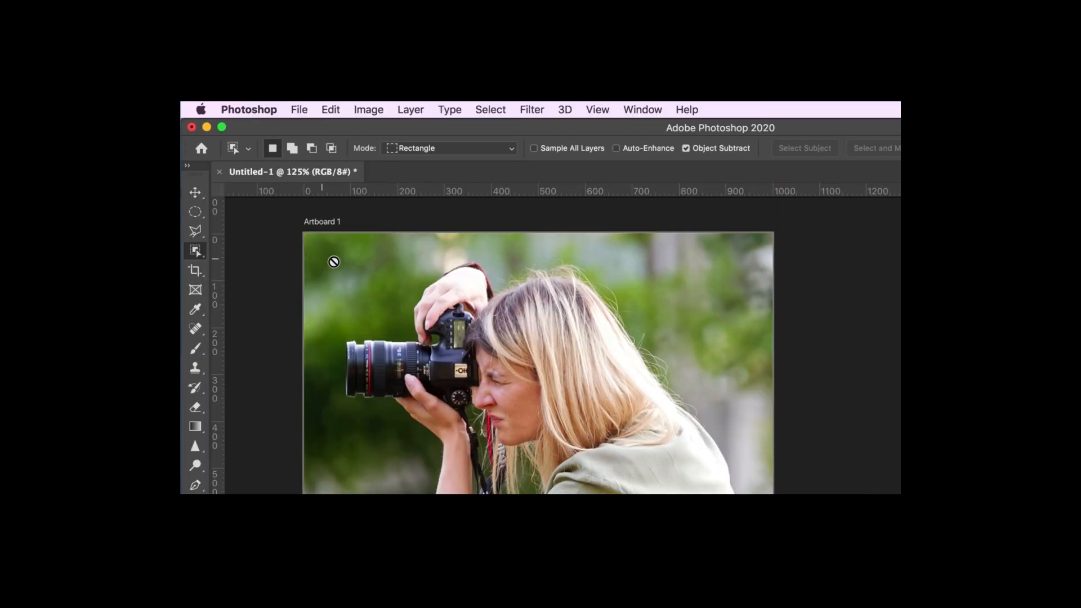
Select the photographer image layer and draw a rectangular object selection around the camera and hands.
left_click(898, 463)
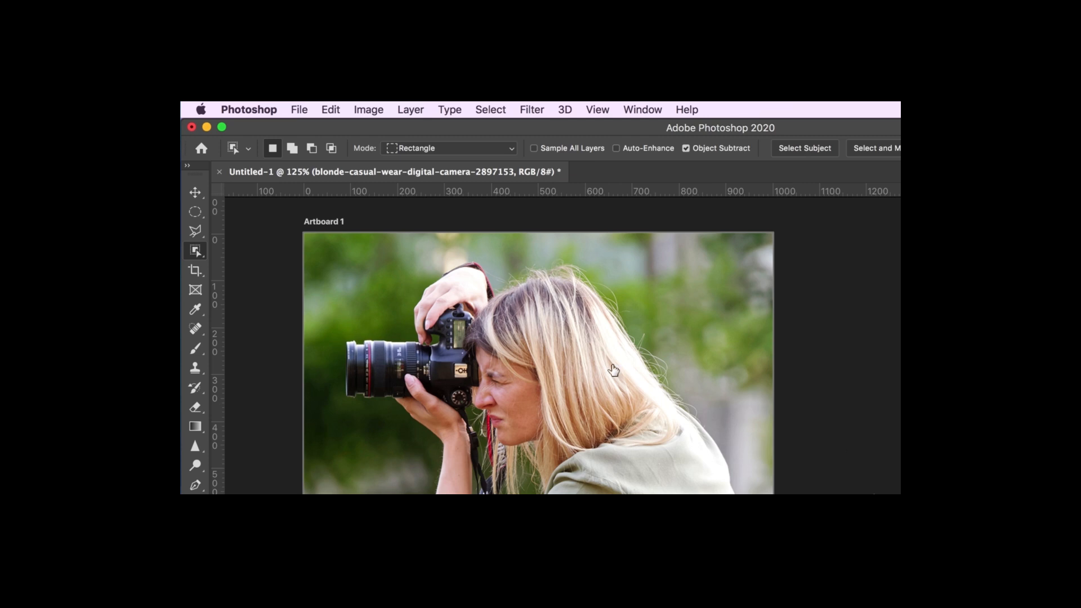
left_click_drag(326, 254, 484, 436)
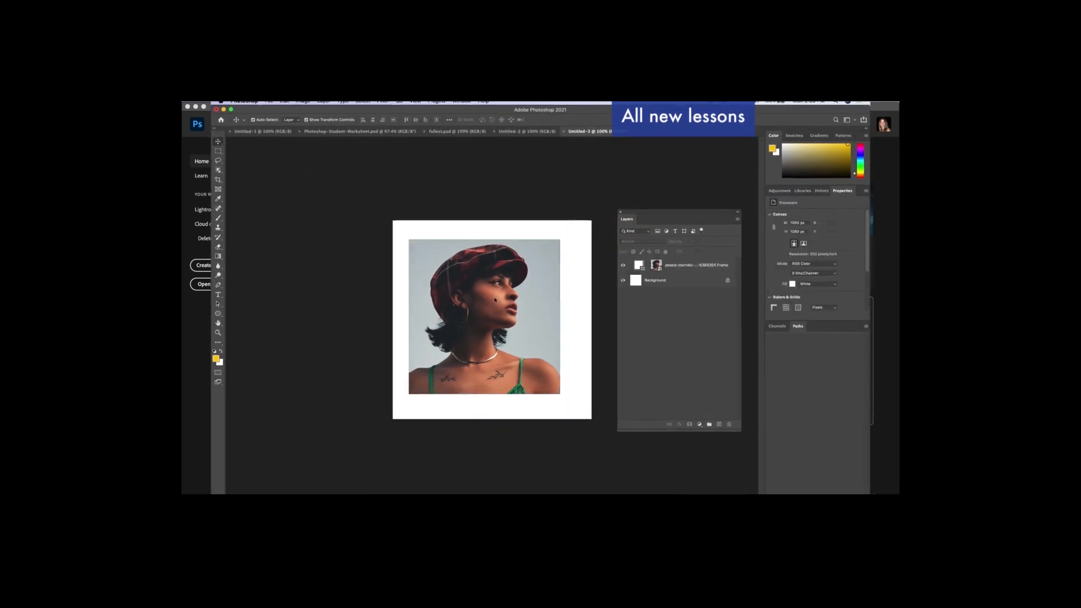
Cover the canvas behind the portrait with a rectangle and fill it with a terracotta tone sampled from the woman's face.
left_click_drag(396, 423, 392, 417)
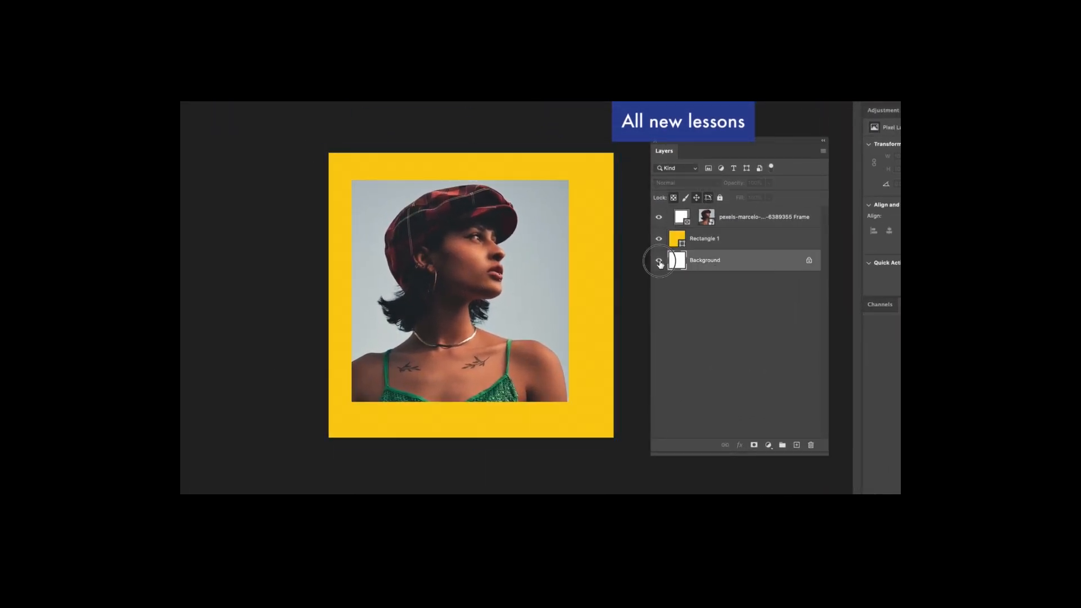
left_click(670, 242)
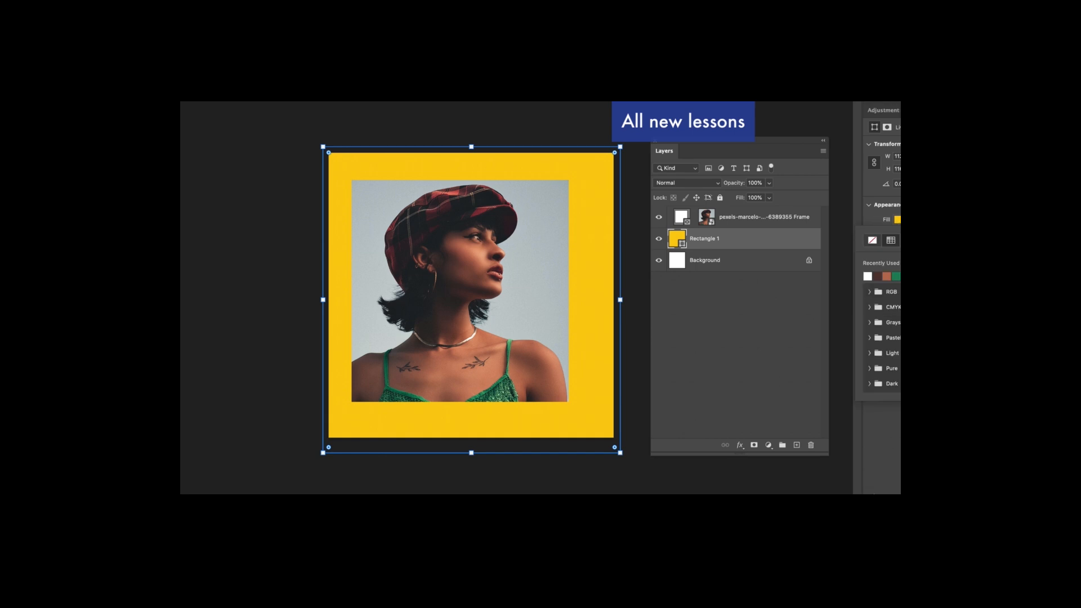
double_click(677, 239)
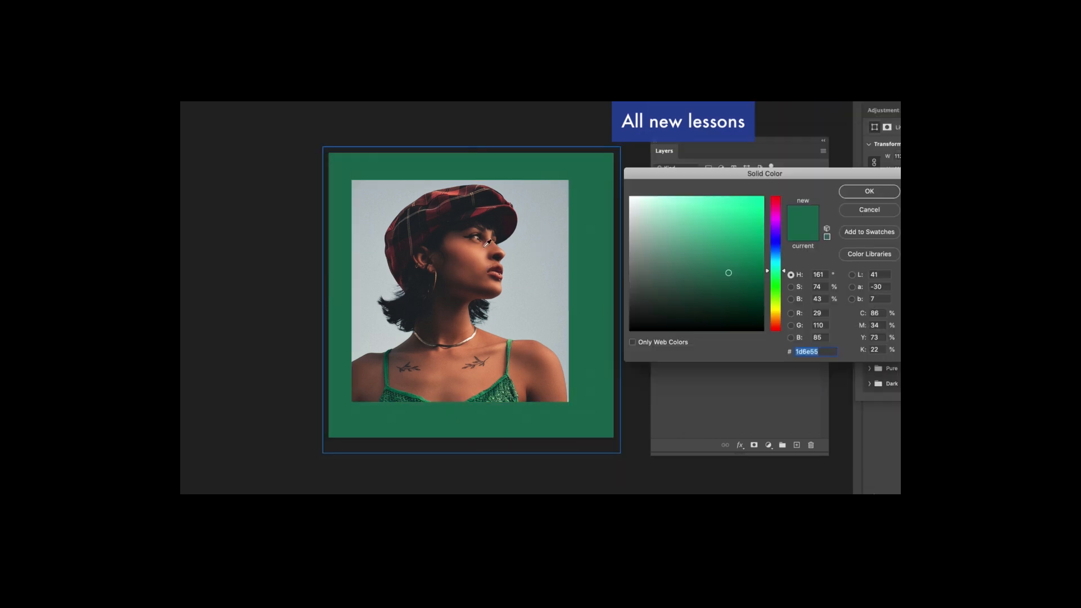
left_click(487, 243)
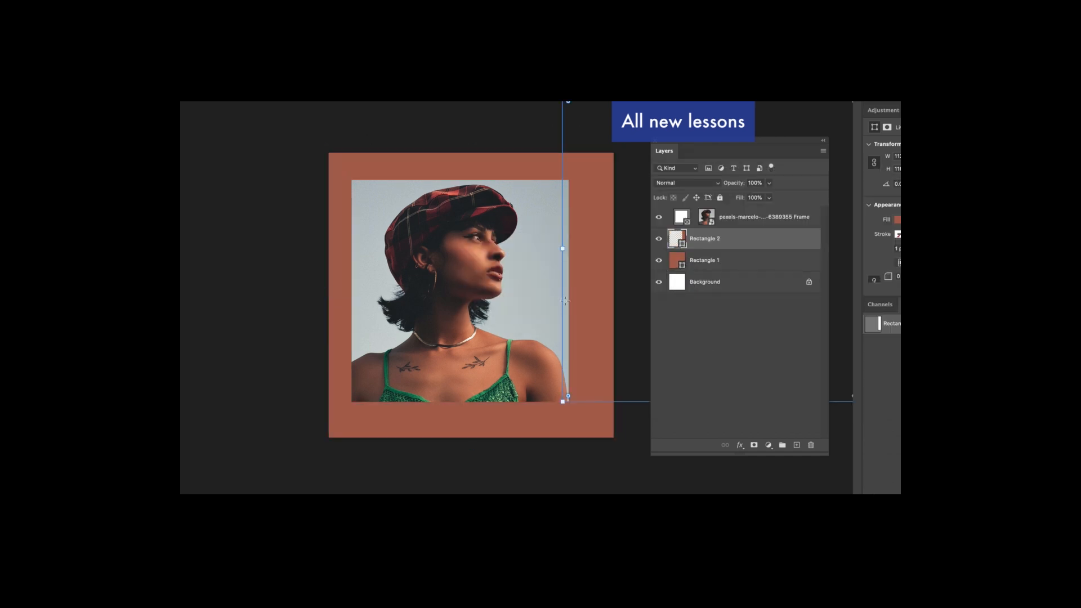
Add the text line "live life to the" on the terracotta border below the portrait.
left_click(697, 262)
key("t")
left_click(410, 372)
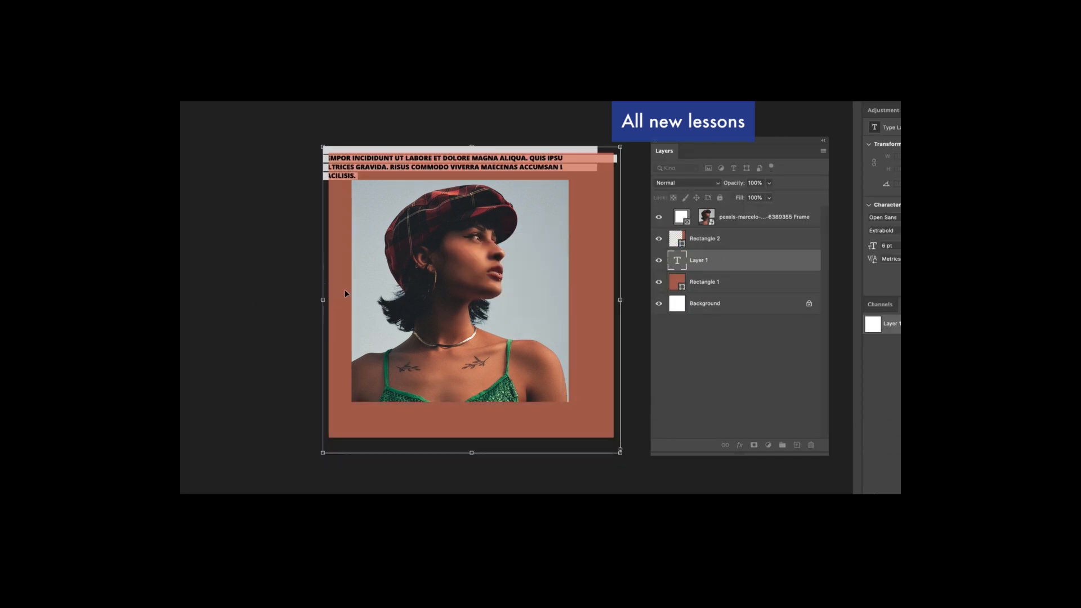
key("Escape")
left_click(402, 426)
type("live l")
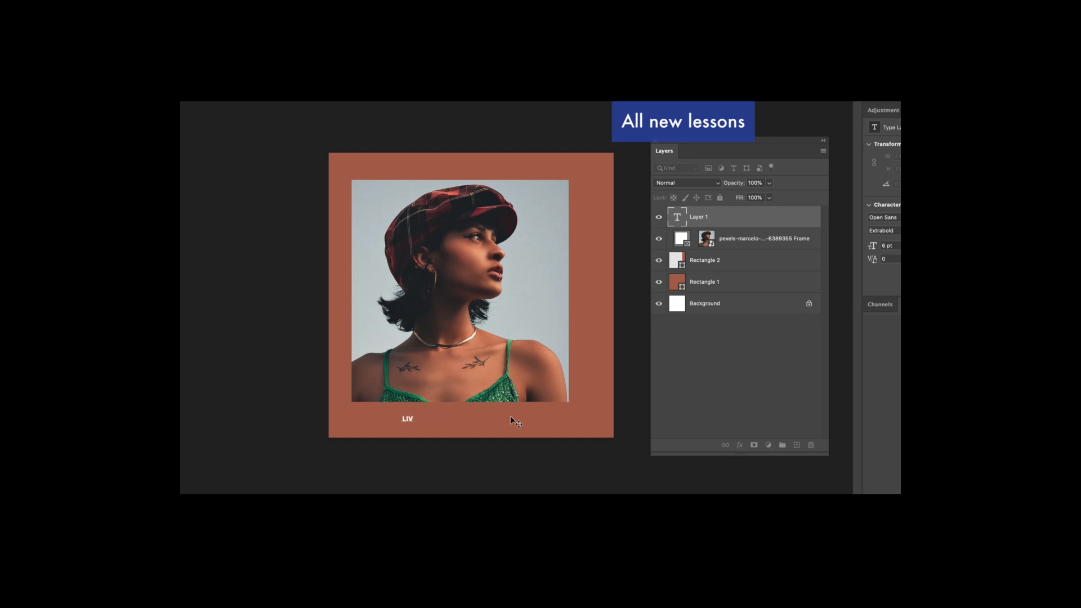
type("ife to the")
key("super+Return")
Transform the text line below the portrait, and set the text near the photo's lower edge to "fullest".
key("v")
left_click_drag(452, 414, 581, 414)
key("Return")
double_click(493, 390)
key("super+a")
type("fullest")
key("super+Return")
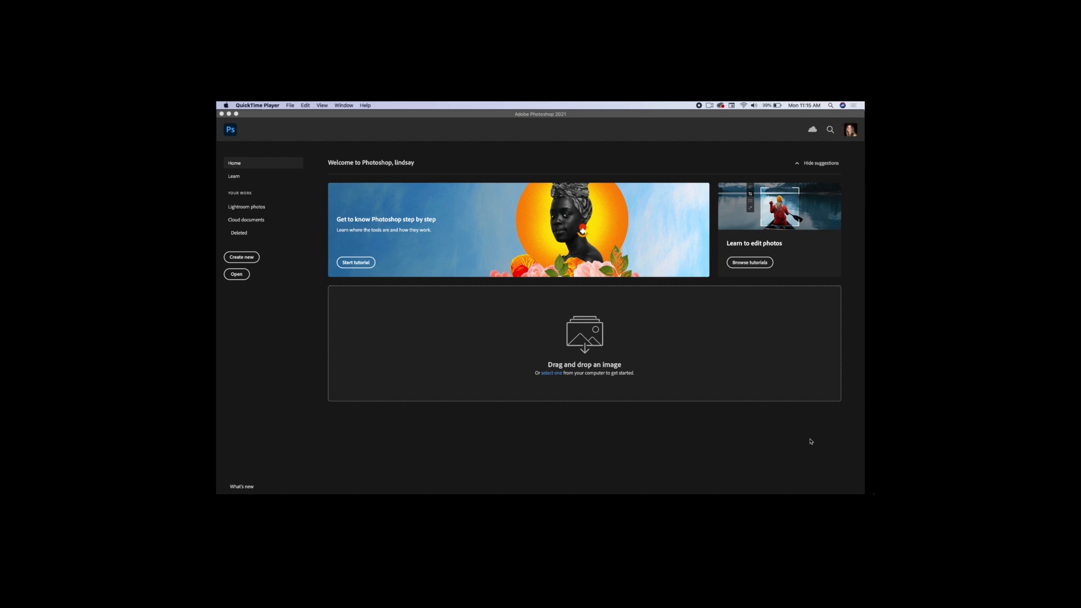
Start a new document and set its measurement unit to Pixels.
left_click(809, 439)
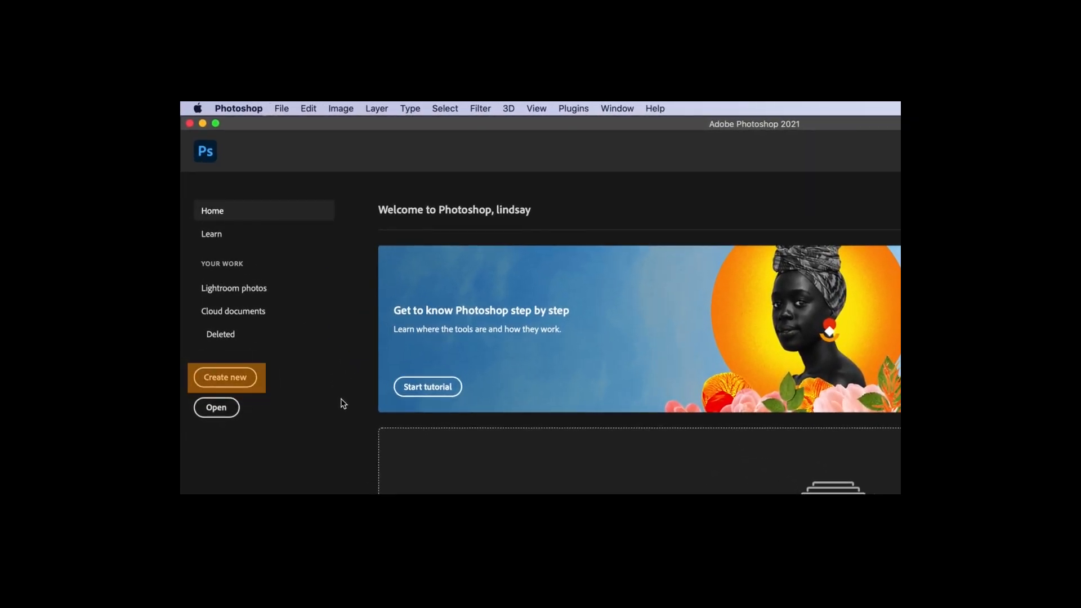
left_click(236, 380)
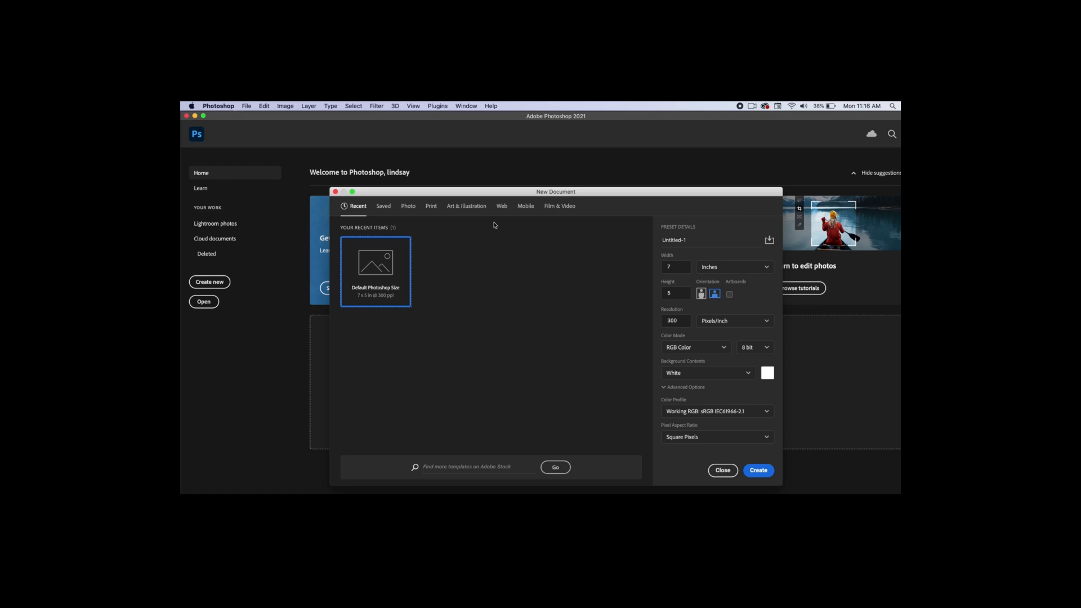
left_click(710, 268)
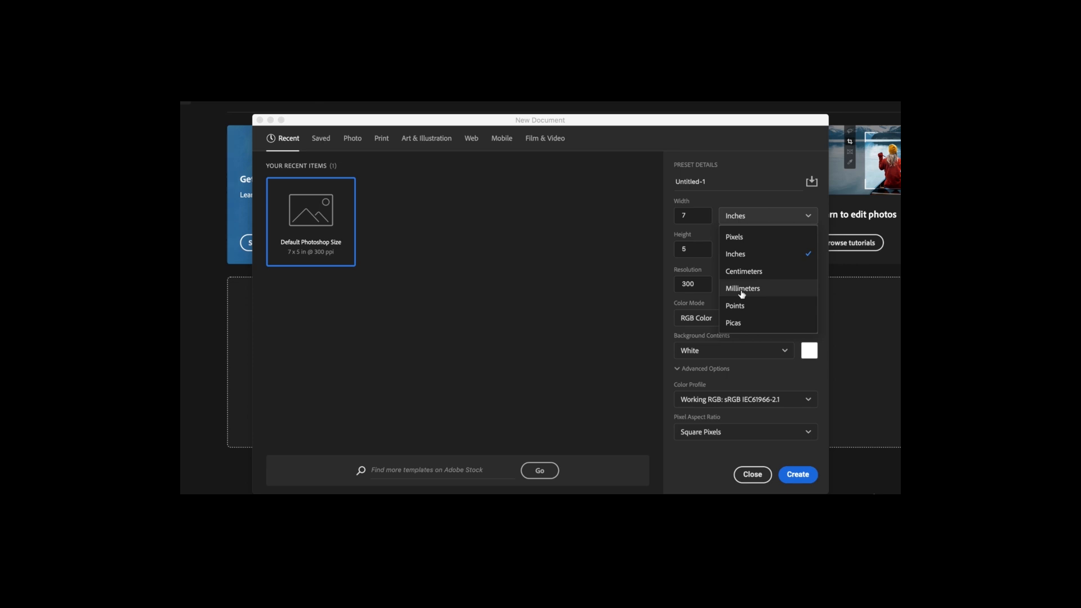
left_click(772, 241)
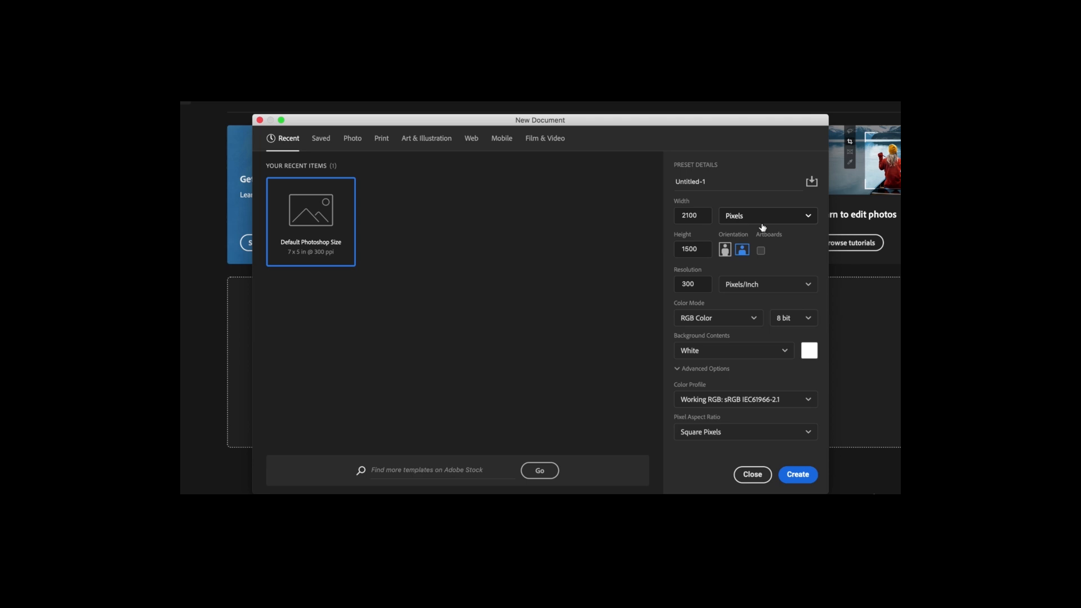
Set the new document's width and height to 1080 pixels each.
double_click(699, 217)
type("1080")
double_click(692, 249)
type("1080")
left_click(700, 285)
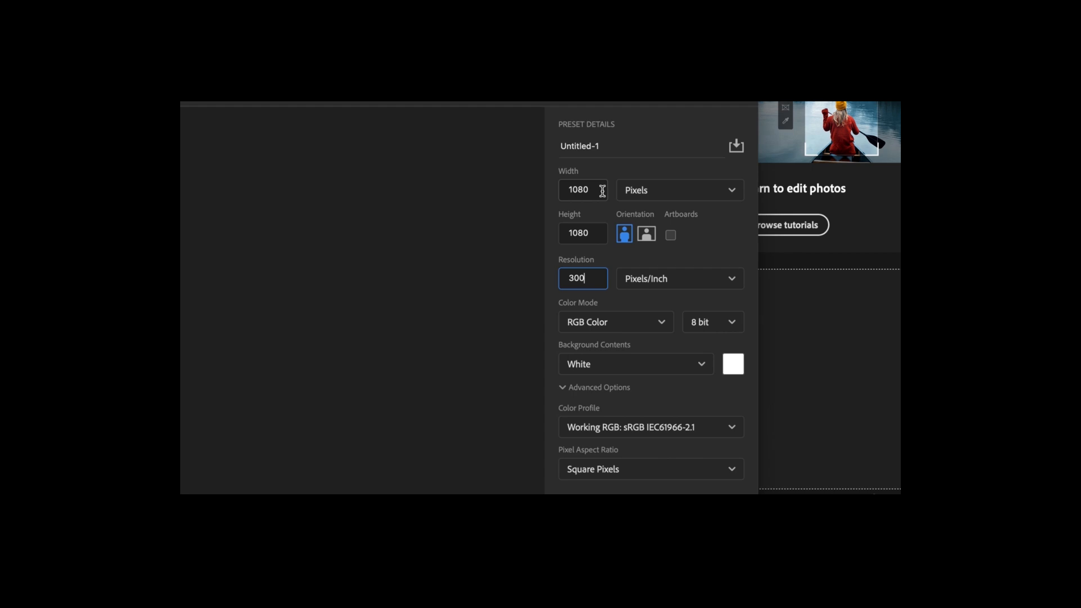
Choose RGB Color as the color mode, keep the background contents White, and create the document.
left_click(596, 318)
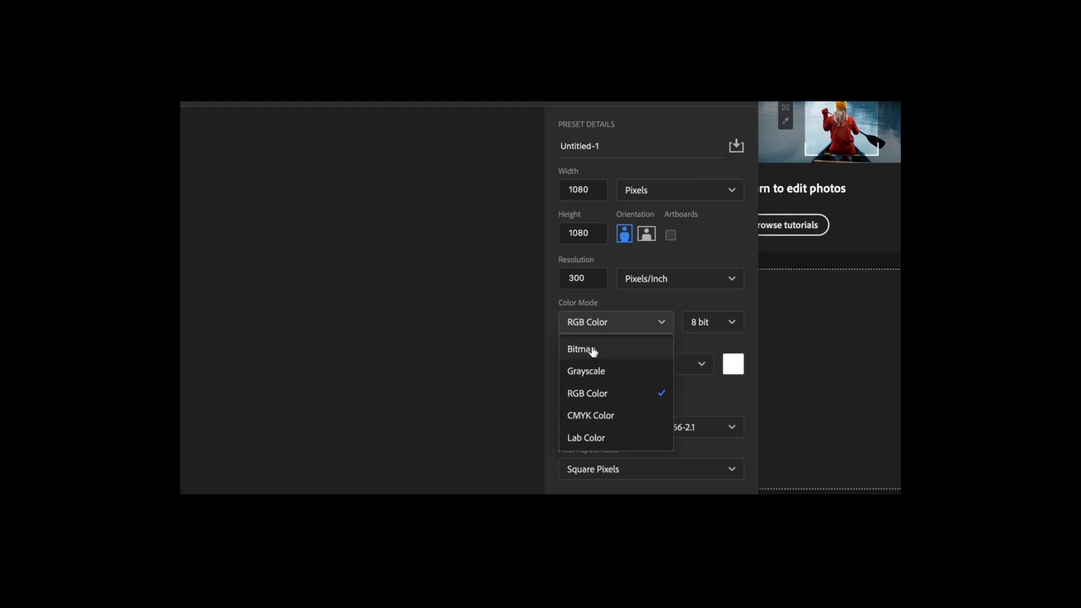
left_click(591, 393)
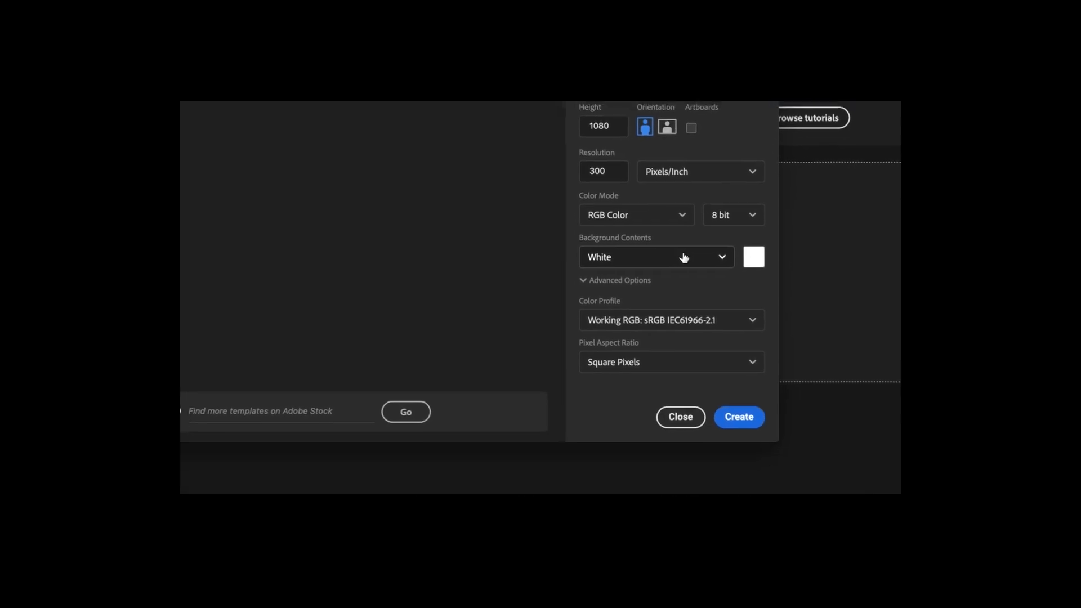
left_click(662, 364)
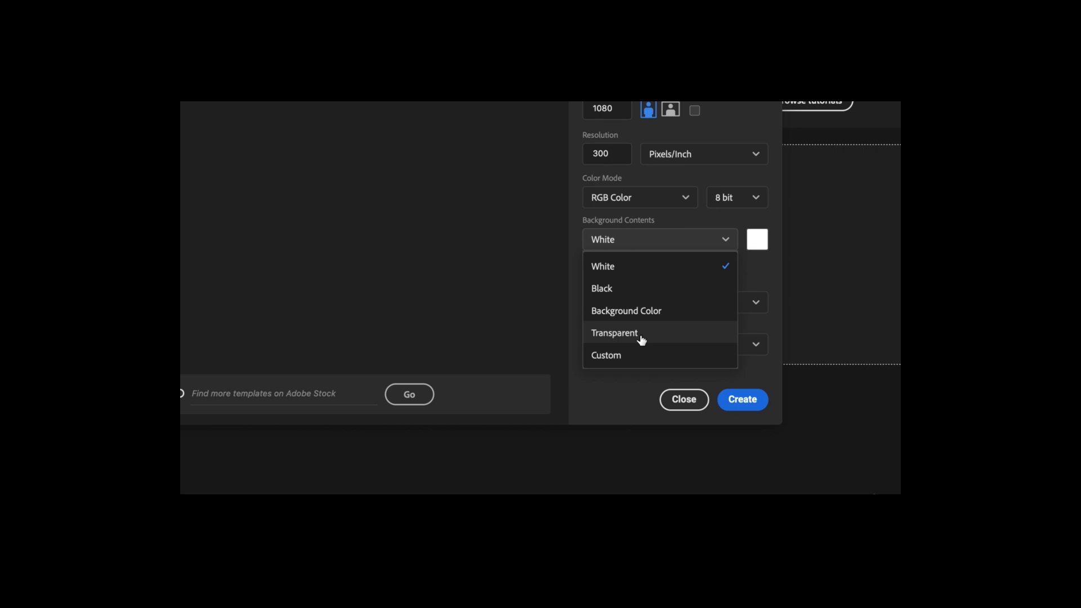
left_click(636, 263)
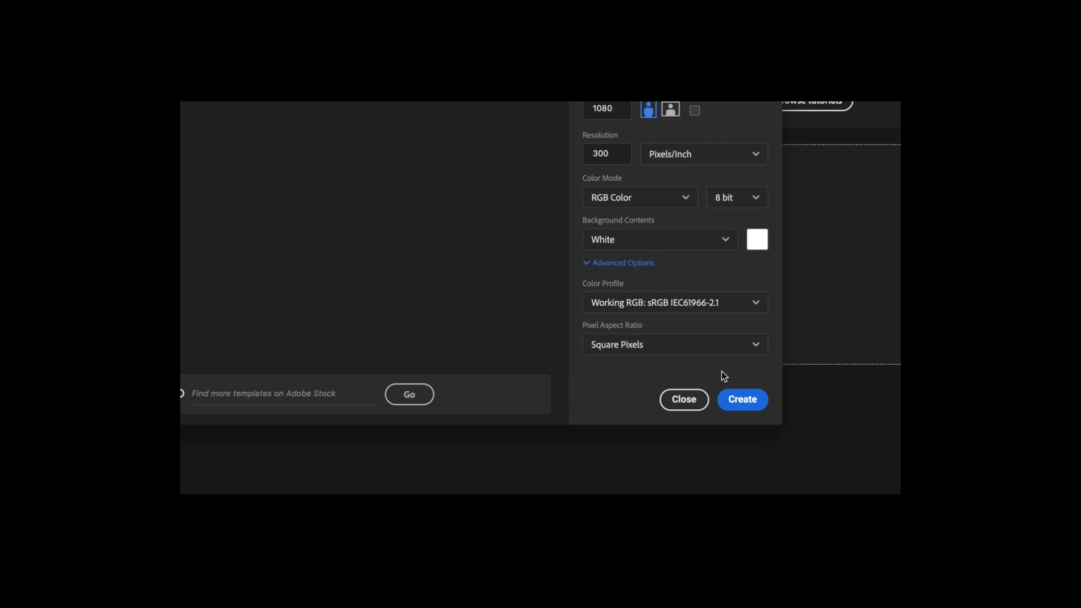
left_click(629, 264)
left_click(629, 265)
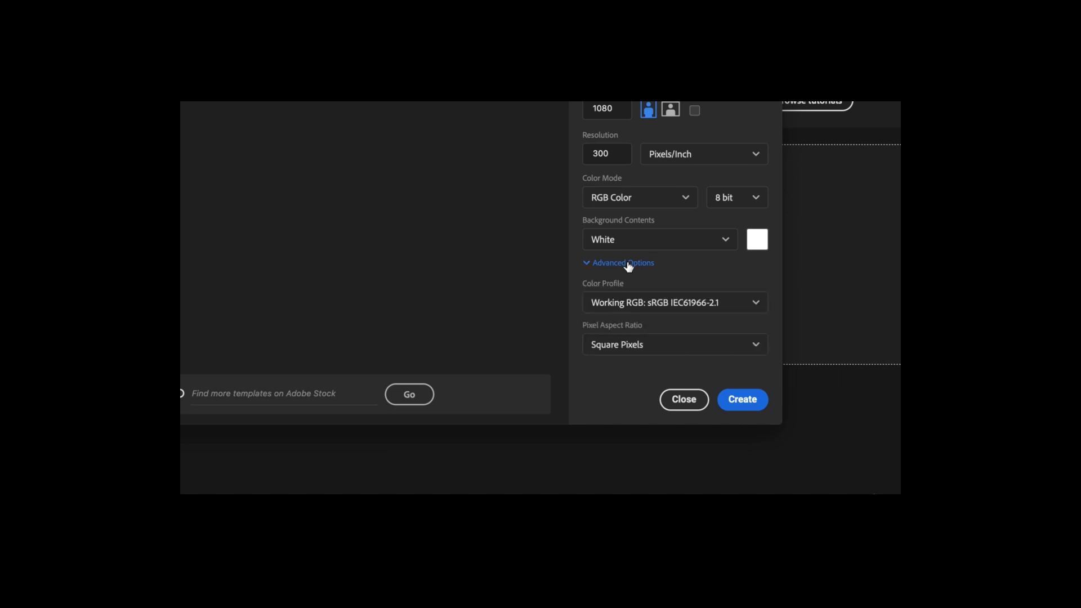
left_click(742, 401)
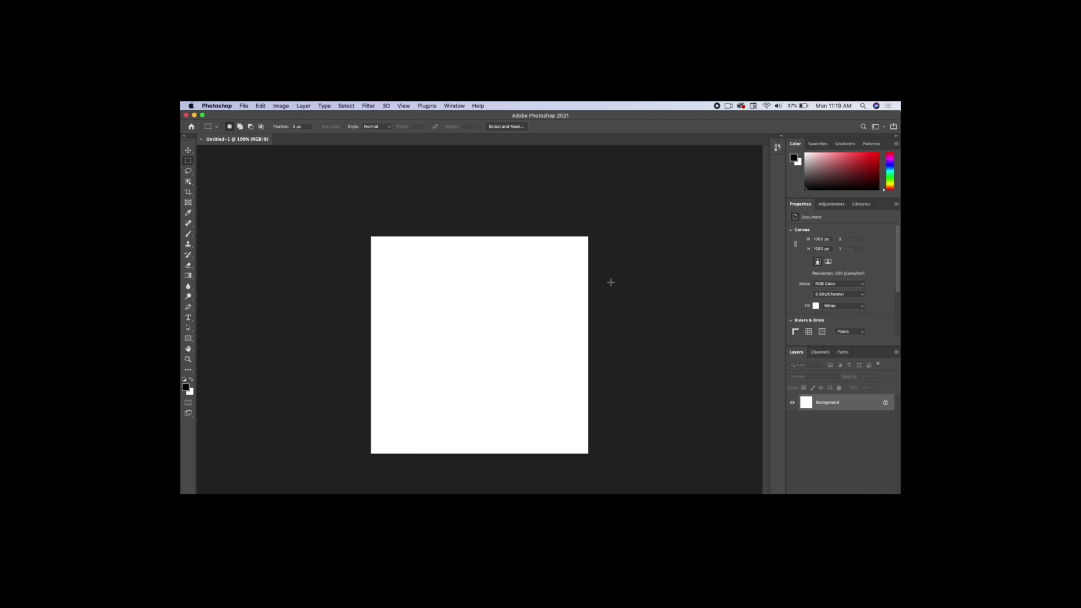
Look through the available edit, image, layer, selection, 3D and plugin commands.
left_click(427, 105)
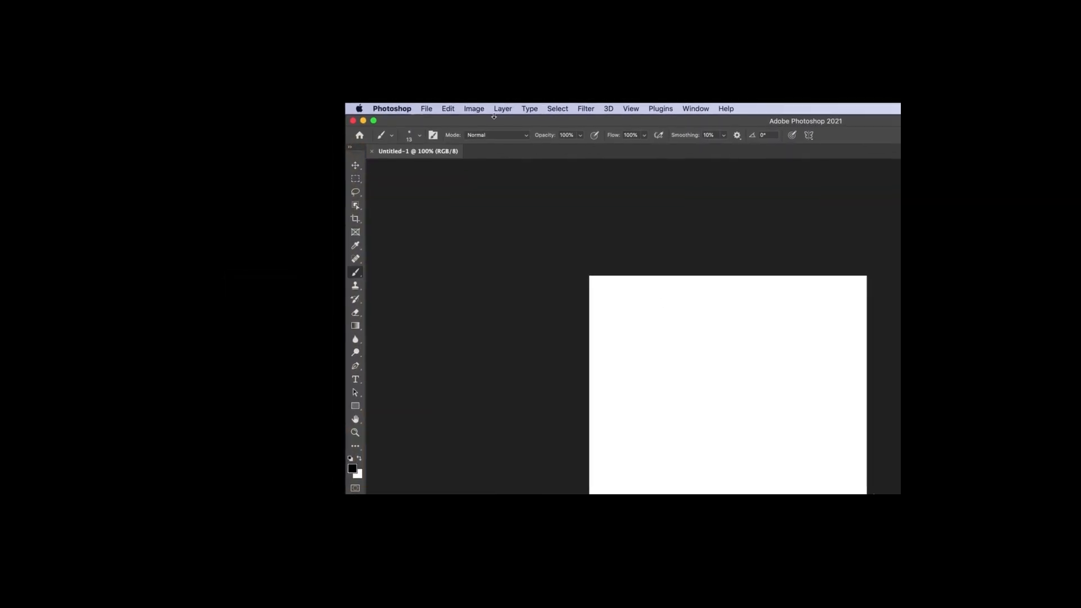
left_click(448, 109)
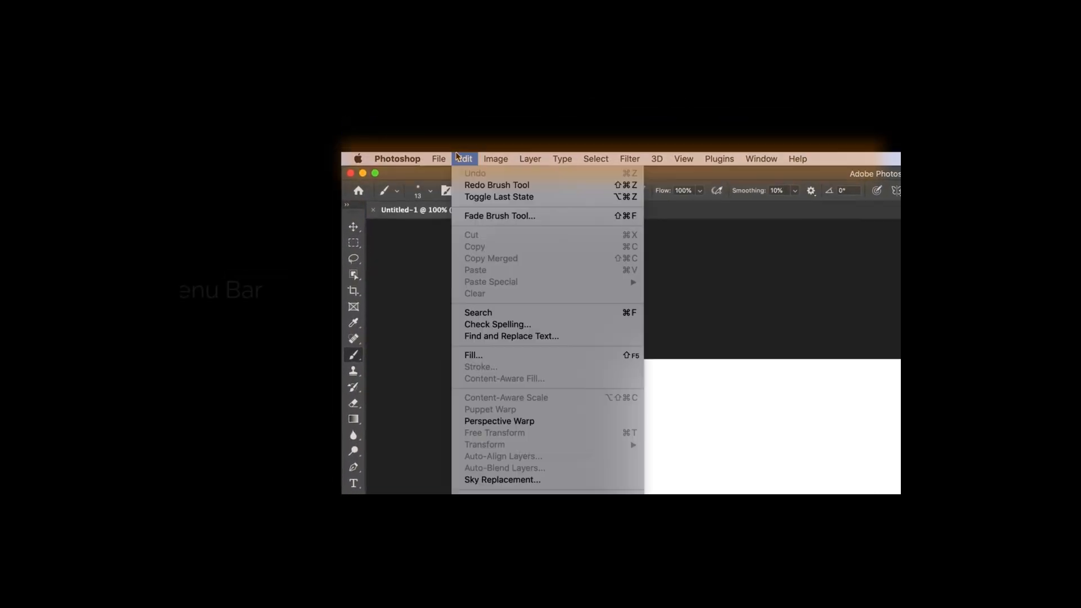
mouse_move(472, 107)
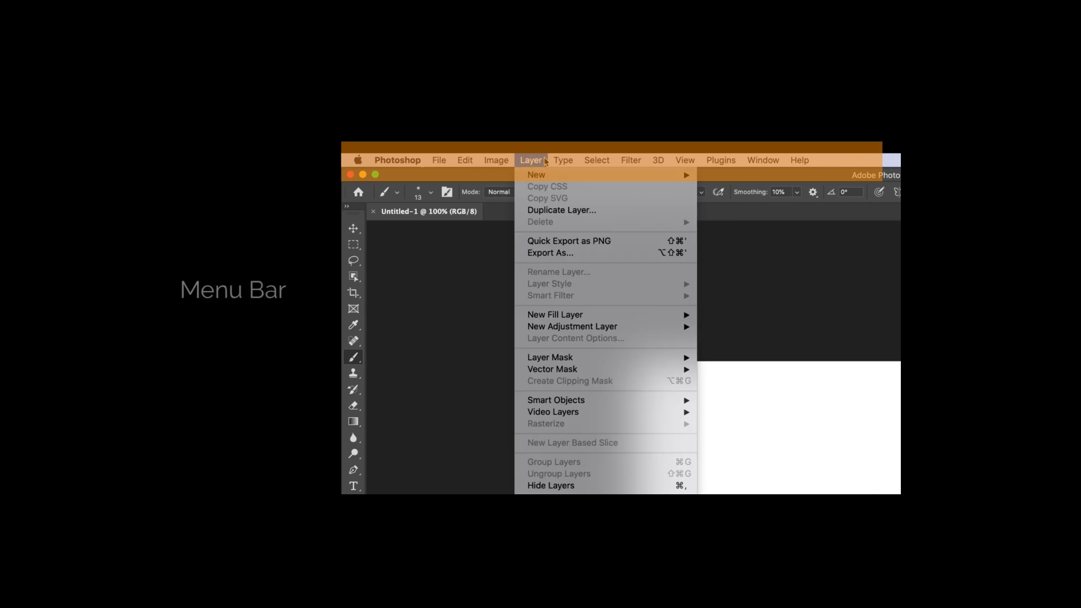
mouse_move(601, 163)
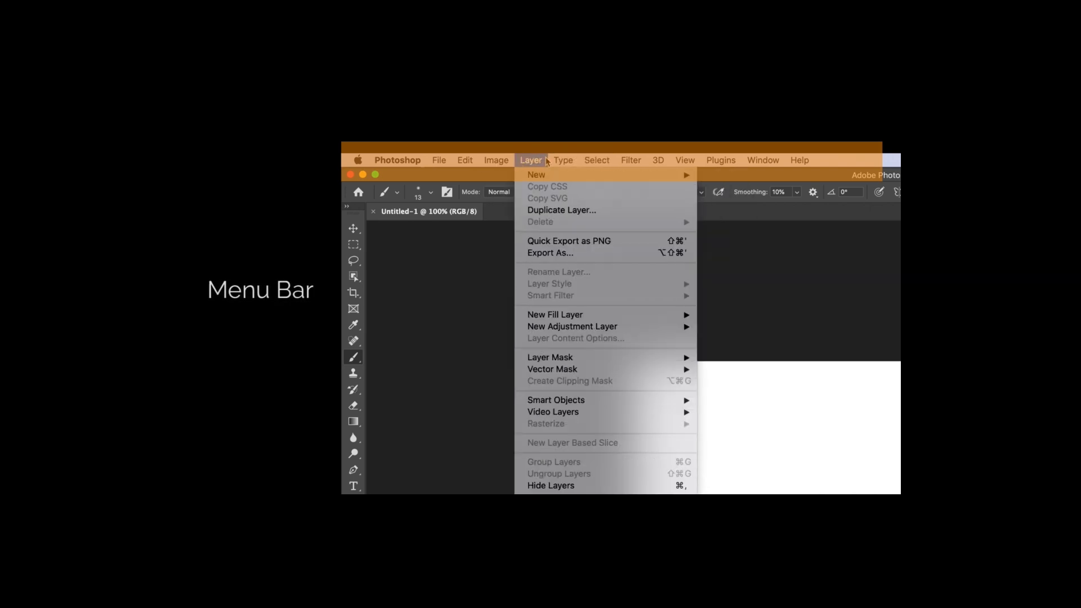
mouse_move(502, 162)
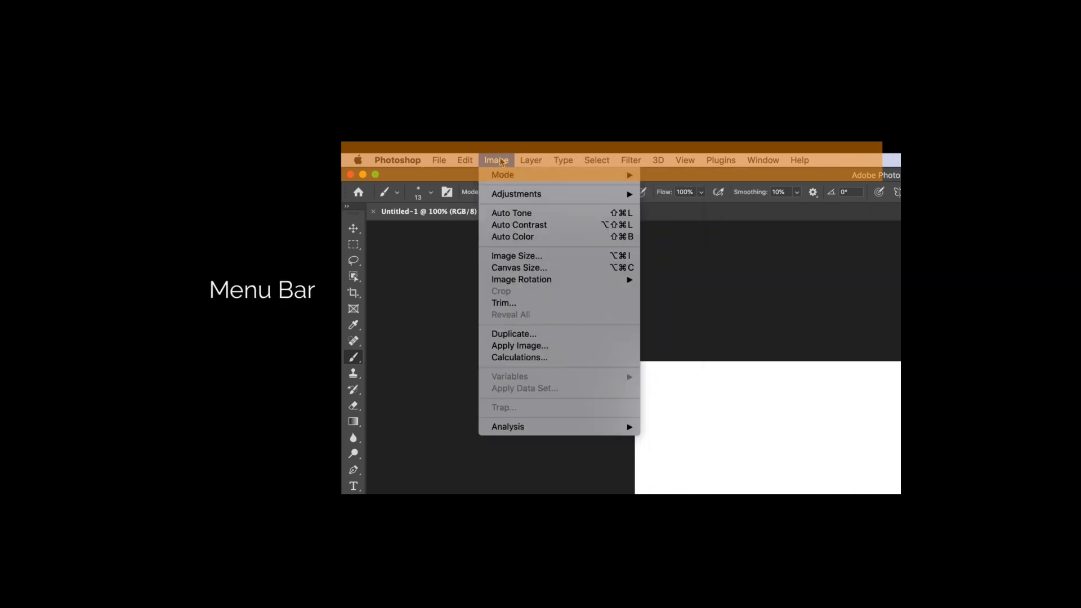
mouse_move(608, 198)
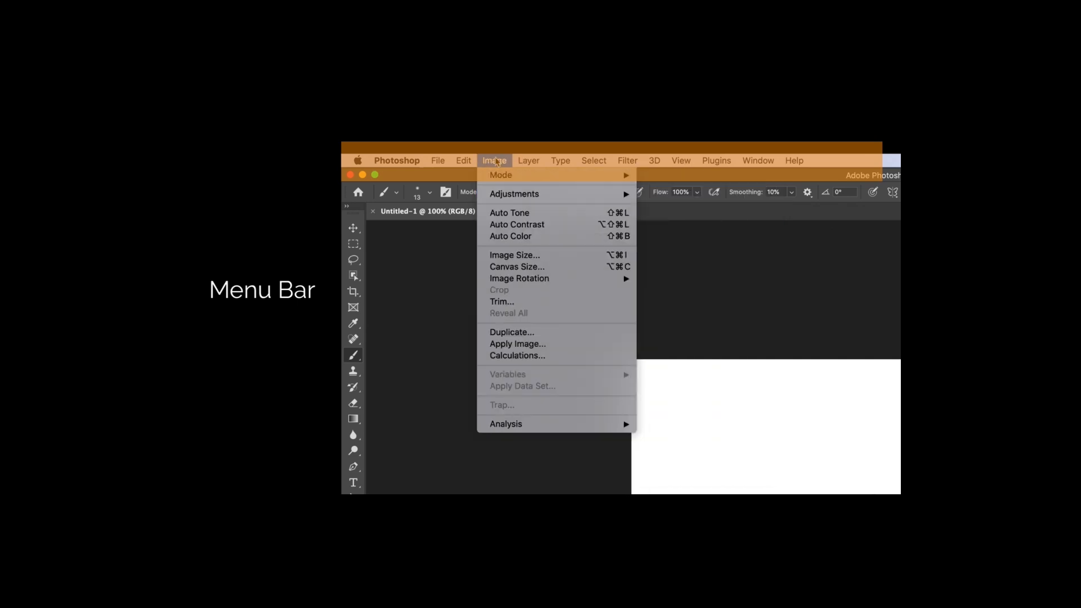
mouse_move(592, 160)
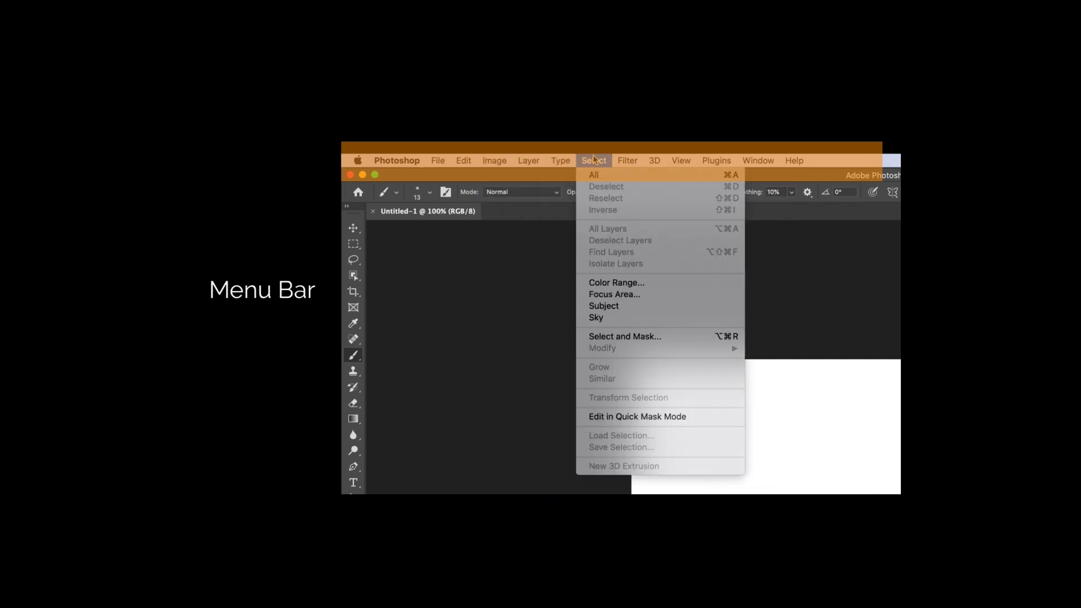
mouse_move(628, 161)
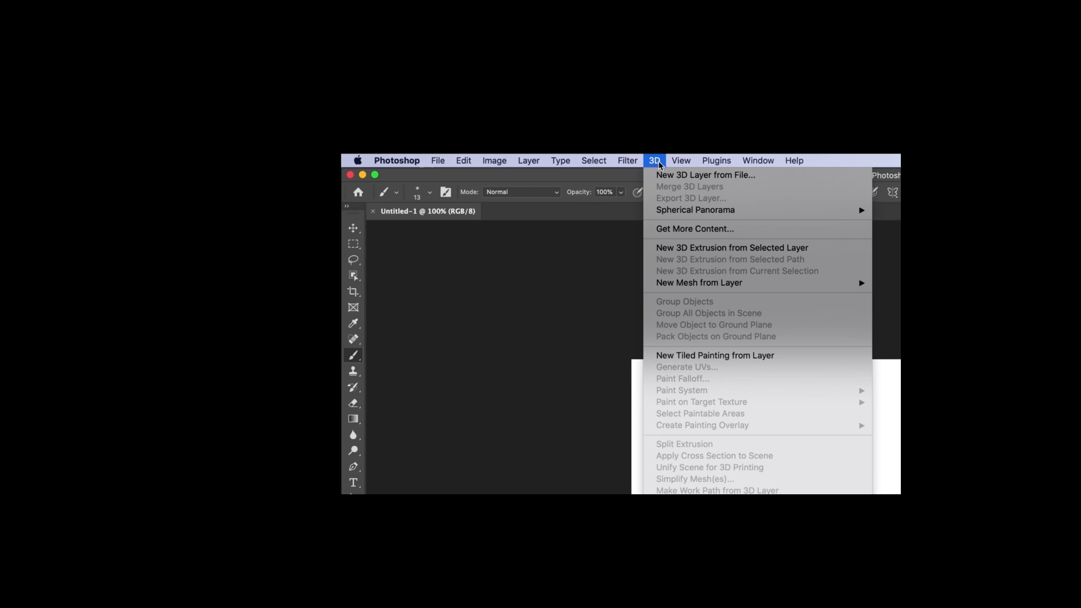
mouse_move(703, 162)
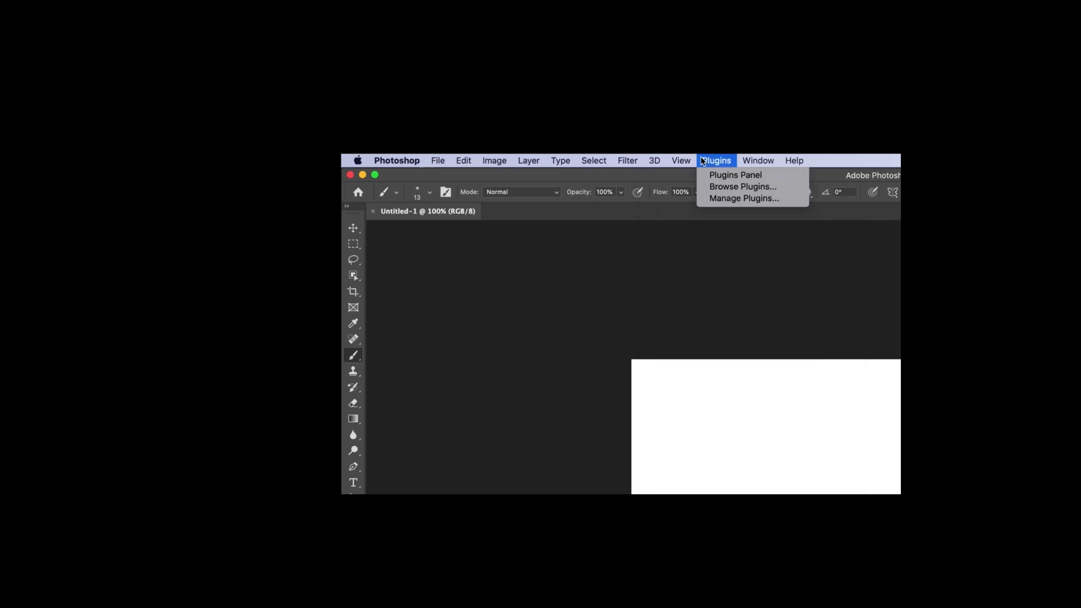
left_click(591, 161)
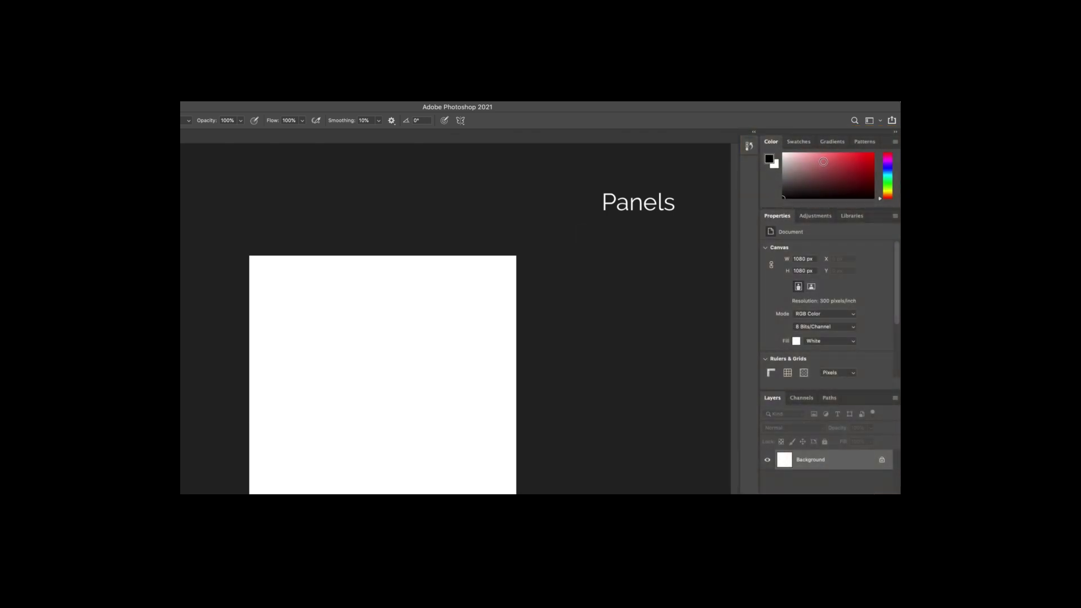
Detach the Patterns panel so it floats near the dock, and regroup the Color panel after Swatches and Gradients.
left_click_drag(783, 141, 484, 206)
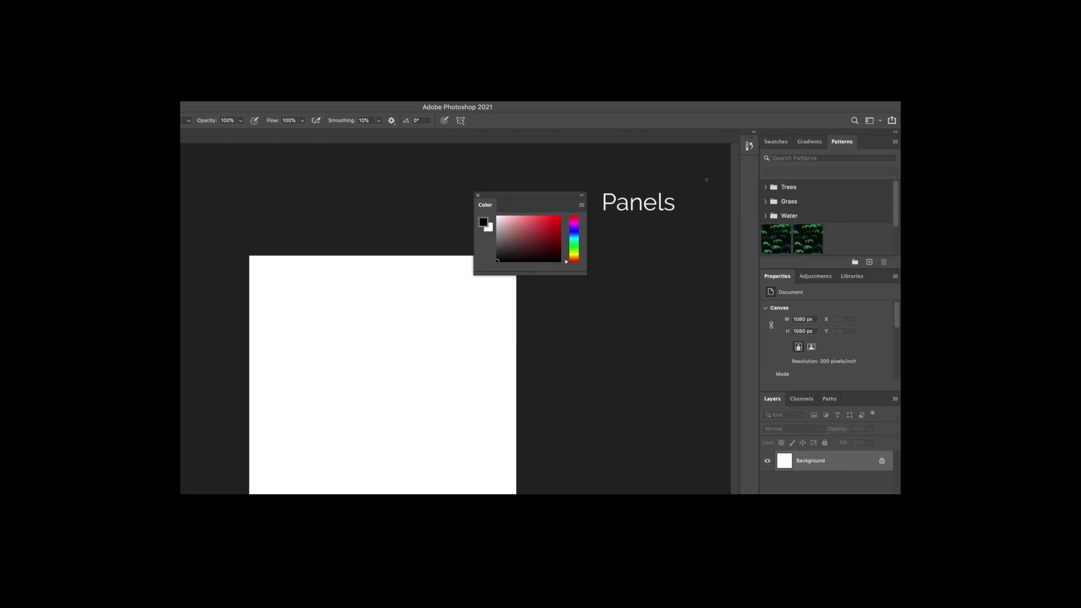
left_click_drag(832, 149, 503, 317)
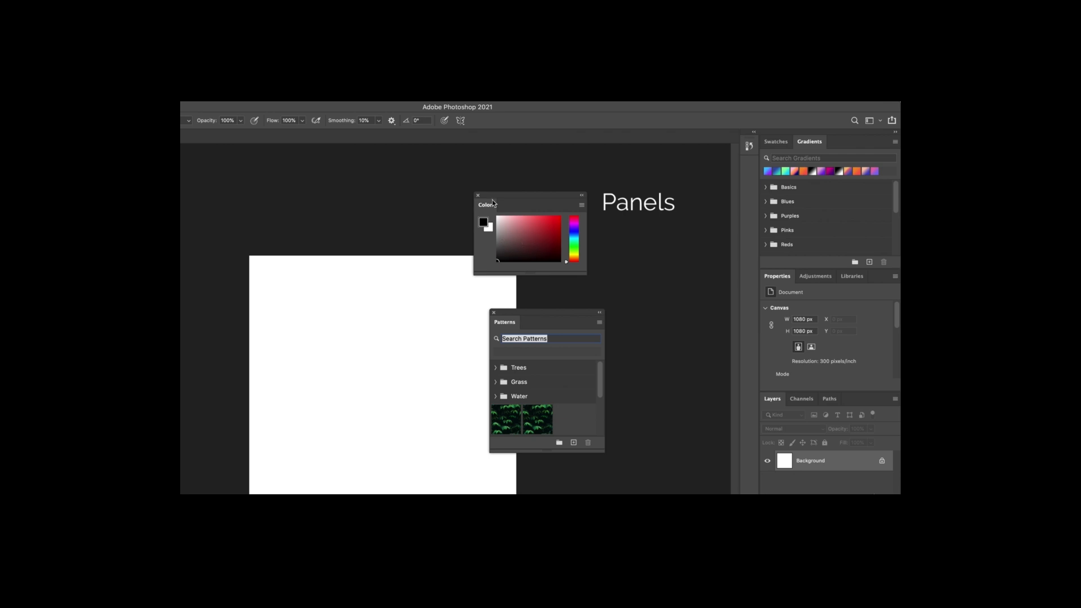
left_click_drag(489, 200, 845, 143)
left_click_drag(508, 316, 598, 218)
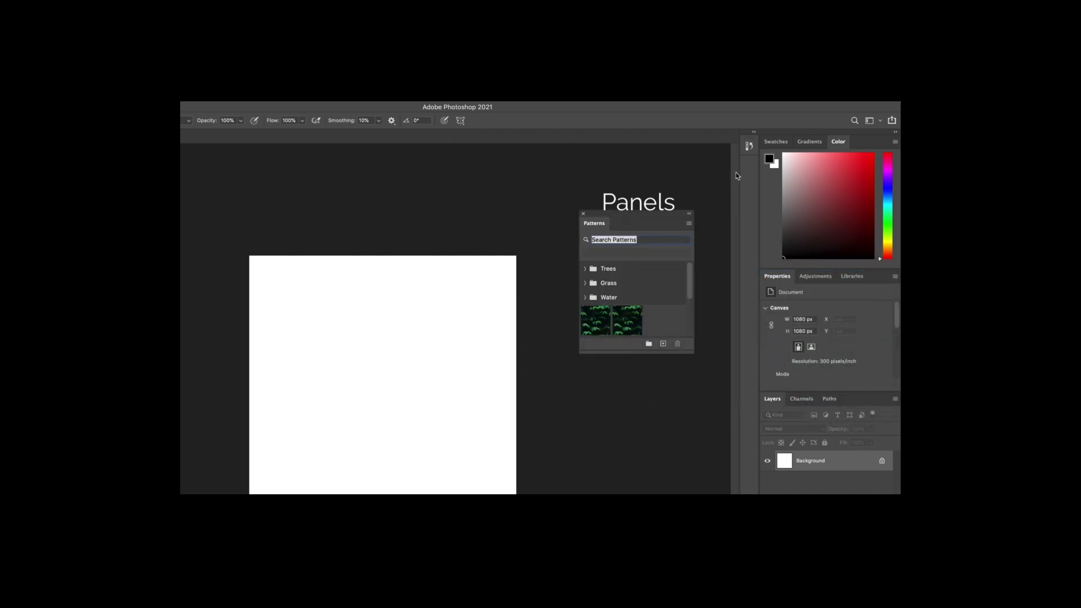
Bring the Gradients, Swatches and Color panels to the front of their group one after another.
left_click_drag(836, 147, 802, 144)
left_click(775, 142)
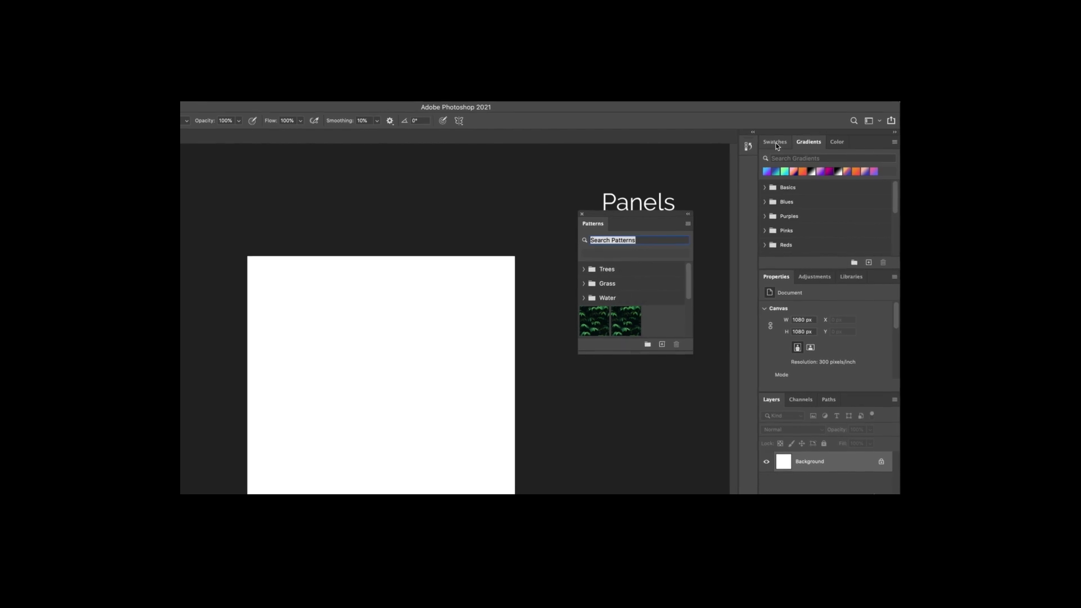
left_click(833, 142)
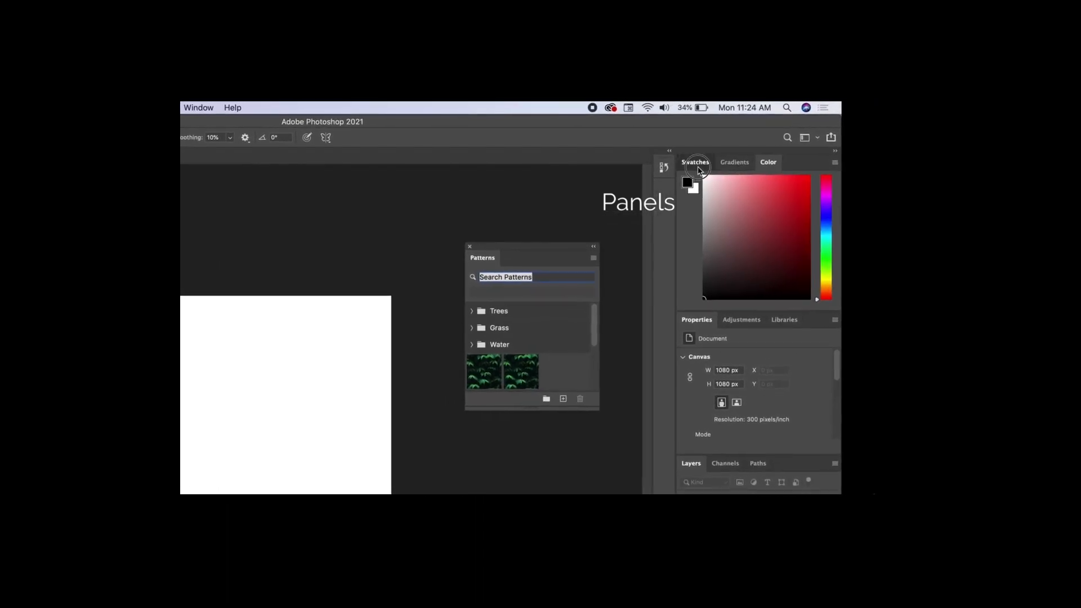
Show the Swatches and Gradients panels in turn, and return to the Color panel.
left_click(771, 143)
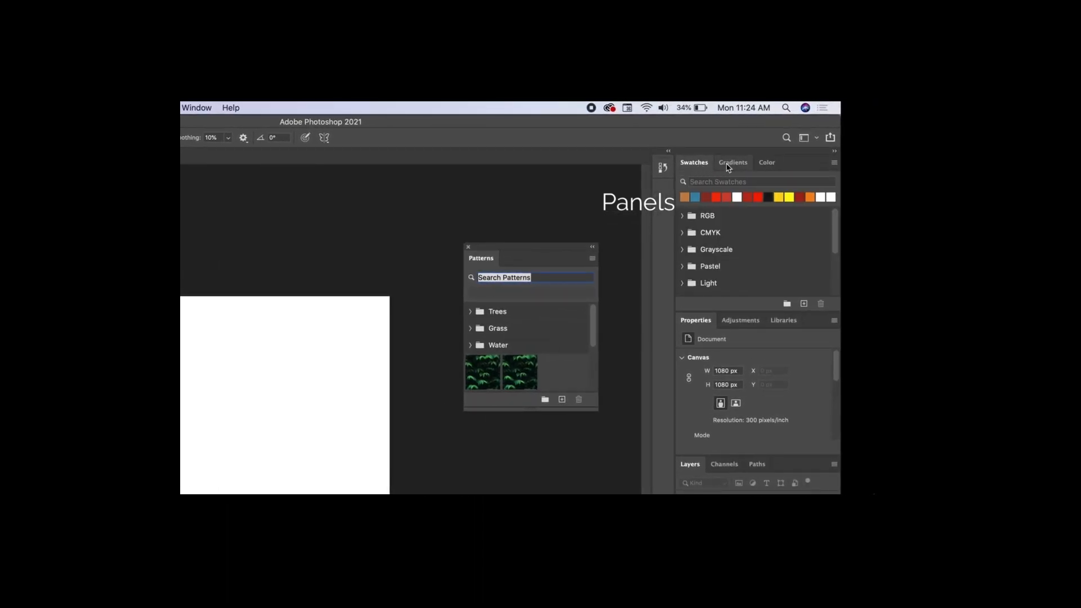
left_click(728, 164)
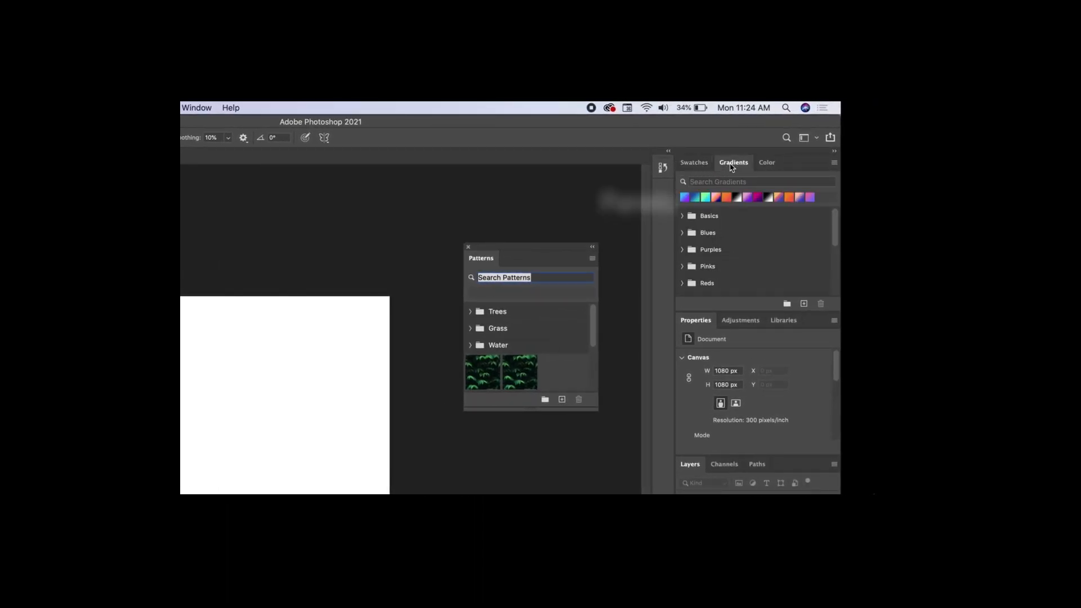
left_click(765, 164)
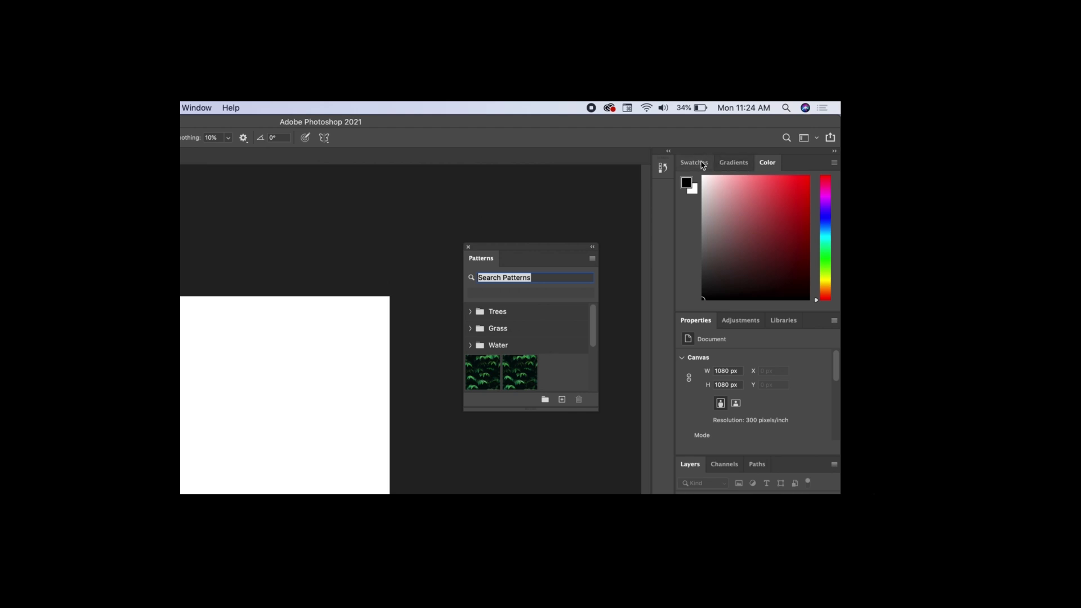
Move the floating Patterns panel over the canvas and close it, and detach the Color panel from its group and close it too.
left_click_drag(486, 259, 373, 312)
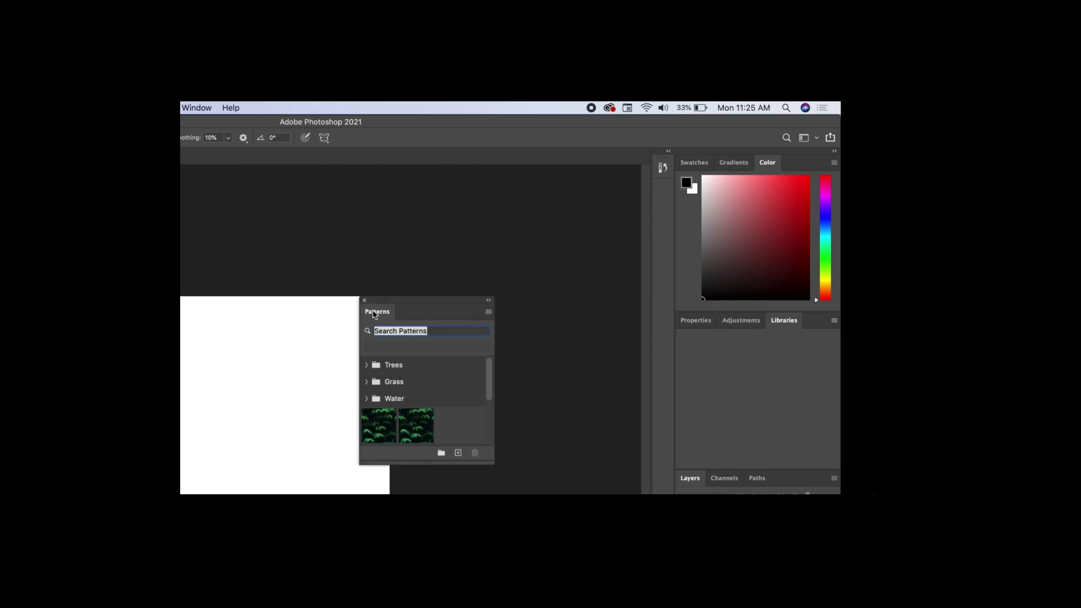
left_click(367, 304)
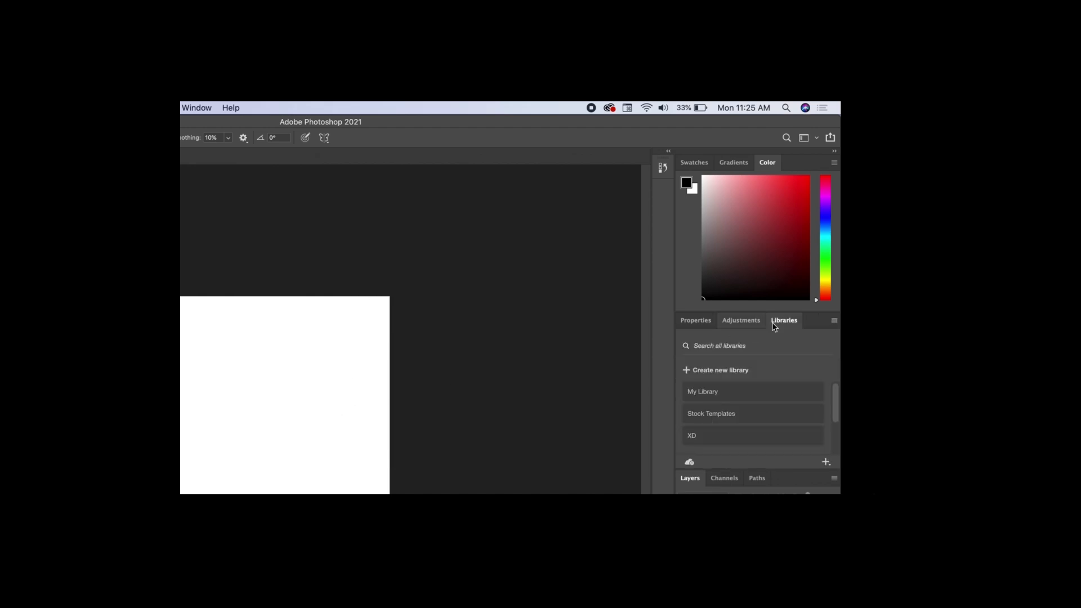
left_click_drag(766, 162, 321, 344)
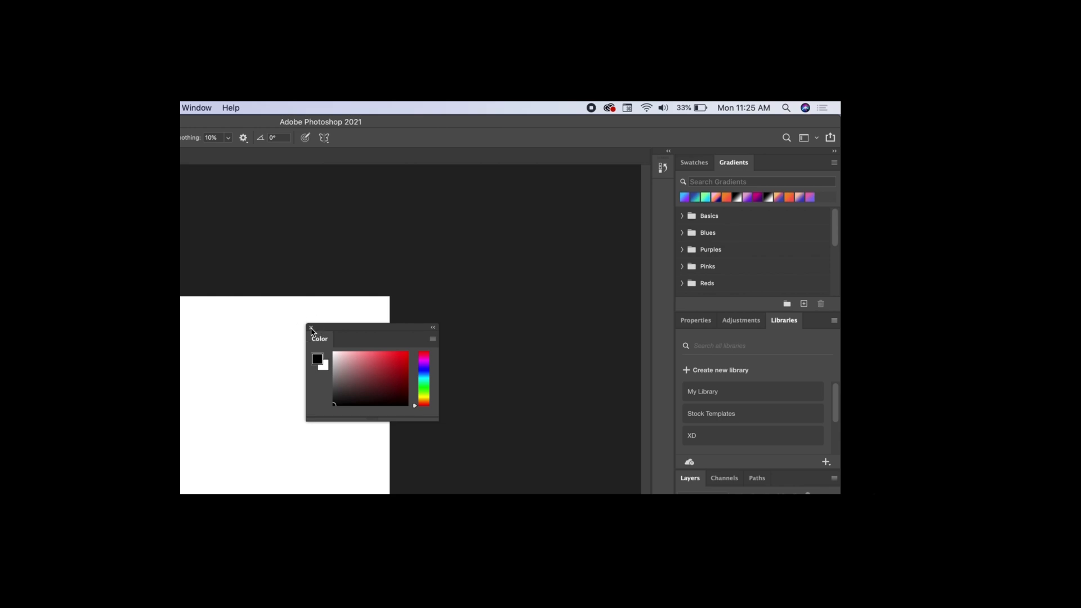
left_click(311, 329)
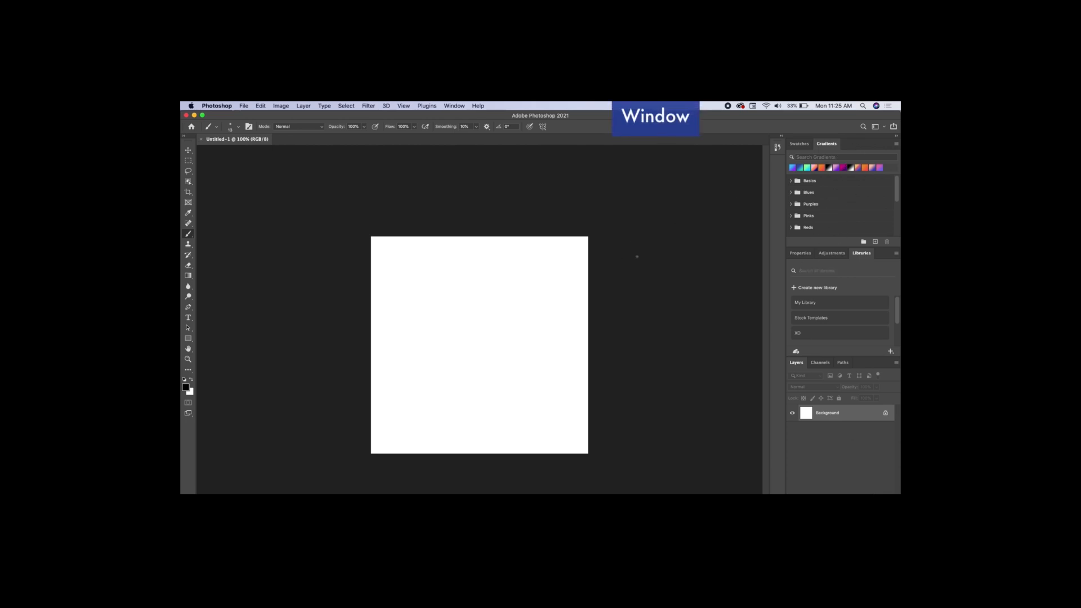
Reopen the Color panel and dock it back in the group with Swatches and Gradients.
left_click(455, 105)
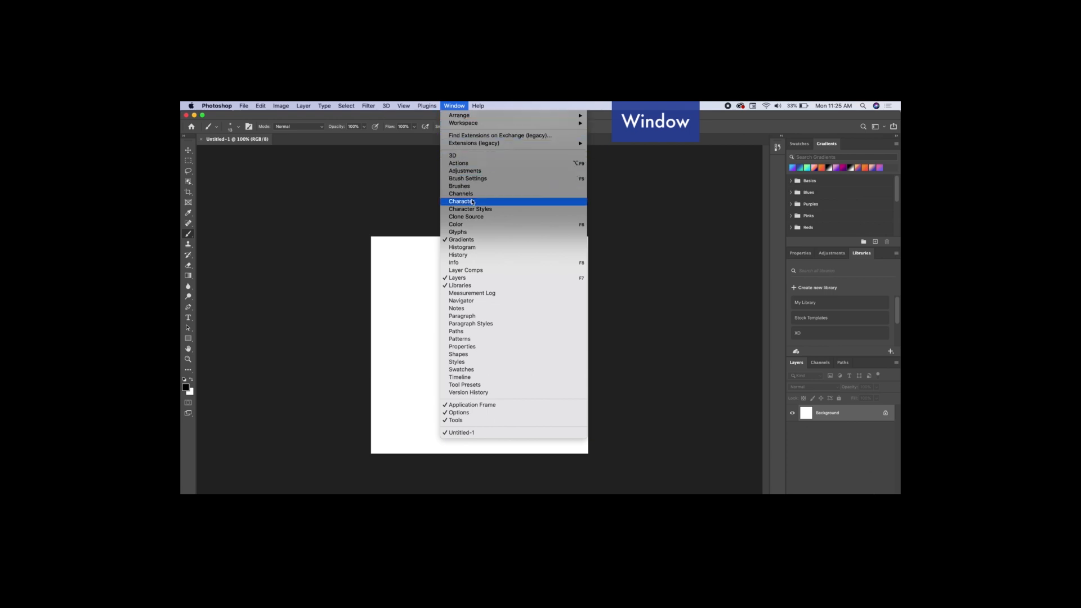
left_click(469, 225)
left_click_drag(546, 267, 855, 146)
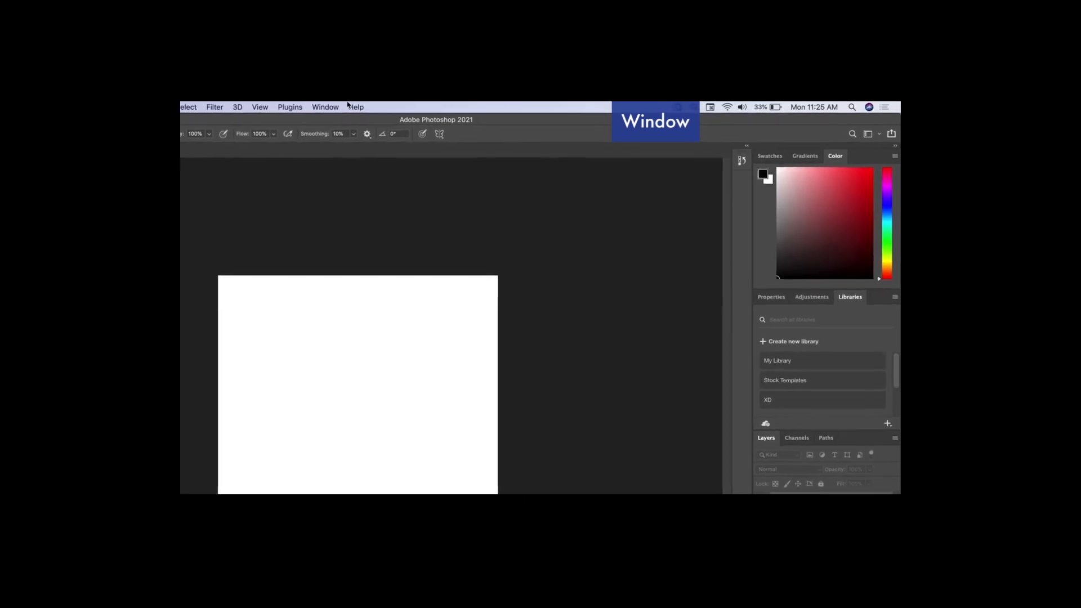
Add the Brushes panel to the collapsed icon dock, and expand and collapse that dock.
left_click(408, 106)
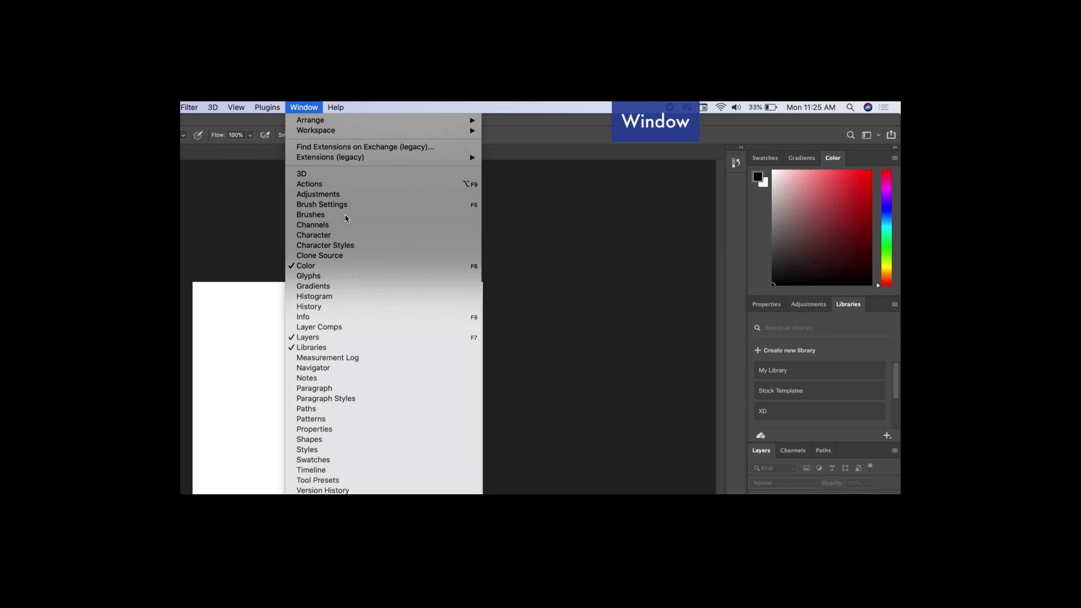
left_click(346, 217)
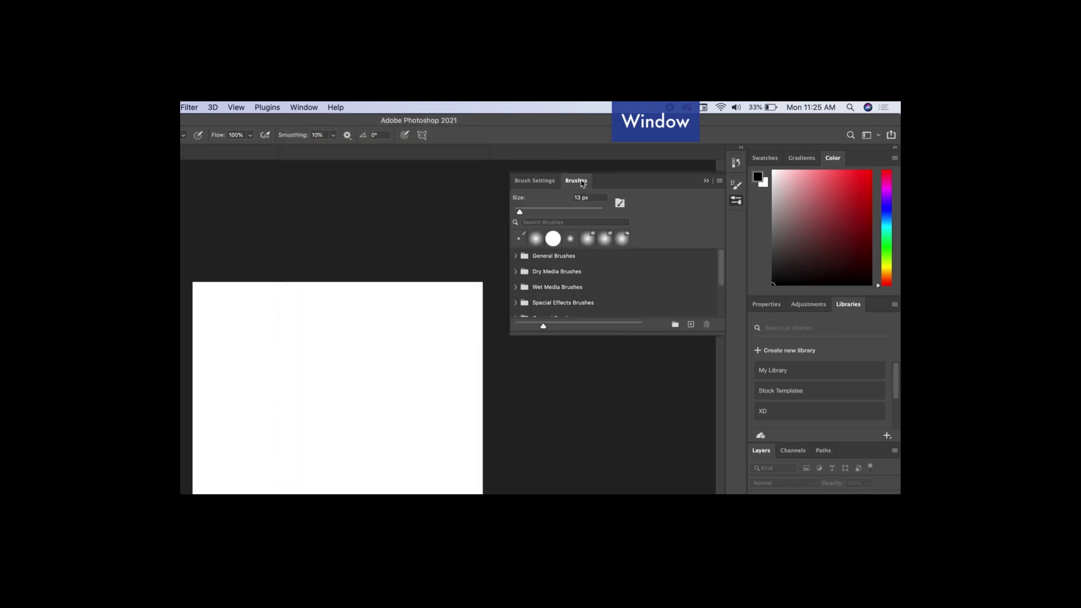
left_click(706, 180)
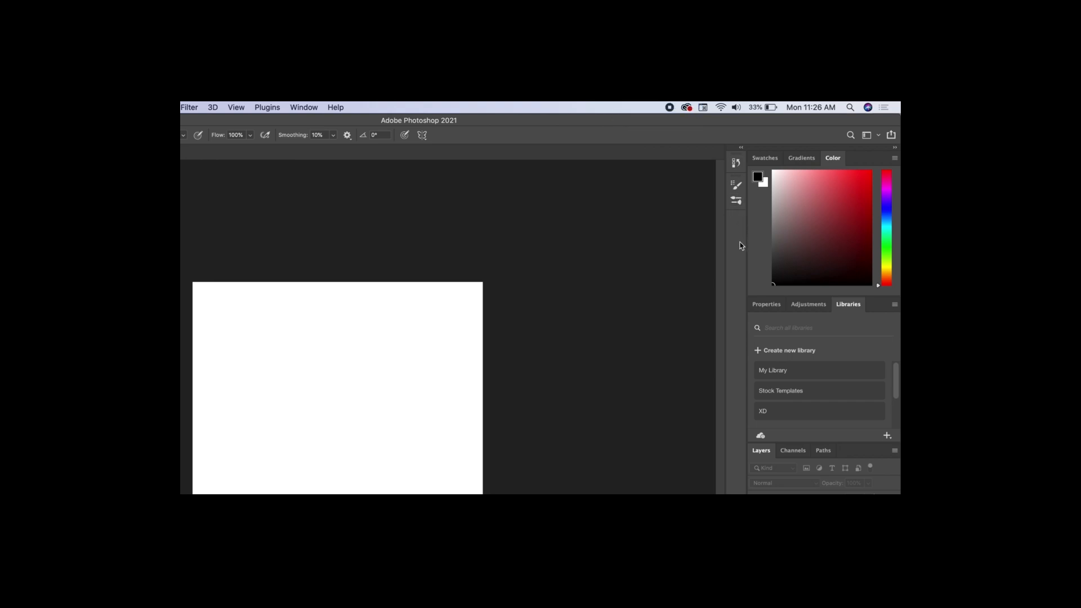
left_click(743, 150)
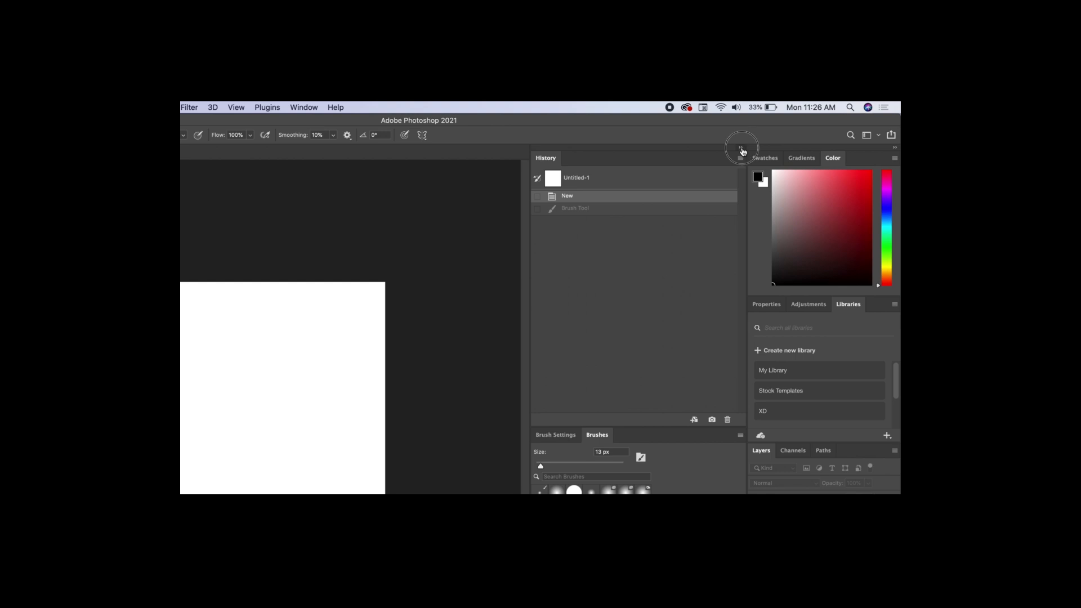
left_click(741, 148)
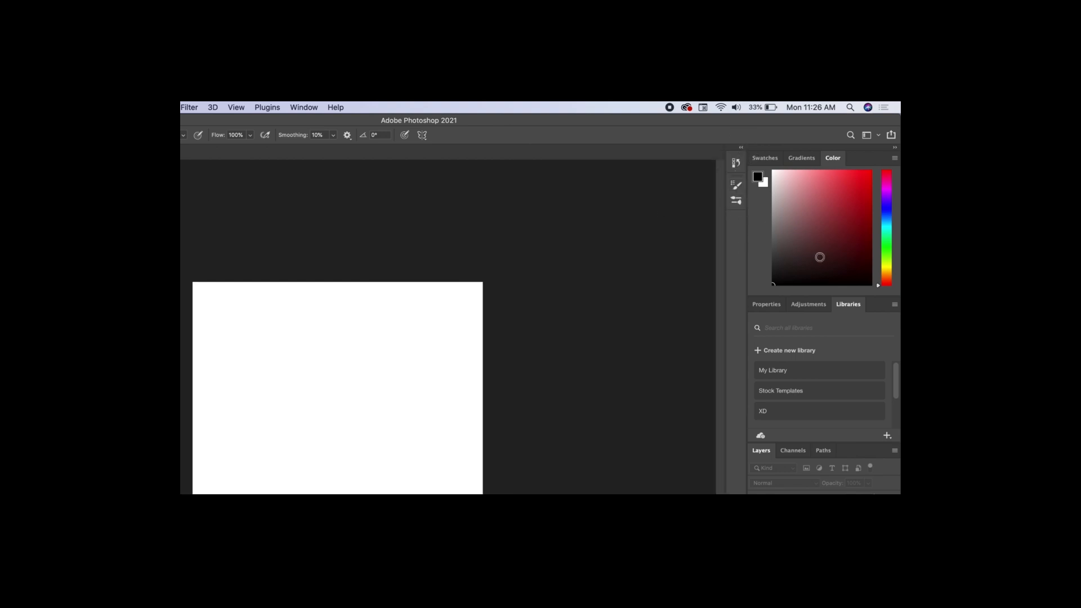
Dock the Color panel as an icon below the brush panels, open and collapse it, and return it to the Swatches and Gradients group.
left_click_drag(833, 158, 735, 221)
left_click(736, 225)
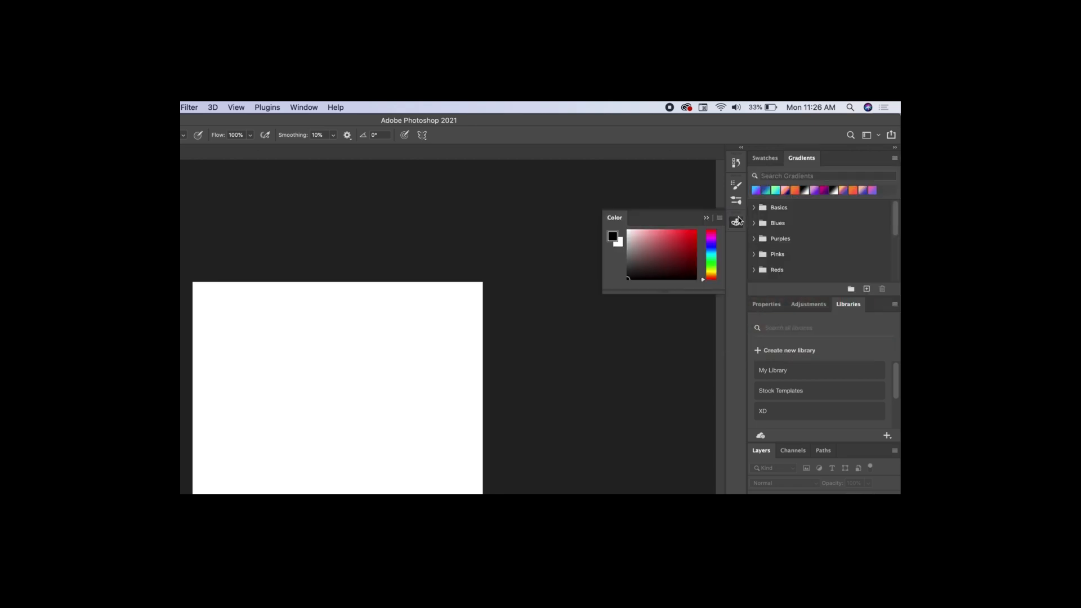
left_click(738, 223)
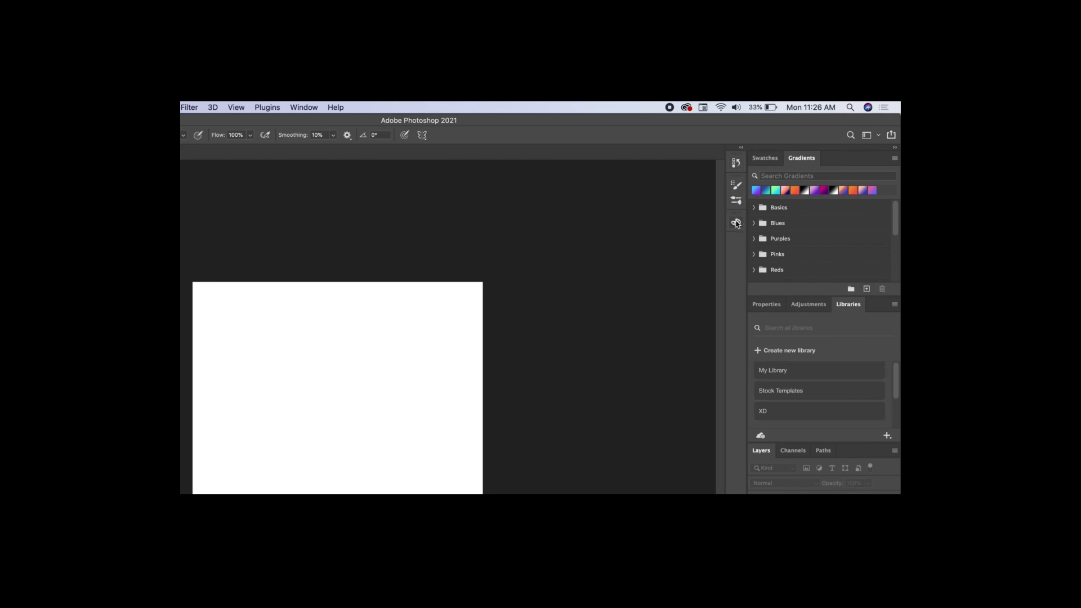
left_click_drag(734, 232, 840, 162)
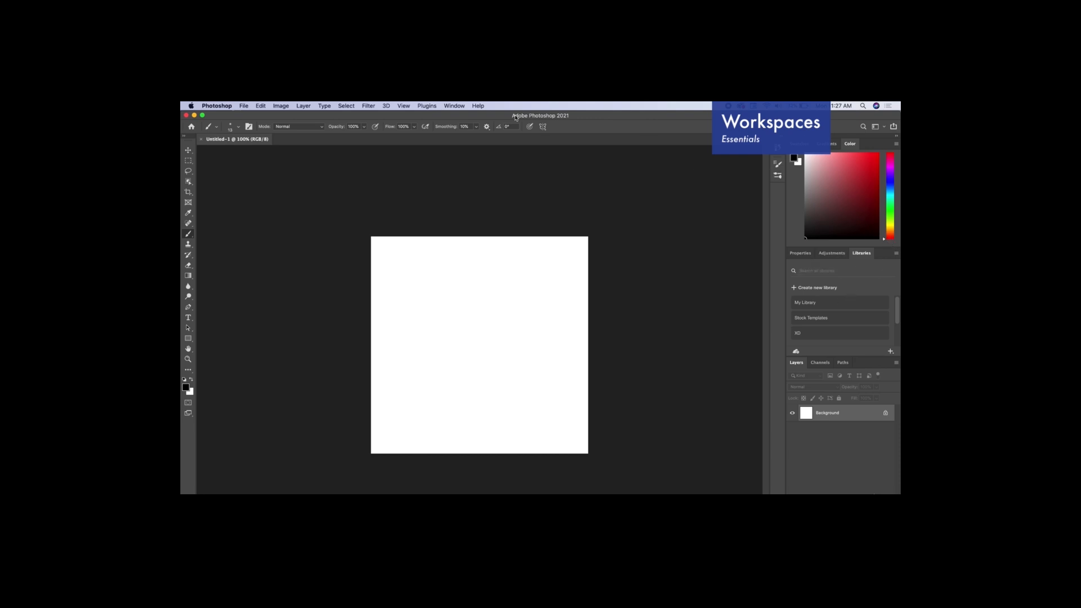
Reset the Essentials workspace to its default panel layout.
left_click(454, 106)
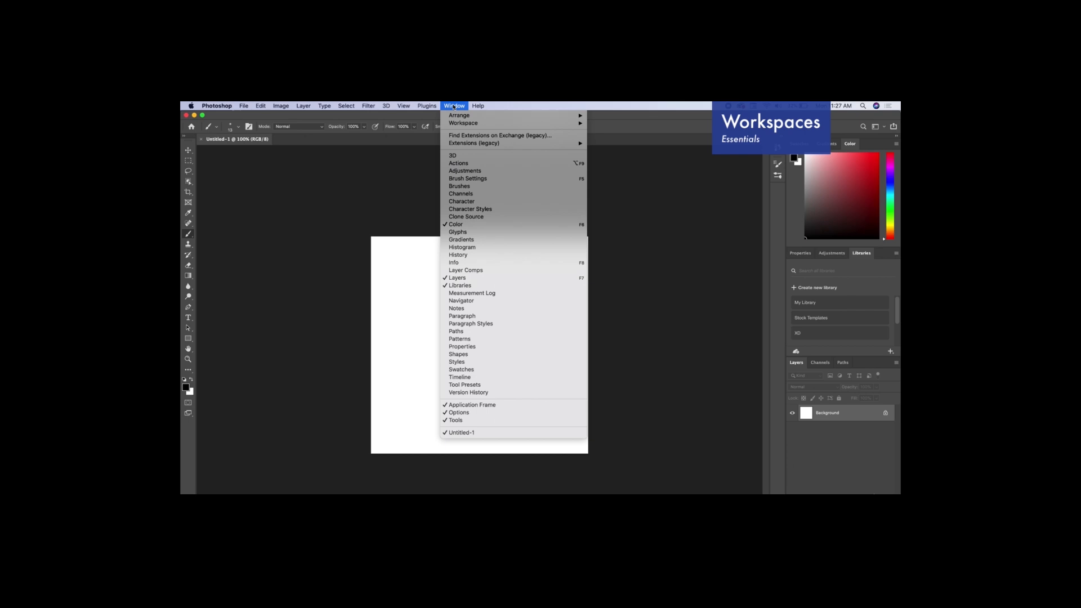
mouse_move(457, 125)
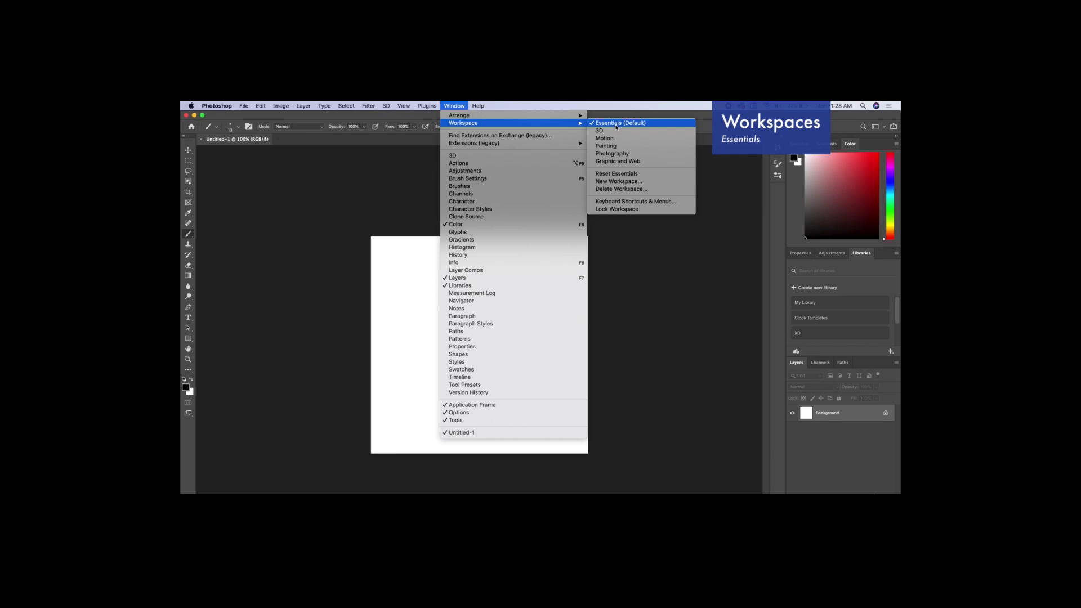
left_click(612, 177)
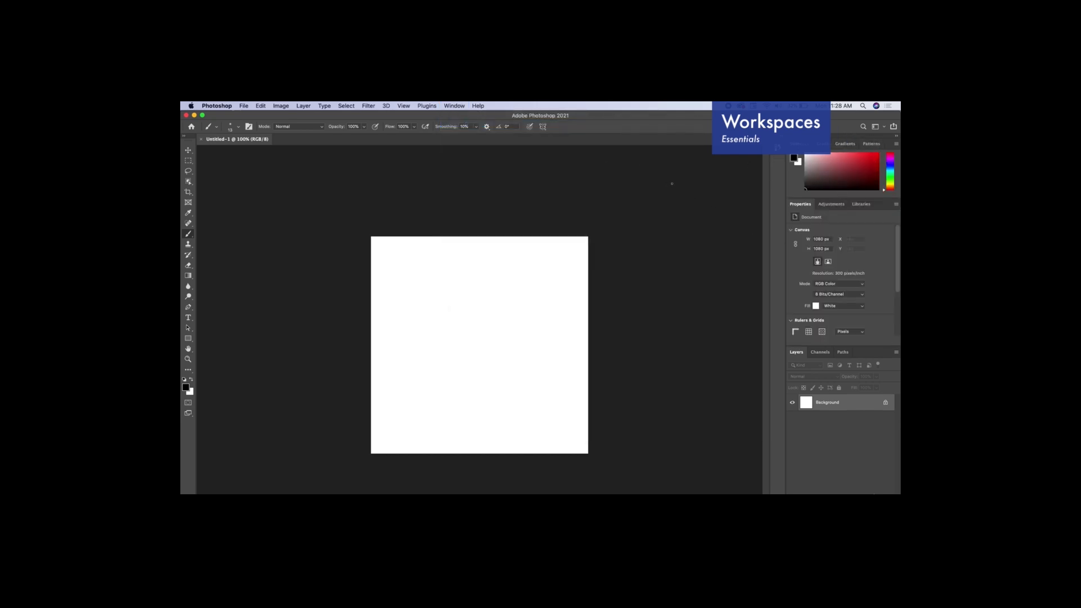
Start a new workspace from the current panel layout and name it "my workspace".
left_click(450, 107)
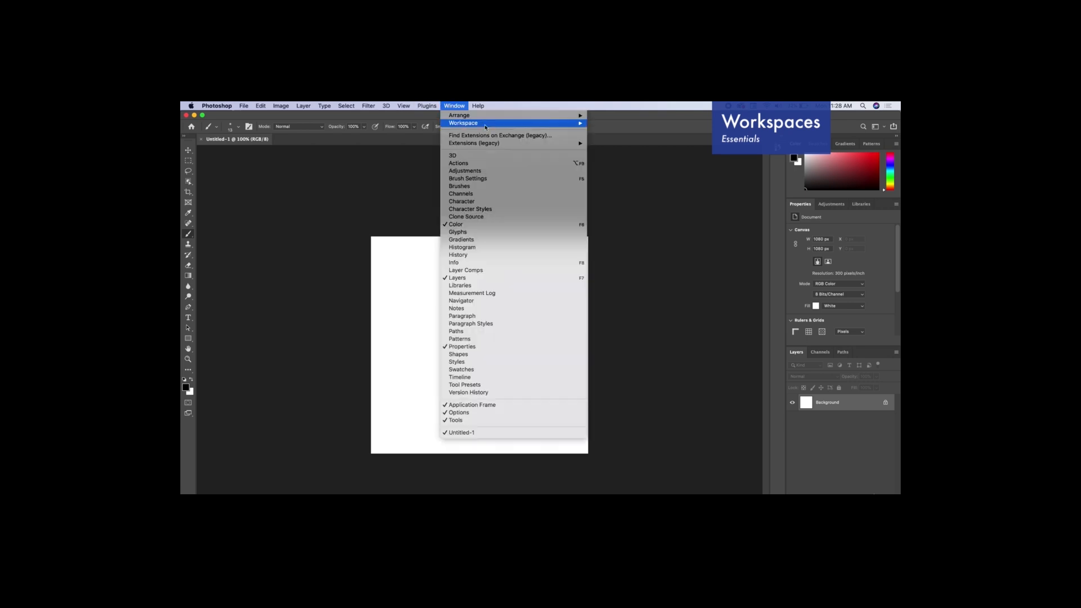
mouse_move(468, 123)
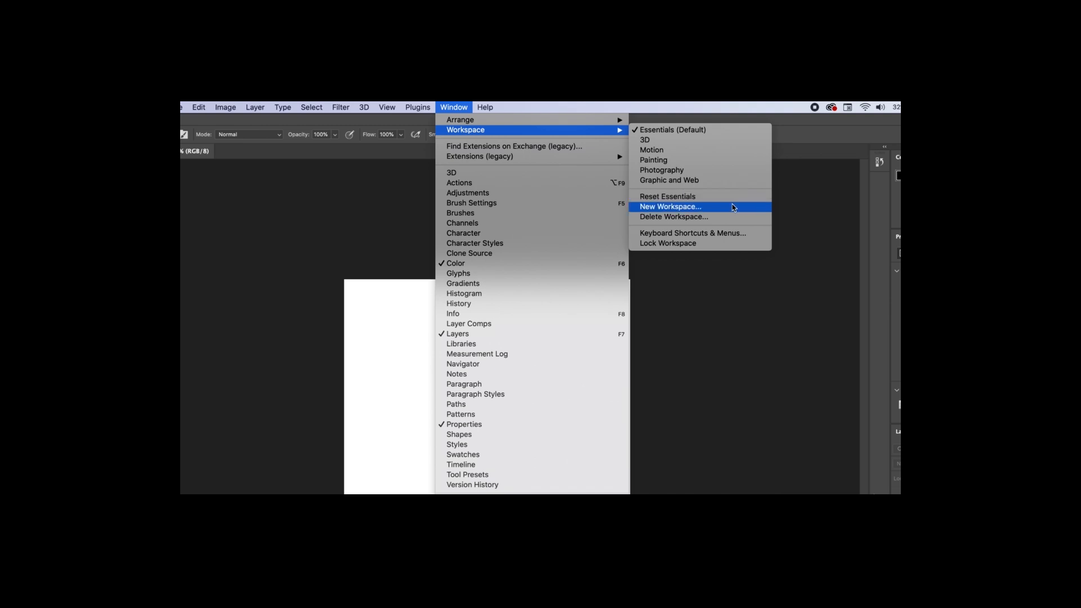
left_click(712, 208)
type("my workshapce")
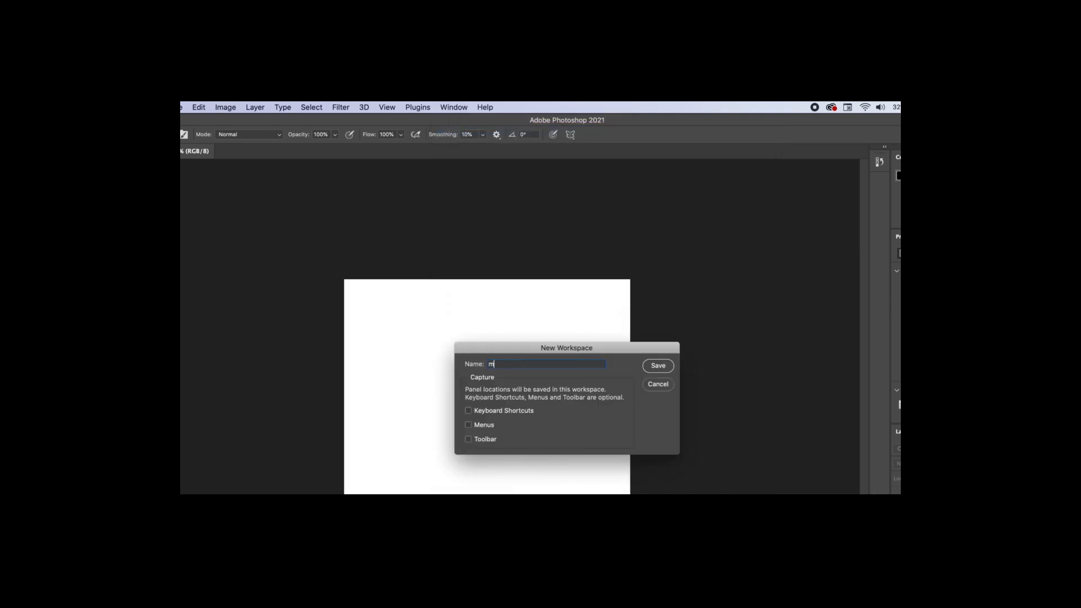
key("BackSpace")
key("BackSpace")
key("BackSpace")
key("BackSpace")
key("BackSpace")
type("pace")
Include keyboard shortcuts, menus and the toolbar in the new workspace's capture, and save the workspace.
left_click(468, 411)
left_click(468, 424)
left_click(468, 439)
left_click(658, 366)
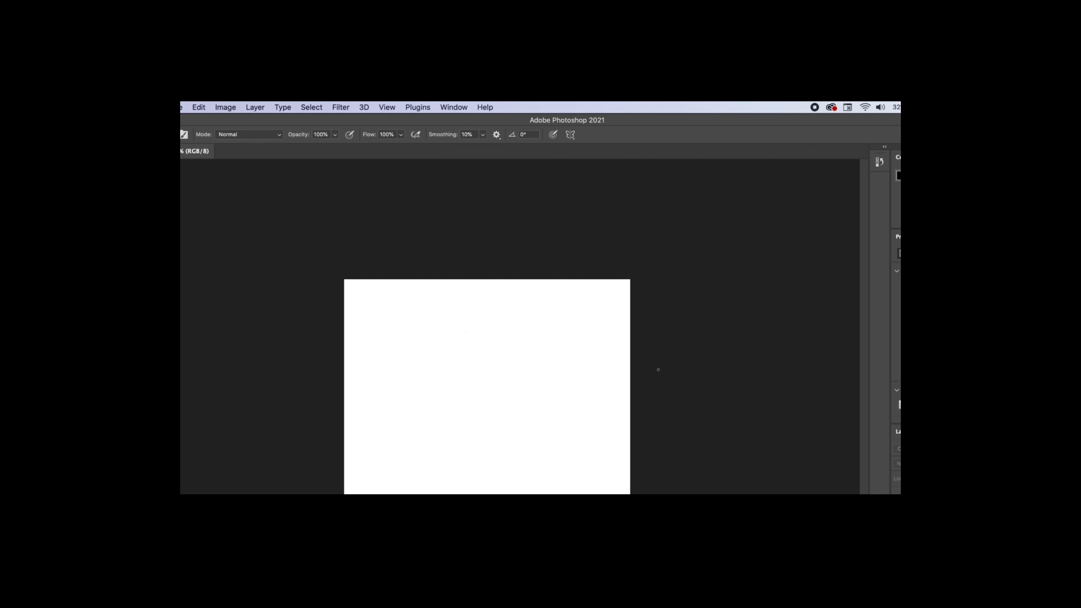
Switch to the Essentials (Default) workspace, and review the list of available workspaces and workspace commands.
left_click(447, 107)
mouse_move(455, 131)
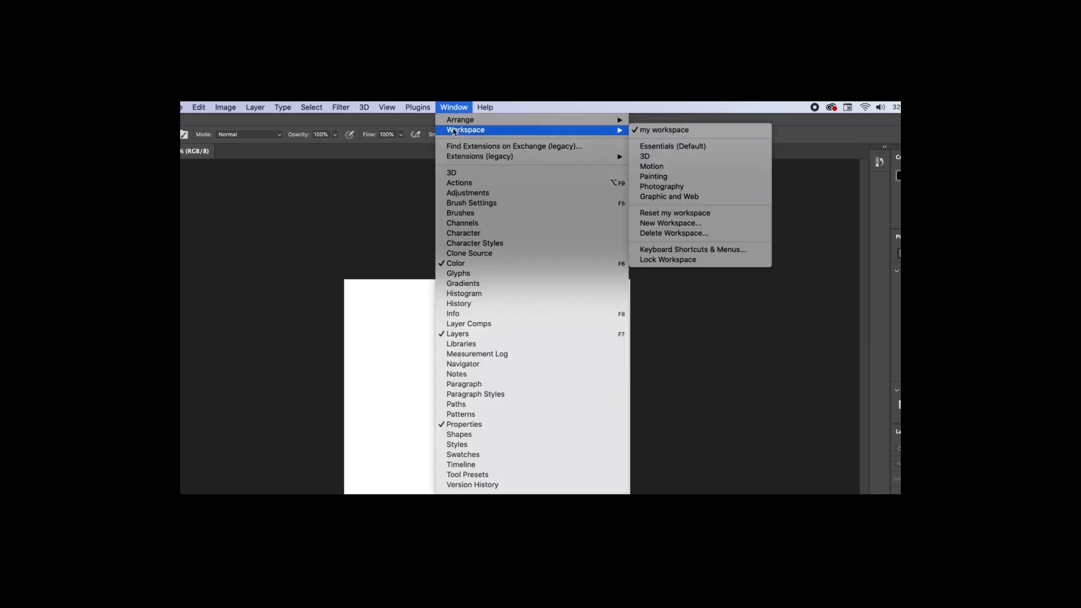
left_click(672, 146)
left_click(454, 107)
mouse_move(459, 130)
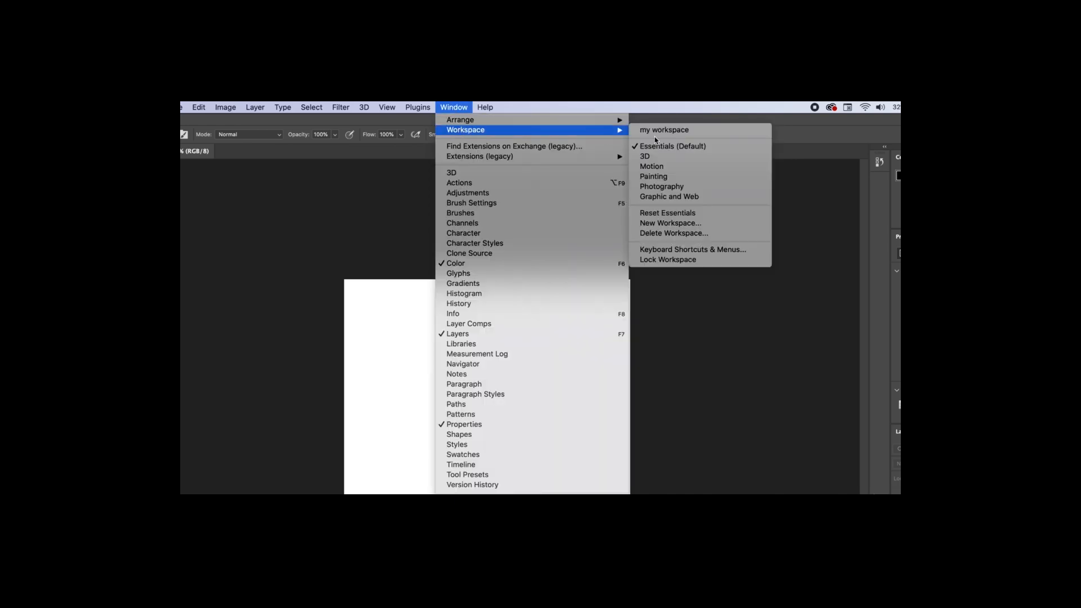
left_click(669, 226)
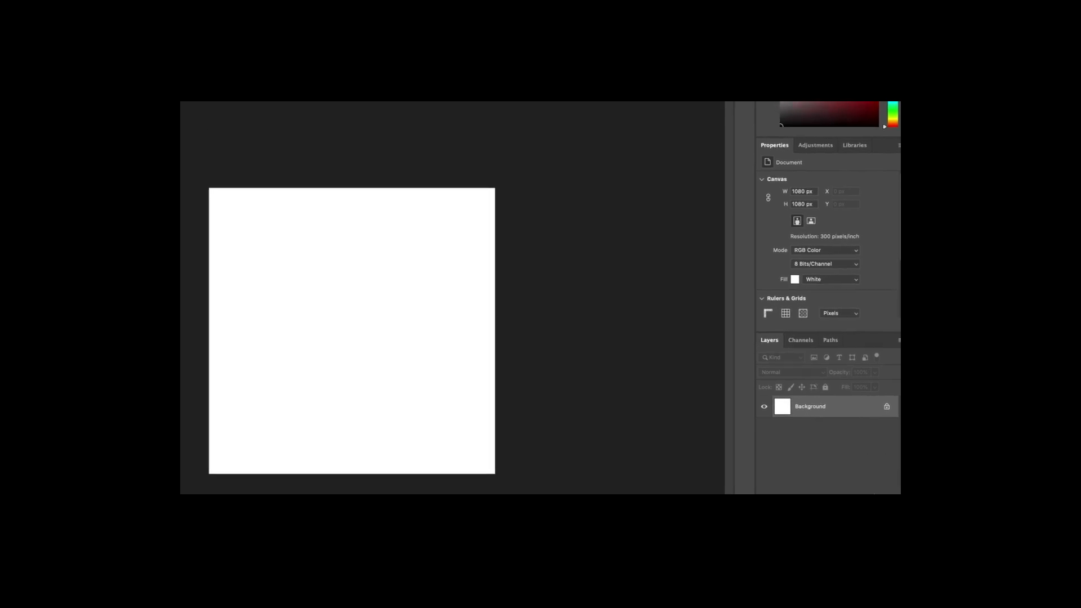
Open the General preferences of the program.
left_click(218, 103)
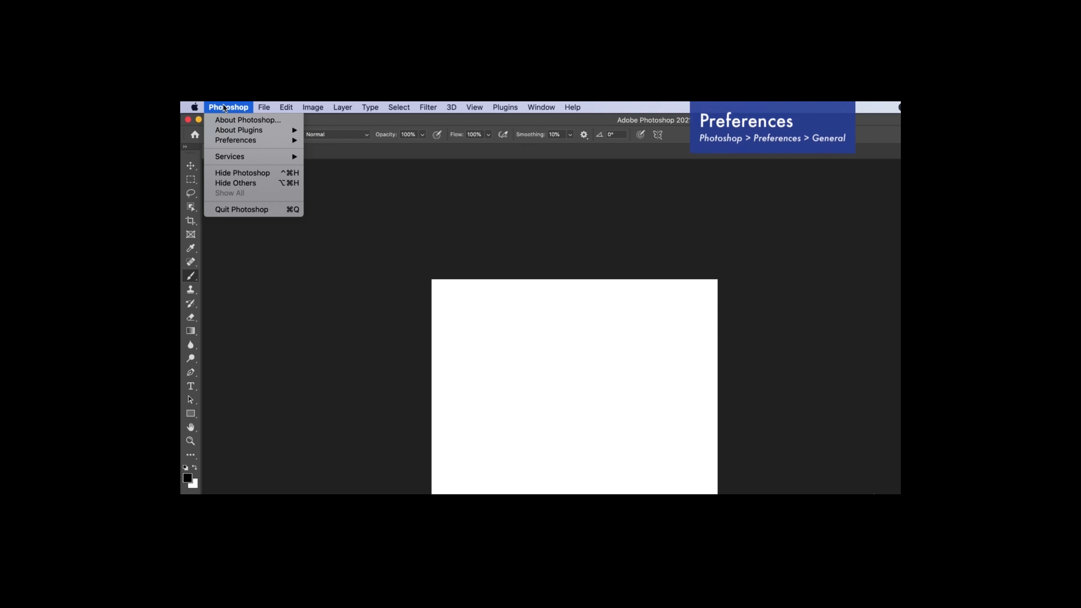
mouse_move(239, 141)
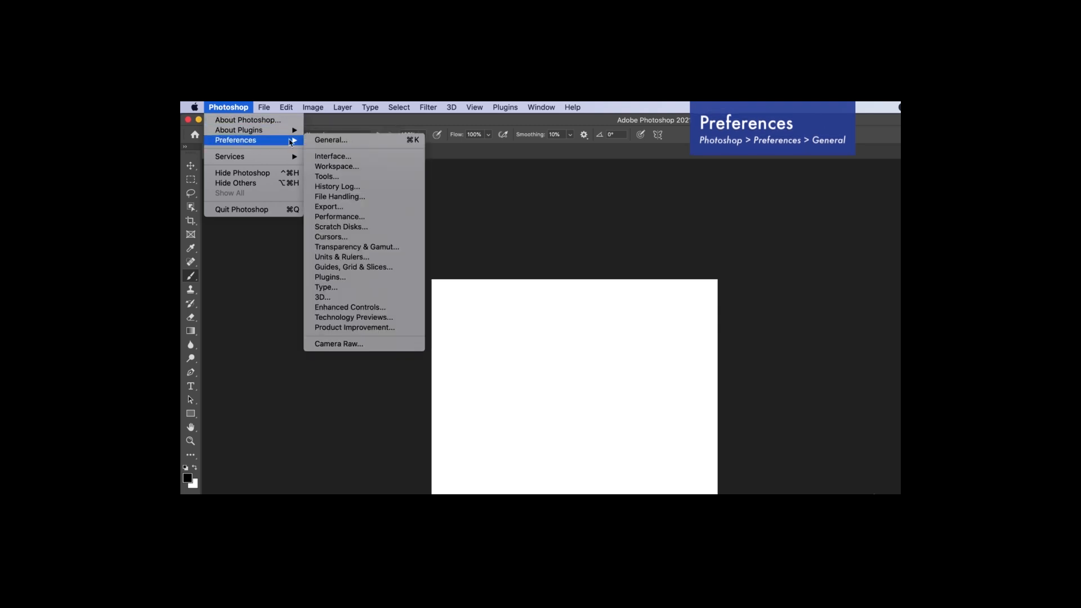
left_click(331, 141)
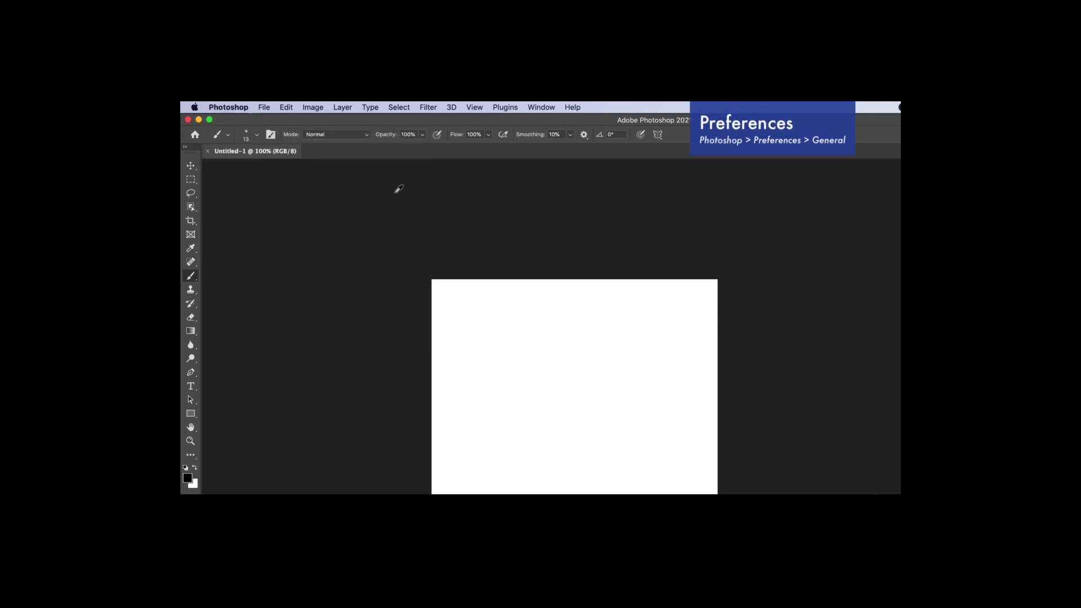
left_click_drag(455, 238, 421, 230)
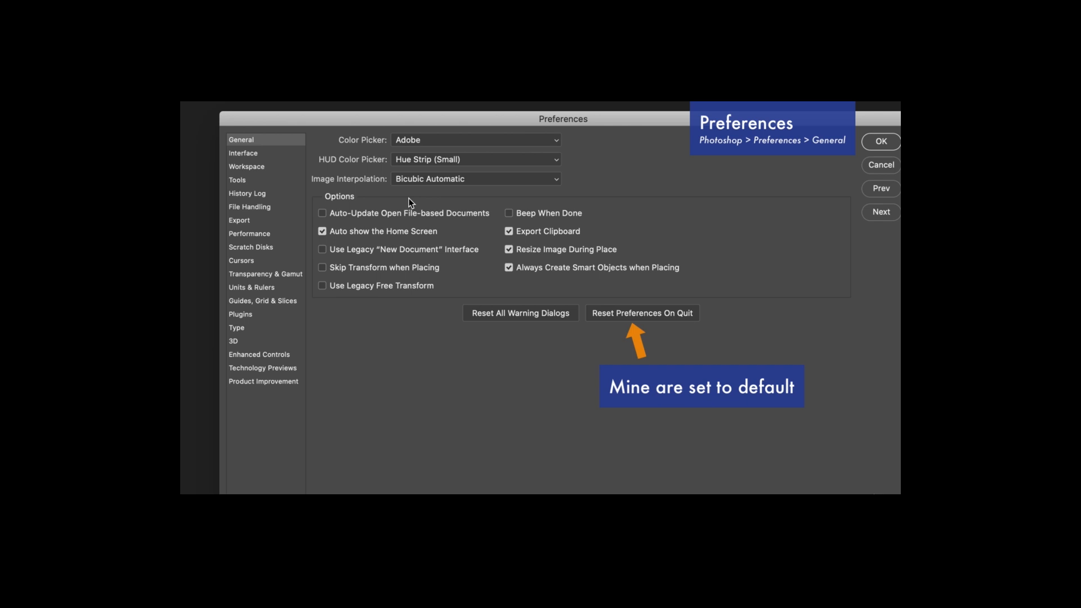
Try the lightest and darkest interface color themes, restore the second-darkest theme, and view the Workspace preferences.
left_click(248, 153)
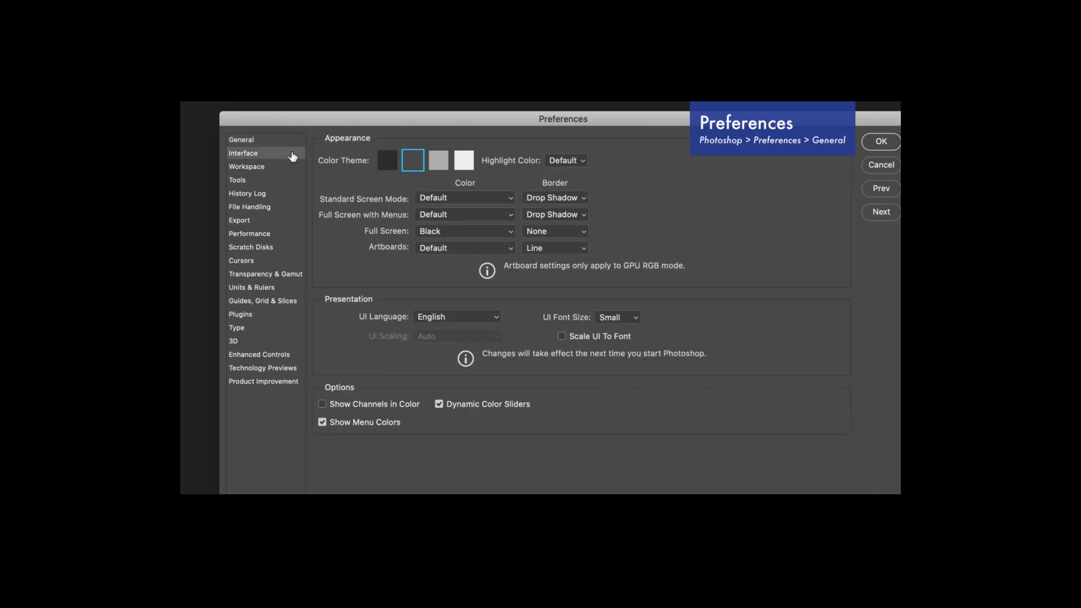
left_click(464, 161)
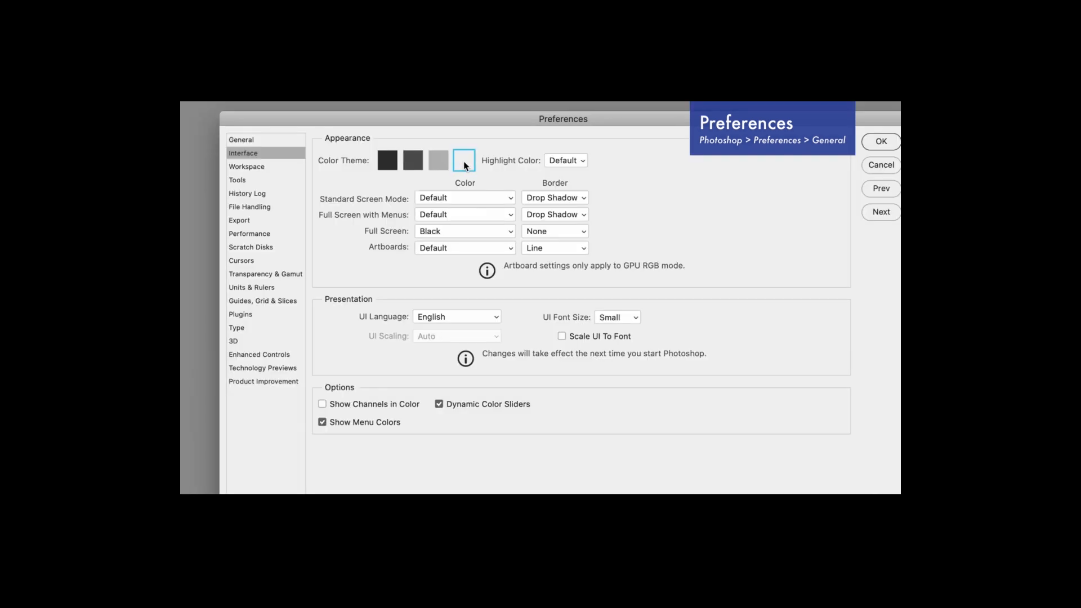
left_click(389, 162)
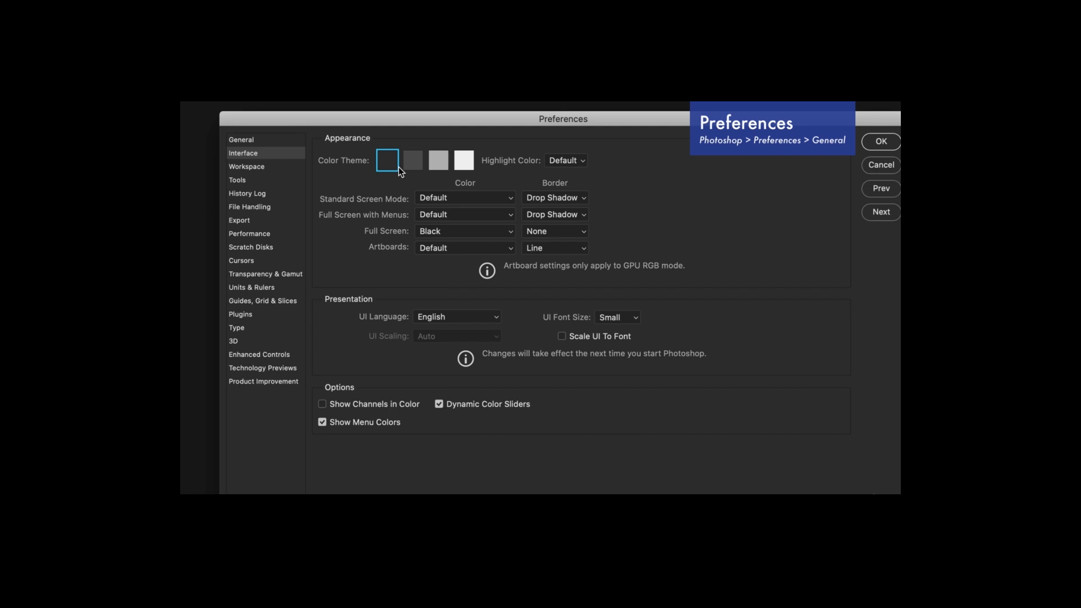
left_click(464, 162)
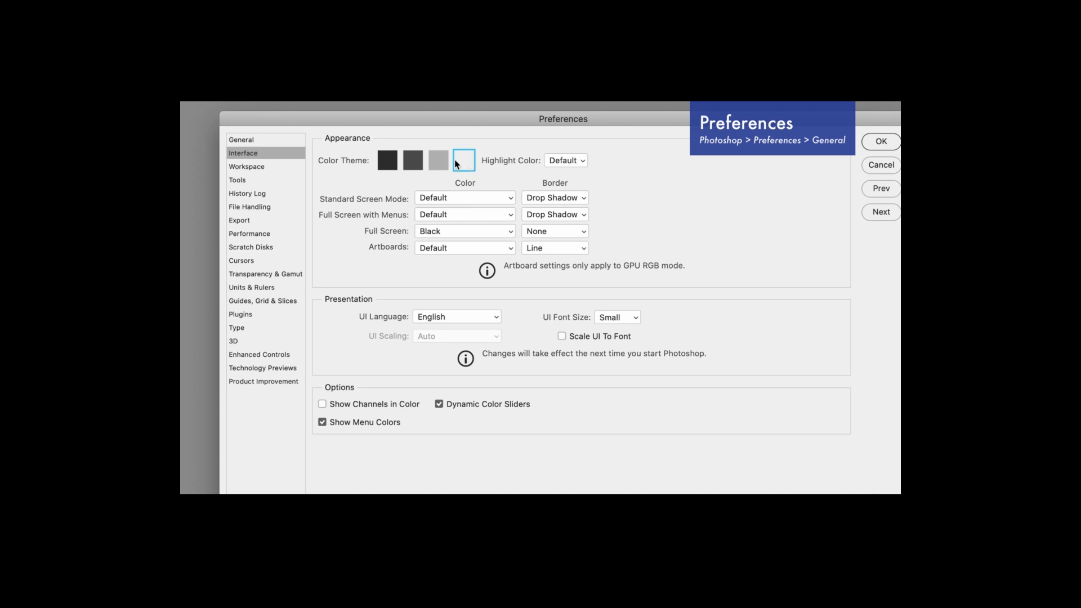
left_click(416, 163)
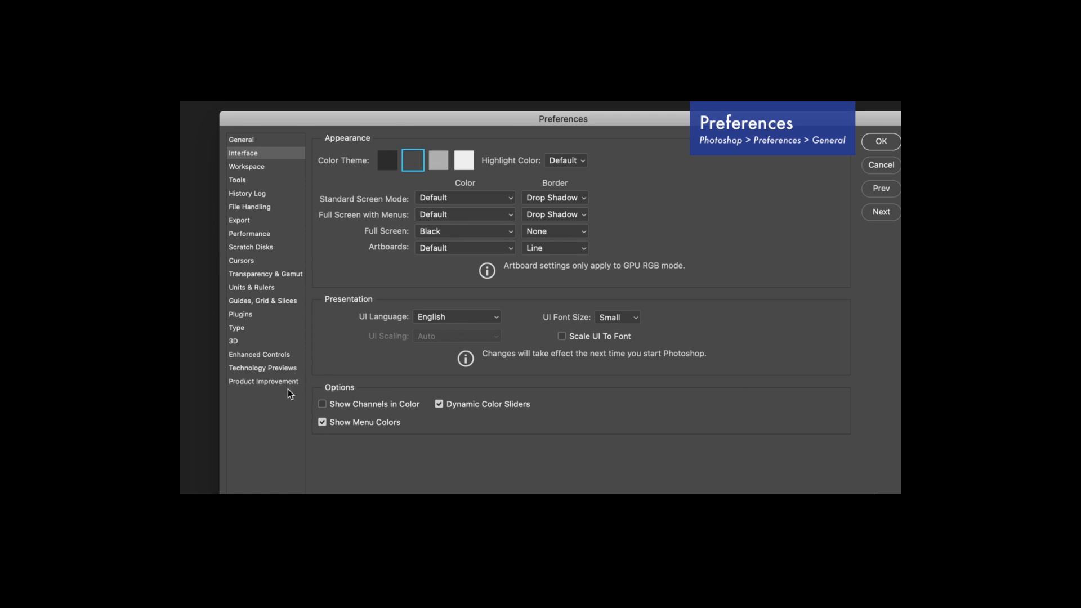
left_click(257, 167)
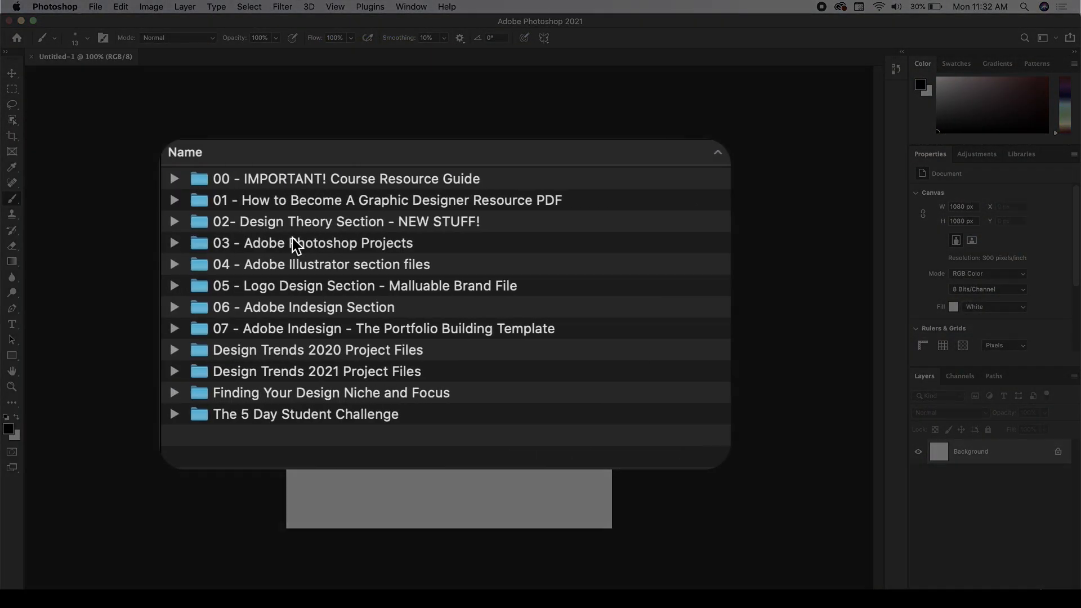
In Finder, expand the 03 - Adobe Photoshop Projects folder and choose Photoshop-Student-Worksheet.psd.
left_click(386, 241)
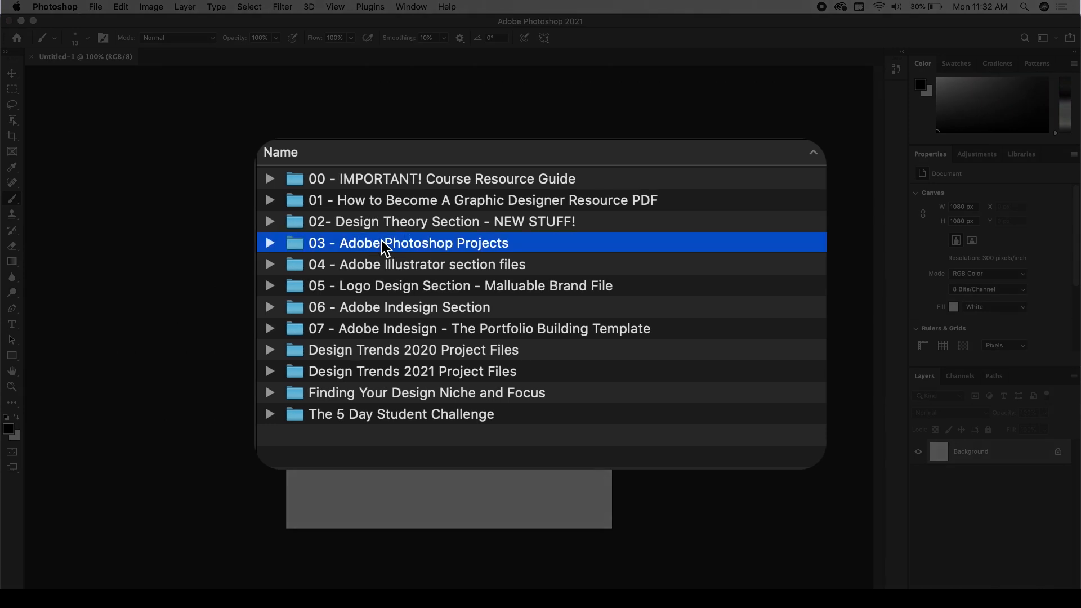
left_click(269, 243)
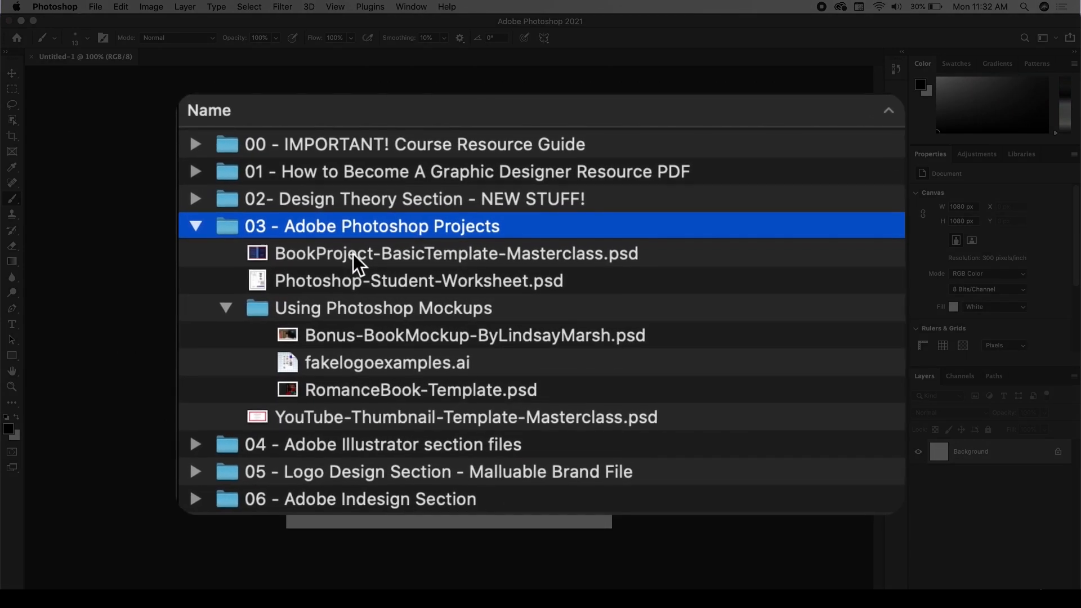
left_click(357, 280)
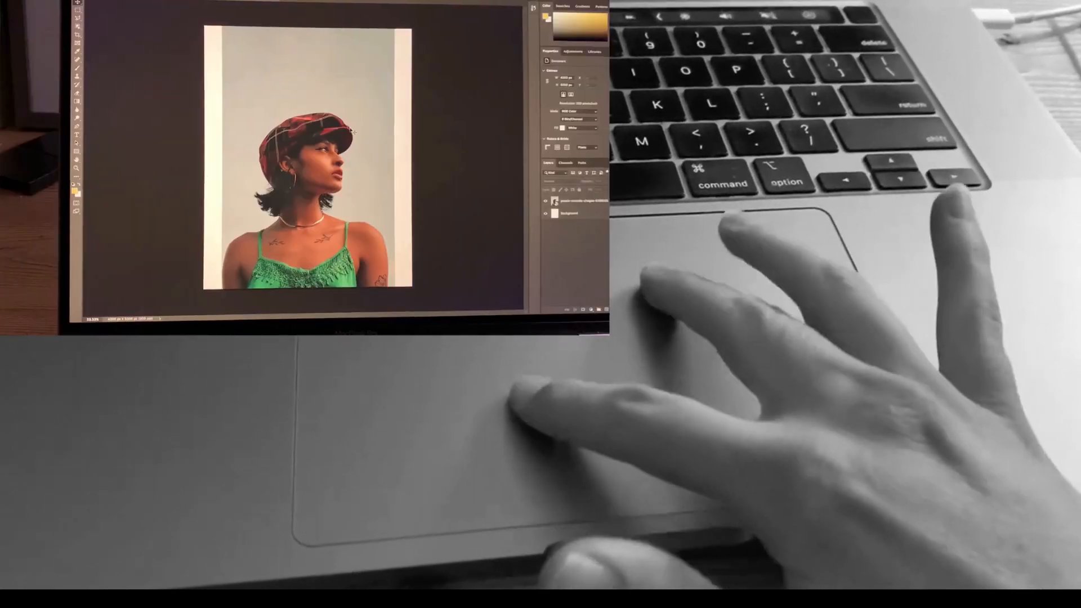
scroll(353, 126, "down", 3)
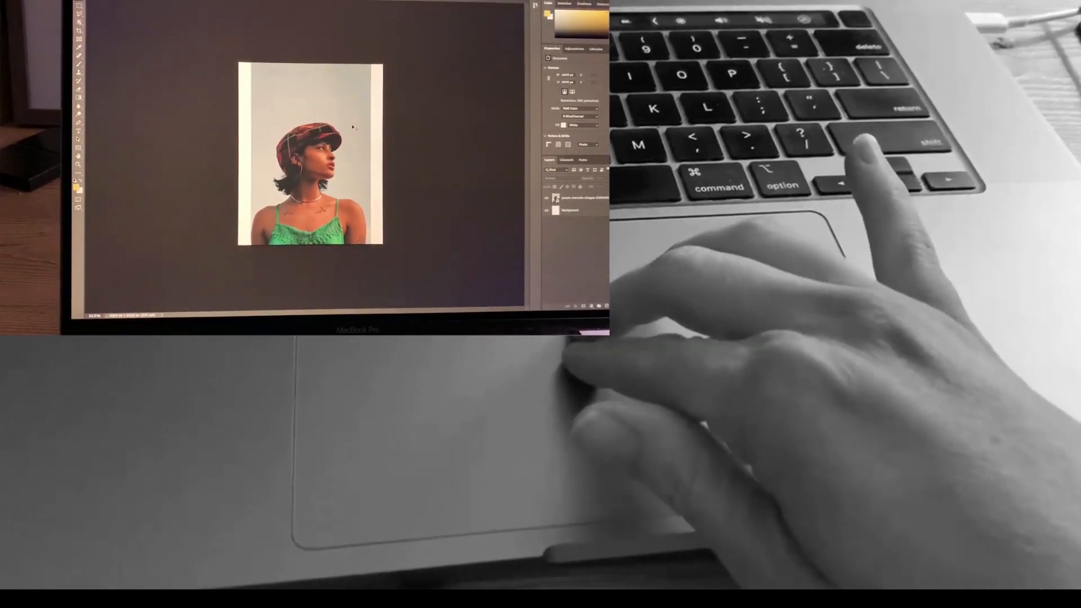
scroll(351, 128, "up", 5)
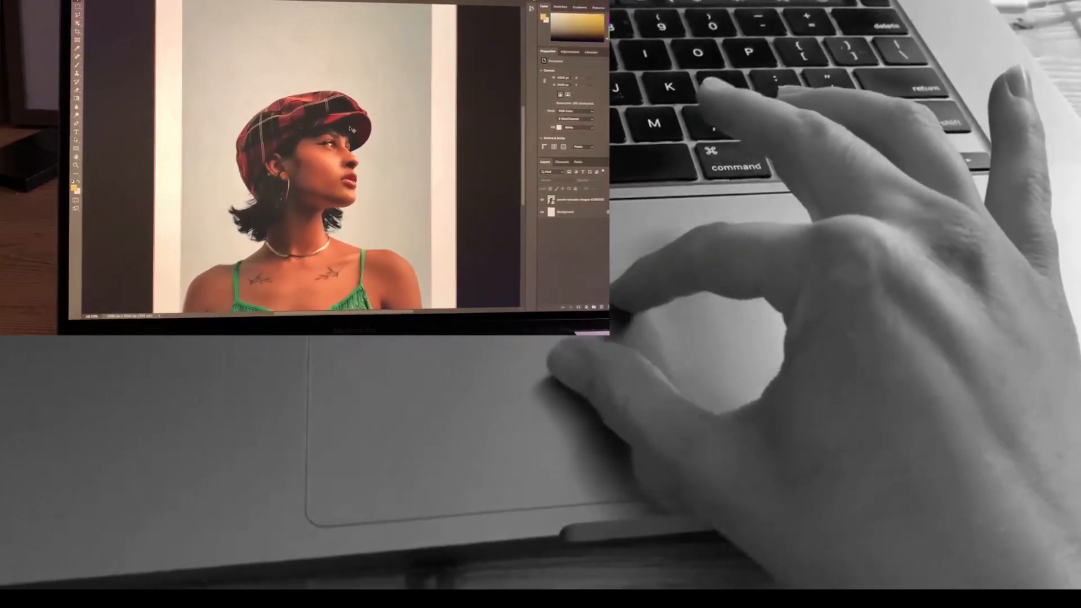
scroll(353, 128, "down", 5)
scroll(352, 127, "up", 5)
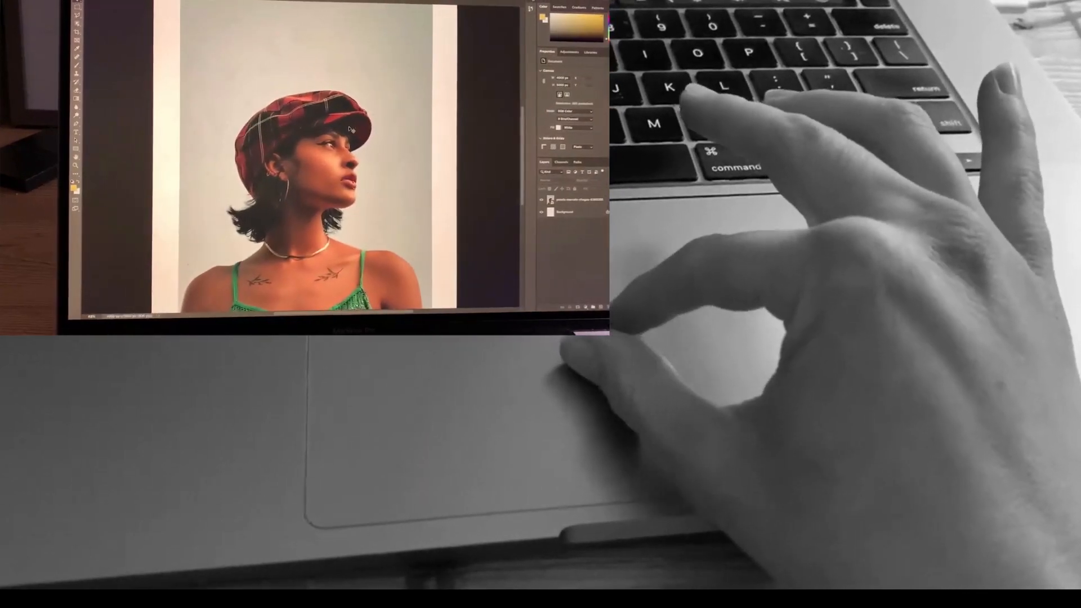
scroll(353, 129, "down", 5)
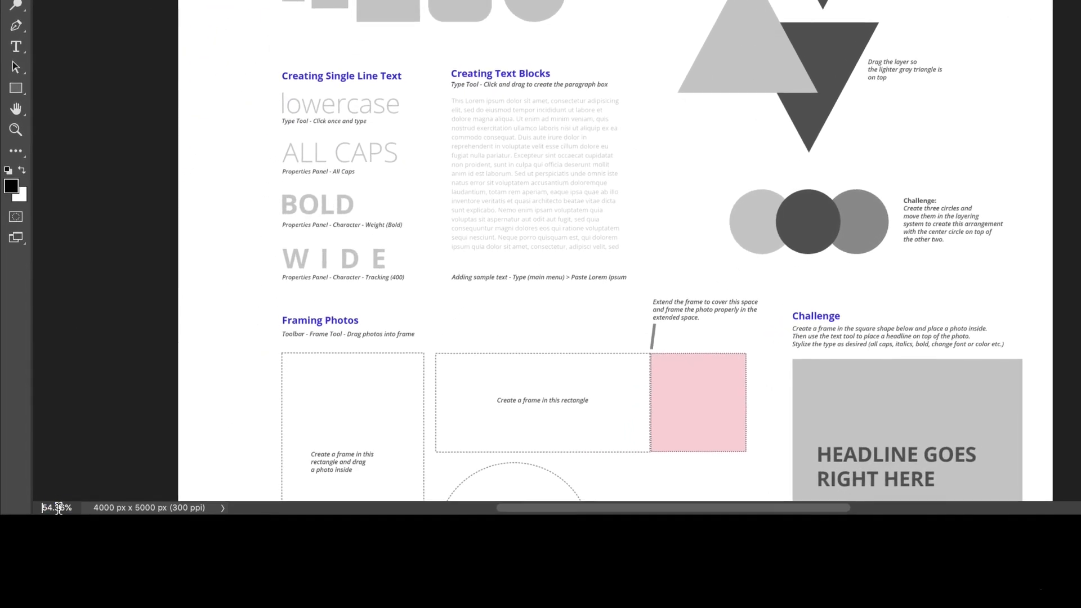
Set the zoom level of the student worksheet to 100%.
left_click(70, 579)
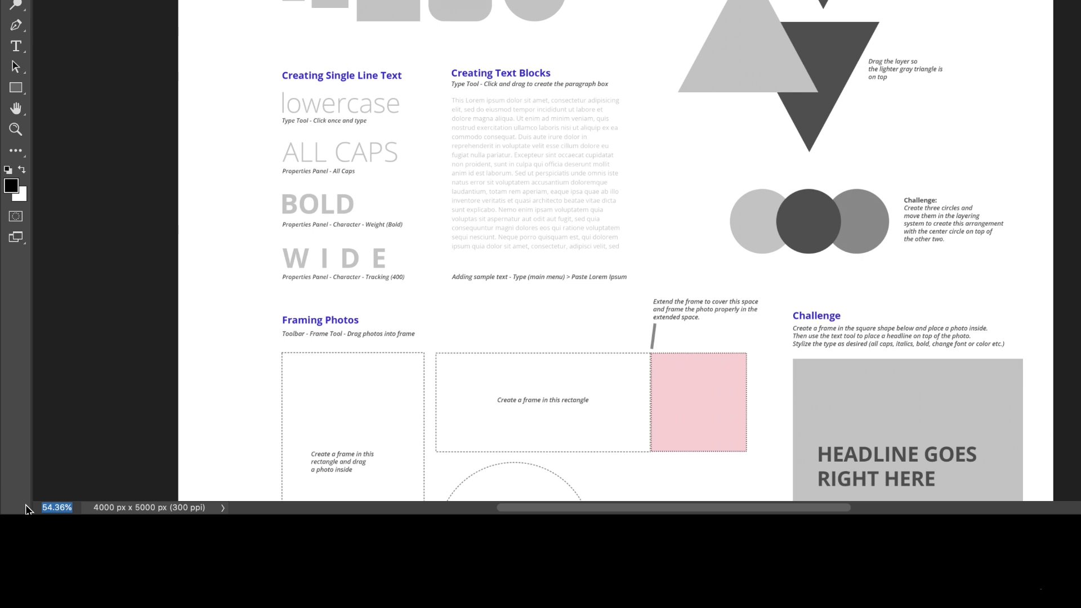
type("100")
key("Return")
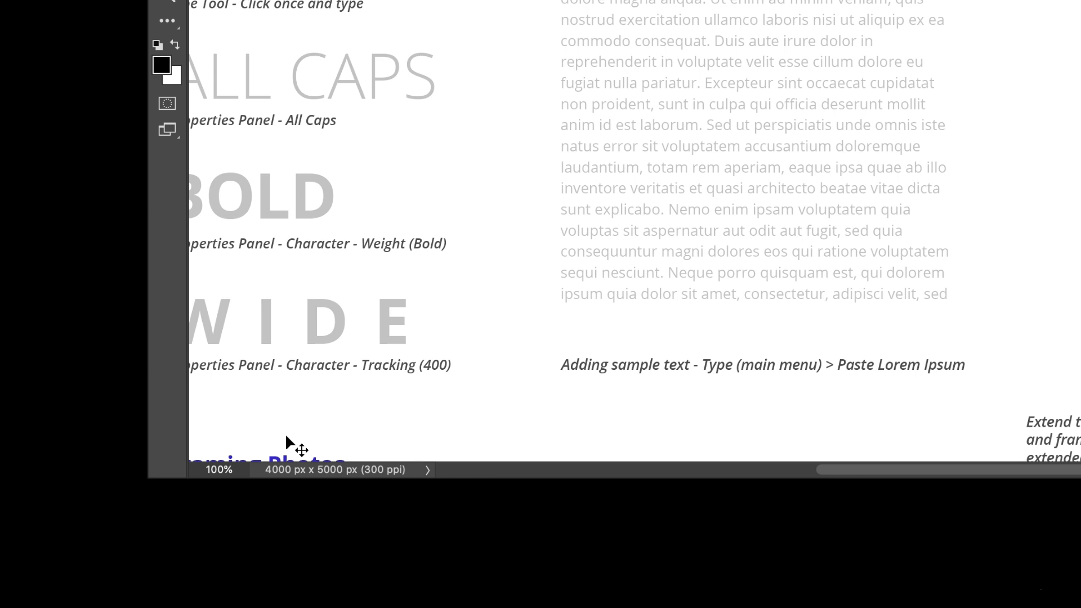
left_click(217, 464)
left_click(214, 469)
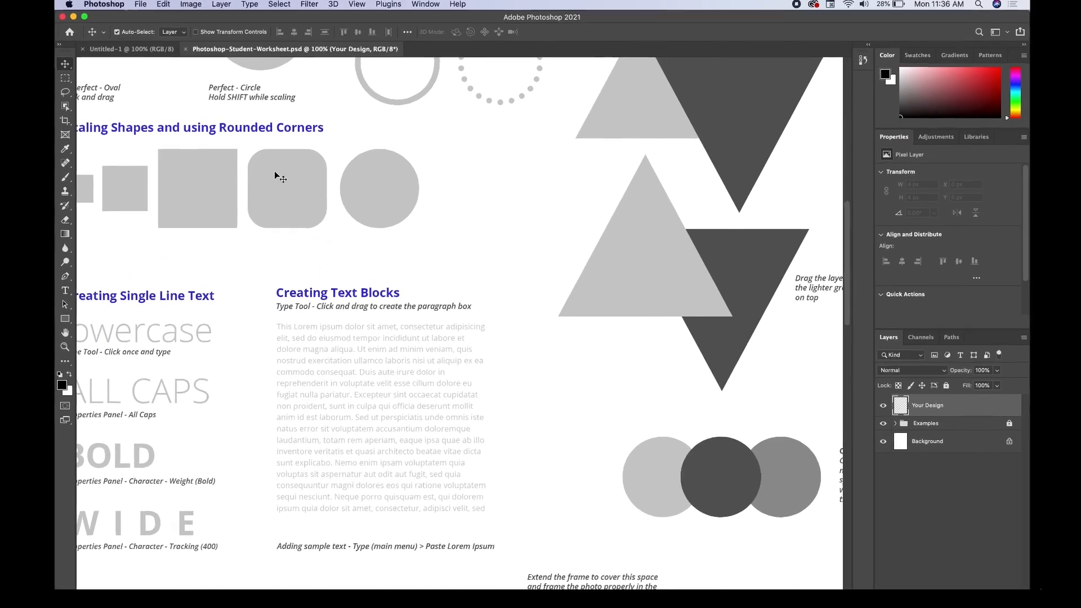
Look over the worksheet's shape, stroke, layer and text exercises by moving around the page.
scroll(280, 177, "up", 8)
scroll(280, 177, "left", 7)
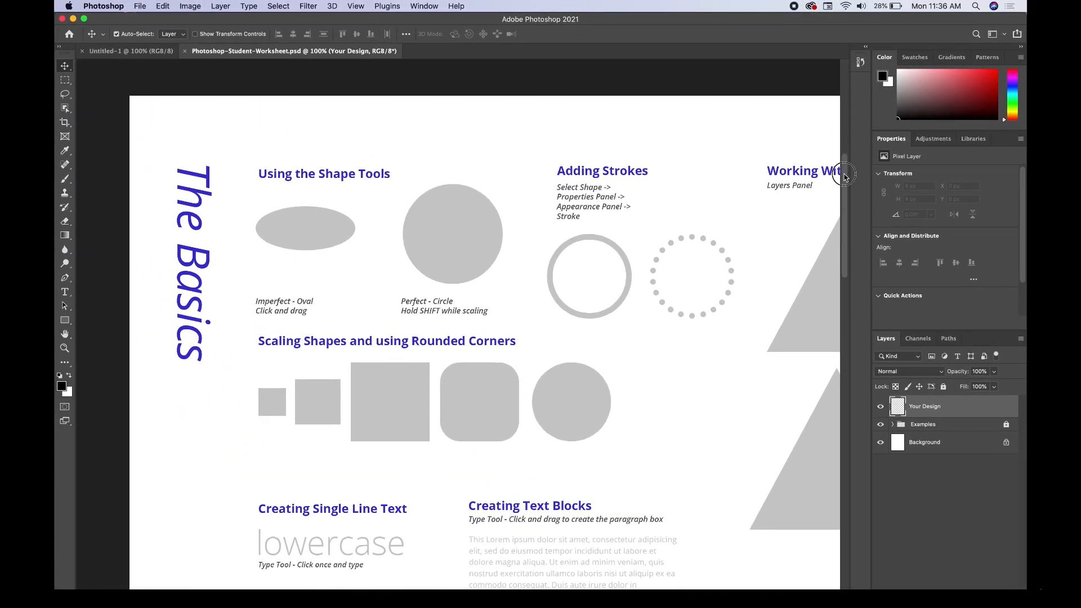
left_click_drag(845, 173, 845, 134)
scroll(521, 279, "down", 10)
scroll(520, 279, "right", 15)
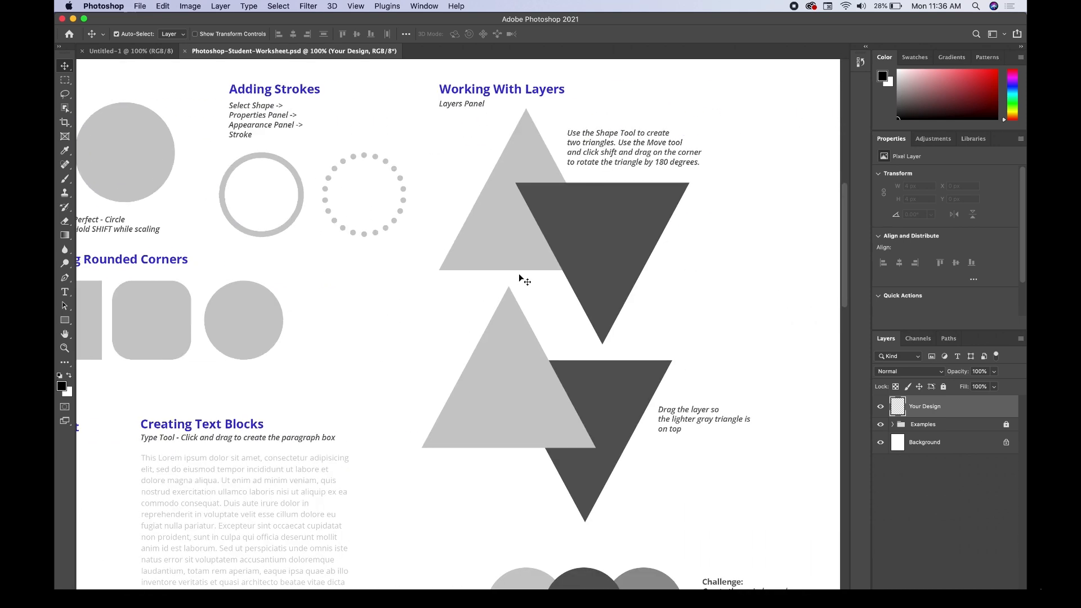
scroll(521, 278, "down", 2)
scroll(521, 279, "up", 5)
scroll(521, 279, "left", 15)
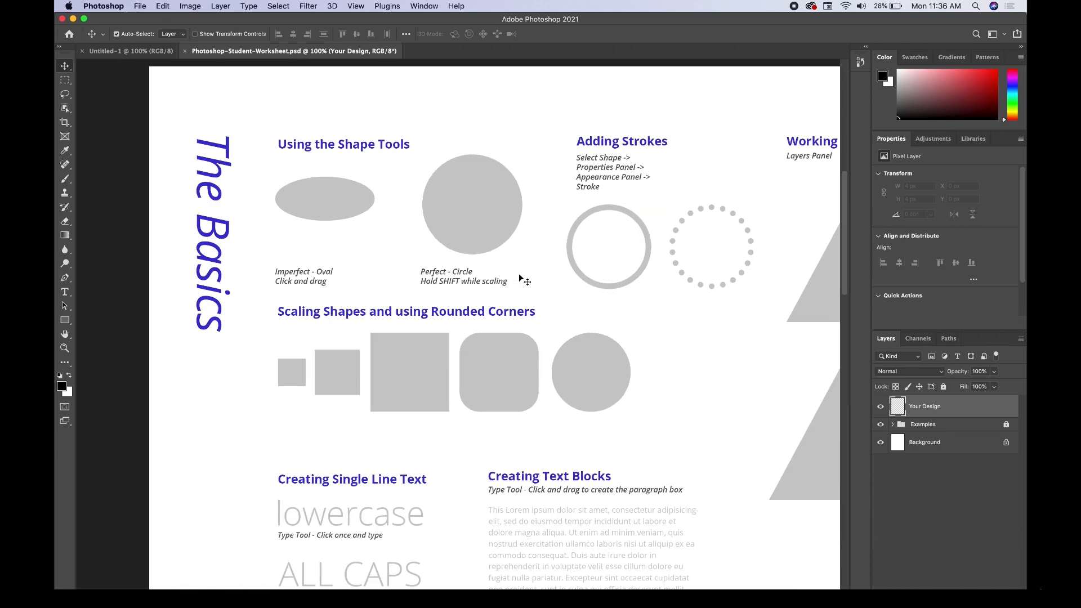
mouse_move(843, 173)
left_mouse_down()
mouse_move(843, 146)
mouse_move(847, 174)
left_mouse_up()
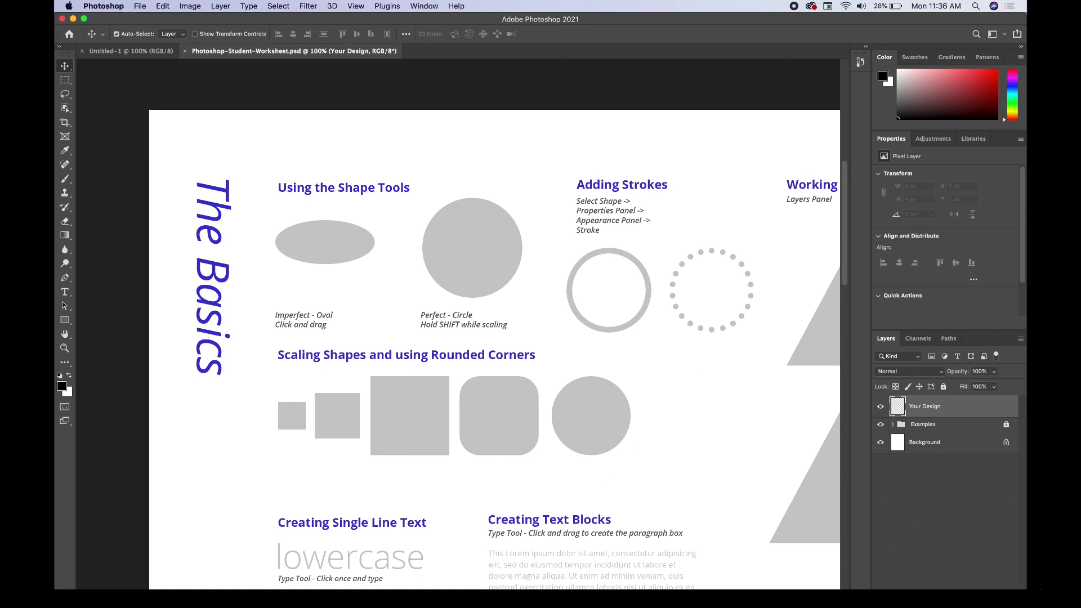
scroll(495, 349, "right", 5)
scroll(496, 349, "left", 7)
scroll(458, 307, "right", 4)
scroll(458, 307, "left", 3)
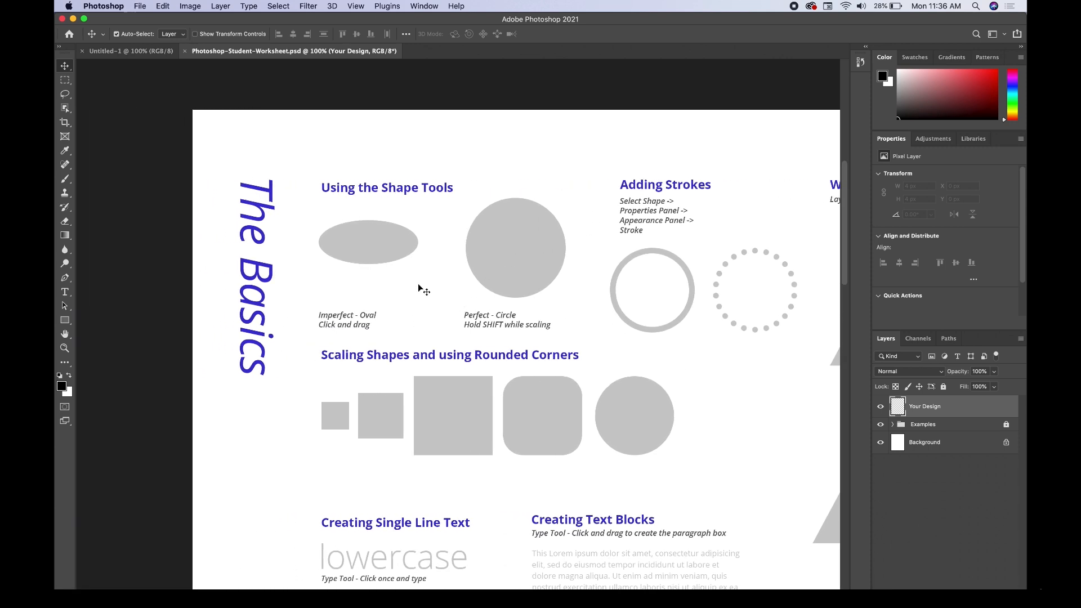
scroll(418, 287, "up", 2)
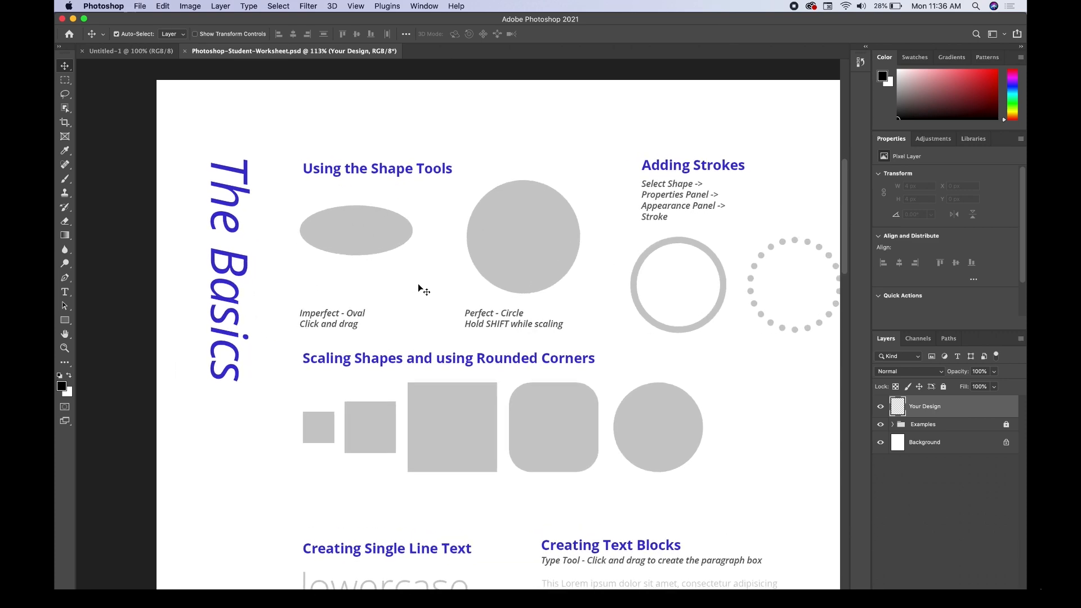
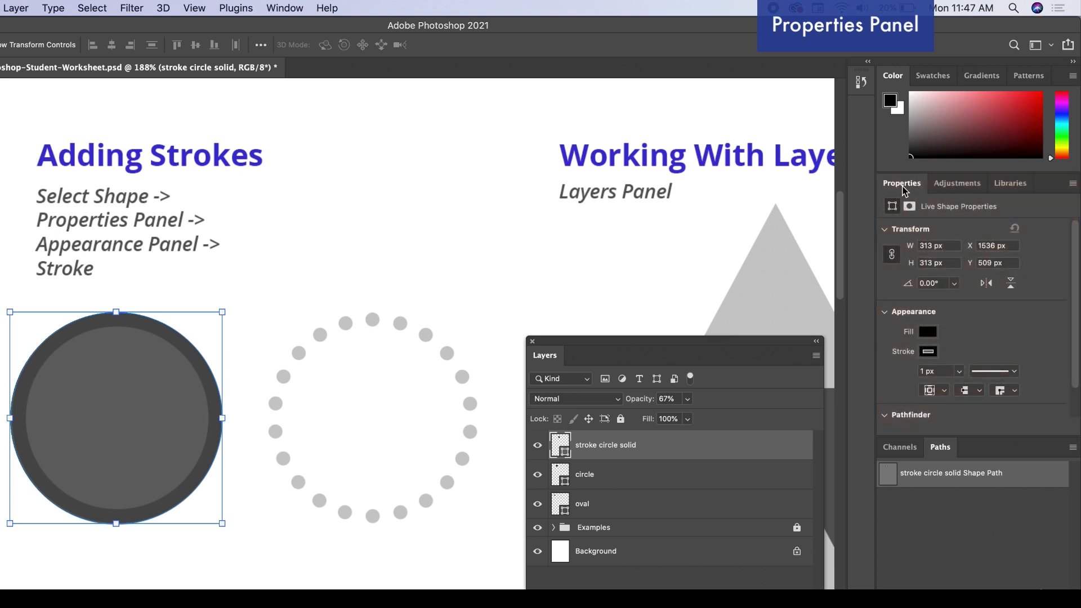
Detach the Properties panel, enlarge it, and set the fill of the stroke circle solid shape to orange-red.
left_click_drag(903, 189, 371, 195)
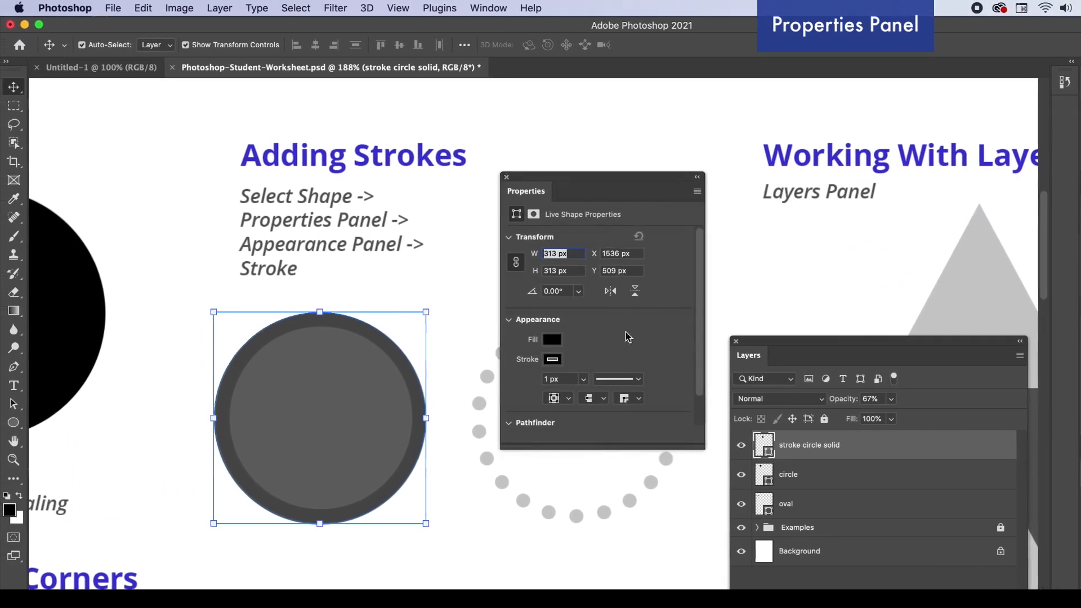
left_click_drag(701, 446, 731, 588)
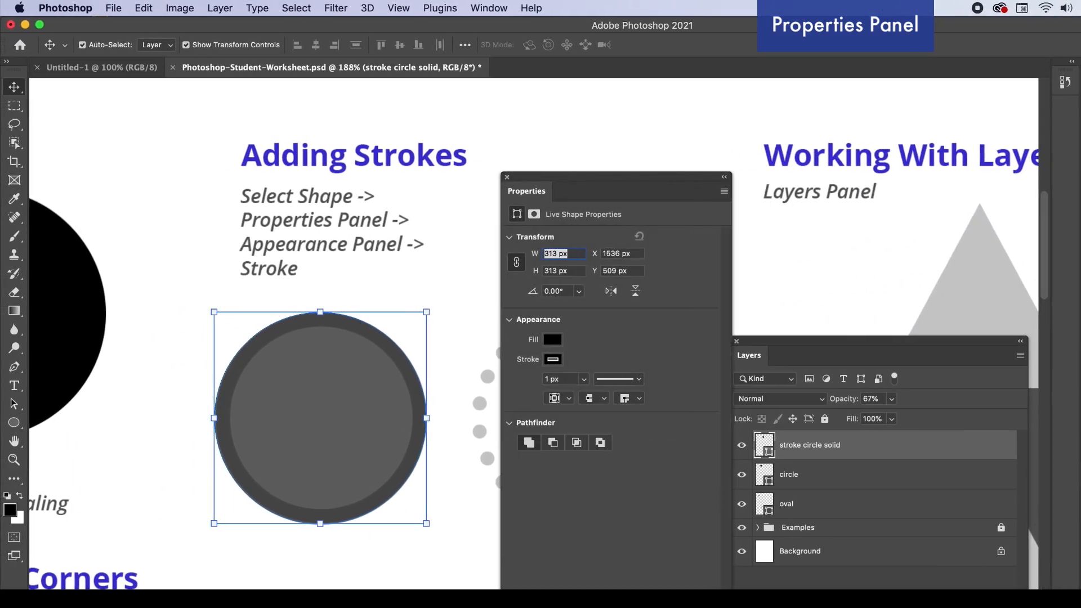
left_click(556, 342)
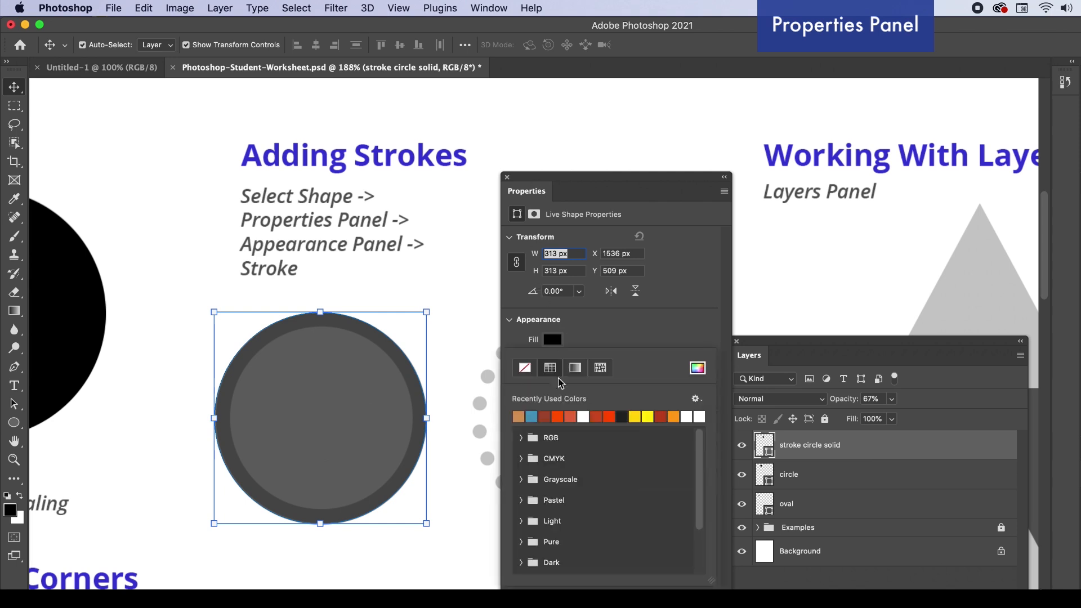
left_click(614, 418)
left_click(636, 309)
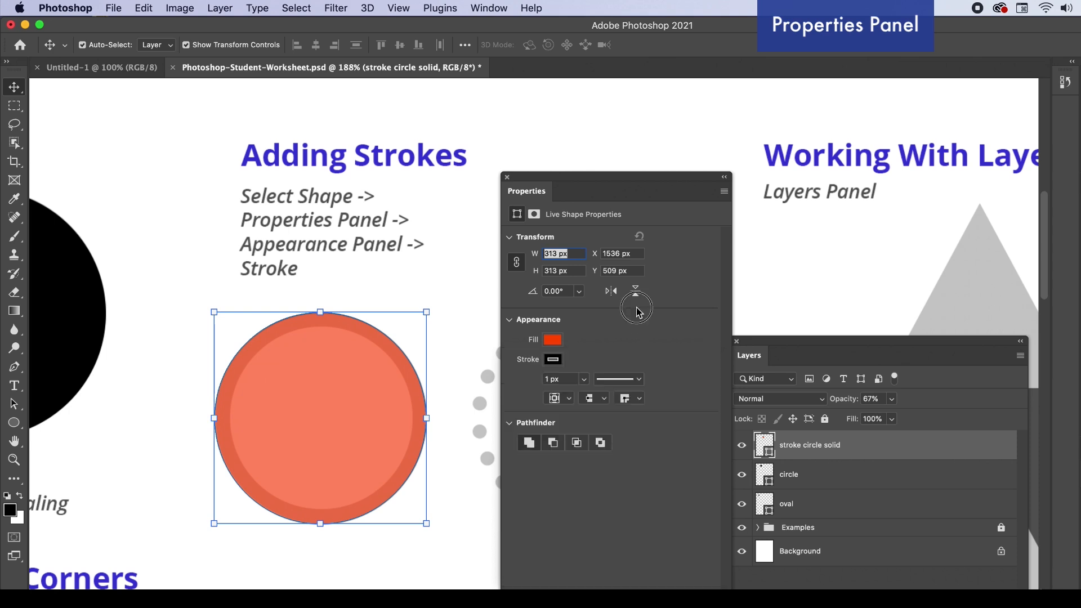
Give the stroke circle solid shape a blue stroke from the recently used colors, with a width of 37.43 px.
left_click(554, 362)
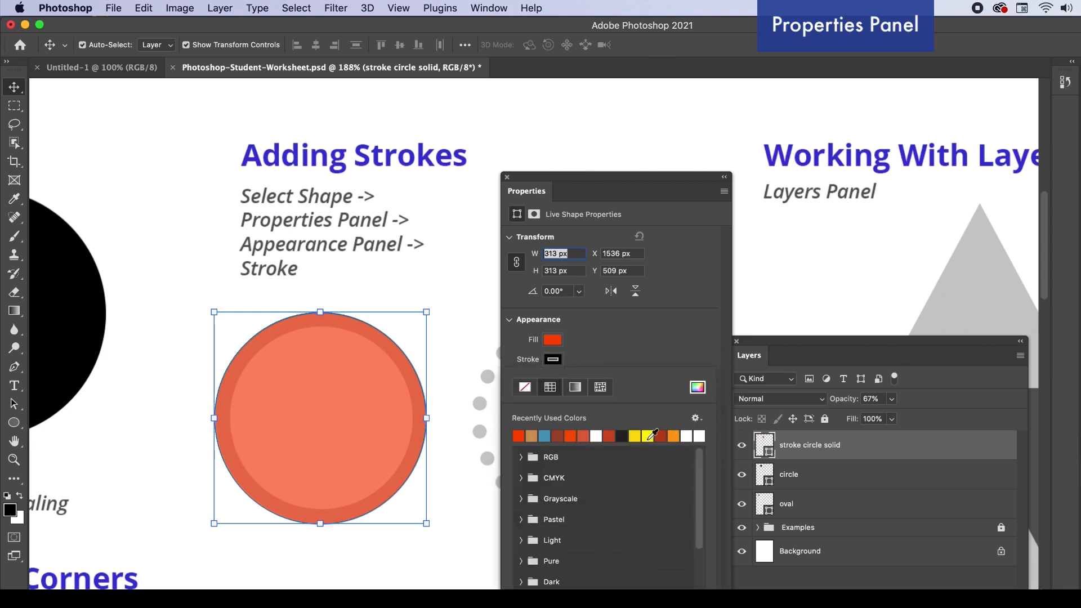
left_click(544, 436)
left_click(614, 344)
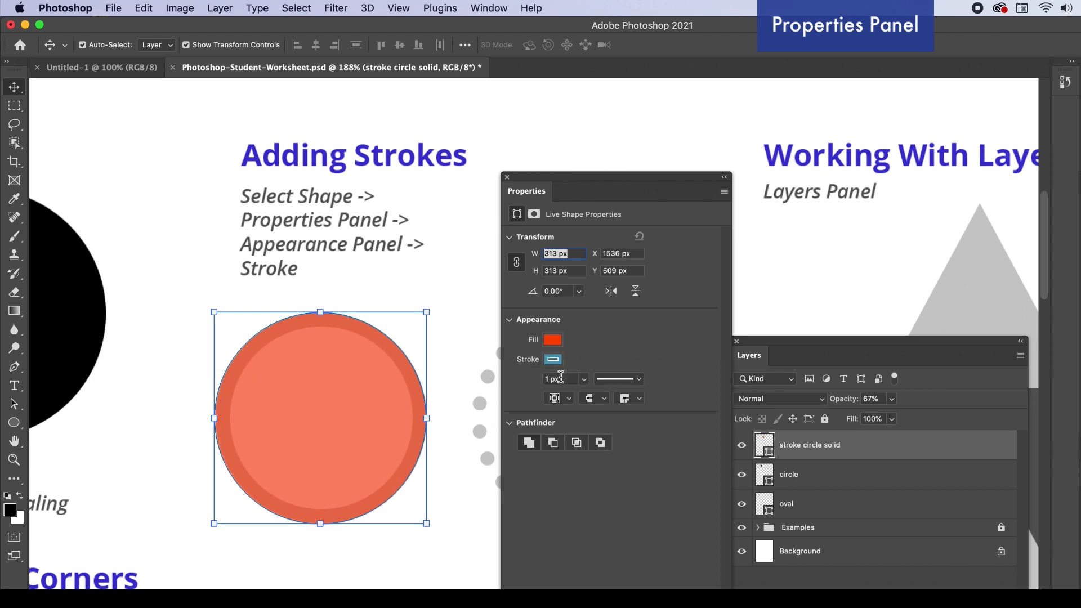
left_click(585, 380)
left_click_drag(583, 397, 594, 397)
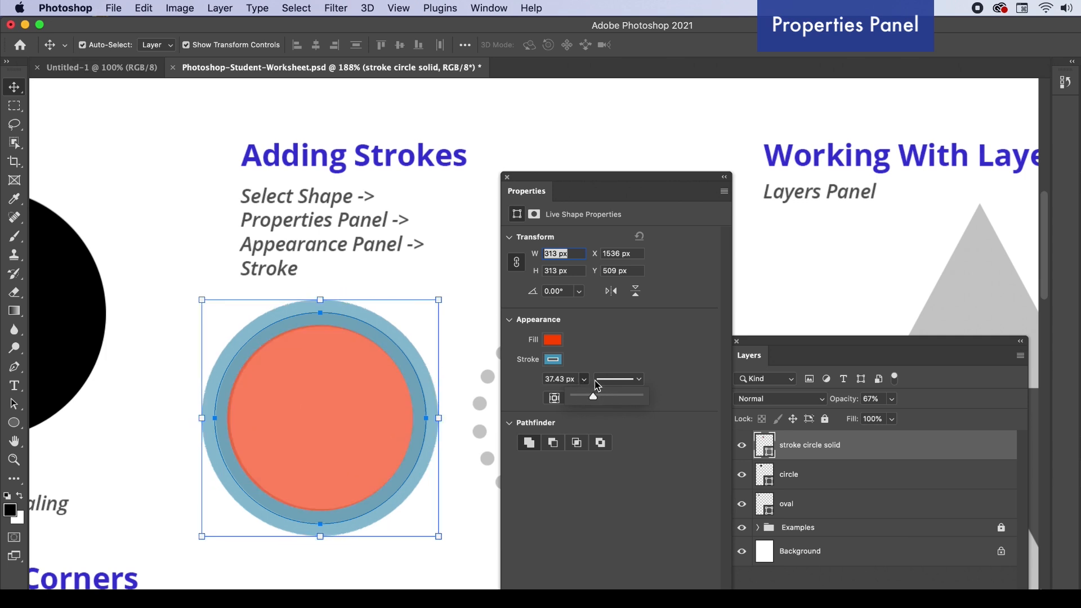
left_click(610, 339)
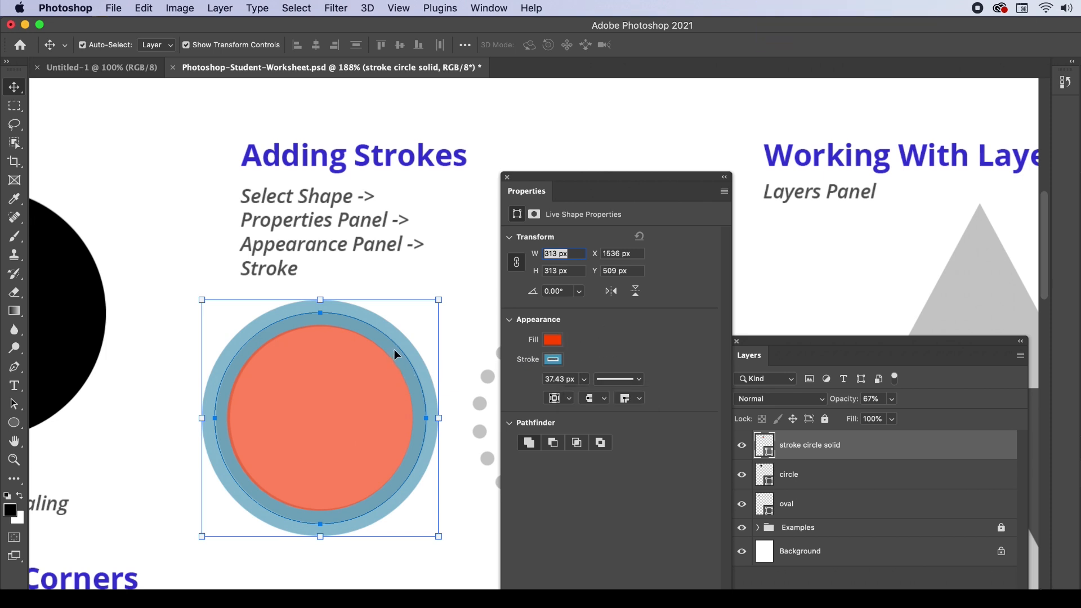
Raise the stroke circle solid layer's opacity to 100% and shift the circle slightly to about X 1538 px, Y 507 px.
left_click(892, 399)
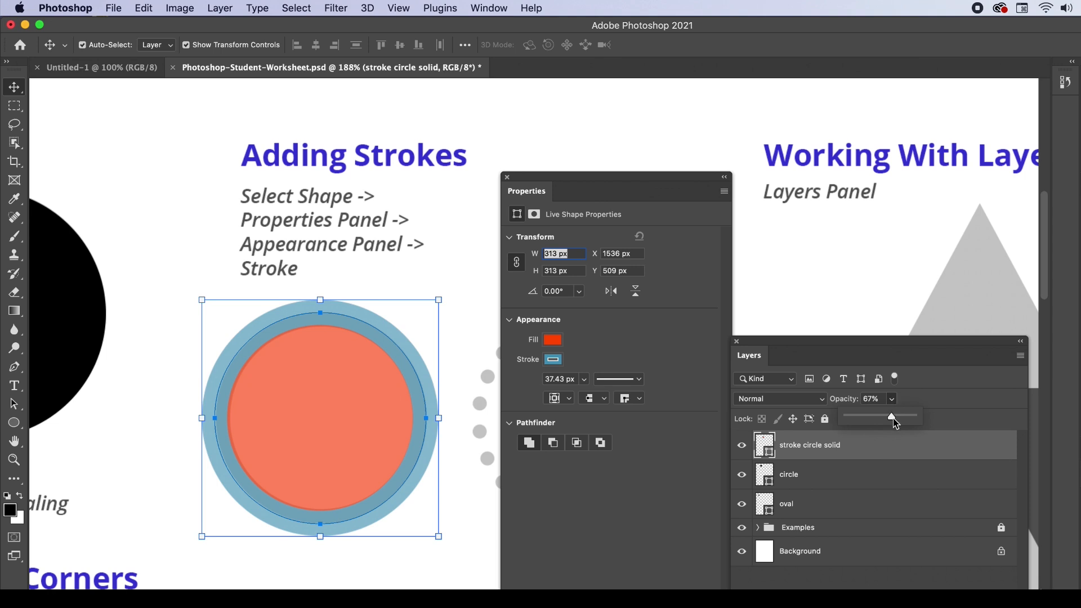
left_click_drag(890, 416, 924, 417)
left_click(892, 397)
mouse_move(349, 404)
left_mouse_down()
mouse_move(355, 325)
mouse_move(332, 415)
mouse_move(350, 398)
mouse_move(352, 367)
mouse_move(340, 405)
mouse_move(357, 398)
left_mouse_up()
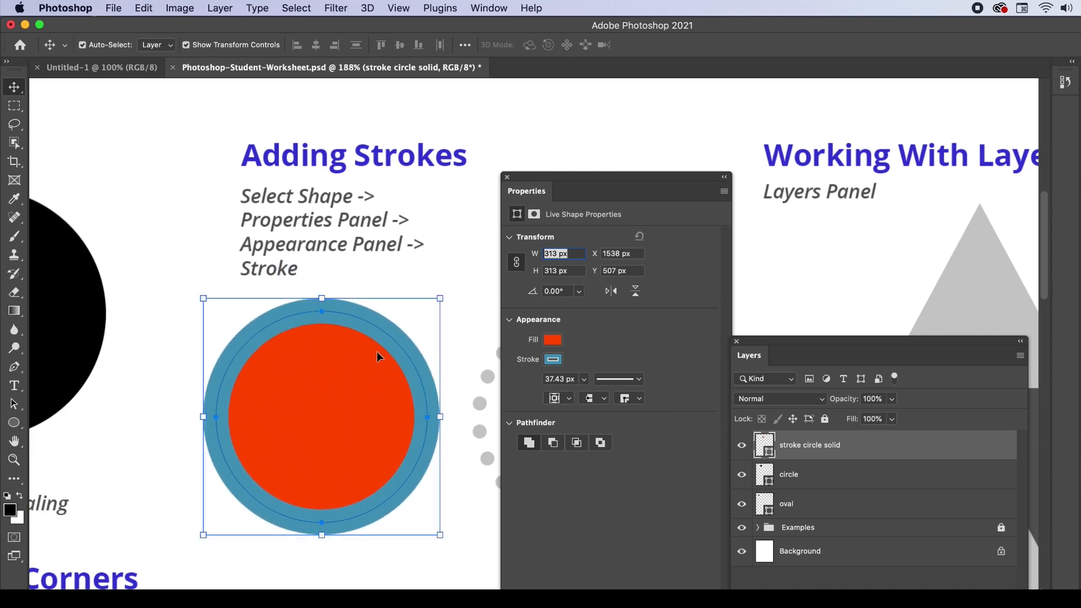
Try several recently used fill colors, including yellow, on the stroke circle, and set its fill to no color.
left_click(550, 343)
left_click(585, 416)
left_click(609, 417)
left_click(621, 417)
left_click(648, 417)
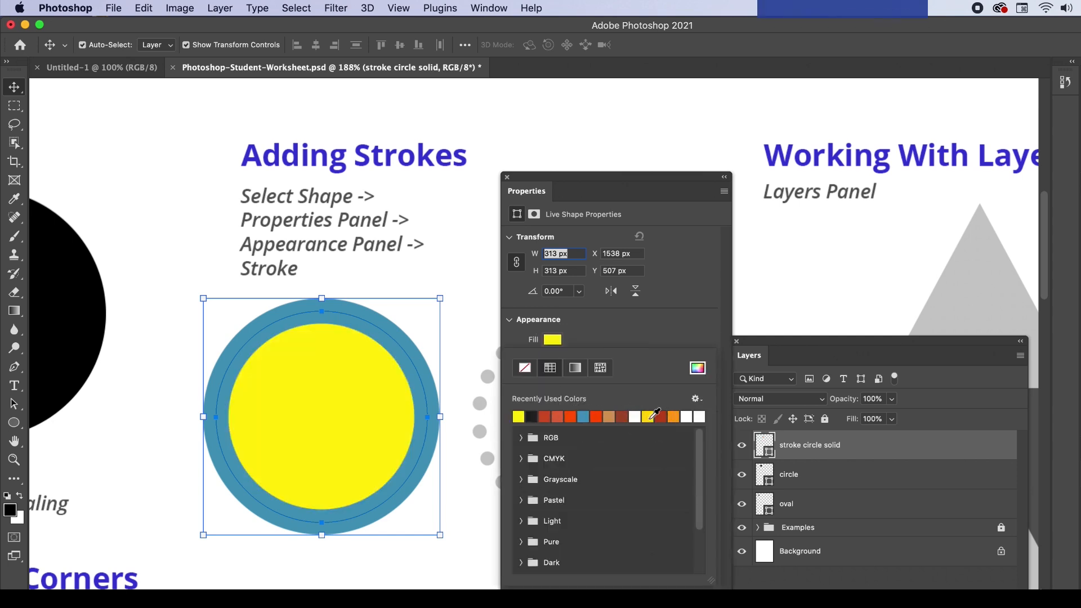
left_click(524, 369)
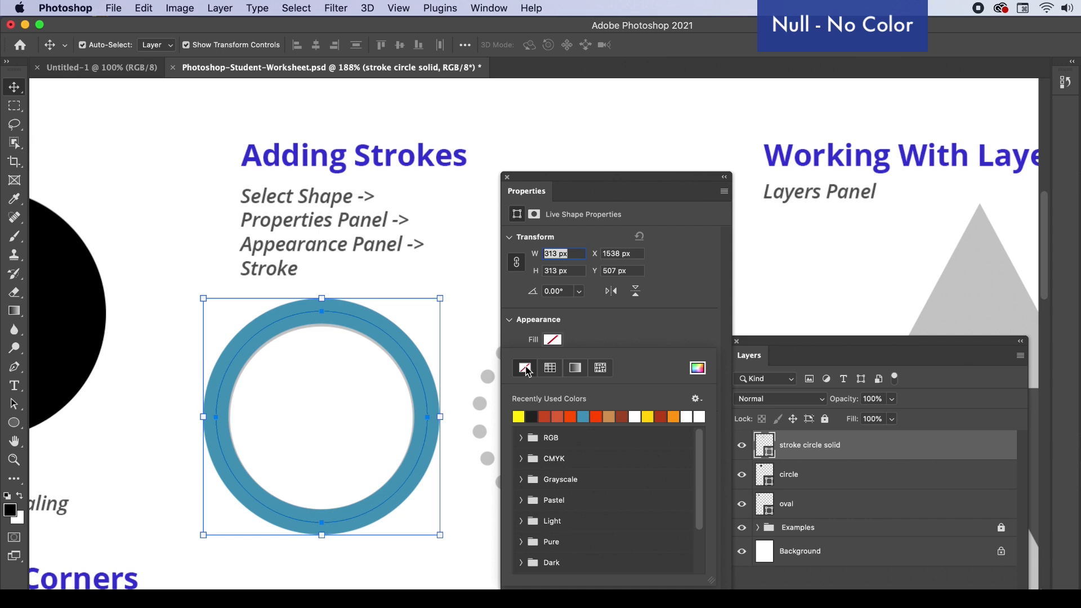
Set the stroke width of the stroke circle solid shape to 26.52 px.
key("Return")
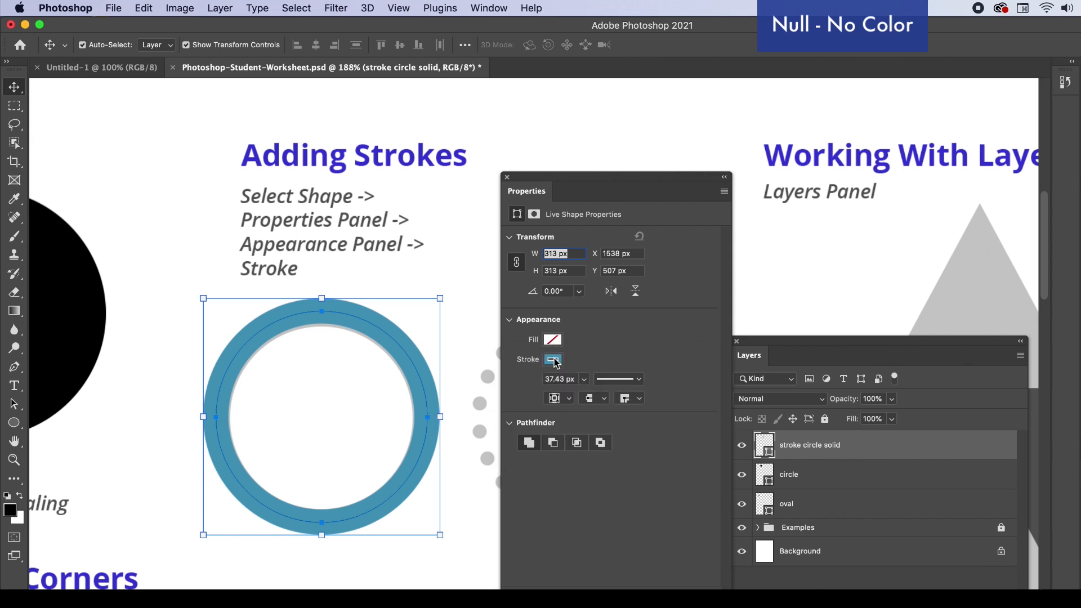
left_click(584, 379)
left_click_drag(590, 396, 581, 397)
left_click(611, 340)
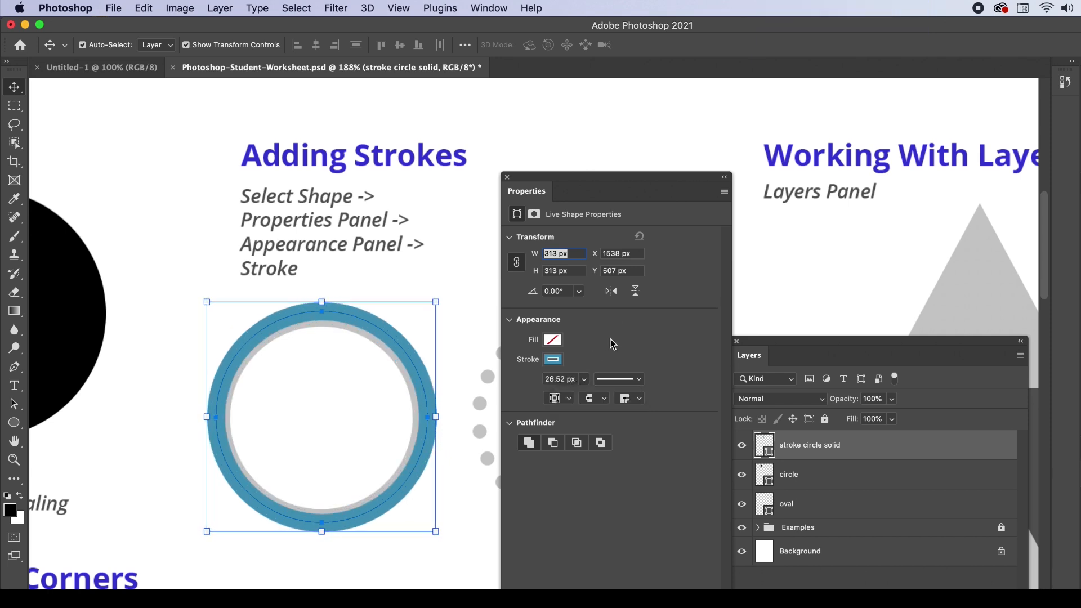
Scale the stroke circle to about 295.94 by 297.79 px and nudge it to about X 1545 px, Y 519 px.
left_click(437, 302)
left_click_drag(437, 302, 429, 312)
left_click_drag(392, 357, 400, 354)
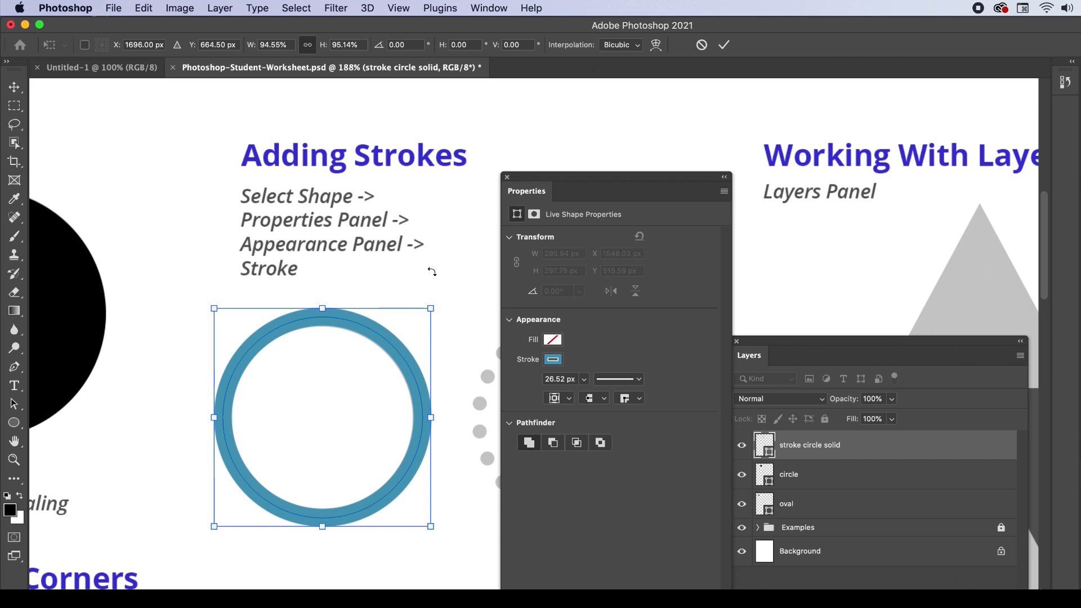
key("Return")
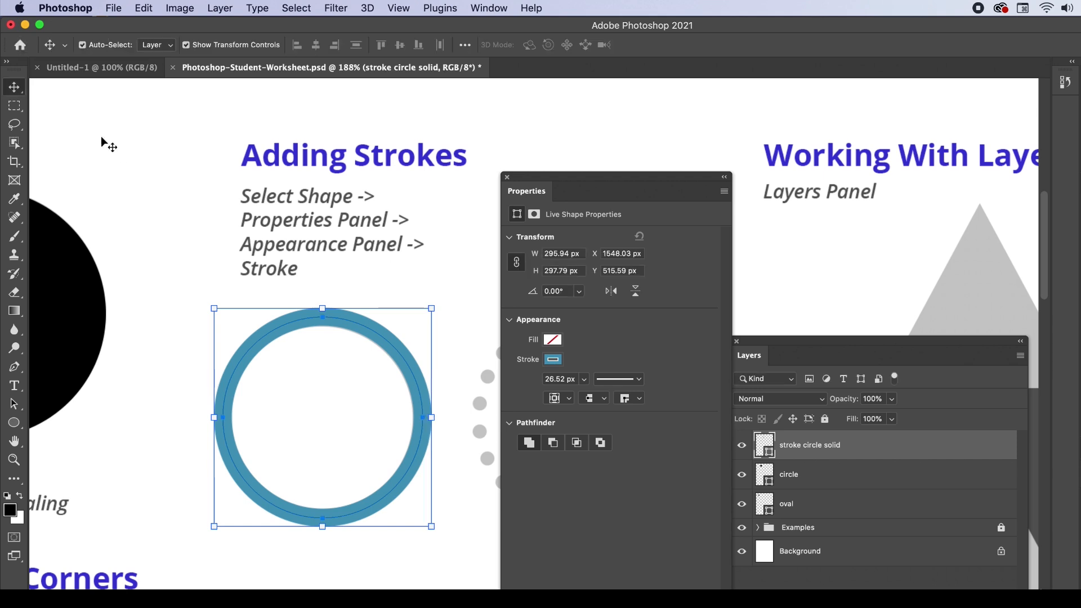
mouse_move(284, 328)
left_mouse_down()
mouse_move(301, 354)
mouse_move(282, 332)
left_mouse_up()
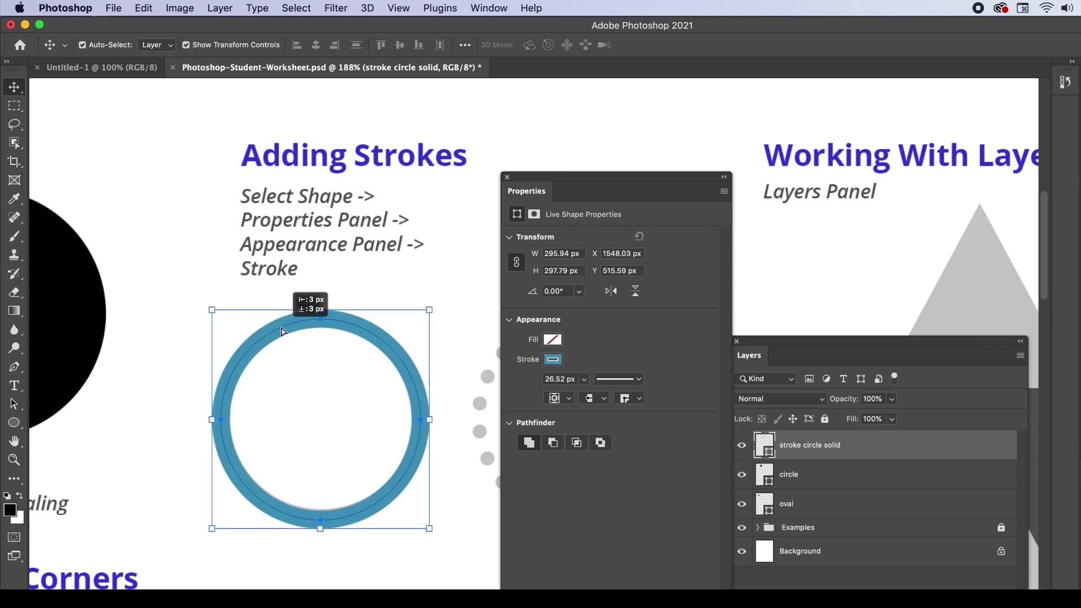
Move the Layers and Properties panels clear of the dotted example circle, and nudge the blue ring to about X 1548 px, Y 516 px.
scroll(325, 469, "right", 8)
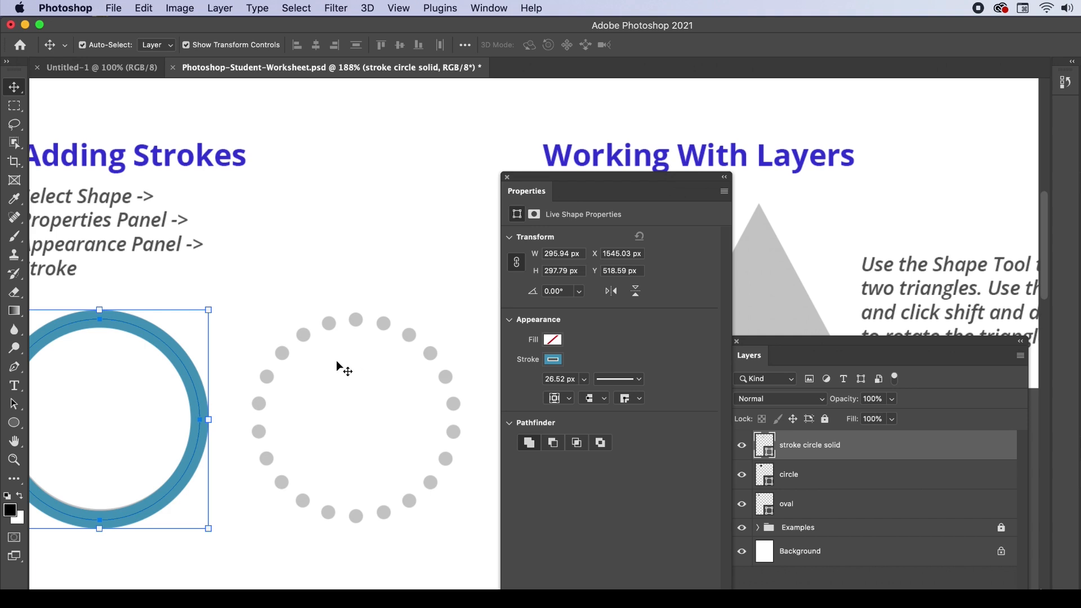
scroll(338, 367, "left", 5)
left_click_drag(839, 354, 957, 222)
left_click_drag(667, 183, 807, 145)
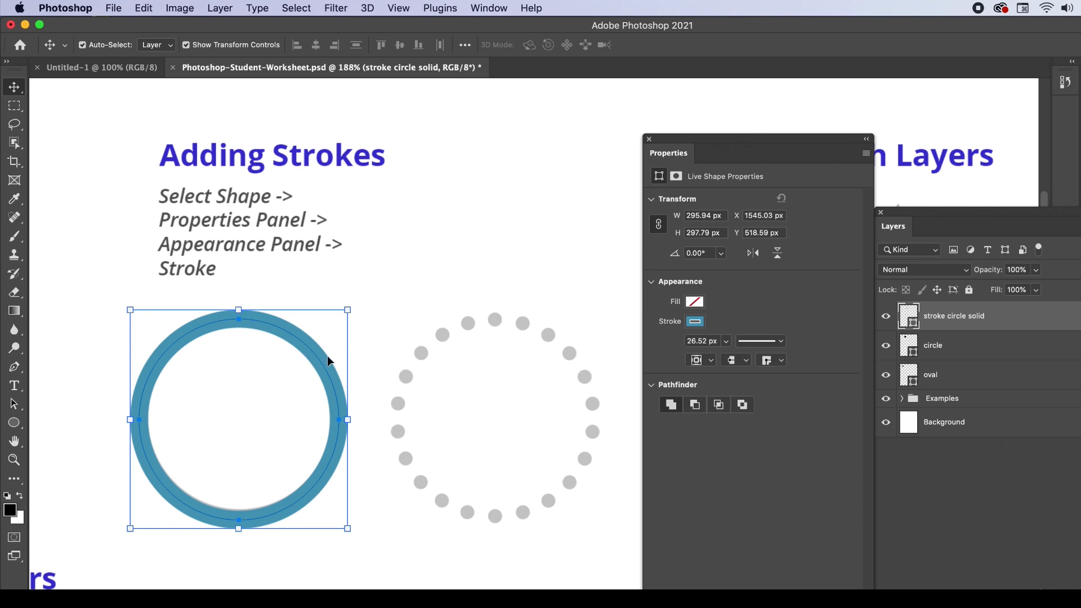
mouse_move(319, 356)
left_mouse_down()
mouse_move(428, 297)
mouse_move(322, 354)
left_mouse_up()
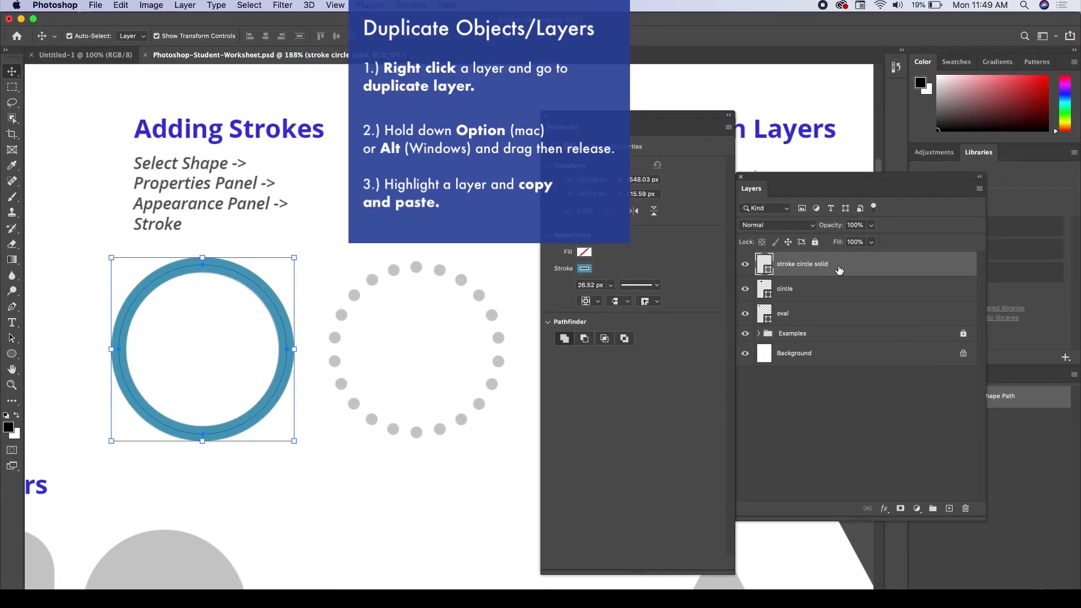
Try duplicating the stroke circle solid layer and moving the copy over the dotted example circle, and undo both actions.
left_click(745, 264)
left_click(746, 266)
right_click(847, 267)
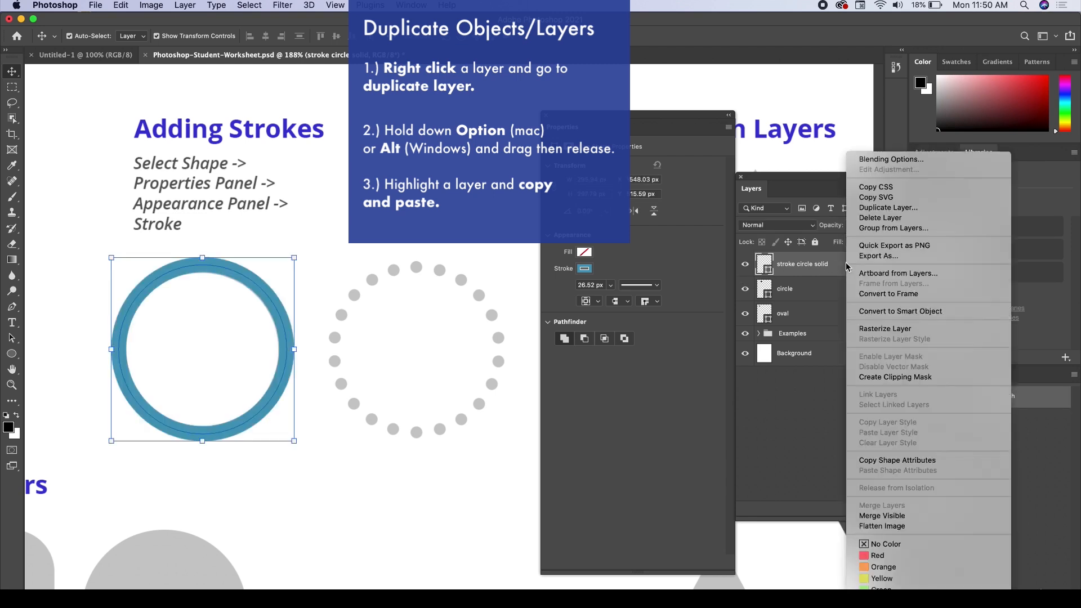
left_click(878, 211)
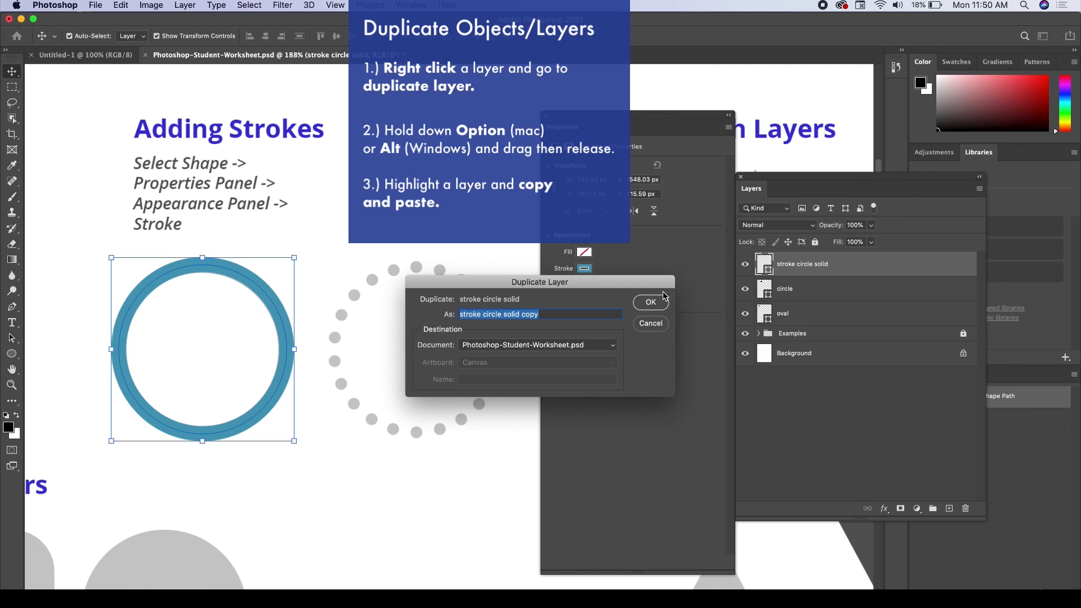
left_click(651, 309)
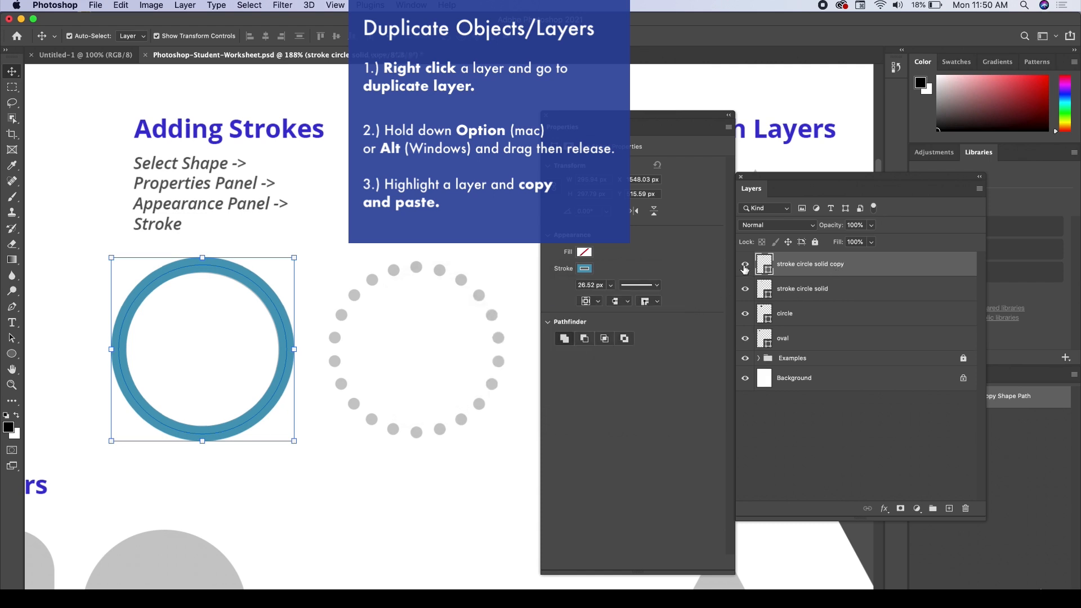
mouse_move(258, 294)
left_mouse_down()
mouse_move(370, 204)
mouse_move(465, 294)
left_mouse_up()
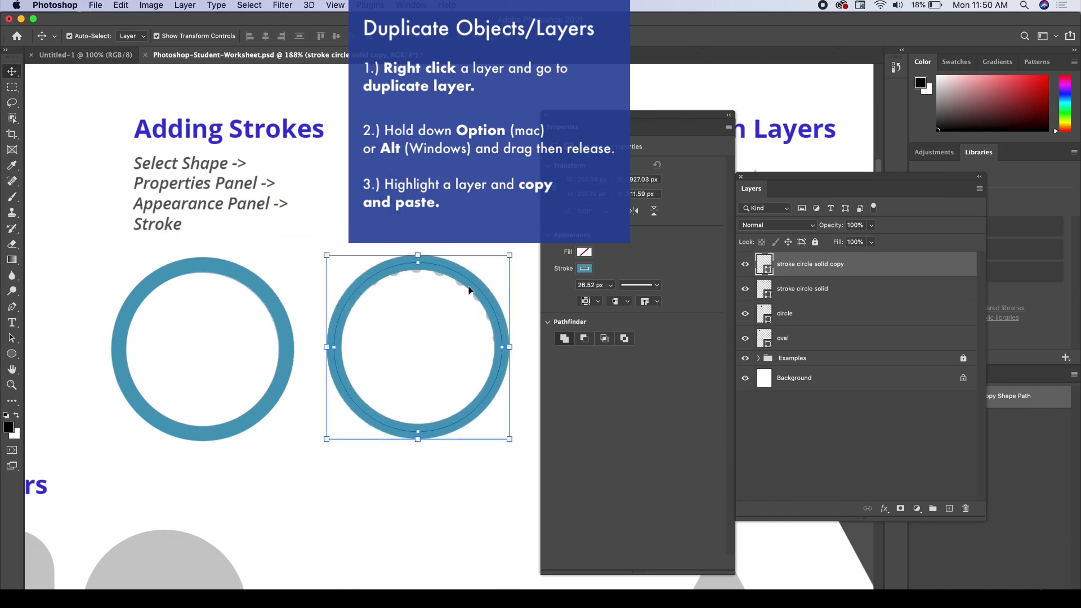
key("super+z")
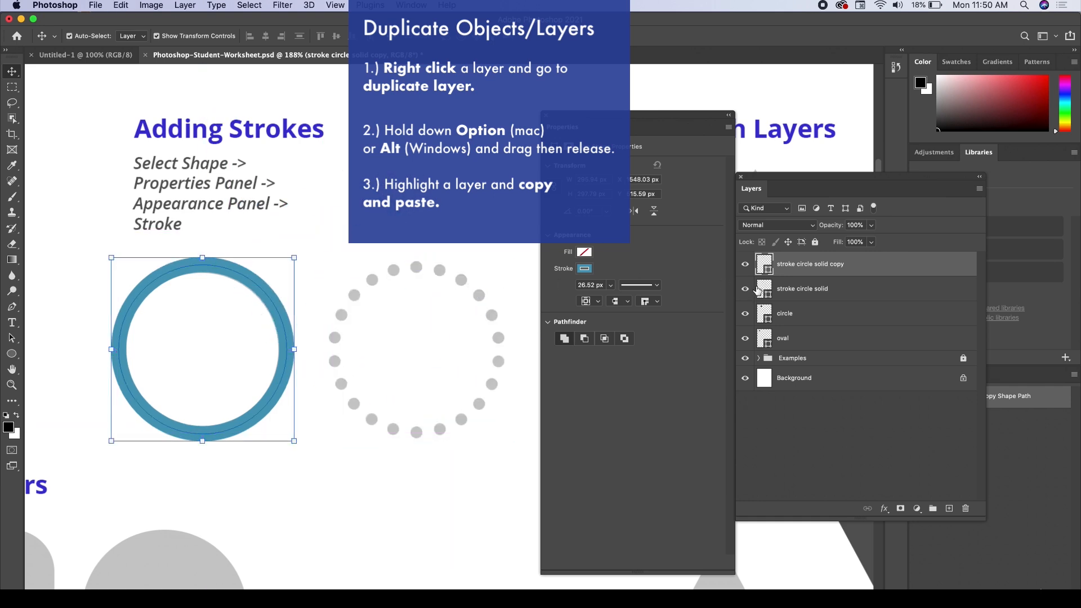
key("super+z")
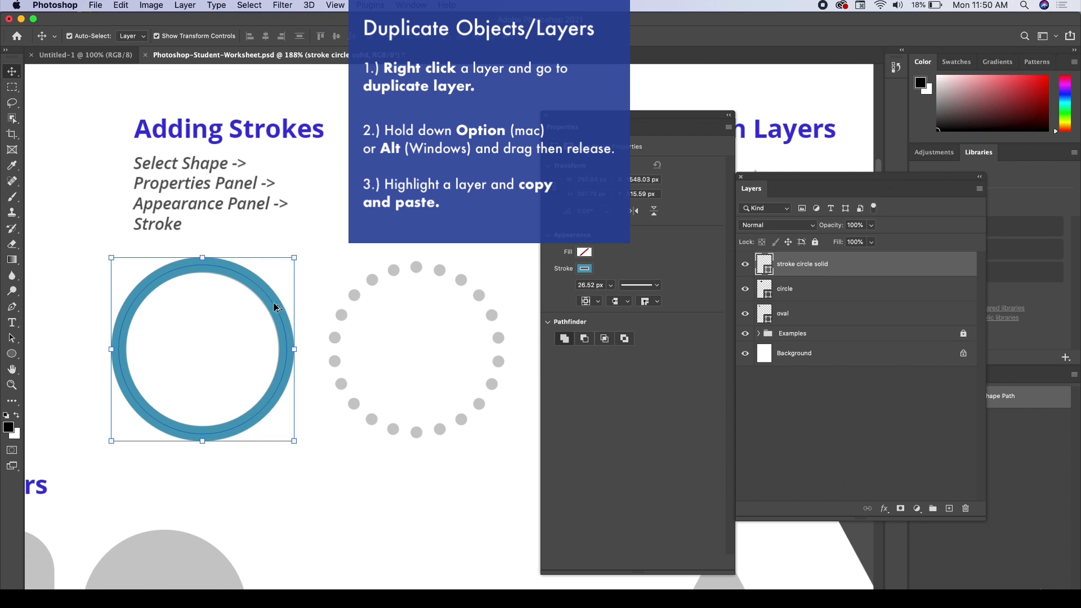
Try copying the blue ring directly on the canvas onto the dotted example circle, and delete the copy.
left_click_drag(275, 305, 488, 305)
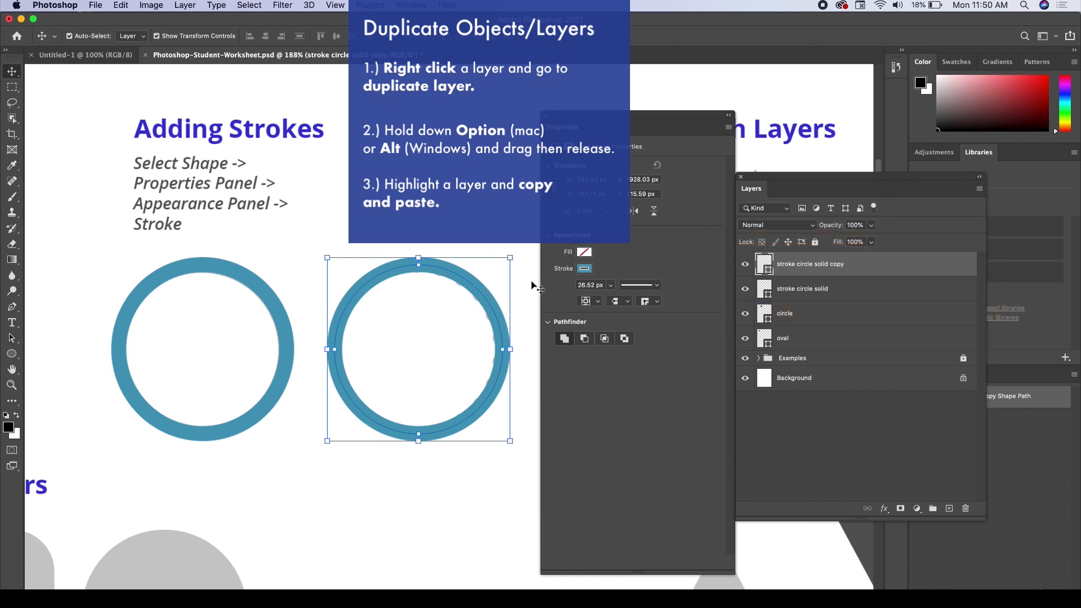
right_click(854, 270)
left_click(822, 273)
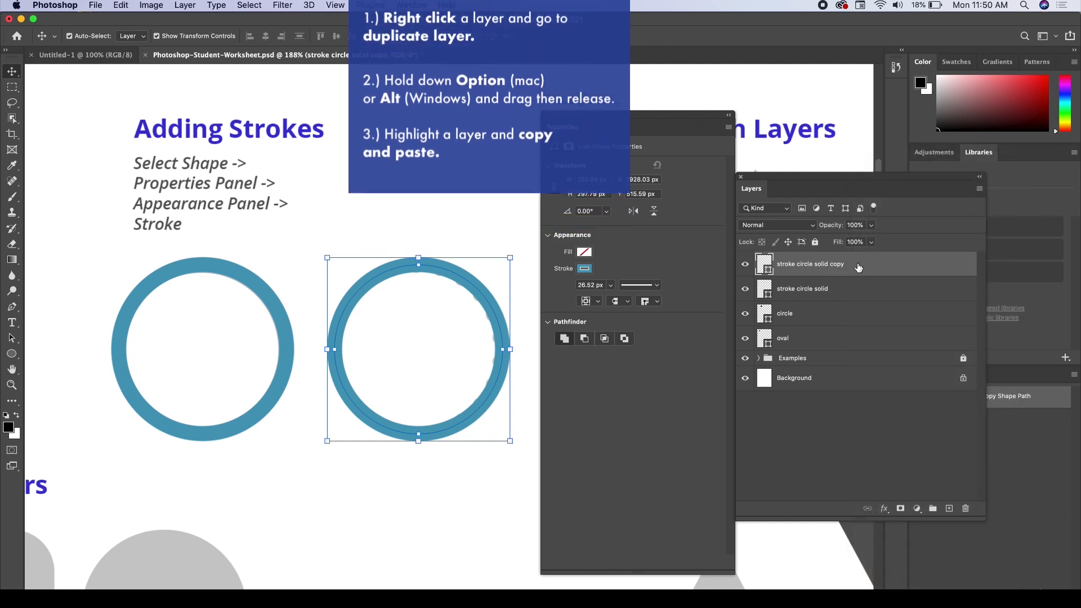
key("BackSpace")
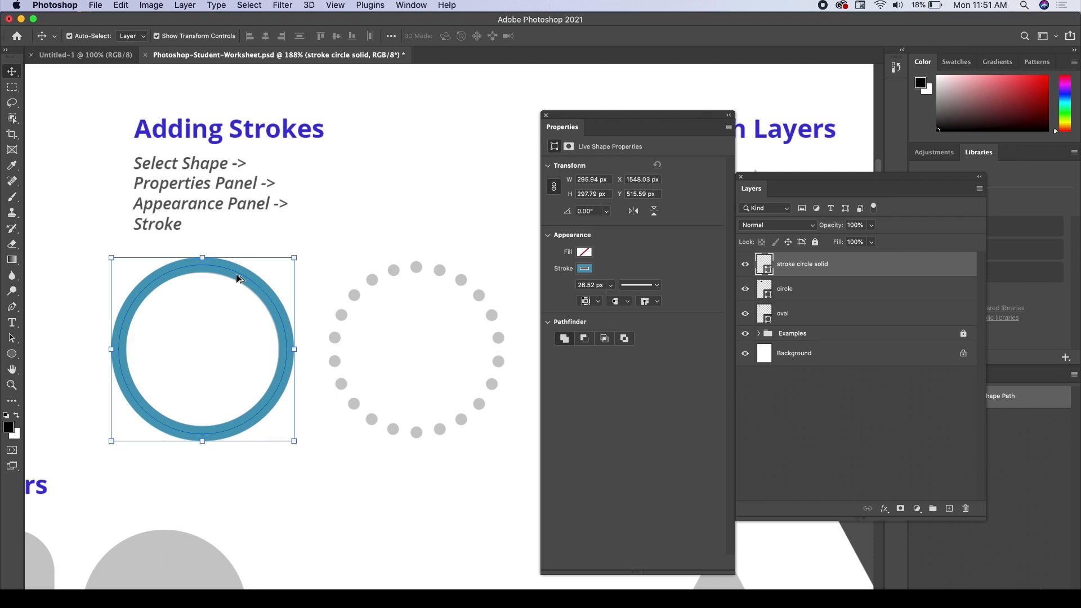
Place a copy of the blue ring over the dotted example circle and change its stroke to the dotted line style.
left_click_drag(237, 278, 454, 278)
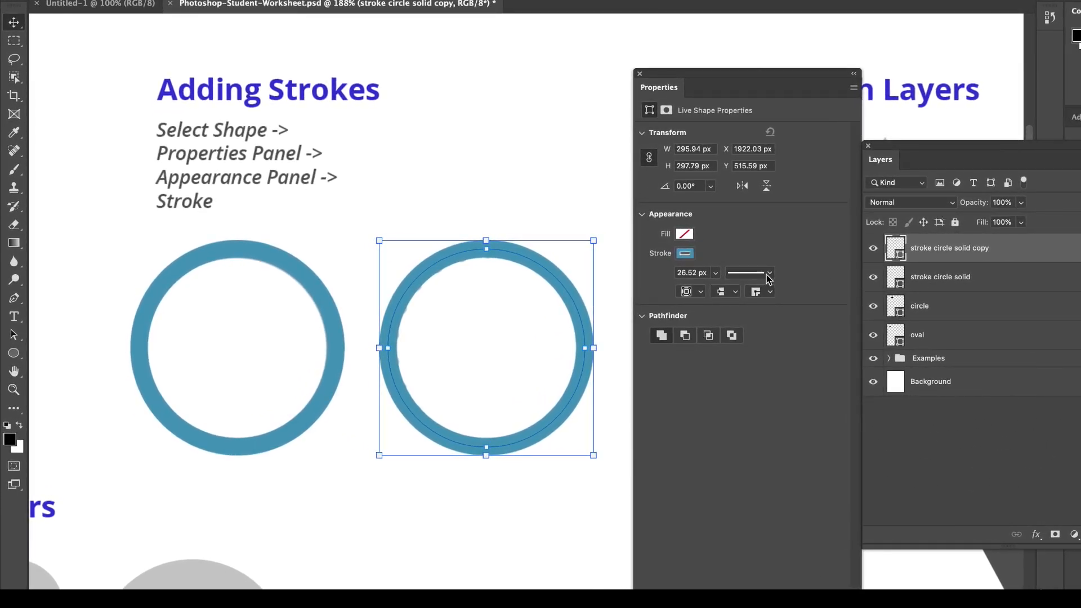
left_click(771, 274)
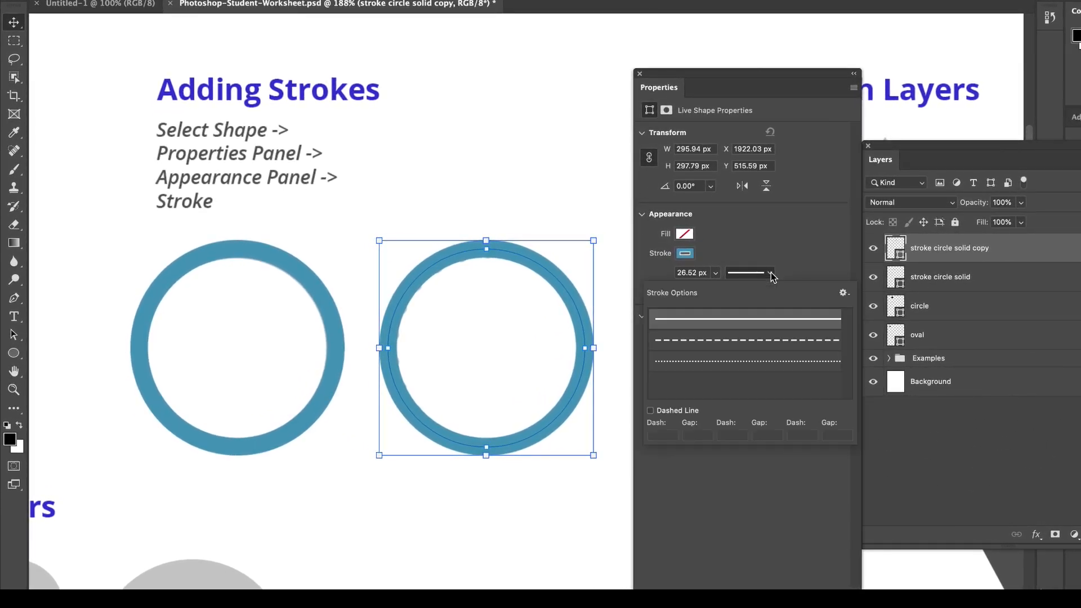
left_click(739, 364)
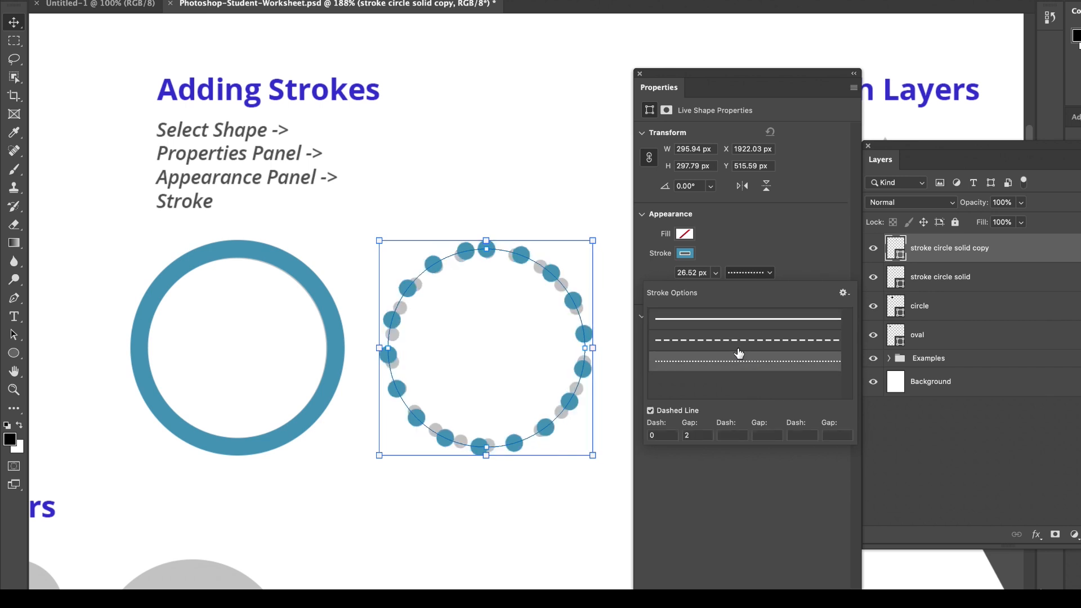
Set the dotted circle's stroke width to 21.06 px, and rotate and nudge it slightly to line up with the gray dots.
left_click(715, 273)
left_click_drag(714, 289, 715, 290)
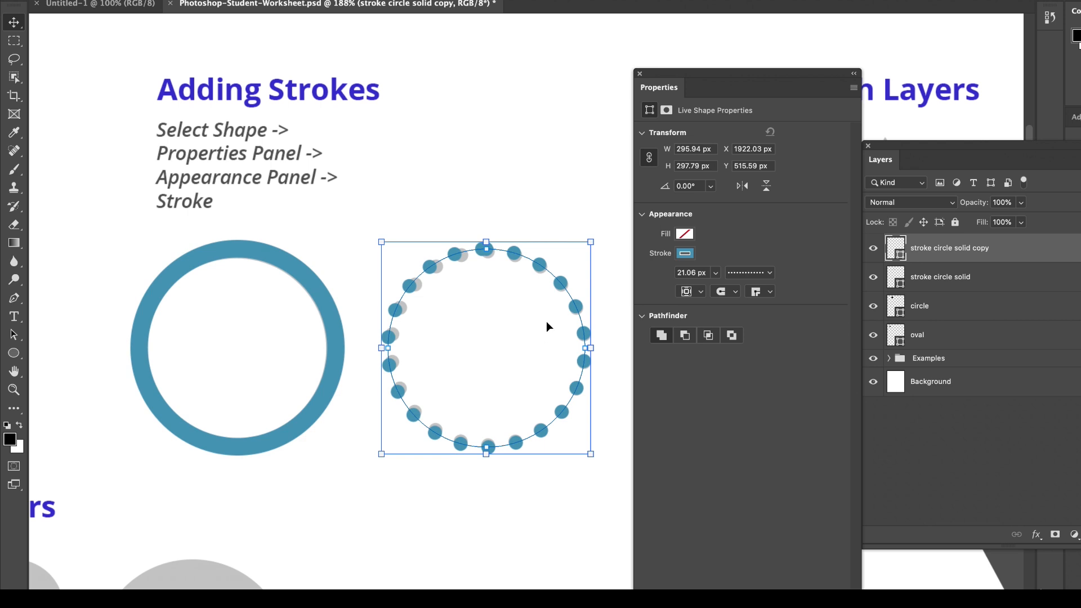
left_click_drag(689, 108, 719, 107)
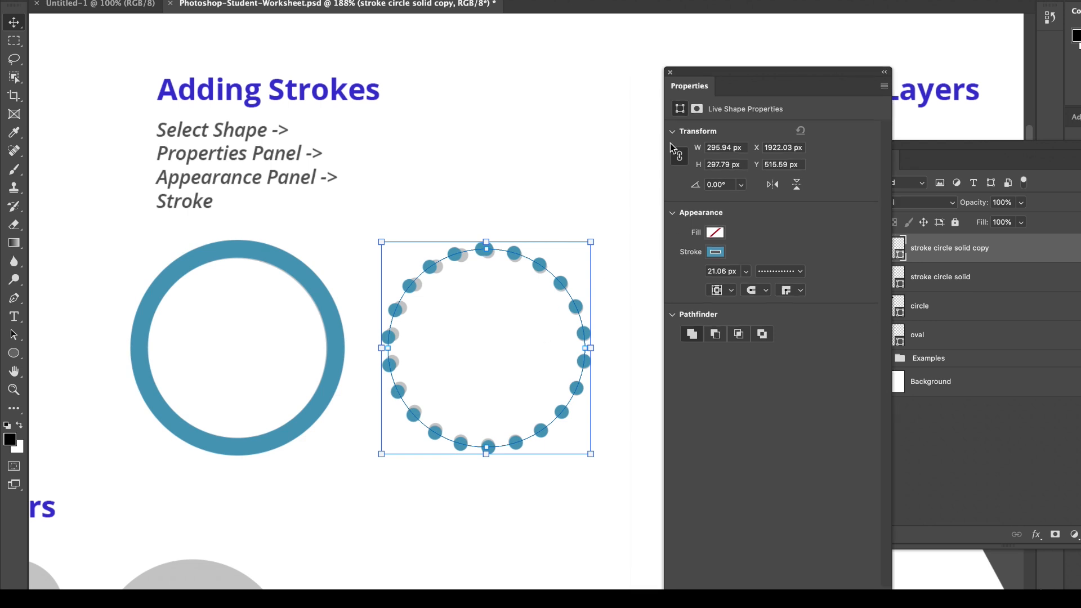
left_click_drag(598, 232, 603, 237)
left_click_drag(534, 261, 535, 265)
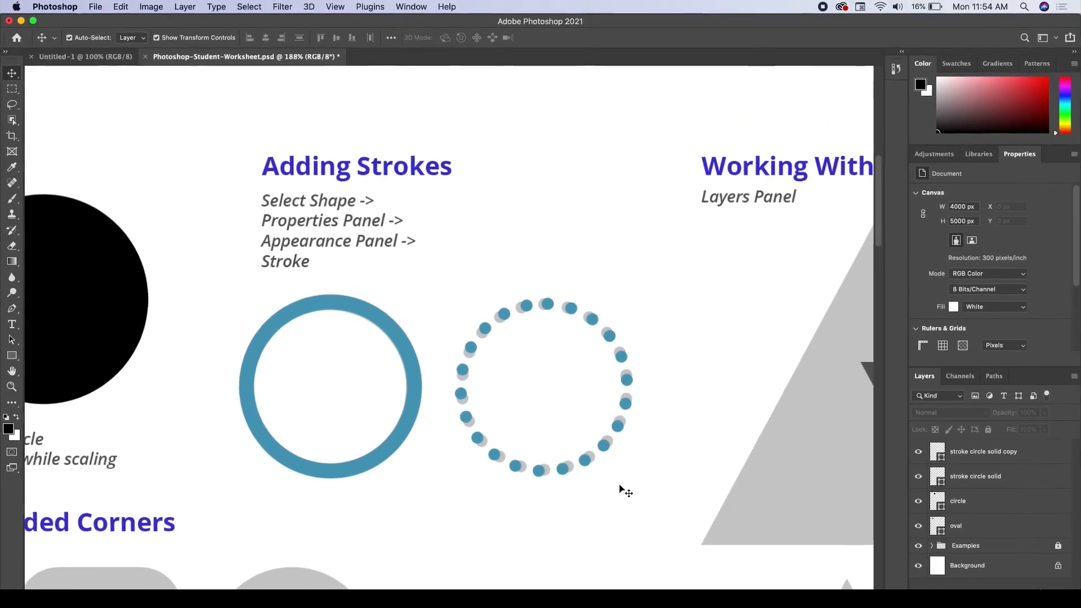
Examine the Scaling Shapes and using Rounded Corners exercise on the worksheet.
scroll(611, 489, "down", 5)
scroll(611, 489, "left", 10)
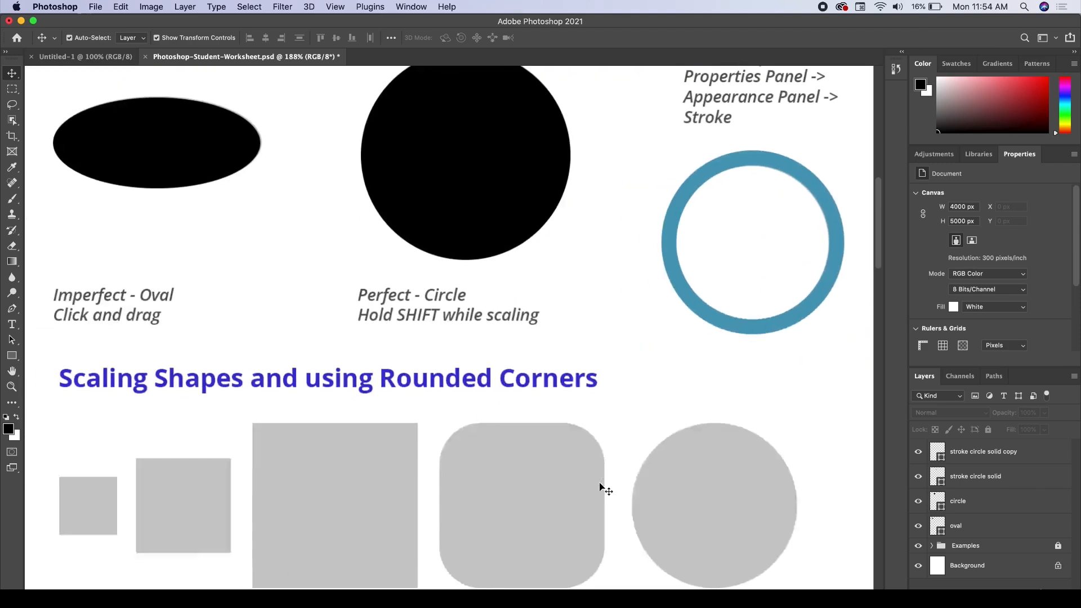
scroll(599, 484, "down", 5)
scroll(599, 485, "left", 6)
scroll(596, 482, "left", 2)
scroll(597, 482, "up", 1)
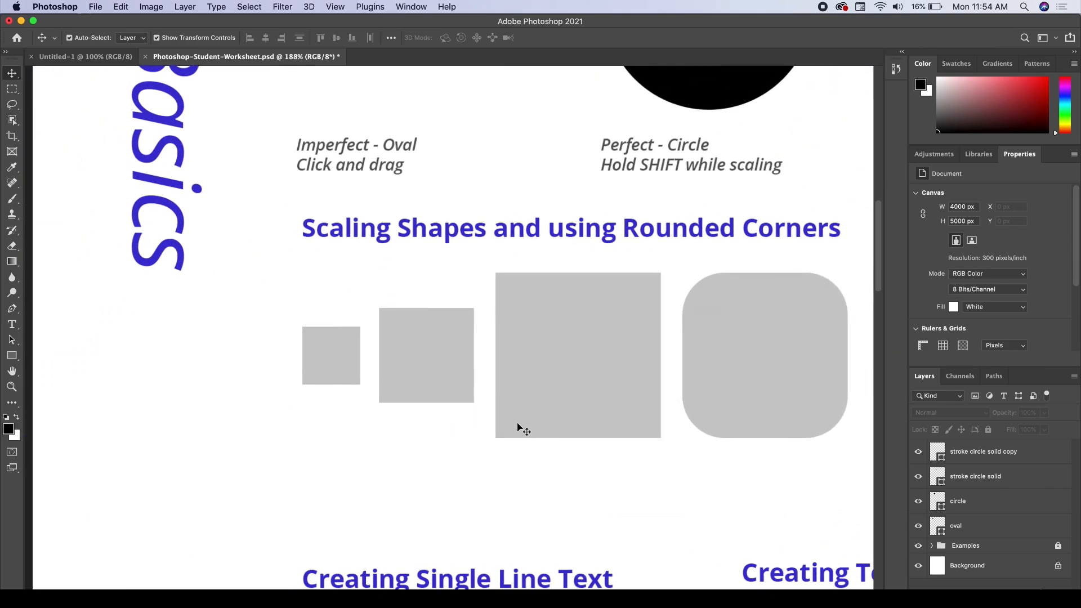
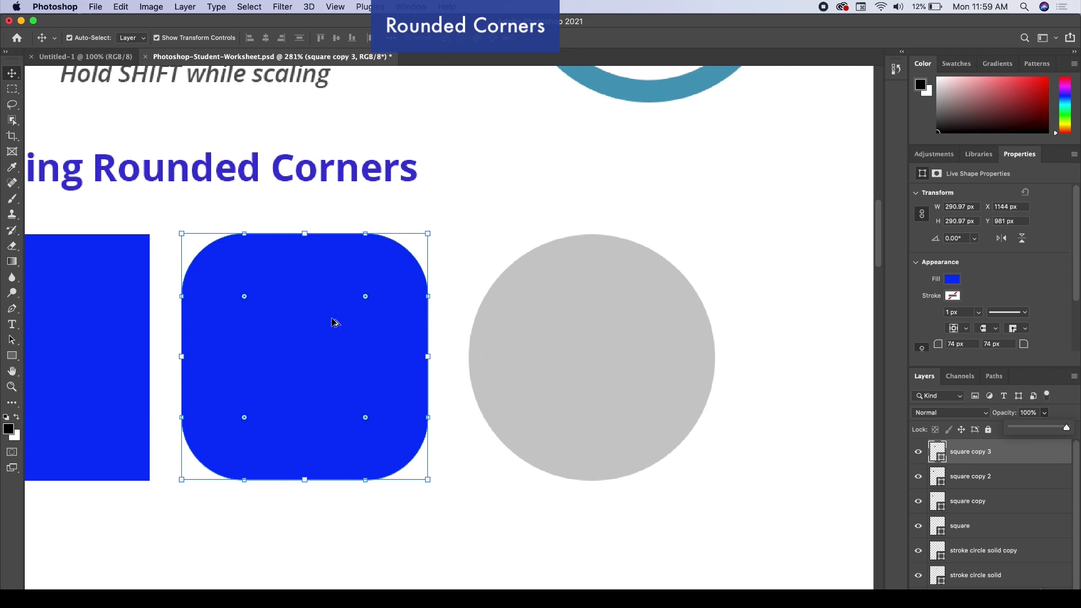
Copy the rounded blue square over the gray circle and round its corners to 145 px at 65% opacity, restoring 100% opacity at the end.
left_click_drag(334, 322, 612, 323)
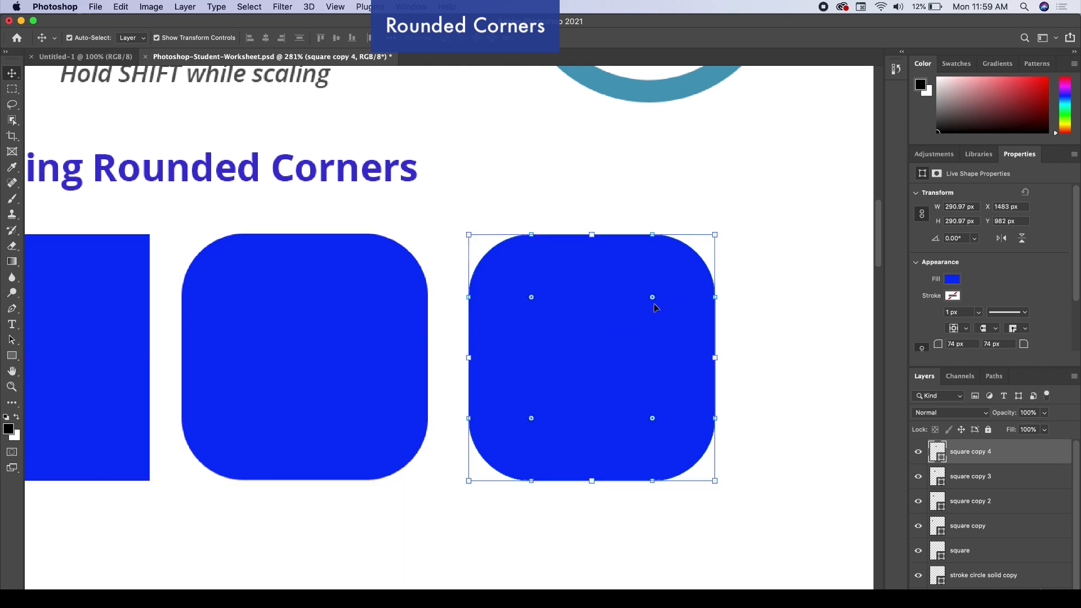
left_click(1045, 415)
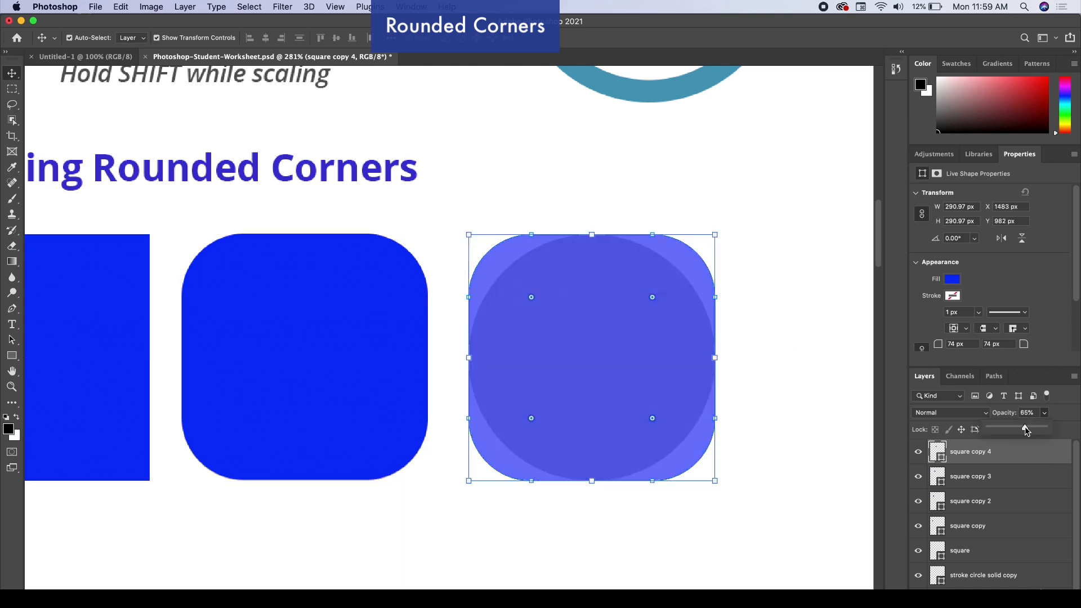
left_click_drag(652, 298, 586, 372)
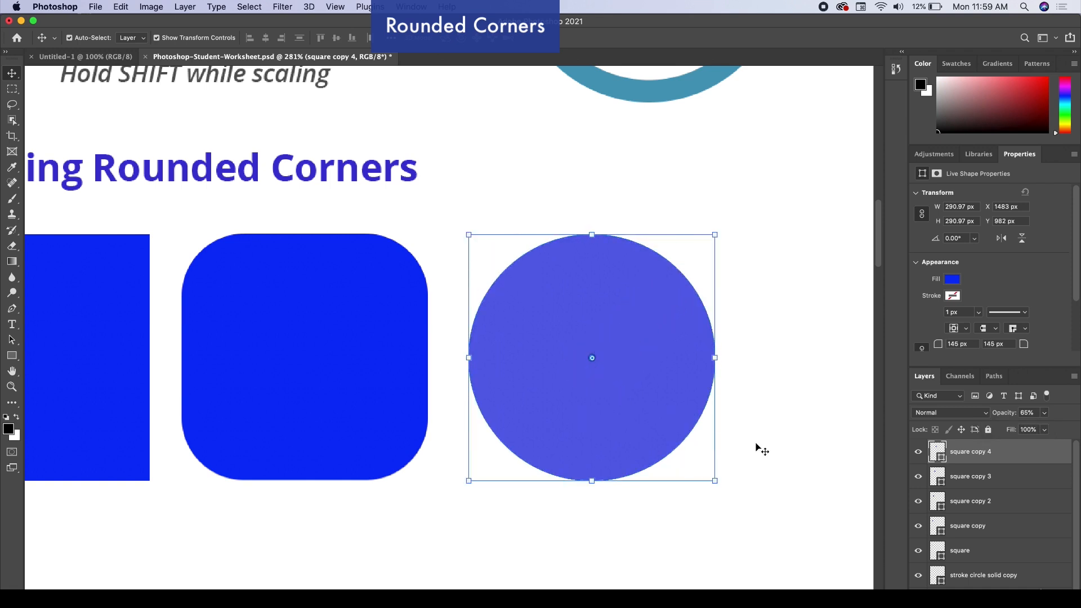
key("0")
left_click(800, 210)
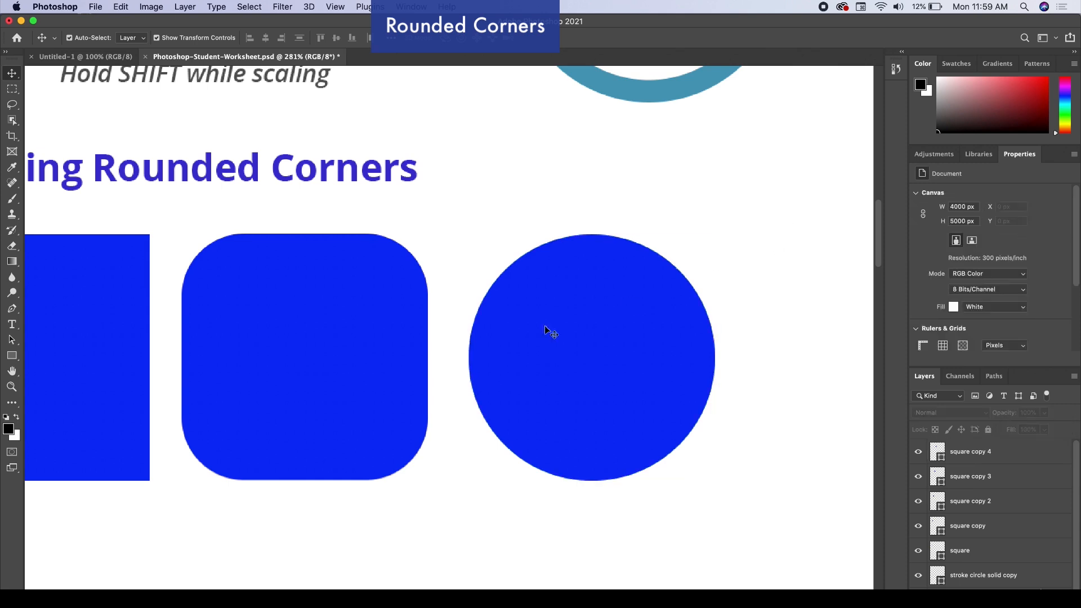
Draw a blue triangle about 602 × 521 px over the upper gray triangles in the Working With Layers exercise.
scroll(335, 376, "down", 8)
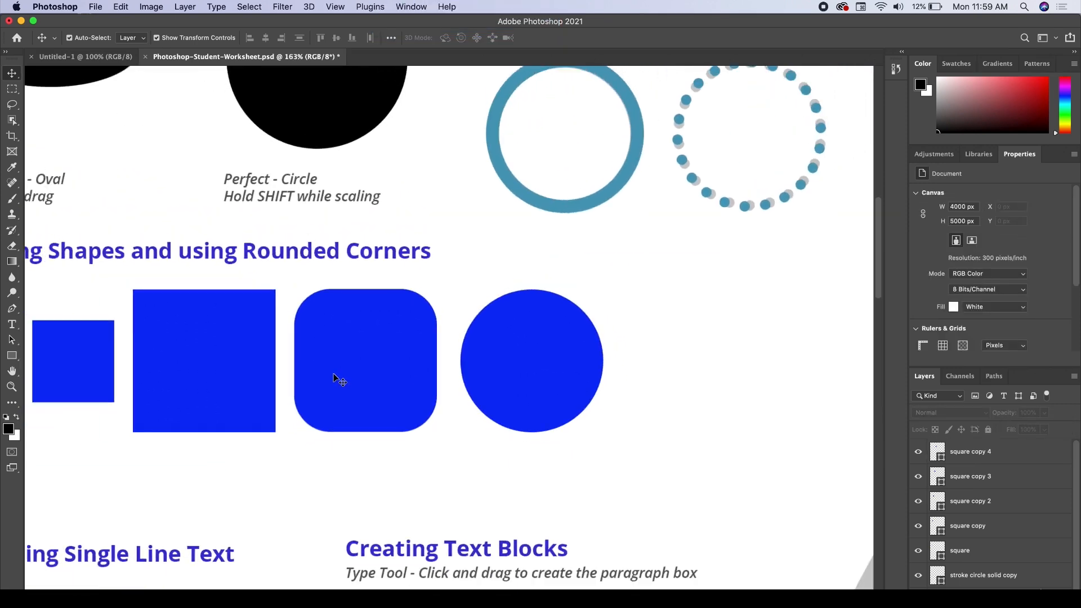
scroll(335, 375, "down", 1)
scroll(334, 375, "up", 2)
scroll(335, 375, "left", 2)
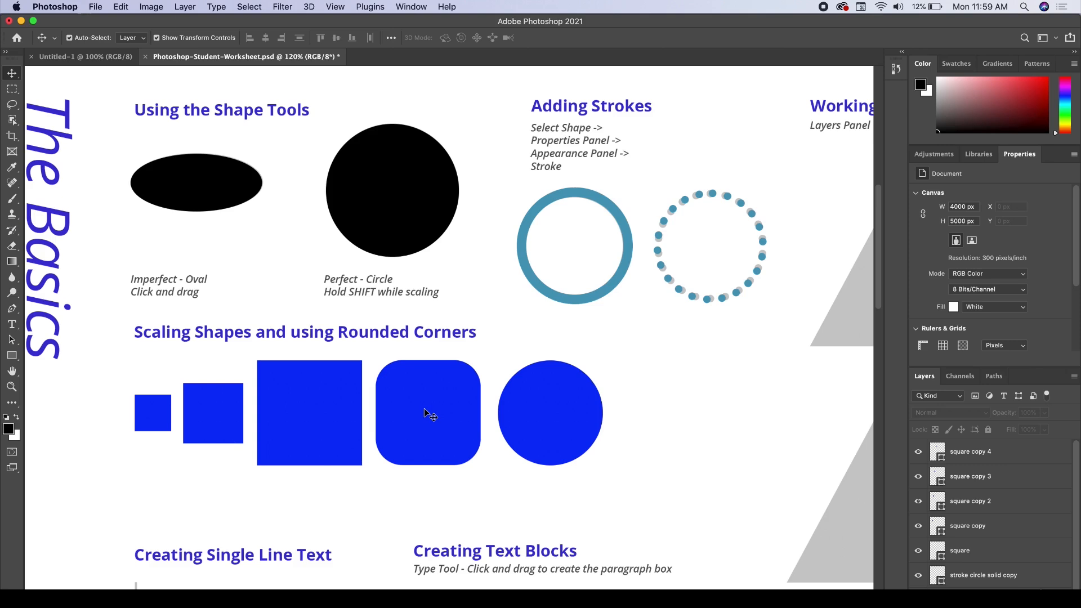
scroll(424, 407, "right", 10)
scroll(425, 413, "down", 1)
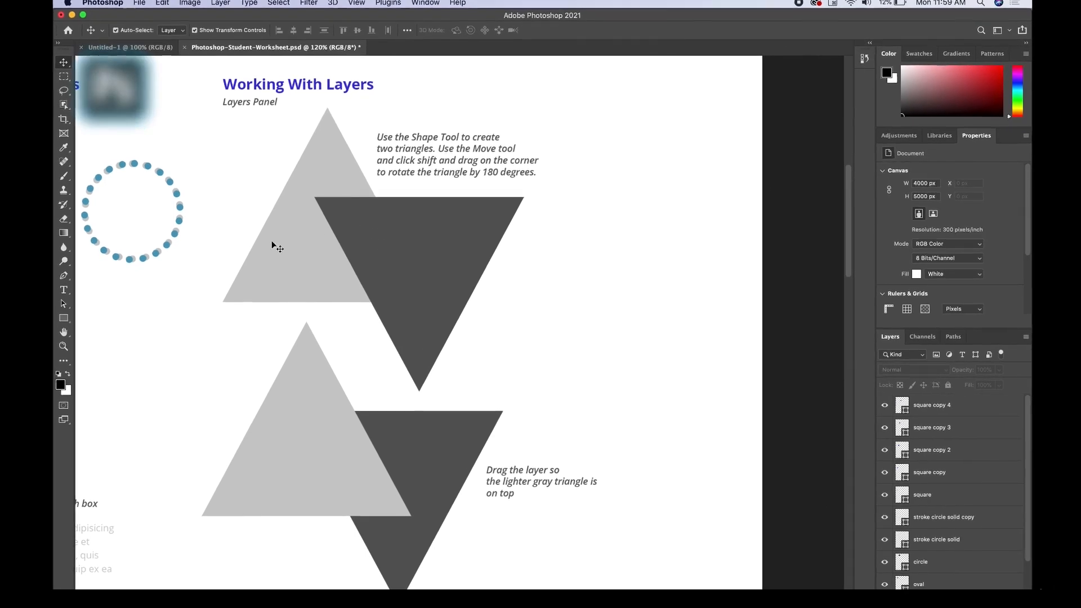
right_click(64, 319)
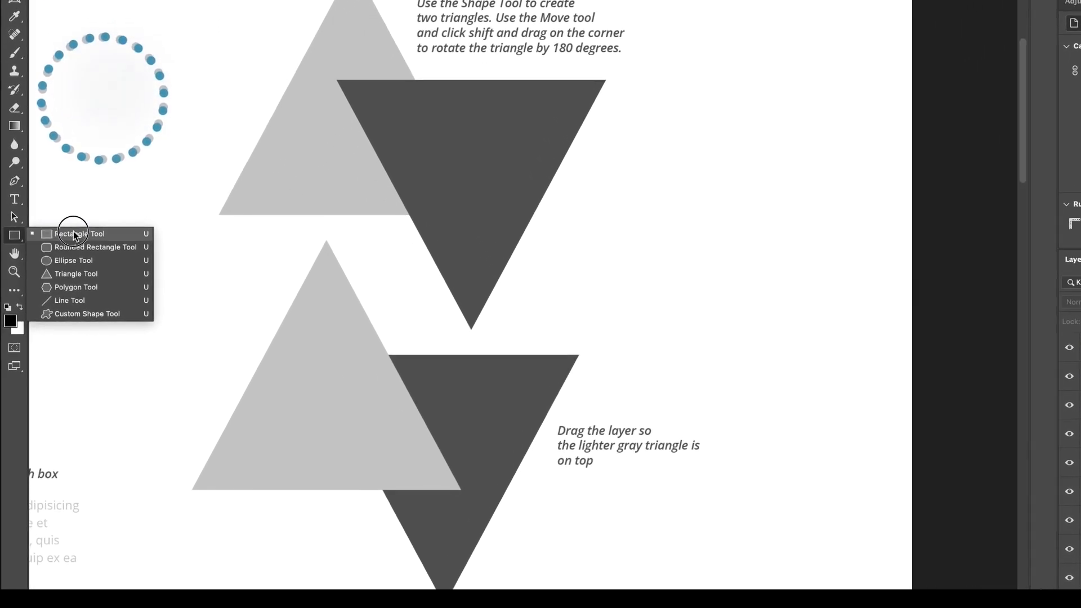
left_click(79, 273)
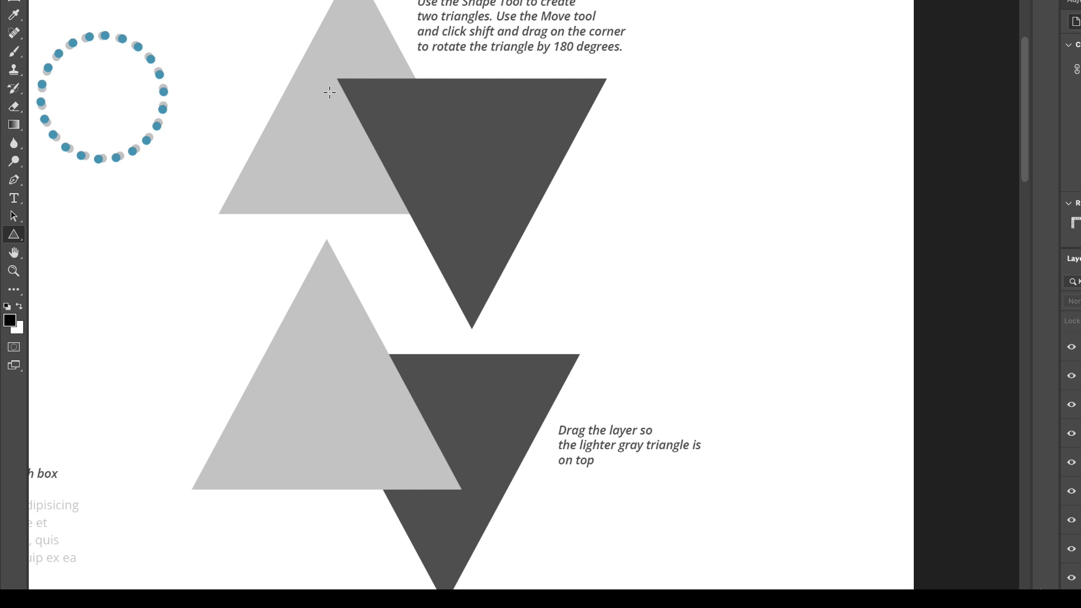
left_click_drag(383, 68, 669, 346)
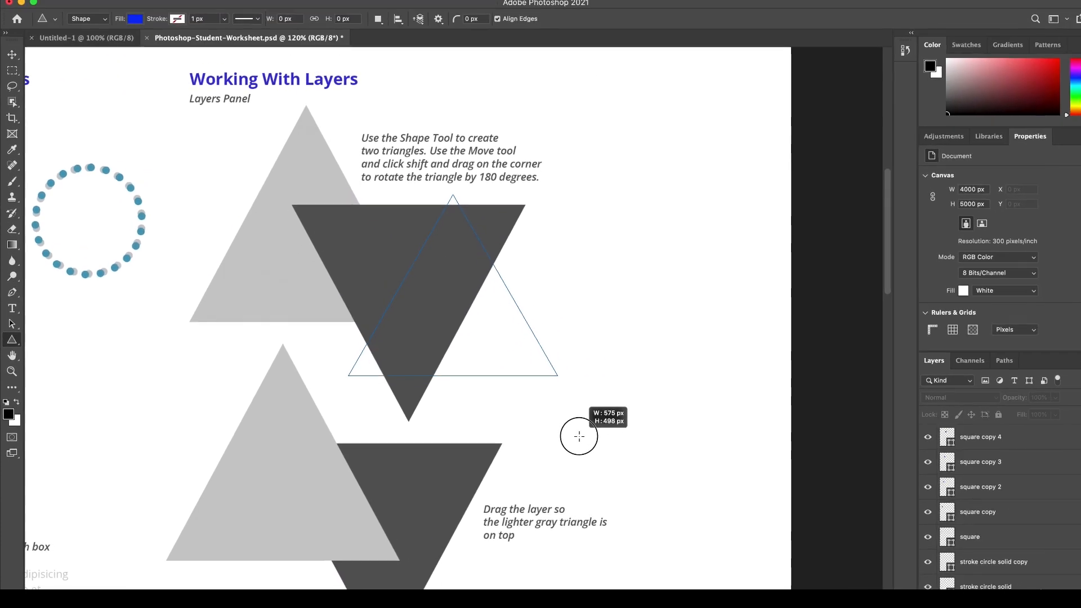
left_click_drag(579, 436, 589, 443)
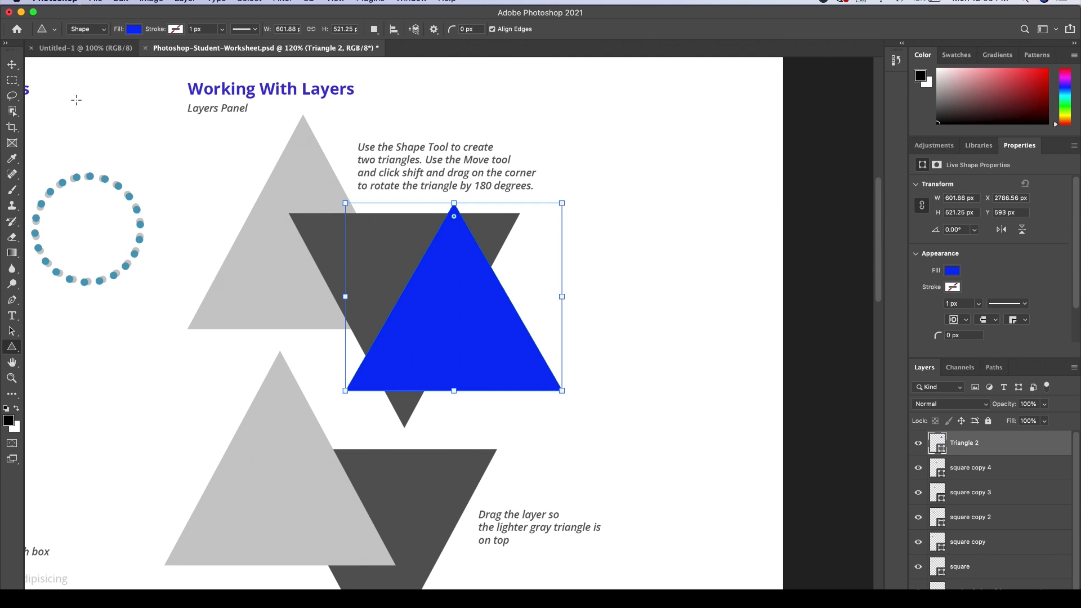
Move the blue triangle over the upper light gray triangle and scale it proportionally to about 674 × 599 px.
left_click(10, 65)
left_click_drag(444, 287, 313, 210)
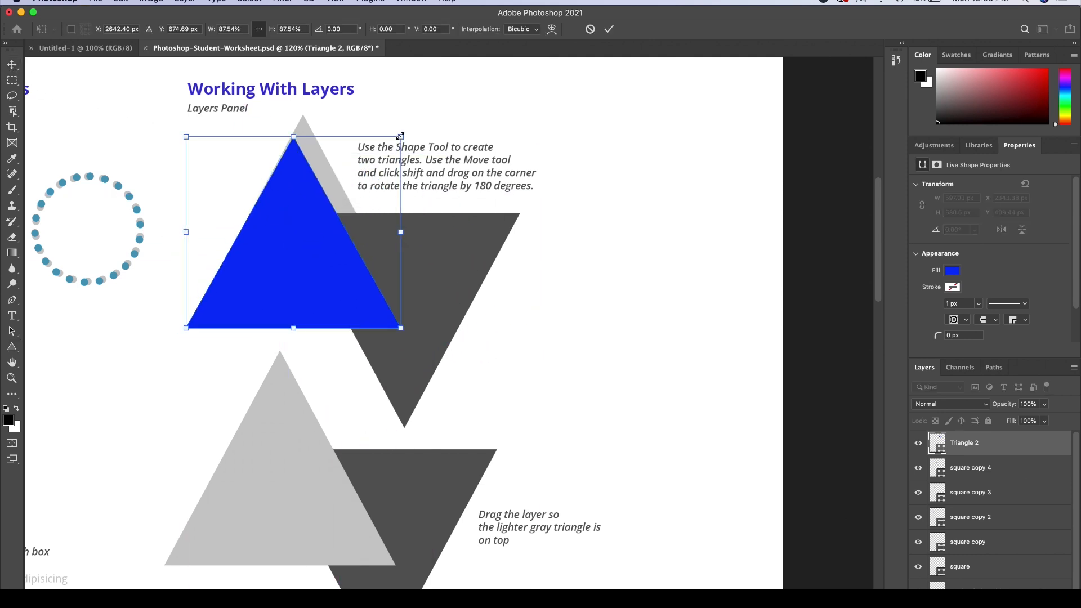
left_click_drag(401, 136, 426, 114)
left_click_drag(321, 207, 318, 205)
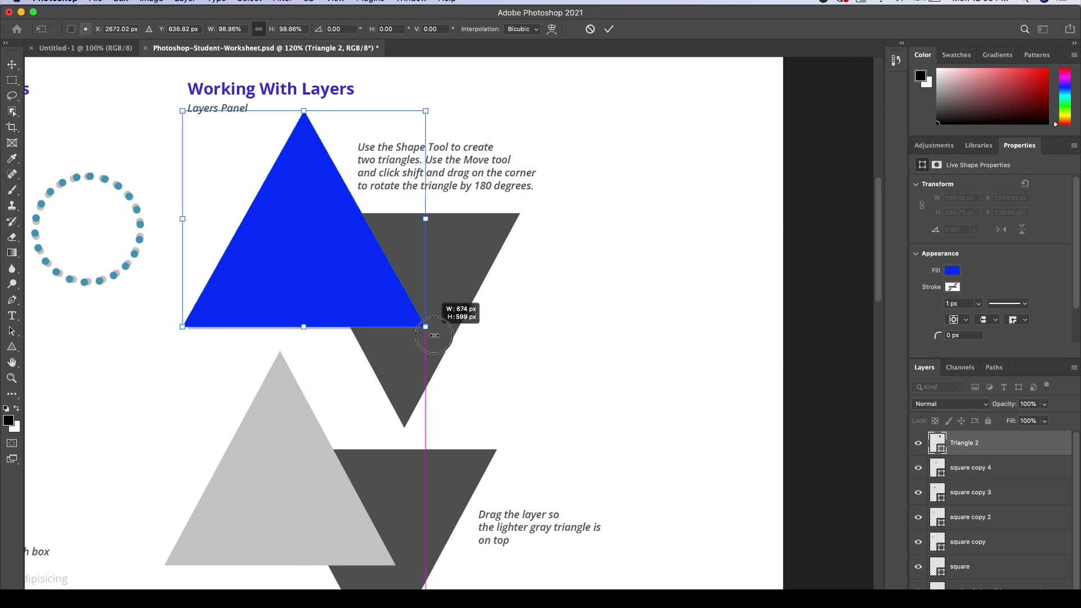
key("Return")
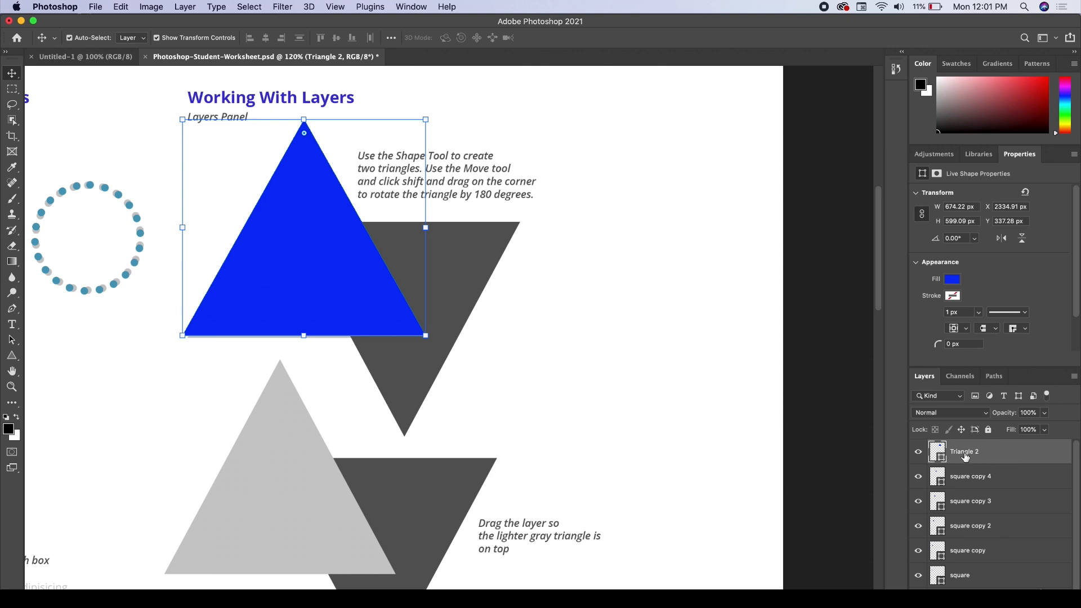
Duplicate the blue triangle layer and move the copy across the upper dark gray triangle.
right_click(1016, 458)
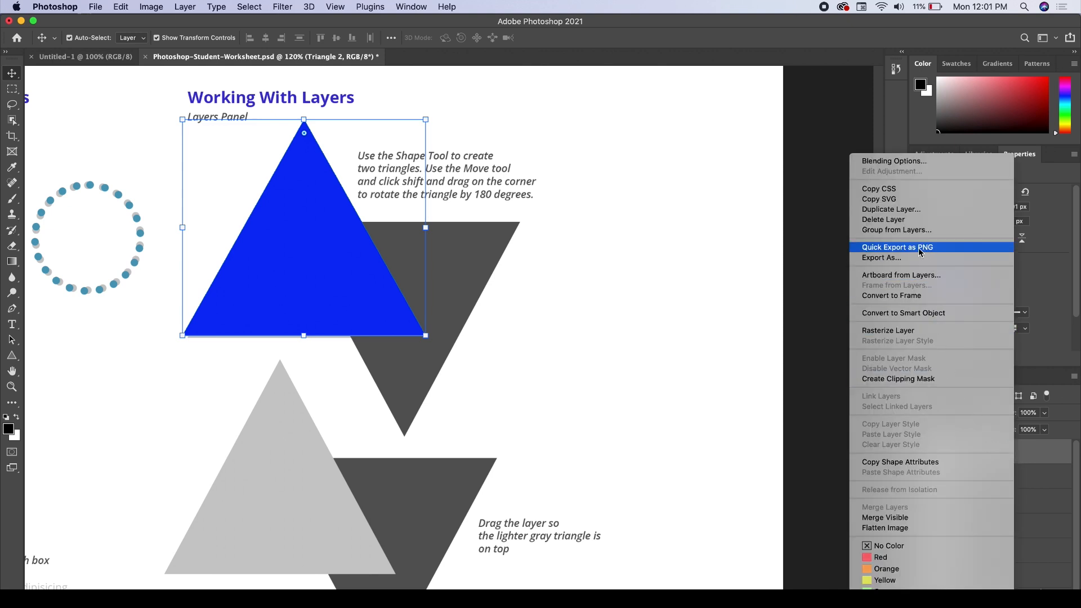
left_click(916, 210)
key("Return")
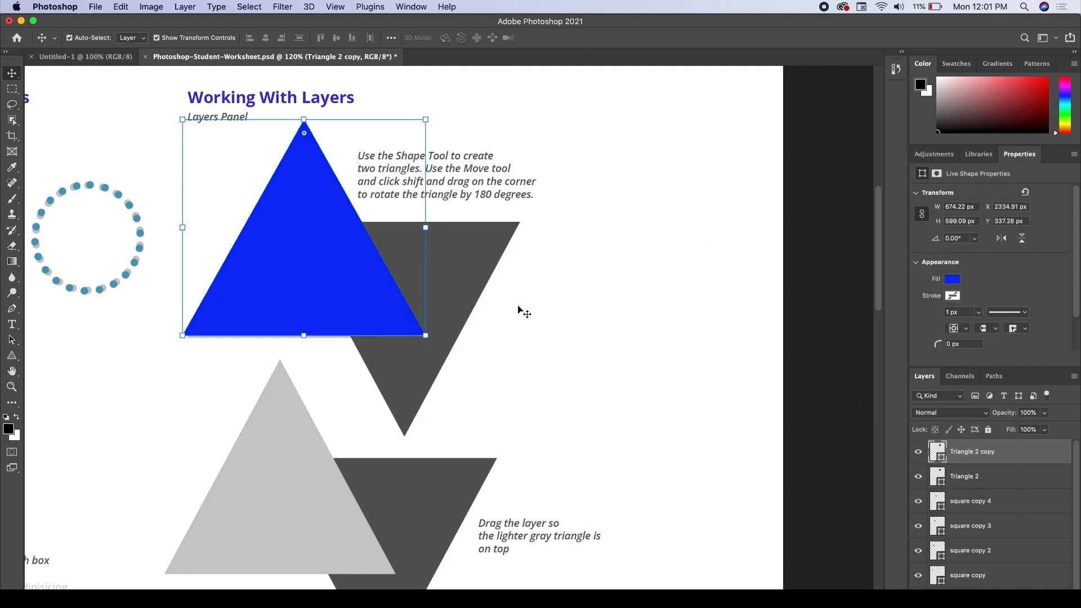
left_click_drag(292, 237, 481, 281)
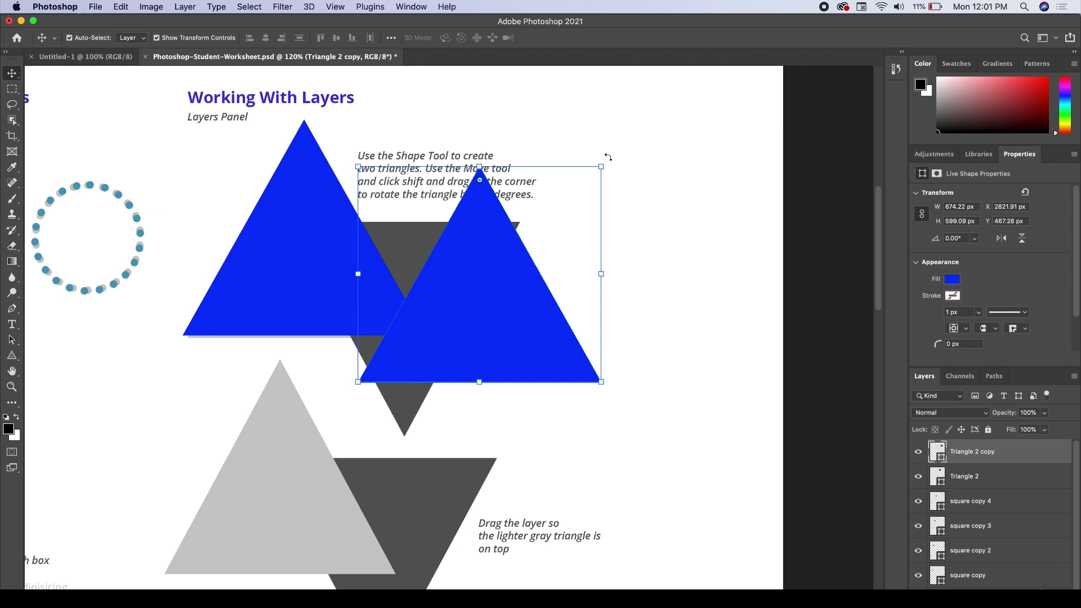
left_click_drag(608, 157, 555, 299)
left_click_drag(483, 280, 442, 282)
left_click_drag(479, 115, 481, 117)
key("super+z")
key("super+z")
key("super+z")
key("super+z")
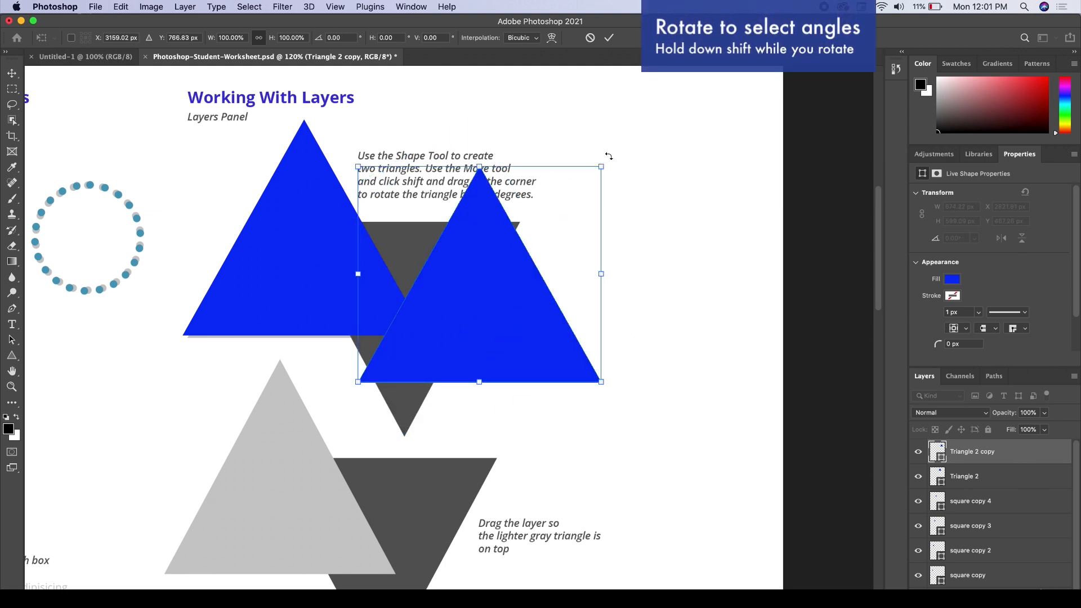
Rotate the triangle copy exactly 180° and fit it over the upper dark gray inverted triangle.
left_click_drag(608, 156, 396, 366)
left_click_drag(541, 201, 464, 261)
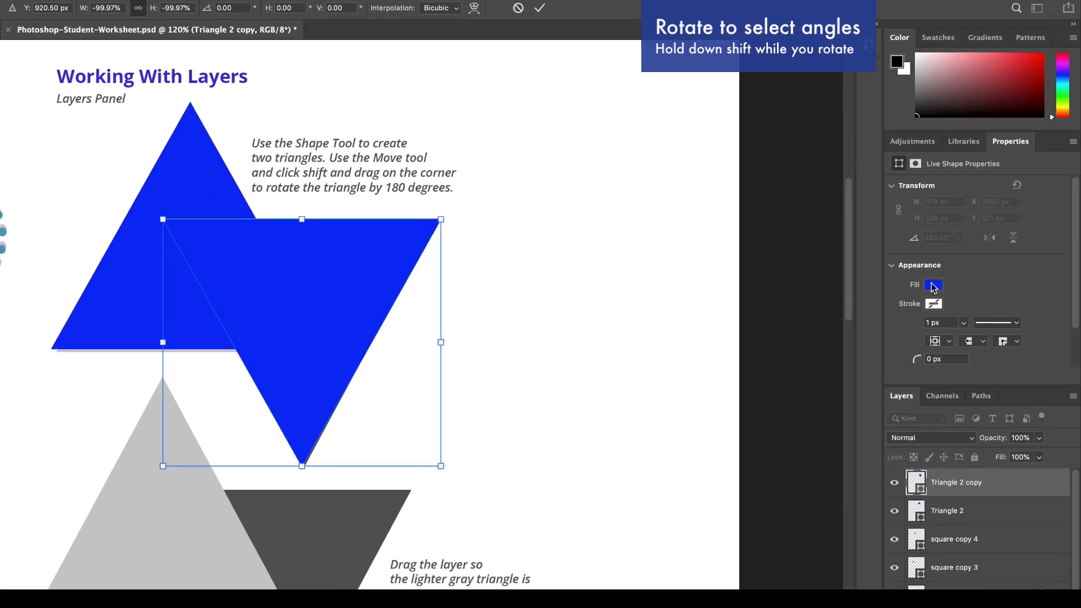
key("Return")
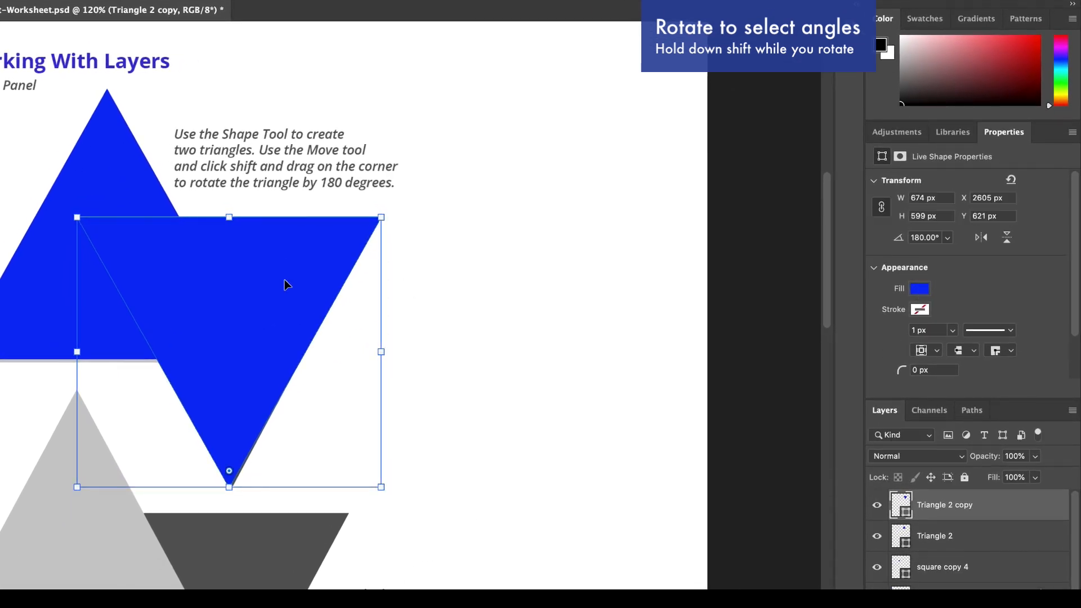
Fill the inverted triangle with the orange-red recently used color and nudge it slightly over the dark gray shape.
left_click(917, 293)
left_click(914, 369)
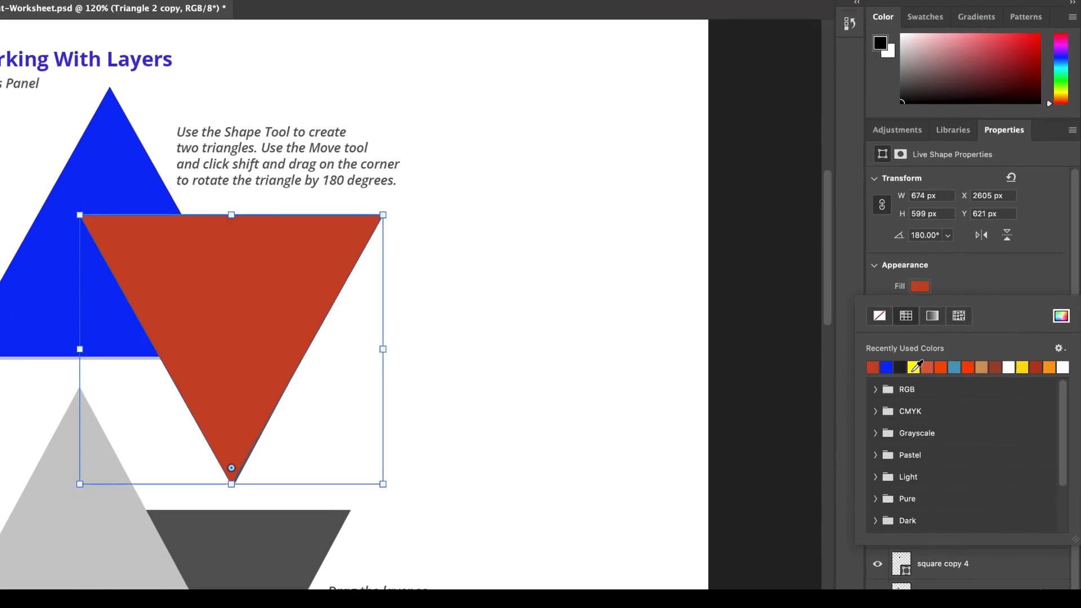
left_click(565, 237)
left_click(564, 237)
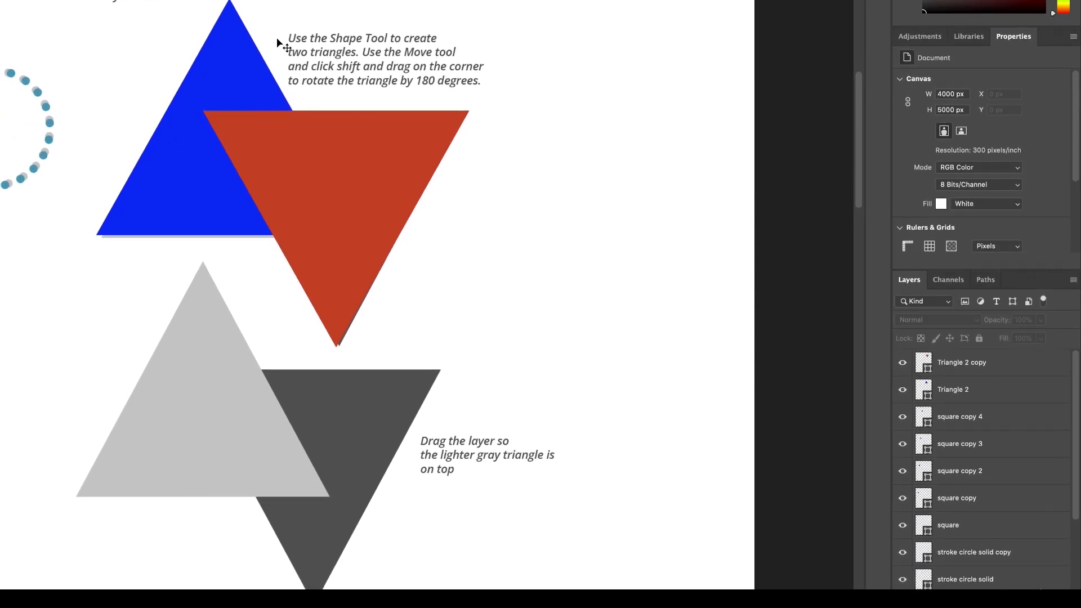
left_click(273, 145)
left_click(242, 59)
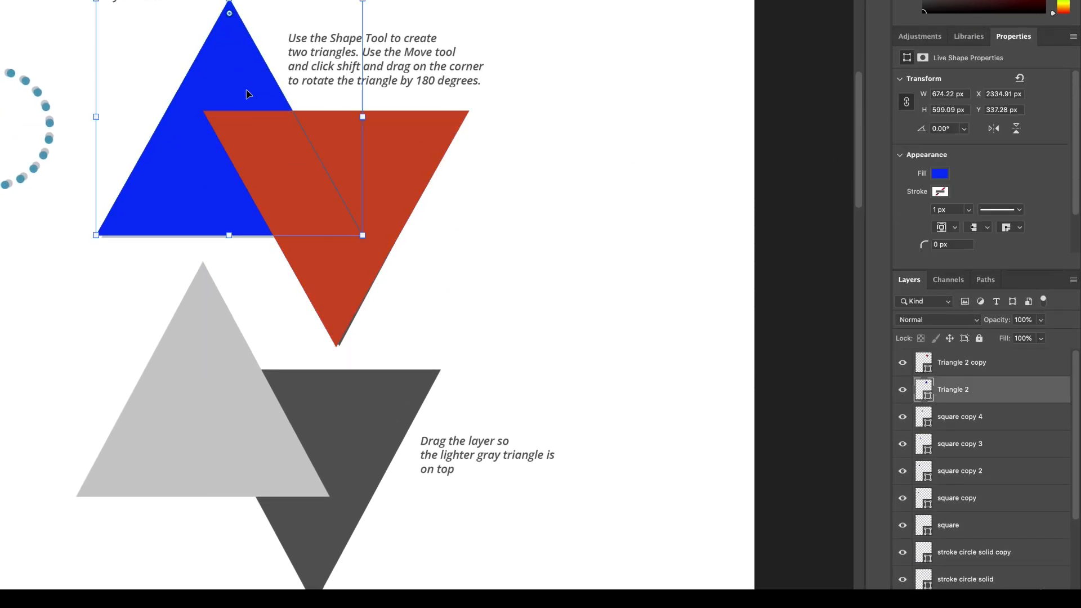
left_click_drag(363, 146, 322, 159)
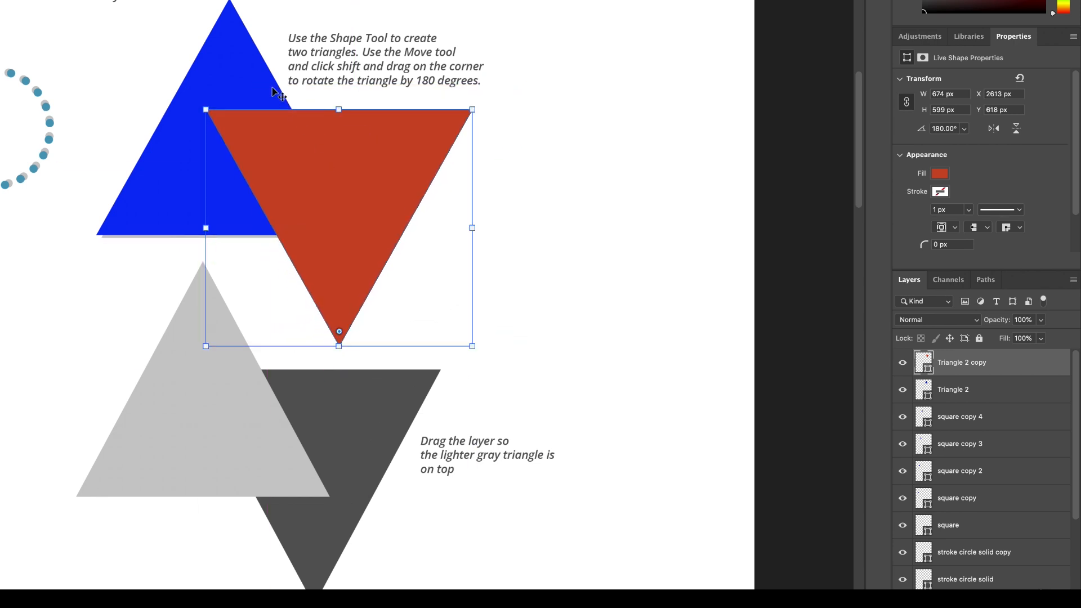
Practise selecting both triangles at once, first on the canvas and again through their layers Triangle 2 and Triangle 2 copy.
left_click(219, 70, "shift")
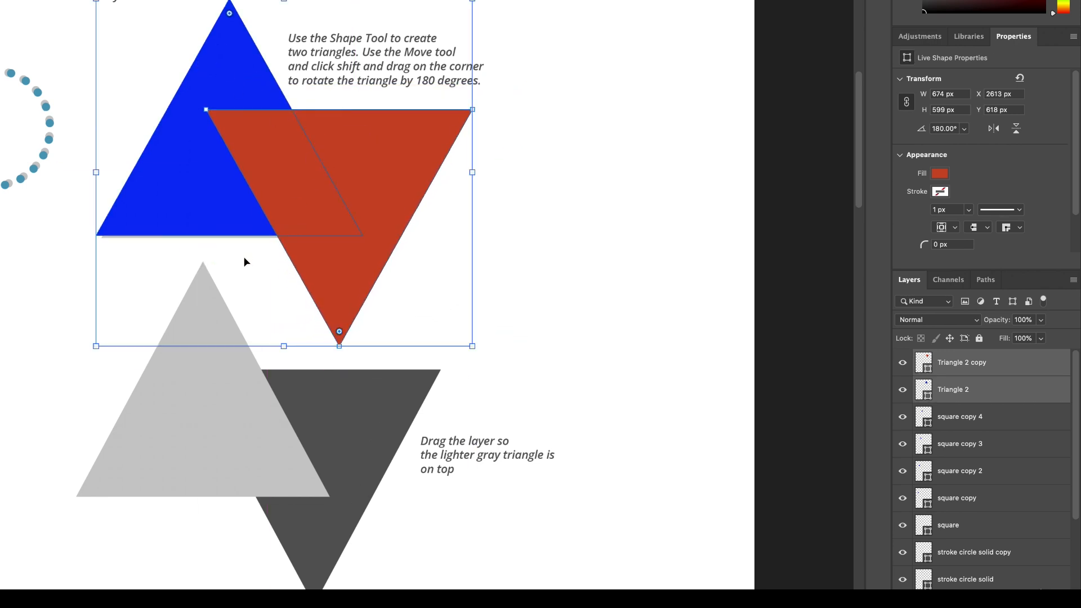
scroll(243, 260, "down", 2)
left_click_drag(964, 426, 969, 393)
left_click(968, 389)
left_click(963, 365, "shift")
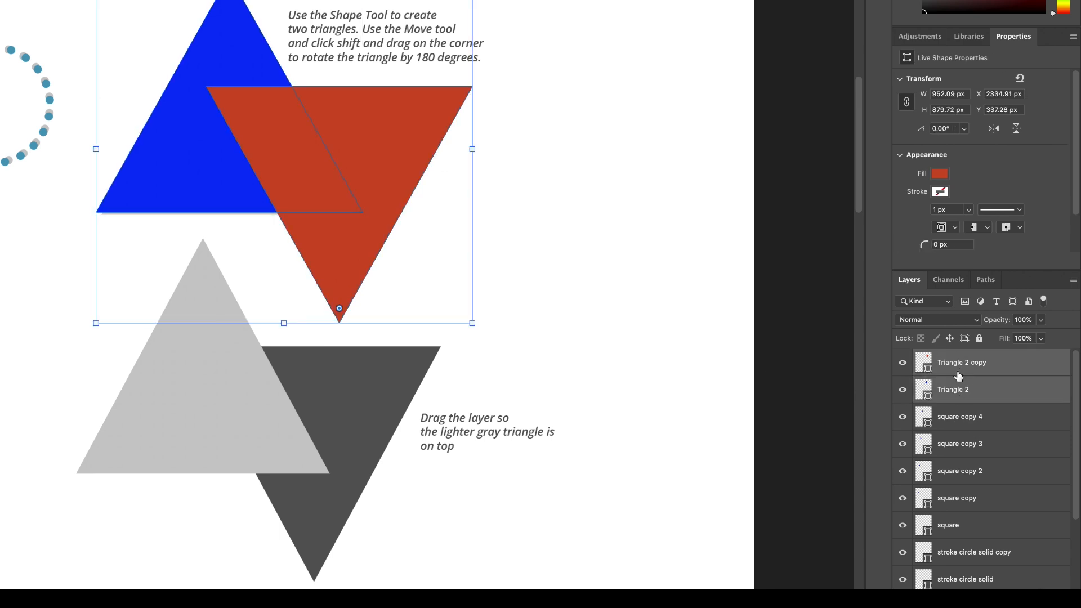
left_click(956, 388)
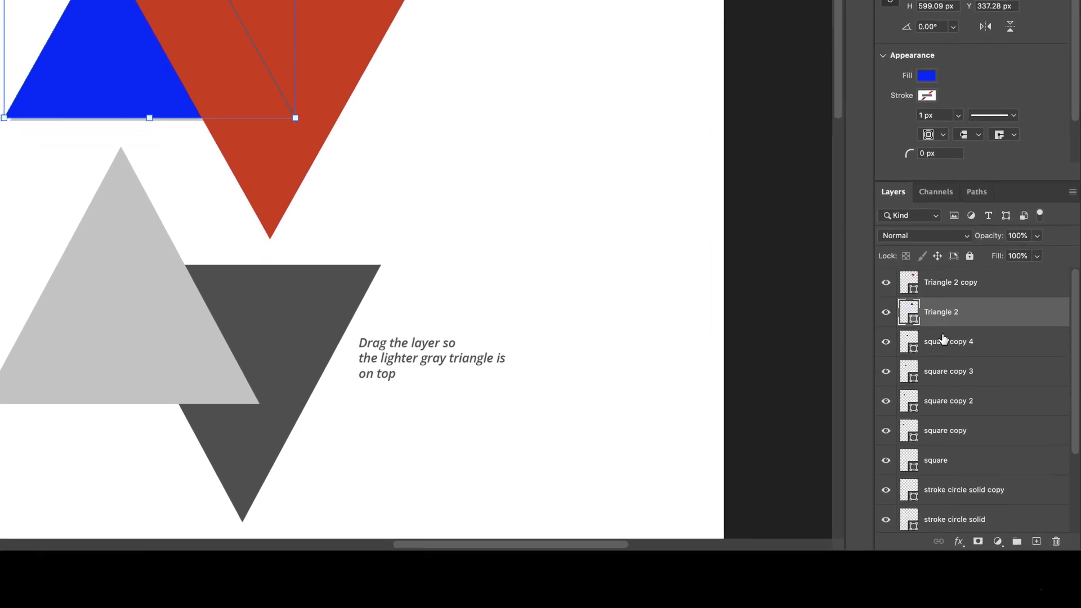
left_click(941, 271, "shift")
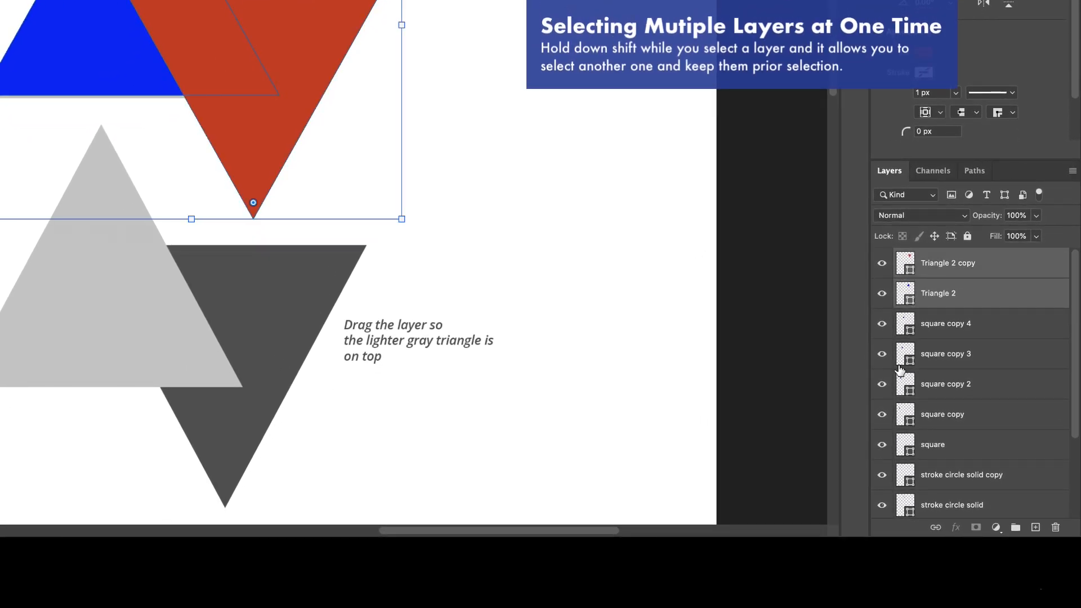
Try selecting the whole range of layers from square to Triangle 2, ending with only Triangle 2 copy selected.
left_click(960, 448)
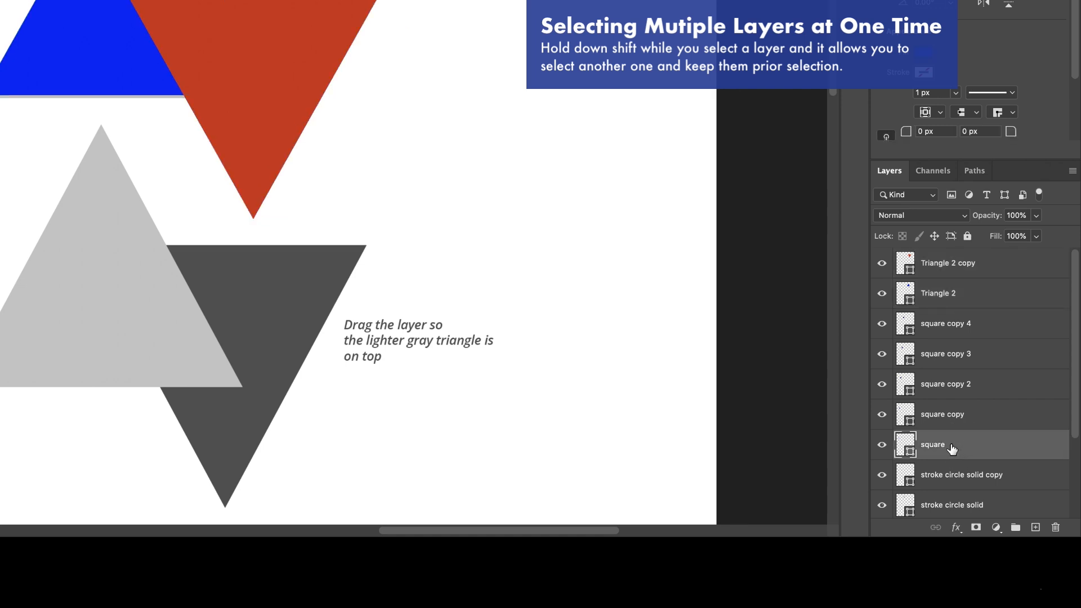
left_click(953, 294, "shift")
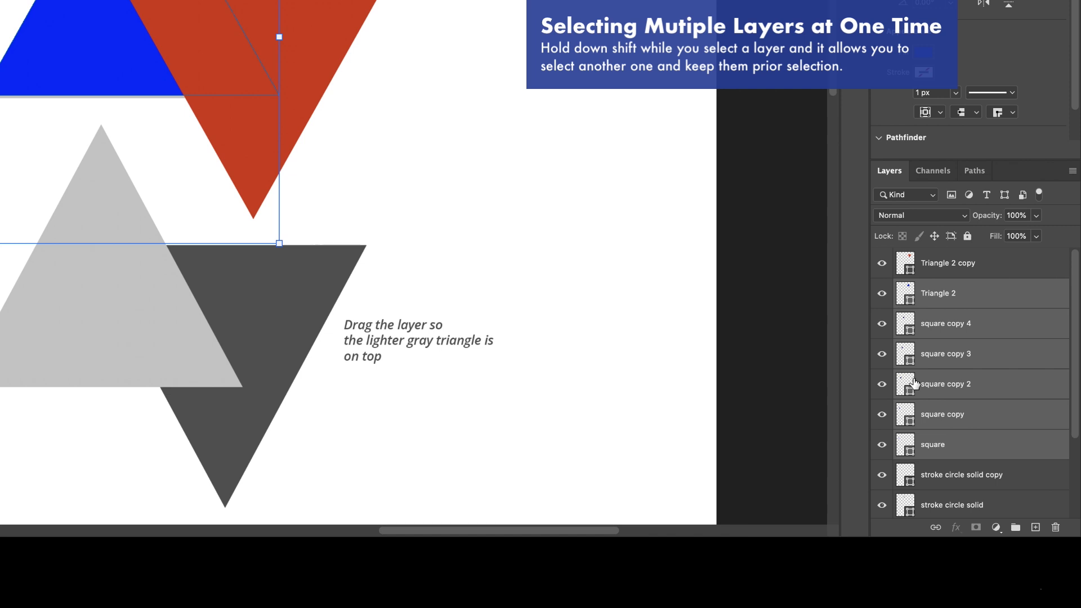
left_click(946, 271)
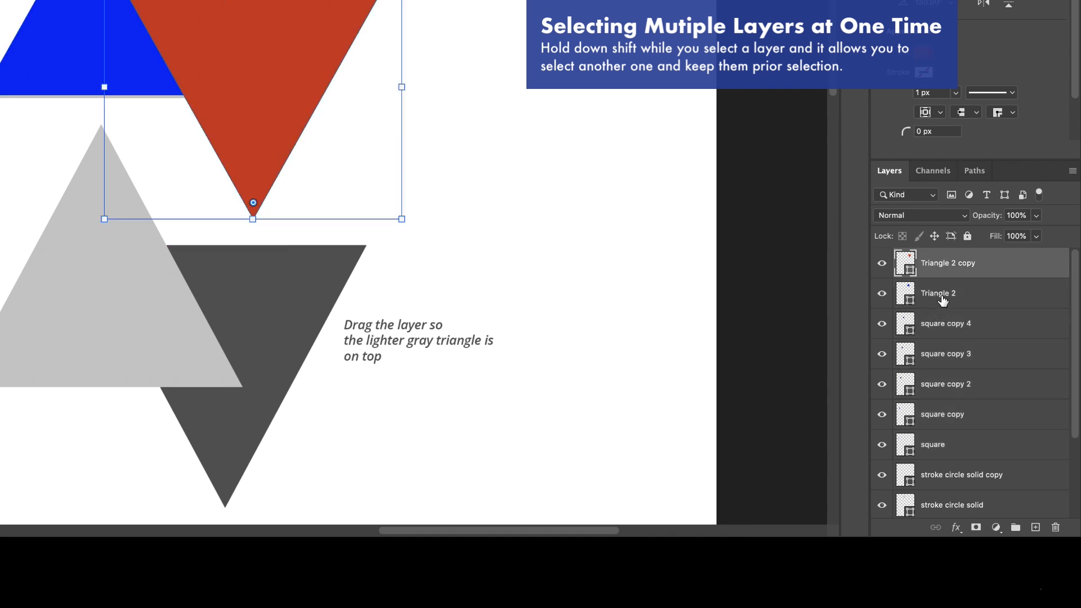
Rename the layer Triangle 2 as "blue triangle" and Triangle 2 copy as "orange triangle".
left_click(943, 301)
double_click(942, 299)
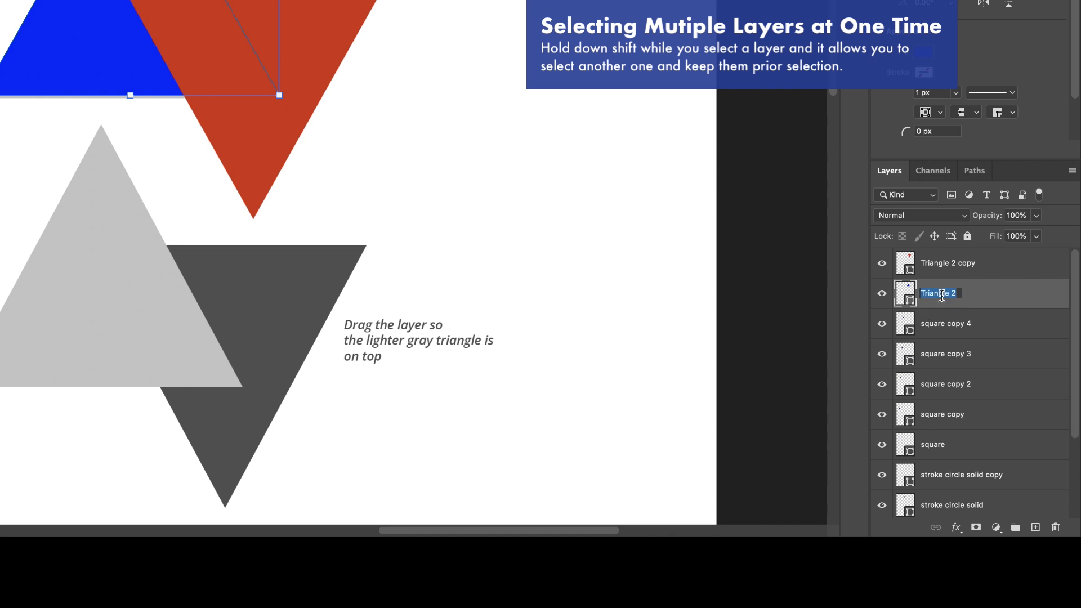
type("blue triangle")
key("Return")
double_click(955, 263)
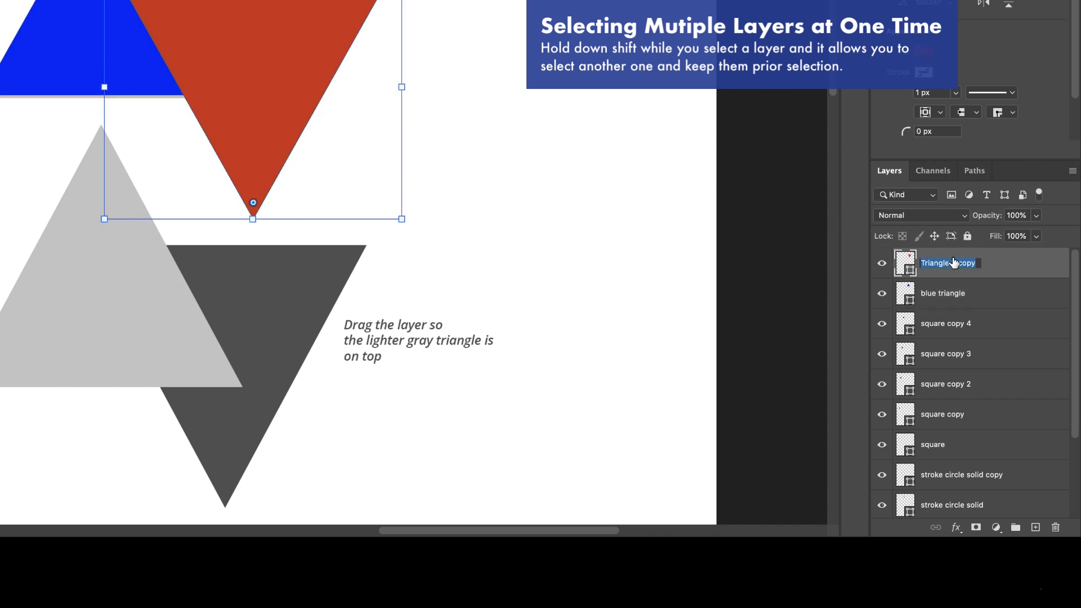
type("re")
type("ange triangle")
key("Return")
Duplicate the orange and blue triangle layers together and place the copies over the lower pair of gray triangles.
left_click(938, 294, "shift")
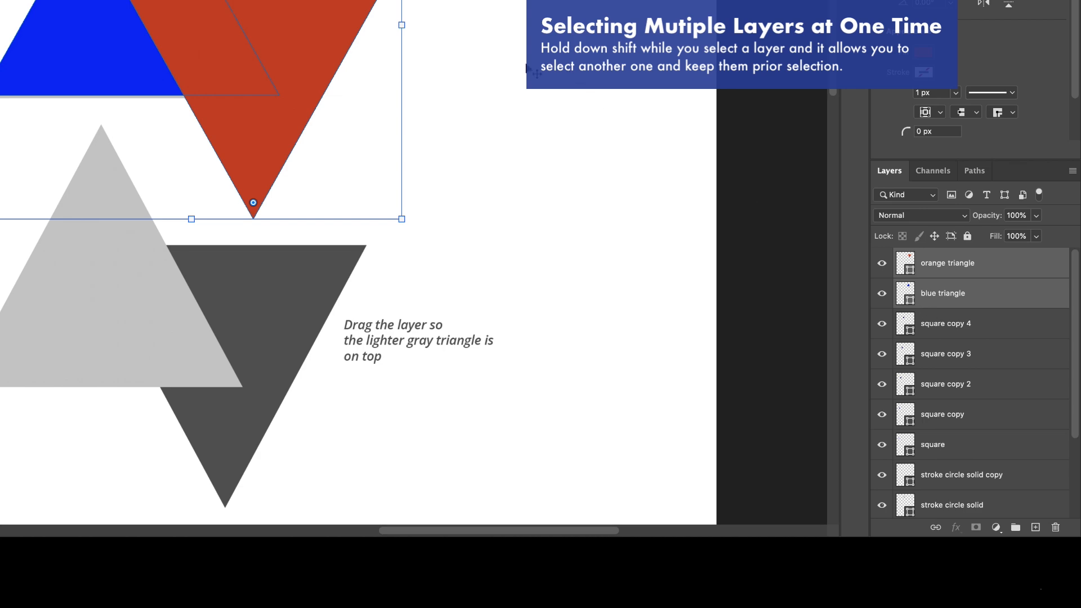
right_click(997, 274)
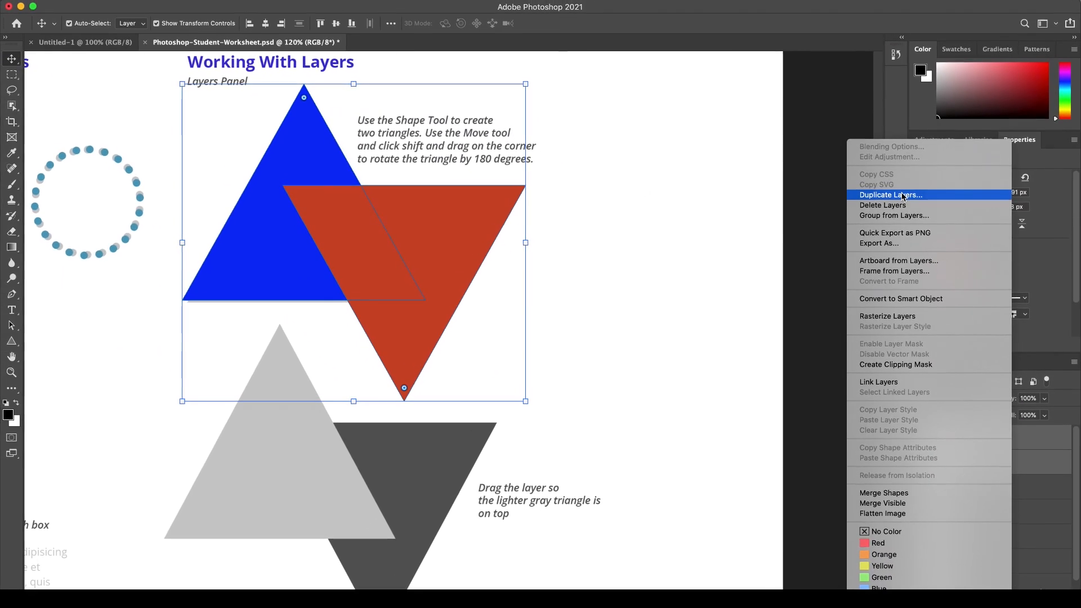
left_click(892, 190)
left_click(645, 291)
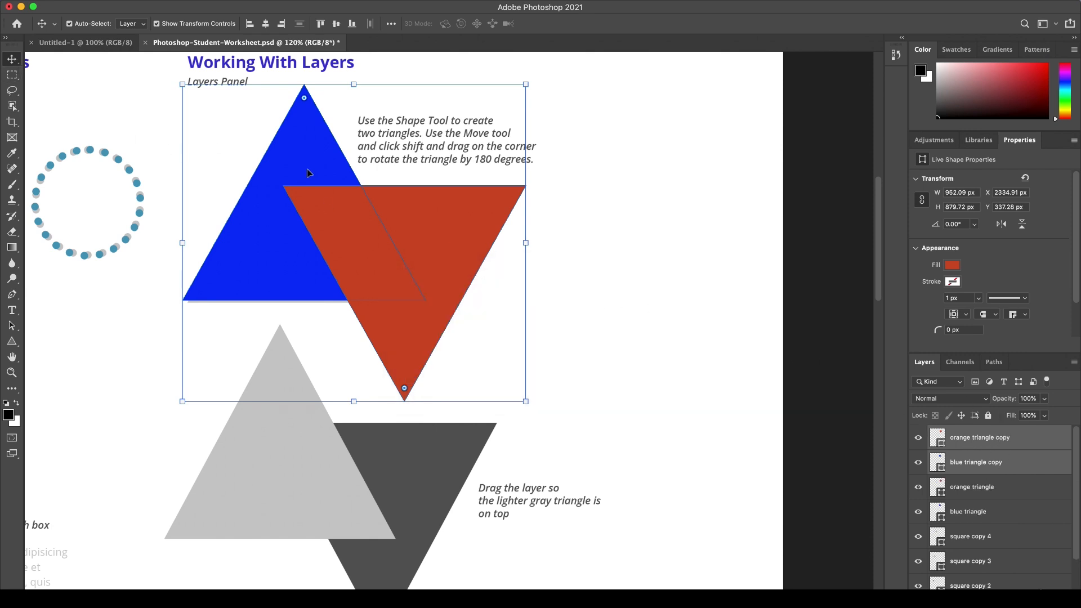
left_click_drag(298, 141, 279, 377)
left_click(833, 338)
Reorder the layers so blue triangle copy sits above orange triangle copy, and nudge the lower blue triangle into line with the gray one.
scroll(326, 459, "down", 2)
scroll(327, 460, "left", 1)
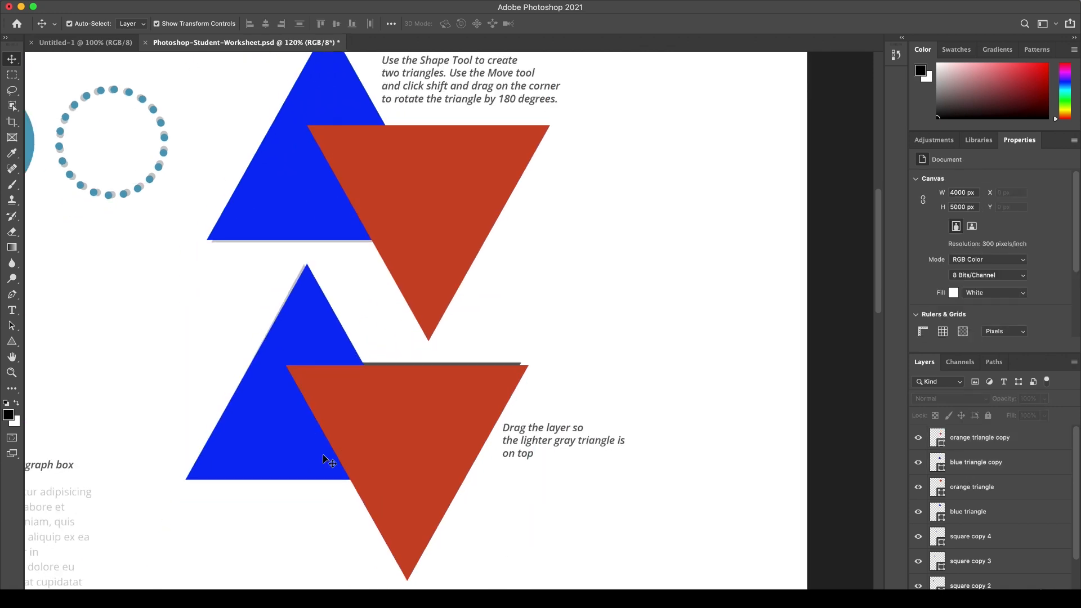
scroll(327, 394, "down", 1)
left_click(329, 309)
scroll(330, 317, "up", 2)
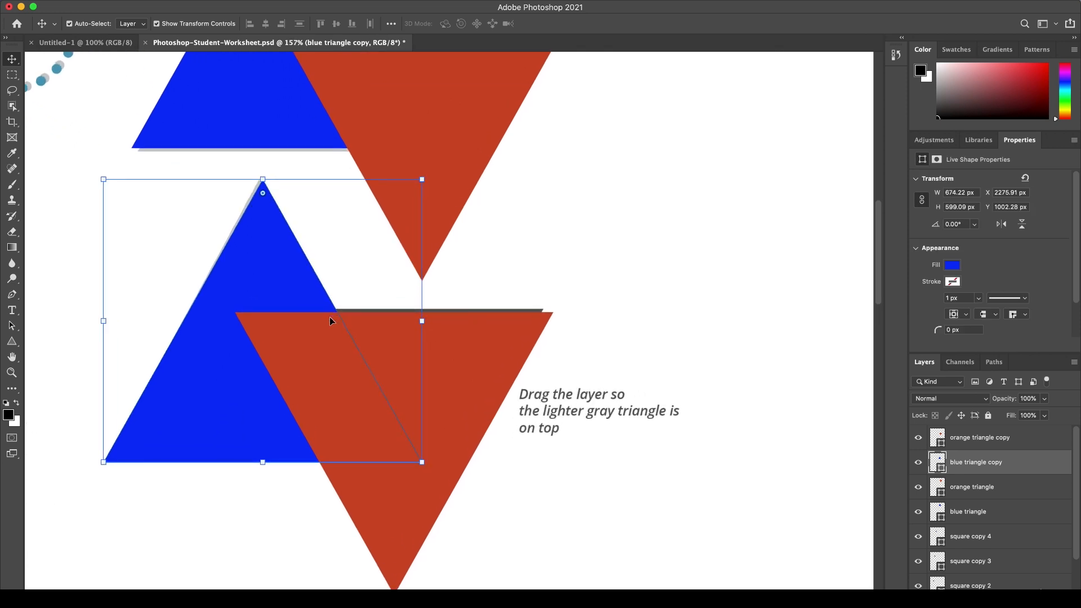
scroll(329, 318, "down", 1)
scroll(329, 318, "left", 1)
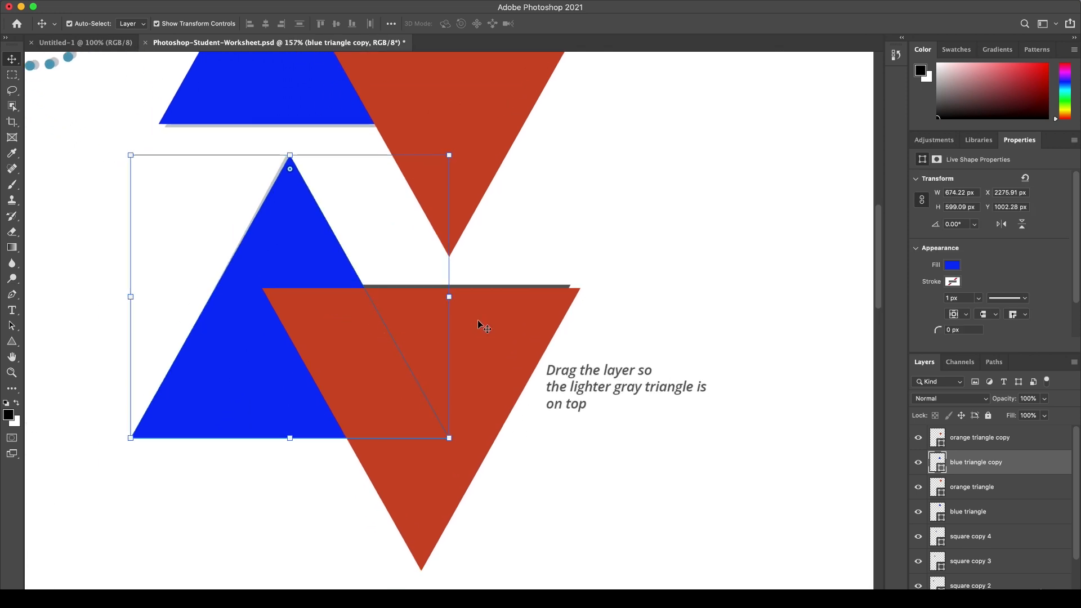
left_click(963, 442)
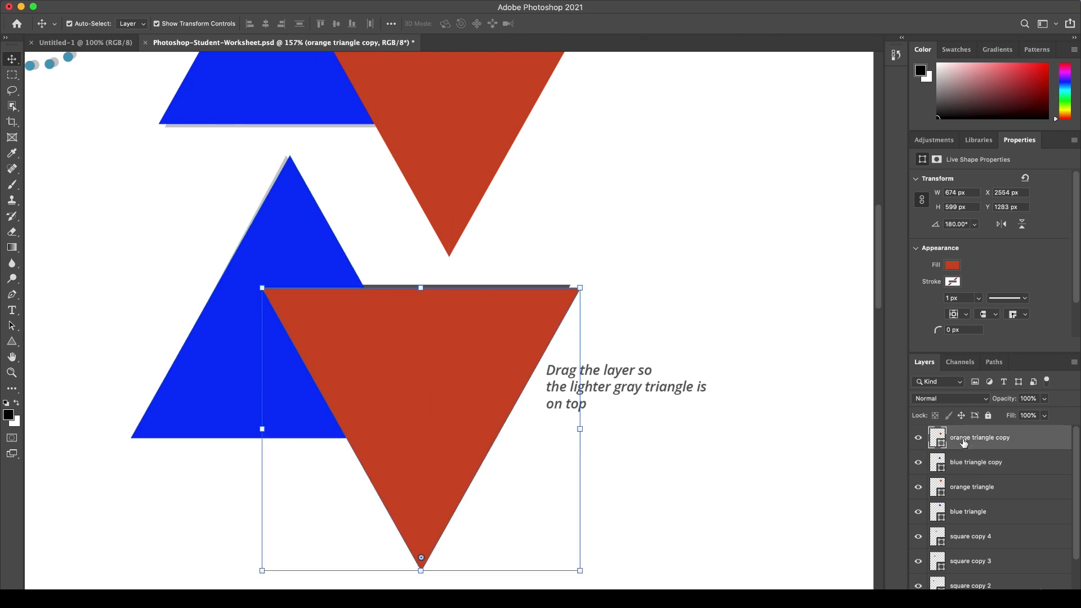
left_click(972, 470)
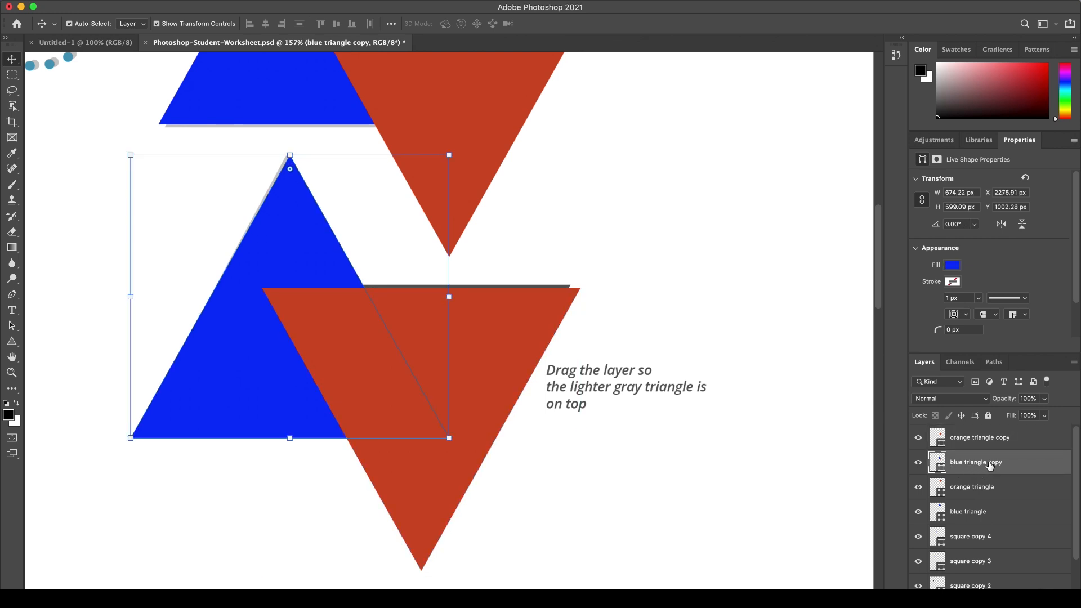
left_click_drag(989, 465, 984, 435)
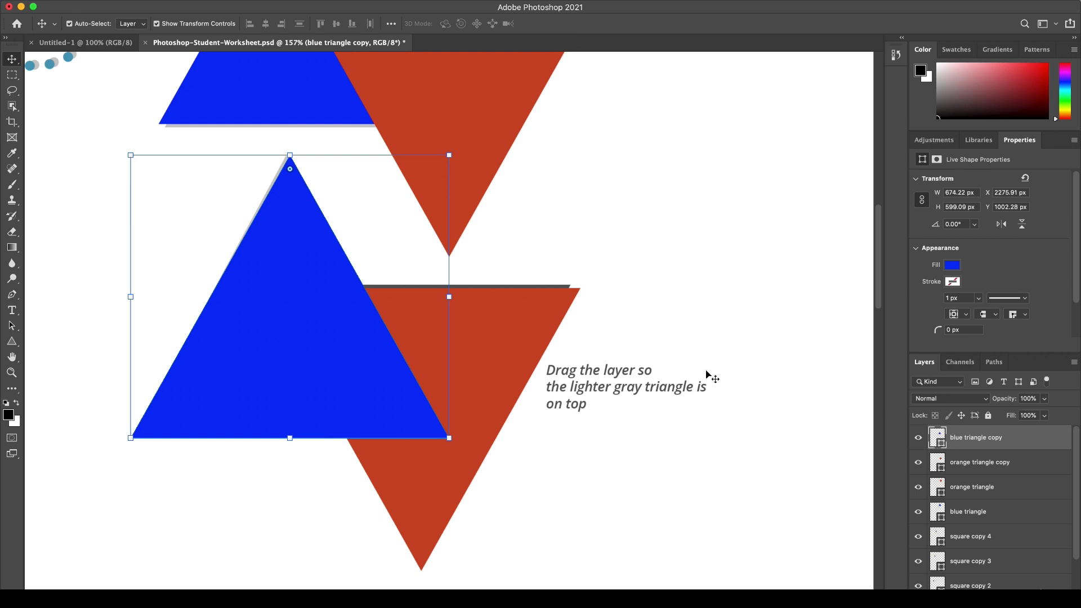
mouse_move(983, 437)
left_mouse_down()
mouse_move(985, 470)
mouse_move(991, 440)
left_mouse_up()
mouse_move(228, 329)
left_mouse_down()
mouse_move(446, 313)
mouse_move(465, 355)
mouse_move(234, 278)
mouse_move(242, 315)
left_mouse_up()
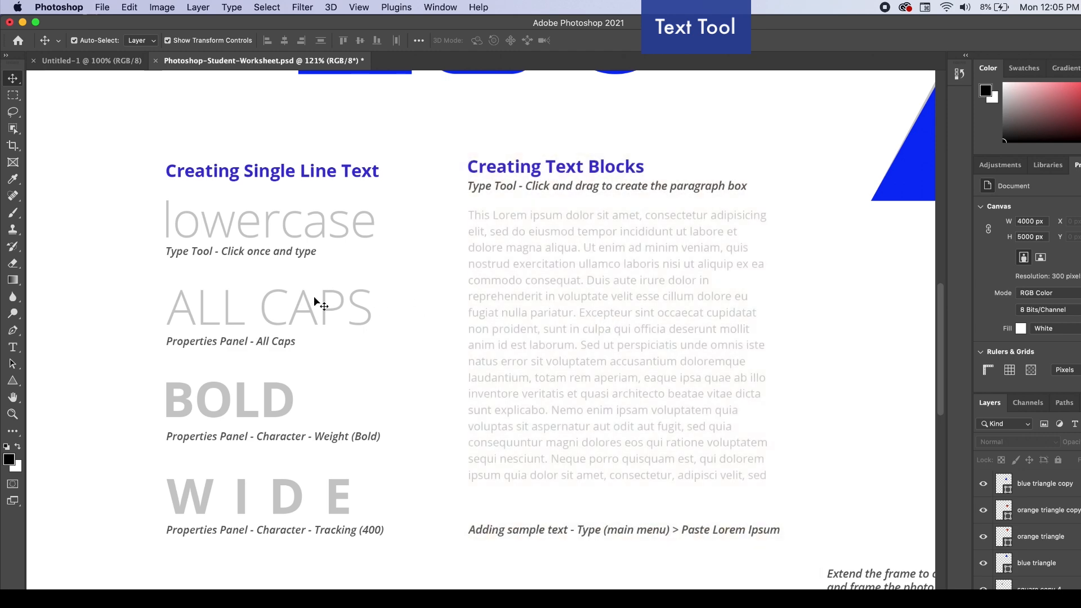
Add single-line text reading "lowercase" with the Horizontal Type tool beside the gray lowercase sample.
left_click(13, 347)
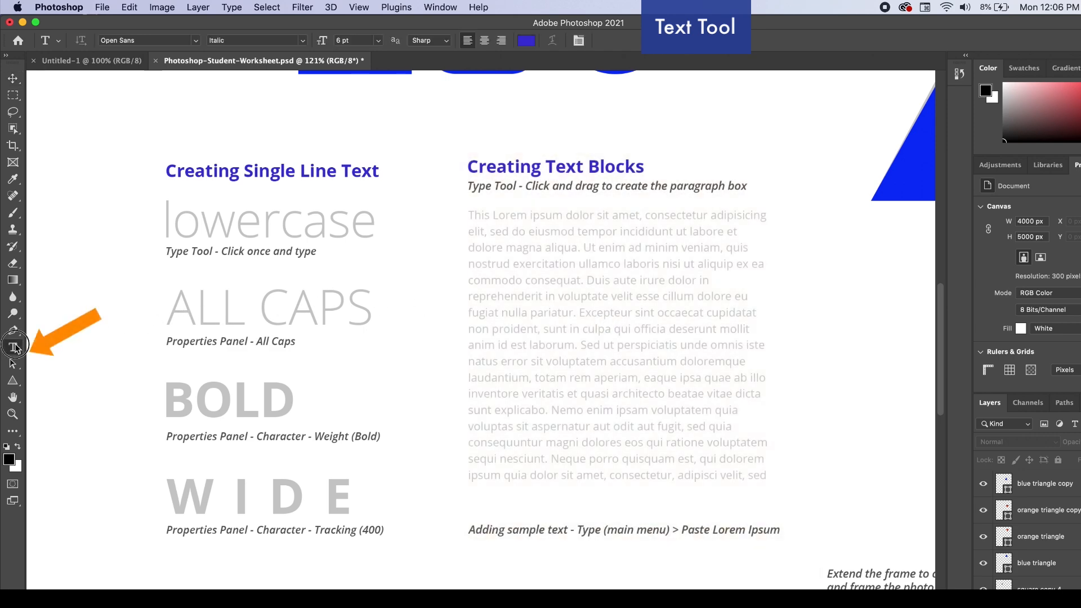
right_click(15, 348)
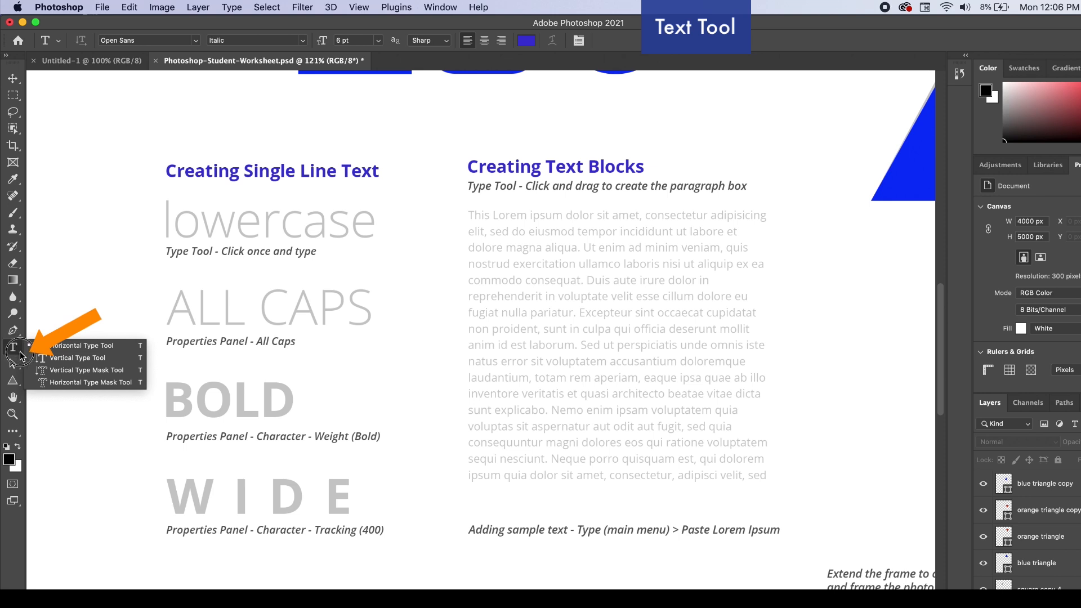
left_click(19, 351)
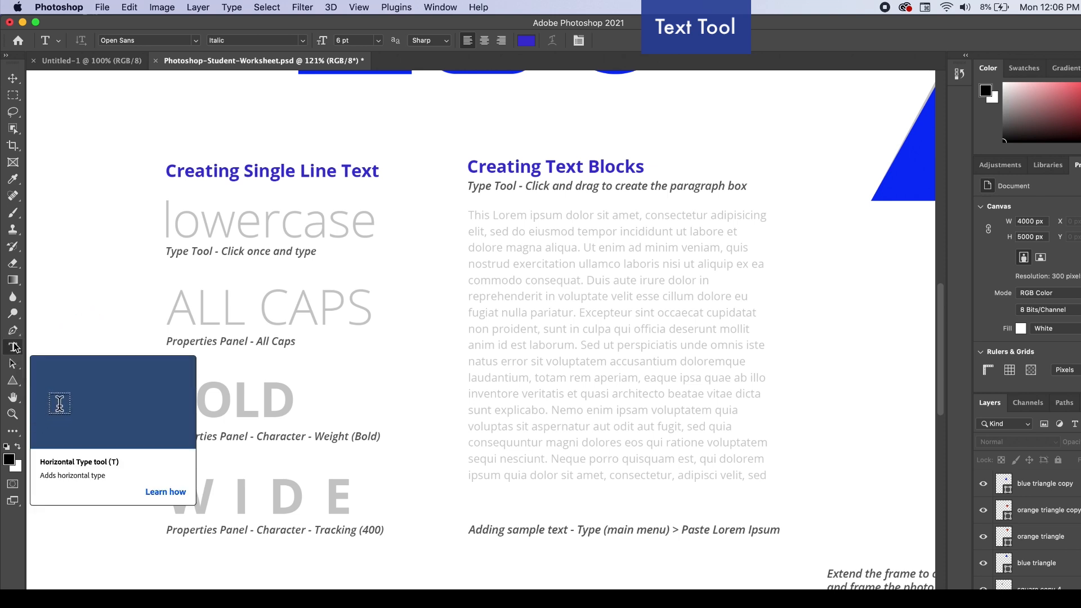
left_click(124, 218)
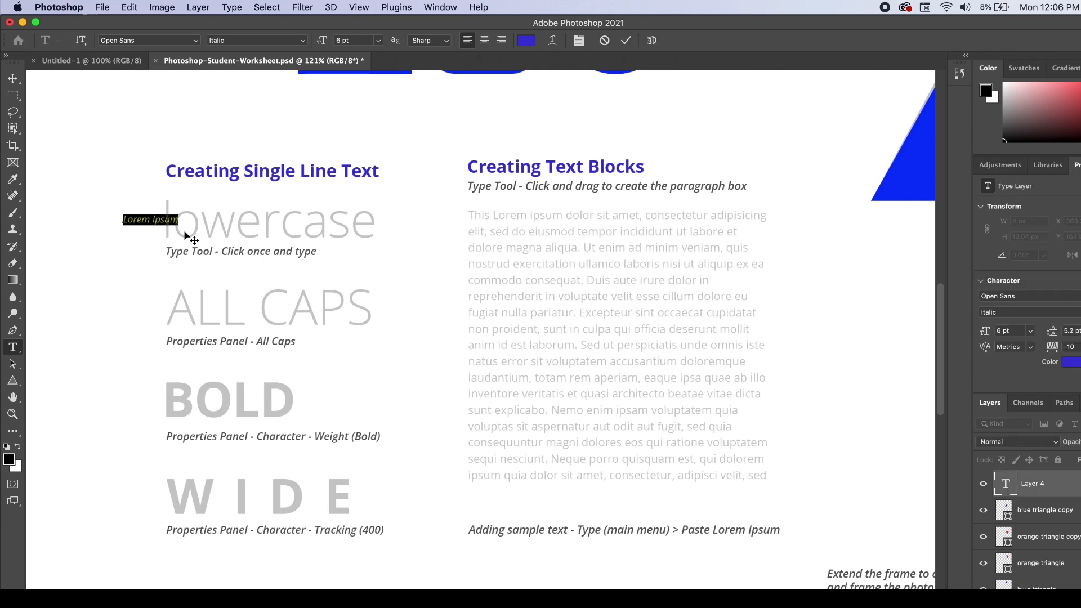
type("low")
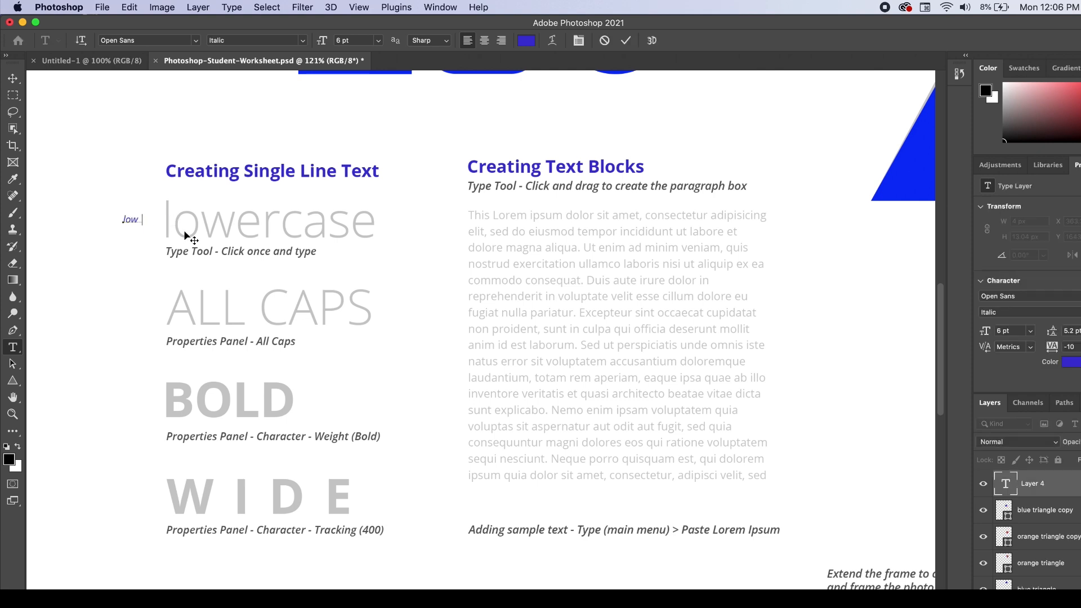
type("ercase")
Scale the new lowercase text to about 478% over its gray sample, and float the Properties panel beside it.
left_click(13, 77)
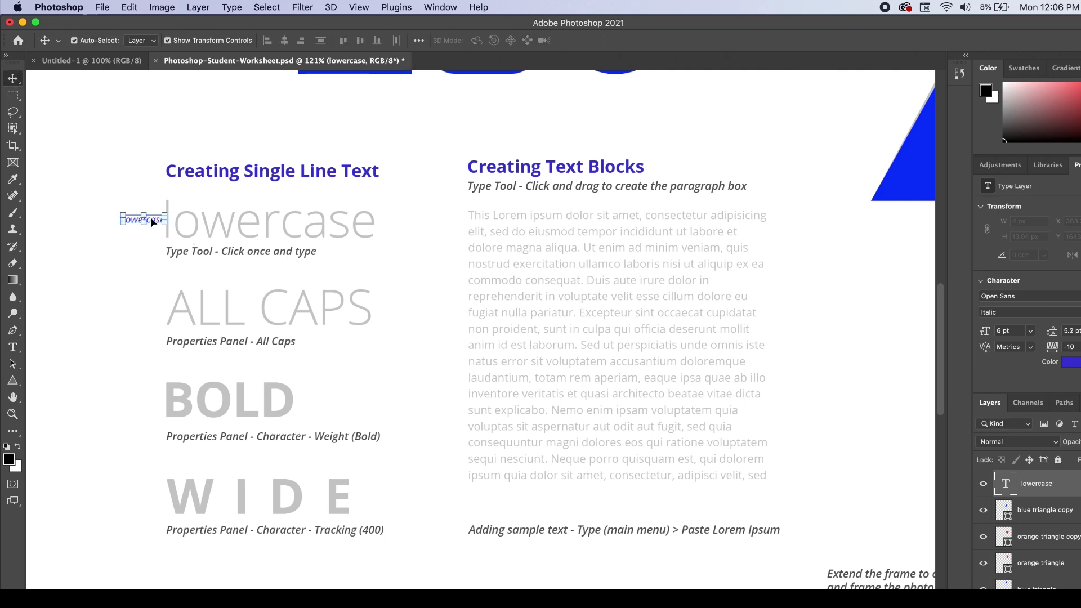
left_click_drag(164, 214, 322, 172)
left_click_drag(316, 224, 335, 229)
key("Return")
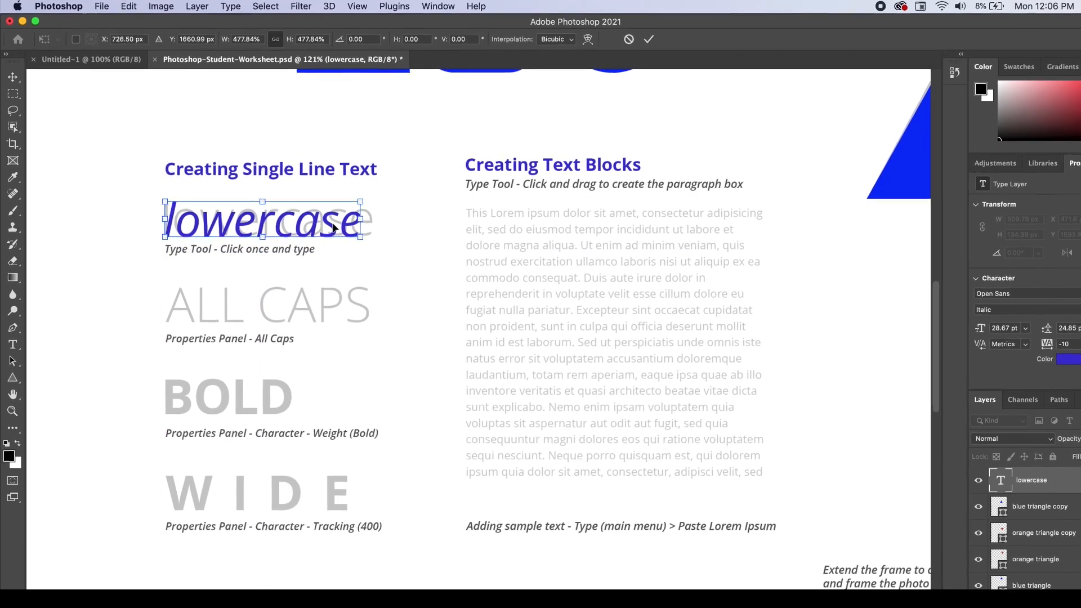
left_click_drag(1047, 152, 438, 165)
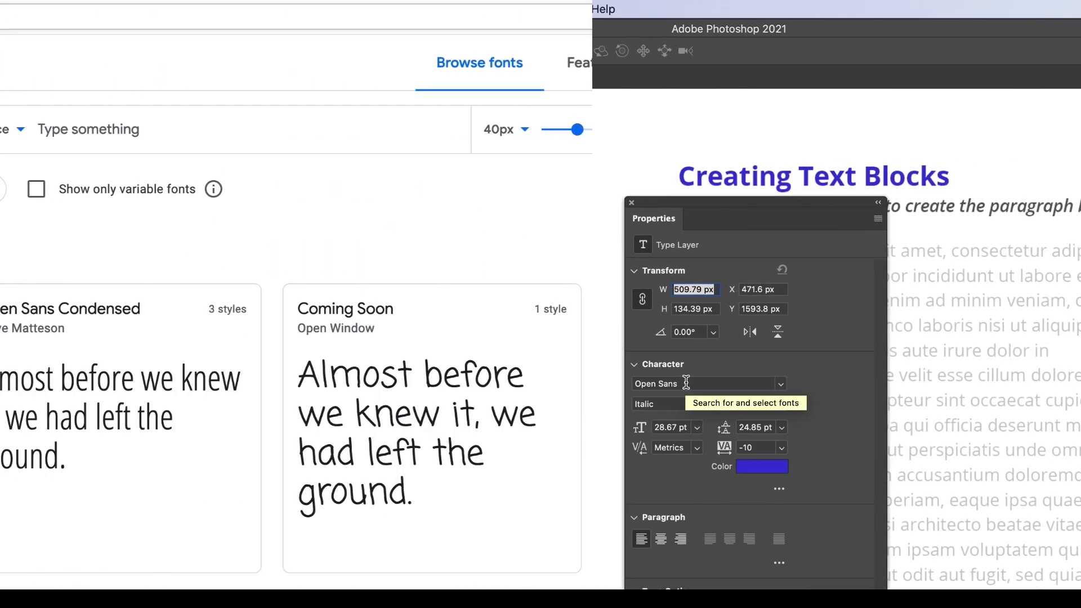
Switch to Google Fonts, search for "open sans" and open the Open Sans family page.
type("ans")
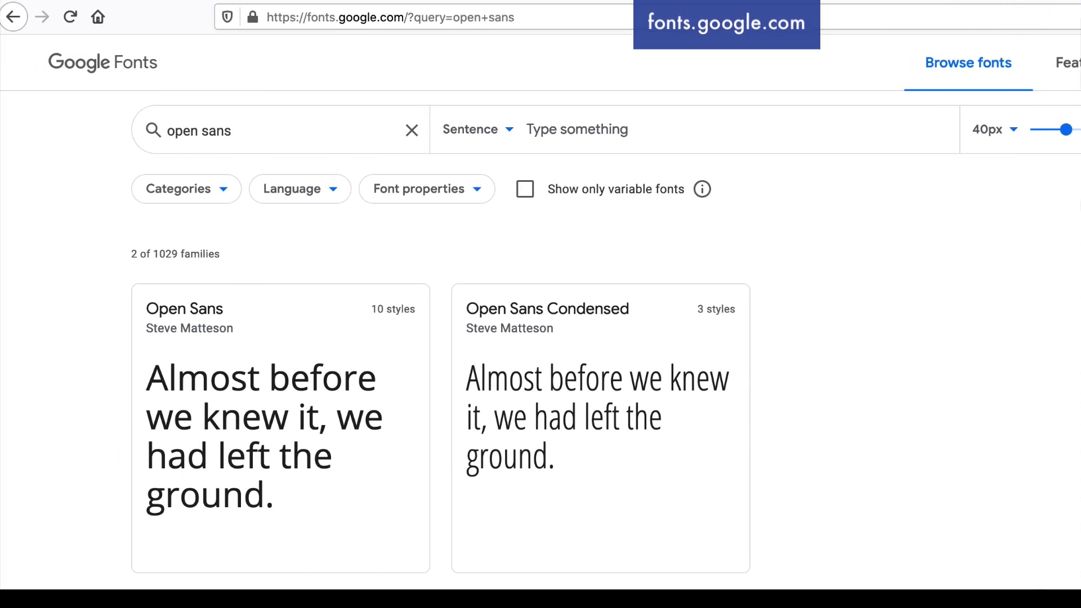
left_click(265, 393)
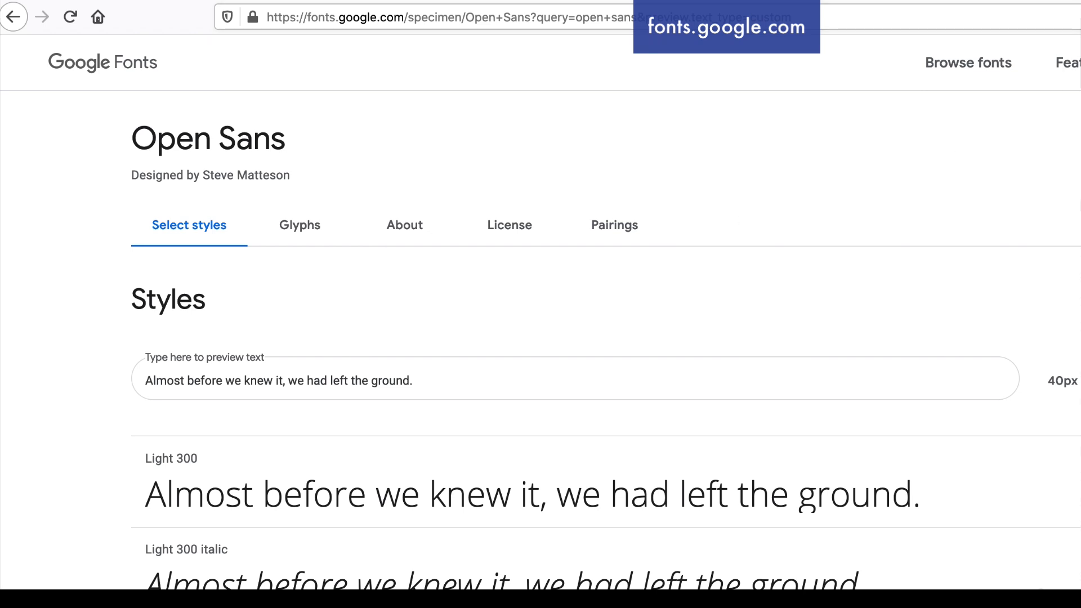
left_click(908, 148)
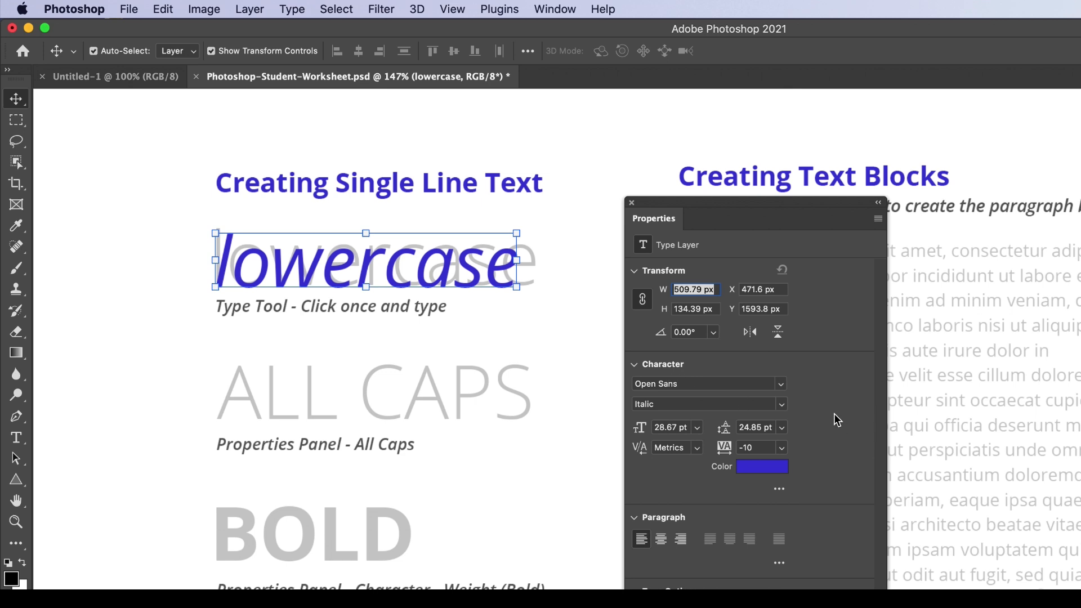
Set the lowercase text's font style to Light and its size to 30 pt.
left_click(786, 406)
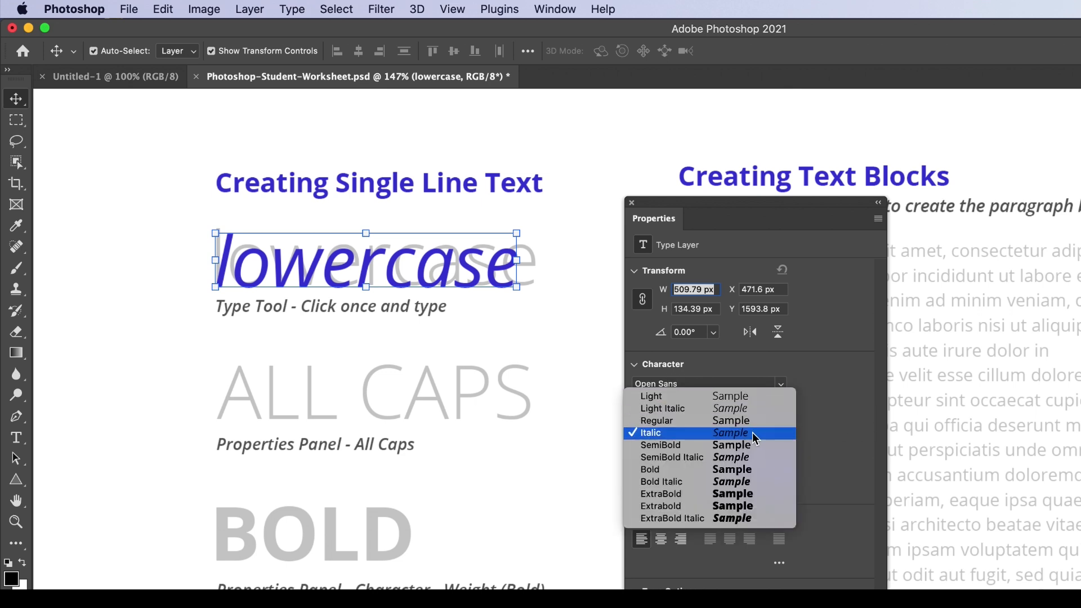
left_click(745, 400)
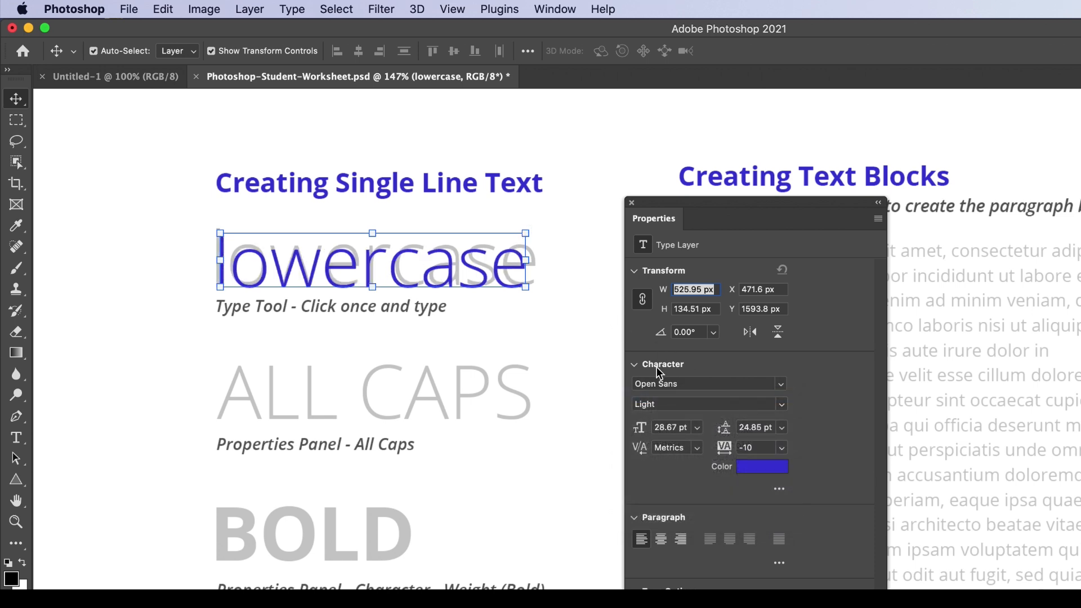
left_click(672, 428)
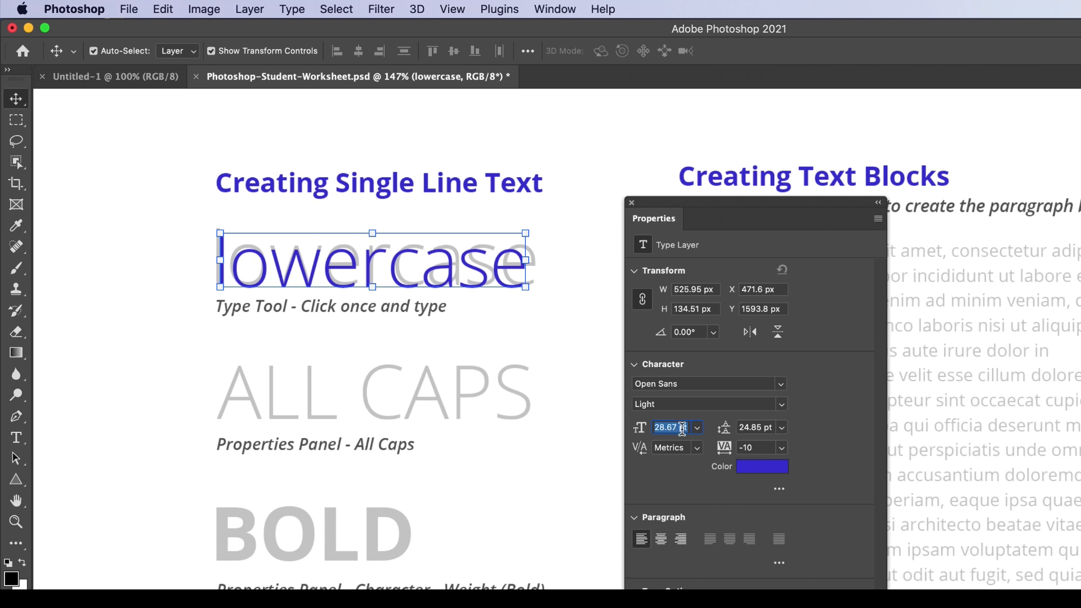
type("30")
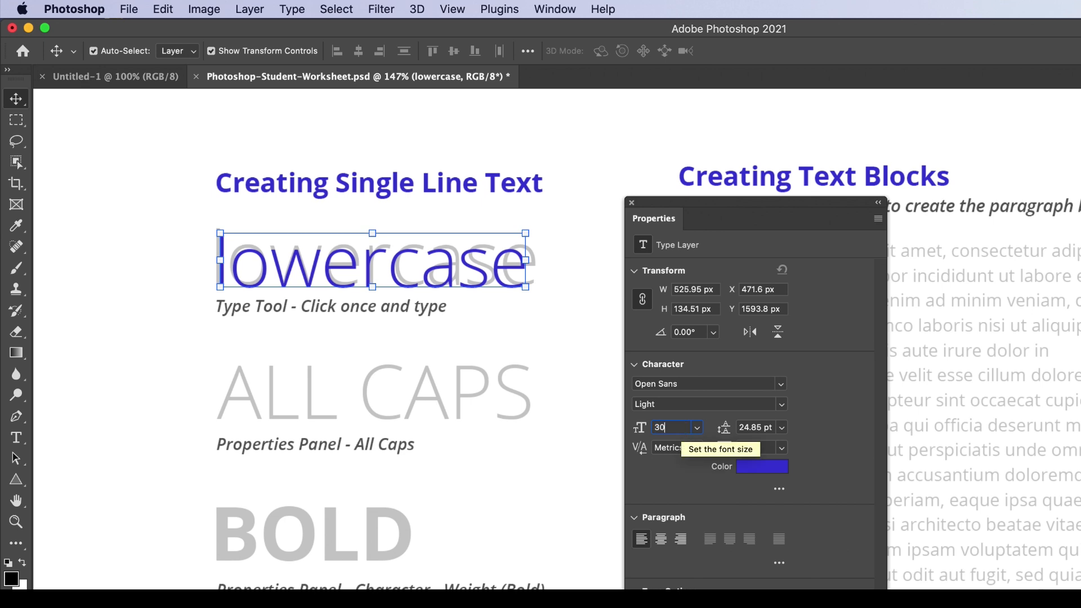
key("Return")
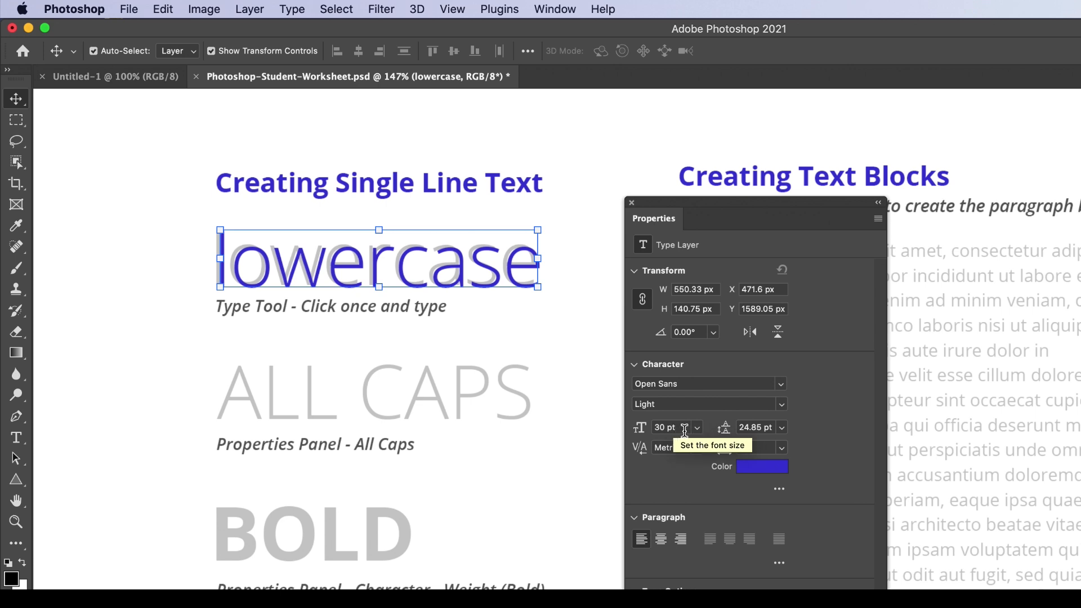
Align the lowercase text with its gray sample, and place a duplicate of it over the ALL CAPS sample.
left_click_drag(514, 272, 507, 270)
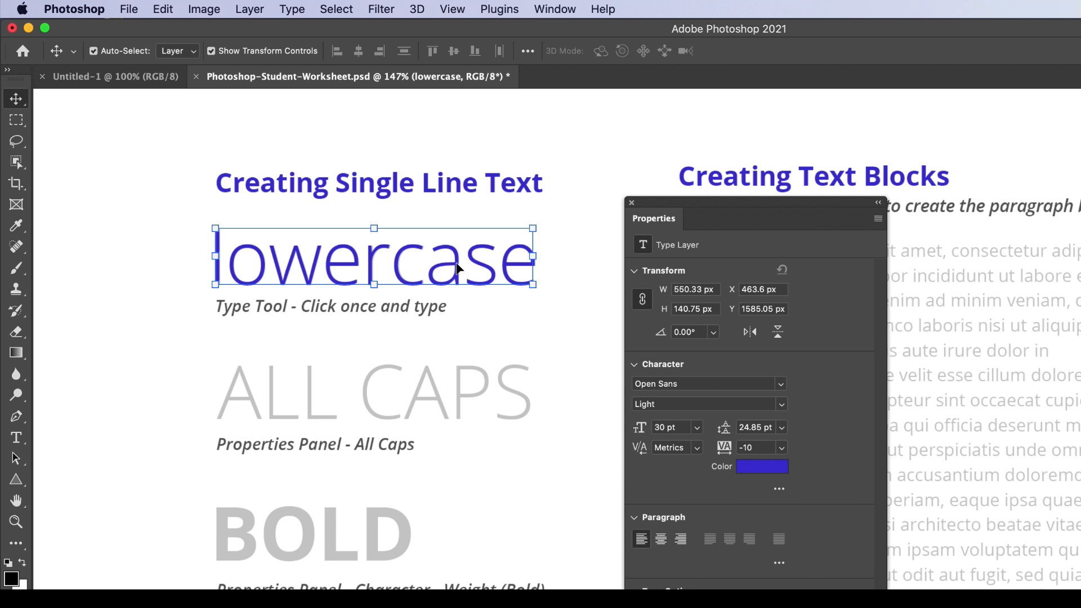
left_click_drag(460, 269, 461, 405)
Try retyping the duplicated text in capital letters, leaving it as "LOW".
double_click(459, 397)
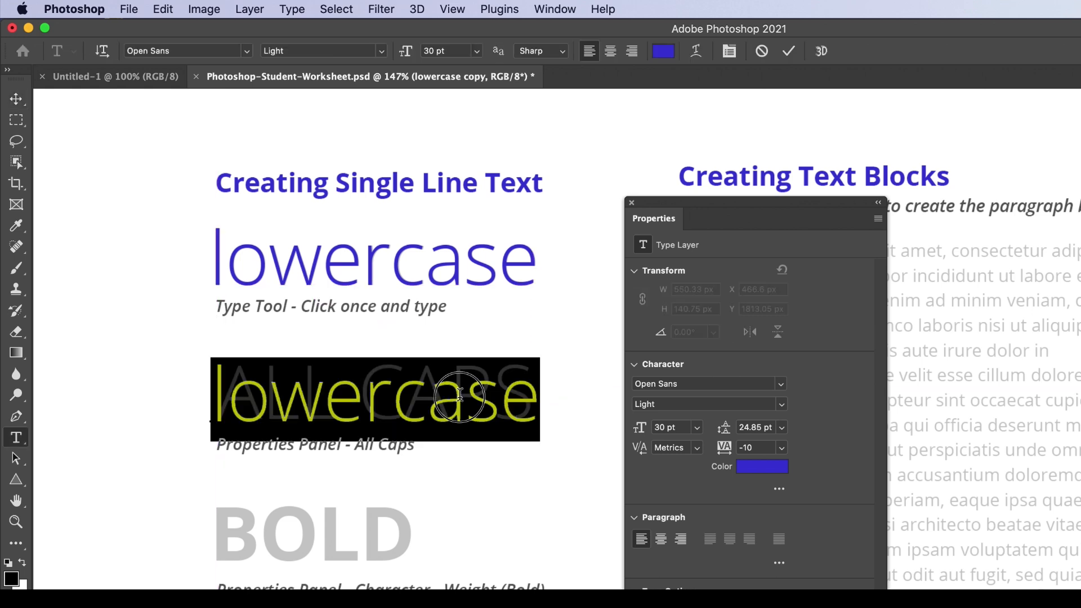
left_click(463, 401)
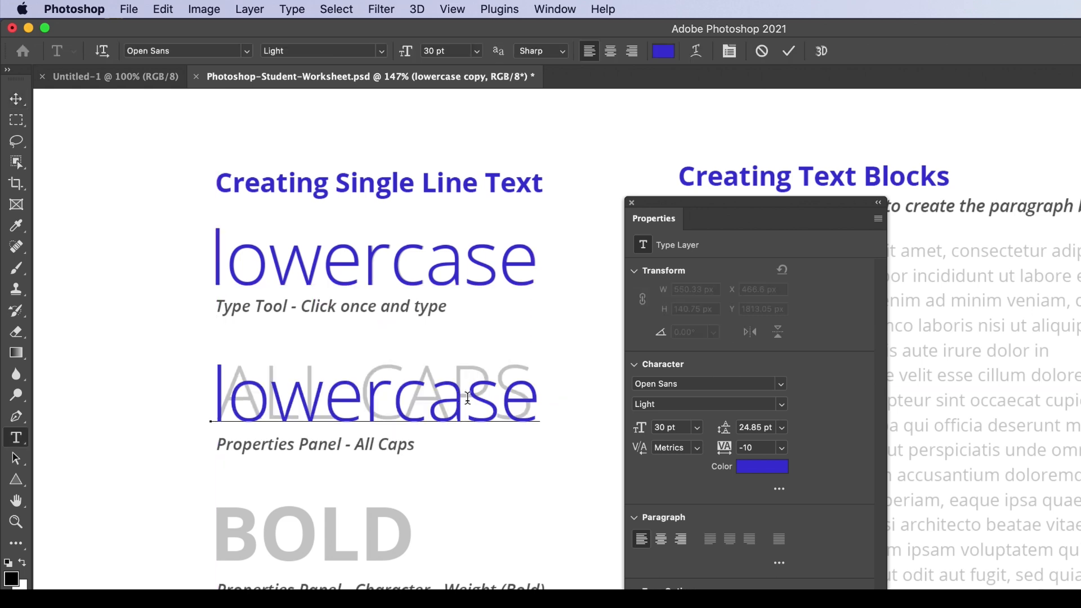
double_click(467, 397)
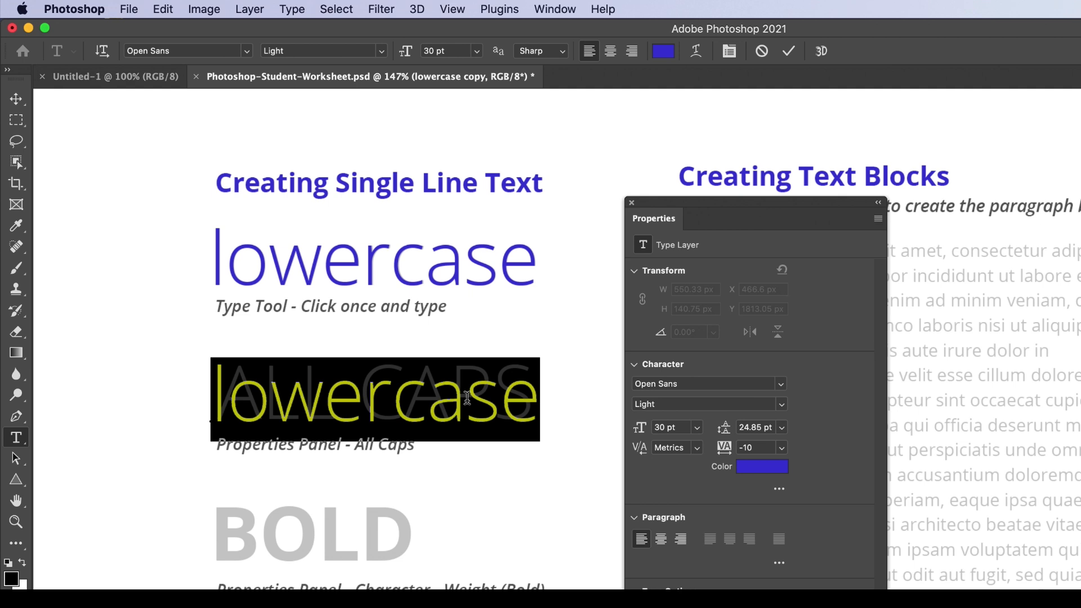
type("LOWE")
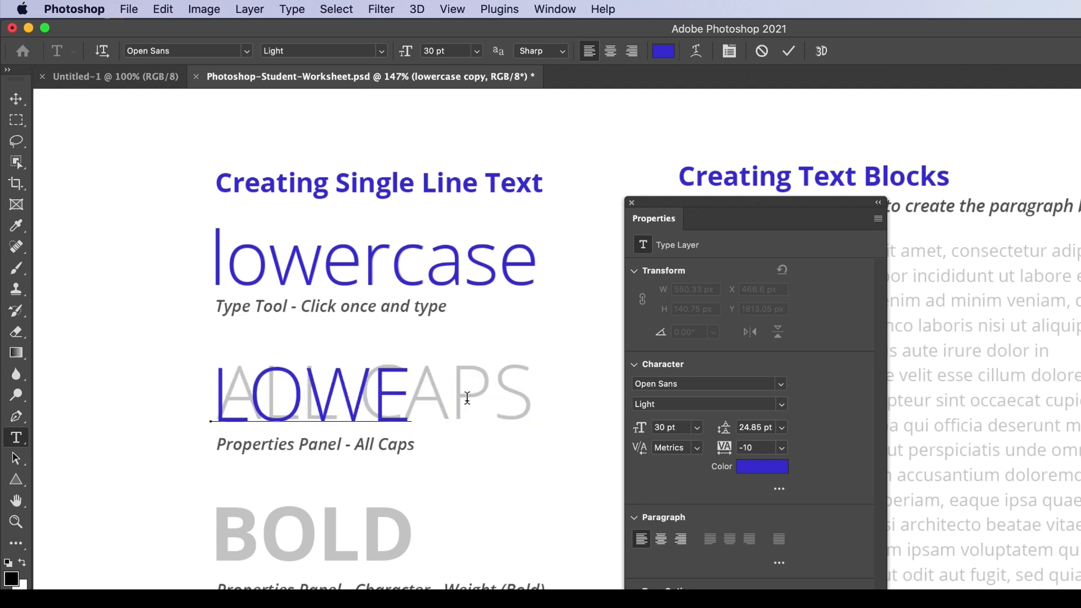
key("BackSpace")
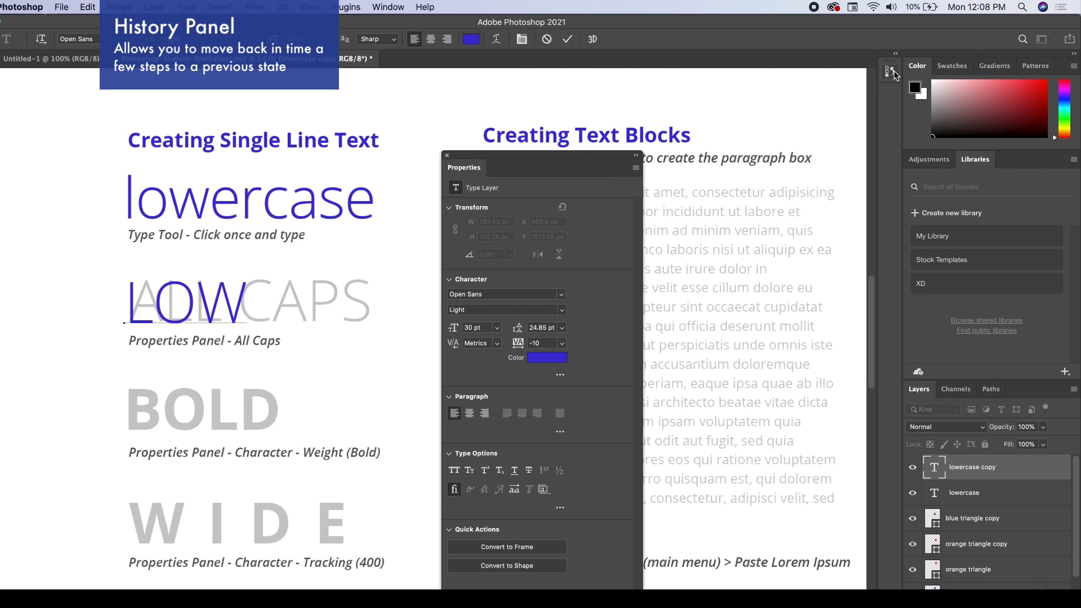
Float the History panel beside the Properties panel and enlarge it to show a long list of states.
left_click_drag(893, 74, 664, 112)
left_click(729, 124)
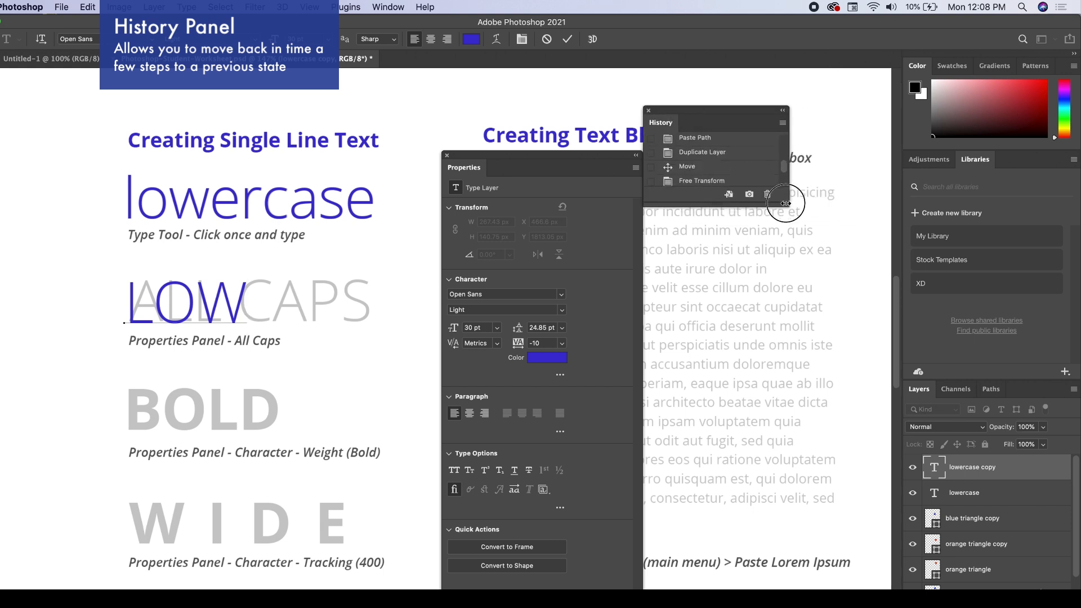
left_click_drag(847, 191, 870, 589)
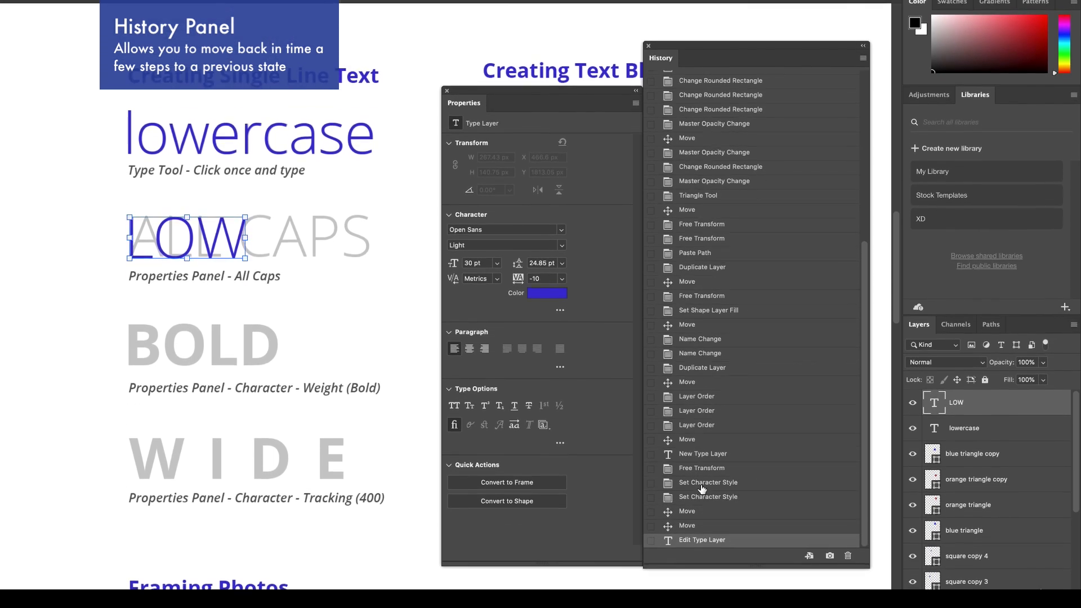
Practise going back through the history to the last Set Character Style, ending on the last Move state before the text edit.
left_click(693, 562)
left_click(700, 492)
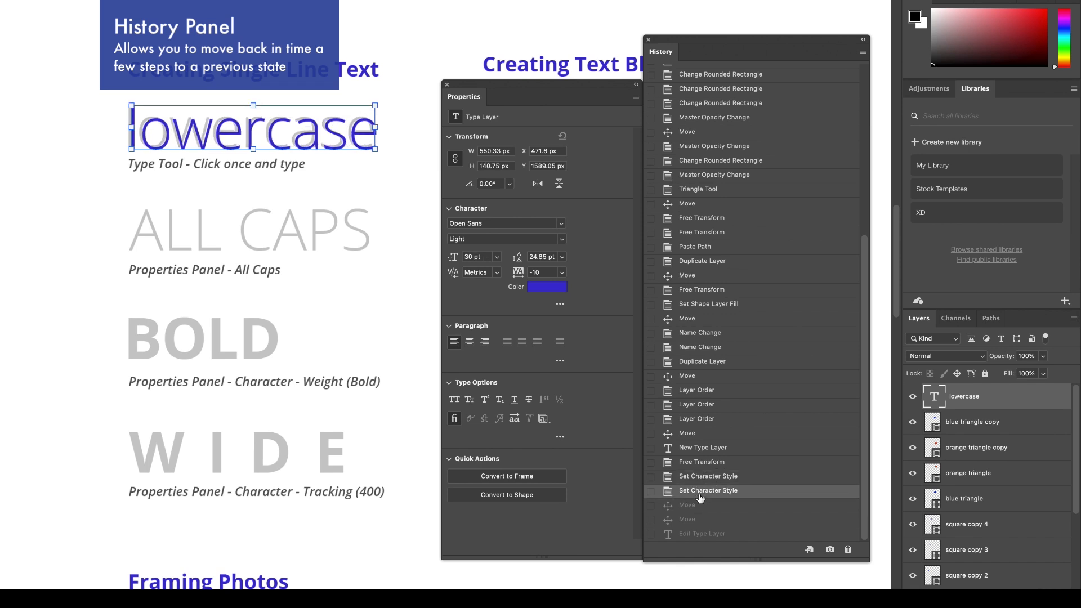
left_click(695, 508)
left_click(697, 520)
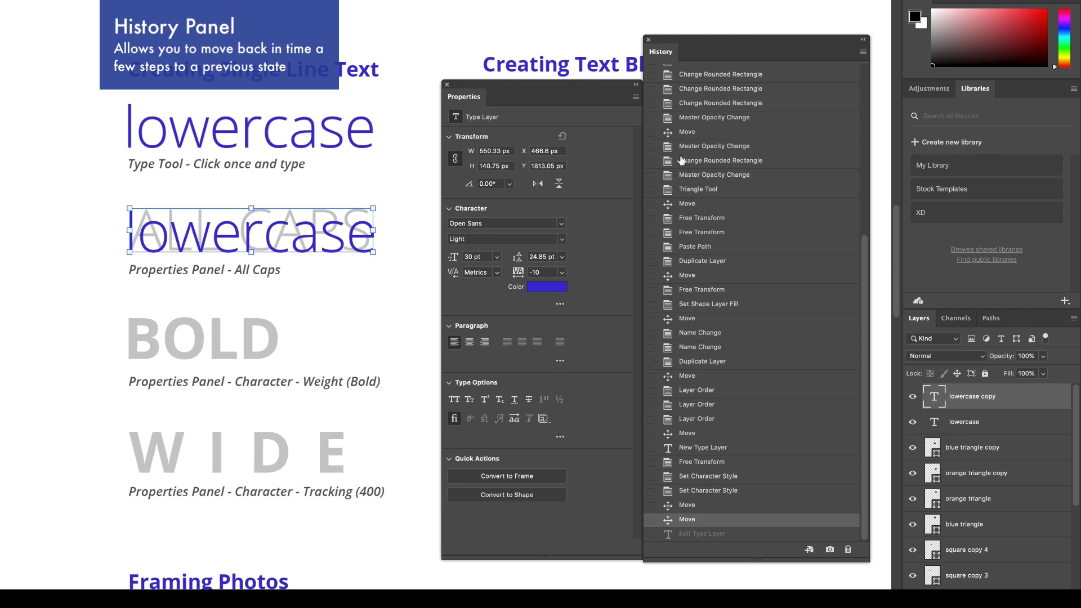
Dock the History panel alongside the Adjustments and Libraries panels.
left_click_drag(671, 43, 1024, 95)
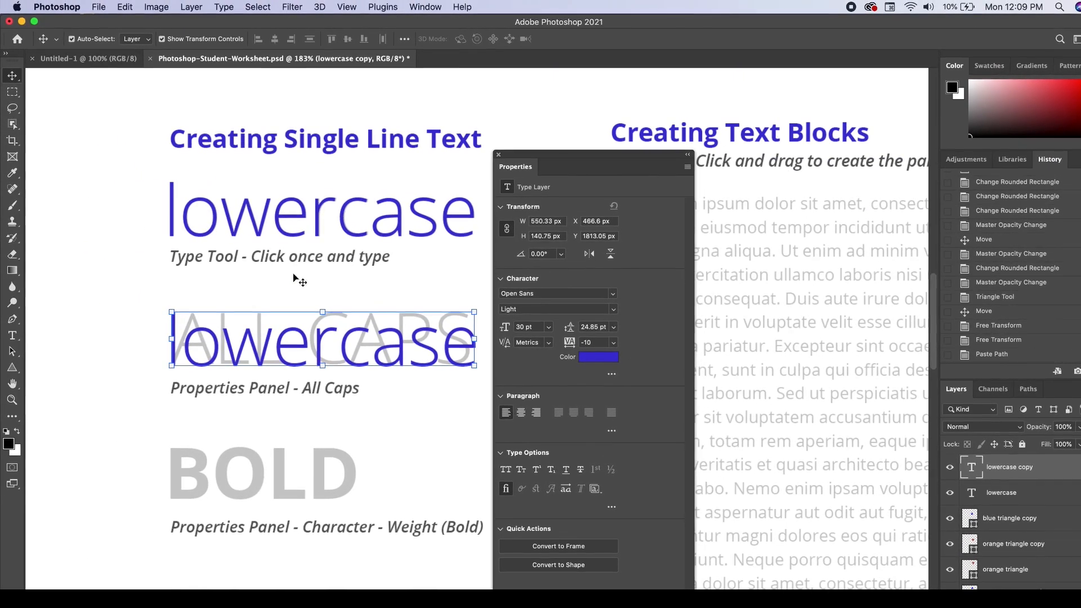
scroll(346, 329, "up", 3)
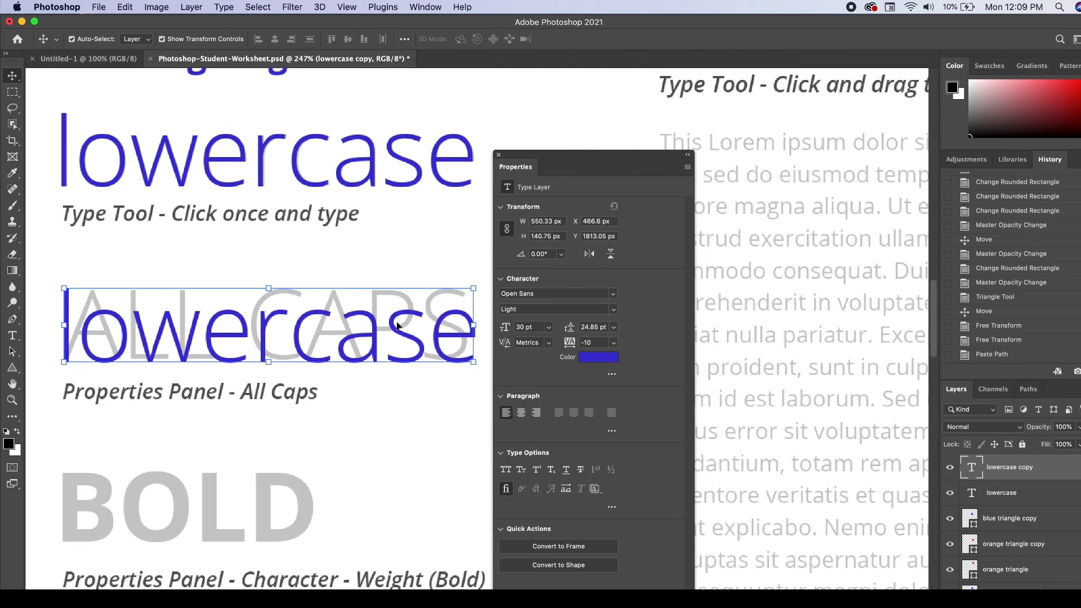
Apply All Caps to the duplicated lowercase text, move the Properties panel clear of it, and replace the text with "ALL CAPS".
left_click(508, 476)
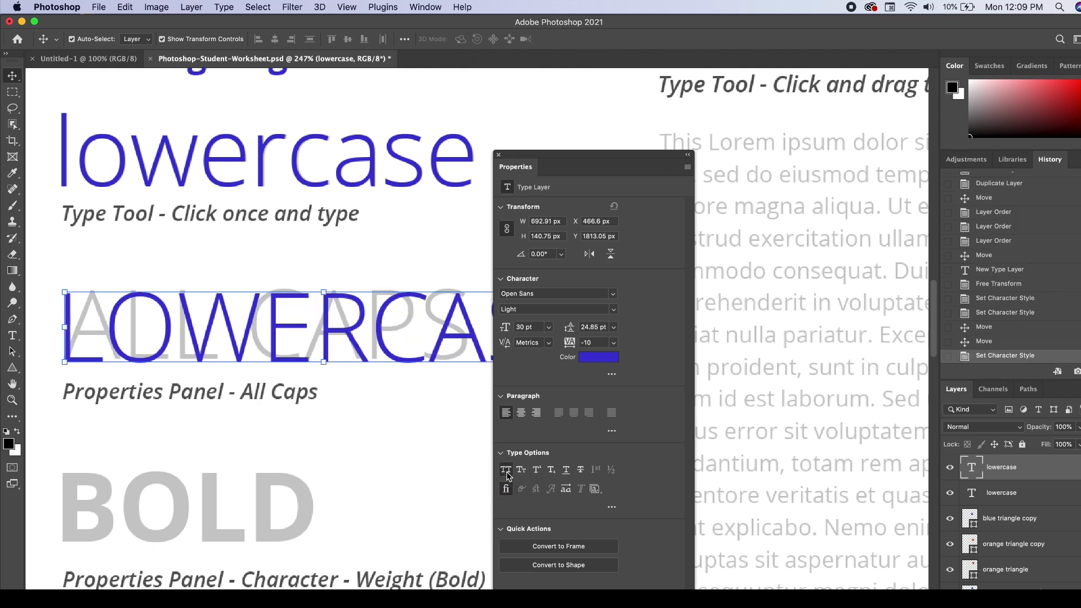
left_click_drag(548, 158, 696, 152)
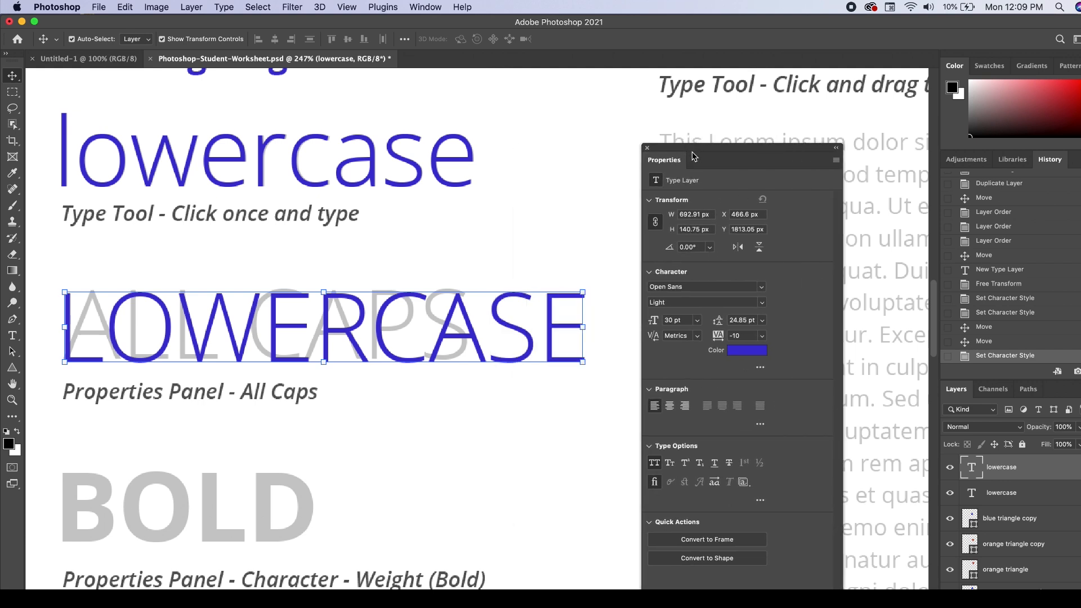
double_click(408, 313)
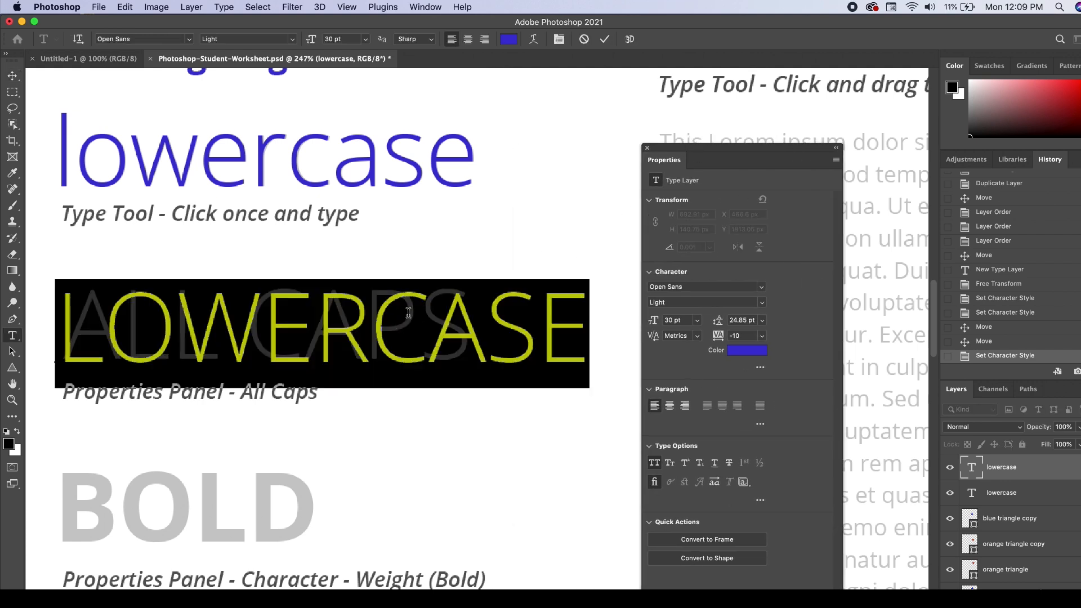
type("ALL CAPS")
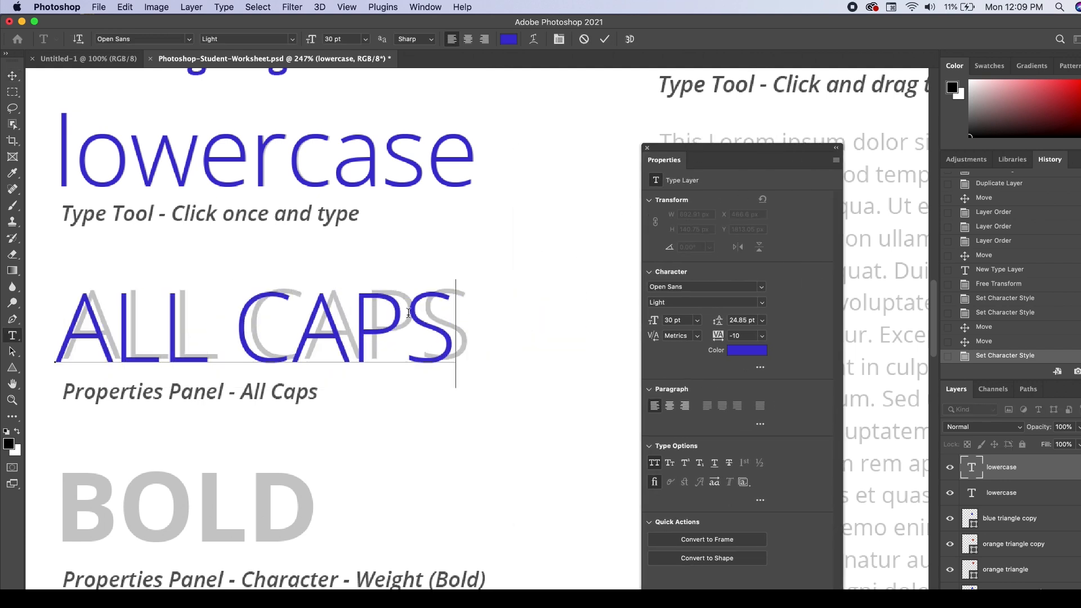
Toggle the All Caps option off and on repeatedly for the "ALL CAPS" text, ending with it on.
left_click(653, 465)
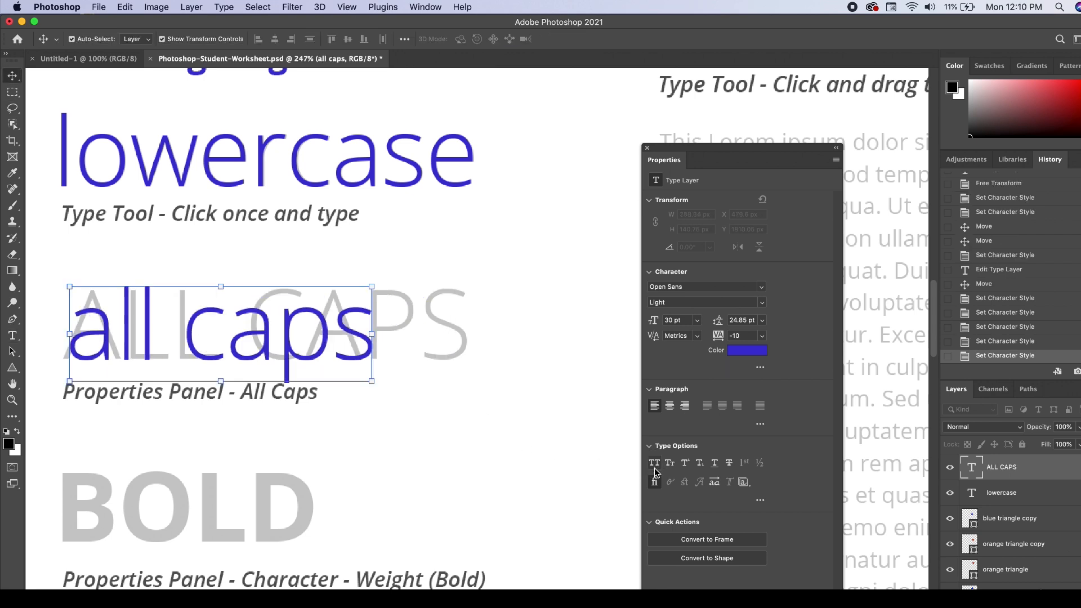
left_click(656, 466)
left_click(655, 464)
left_click(655, 464)
left_click(655, 464)
left_click(655, 464)
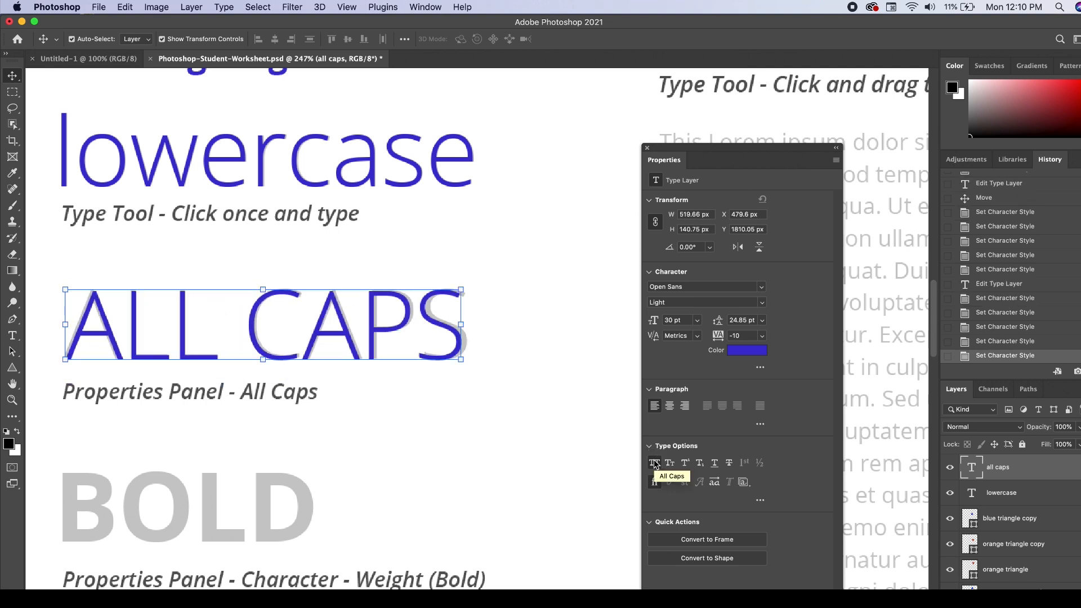
left_click(655, 464)
left_click(654, 464)
Duplicate the "ALL CAPS" text straight down onto the gray BOLD placeholder and replace the copy's text with "BOLD".
scroll(449, 434, "down", 3)
scroll(450, 435, "left", 2)
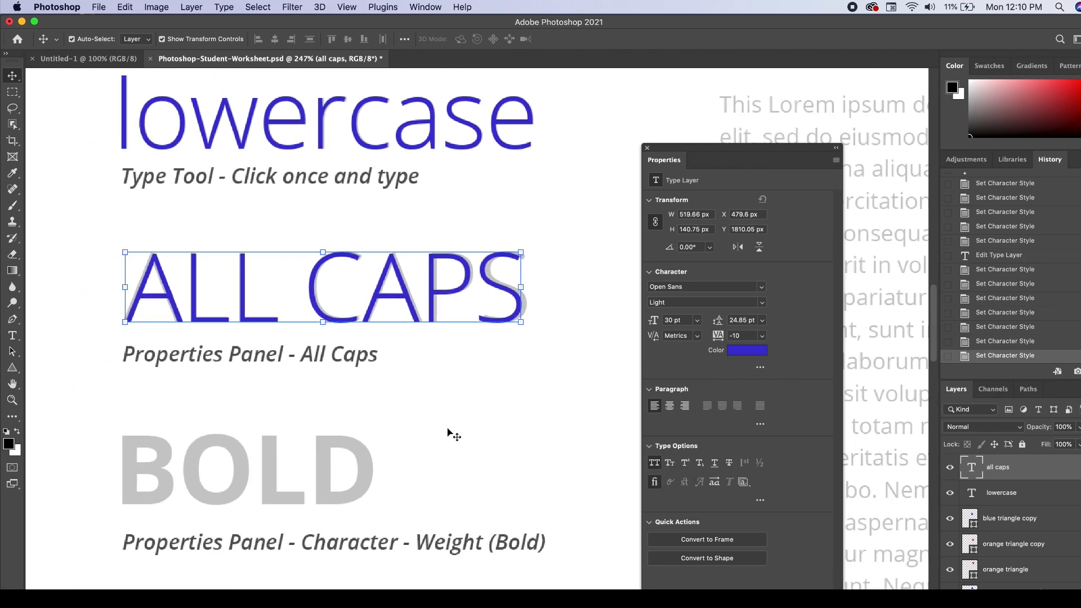
scroll(450, 435, "down", 2)
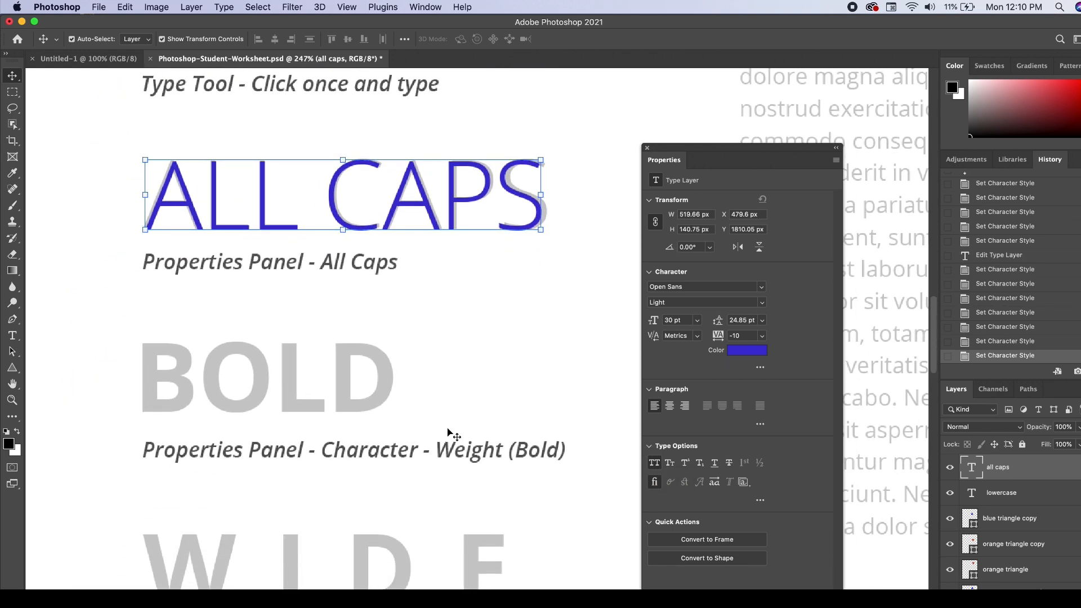
left_click_drag(429, 211, 424, 390)
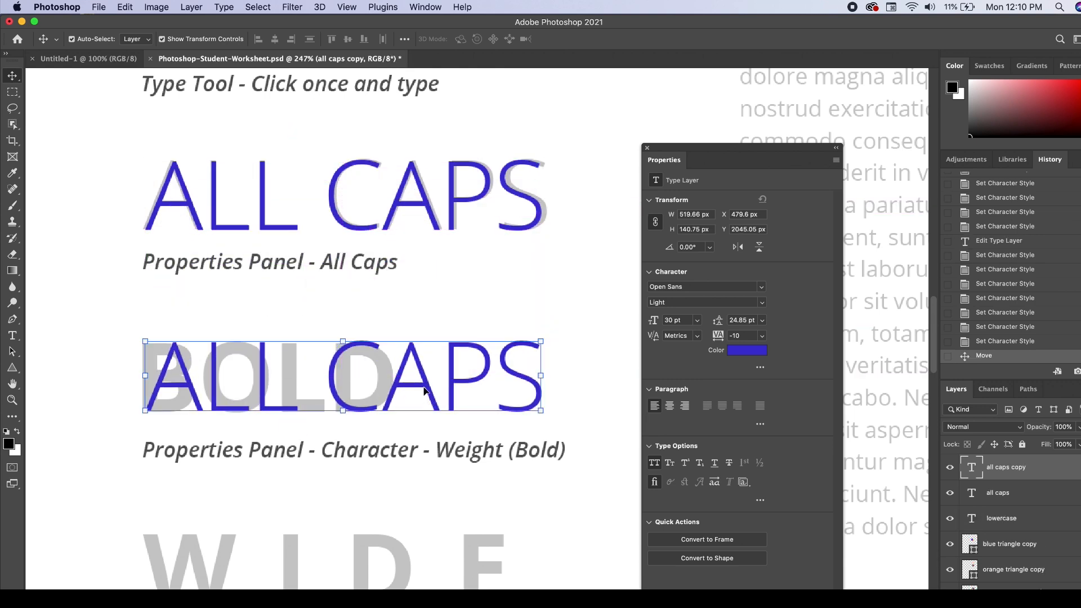
double_click(424, 391)
type("BOLD")
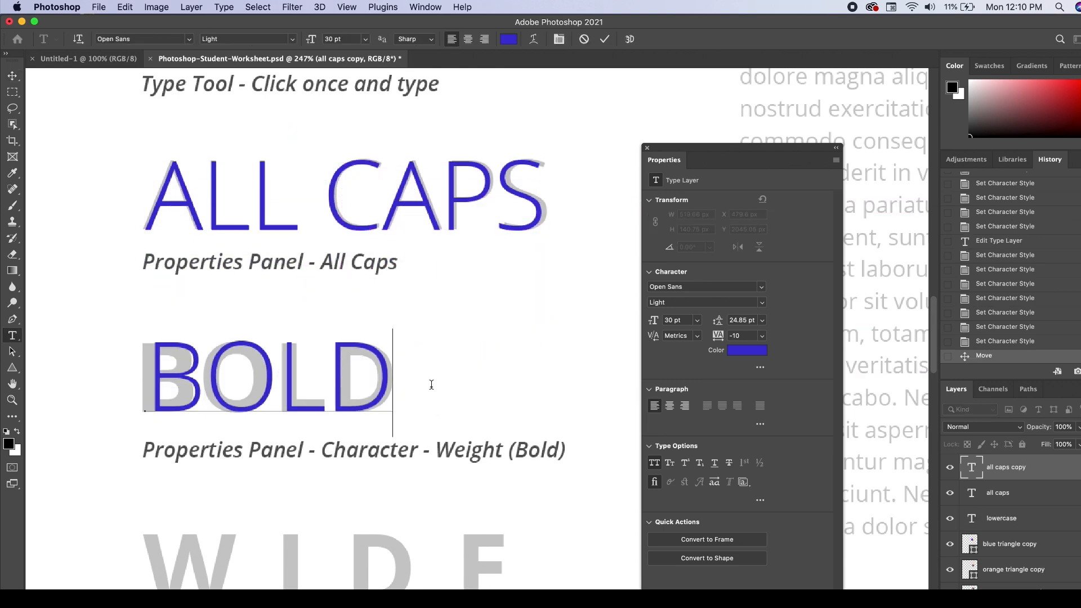
Select the whole word "BOLD" and set its font weight to Bold.
double_click(347, 367)
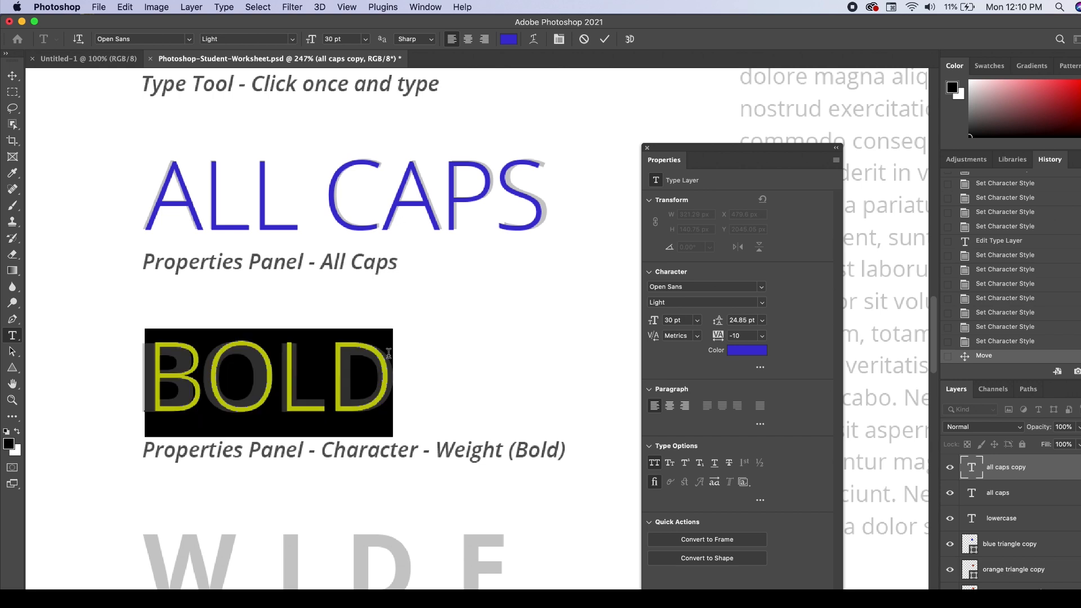
left_click(762, 303)
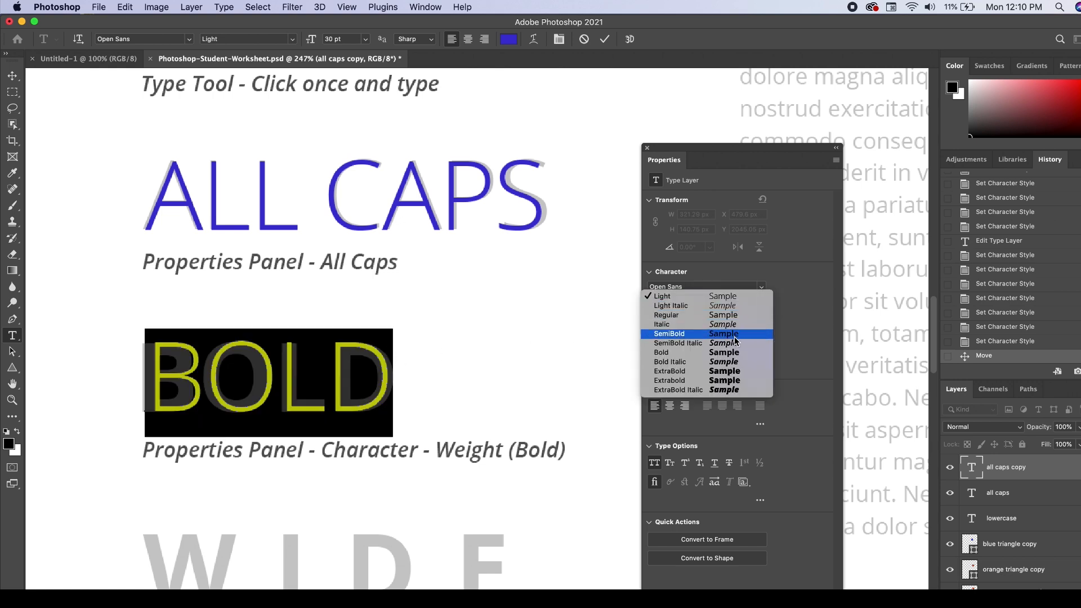
left_click(727, 349)
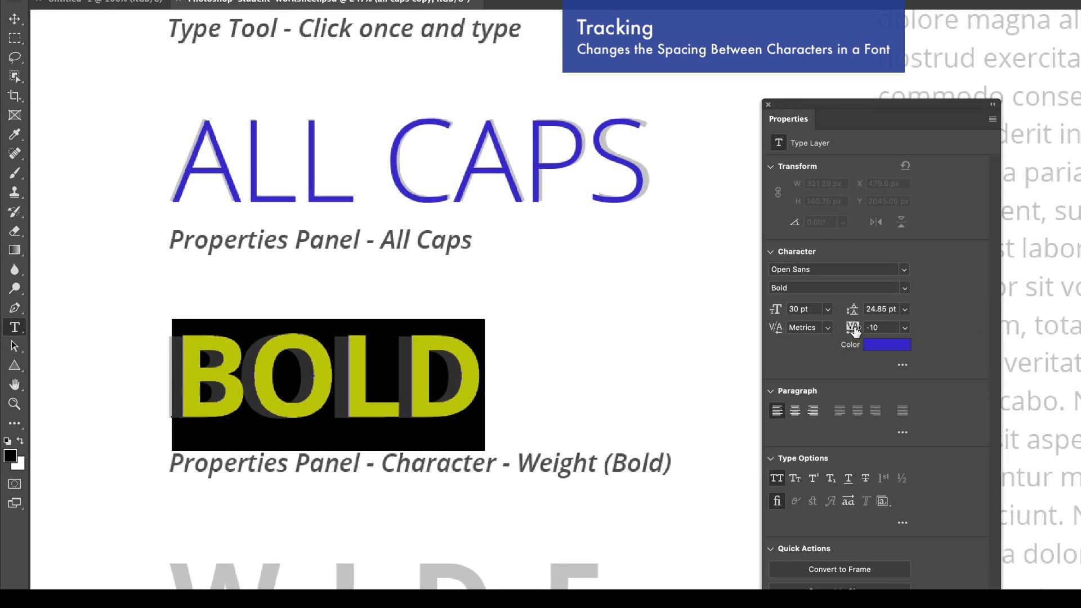
Try preset tracking values of 0, -50, -100, -75 and 200 on the "BOLD" text.
left_click(904, 328)
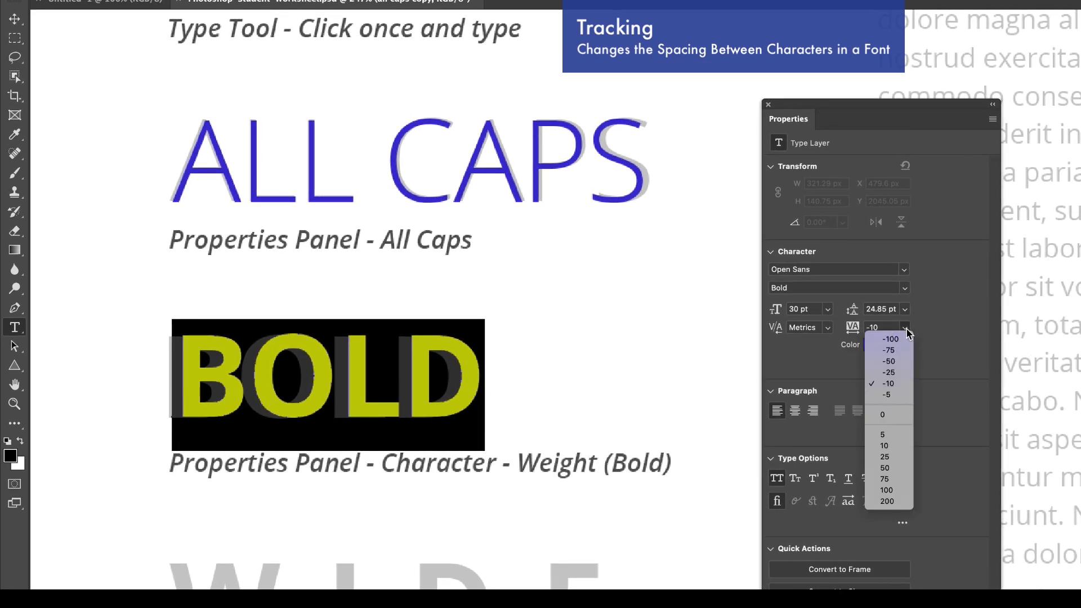
left_click(884, 415)
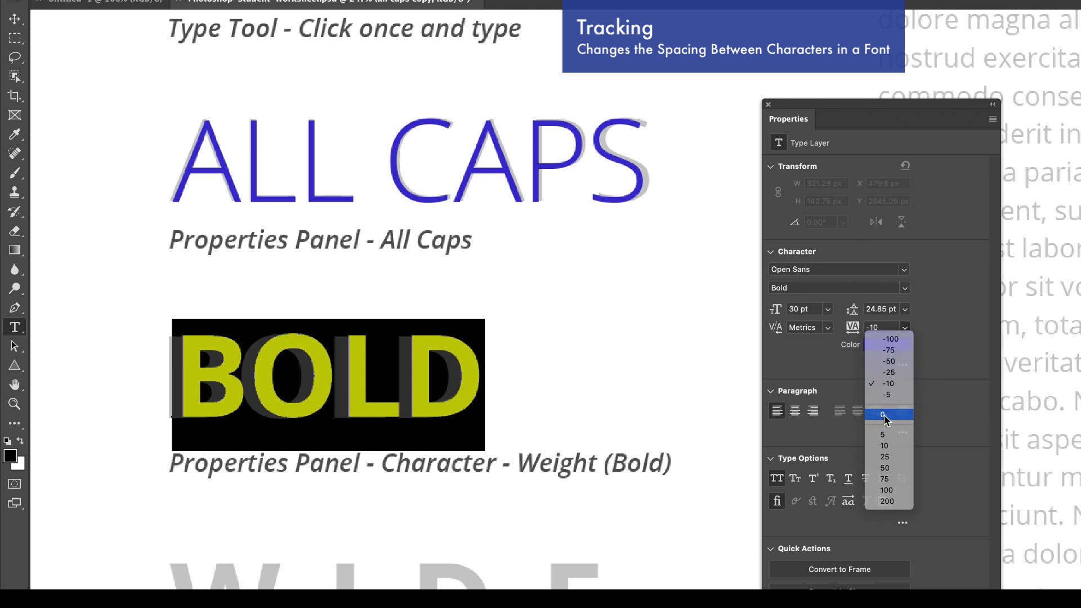
left_click(905, 329)
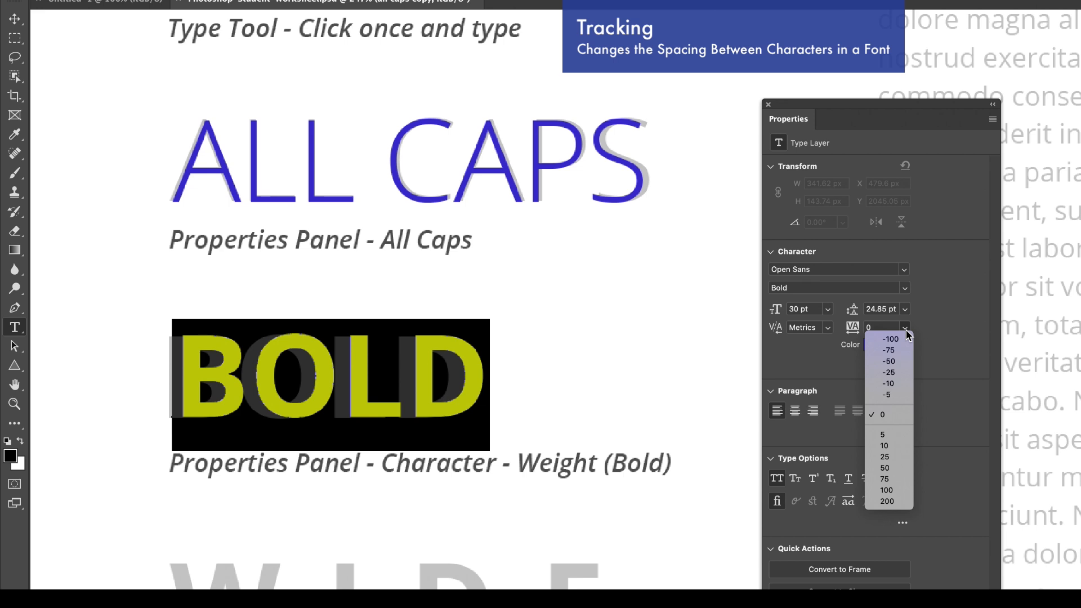
left_click(900, 363)
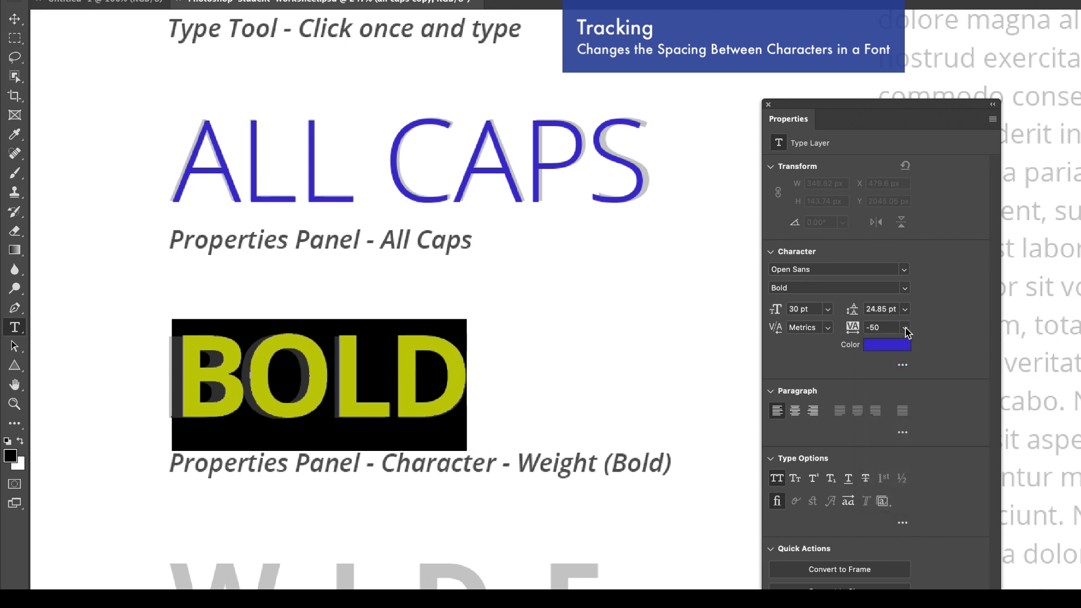
left_click(905, 329)
left_click(900, 340)
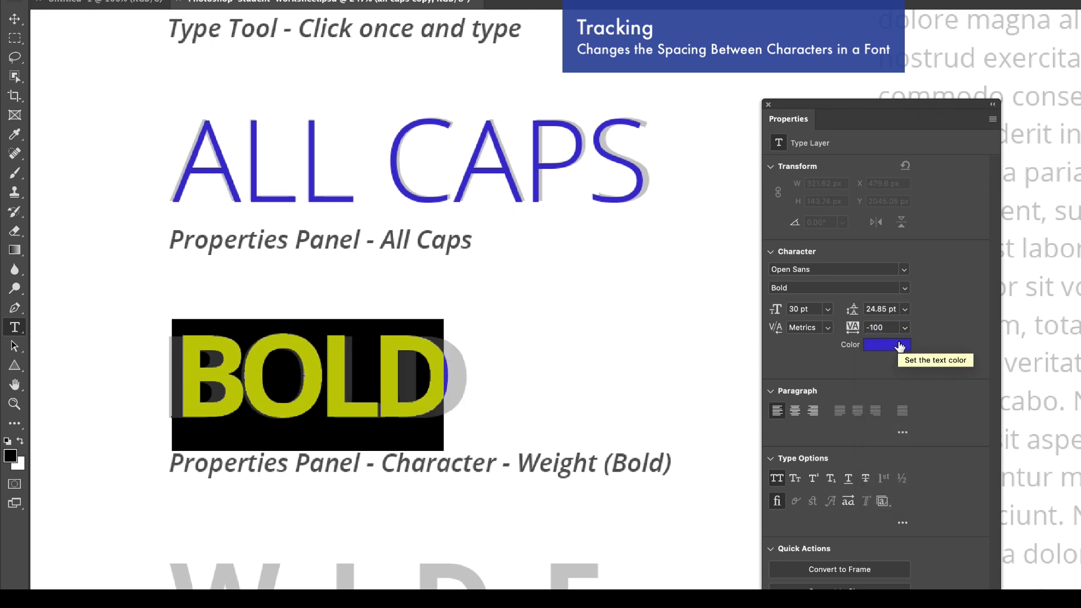
left_click(905, 327)
left_click(901, 350)
left_click(905, 328)
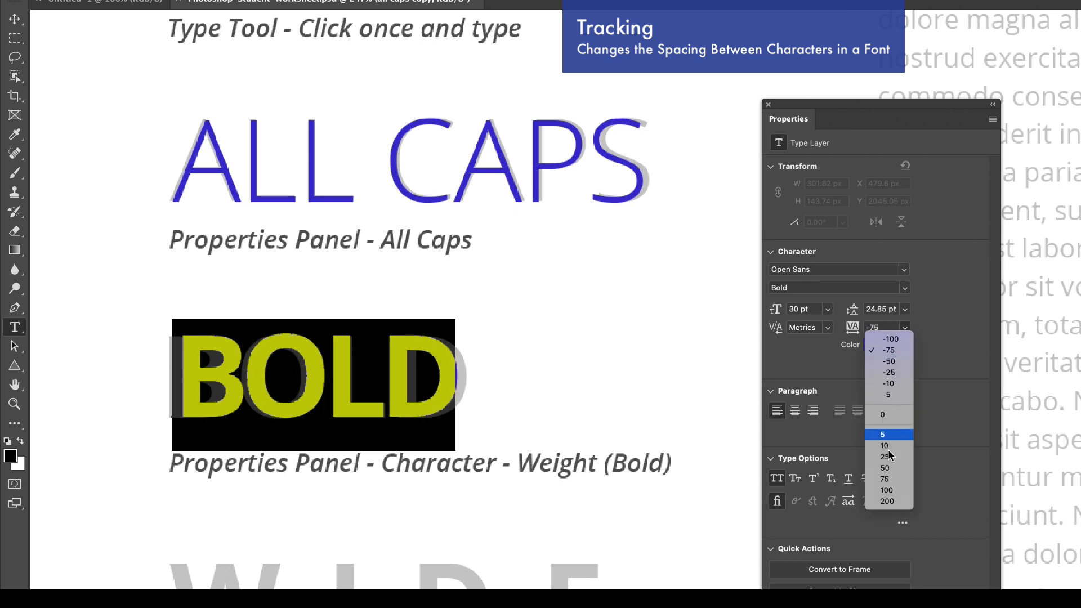
left_click(884, 502)
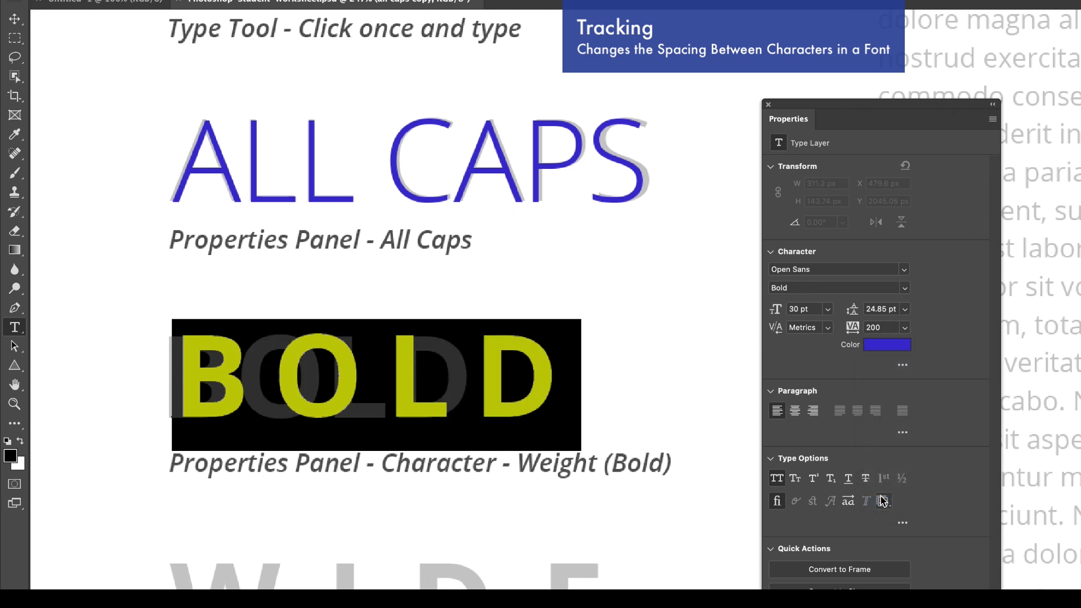
Try a custom tracking value of 800 on the "BOLD" text.
left_click(888, 326)
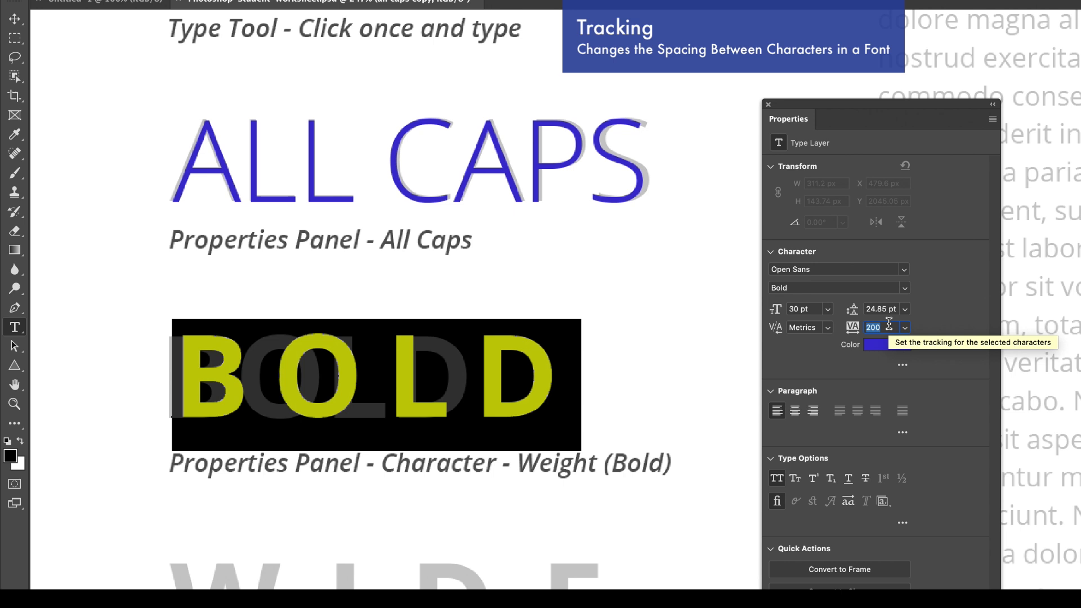
type("800")
key("Return")
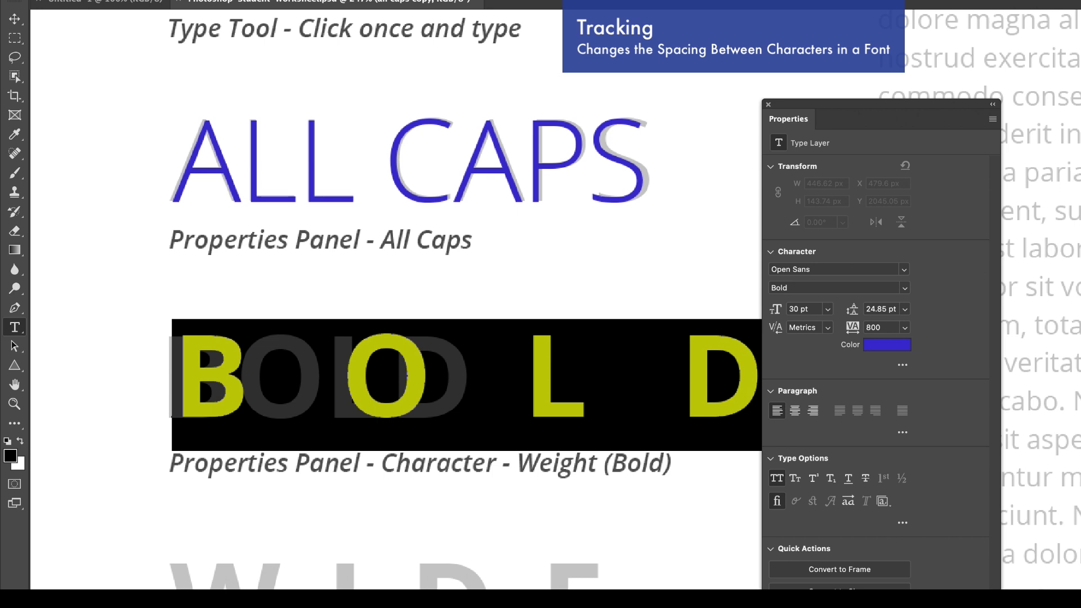
left_click(904, 327)
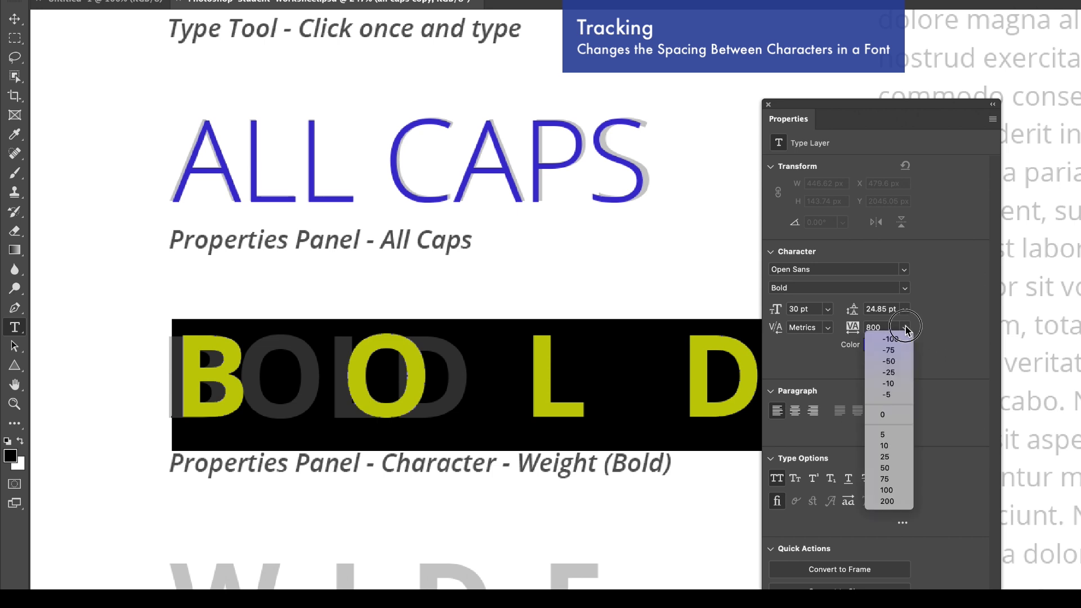
key("Escape")
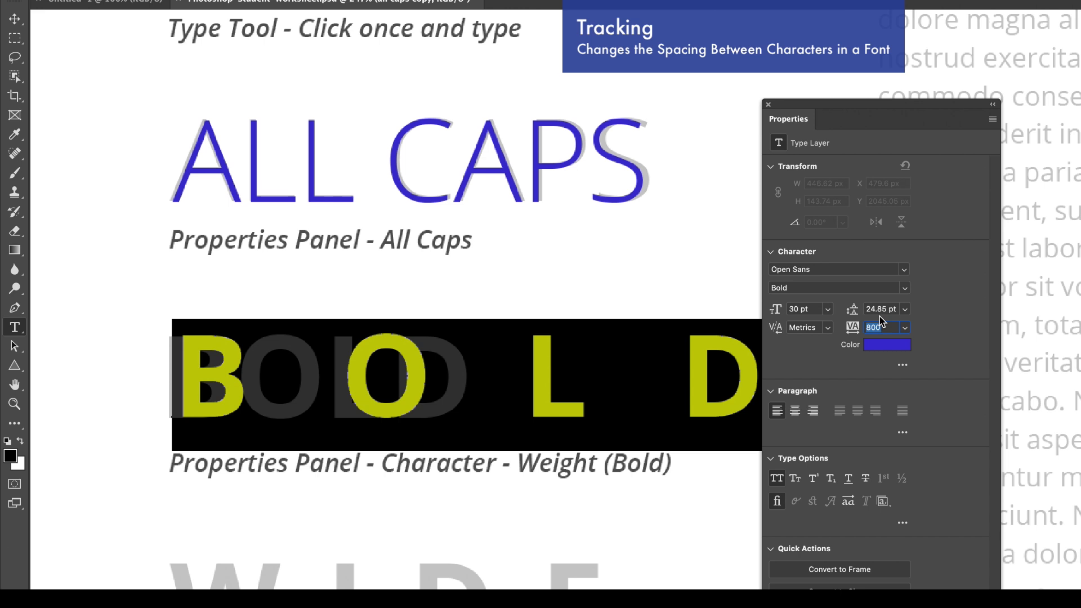
Tighten the tracking of "BOLD" to -100 and then -75, and finish editing the text.
left_click(905, 329)
left_click(897, 340)
left_click(904, 328)
left_click(899, 350)
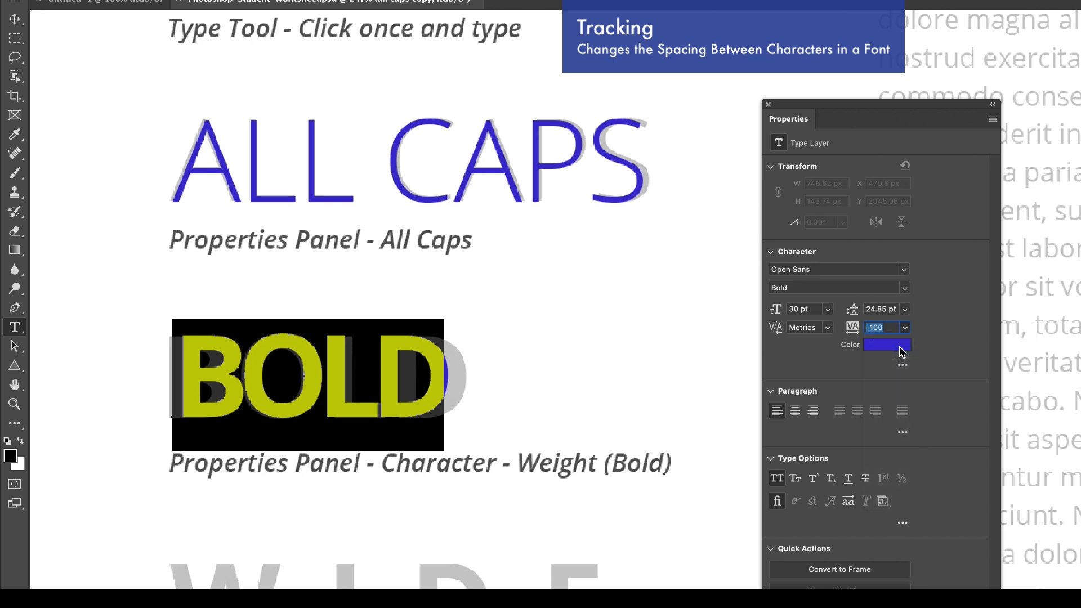
left_click(14, 18)
left_click(89, 109)
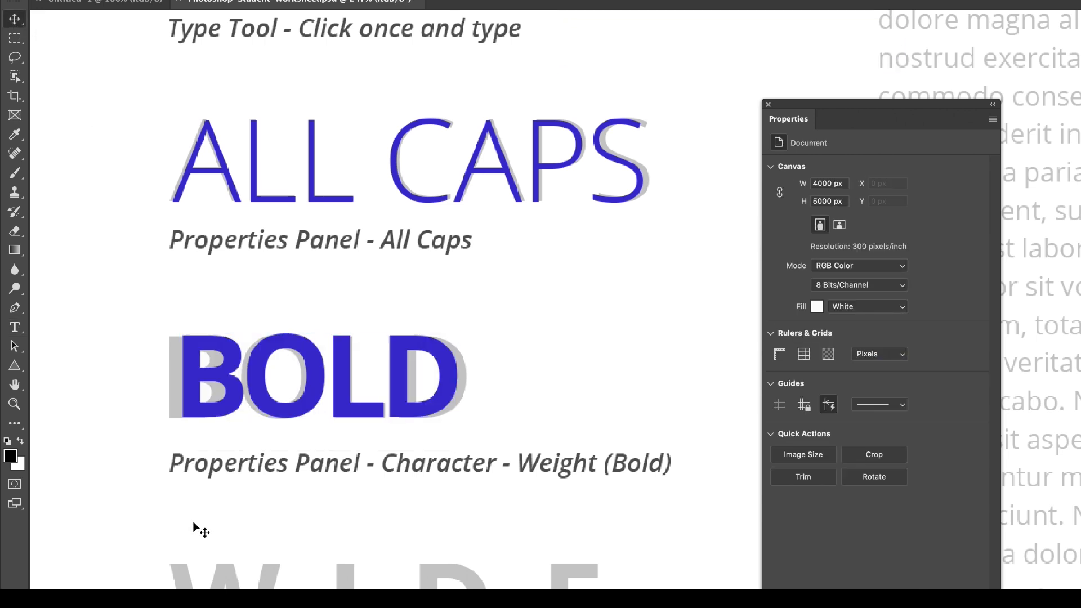
Align the "BOLD" text with the left edge of its gray placeholder and set its tracking to -25.
left_click_drag(254, 375, 235, 377)
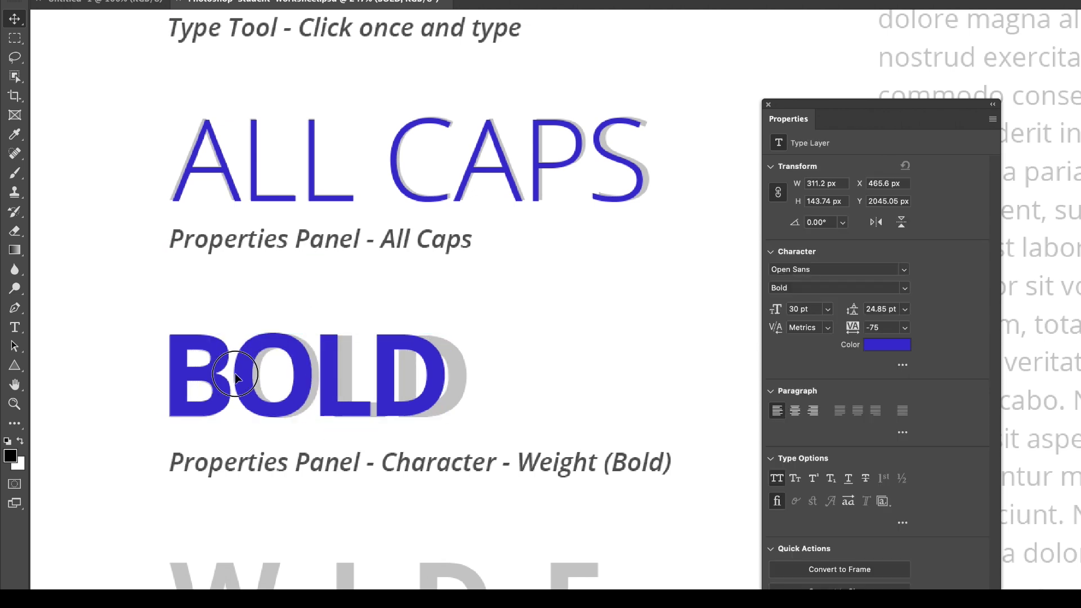
double_click(235, 376)
left_click(904, 327)
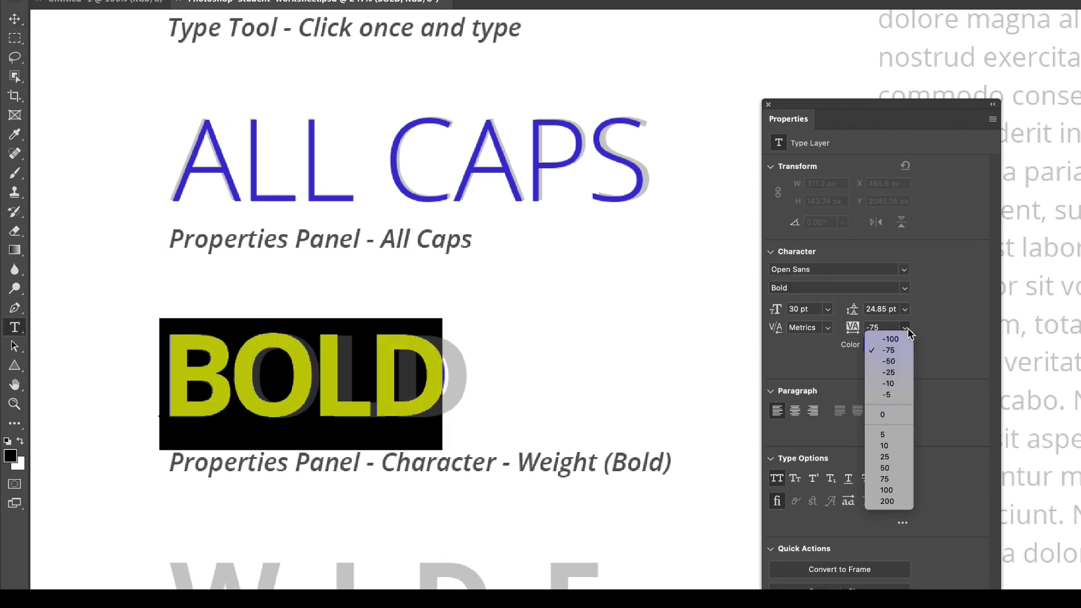
left_click(903, 374)
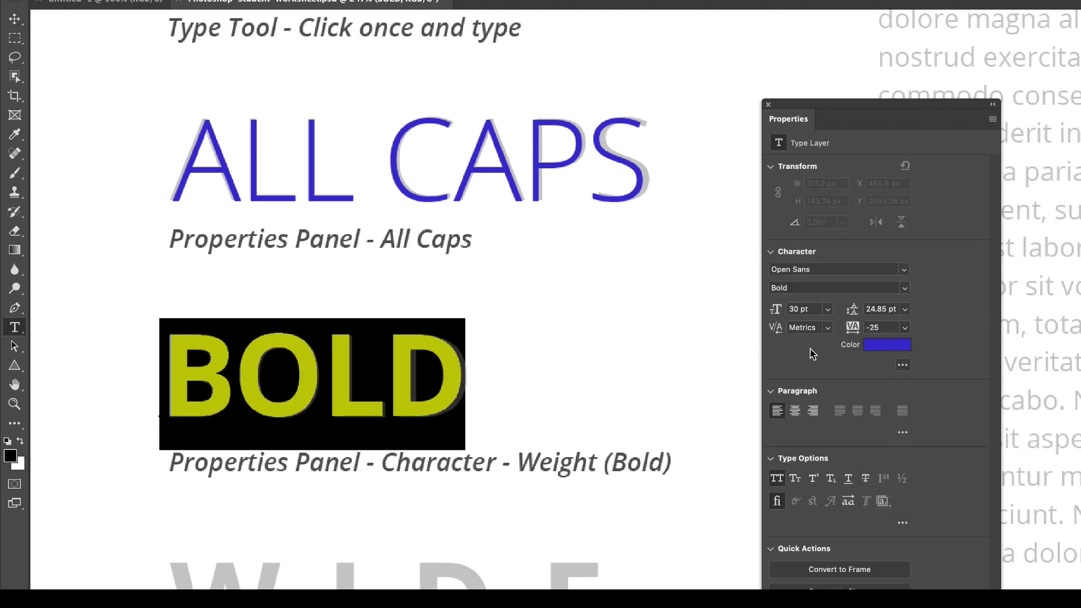
left_click(14, 18)
left_click(268, 305)
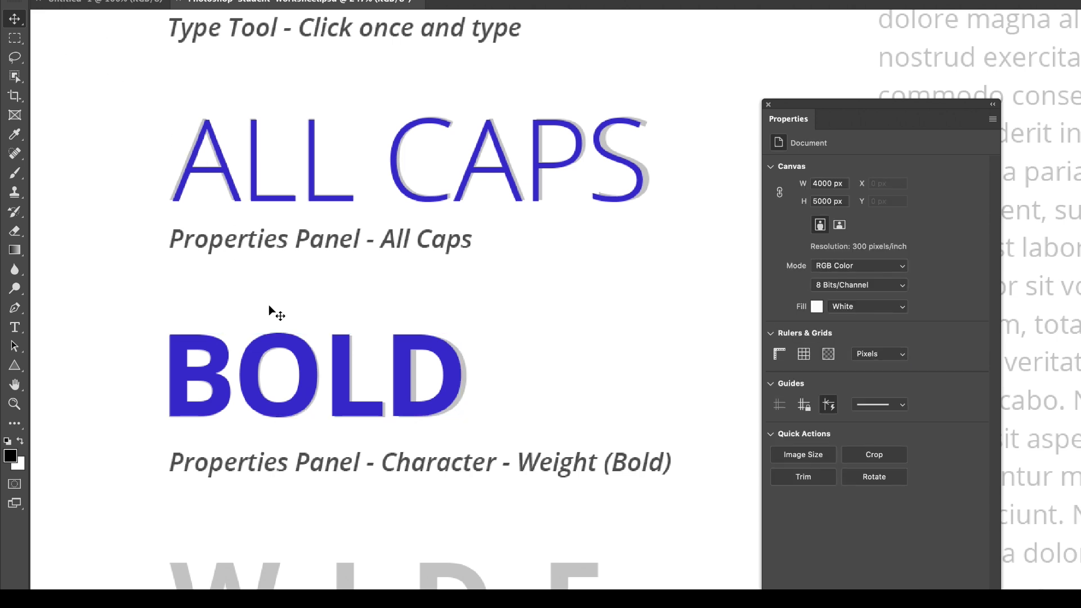
left_click(404, 372)
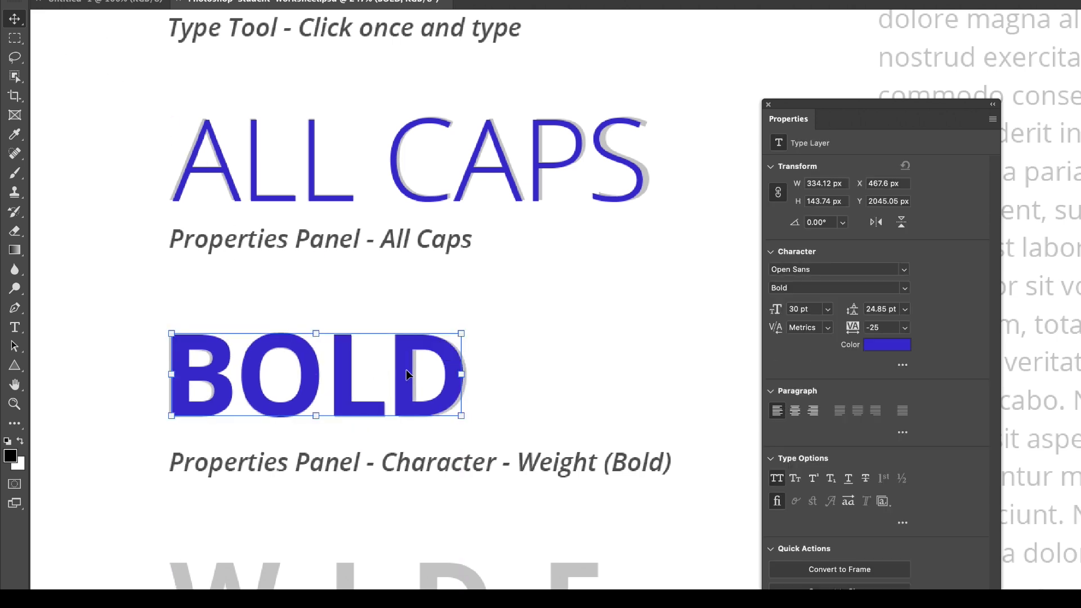
Duplicate the "BOLD" text 248 px straight down onto the gray WIDE placeholder and replace the copy's text with "WIDE".
scroll(425, 398, "down", 5)
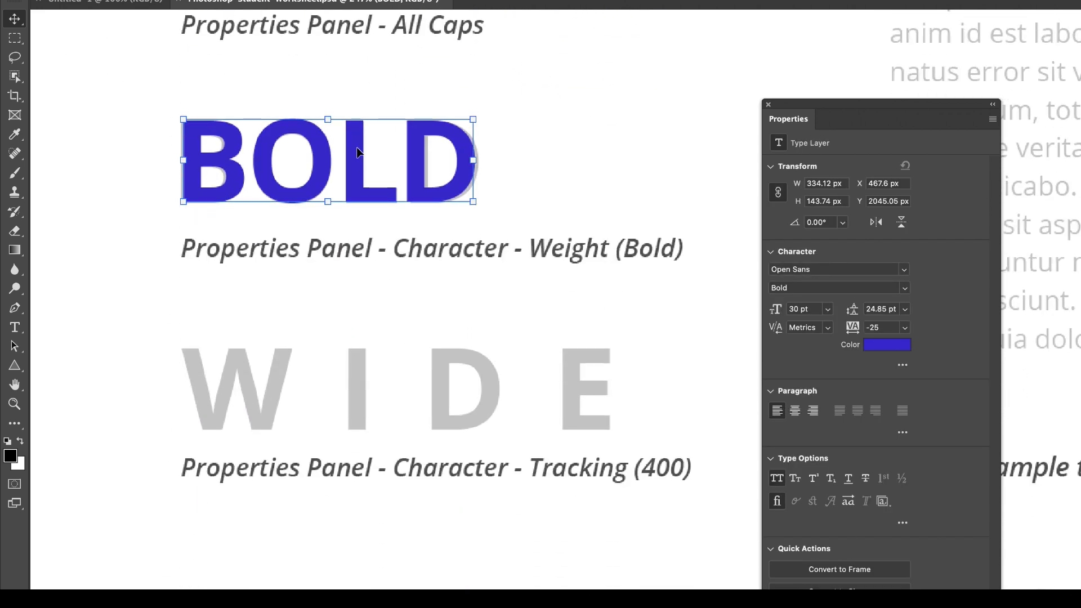
left_click_drag(361, 150, 386, 379)
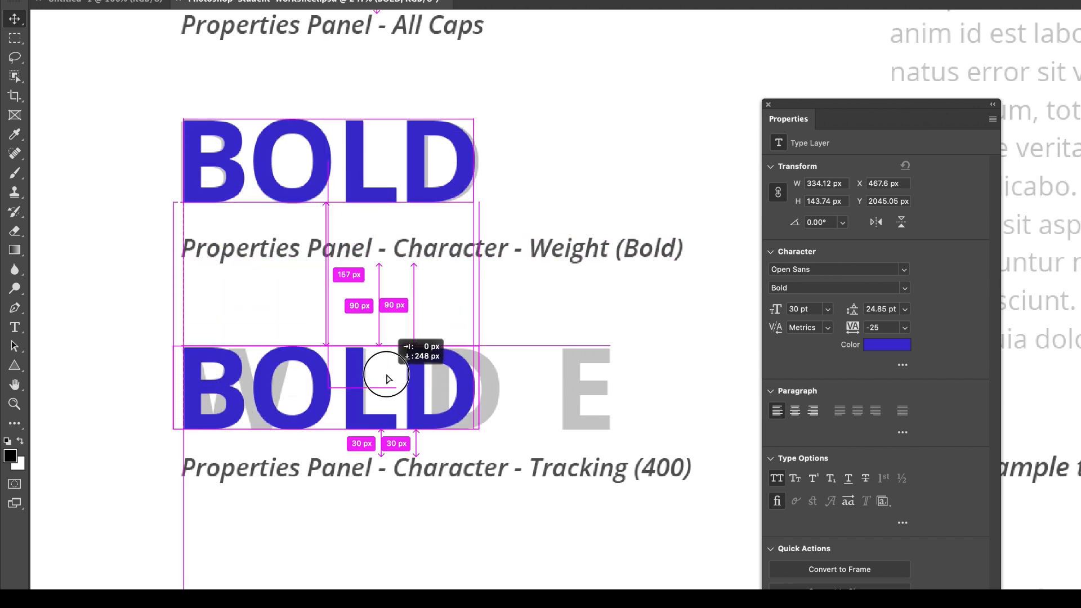
double_click(387, 372)
type("WIDE")
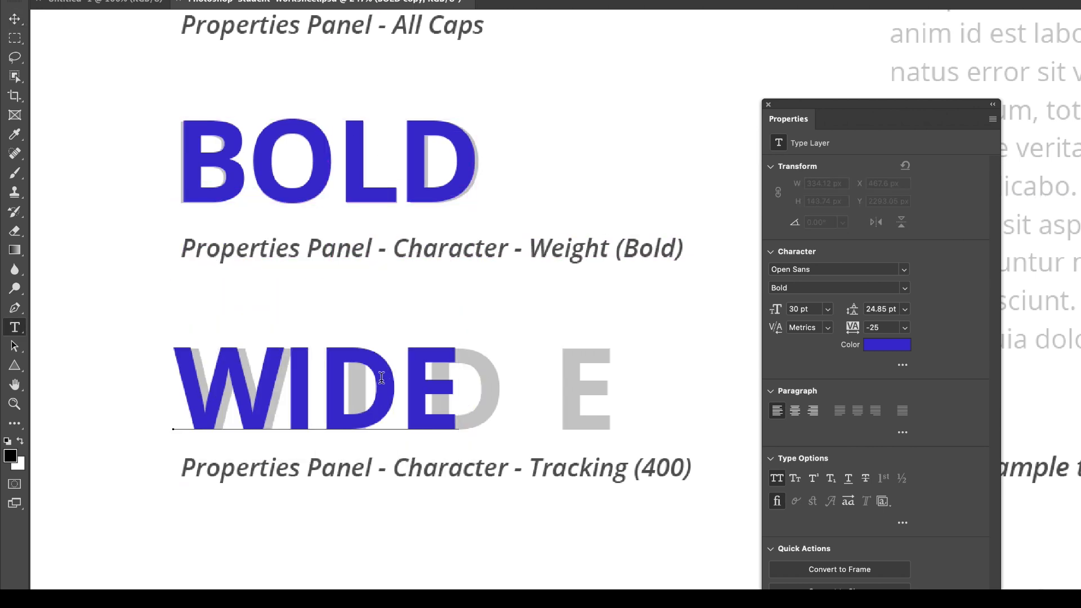
Try a tracking of 100 on the whole "WIDE" text, and set its tracking to the custom value 400.
double_click(382, 377)
left_click(905, 327)
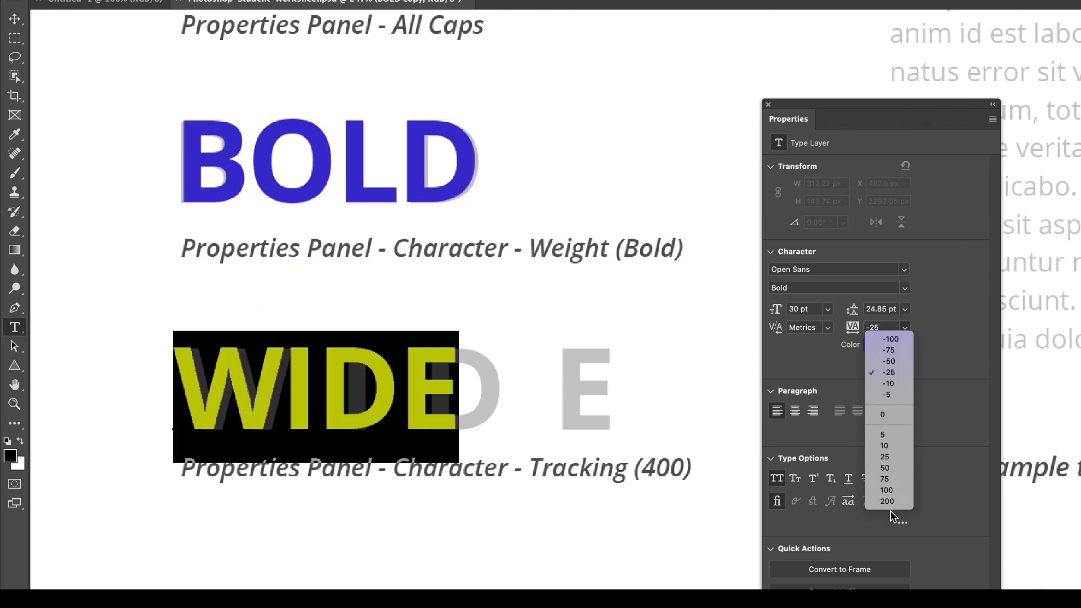
left_click(887, 491)
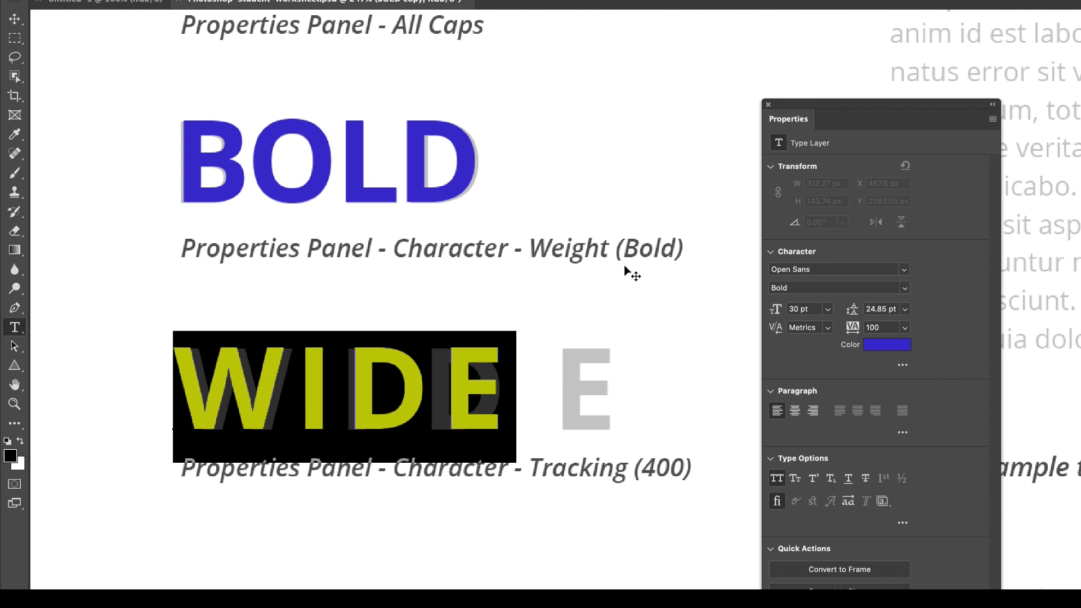
left_click(904, 328)
left_click(887, 490)
left_click(876, 327)
type("400")
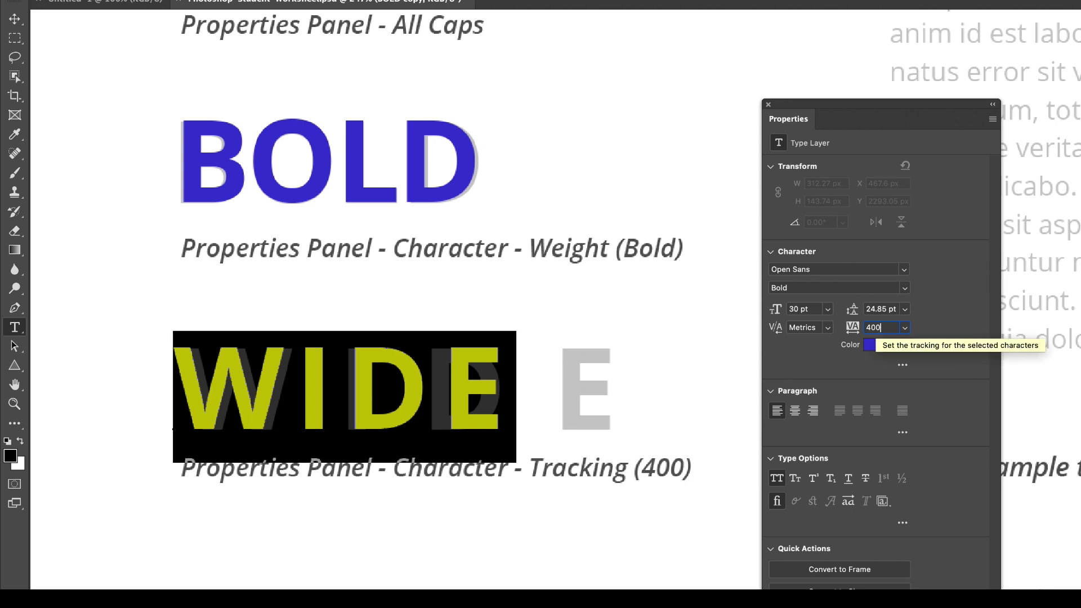
key("Return")
Move the "WIDE" text so it lines up with its gray placeholder.
left_click(15, 19)
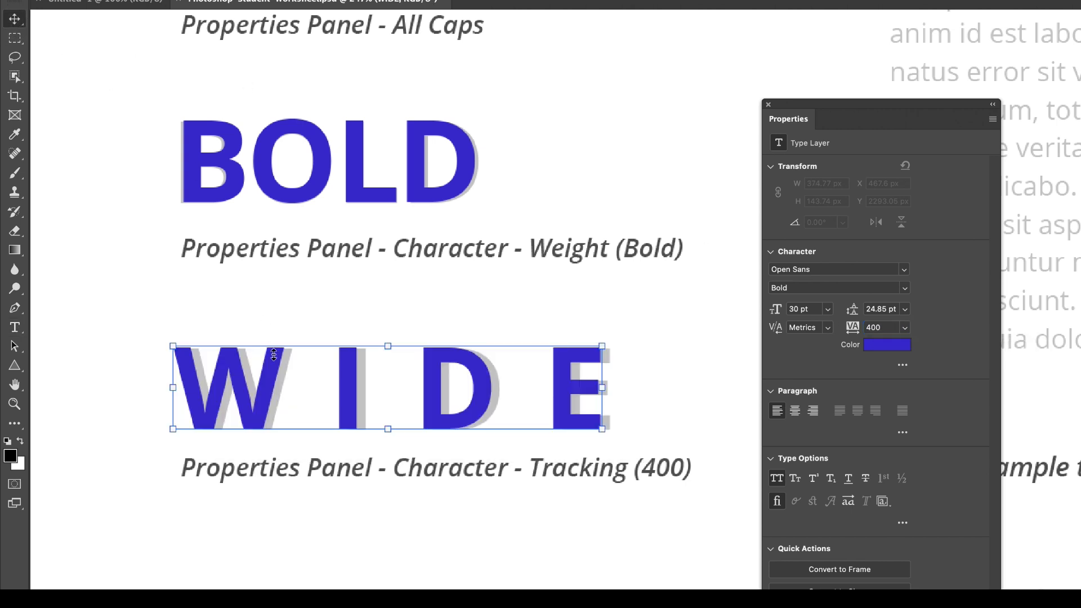
left_click_drag(285, 383, 288, 388)
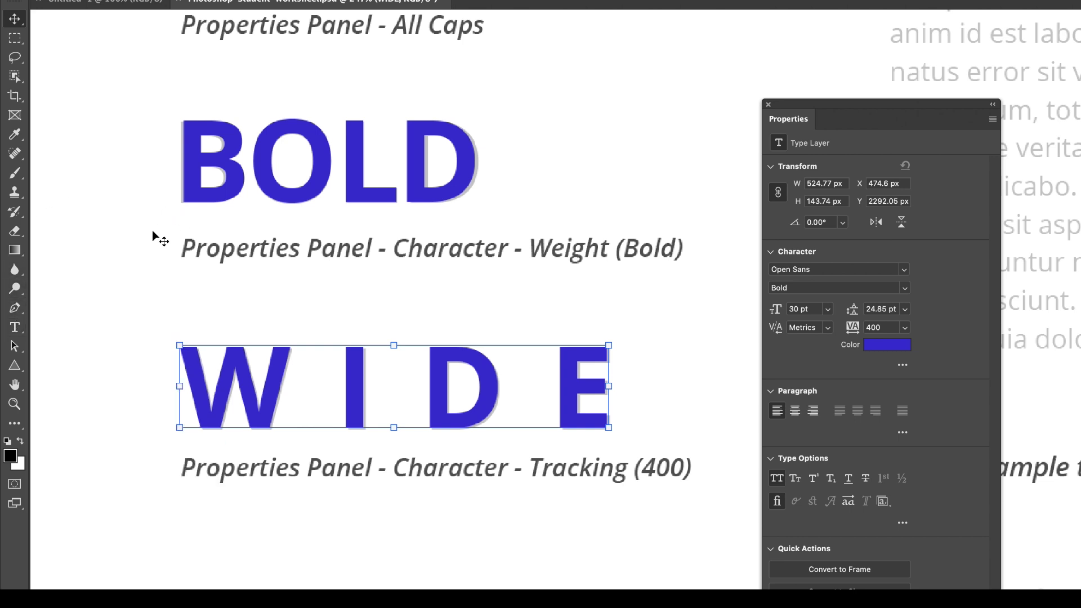
scroll(397, 350, "down", 3)
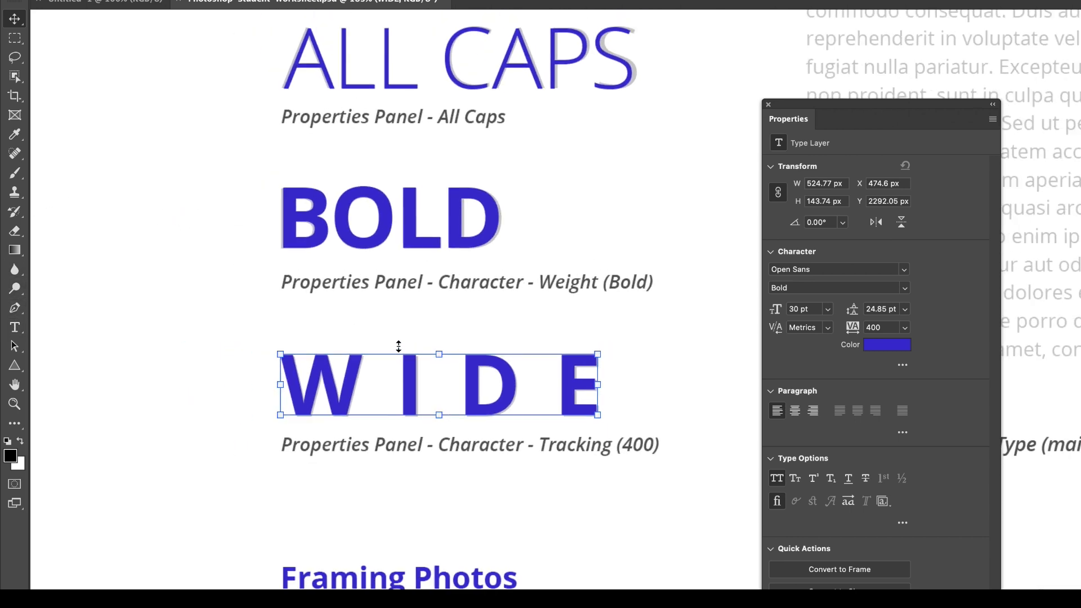
Create a point text reading "I am going to type right here" with tracking 0 over the gray Creating Text Blocks paragraph.
scroll(398, 344, "up", 4)
scroll(397, 343, "right", 5)
scroll(398, 350, "right", 6)
scroll(397, 350, "up", 1)
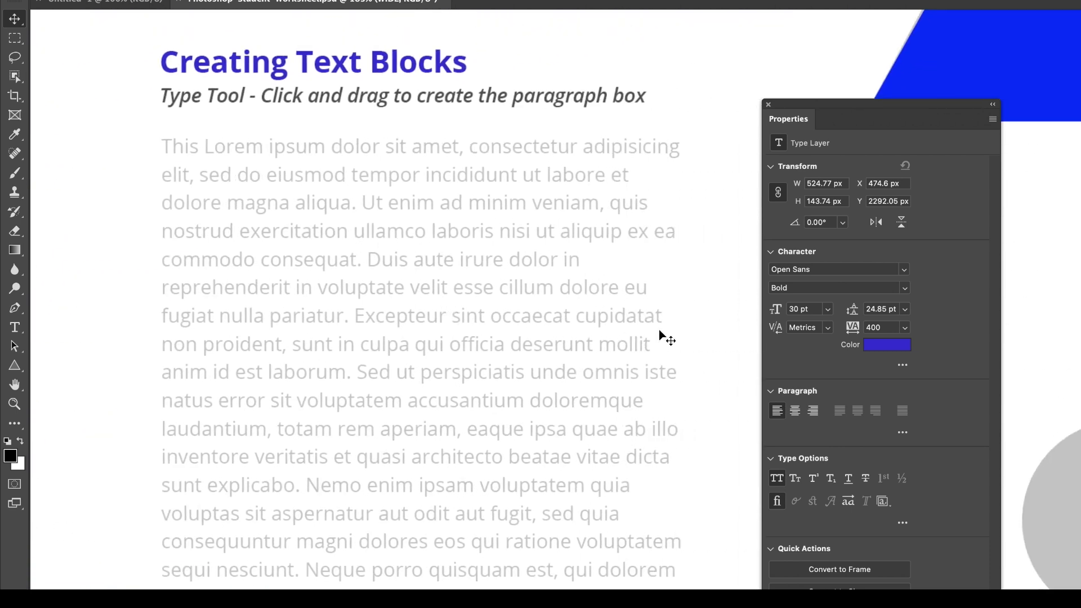
key("t")
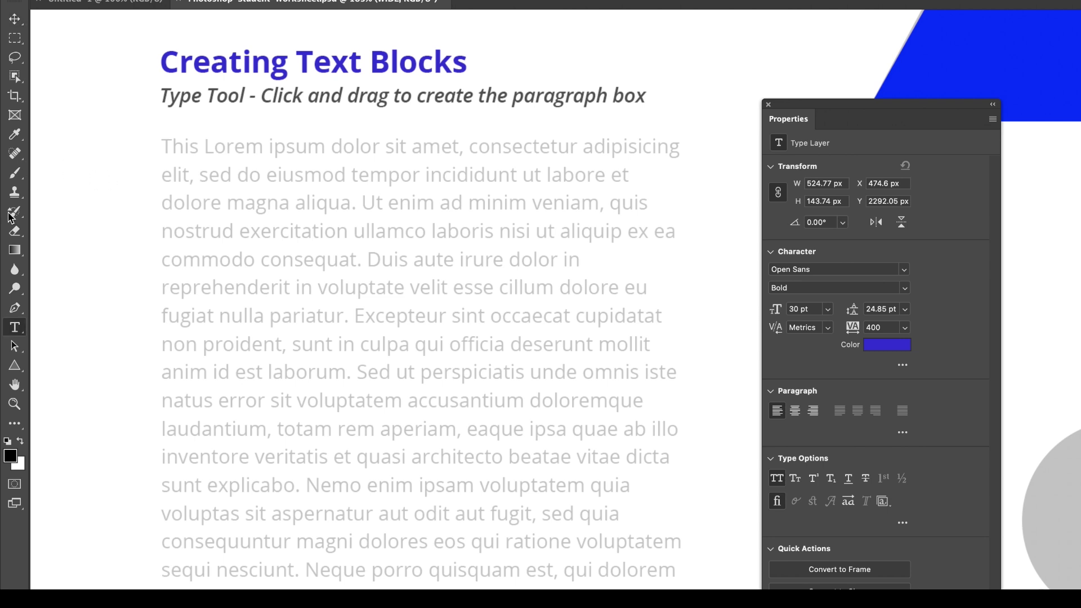
left_click(147, 179)
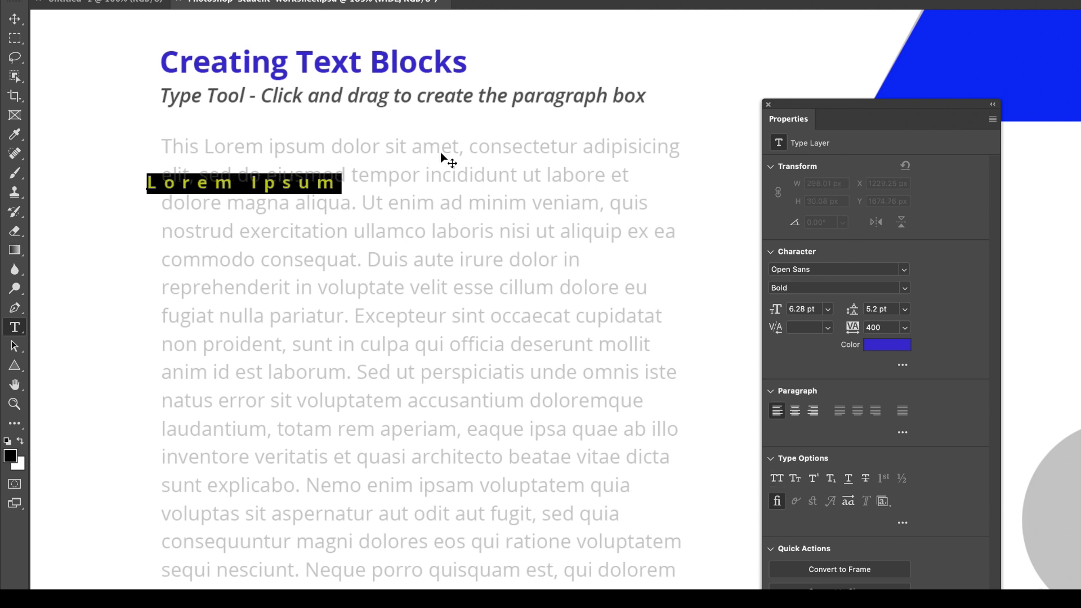
left_click(905, 329)
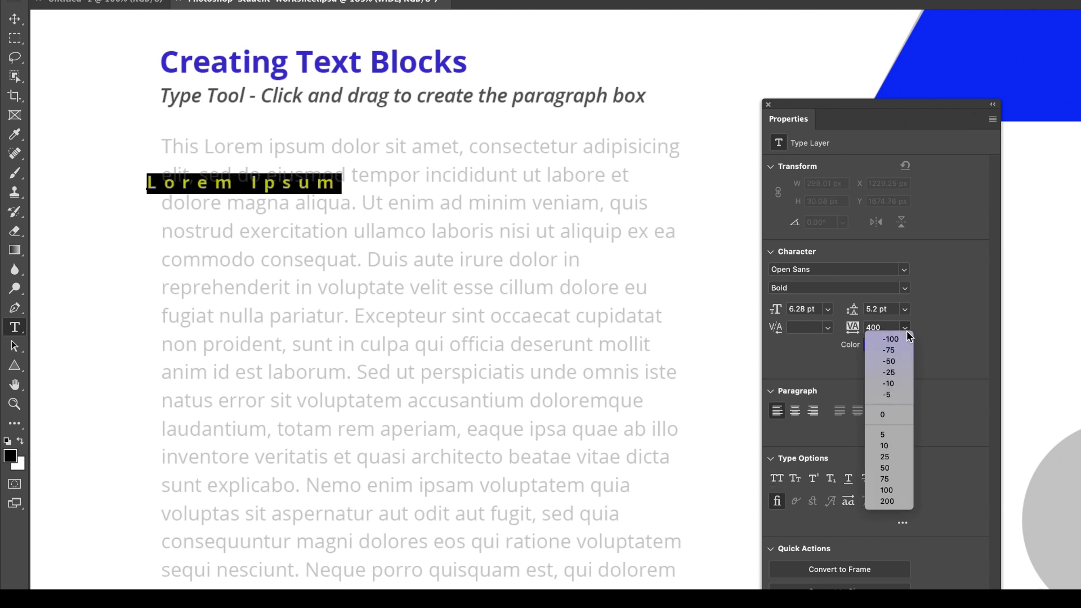
left_click(897, 416)
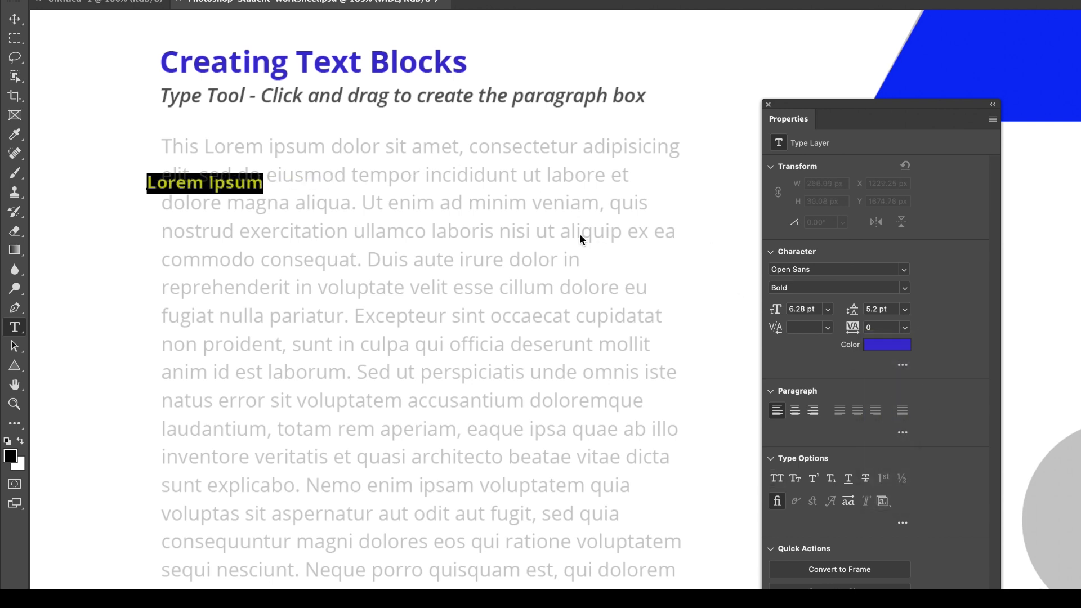
type("I am going to type right here")
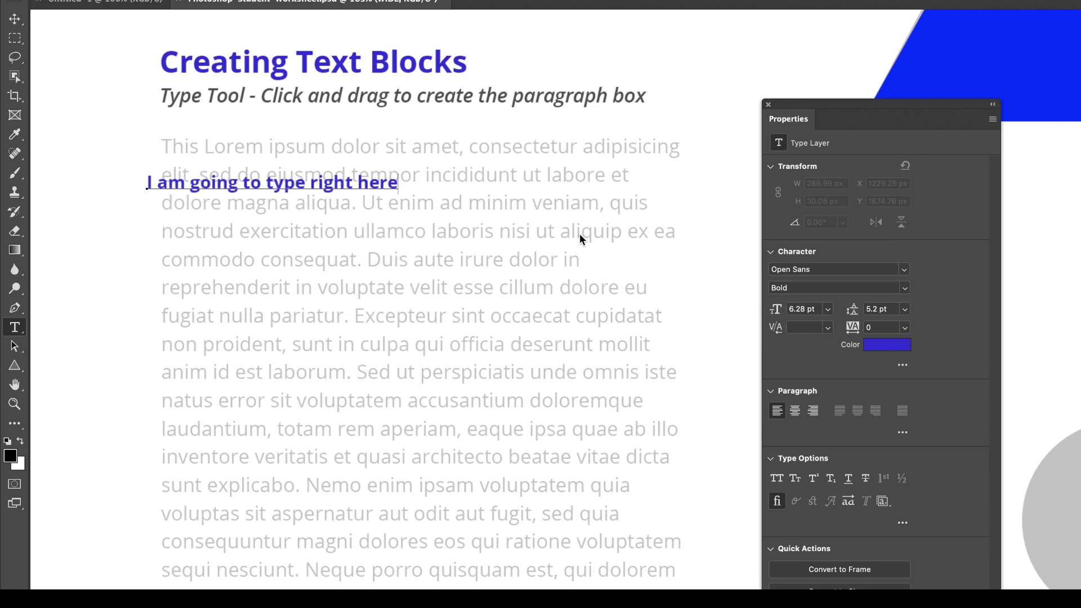
Extend the point text with filler characters and manual line breaks, and delete that text layer.
type(" sjdf jd djsd fskdjf skjdf skjd fsjkd fsjkd")
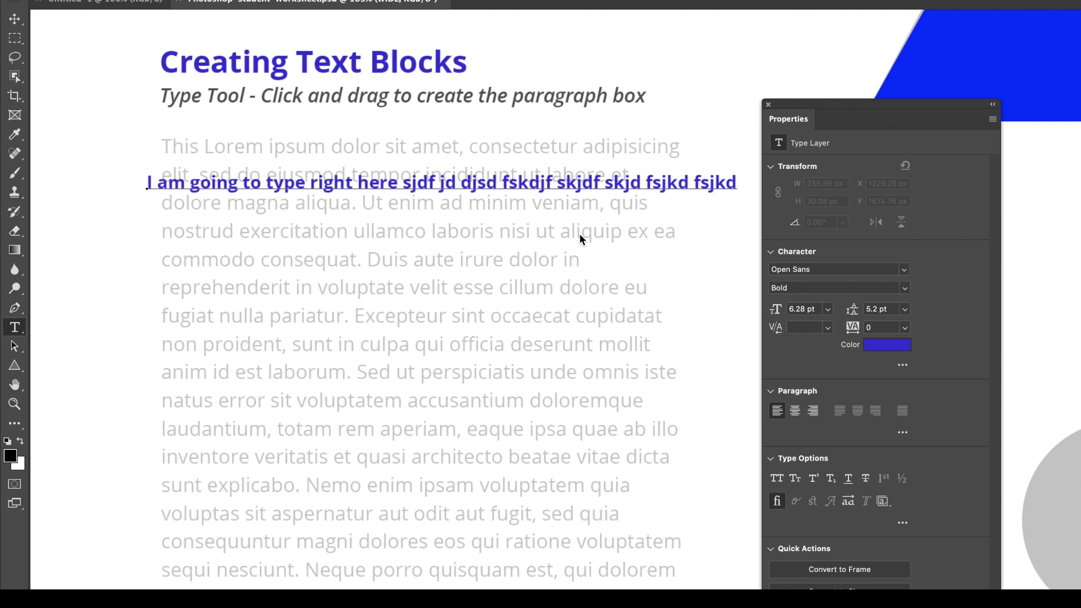
type("osfoisdf")
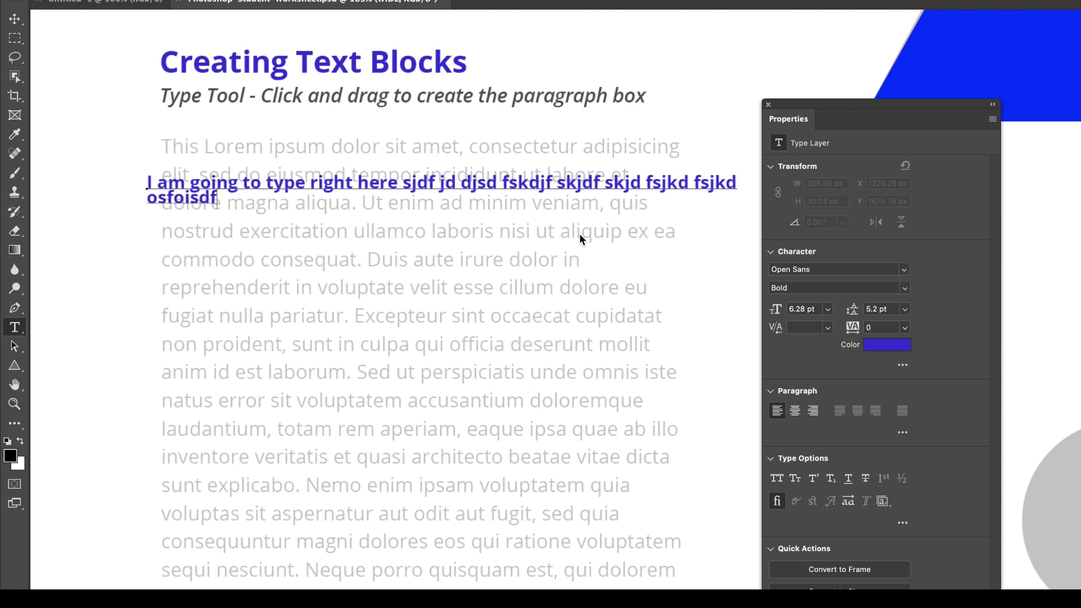
key("Return")
type("jsodifjsodifj")
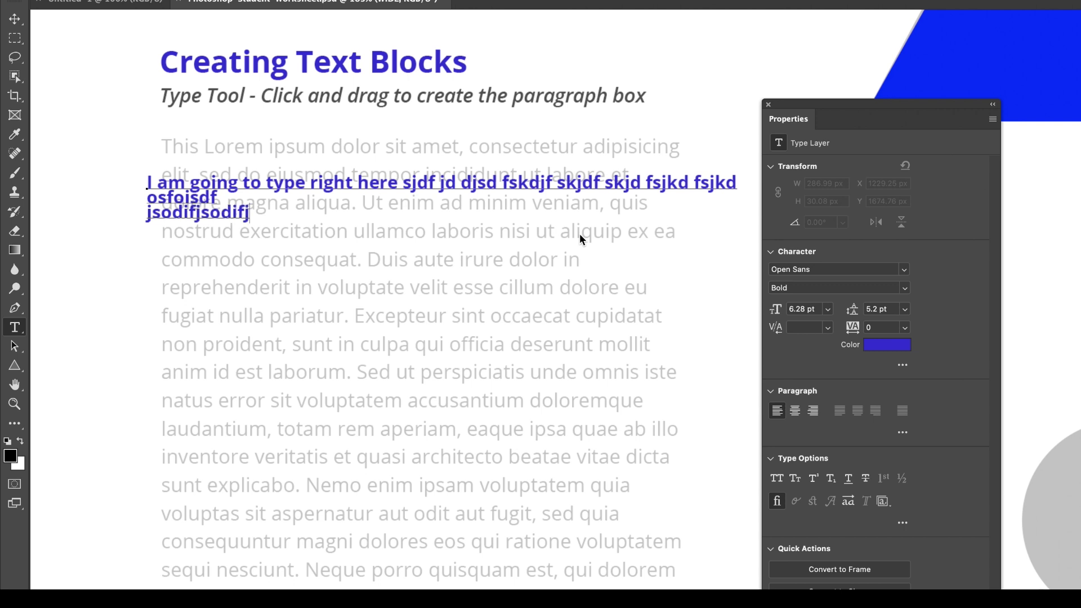
left_click(15, 19)
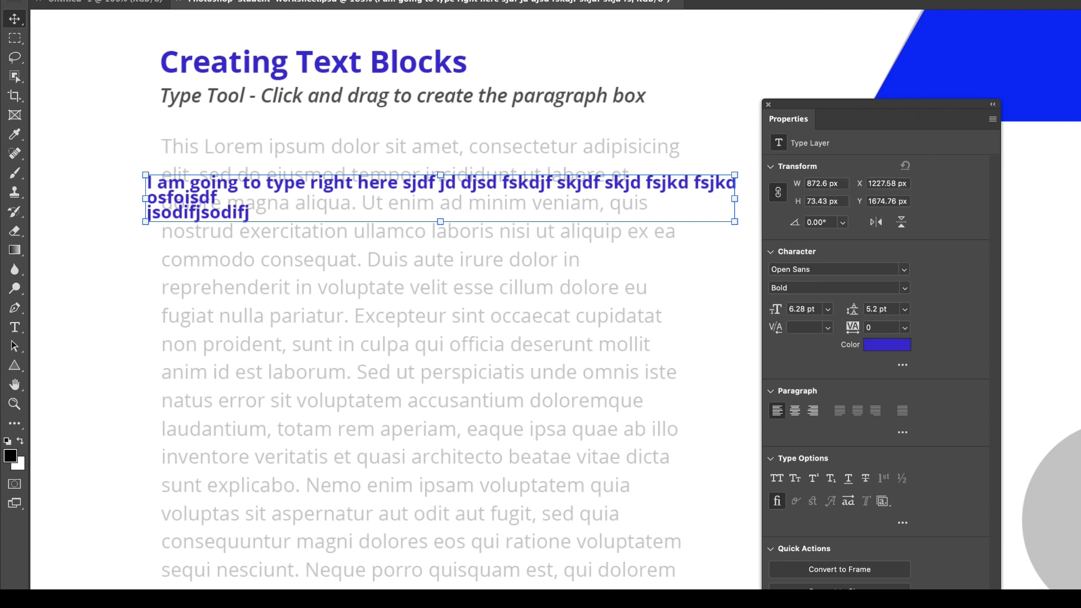
key("Delete")
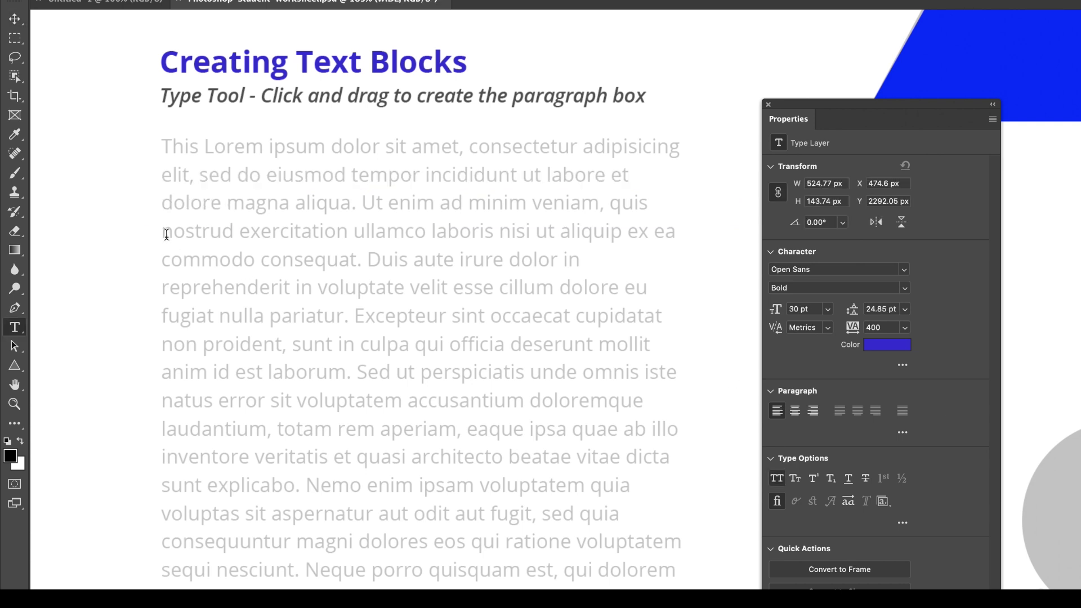
Try another point text of random characters starting outside the gray paragraph's edge, and delete its layer.
left_click(15, 327)
left_click(74, 266)
type("S")
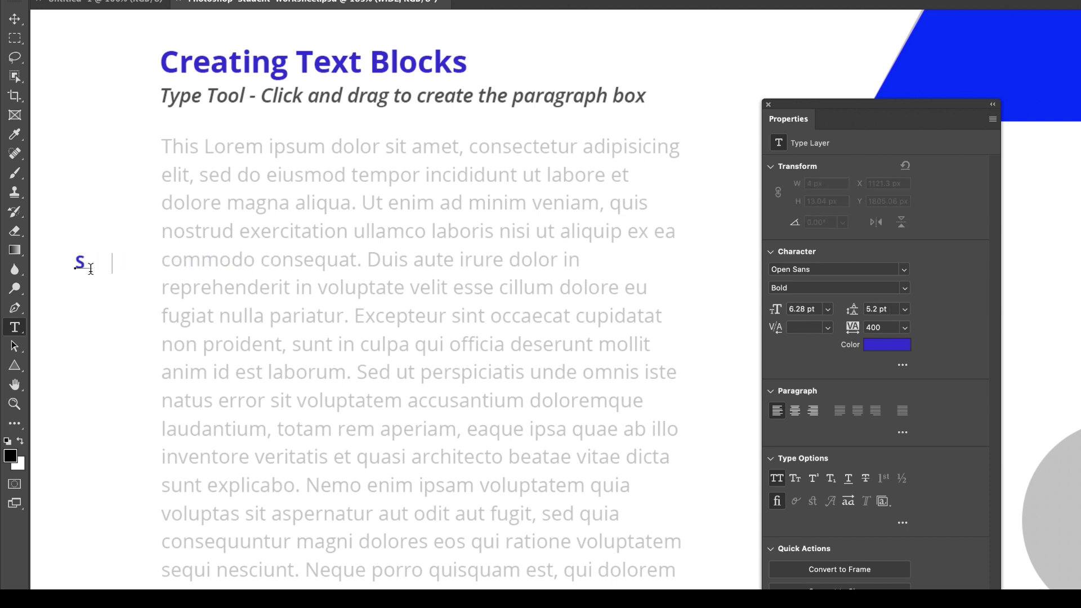
type("d;lfk;sldfms;dl")
left_click(14, 19)
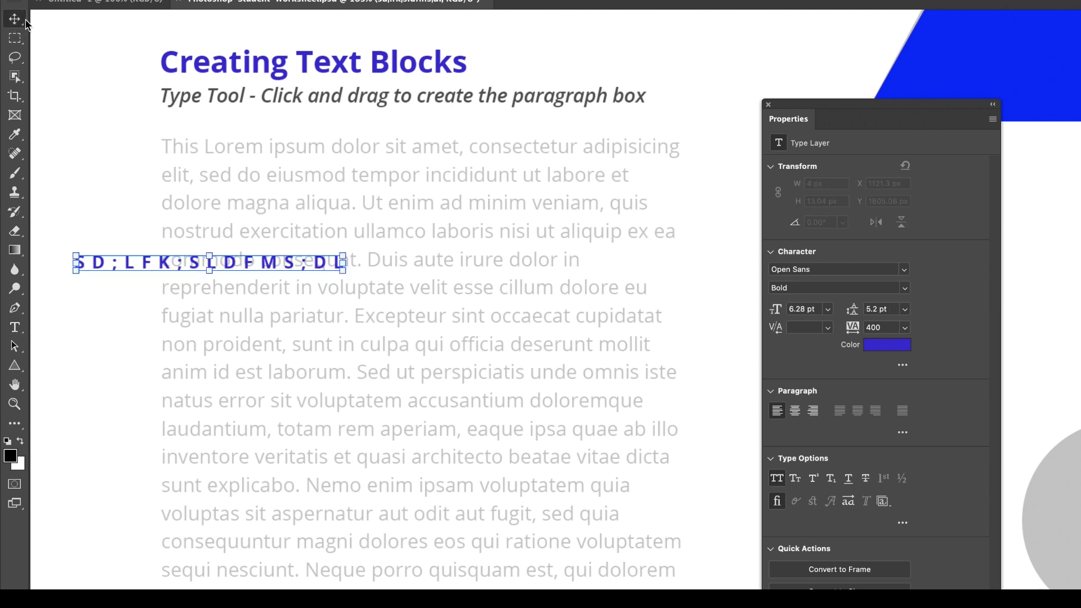
key("Delete")
Draw a paragraph text box about 785 x 712 px over the gray paragraph and give its text tracking 0, automatic leading and no all caps.
left_click(15, 327)
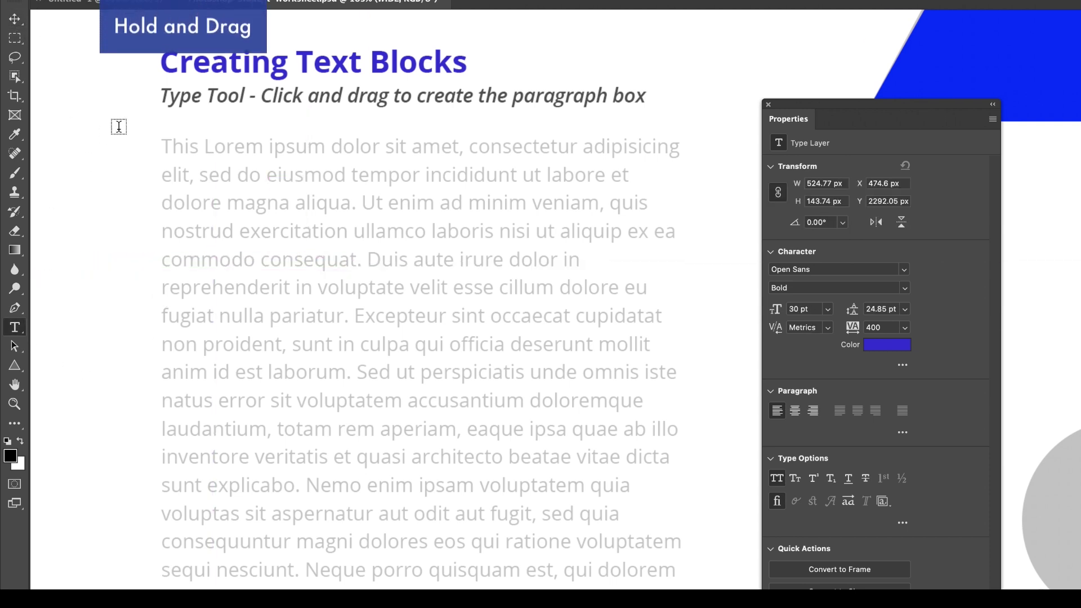
left_click_drag(158, 140, 158, 141)
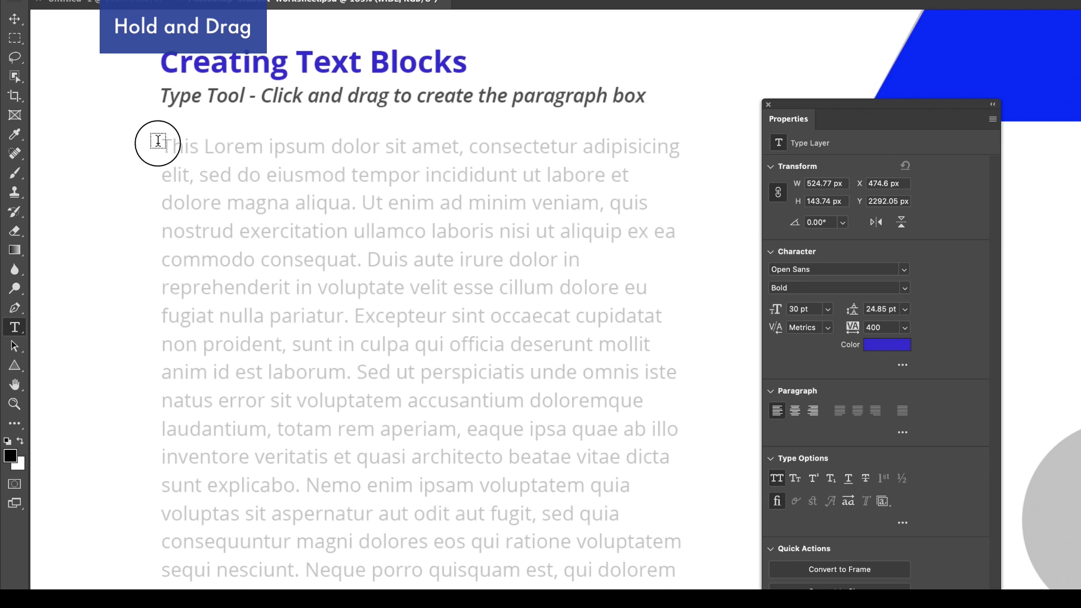
left_click_drag(158, 141, 691, 589)
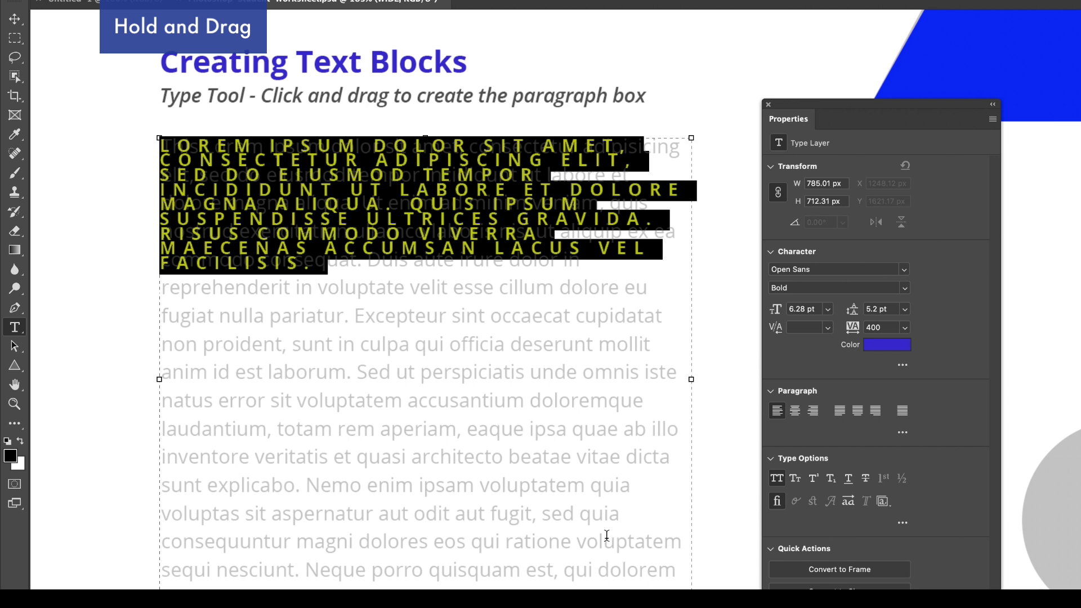
left_click(905, 328)
left_click(886, 417)
left_click(538, 213)
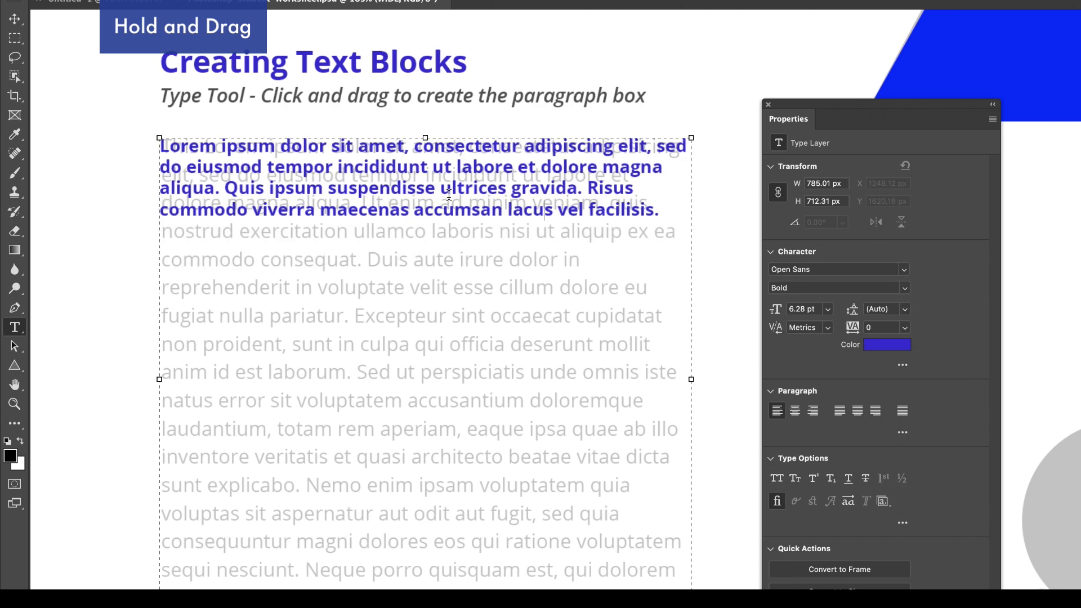
Replace all text in the paragraph box using Paste Lorem Ipsum, and align the block with the start of the gray paragraph.
double_click(651, 210)
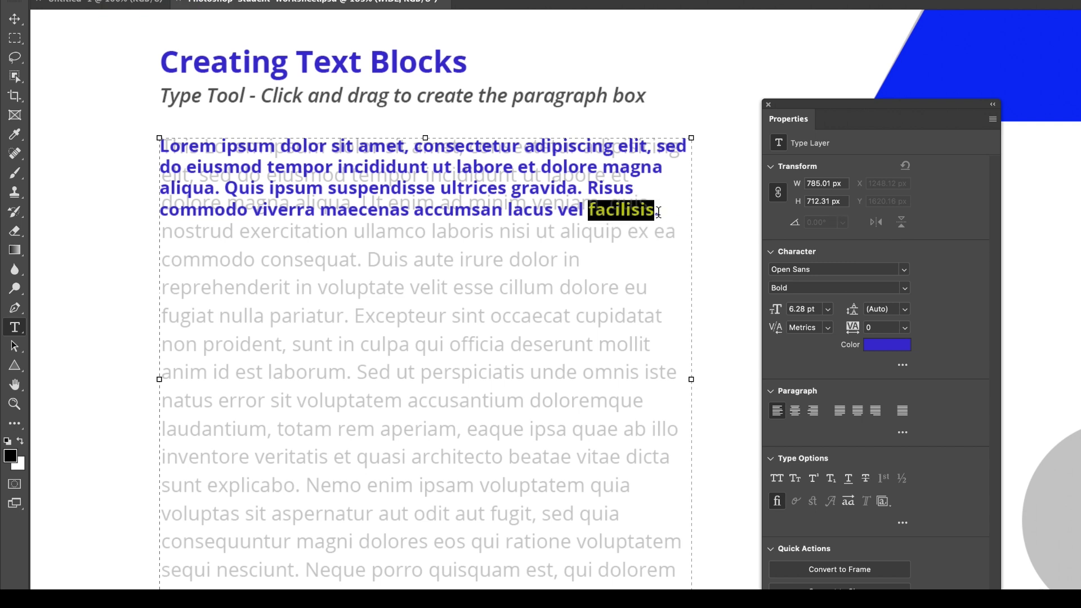
left_click_drag(669, 210, 213, 147)
left_click(338, 230)
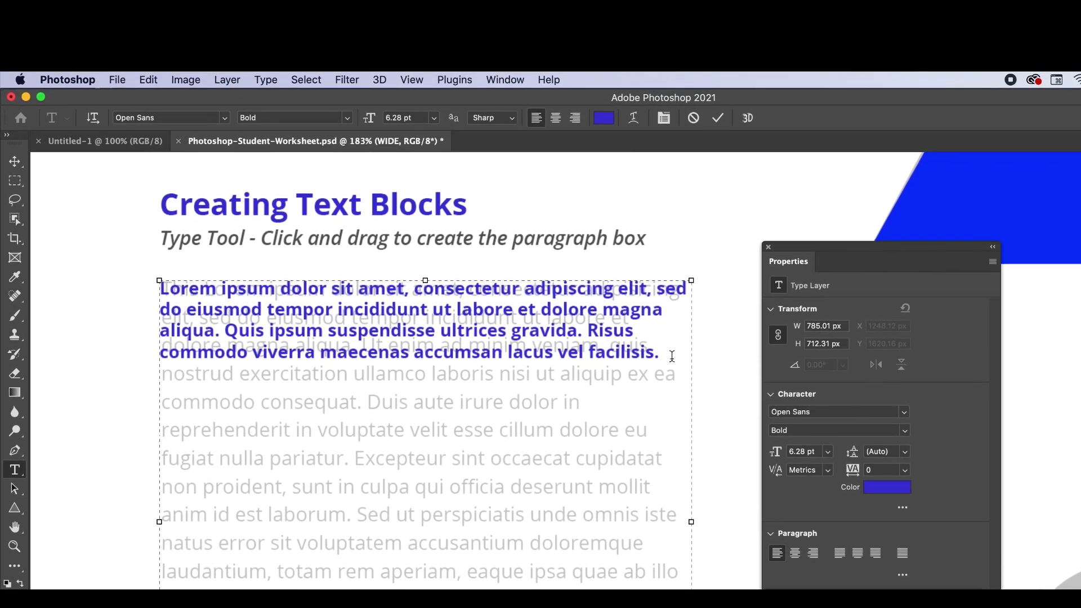
left_click_drag(669, 284, 138, 191)
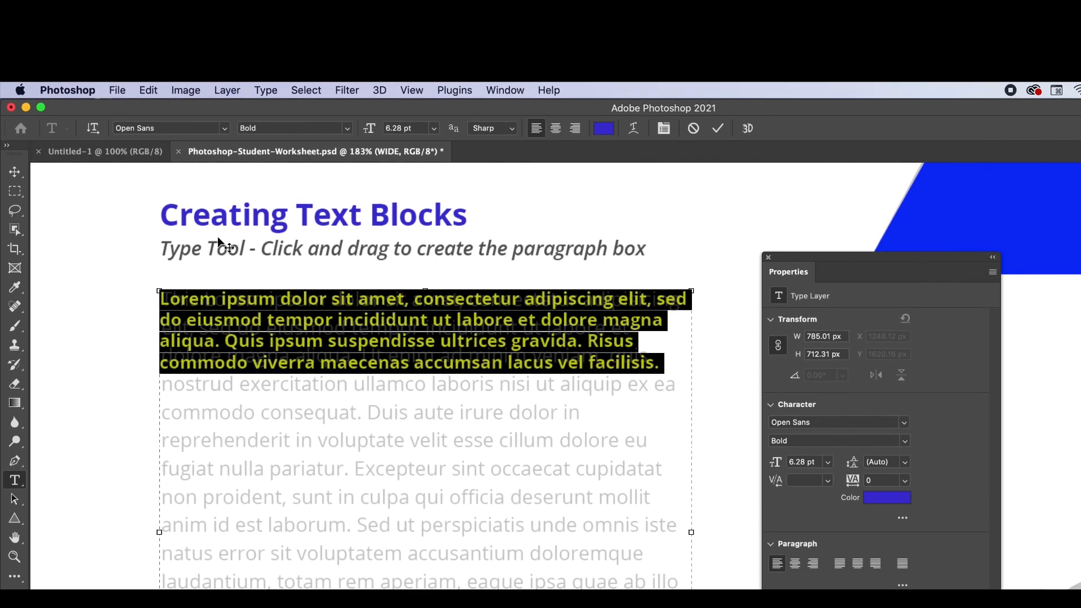
left_click(266, 90)
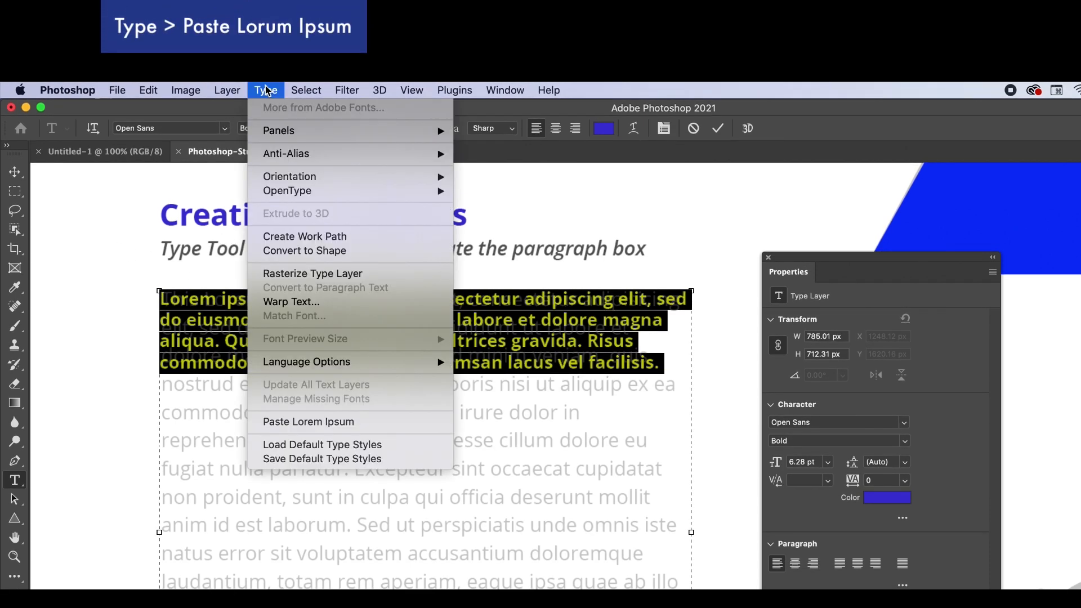
left_click(404, 428)
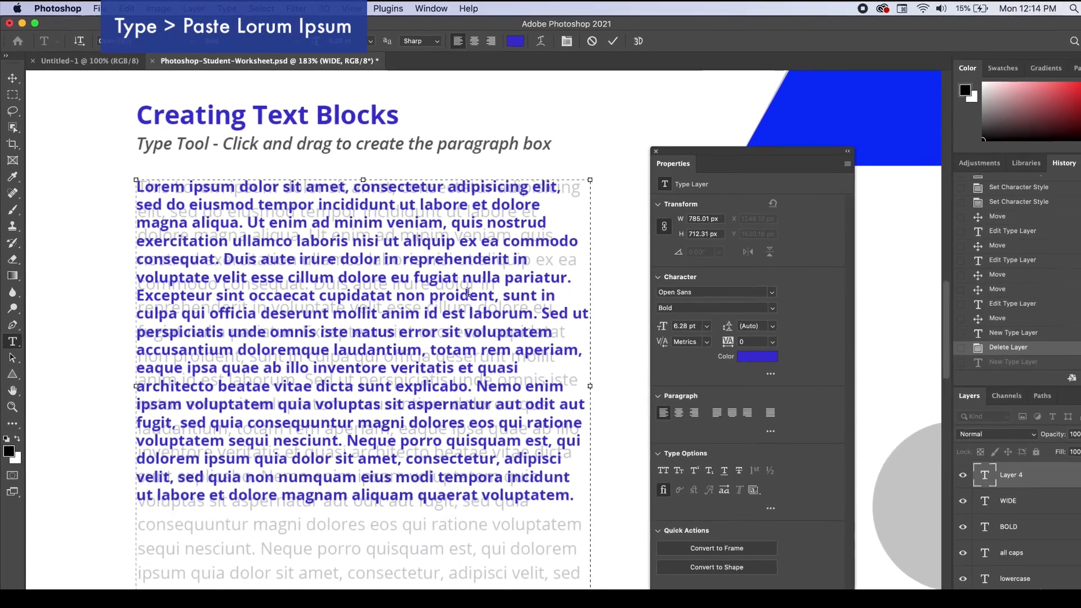
left_click(13, 144)
left_click_drag(277, 256, 213, 238)
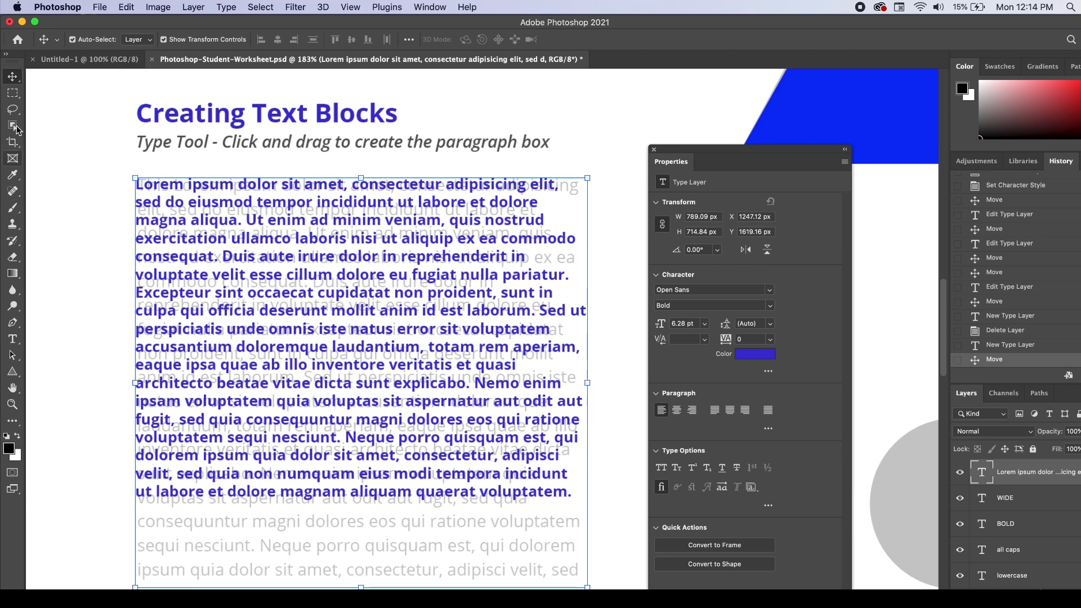
Widen the paragraph text box to about 991 px so the text reflows, and move the Properties panel clear of it.
left_click(13, 338)
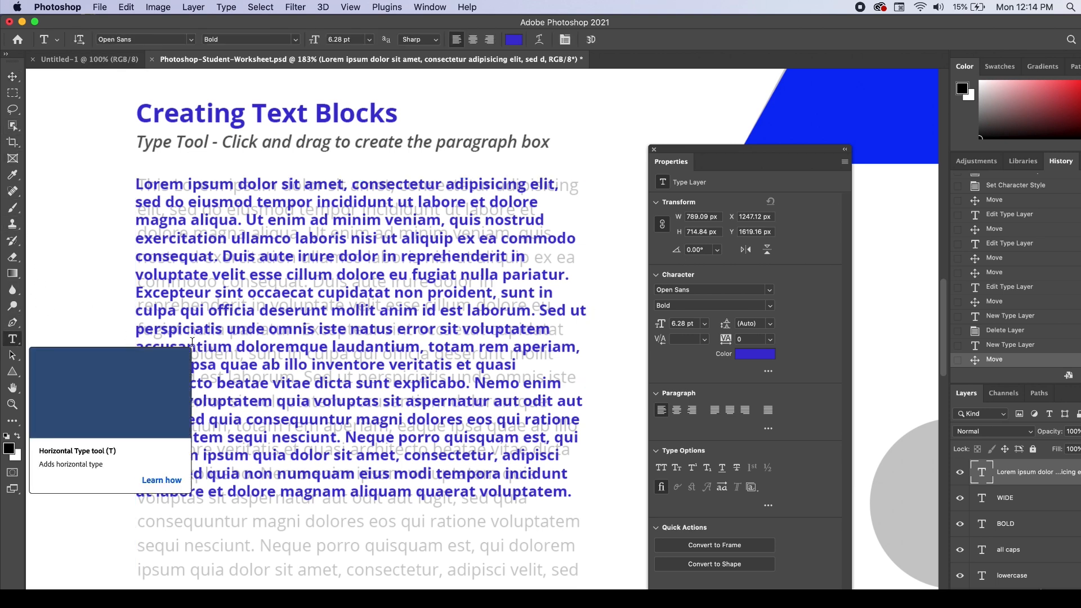
left_click(550, 340)
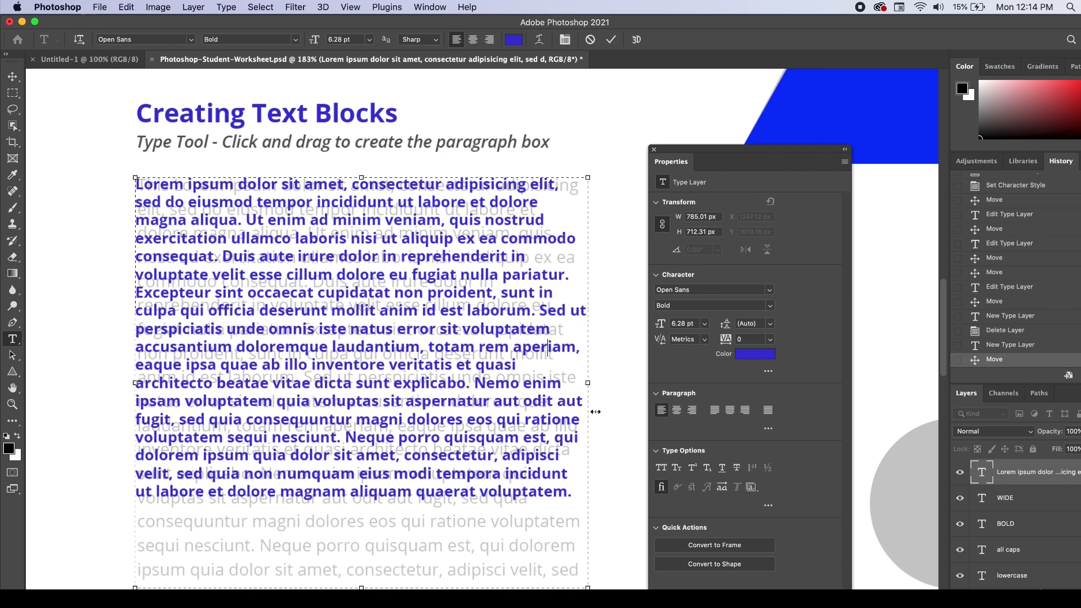
left_click(587, 381)
left_click_drag(586, 382, 707, 389)
left_click_drag(697, 164, 871, 154)
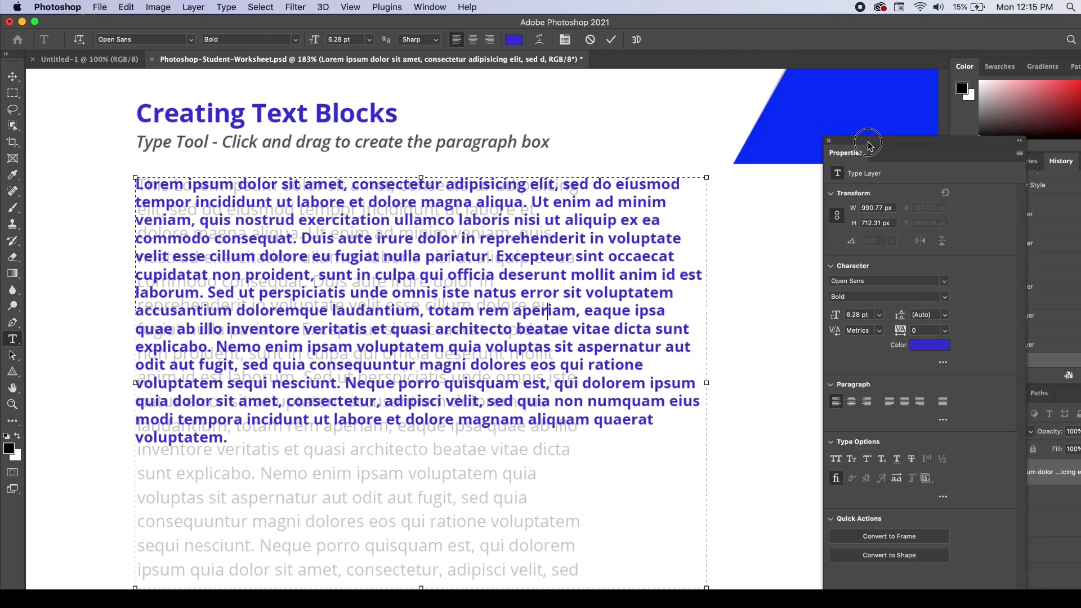
Narrow the paragraph text box to about 544 px, widen it to about 729 px, and finish editing the text.
left_click(734, 383)
left_click_drag(735, 383, 450, 380)
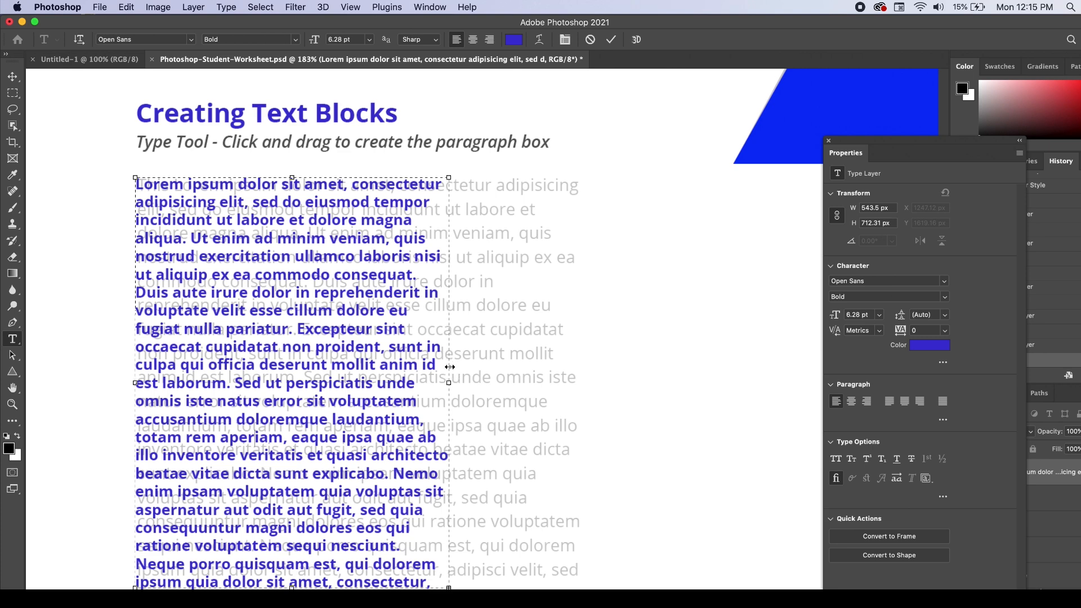
left_click_drag(450, 366, 554, 384)
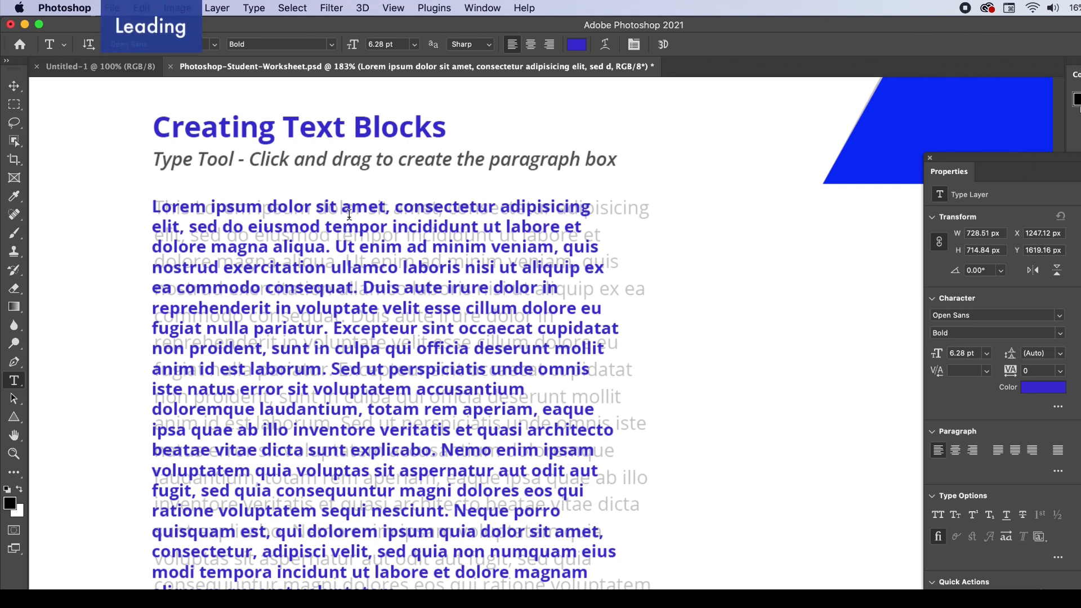
left_click(13, 90)
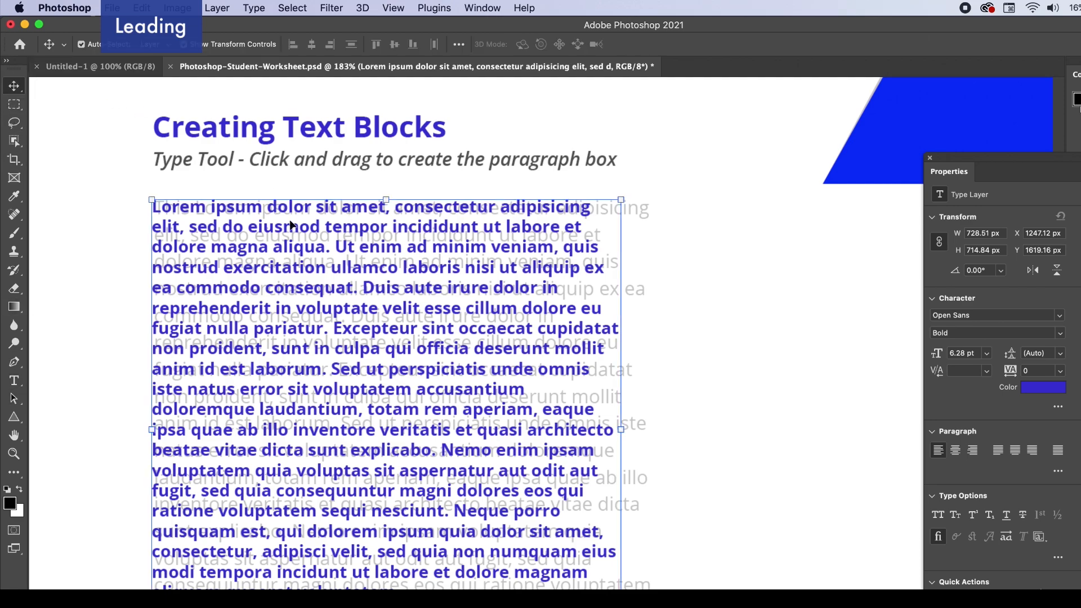
Select all the text in the paragraph block and try 16 pt leading before setting it to 8 pt.
mouse_move(286, 285)
left_mouse_down()
mouse_move(445, 369)
mouse_move(288, 283)
left_mouse_up()
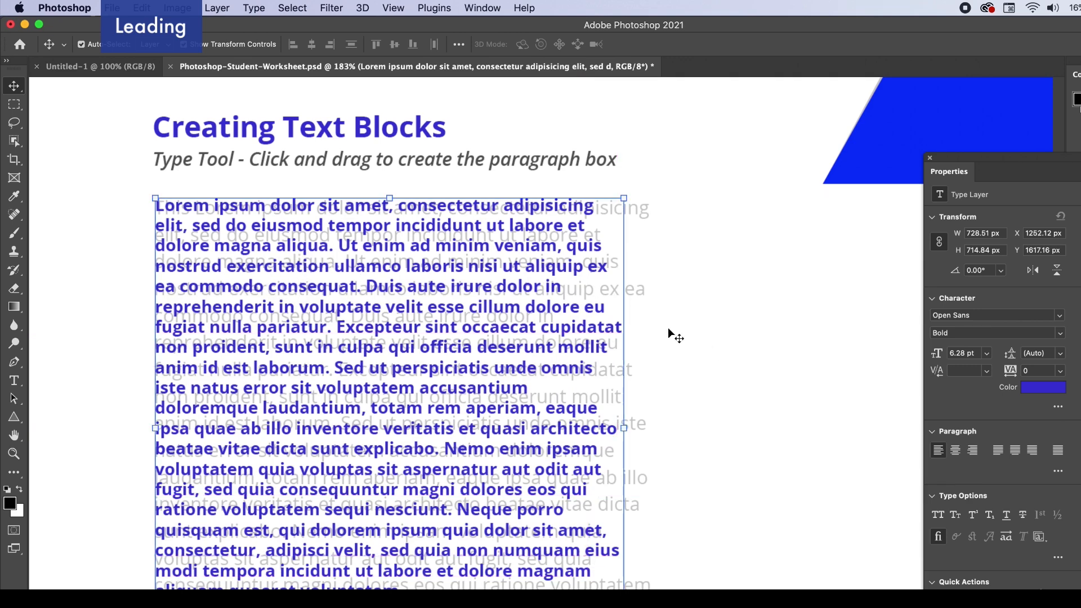
triple_click(309, 315)
double_click(309, 318)
left_click(310, 317)
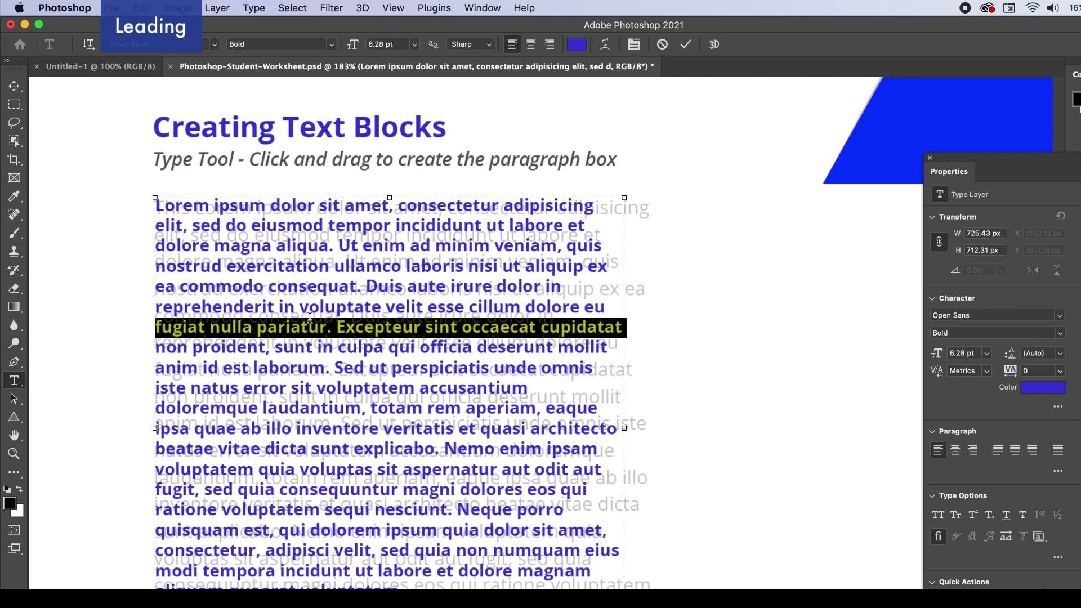
left_click(309, 317)
left_click(321, 306)
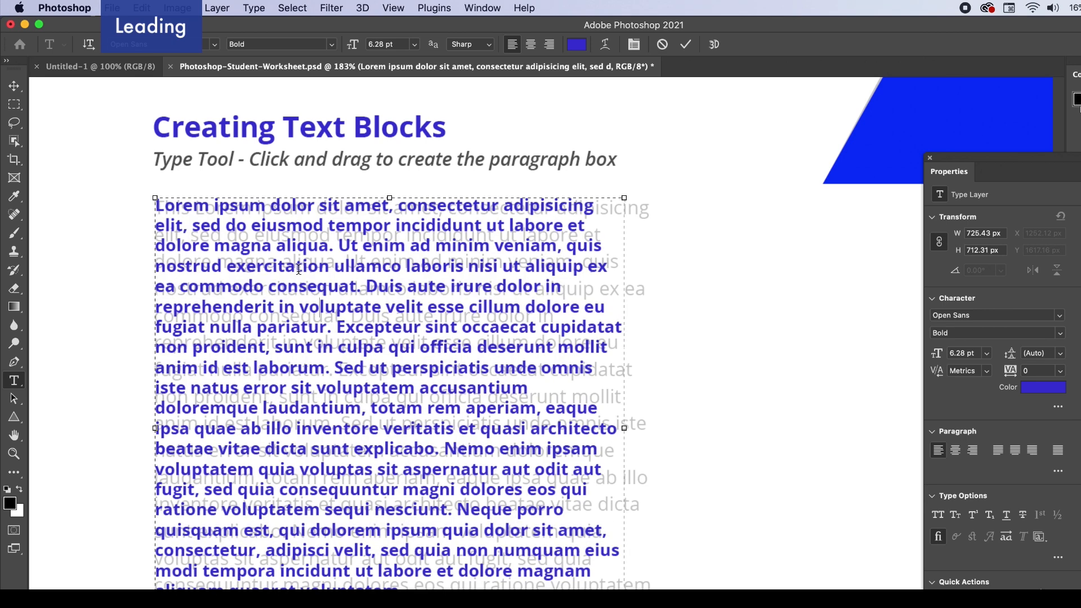
triple_click(298, 267)
left_click(299, 266)
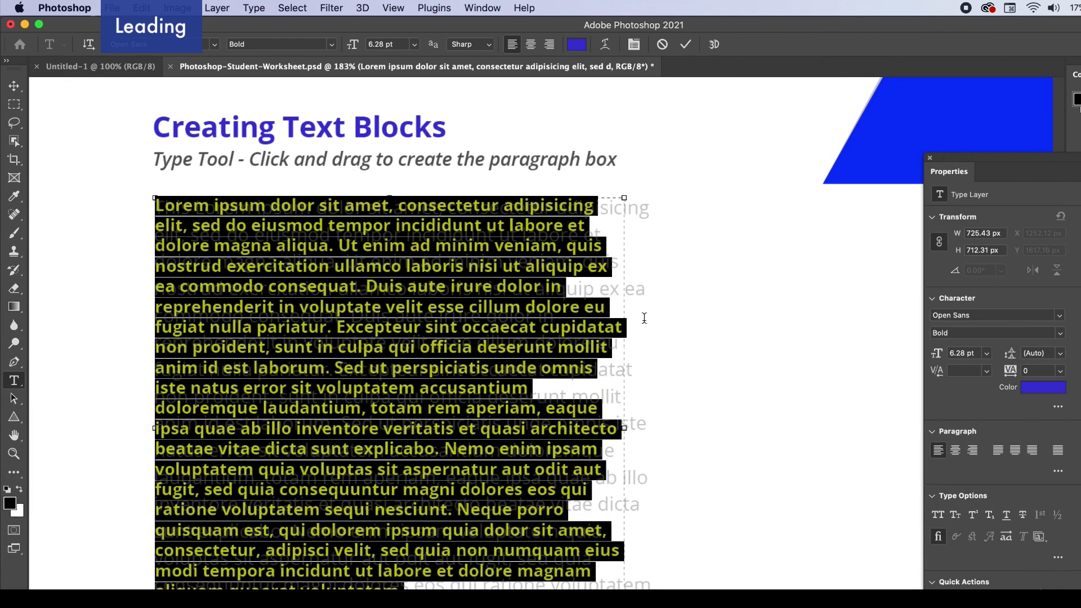
left_click(1062, 355)
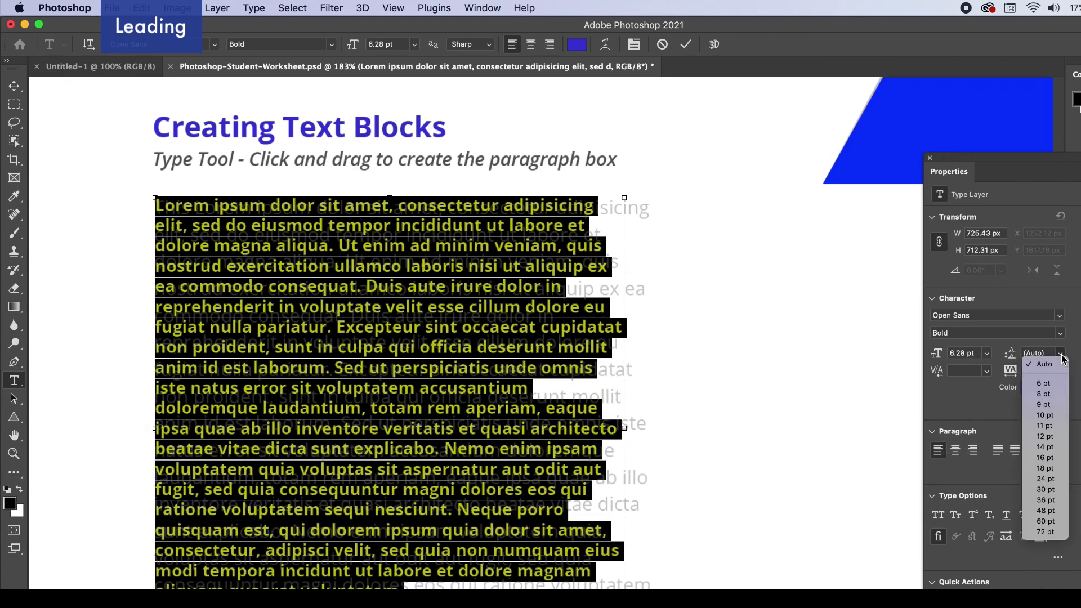
left_click(1046, 458)
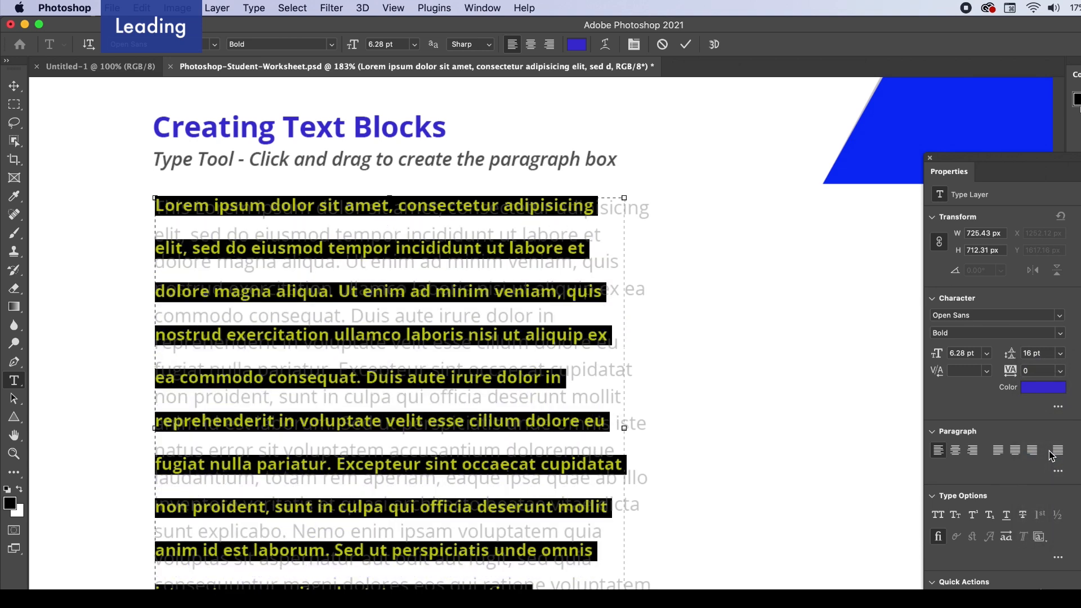
left_click(1060, 353)
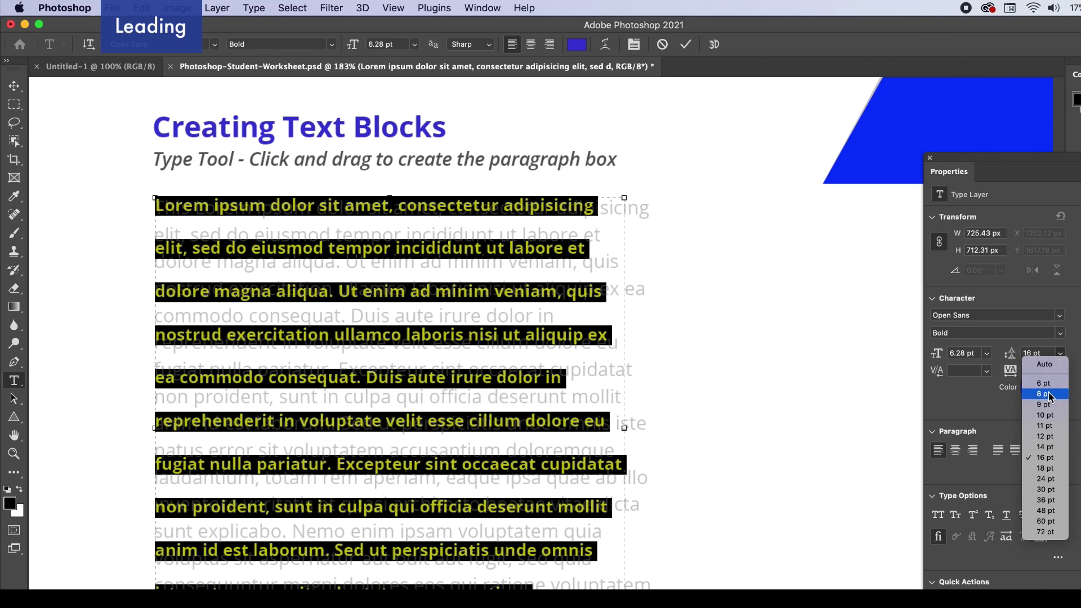
left_click(1045, 394)
Set the paragraph text size to 6 pt and widen its text box to about 770 px.
left_click(961, 353)
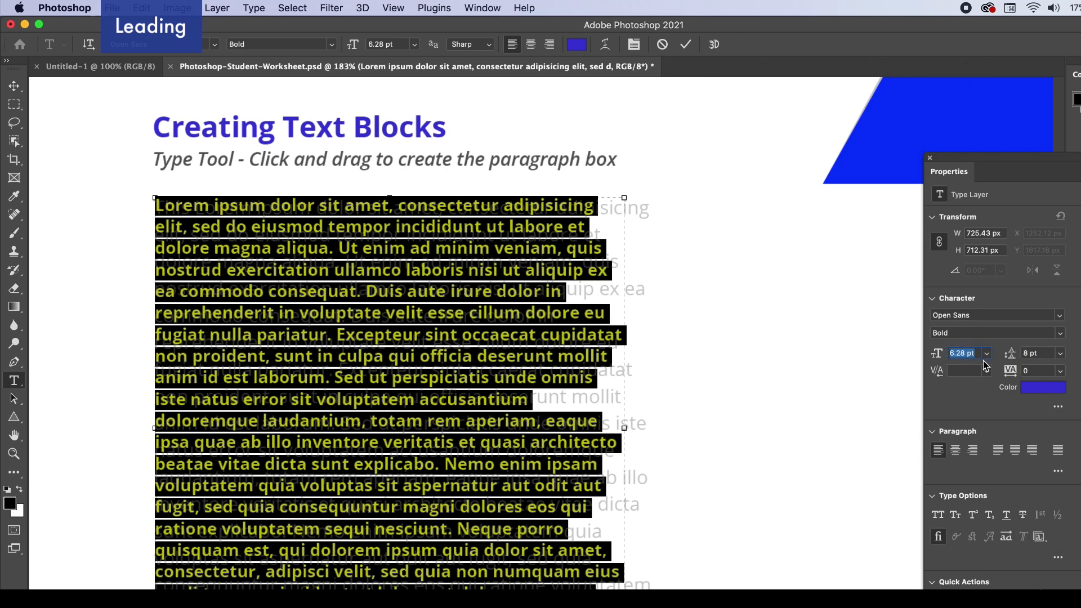
key("Return")
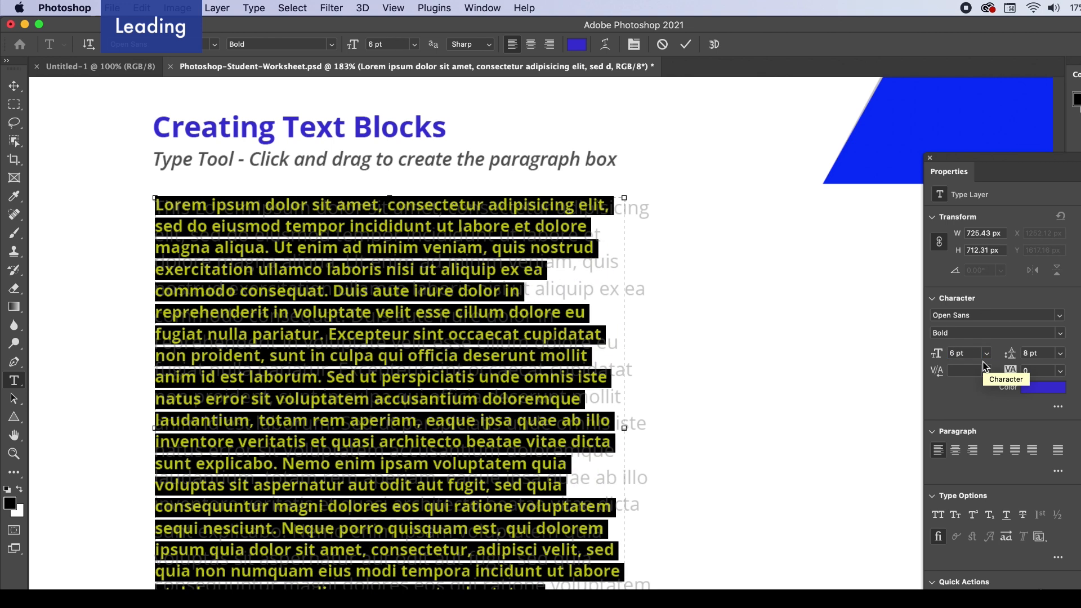
left_click_drag(624, 428, 652, 429)
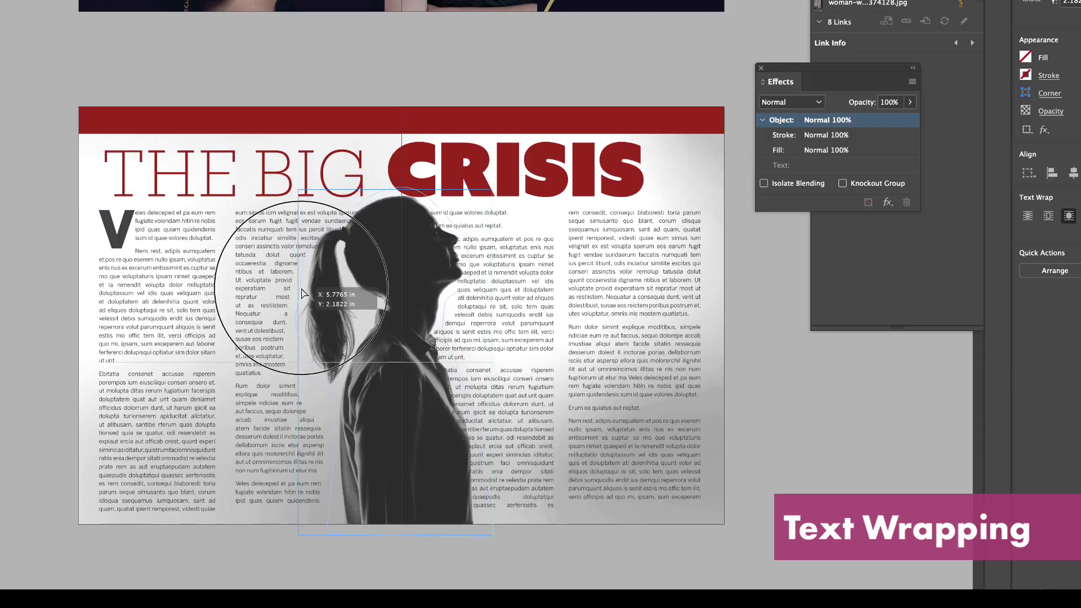
left_click_drag(294, 294, 302, 294)
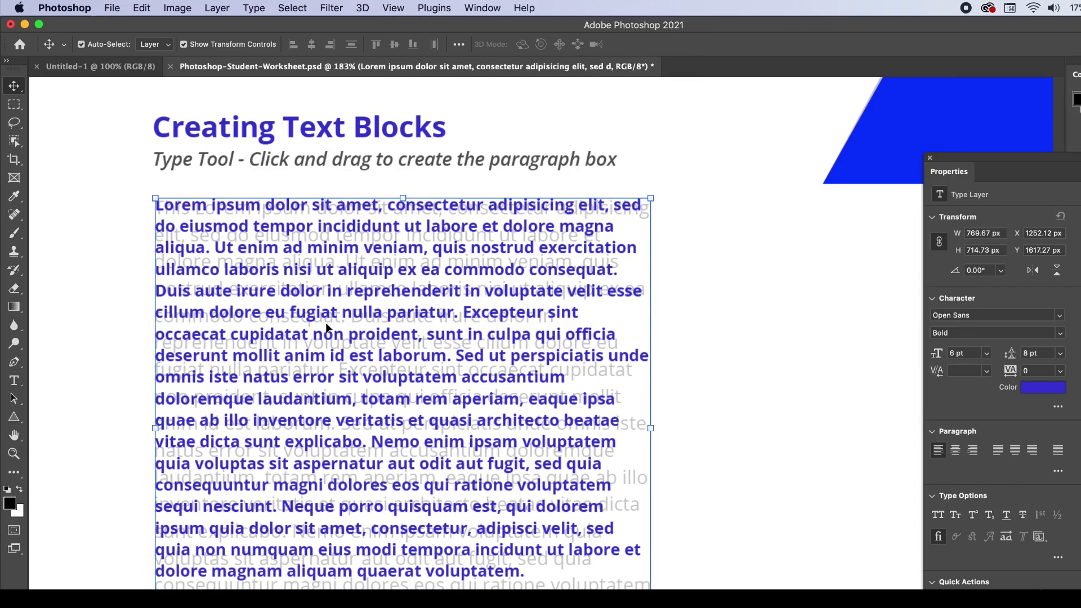
Scale the paragraph block to about 98.32% and reposition it over the gray paragraph.
mouse_move(251, 346)
left_mouse_down()
mouse_move(366, 348)
mouse_move(250, 315)
mouse_move(248, 366)
mouse_move(324, 295)
mouse_move(239, 336)
left_mouse_up()
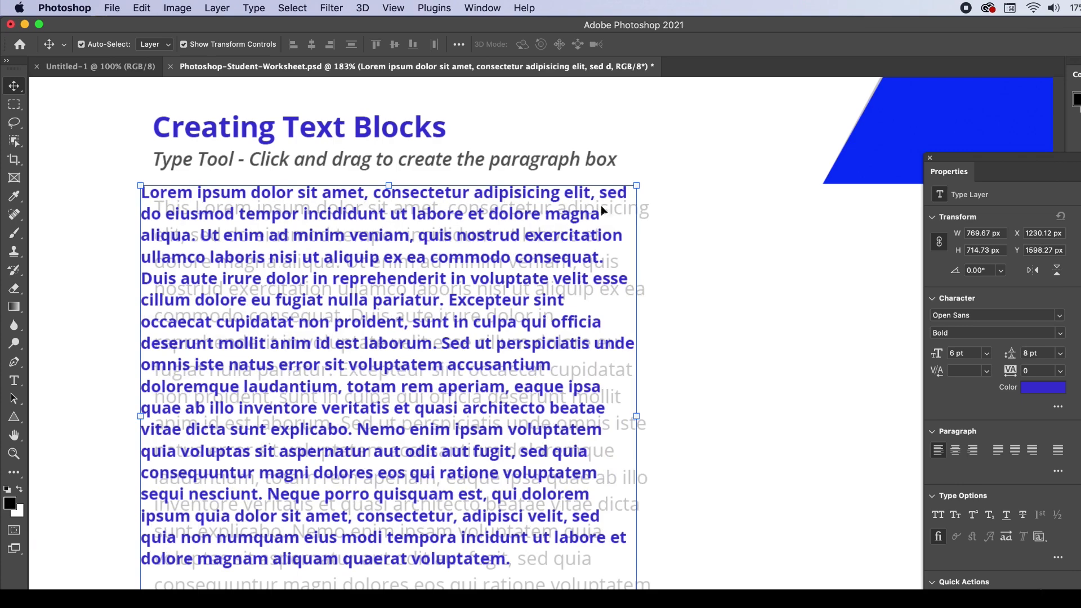
mouse_move(638, 188)
left_mouse_down()
mouse_move(736, 150)
mouse_move(632, 193)
left_mouse_up()
left_click_drag(523, 262, 532, 273)
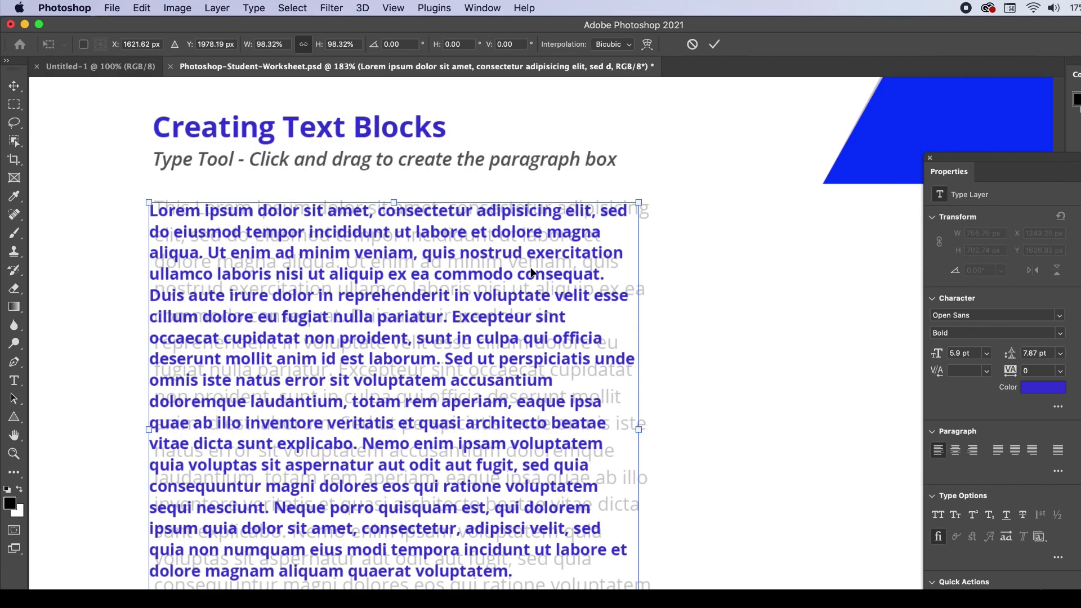
key("Return")
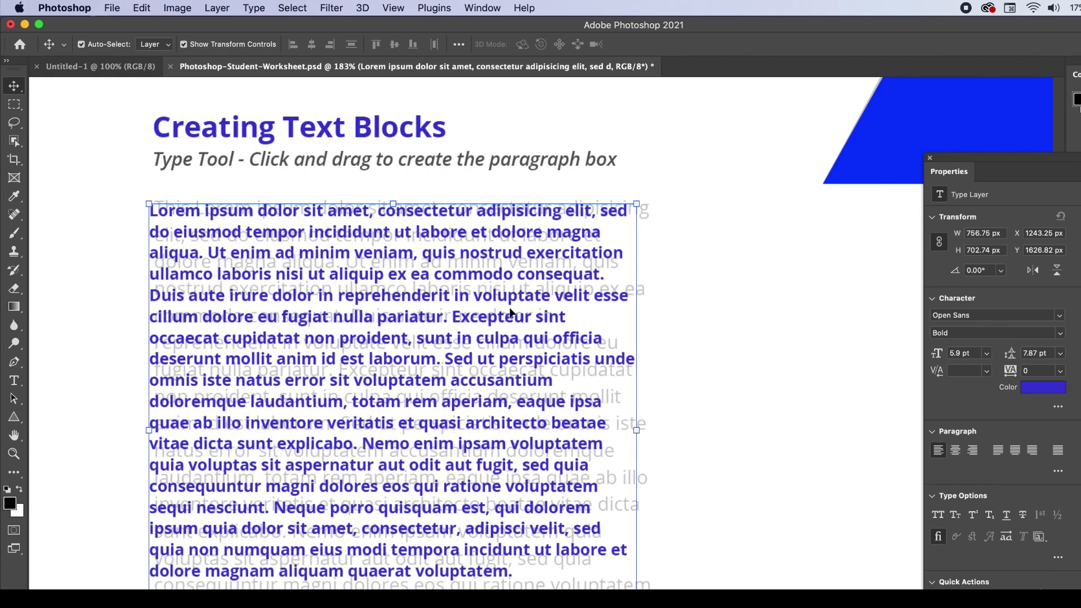
Widen the paragraph text box to about 764 px so the text reflows, and finish editing it.
left_click(13, 381)
left_click(542, 349)
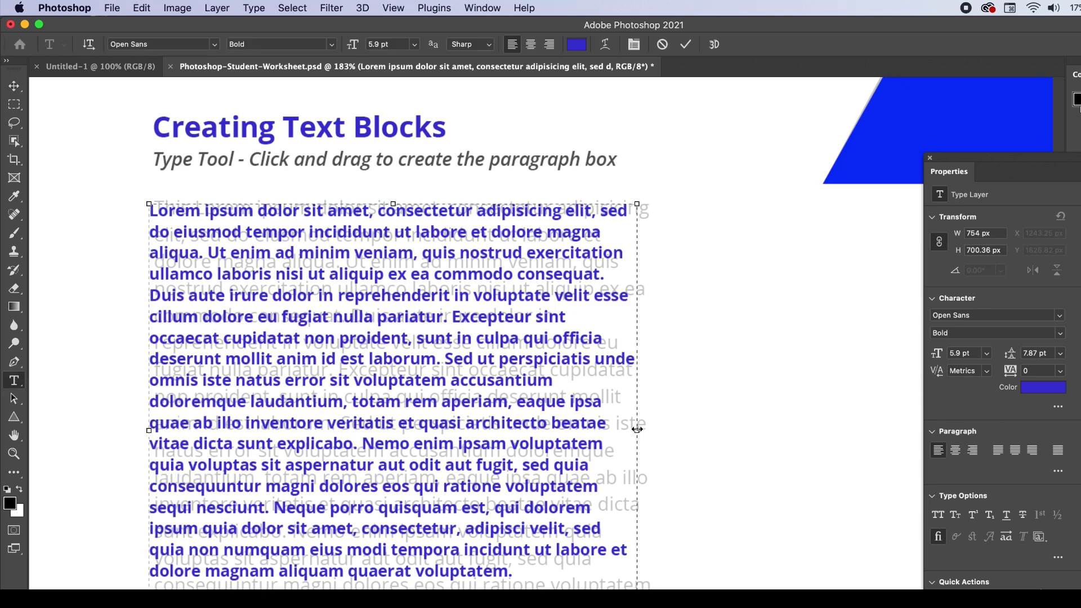
mouse_move(641, 439)
left_mouse_down()
mouse_move(724, 424)
mouse_move(820, 428)
mouse_move(641, 425)
left_mouse_up()
left_click(14, 86)
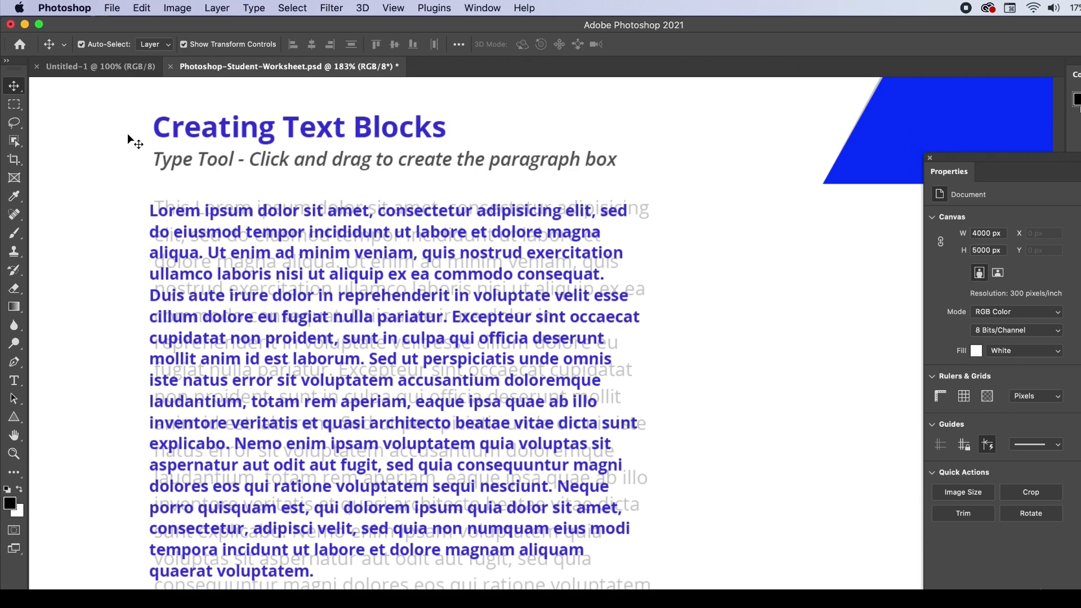
Examine the worksheet's challenge about arranging three overlapping circles with the center circle on top.
scroll(483, 535, "down", 3)
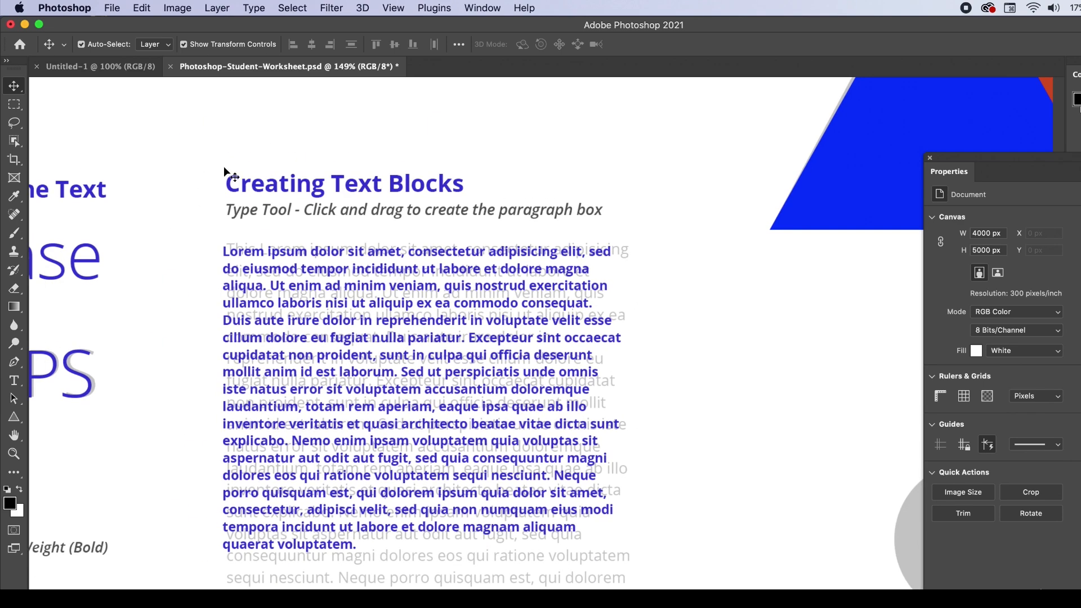
scroll(316, 356, "down", 3)
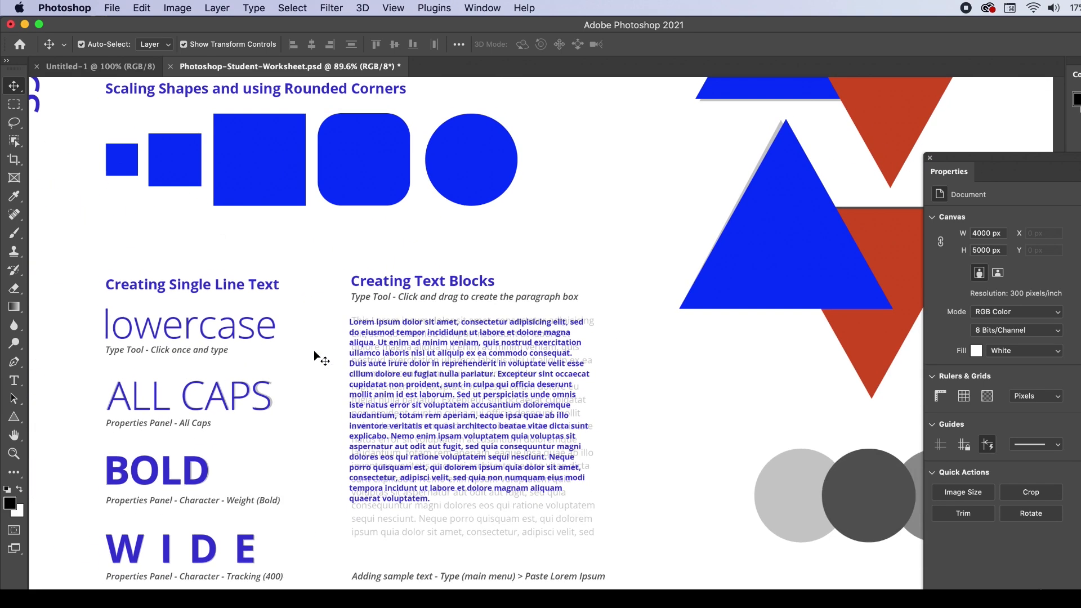
scroll(313, 350, "right", 10)
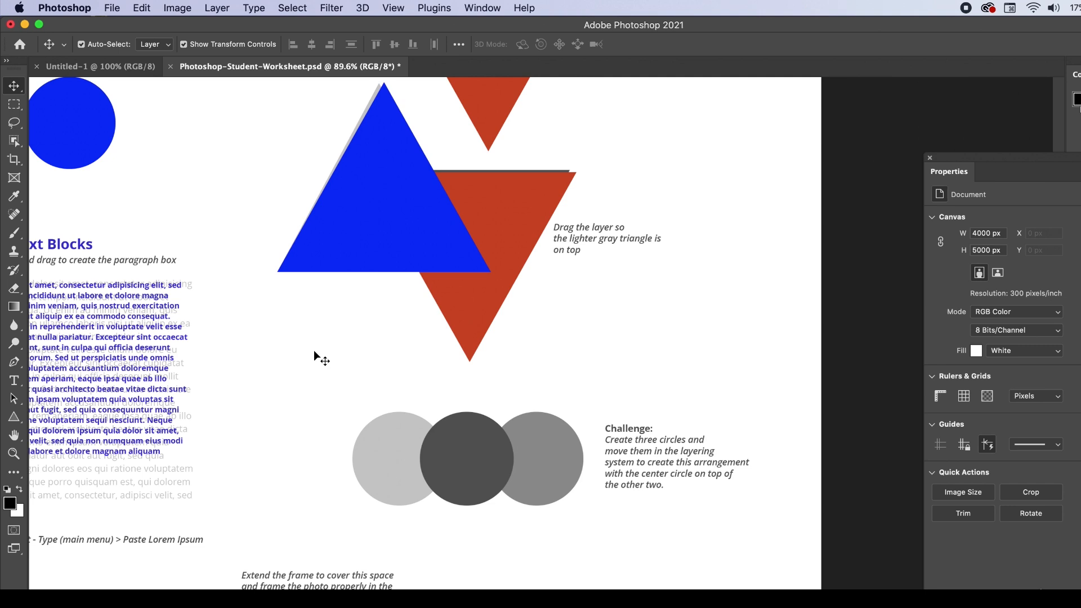
scroll(326, 387, "up", 3)
scroll(329, 400, "left", 3)
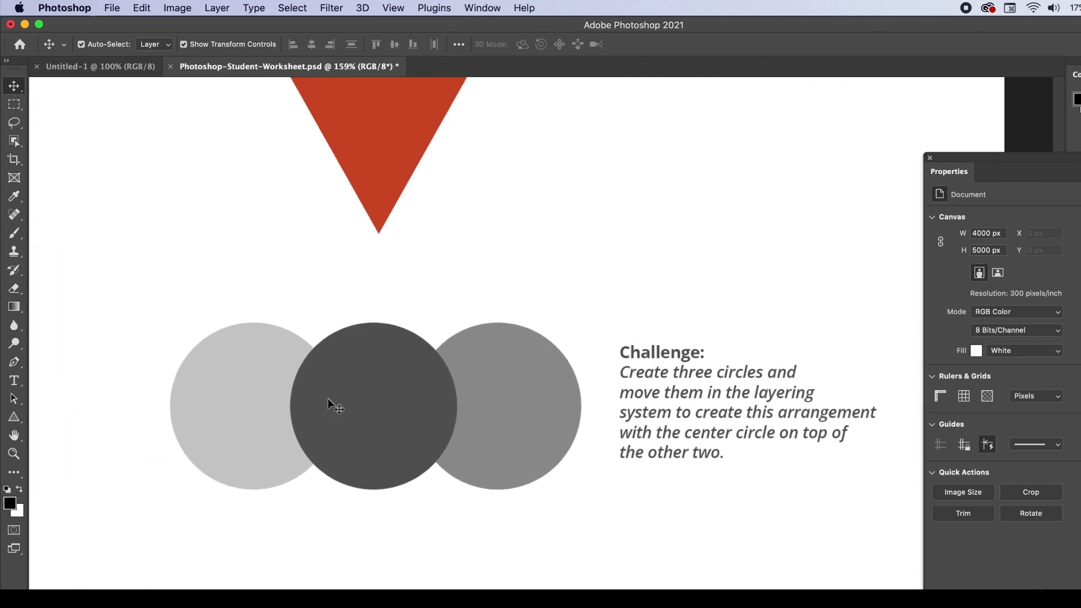
scroll(327, 391, "down", 2)
scroll(316, 362, "up", 2)
scroll(304, 339, "left", 1)
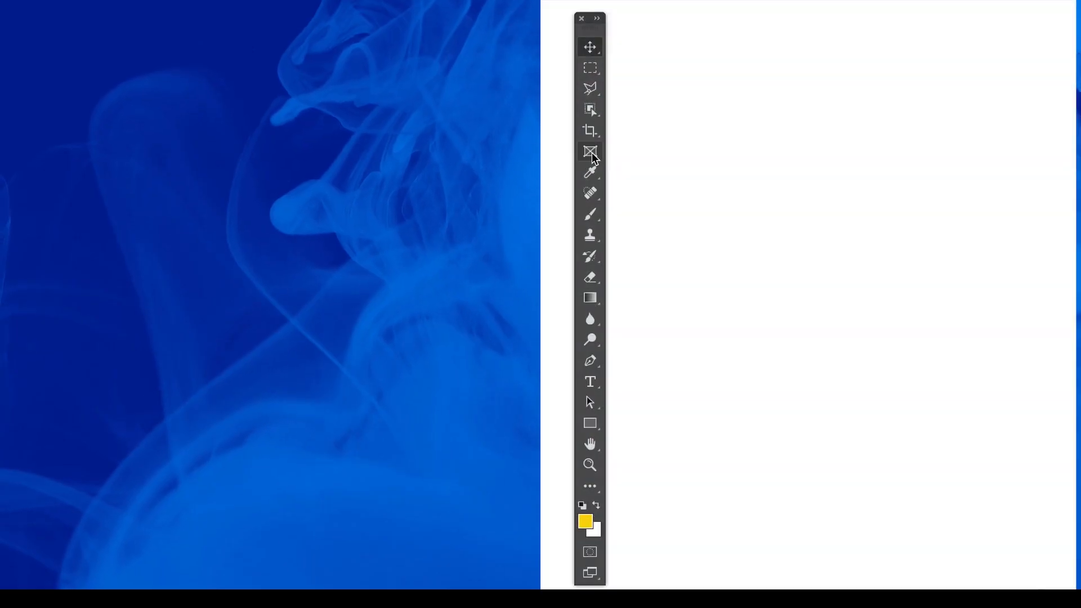
left_click(594, 158)
left_click_drag(660, 83, 991, 405)
left_click_drag(1070, 135, 777, 204)
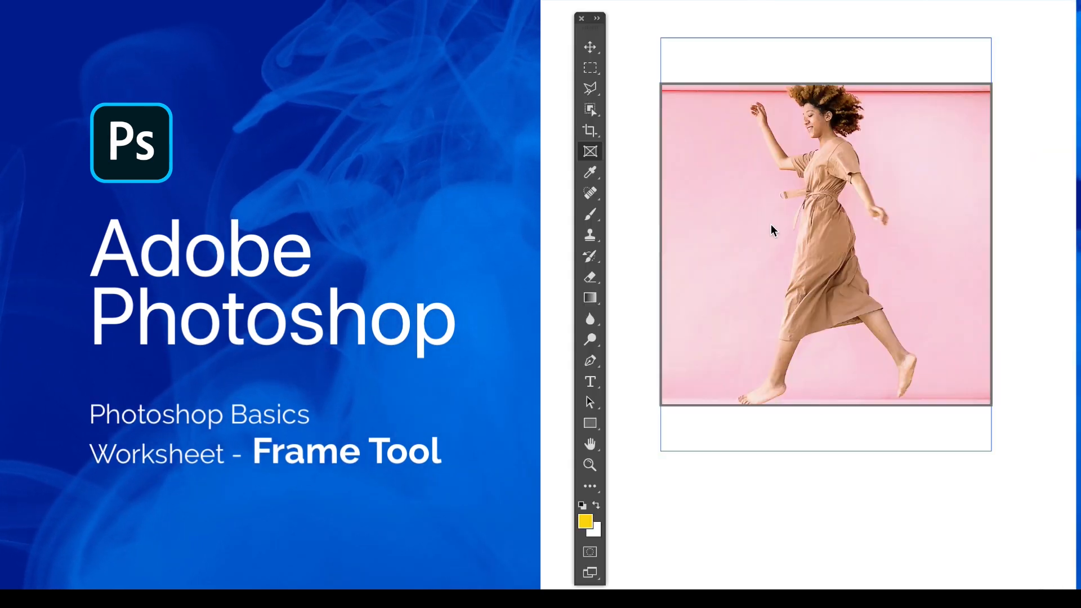
left_click(771, 224)
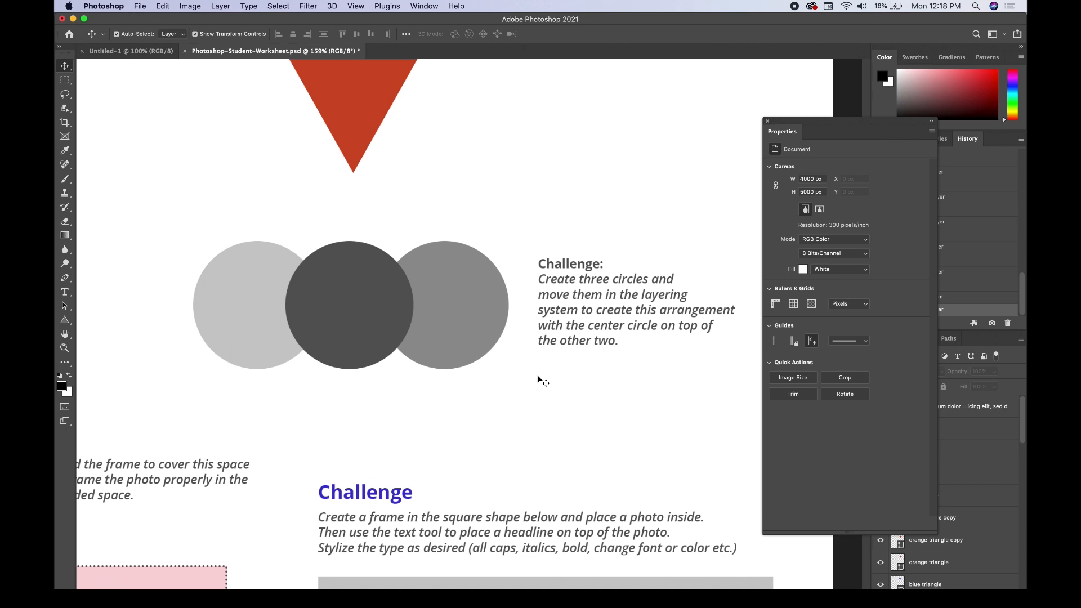
Activate the Ellipse tool and rearrange the panels, docking Properties with the Libraries and History group and floating Layers beside the circles.
left_click(65, 320)
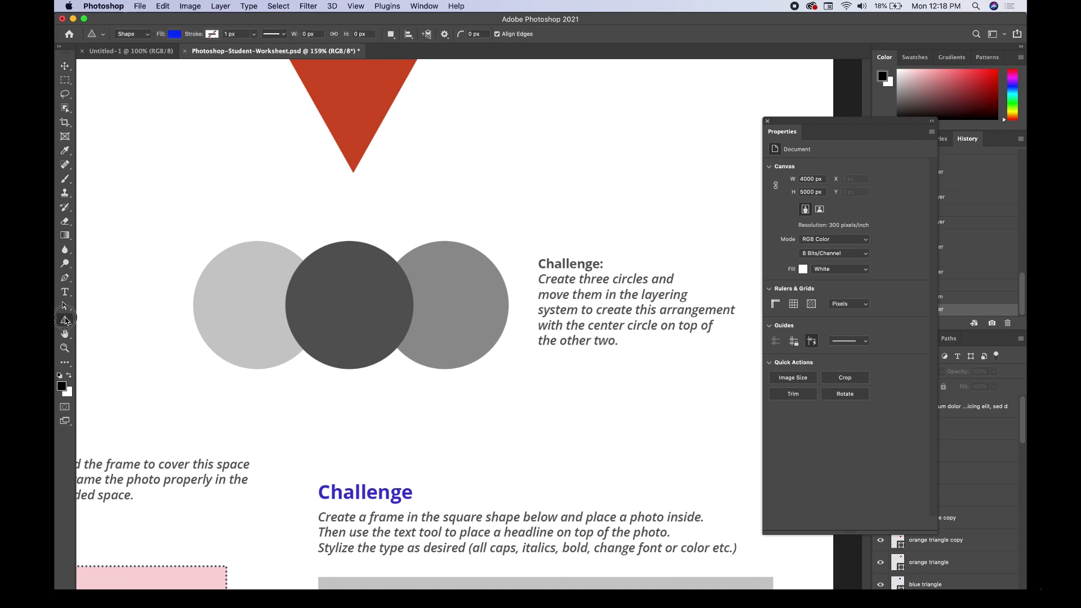
left_click(124, 339)
left_click_drag(829, 125, 1005, 140)
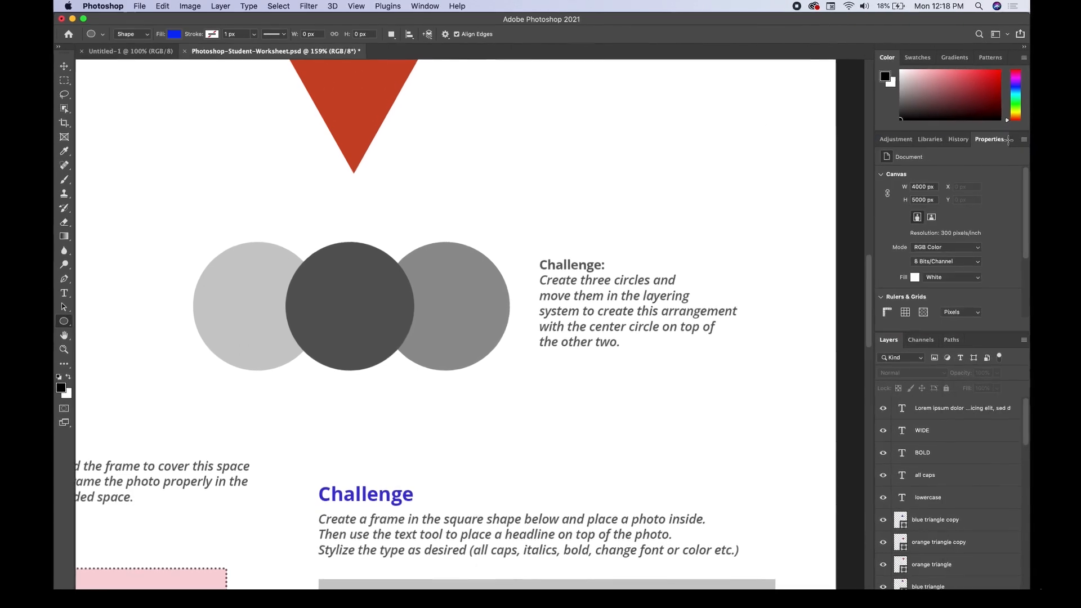
left_click_drag(888, 339, 563, 169)
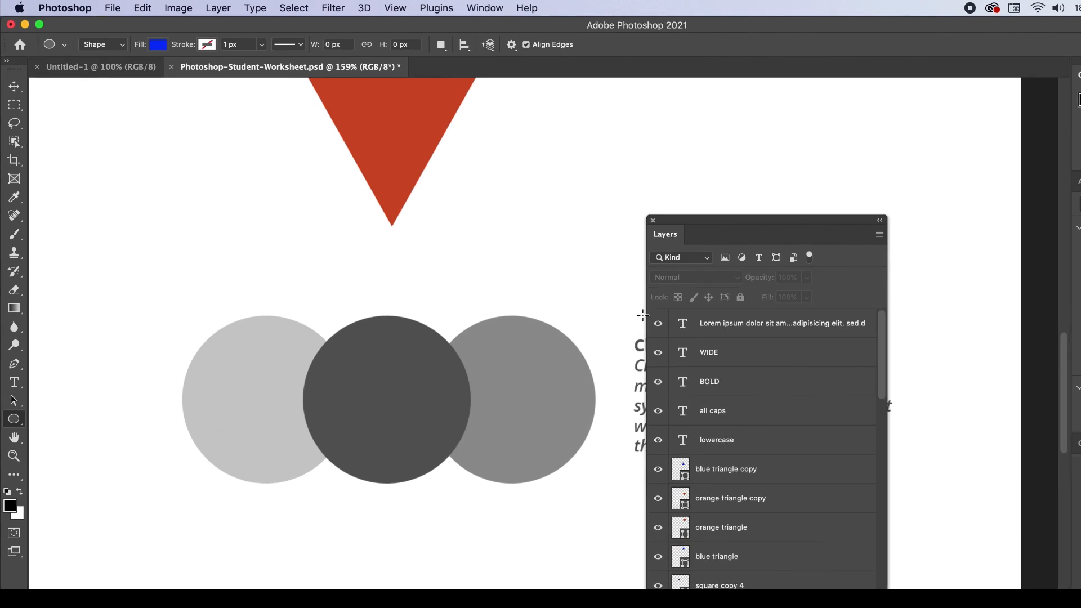
Add a layer named circle 1 above the Lorem ipsum layer and draw a blue circle about 298 px wide over the light gray circle.
left_click(760, 330)
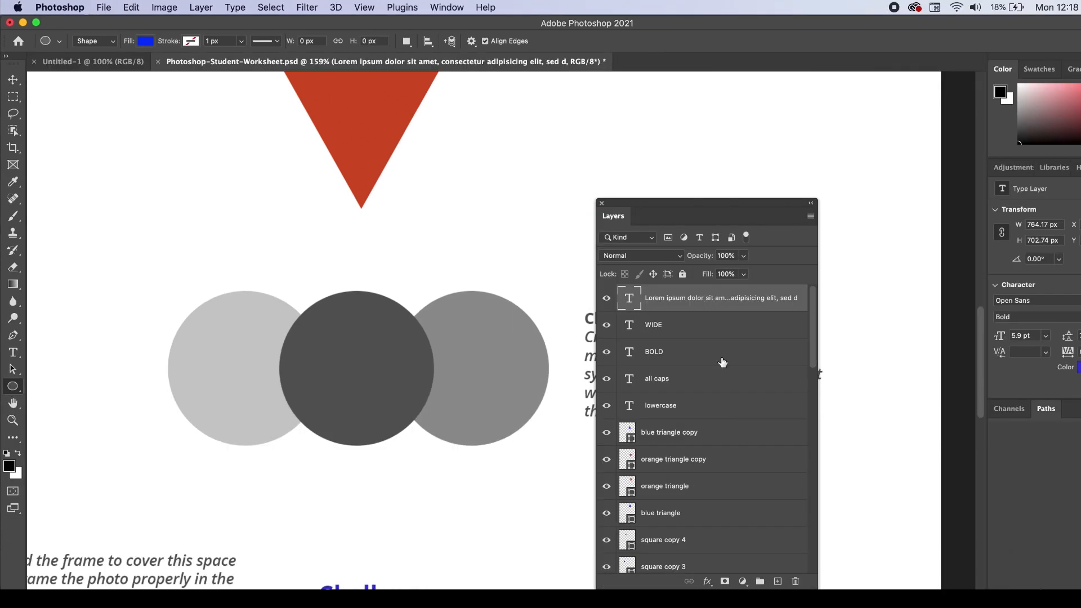
left_click(776, 580)
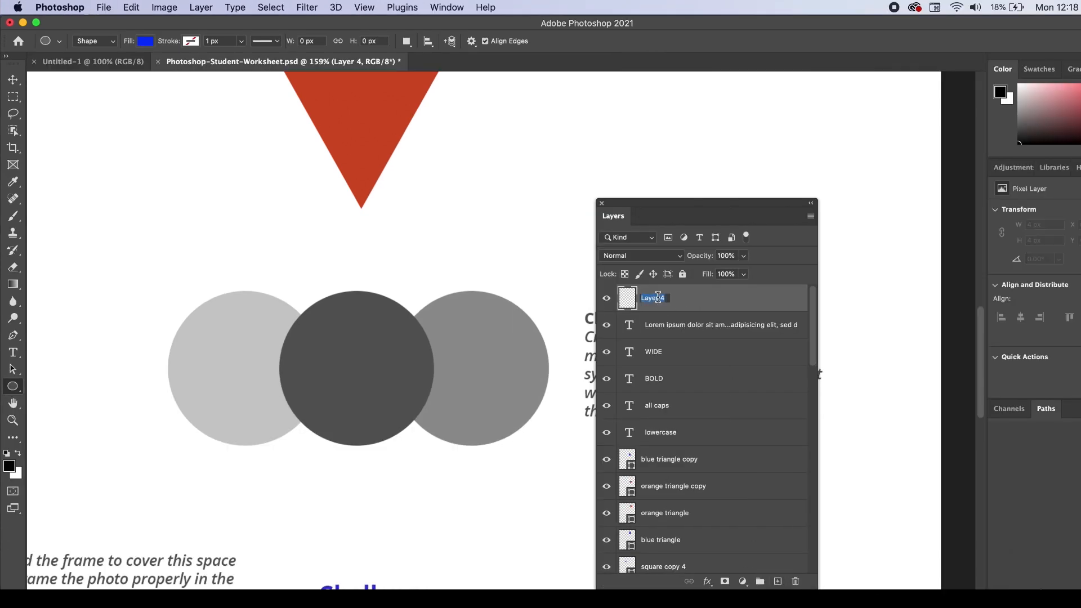
key("Return")
left_click_drag(179, 289, 332, 445)
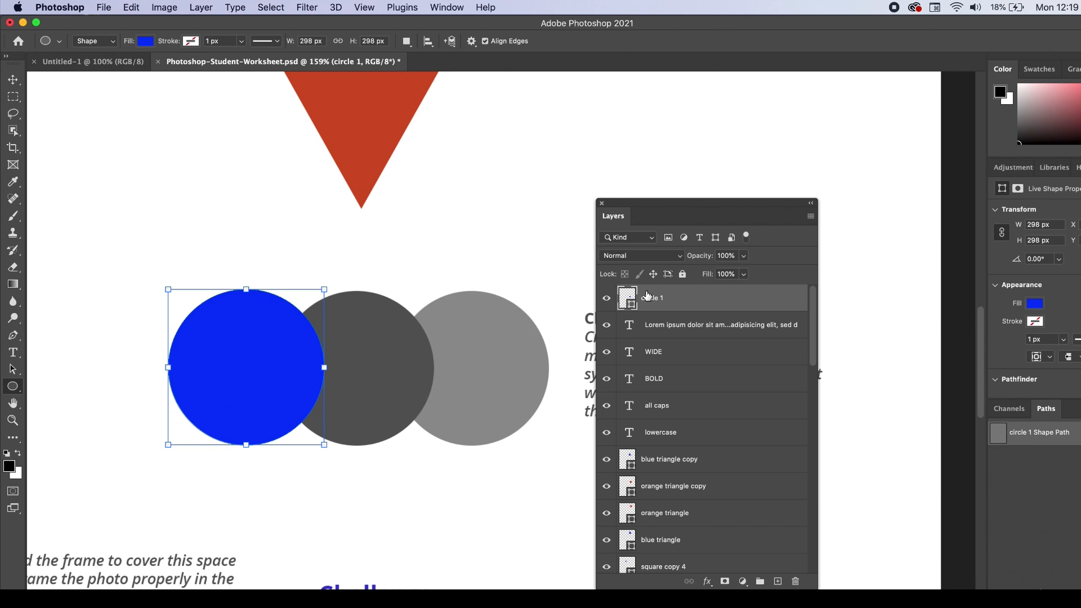
Duplicate the circle 1 layer and place the copy over the dark gray center circle.
right_click(720, 307)
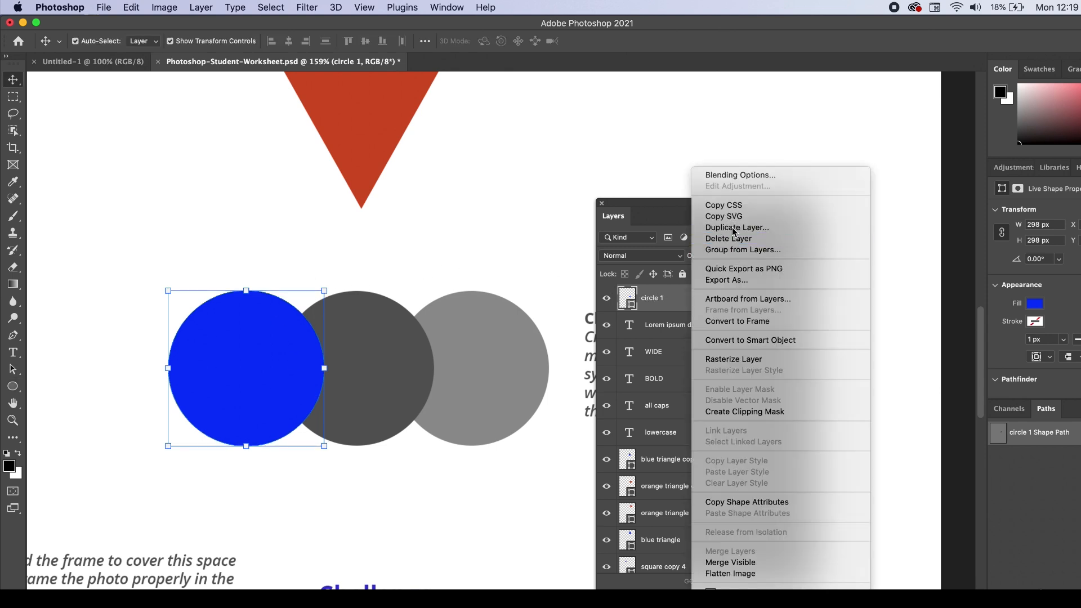
left_click(732, 225)
left_click(707, 331)
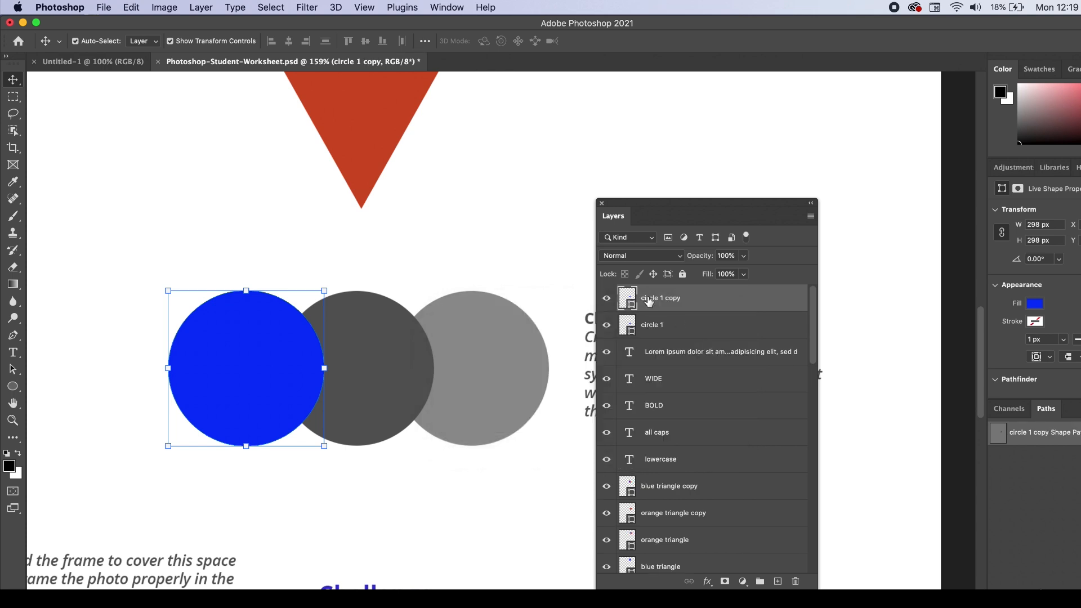
left_click_drag(260, 357, 376, 398)
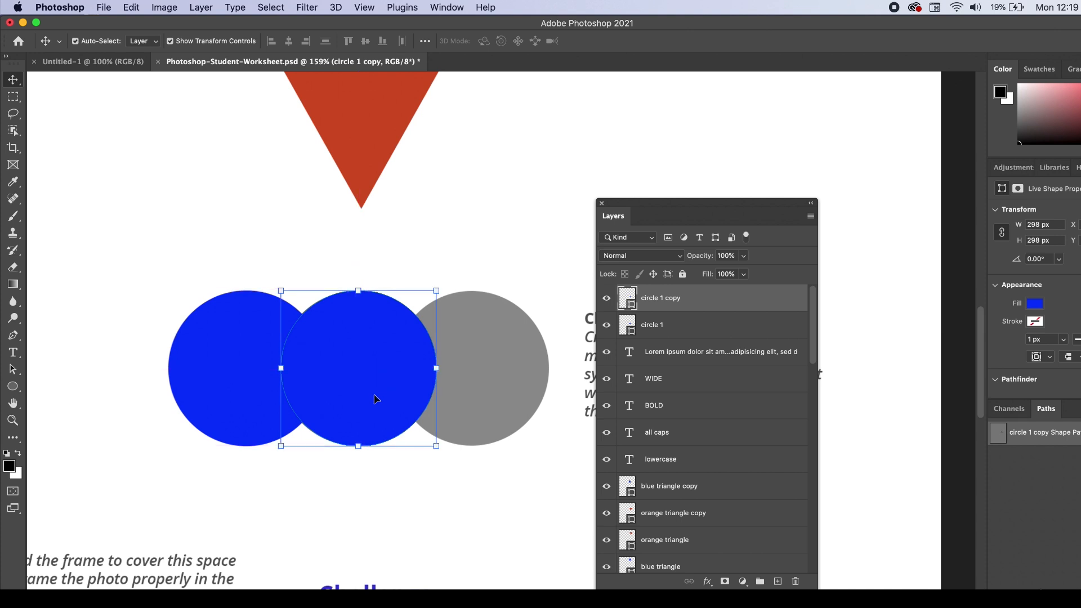
Duplicate the circle 1 copy layer, place the new circle over the remaining medium gray circle, and select the center circle.
right_click(700, 304)
left_click(743, 228)
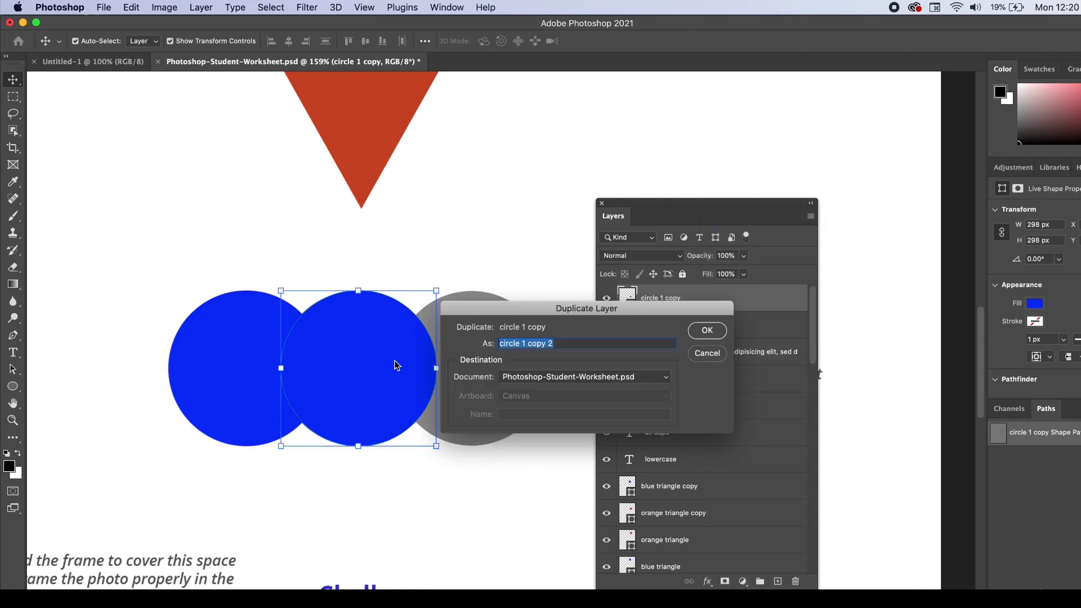
left_click(690, 332)
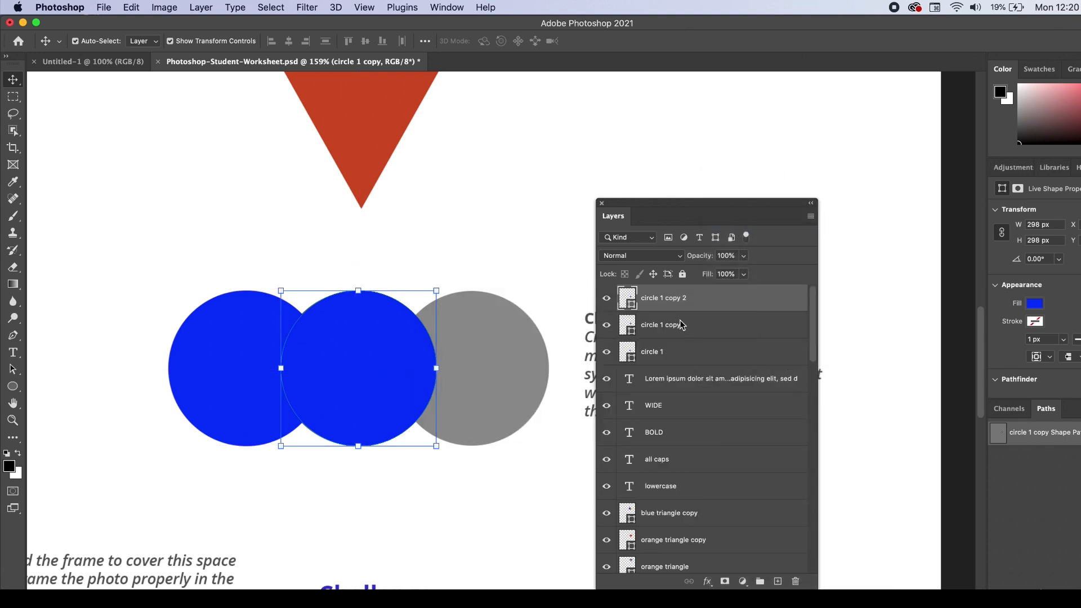
left_click_drag(363, 348, 479, 349)
left_click(362, 334)
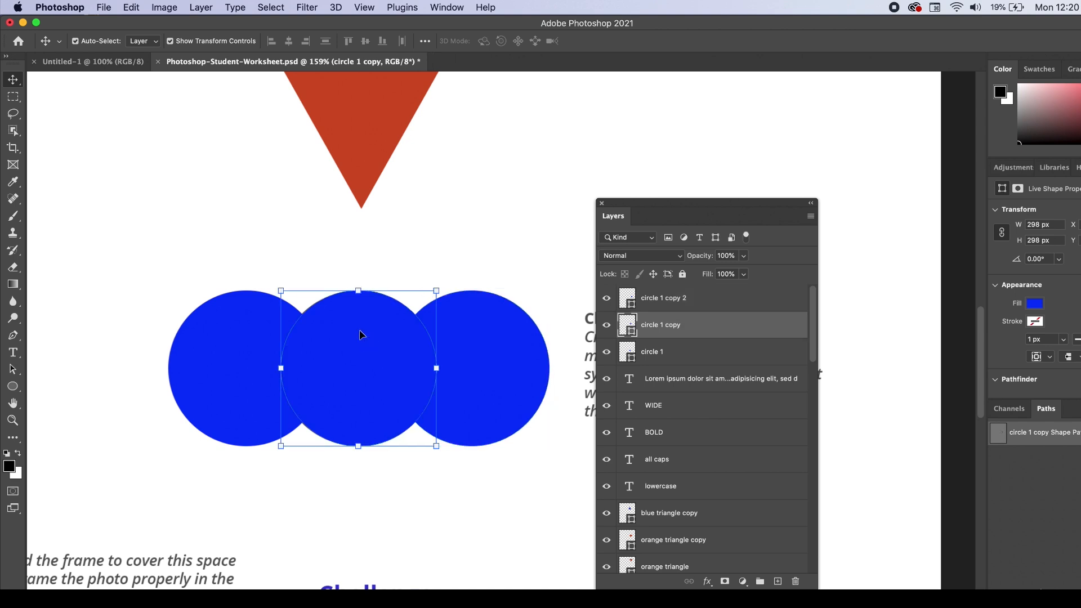
Change the center circle's fill to bright orange-red and the circle nearest the challenge text to yellow.
left_click(1033, 307)
left_click(1065, 374)
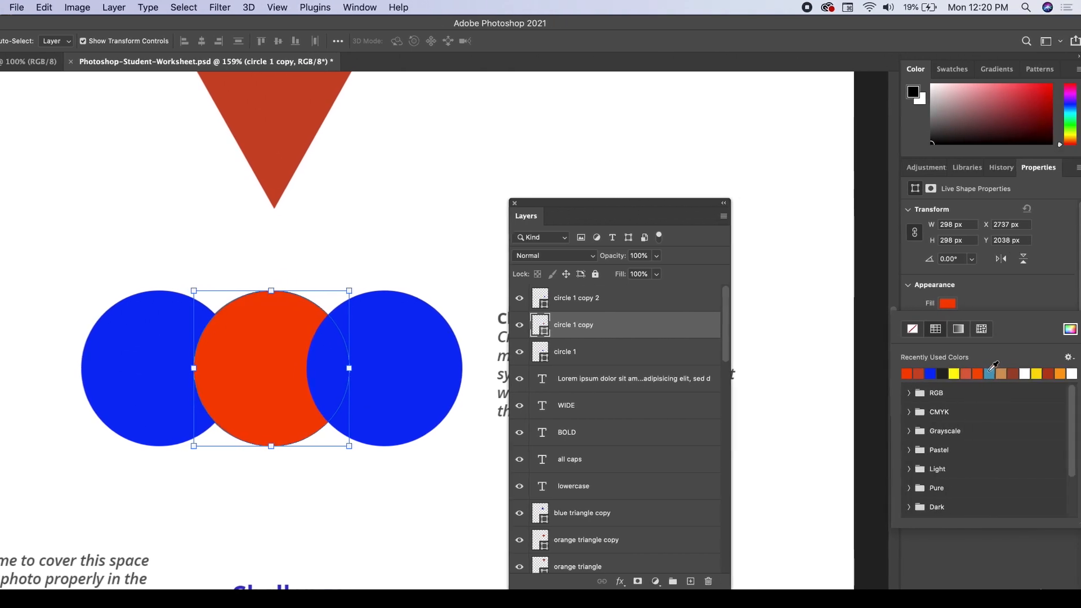
left_click(412, 334)
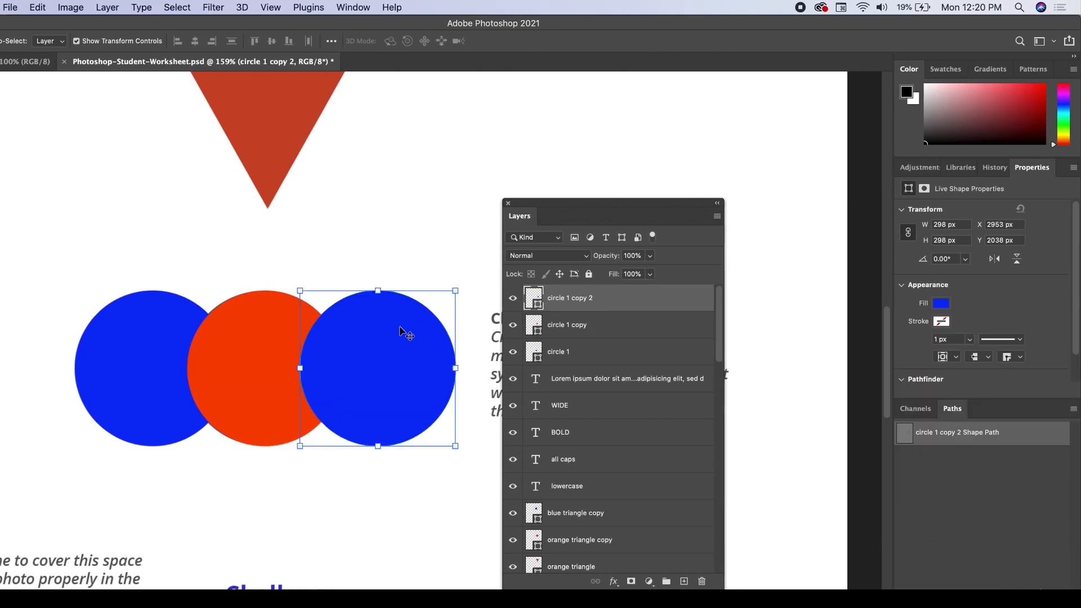
left_click(941, 305)
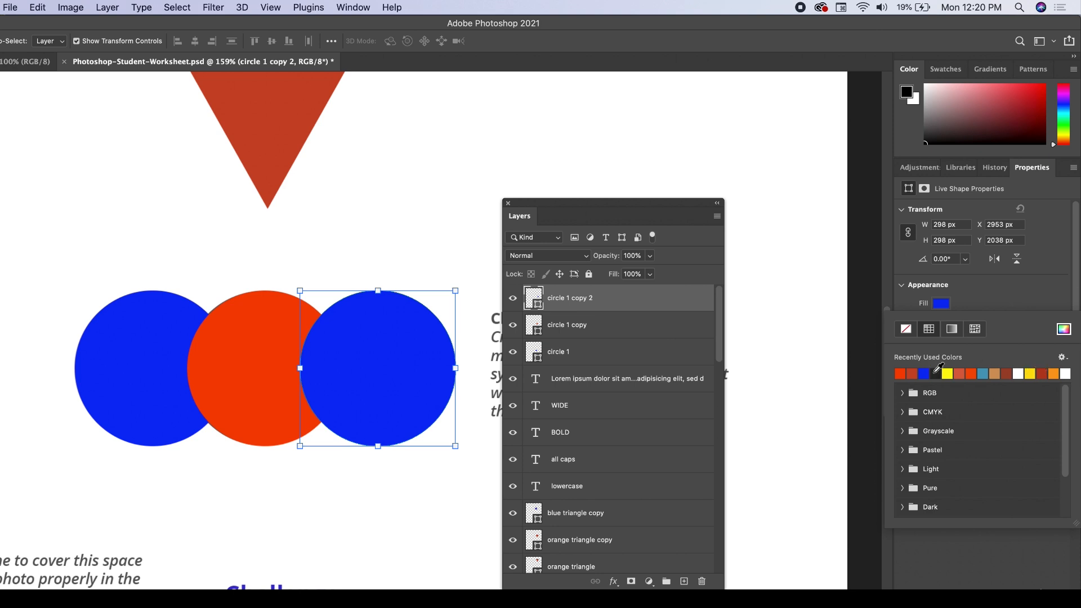
left_click(947, 374)
Deselect the circles and move the floating Layers panel away from the start of the challenge instructions.
left_click(480, 219)
left_click_drag(560, 210, 770, 356)
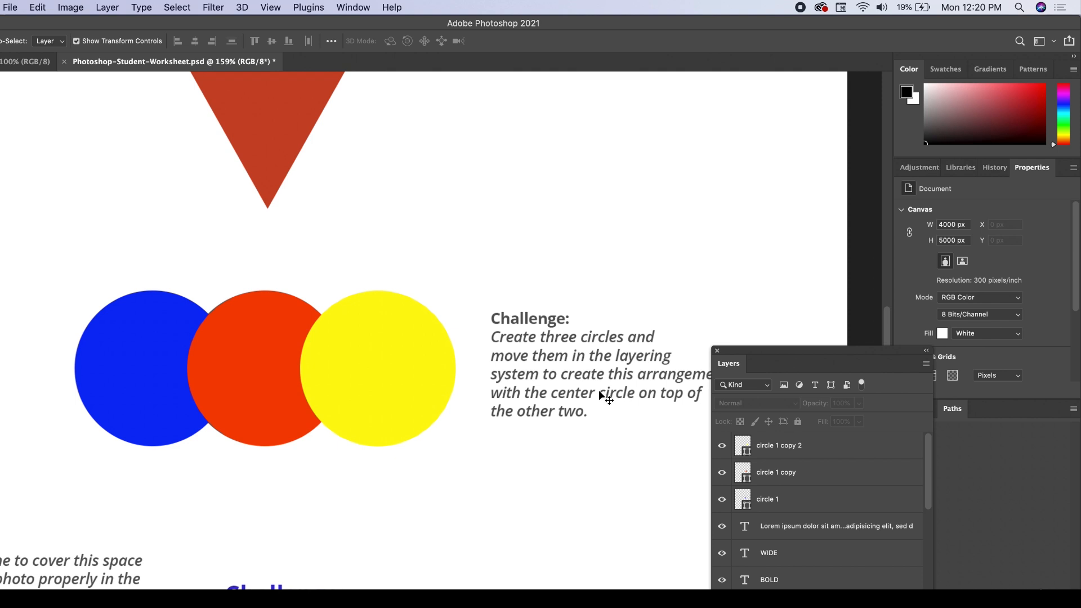
left_click_drag(753, 361, 705, 192)
Select all three colored circles, move them below the gray reference circles, place them back over the gray ones, and deselect.
left_click(319, 353)
left_click(253, 360, "shift")
left_click(157, 356, "shift")
left_click_drag(272, 362, 270, 558)
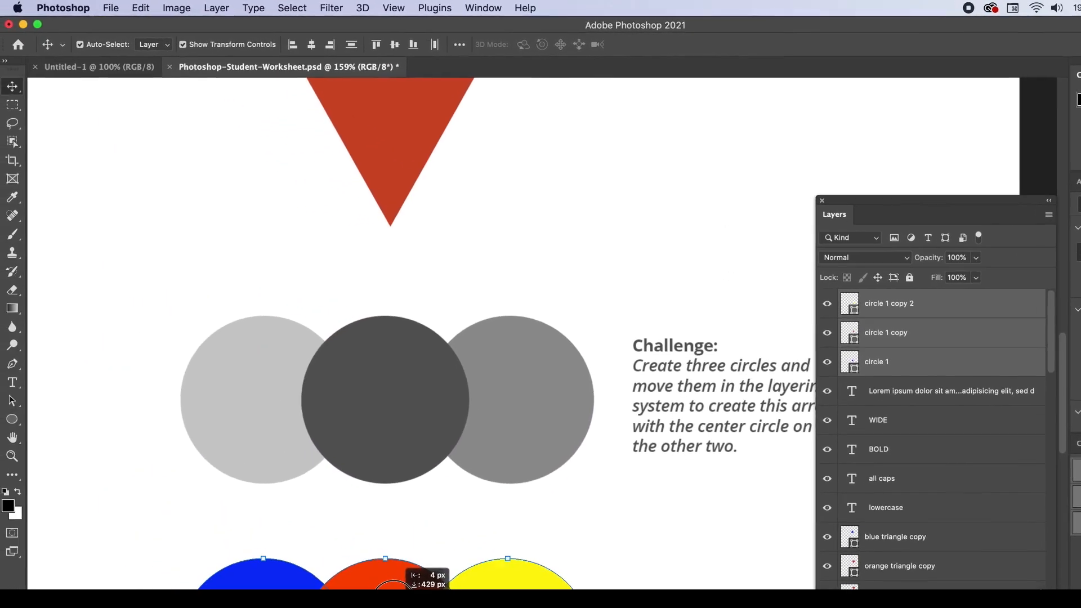
left_click_drag(392, 583, 401, 345)
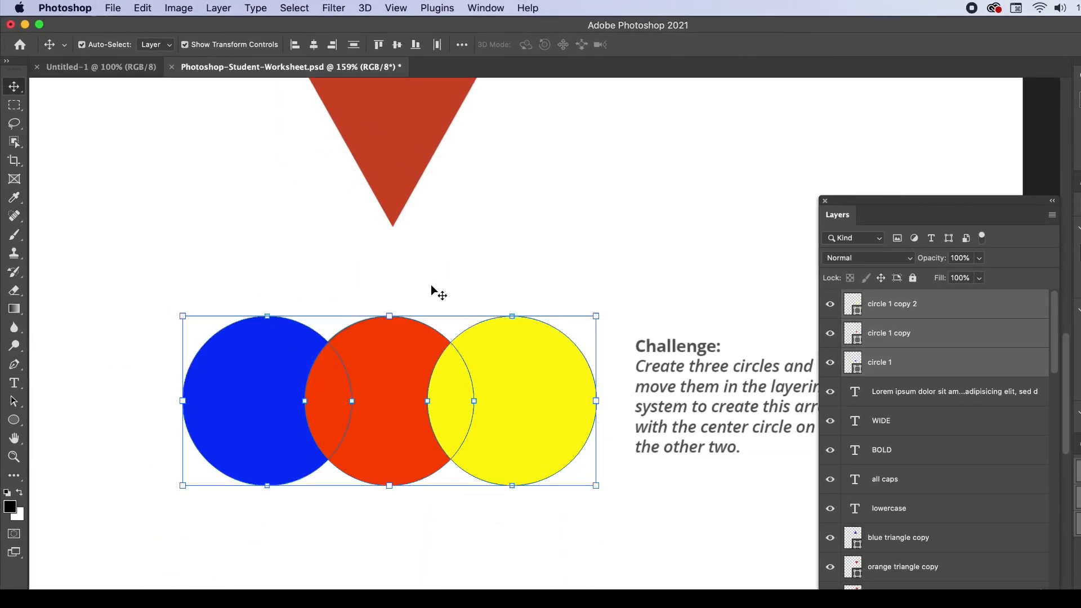
left_click(428, 300)
Move the center circle's layer to the top of the stack and reorder circle 1 above circle 1 copy 2.
left_click(380, 356)
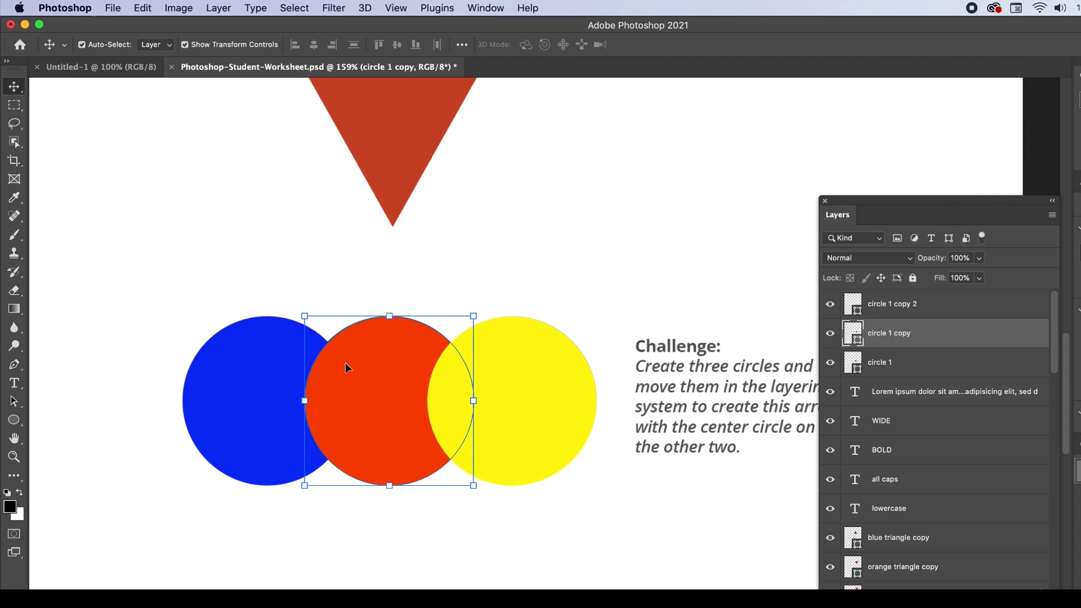
left_click_drag(932, 337, 934, 305)
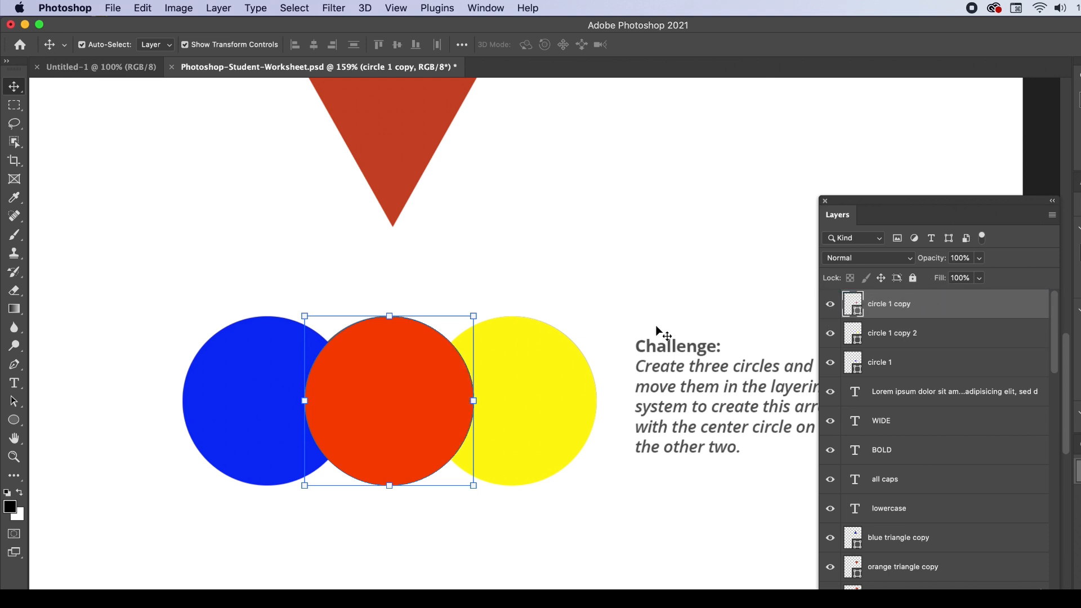
left_click(580, 371)
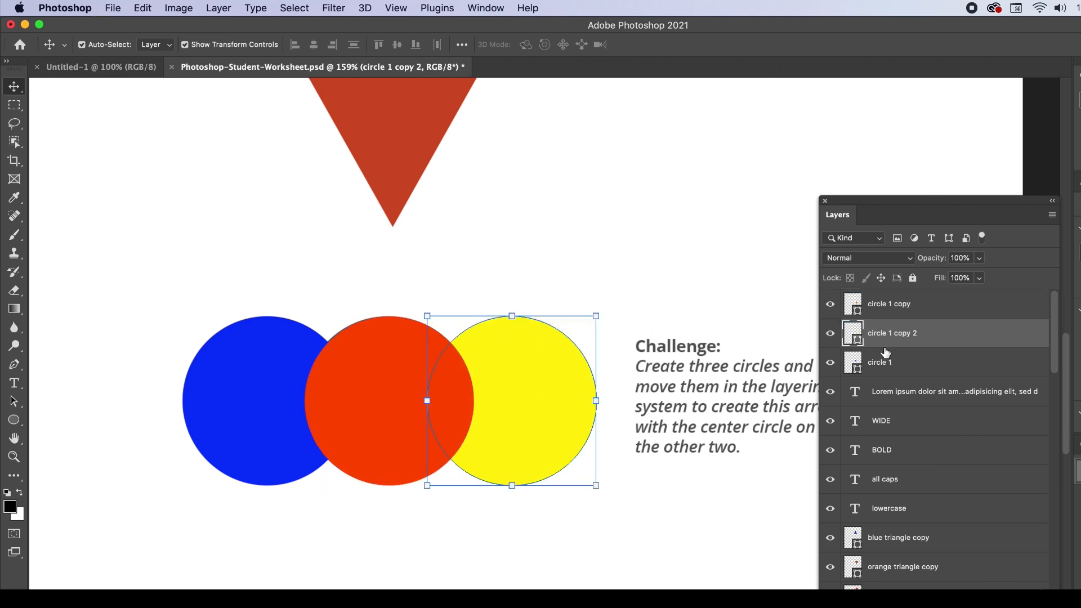
left_click_drag(901, 376, 920, 306)
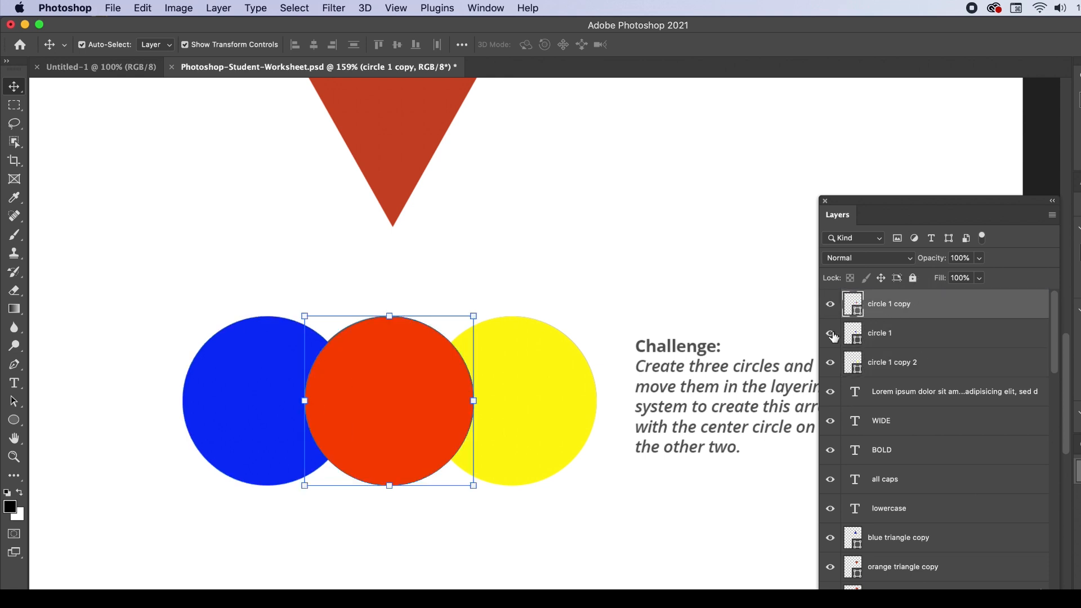
Rename the circle layers orange, blue and yellow, and move the yellow layer between orange and blue.
type("orange")
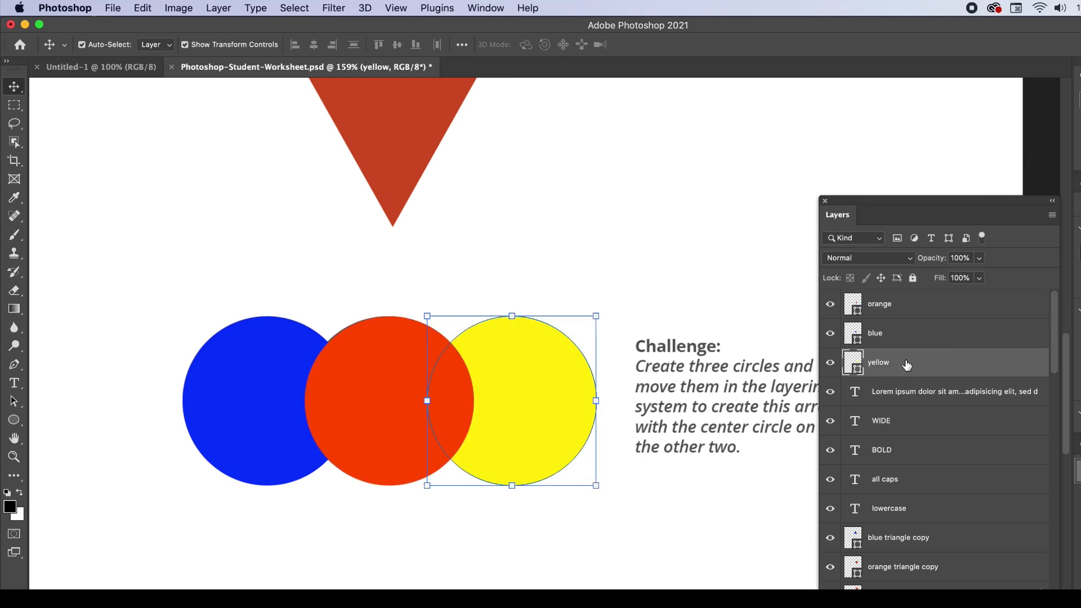
left_click_drag(906, 365, 901, 301)
left_click_drag(410, 382, 423, 365)
left_click(528, 475)
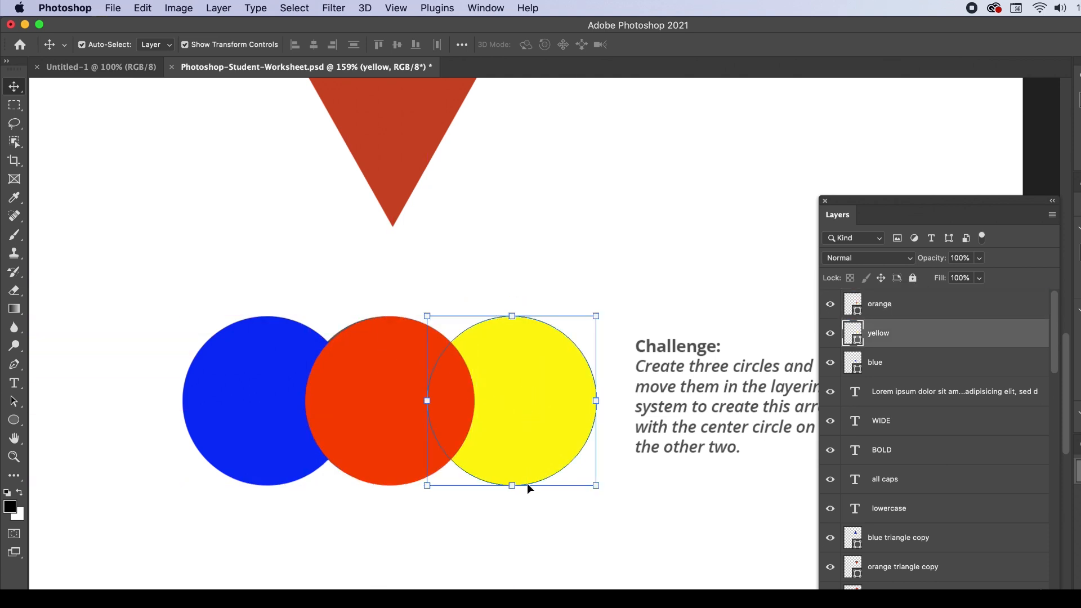
left_click(556, 282)
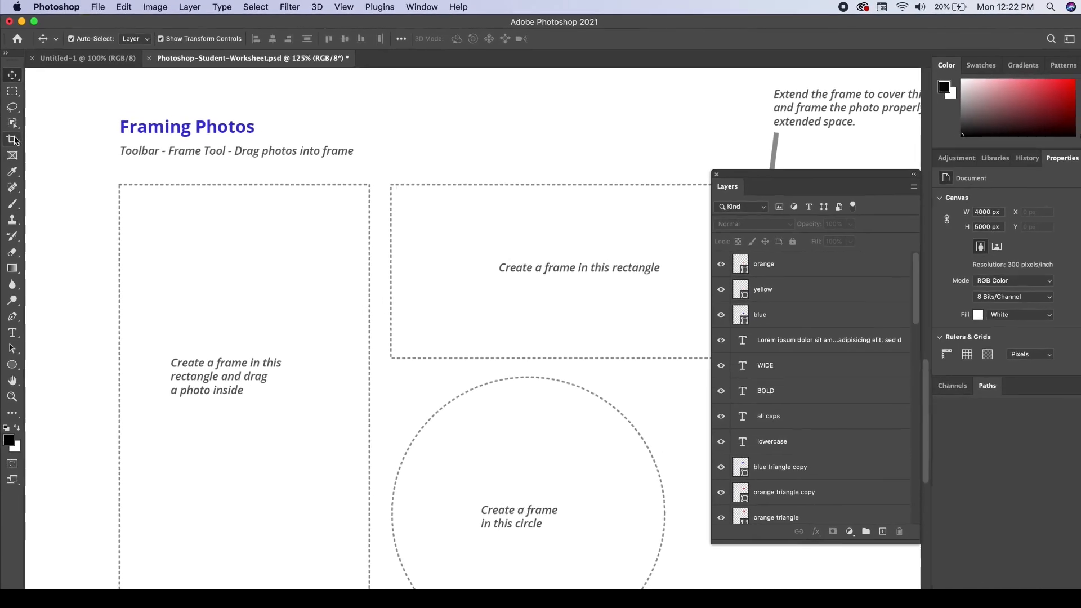
Create a frame about 649 by 1054 px over the tall Framing Photos rectangle and place pexels-gelatin-6357184.jpg from Downloads inside.
left_click(12, 155)
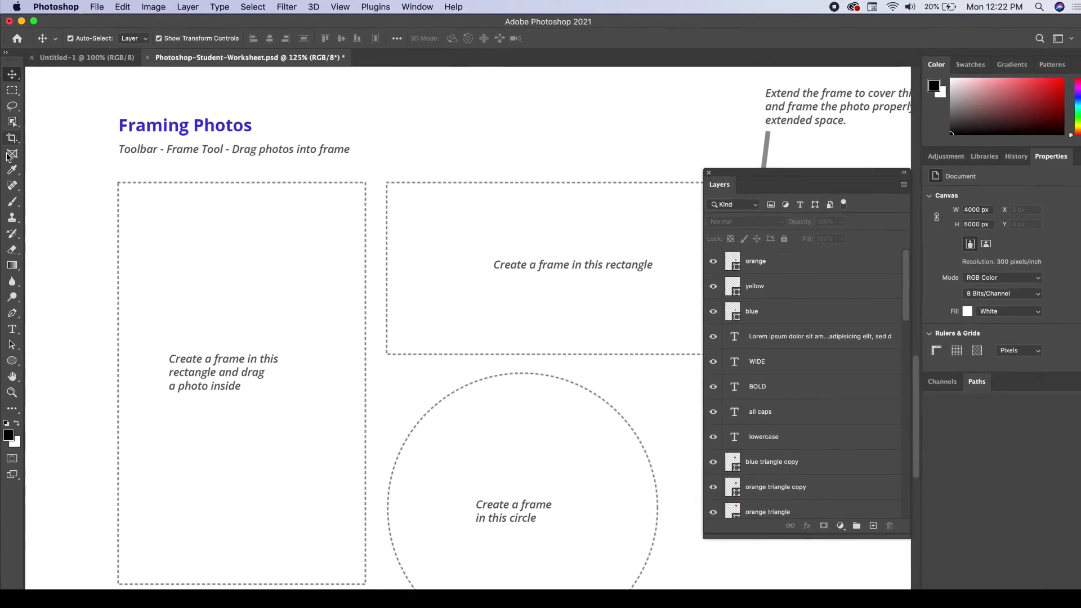
left_click_drag(117, 182, 366, 583)
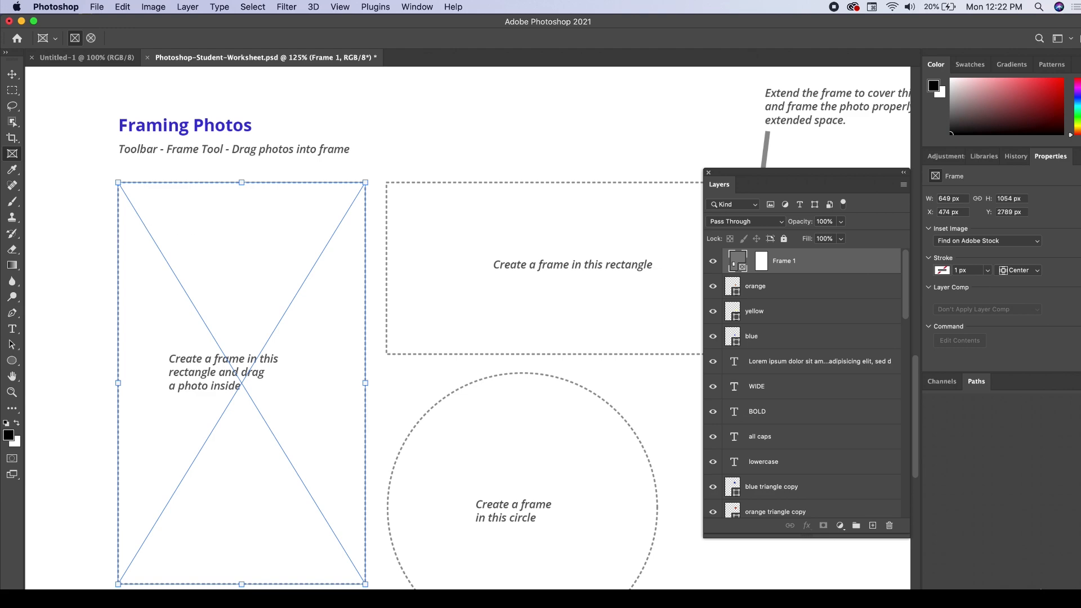
left_click(116, 598)
left_click(426, 231)
left_click_drag(445, 162, 513, 250)
left_click(578, 295)
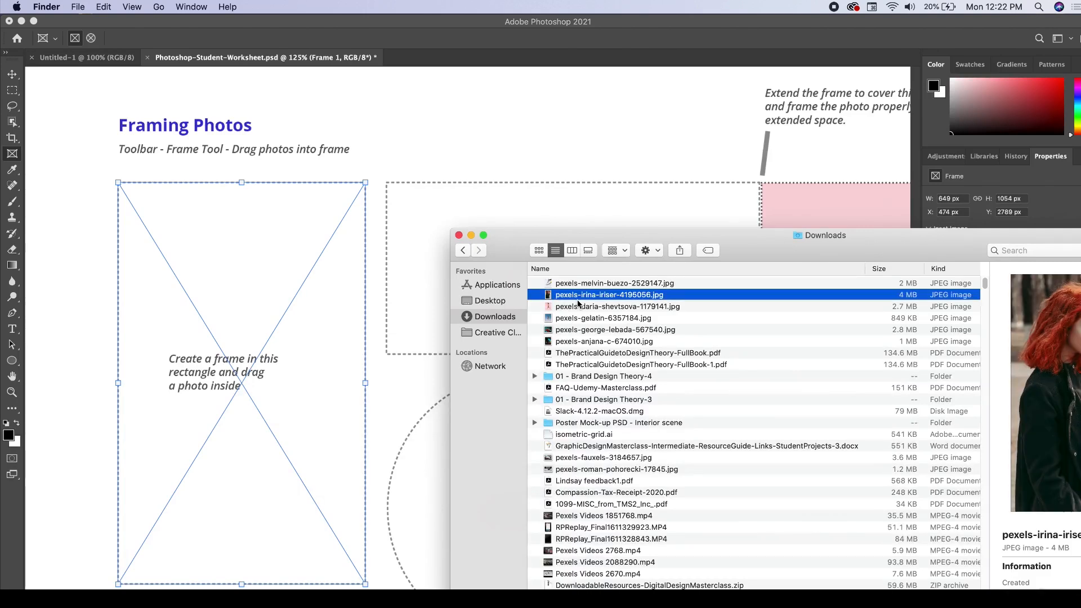
left_click_drag(578, 317, 245, 259)
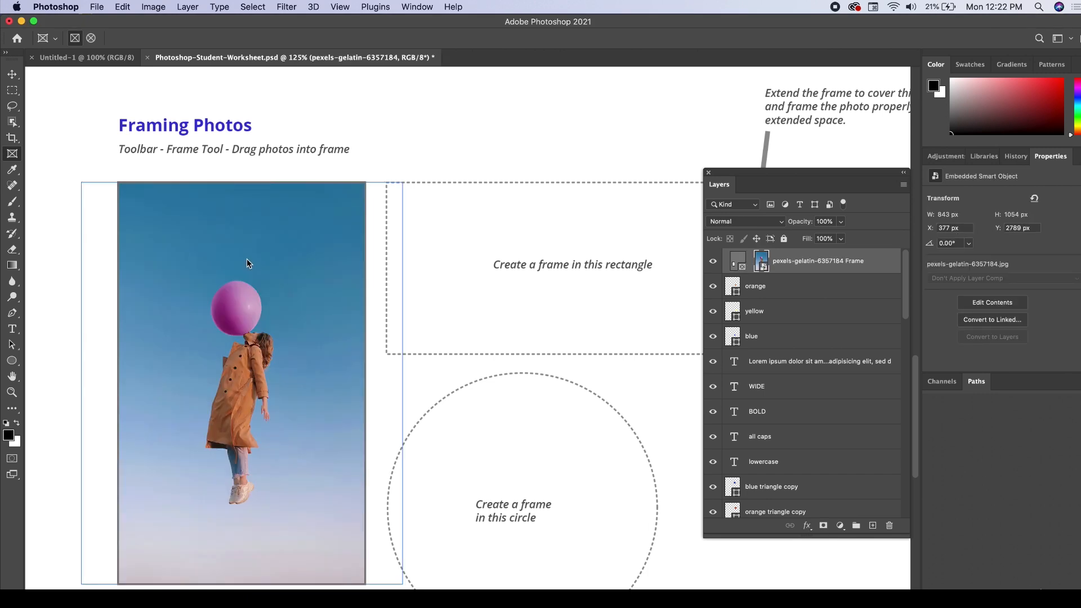
Shift the framed balloon photo slightly and return it to its guide rectangle, select the photo inside, and deselect.
key("v")
mouse_move(236, 256)
left_mouse_down()
mouse_move(244, 215)
mouse_move(437, 176)
mouse_move(445, 202)
mouse_move(248, 257)
mouse_move(190, 257)
mouse_move(221, 265)
left_mouse_up()
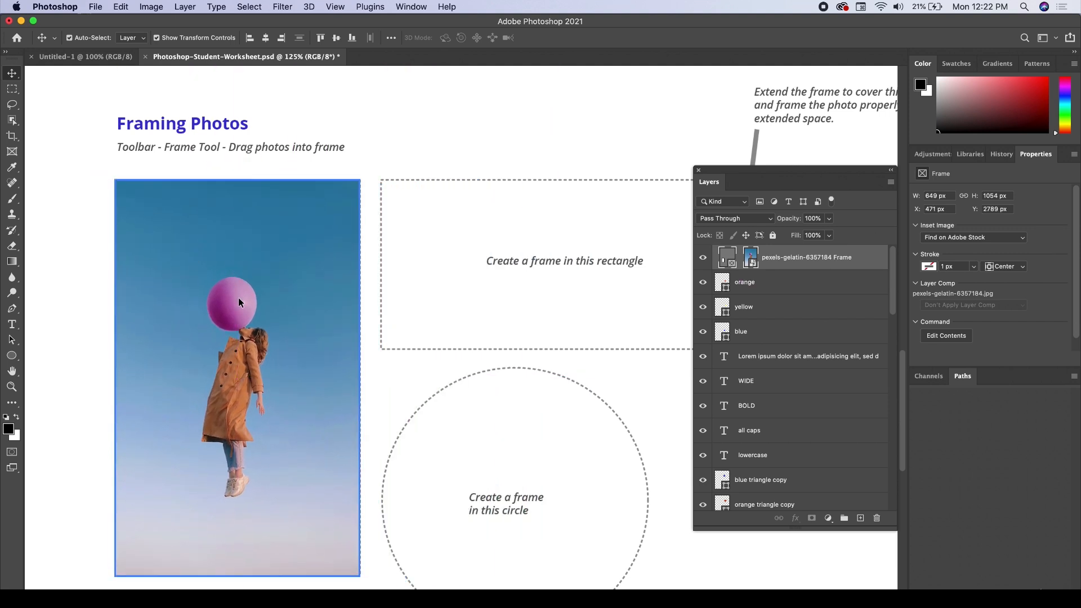
mouse_move(244, 279)
left_mouse_down()
mouse_move(379, 169)
mouse_move(222, 217)
mouse_move(246, 283)
left_mouse_up()
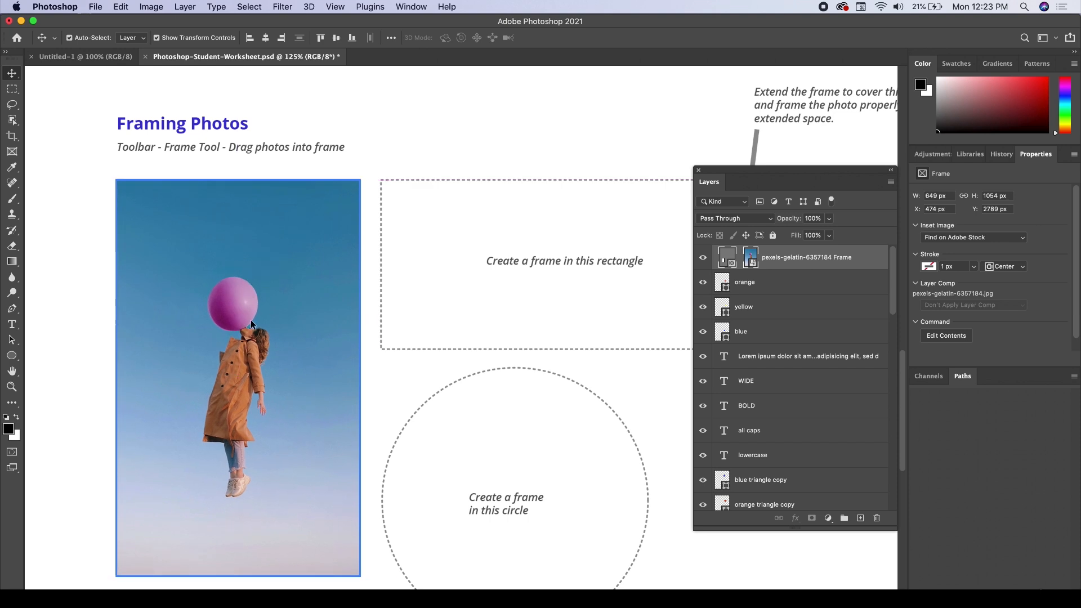
left_click(251, 320)
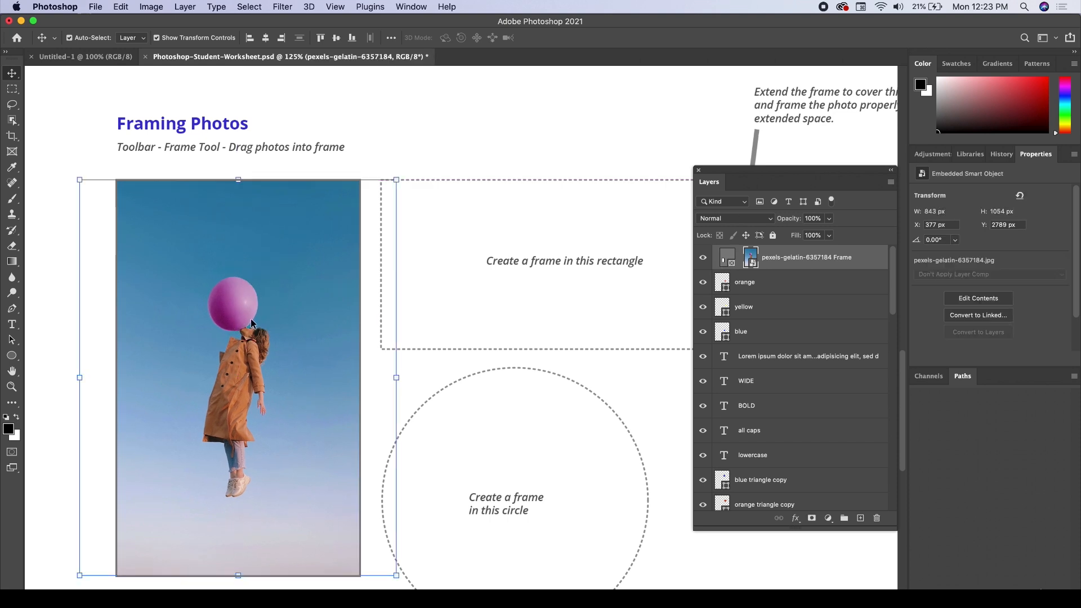
left_click(411, 145)
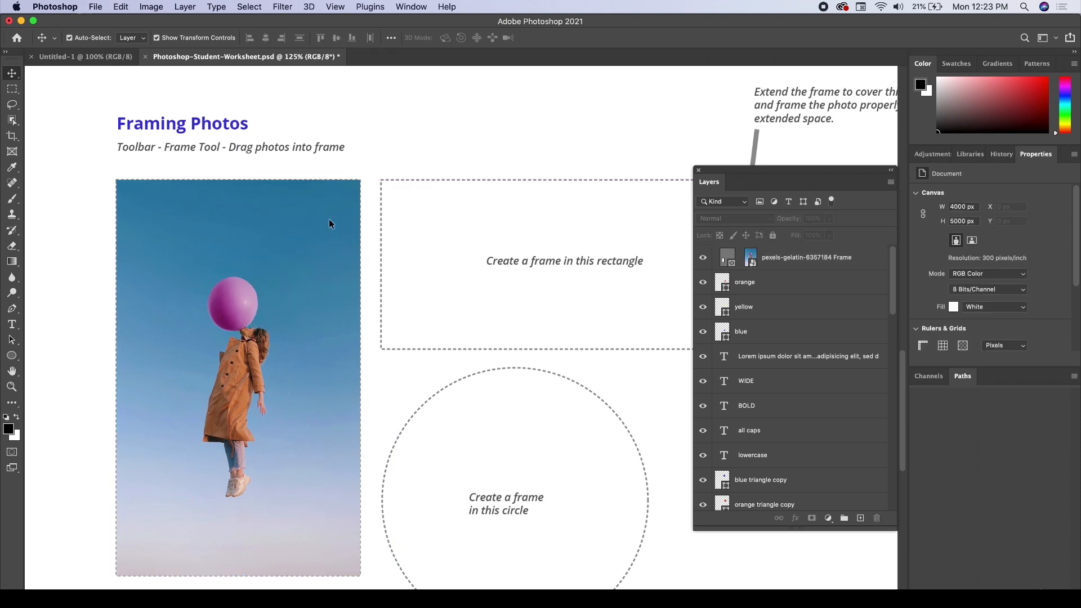
Enlarge the balloon photo inside its frame to about 1425 by 1782 px and position the balloon near the frame's upper edge.
left_click(245, 326)
left_click(245, 325)
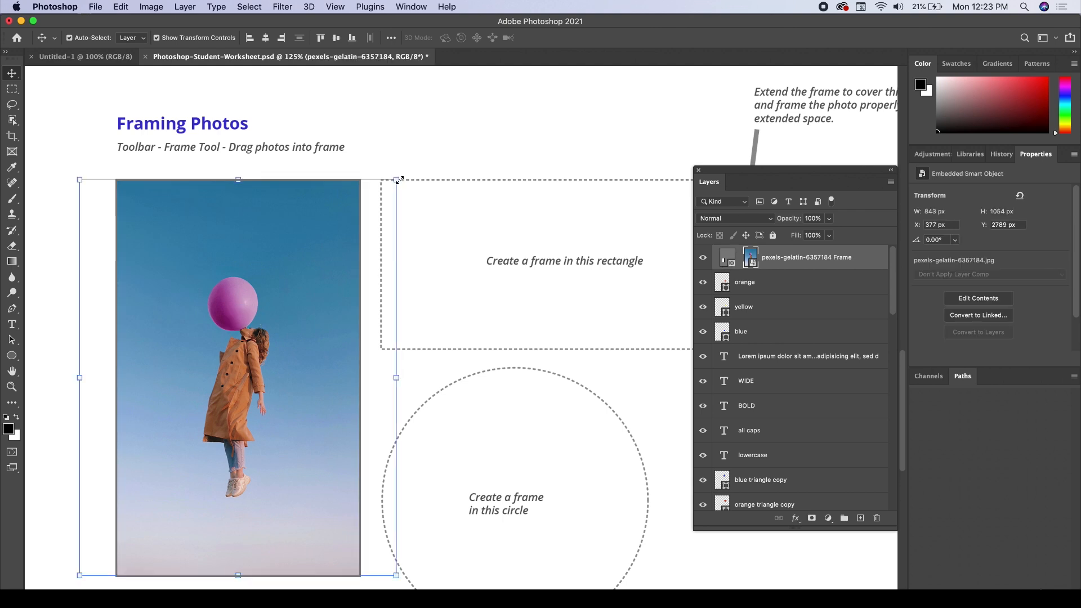
left_click_drag(398, 181, 552, 20)
left_click_drag(297, 281, 210, 393)
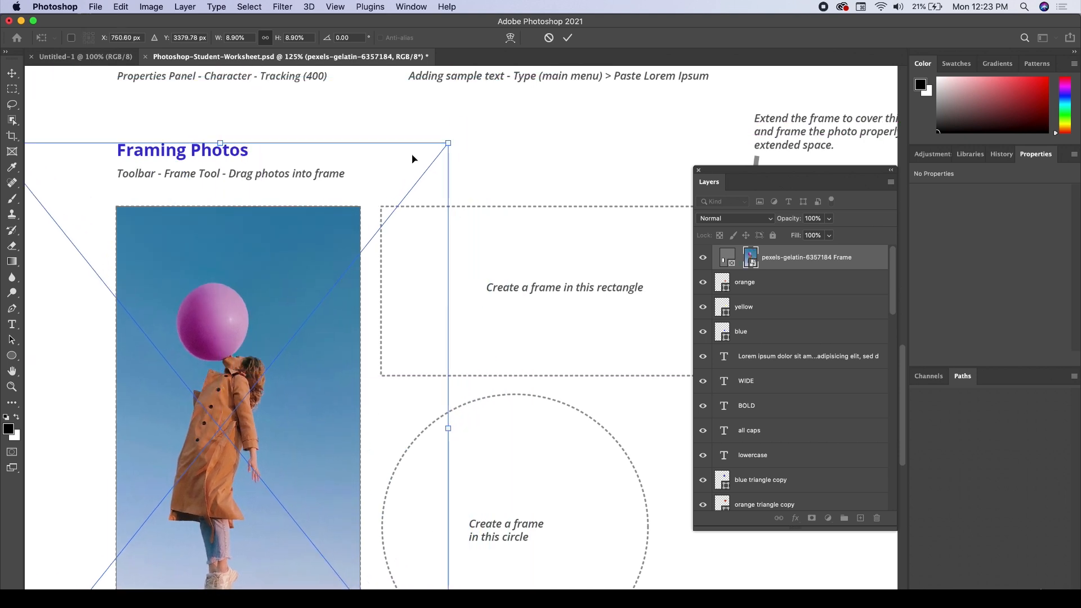
left_click_drag(450, 143, 554, 86)
left_click_drag(326, 270, 293, 286)
key("Return")
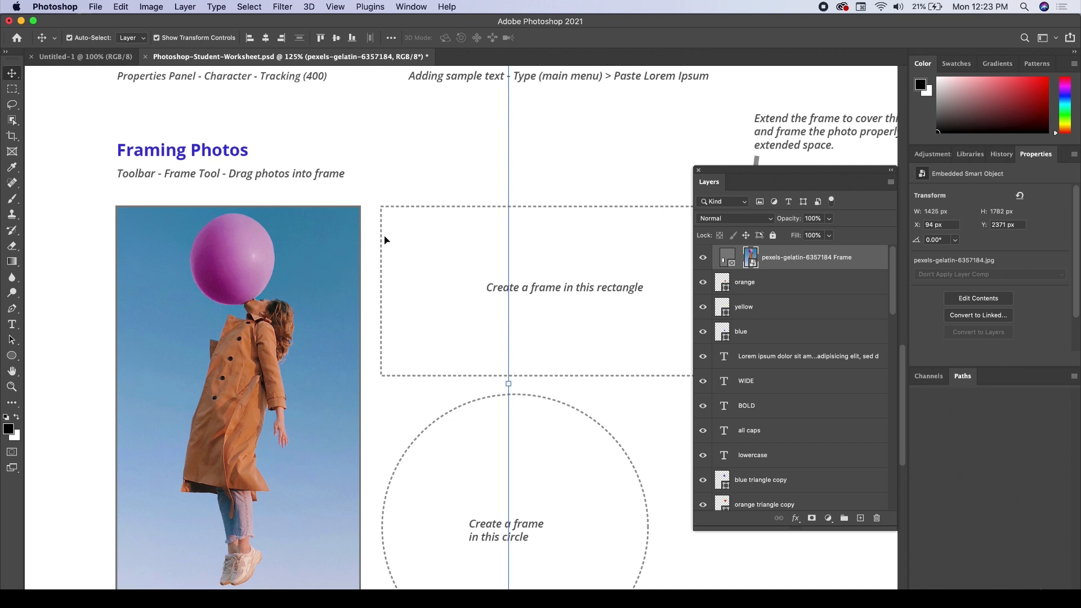
left_click(577, 144)
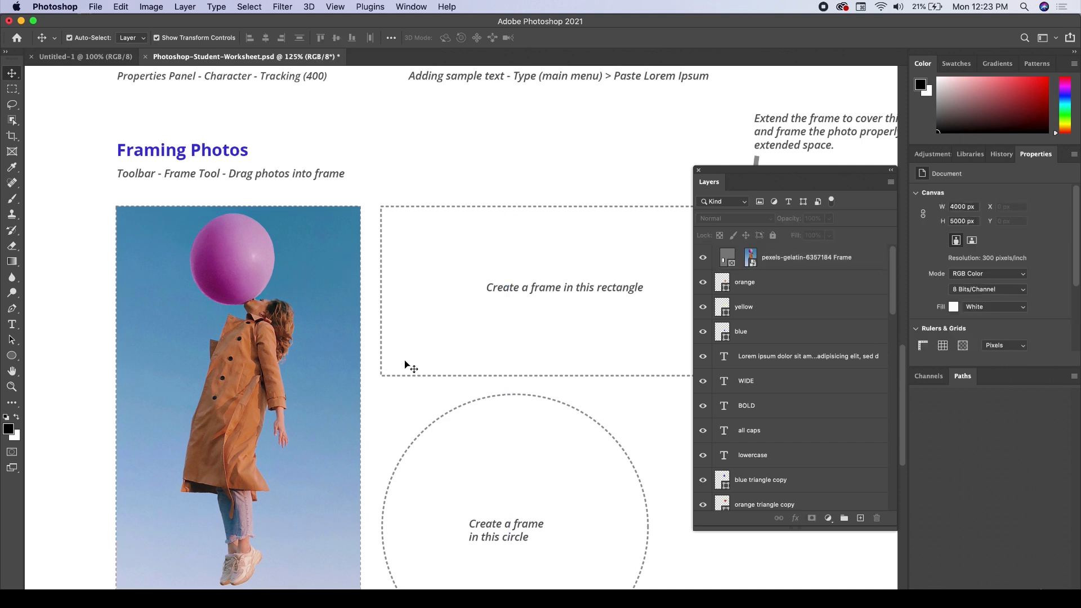
Create a frame about 975 by 449 px over the wide guide rectangle and place pexels-anjana-c-674010.jpg inside it.
scroll(407, 362, "right", 5)
scroll(408, 363, "right", 6)
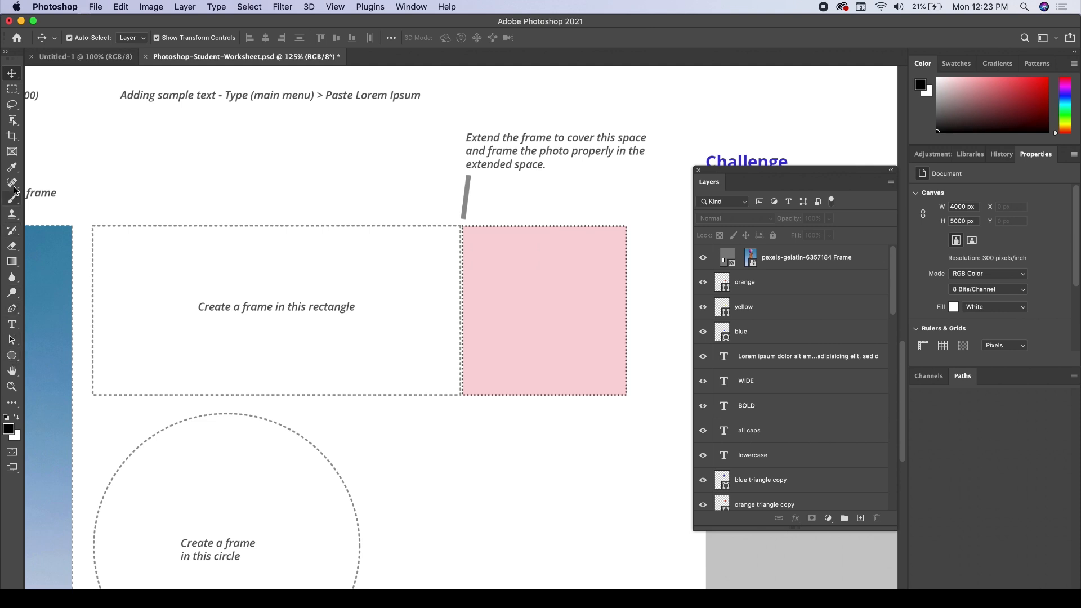
left_click(12, 152)
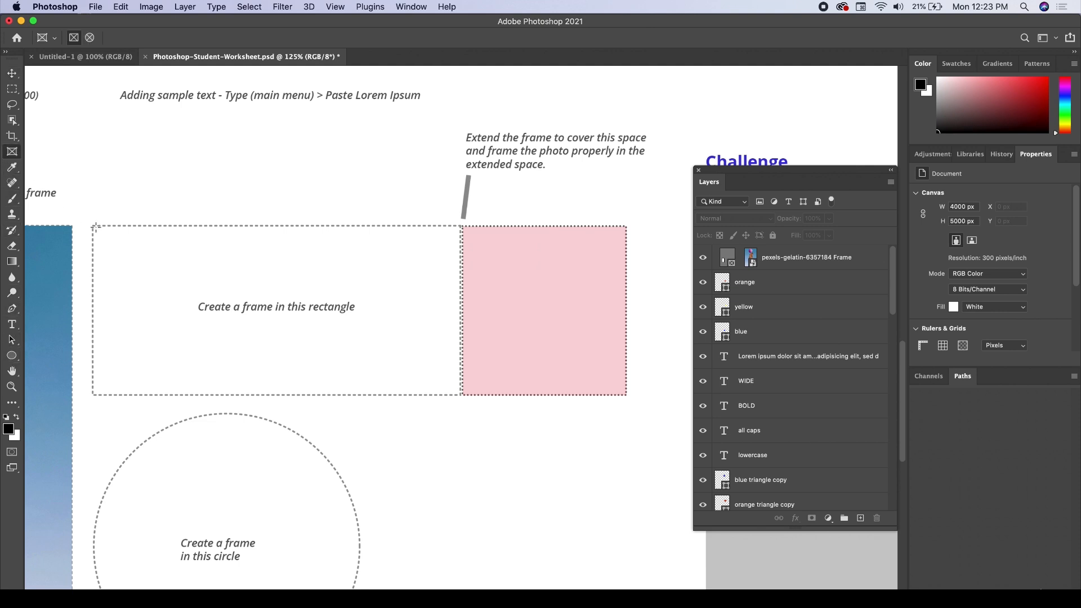
left_click_drag(92, 225, 461, 396)
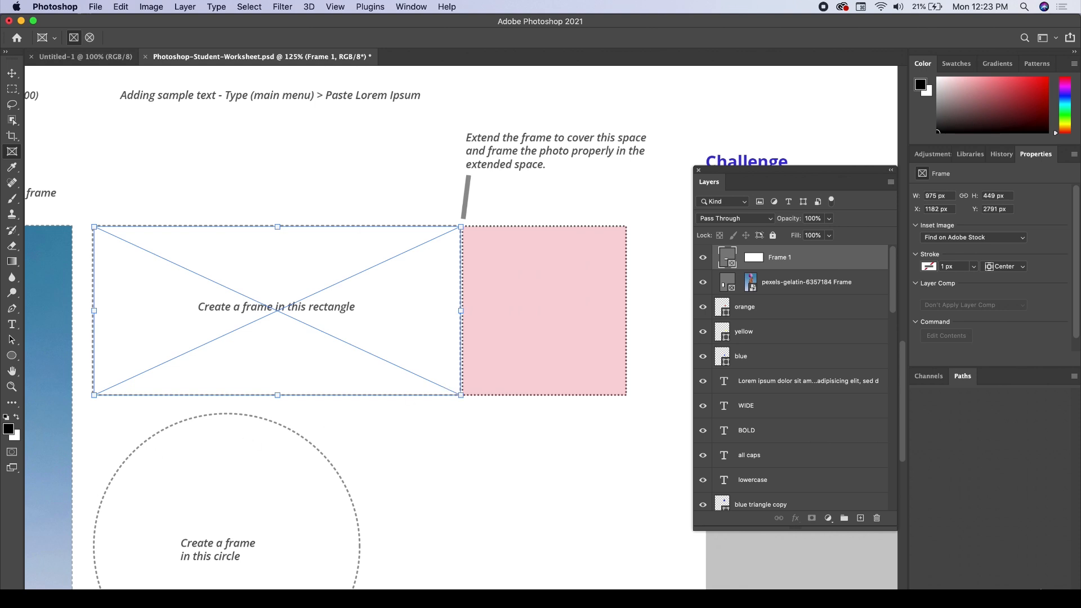
key("super+Tab")
left_click_drag(566, 336, 247, 310)
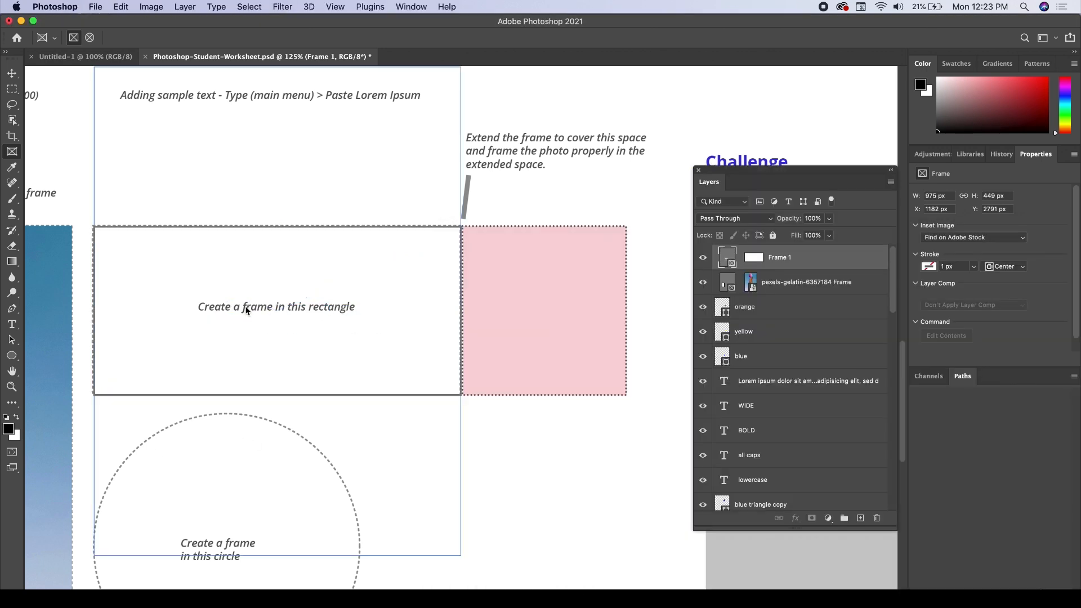
Nudge the wide frame over its guide rectangle and enlarge the peacock feather photo inside it to about 1046 by 1394 px.
scroll(407, 285, "up", 3)
scroll(407, 284, "right", 2)
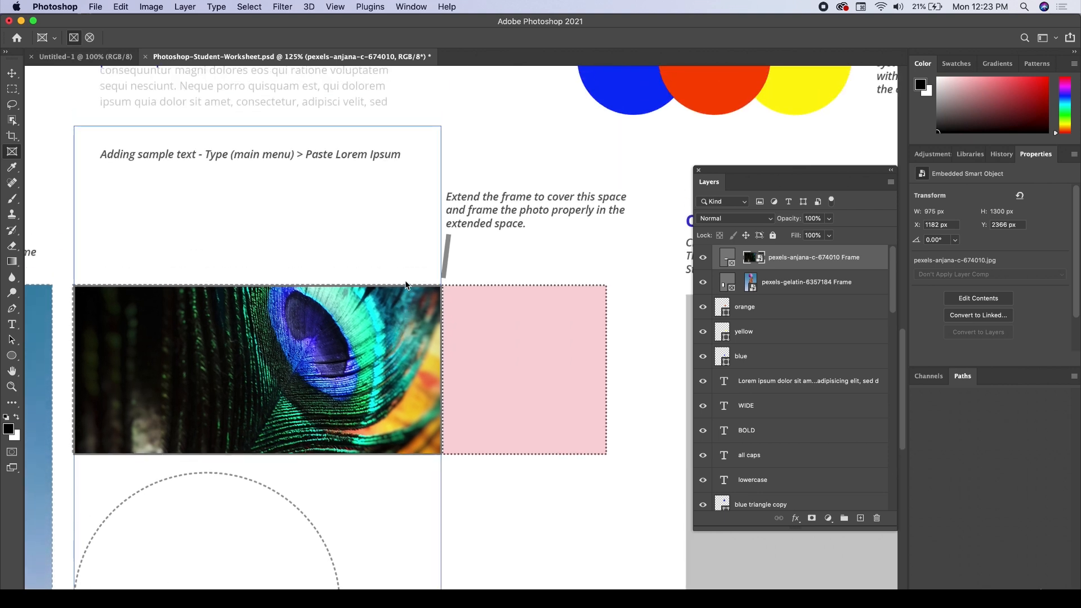
scroll(405, 281, "down", 2)
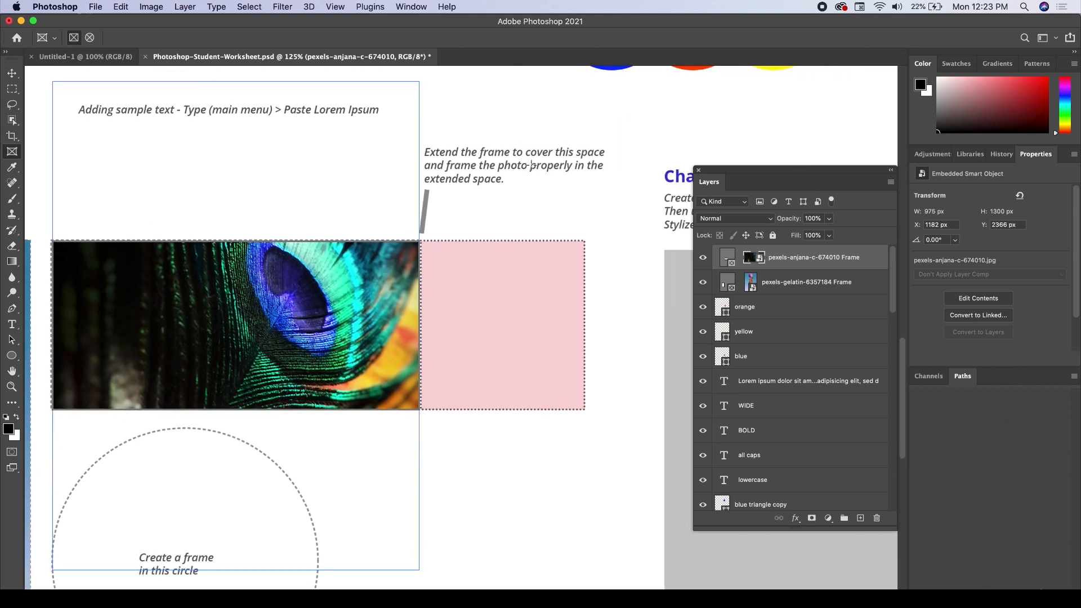
key("v")
scroll(438, 321, "left", 2)
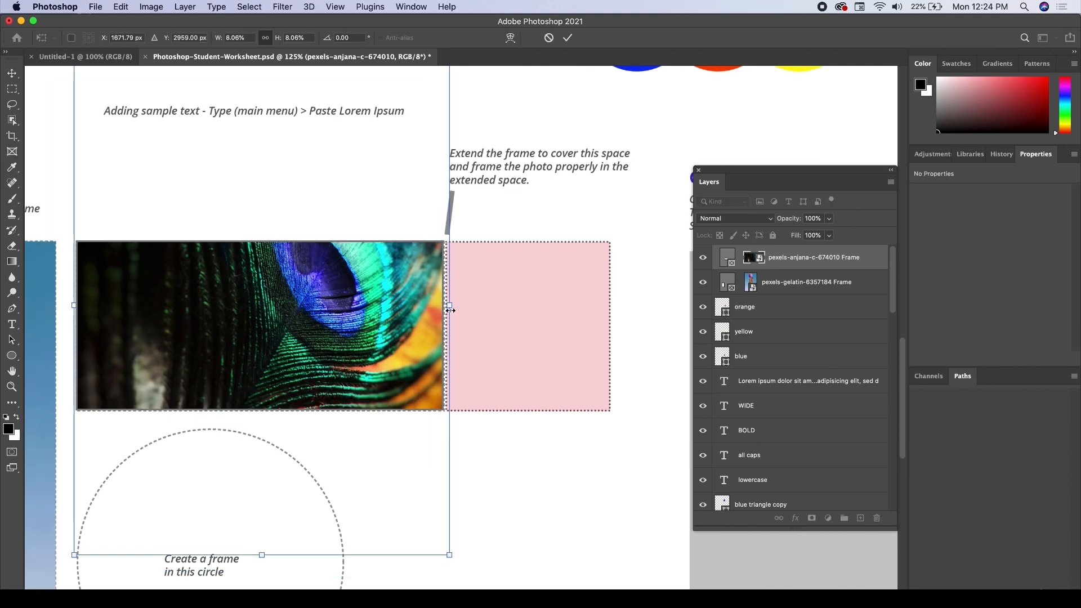
double_click(328, 311)
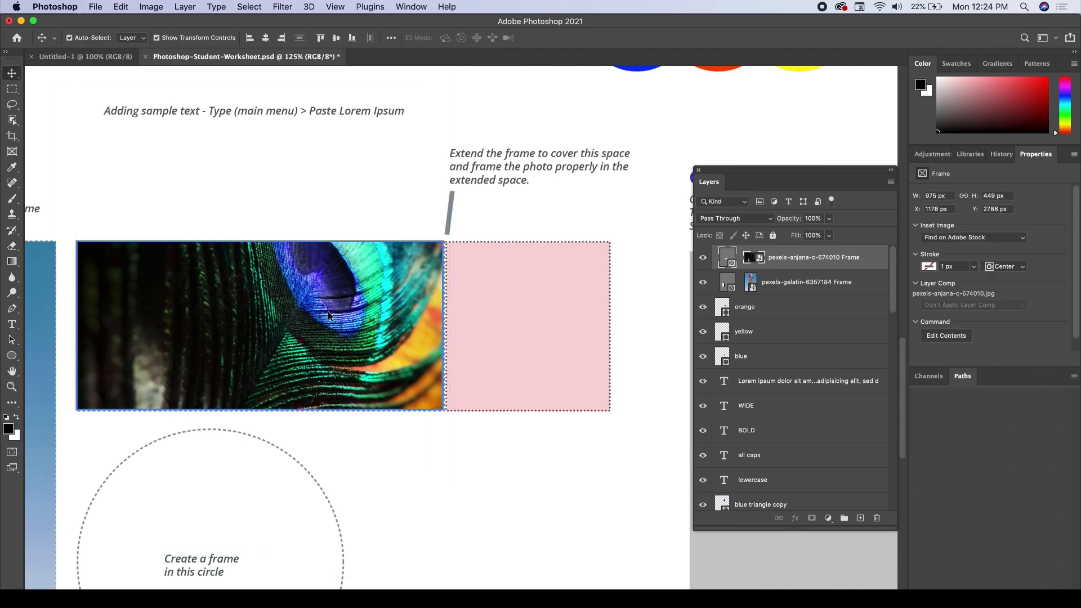
double_click(391, 300)
mouse_move(454, 305)
left_mouse_down()
mouse_move(615, 321)
mouse_move(449, 316)
mouse_move(467, 313)
left_mouse_up()
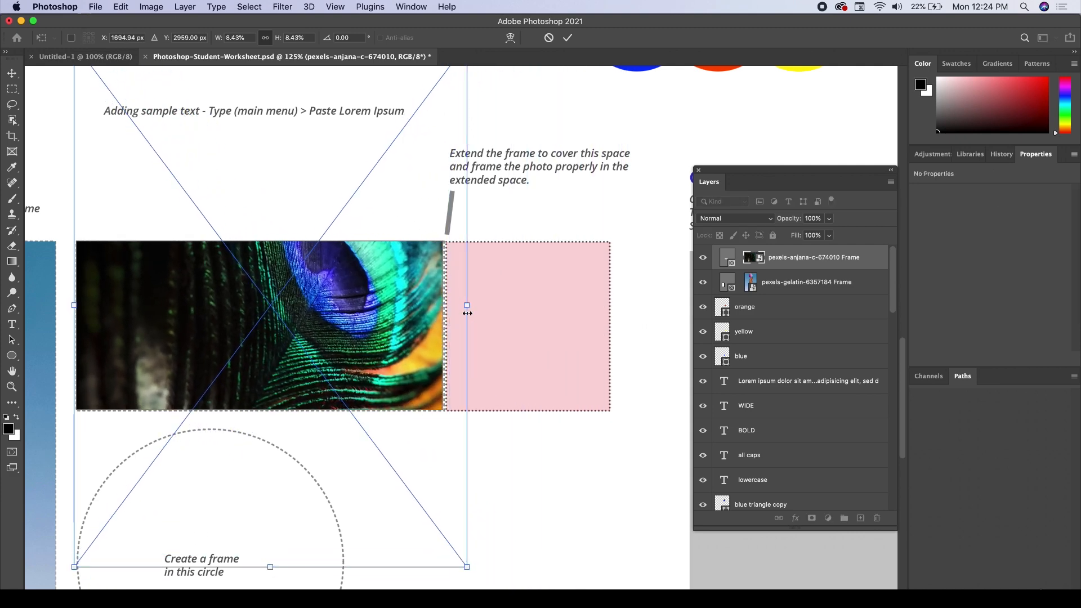
key("Return")
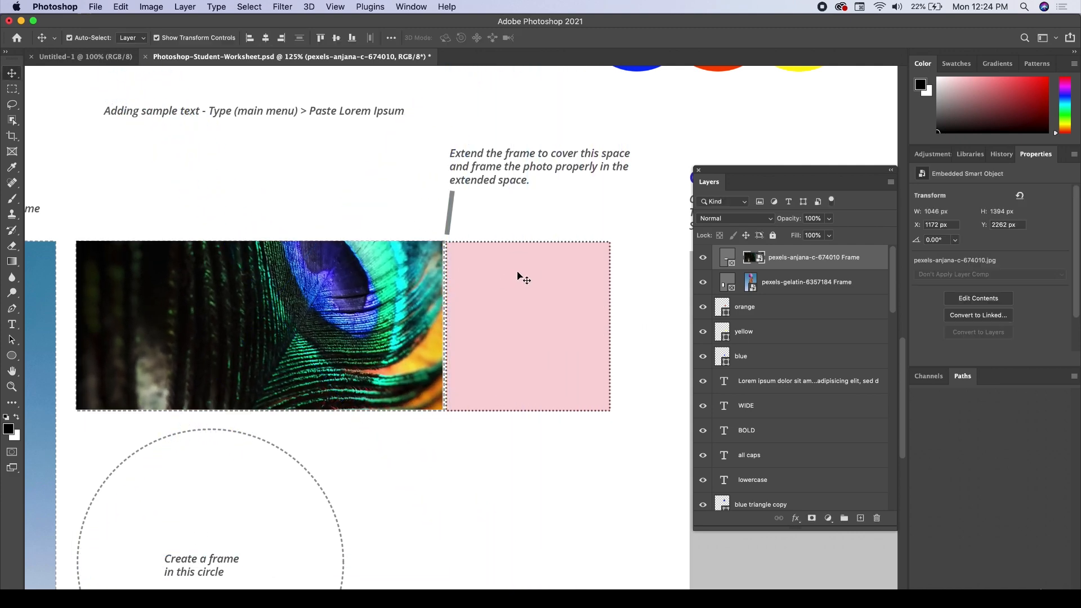
left_click(542, 519)
scroll(353, 266, "up", 2)
scroll(382, 269, "up", 2)
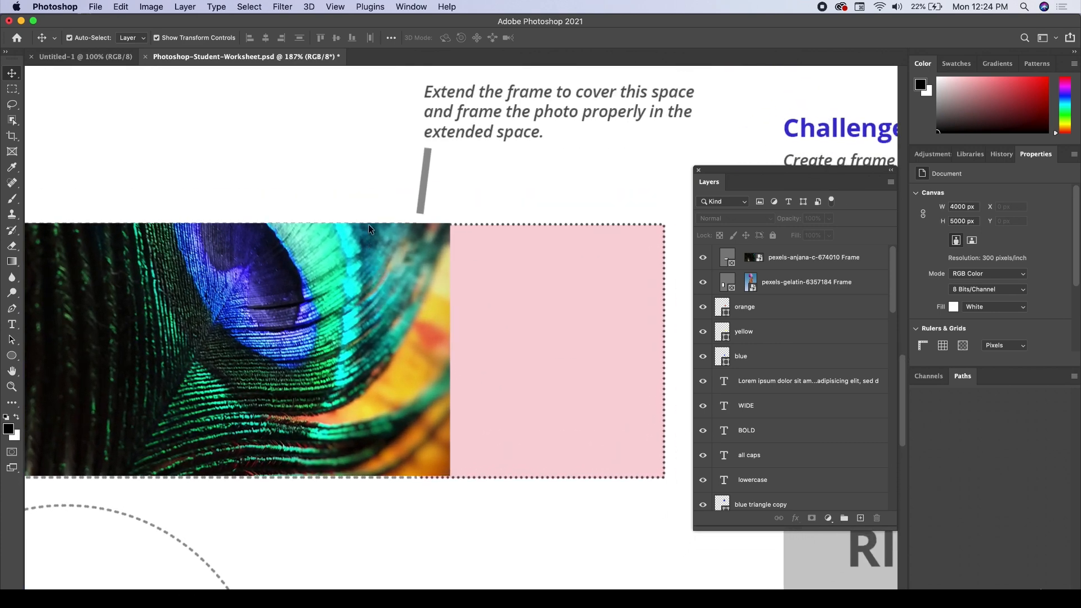
Extend the peacock feather frame sideways to about 1419 px wide so it covers the pink space.
left_click(369, 228)
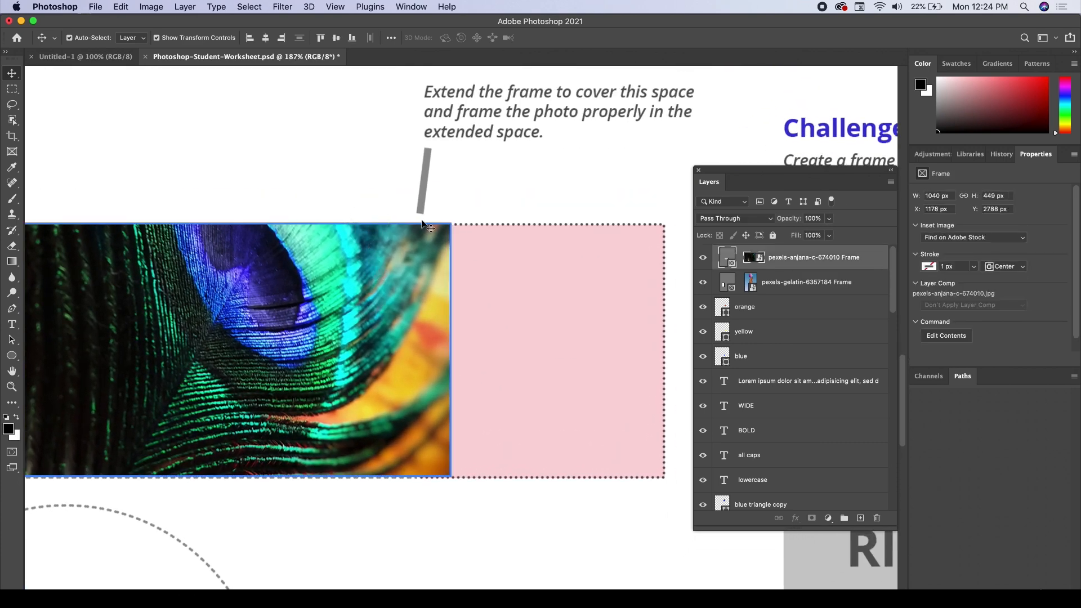
left_click(452, 338)
left_click_drag(453, 351, 665, 351)
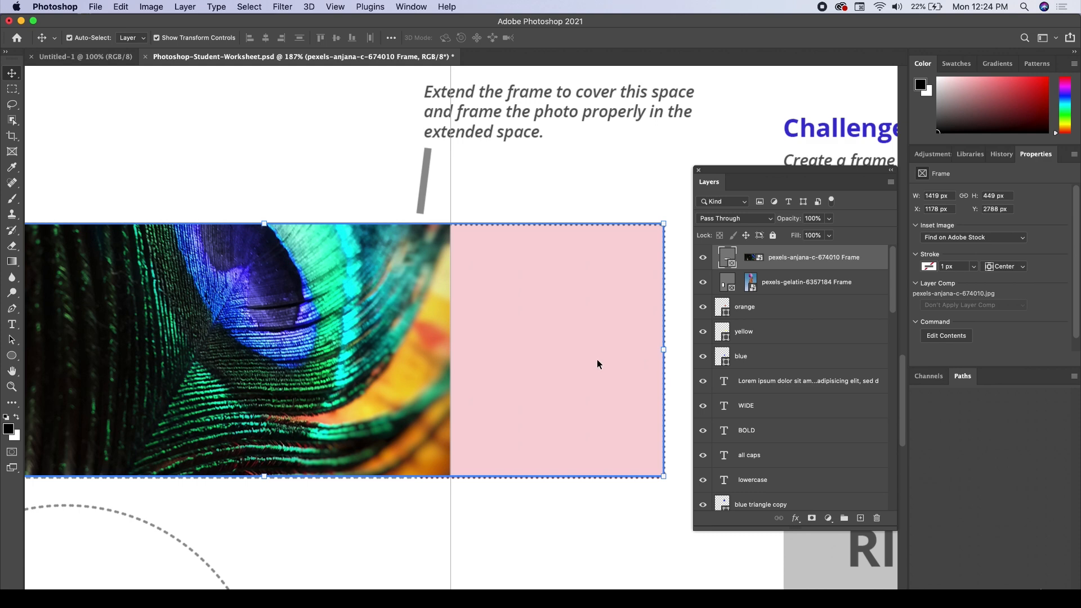
key("Return")
left_click(516, 208)
mouse_move(516, 210)
left_mouse_down()
mouse_move(529, 172)
mouse_move(475, 144)
mouse_move(430, 159)
mouse_move(441, 193)
mouse_move(406, 150)
mouse_move(487, 231)
mouse_move(522, 225)
left_mouse_up()
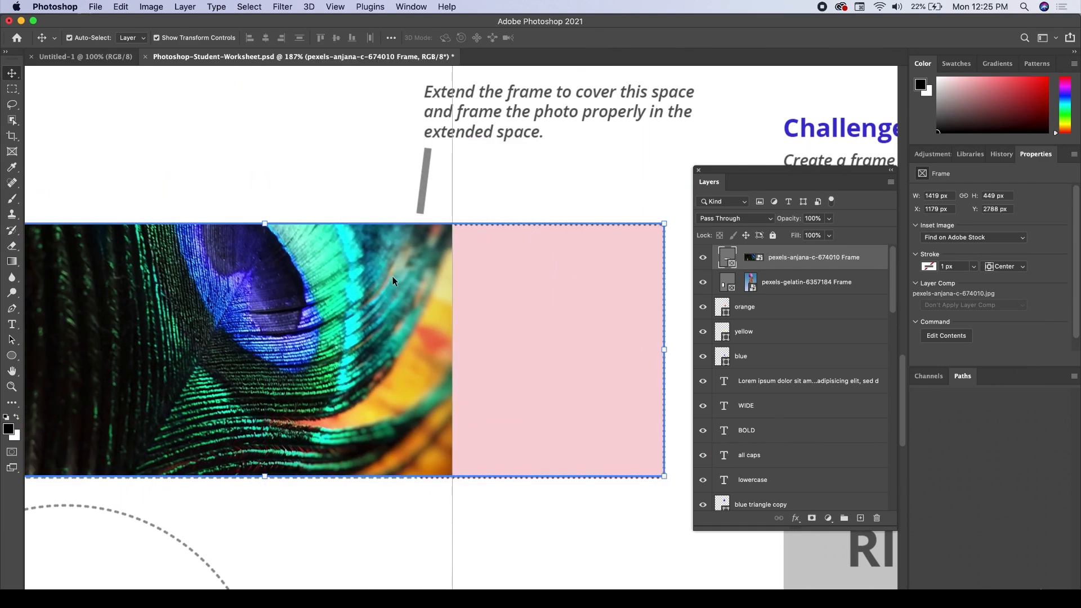
Scale the feather photo inside the extended frame to about 1429 px wide so it fills the frame.
double_click(367, 289)
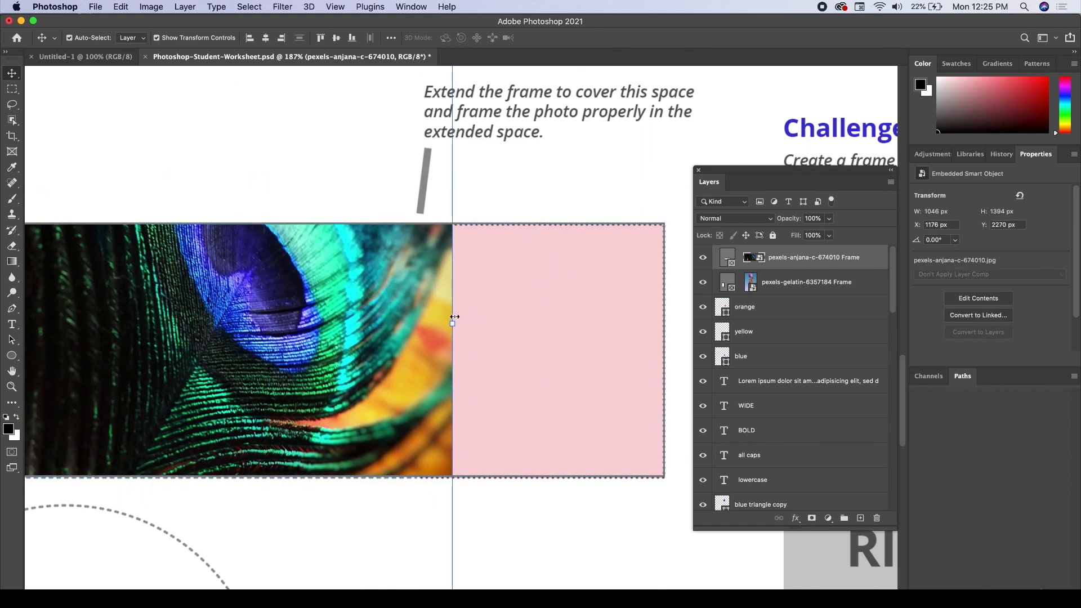
left_click_drag(452, 326, 664, 339)
key("Return")
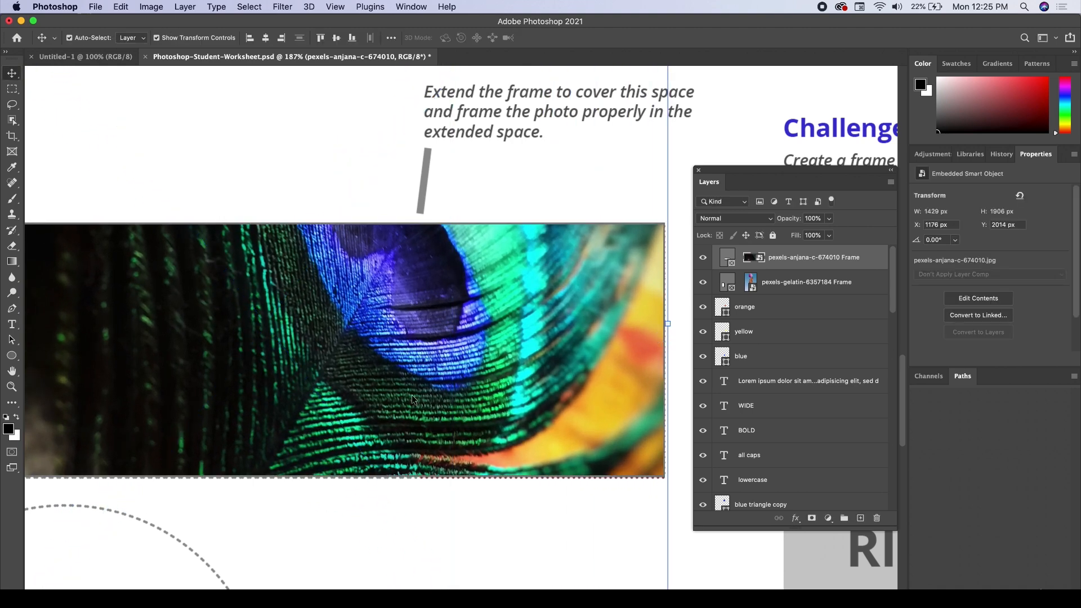
Draw an elliptical frame over the dashed "Create a frame in this circle" outline with the Frame tool.
scroll(387, 424, "down", 6)
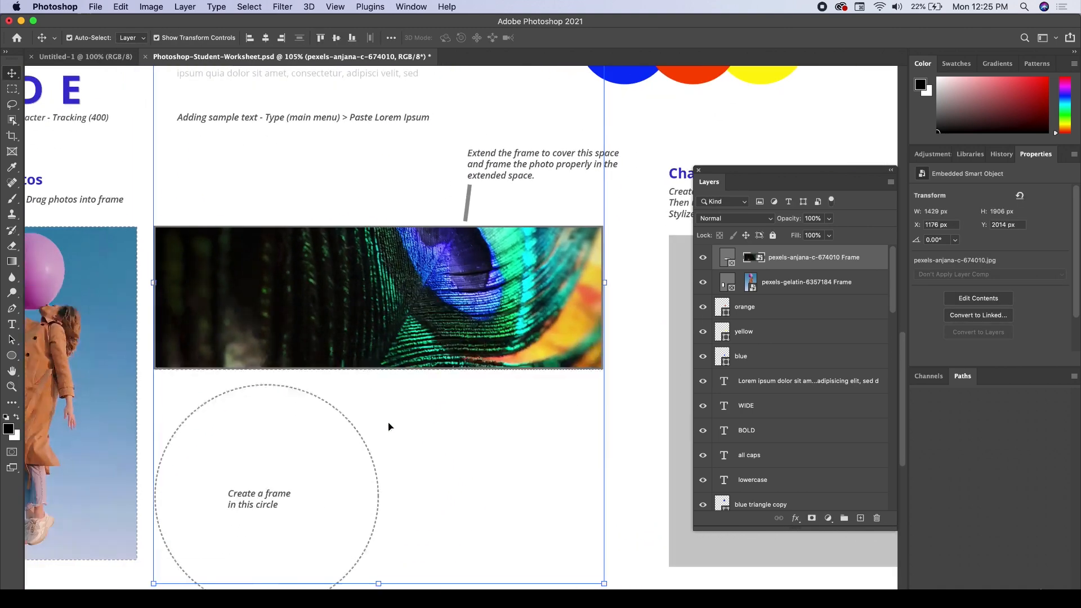
scroll(389, 427, "down", 5)
scroll(394, 420, "left", 3)
left_click(281, 532)
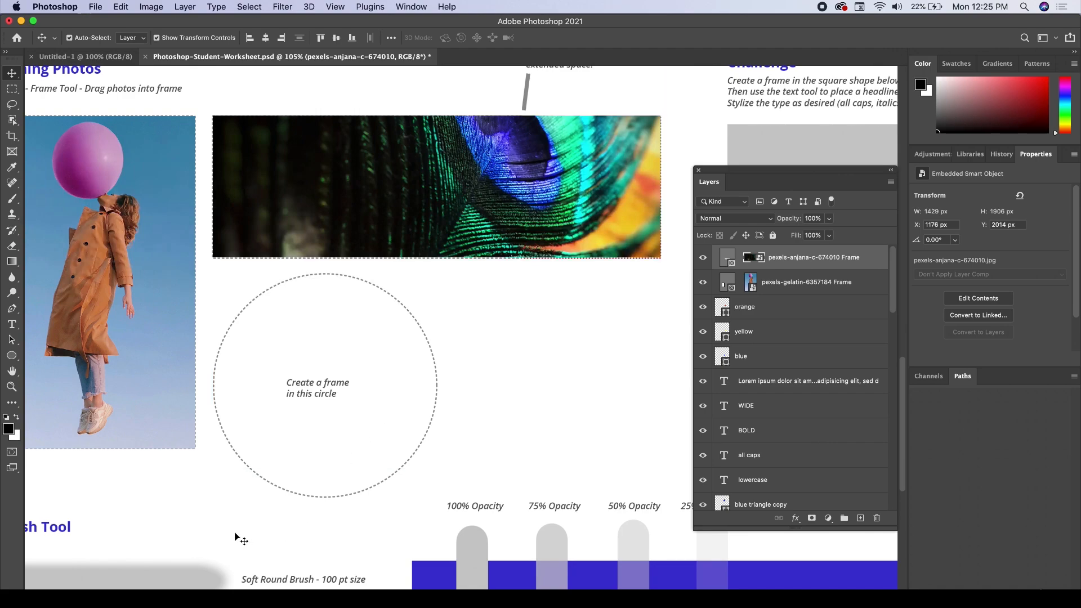
left_click(12, 152)
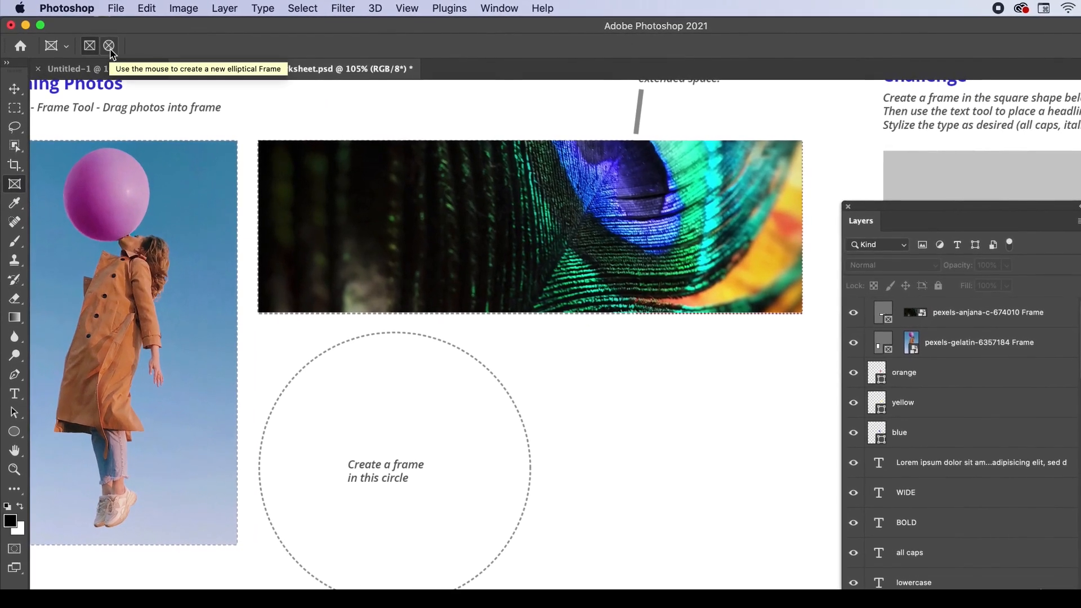
left_click(110, 48)
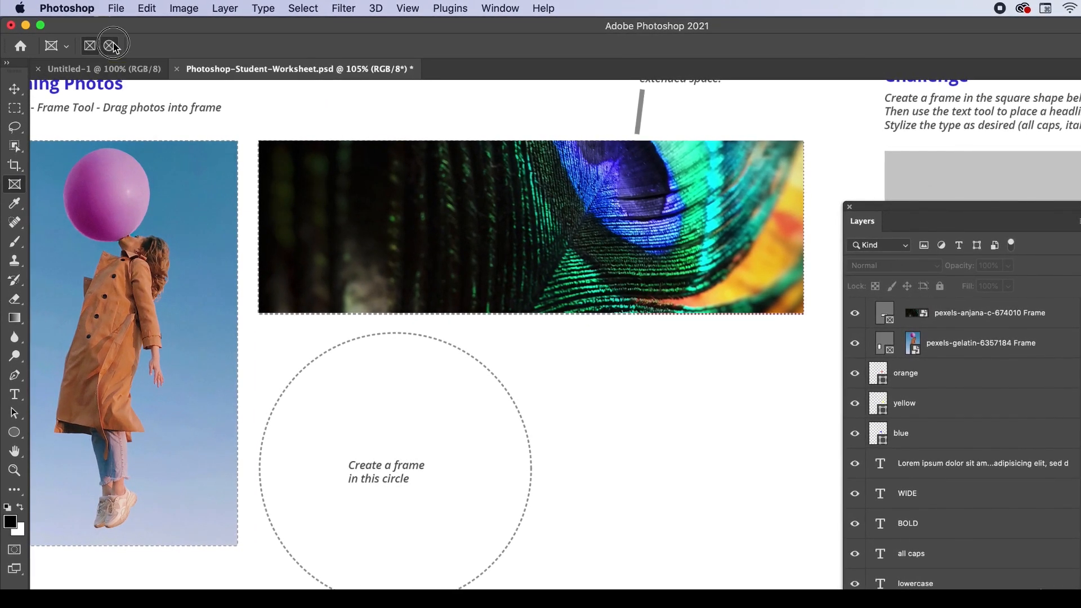
left_click_drag(258, 322, 539, 603)
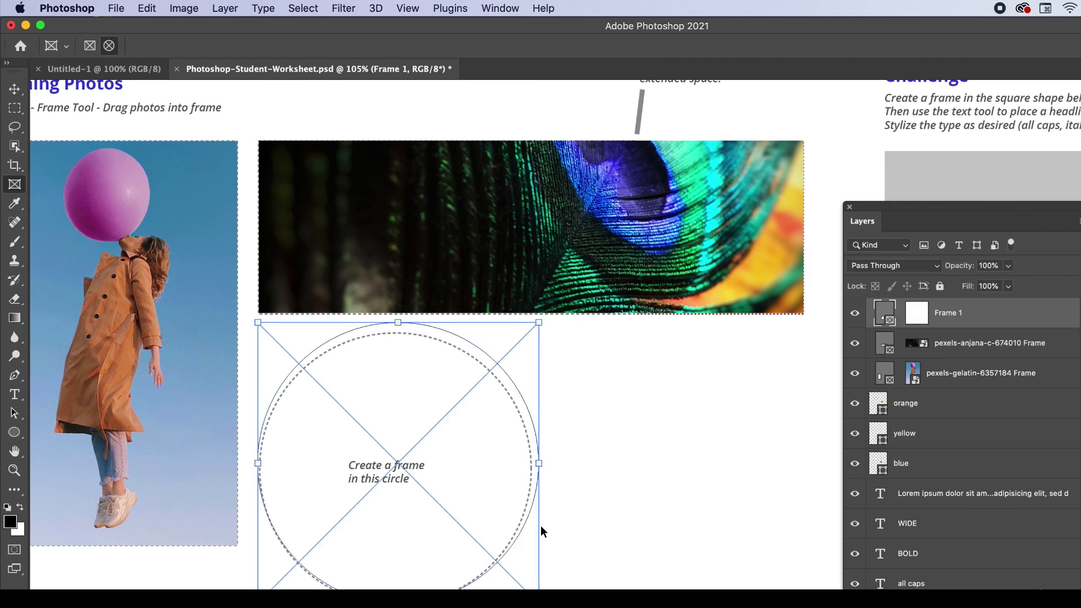
mouse_move(539, 323)
left_mouse_down()
mouse_move(526, 335)
mouse_move(537, 334)
left_mouse_up()
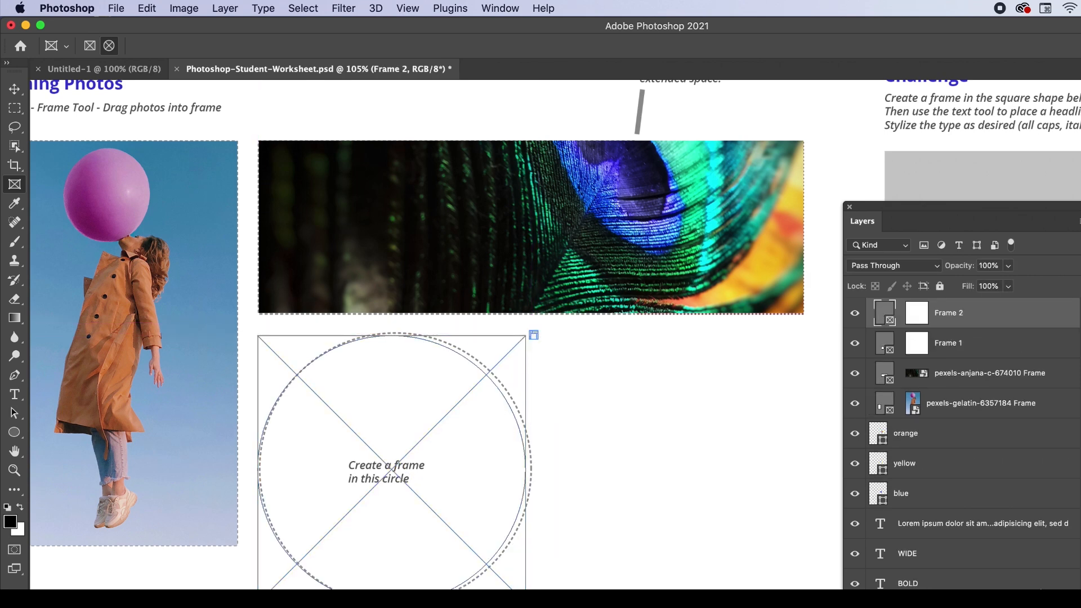
Place the peacock feather JPEG numbered 674010 from Finder's Downloads folder into the circular frame.
key("super+Tab")
left_click(681, 412)
left_click_drag(681, 413, 416, 473)
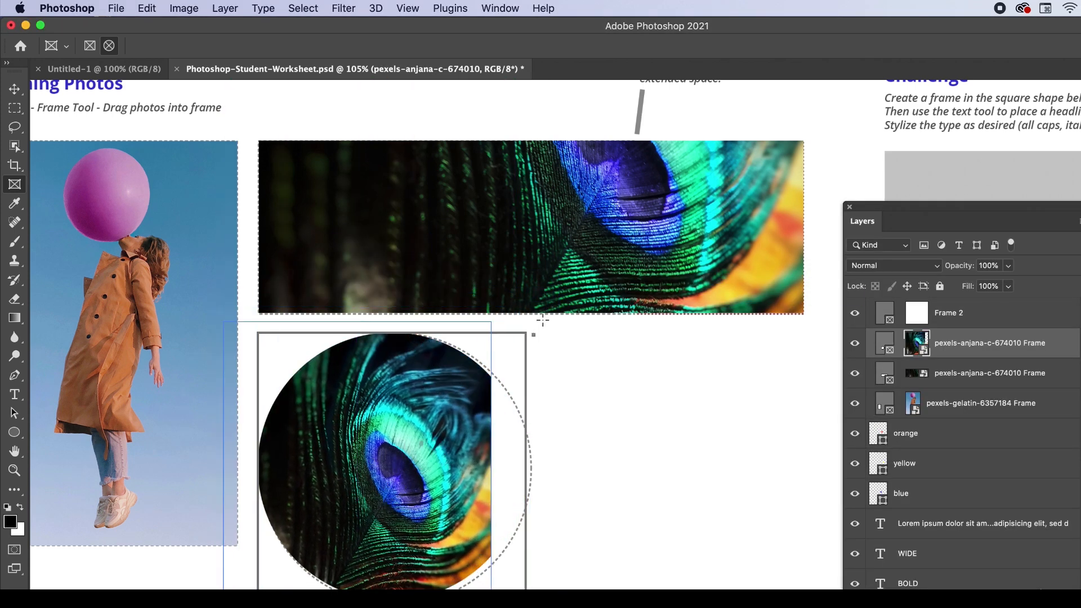
Scale the feather photo to about 7.91% and reposition it so the feather's eye sits within the circular frame.
left_click(14, 88)
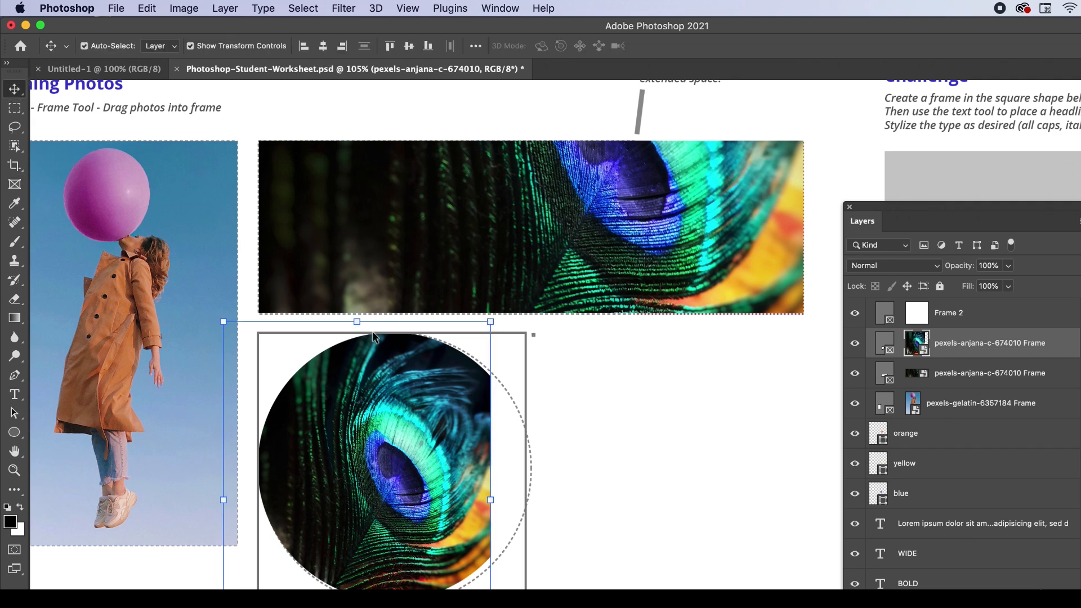
left_click_drag(490, 322, 598, 177)
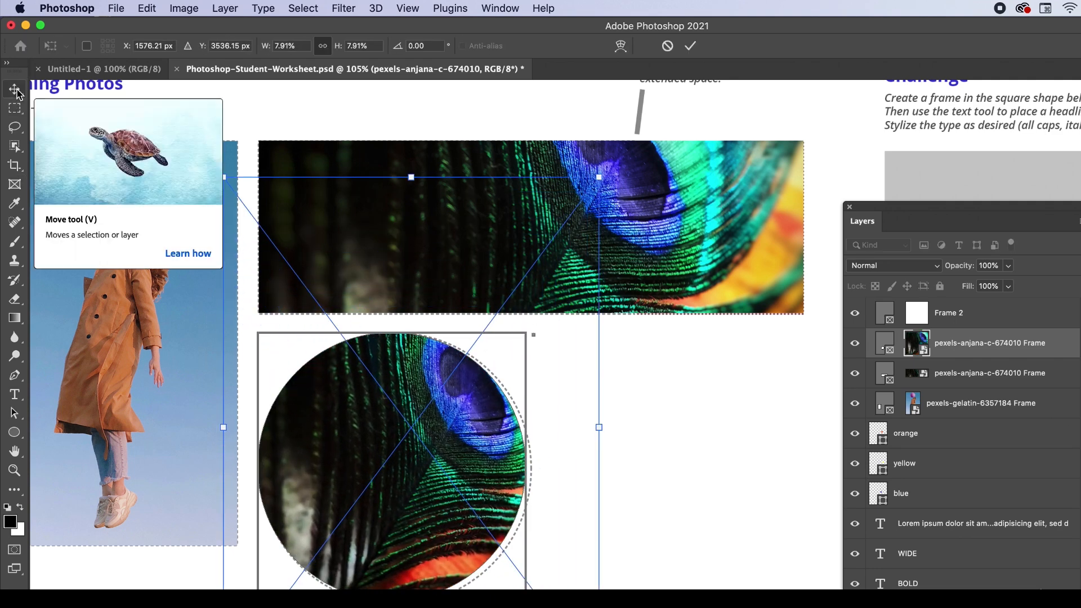
left_click_drag(450, 460, 415, 523)
key("Return")
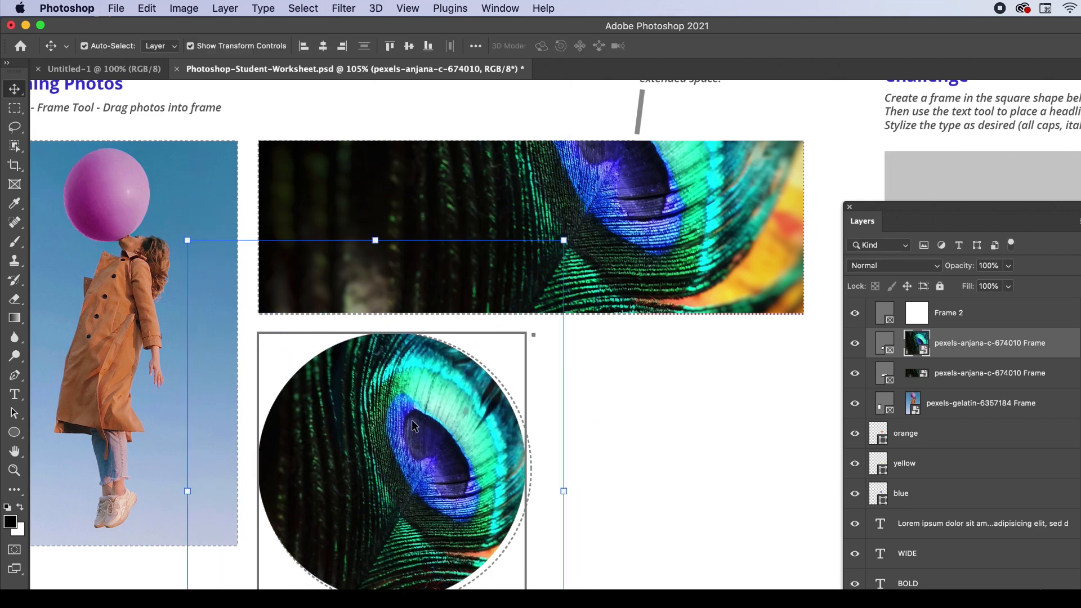
left_click(527, 342)
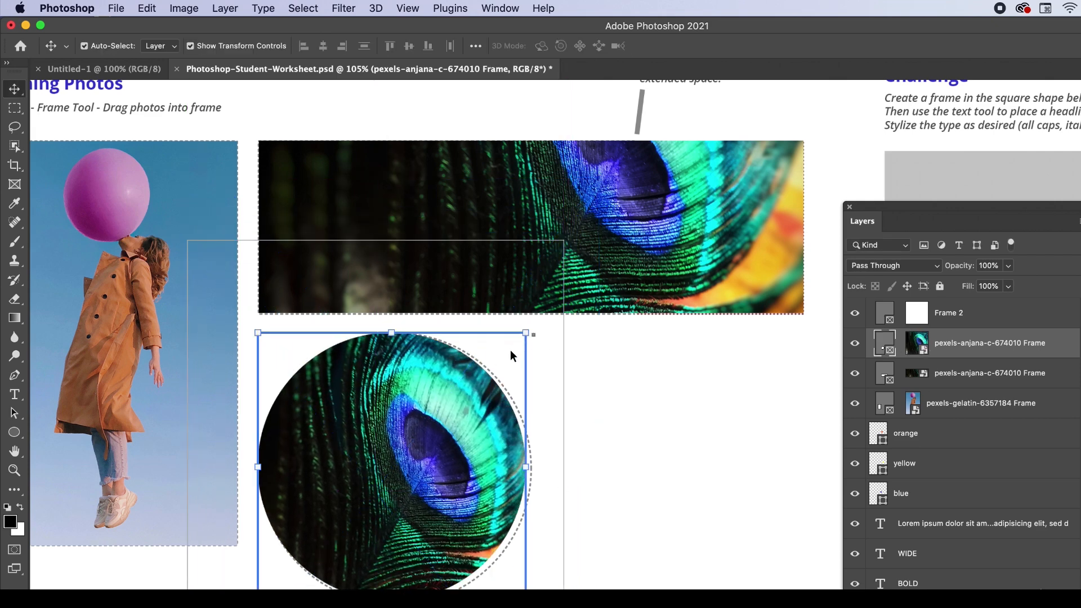
left_click_drag(528, 331, 624, 246)
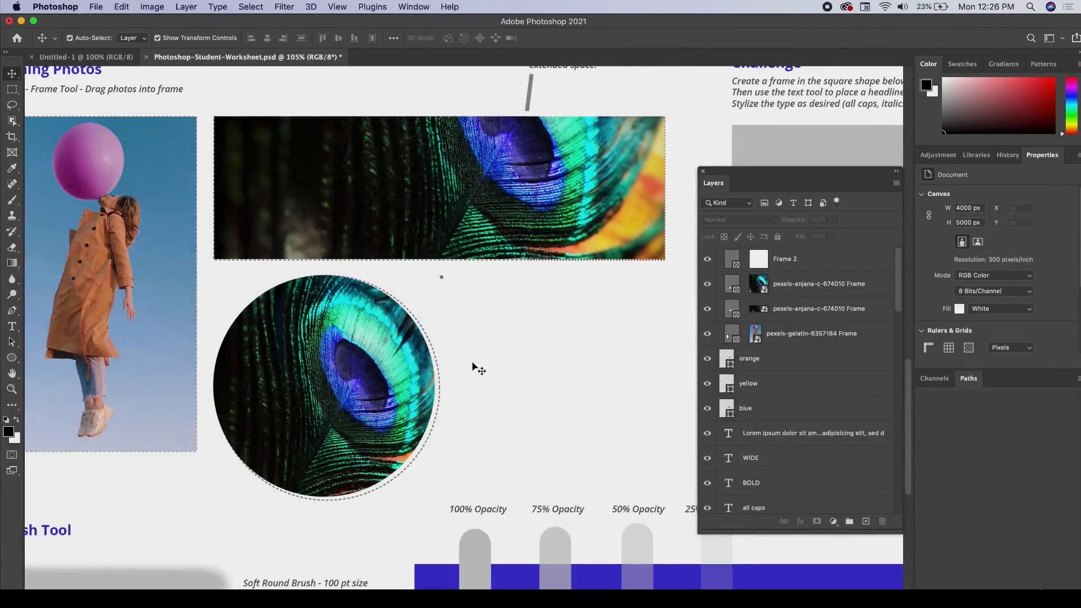
Create a new blank document from the custom 1080 x 1080 px, 300 ppi preset.
scroll(473, 368, "down", 3)
scroll(335, 303, "up", 2)
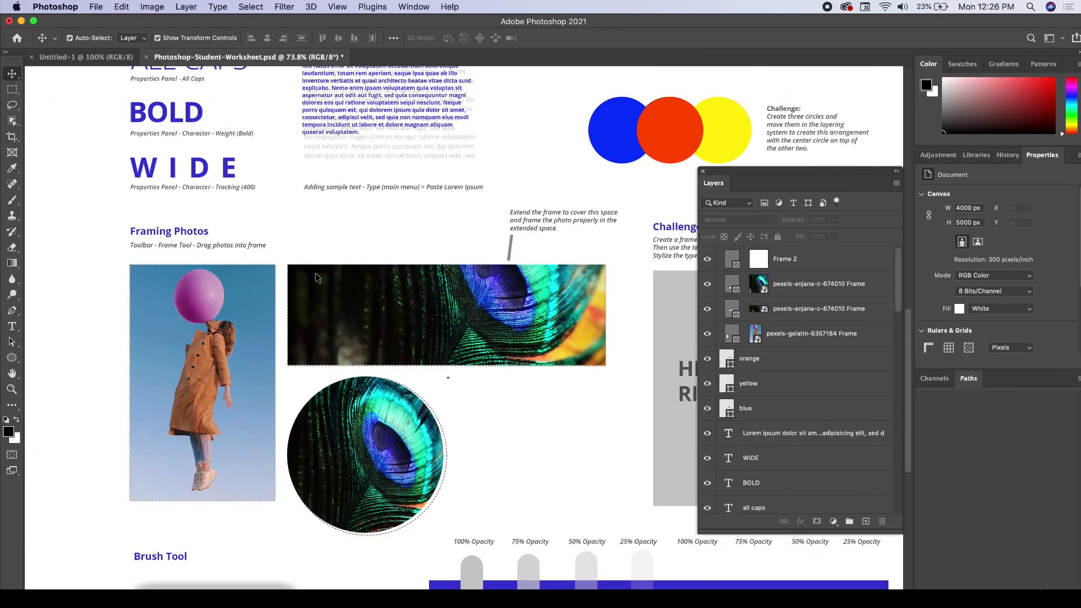
left_click(92, 6)
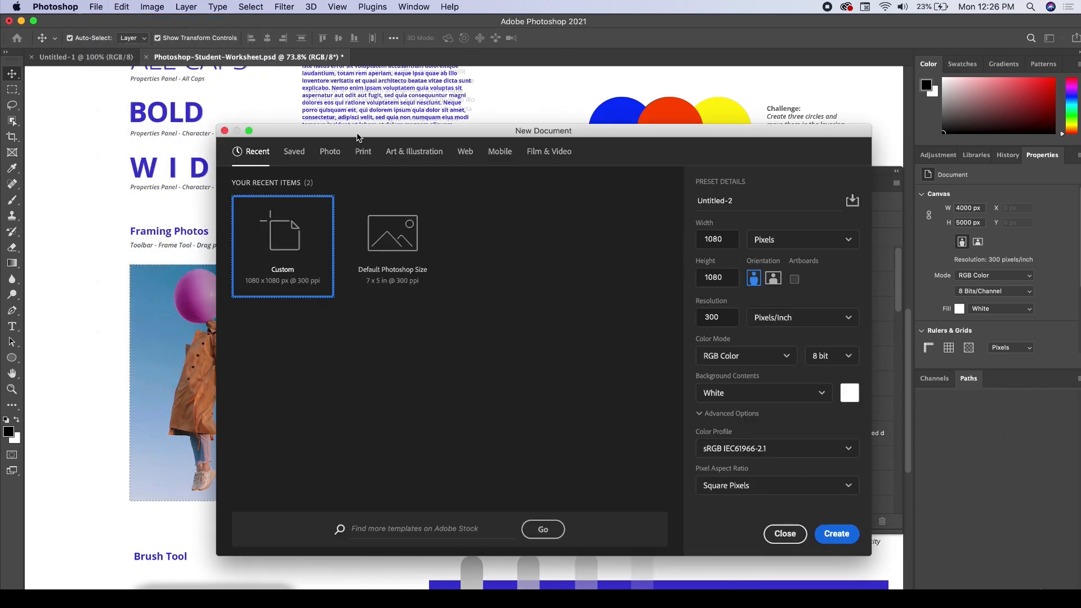
left_click(848, 535)
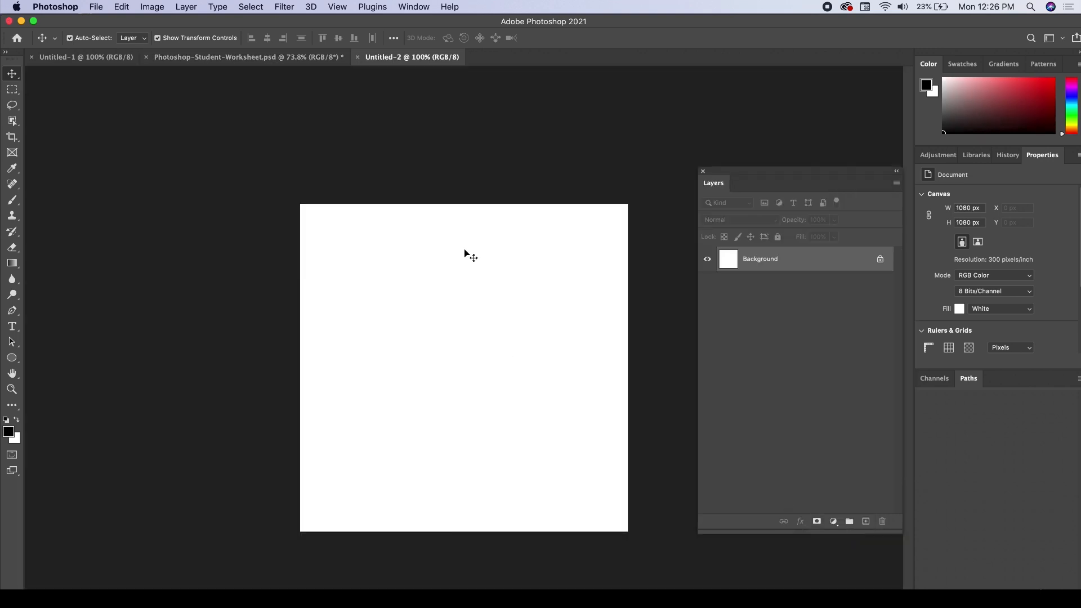
Place the Pexels sneaker photo numbered 2529147 from Downloads into the new document as an embedded image.
left_click(97, 7)
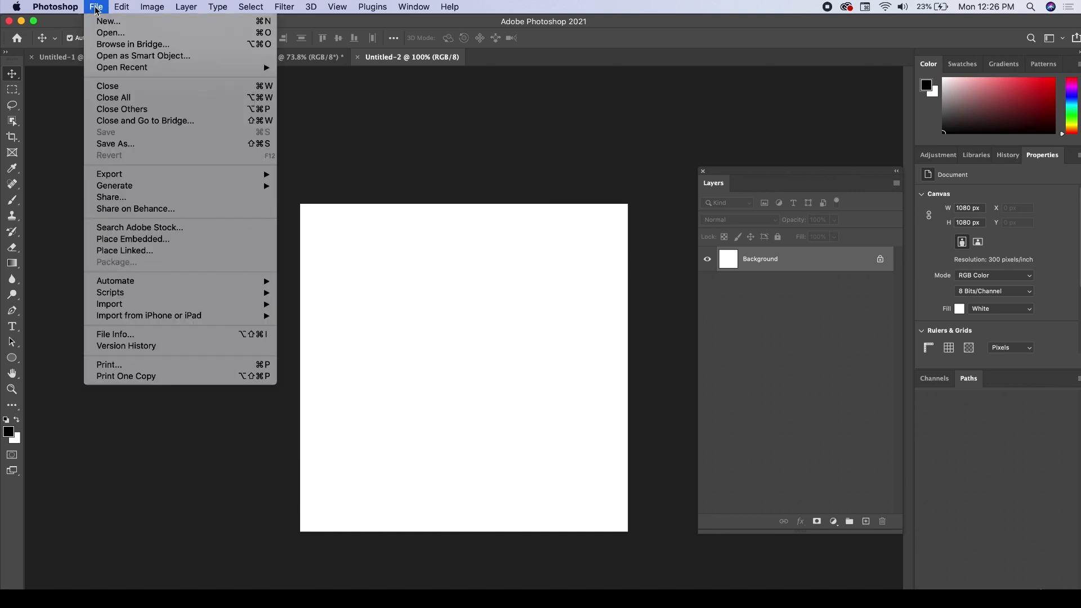
left_click(146, 239)
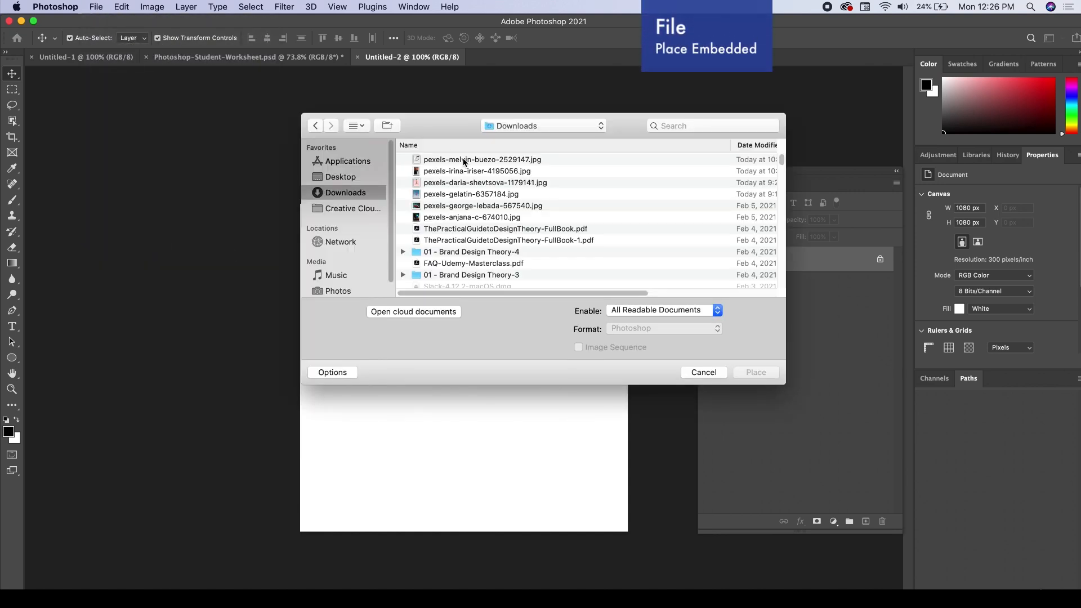
left_click(465, 160)
double_click(465, 160)
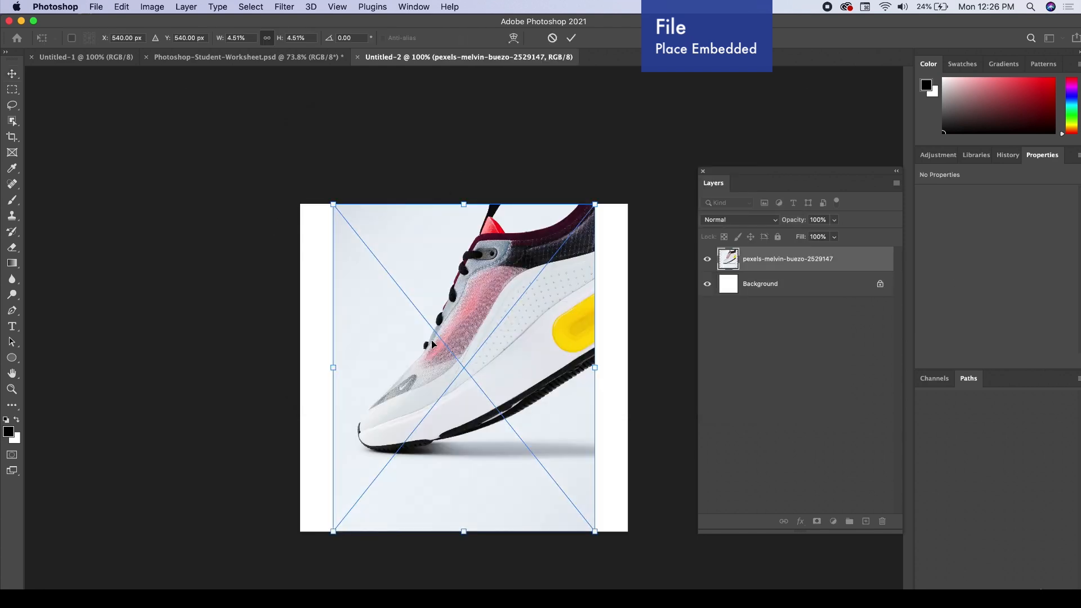
key("Return")
Enlarge the sneaker photo to about 7.41% and reposition it so it covers the whole canvas.
left_click_drag(403, 323, 376, 383)
left_click_drag(553, 246, 796, 99)
left_click_drag(577, 275, 558, 290)
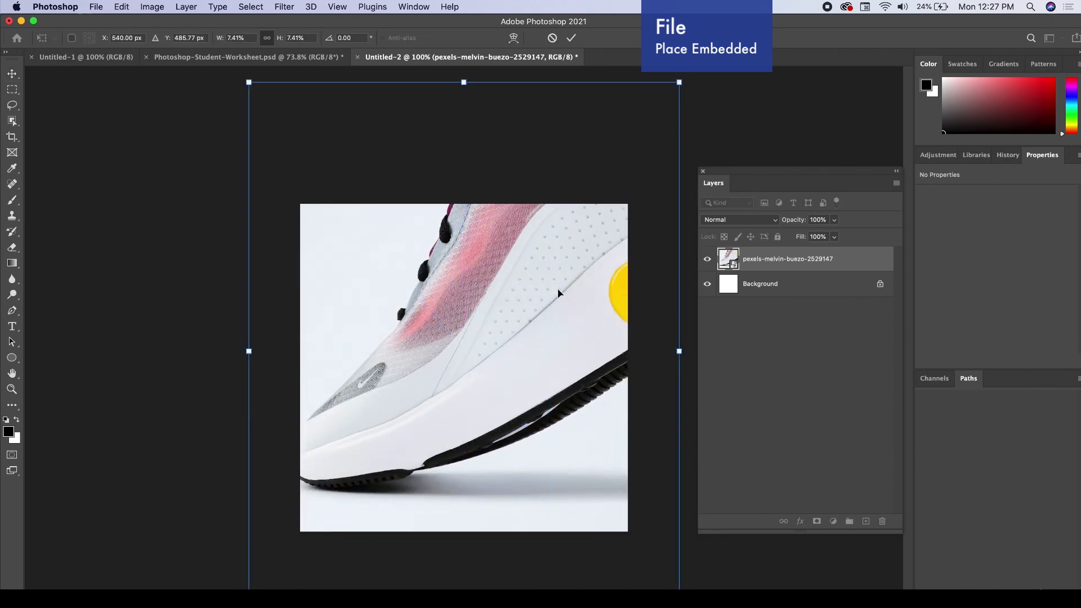
key("Return")
left_click(206, 248)
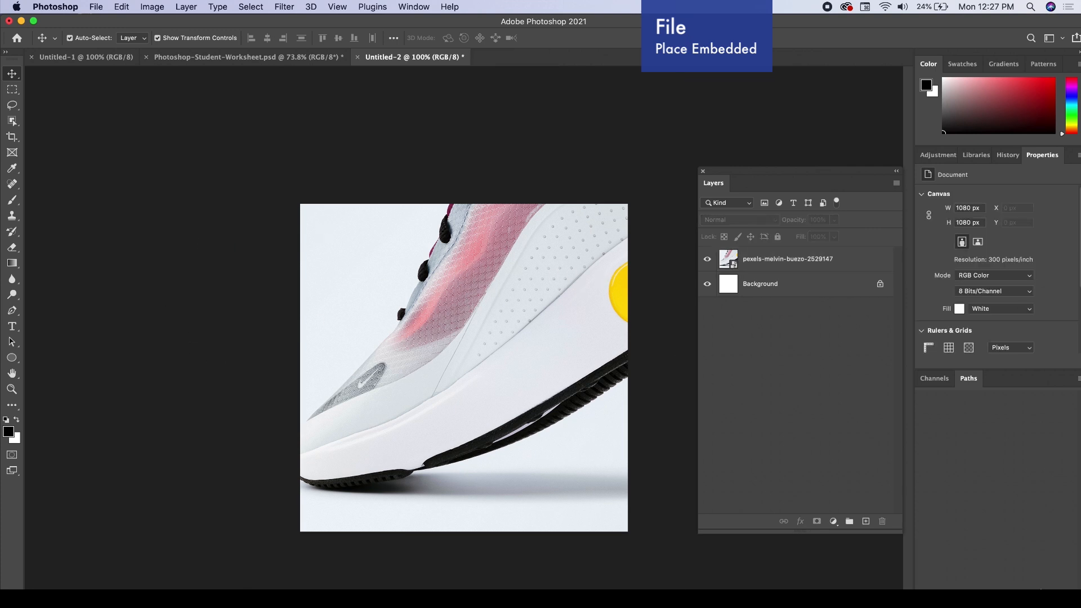
Switch back to the Photoshop-Student-Worksheet.psd document.
key("super+Tab")
mouse_move(594, 340)
left_mouse_down()
mouse_move(563, 295)
mouse_move(585, 337)
left_mouse_up()
left_click(322, 232)
left_click(230, 55)
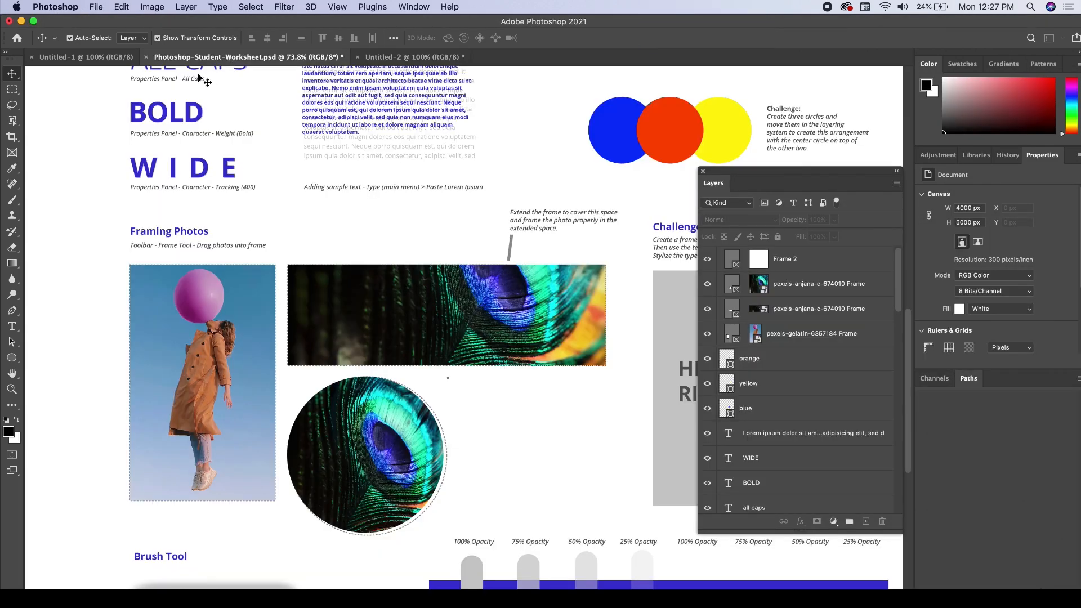
Try placing the feather JPEG numbered 674010 from Finder directly on the worksheet without a frame and scaling it down.
key("super+Tab")
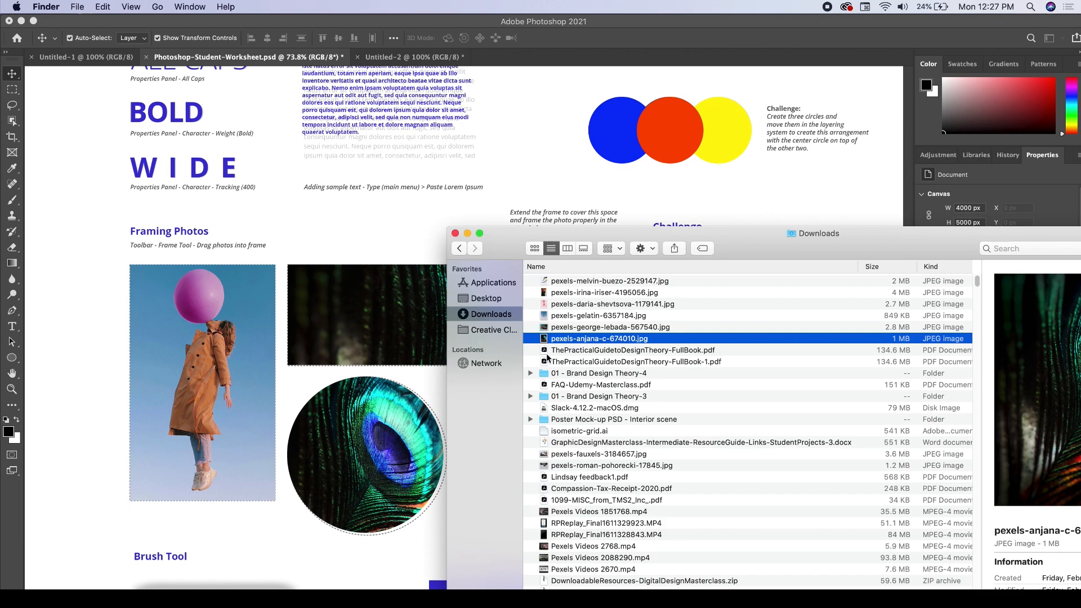
left_click_drag(583, 340, 76, 201)
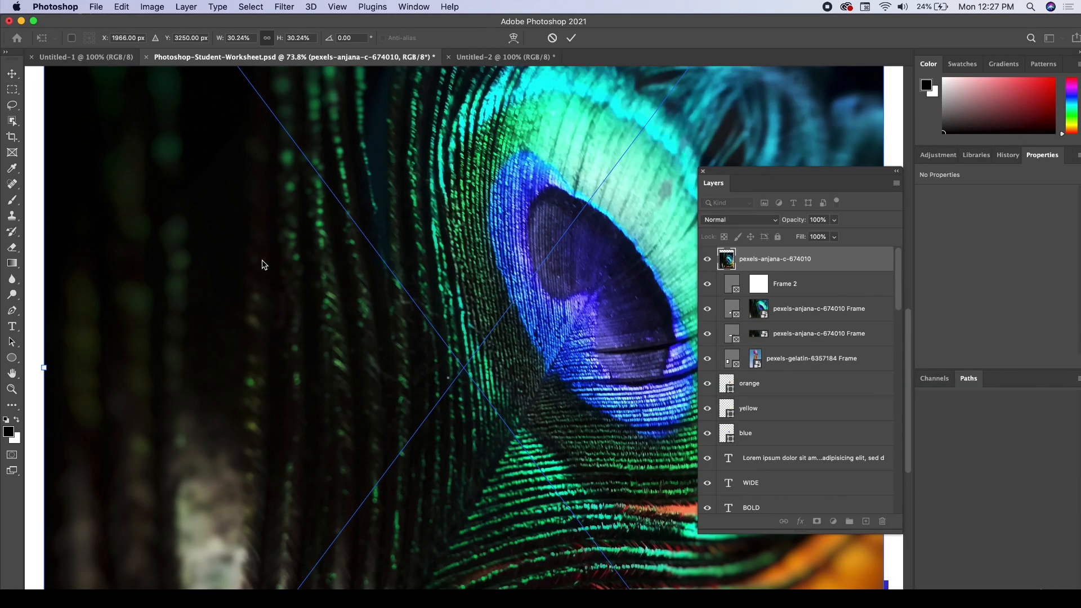
key("super+0")
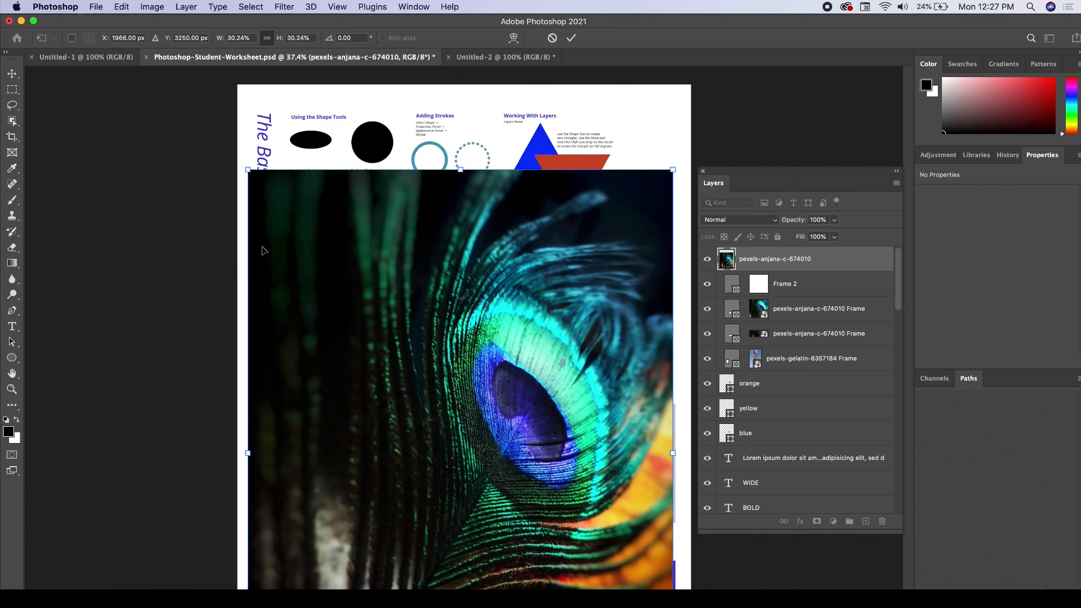
key("Return")
left_click_drag(673, 169, 512, 299)
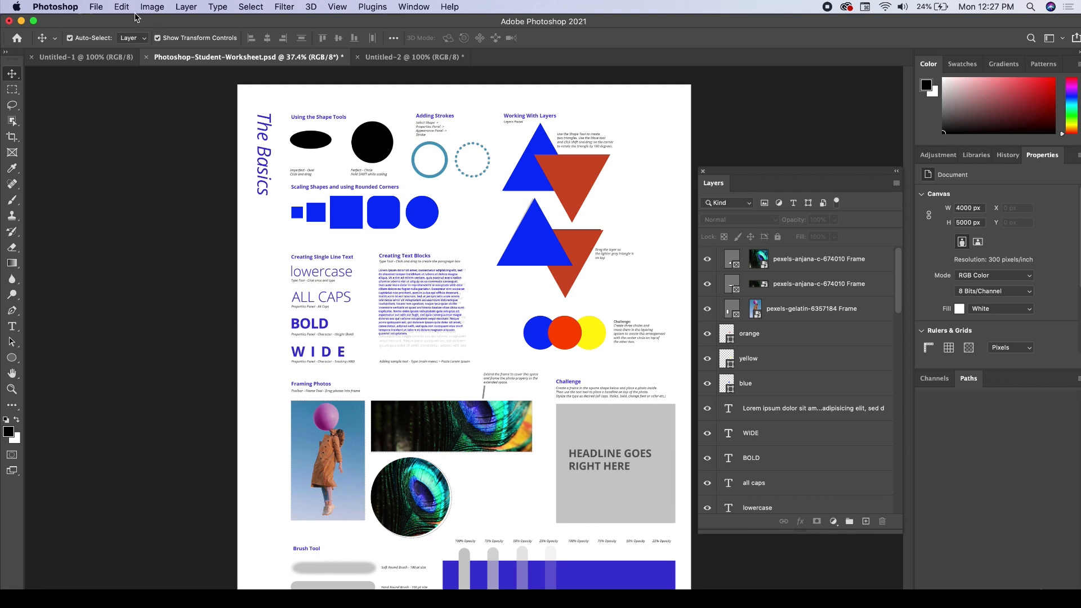
Examine the Brush Tool section's sample strokes with their brush type, size and opacity labels.
left_click(96, 6)
left_click(96, 6)
scroll(326, 471, "up", 5)
scroll(275, 469, "down", 2)
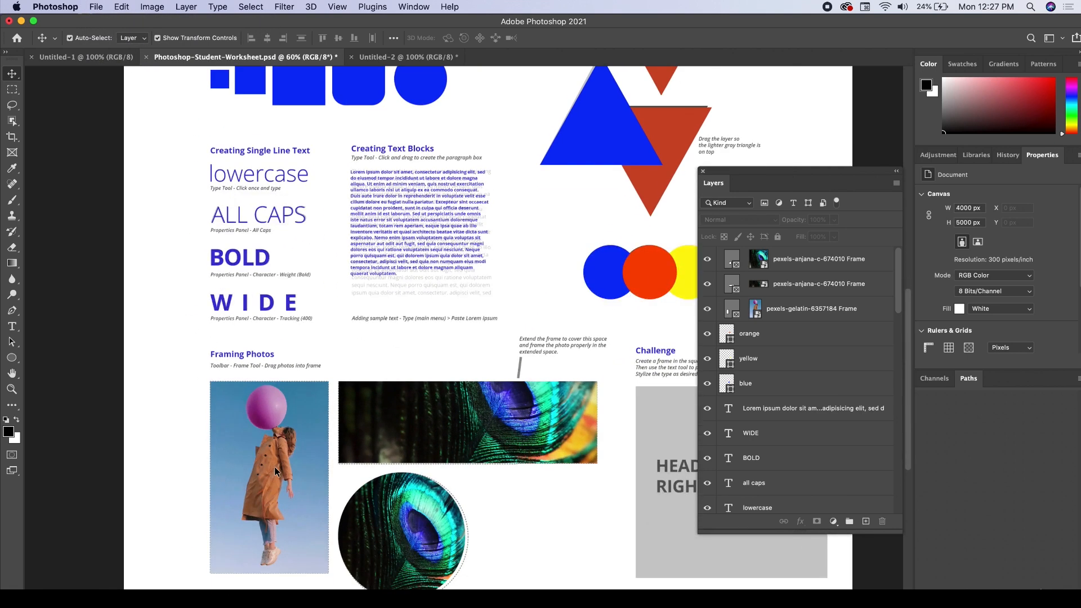
scroll(292, 461, "down", 10)
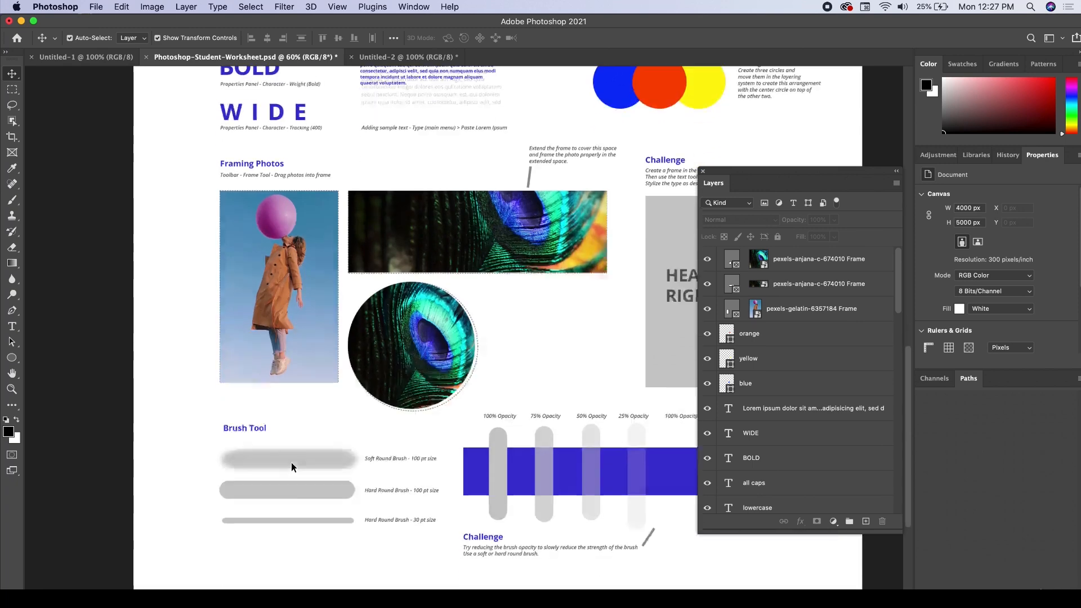
scroll(304, 436, "up", 3)
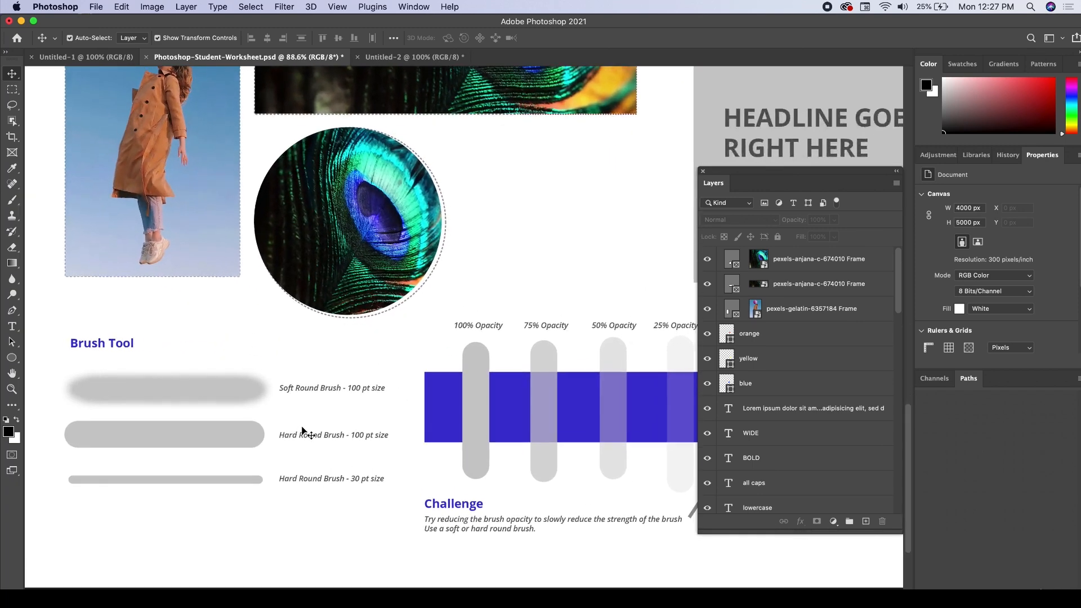
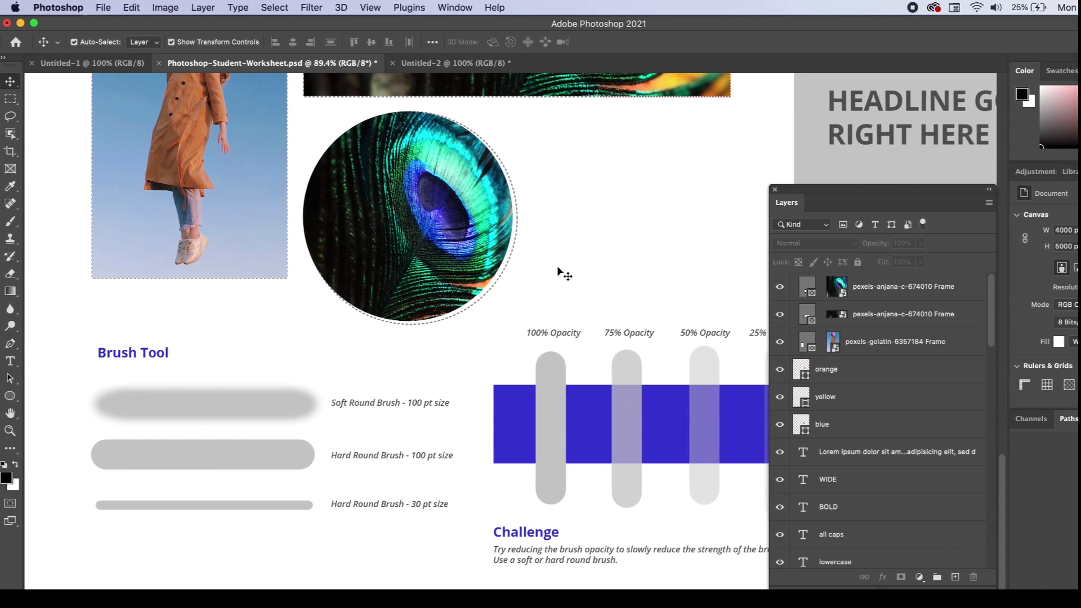
scroll(323, 446, "up", 4)
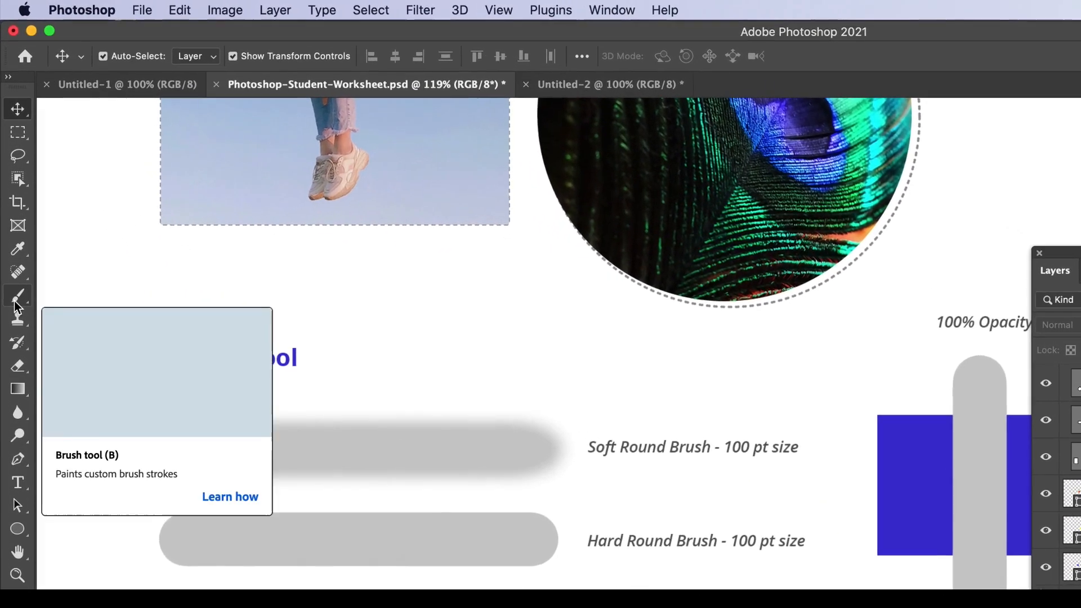
Activate the Brush tool with the Soft Round brush from General Brushes and set its size to 100 px.
left_click(18, 308)
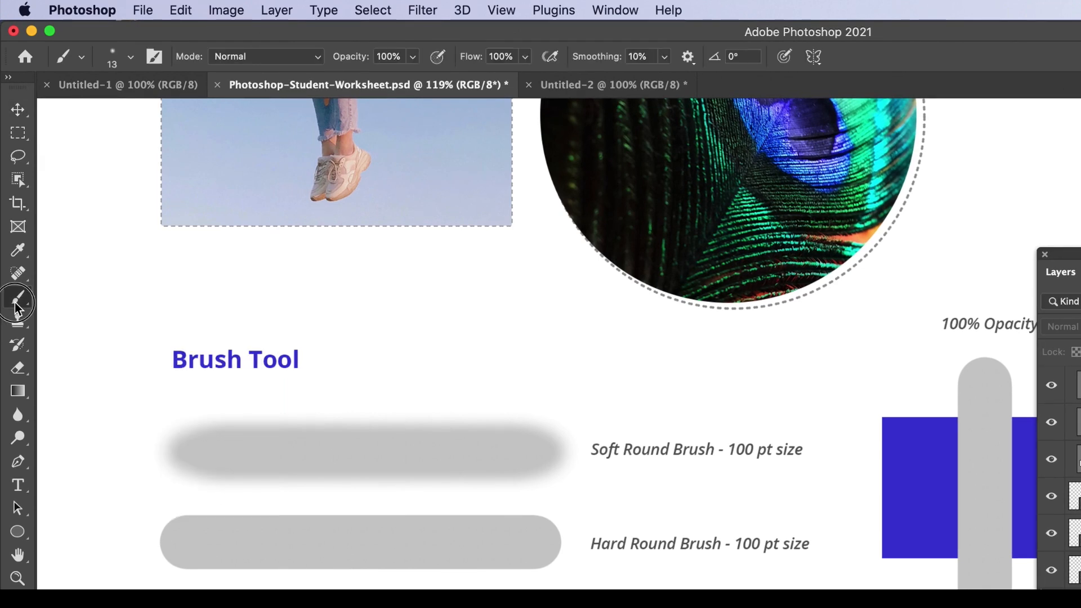
left_click(16, 304)
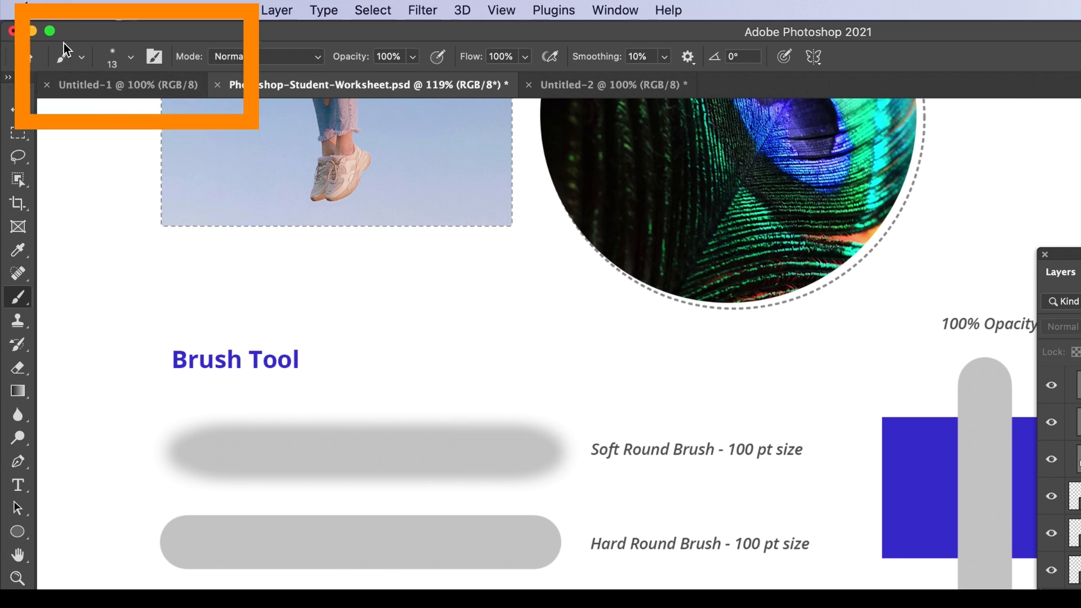
left_click(133, 59)
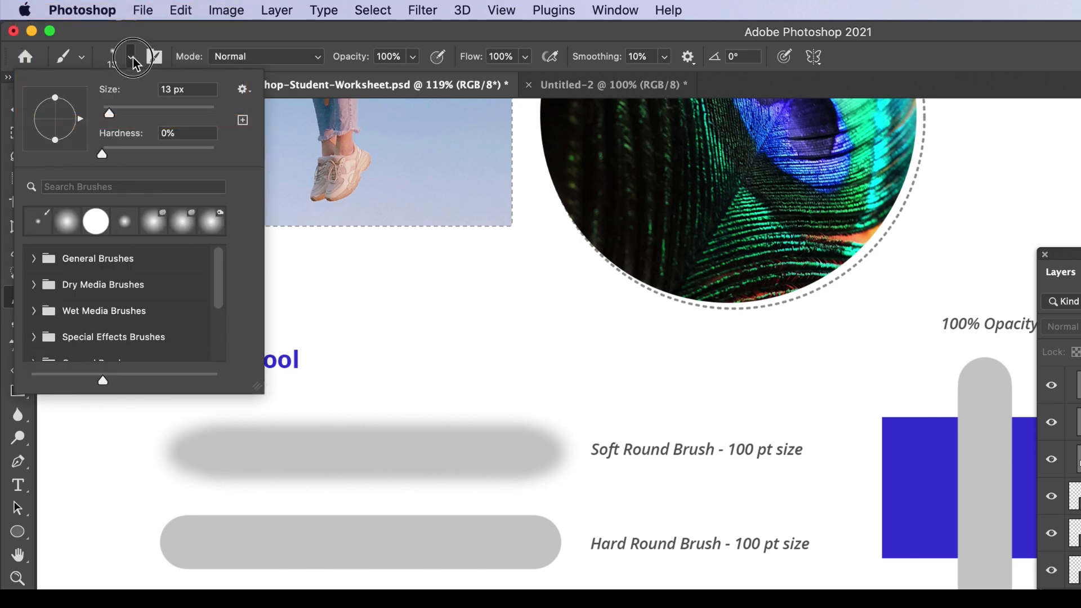
left_click(34, 259)
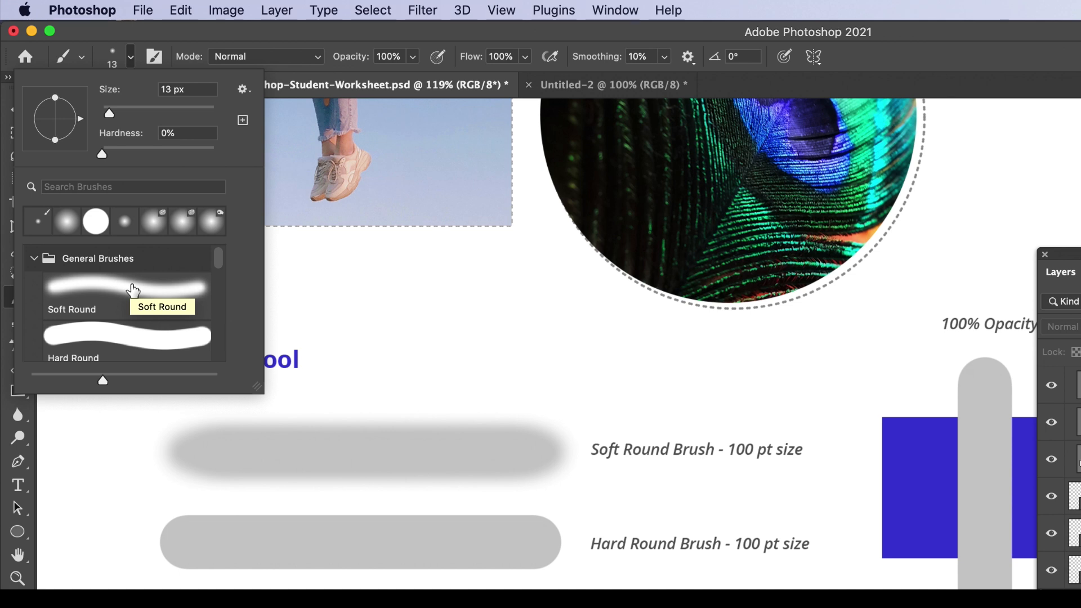
left_click(134, 290)
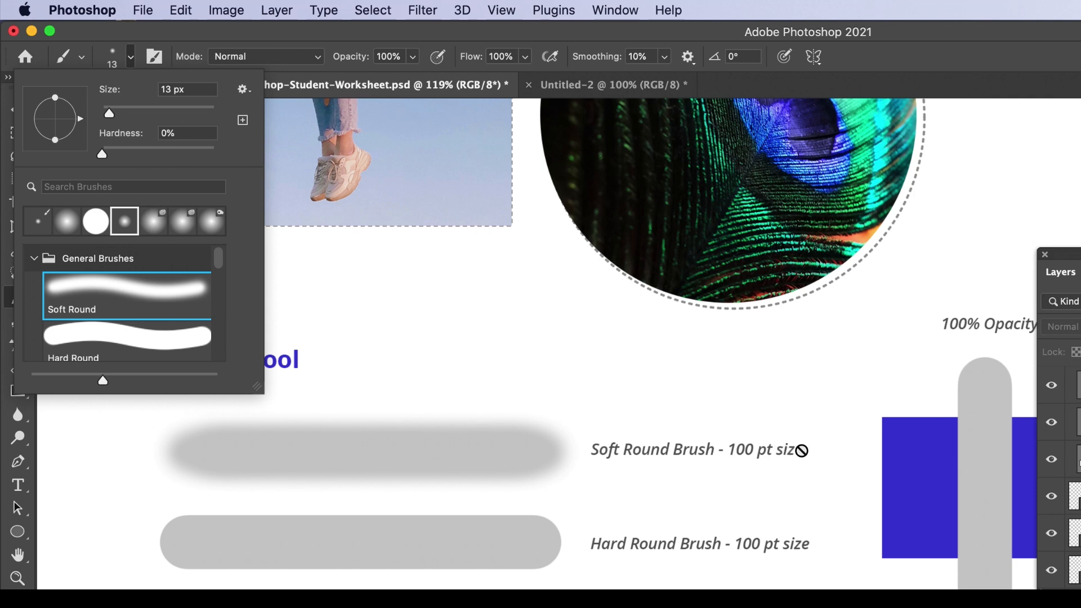
left_click(178, 89)
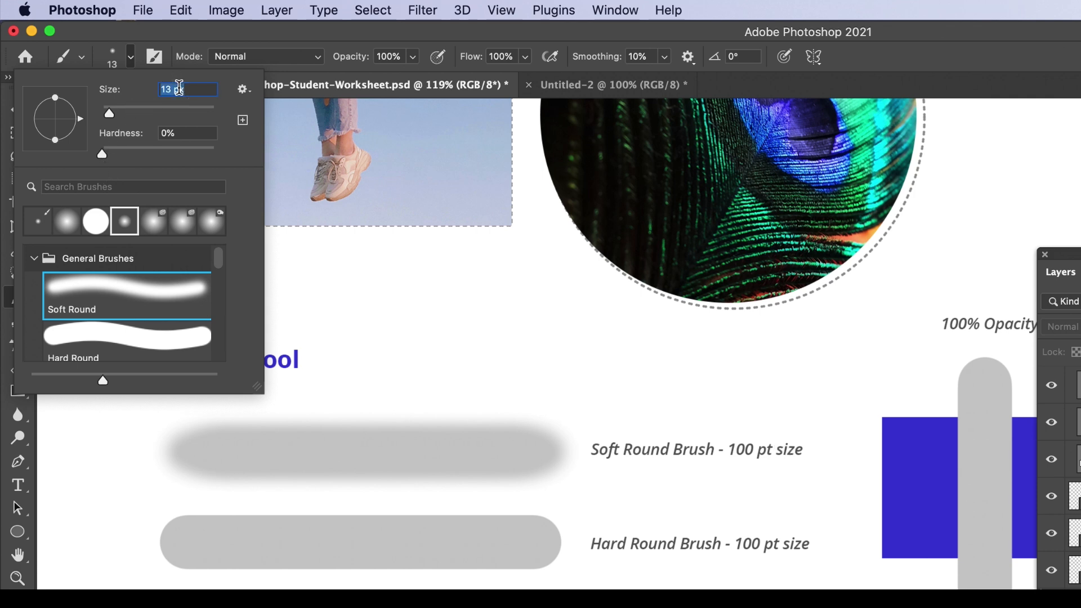
type("100")
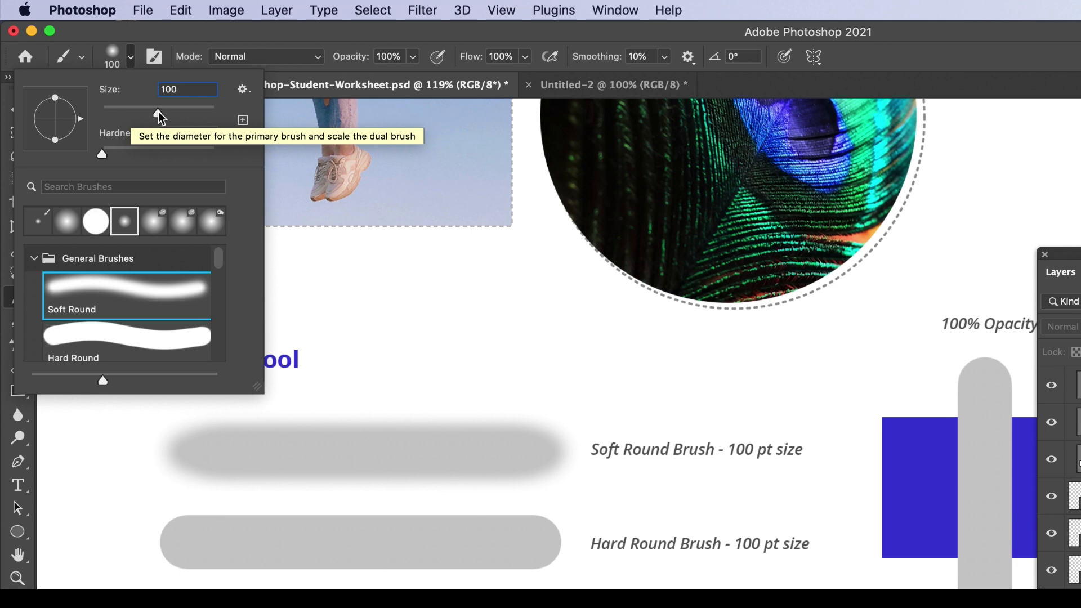
key("Return")
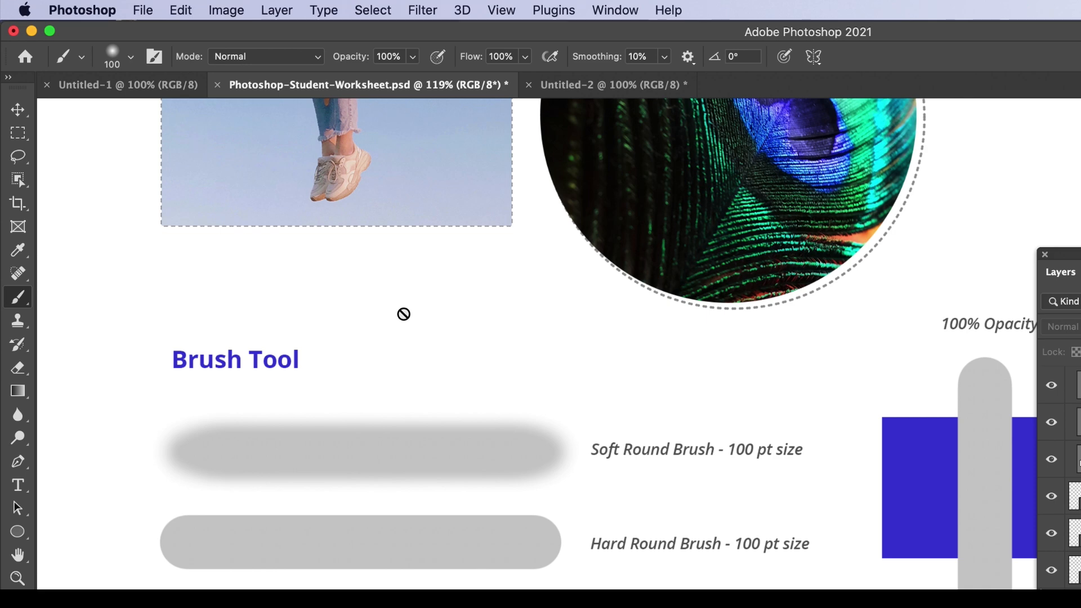
Add a new layer above the frame layers and name it Soft round brush.
left_click(345, 319)
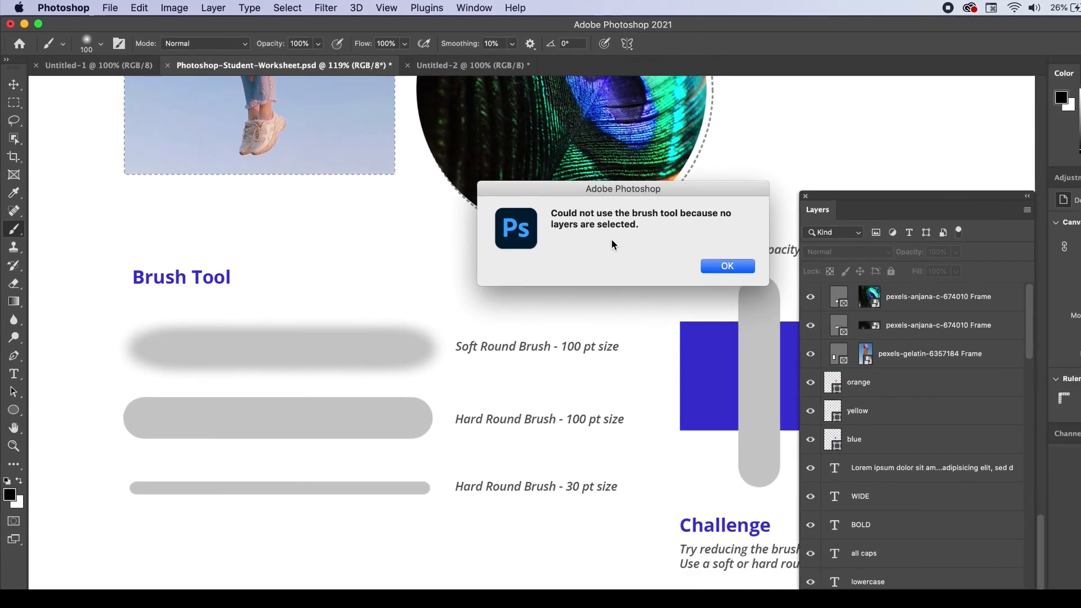
left_click(727, 265)
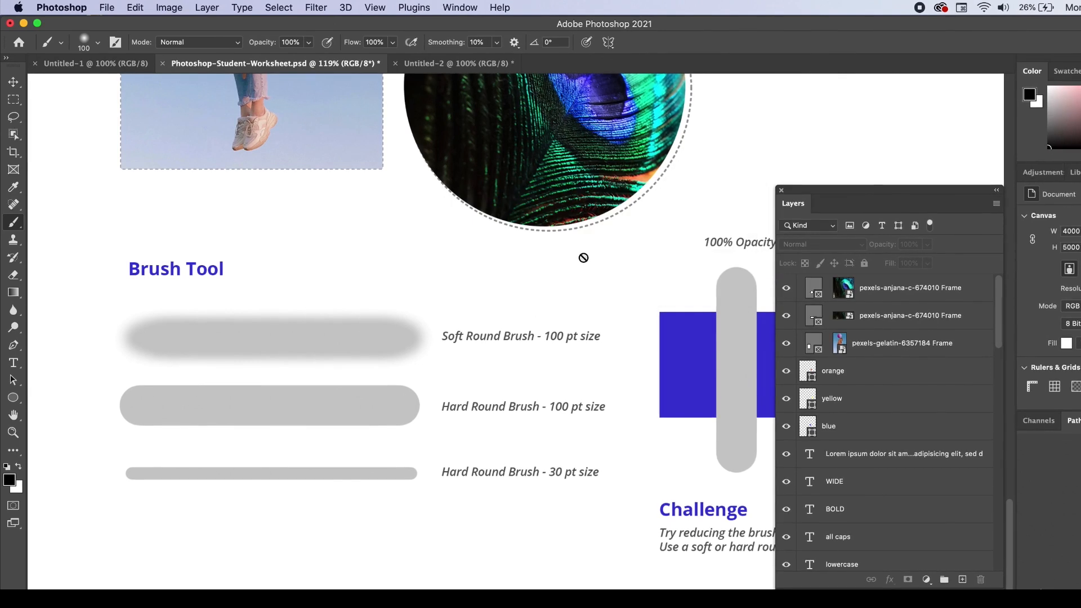
scroll(967, 436, "up", 1)
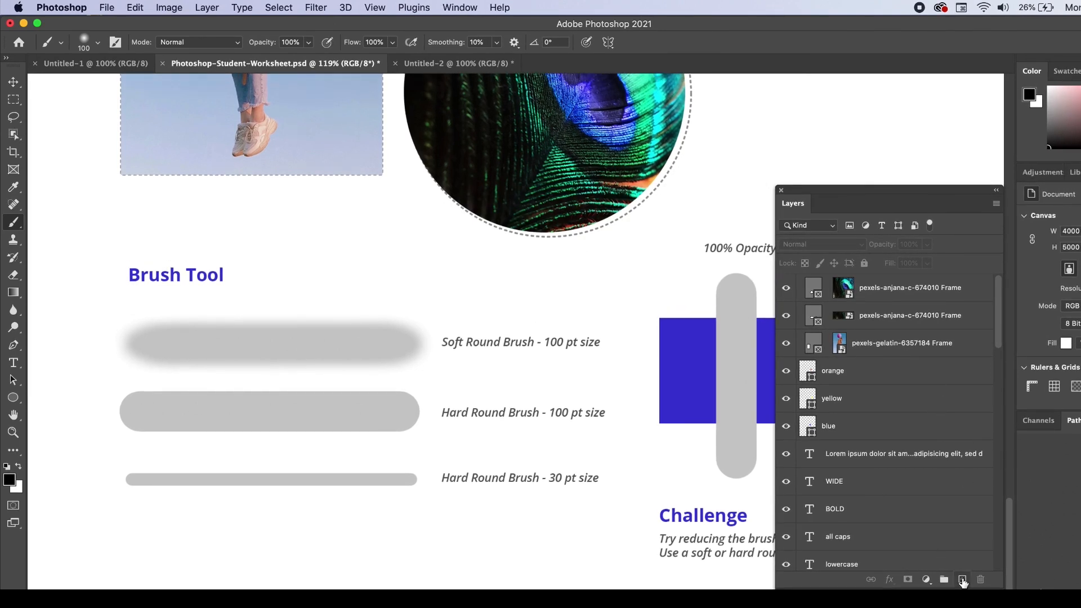
left_click(963, 580)
double_click(843, 288)
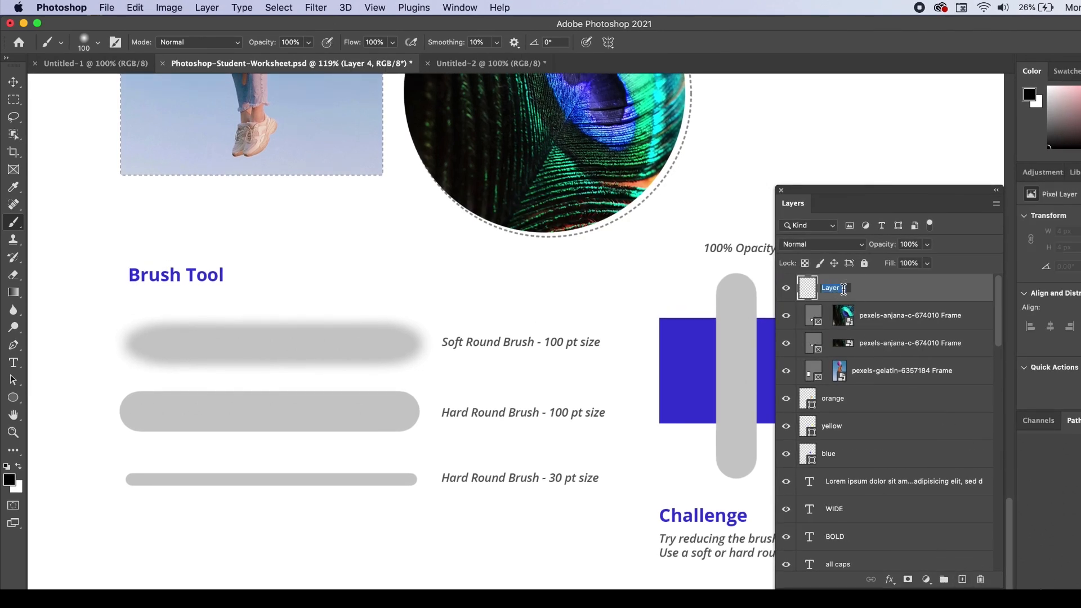
type("Soft round brush")
key("Return")
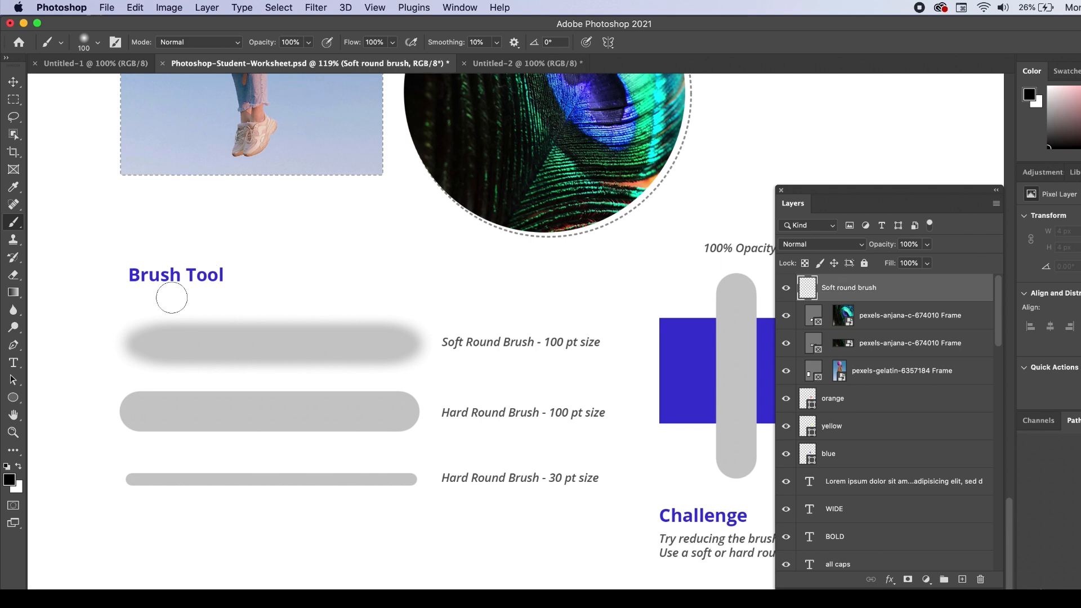
Change the foreground color to a saturated blue for painting the brush strokes.
left_click(9, 480)
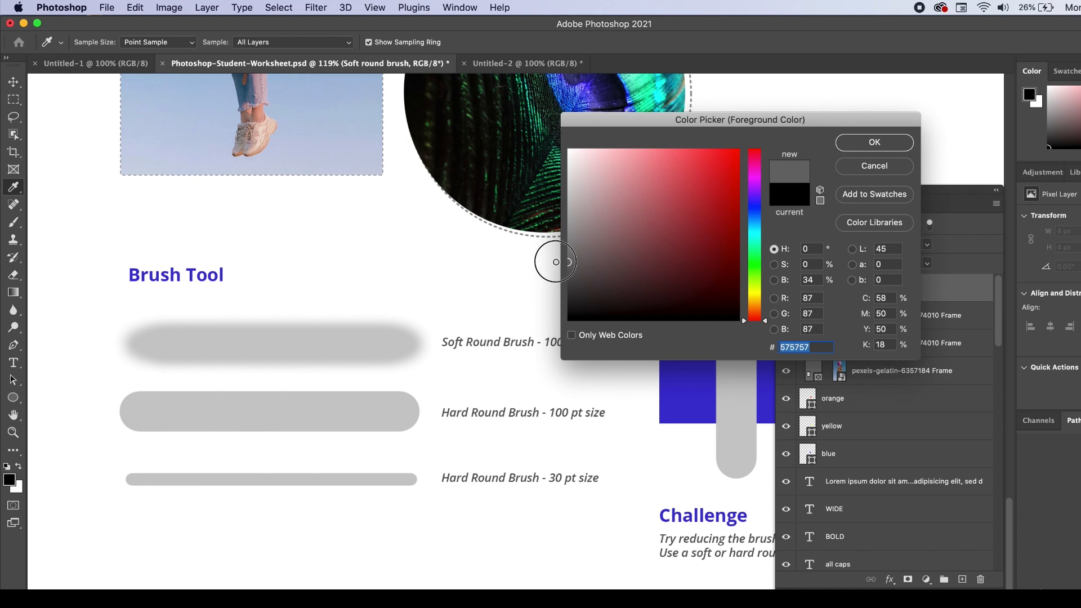
mouse_move(648, 231)
left_mouse_down()
mouse_move(735, 175)
mouse_move(734, 157)
left_mouse_up()
left_click(752, 203)
left_click(860, 146)
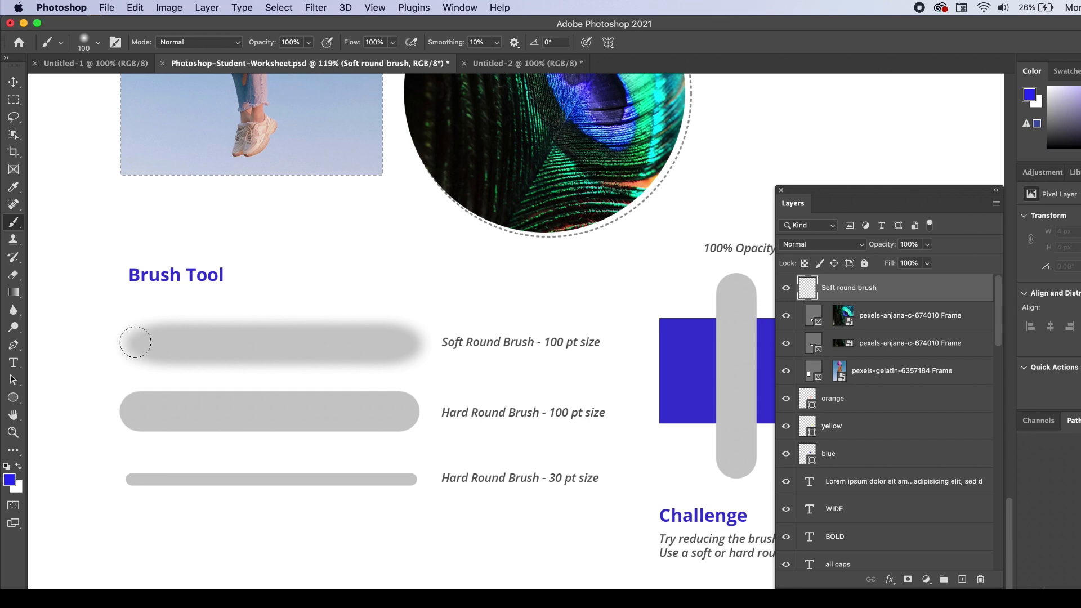
left_click_drag(136, 342, 418, 335)
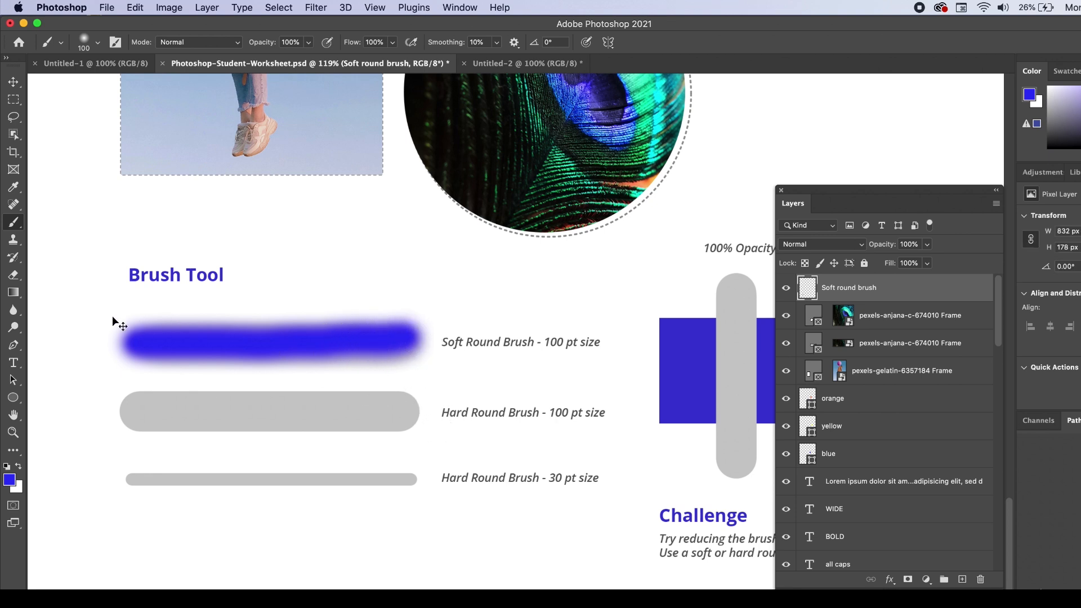
key("super+z")
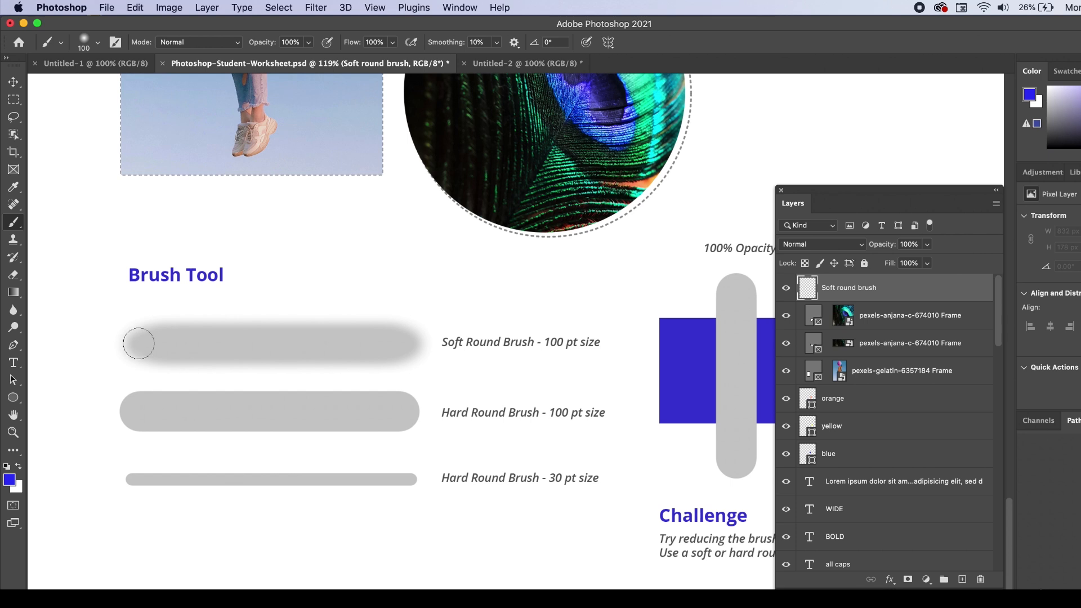
mouse_move(139, 344)
left_mouse_down()
mouse_move(200, 328)
mouse_move(217, 343)
mouse_move(278, 346)
mouse_move(309, 321)
mouse_move(293, 316)
mouse_move(278, 362)
mouse_move(299, 382)
mouse_move(361, 334)
mouse_move(417, 339)
mouse_move(386, 352)
mouse_move(174, 353)
mouse_move(303, 343)
mouse_move(270, 357)
left_mouse_up()
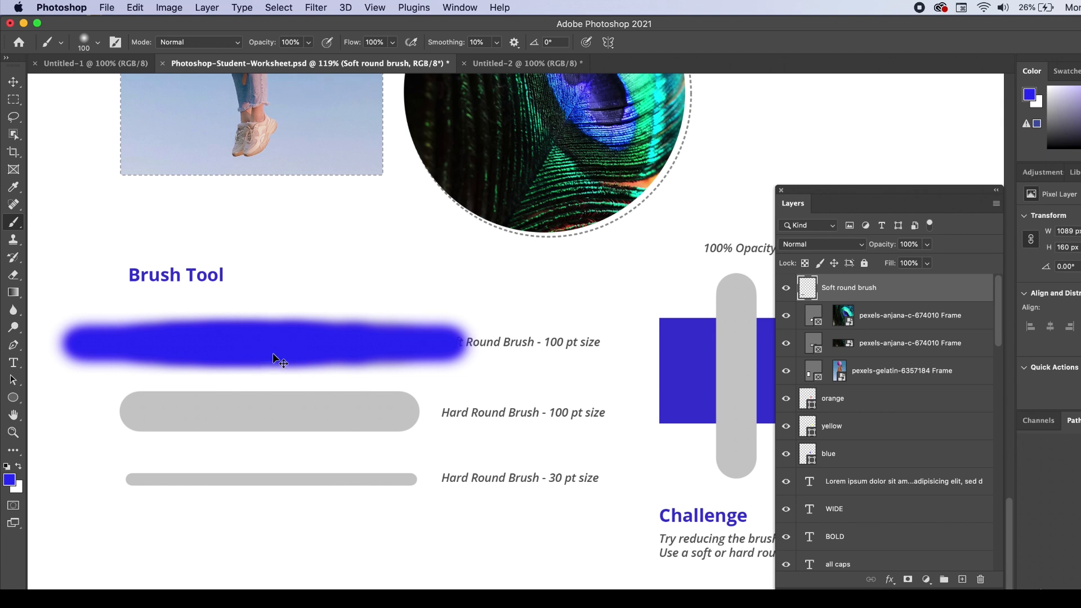
key("super+z")
Paint one straight horizontal blue stroke over the Soft Round Brush 100 pt sample.
left_click_drag(139, 344, 405, 340)
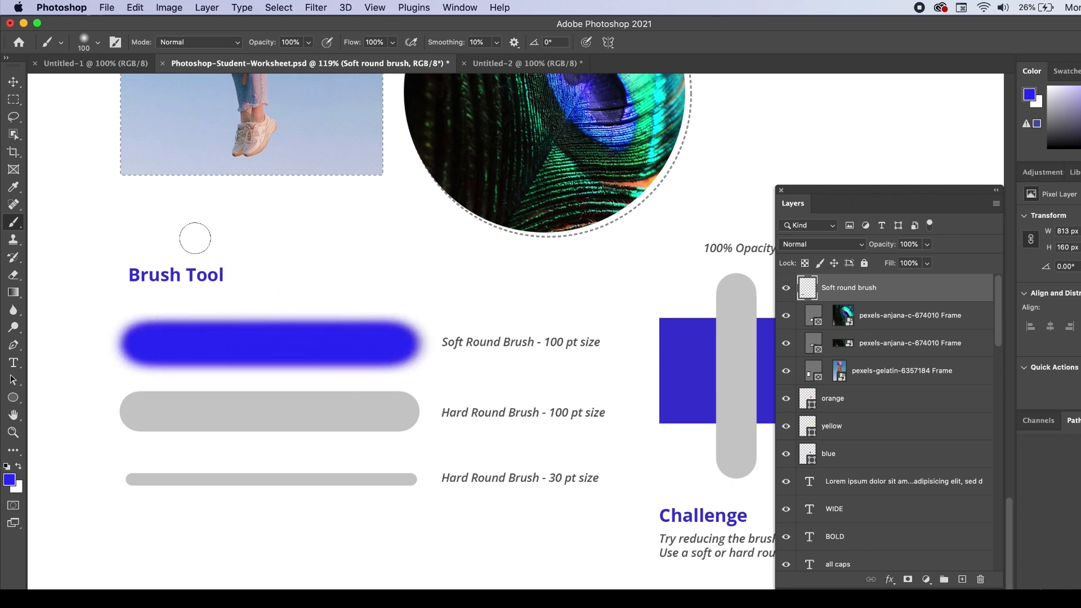
Choose the Hard Round brush and paint a straight blue stroke over the Hard Round Brush 100 pt sample.
left_click(98, 45)
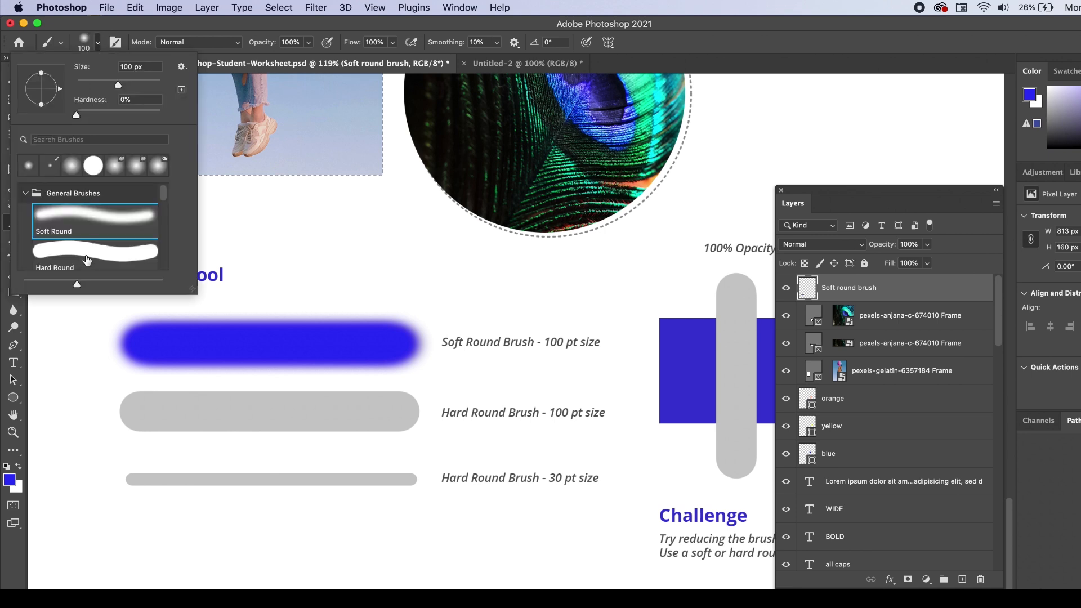
left_click(87, 259)
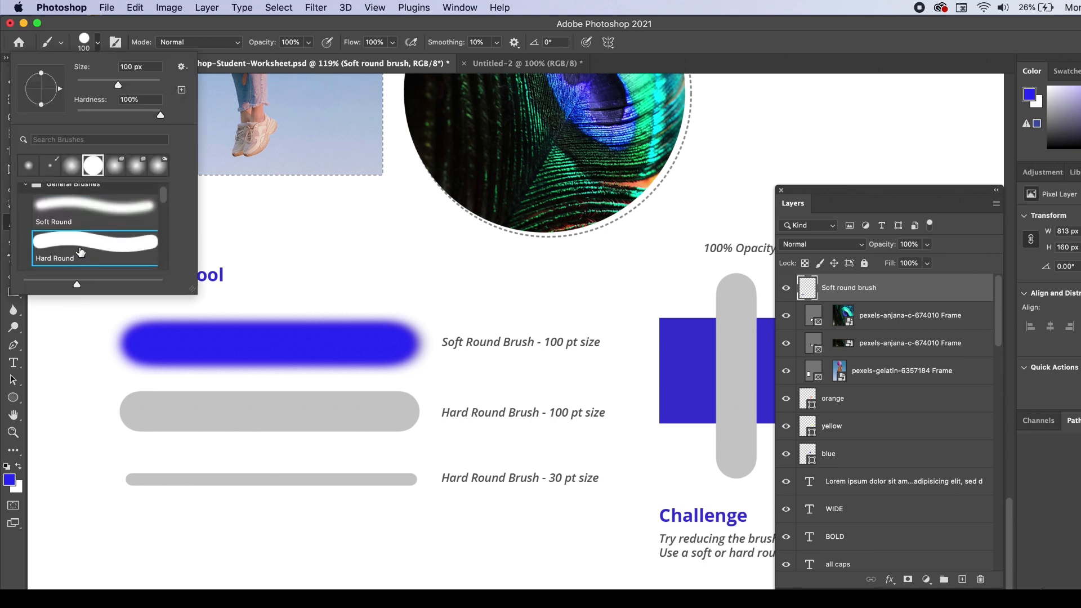
key("Return")
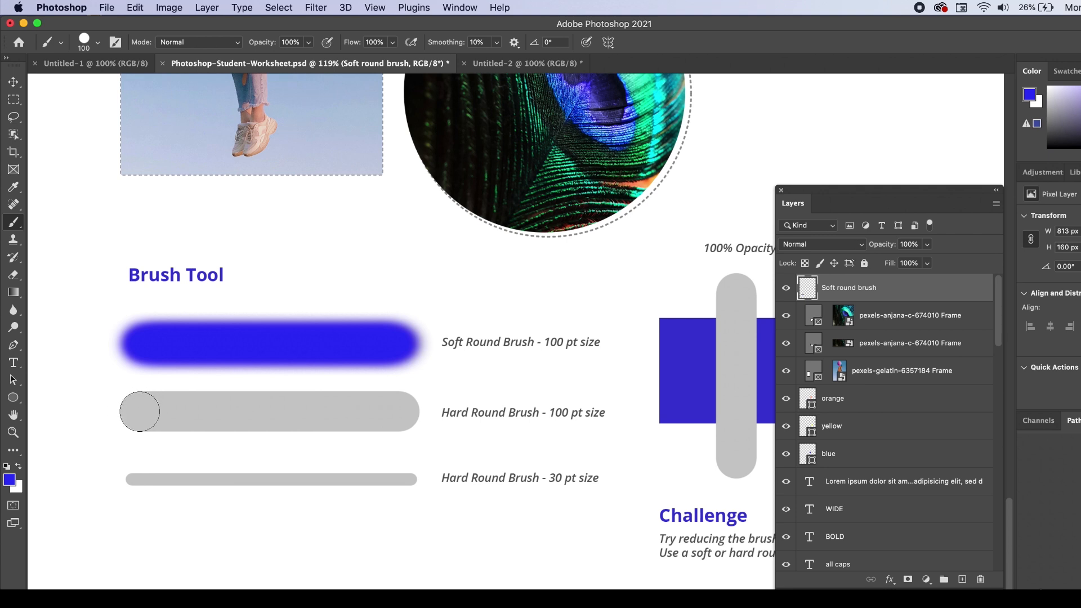
mouse_move(140, 412)
left_mouse_down()
mouse_move(311, 403)
mouse_move(400, 413)
left_mouse_up()
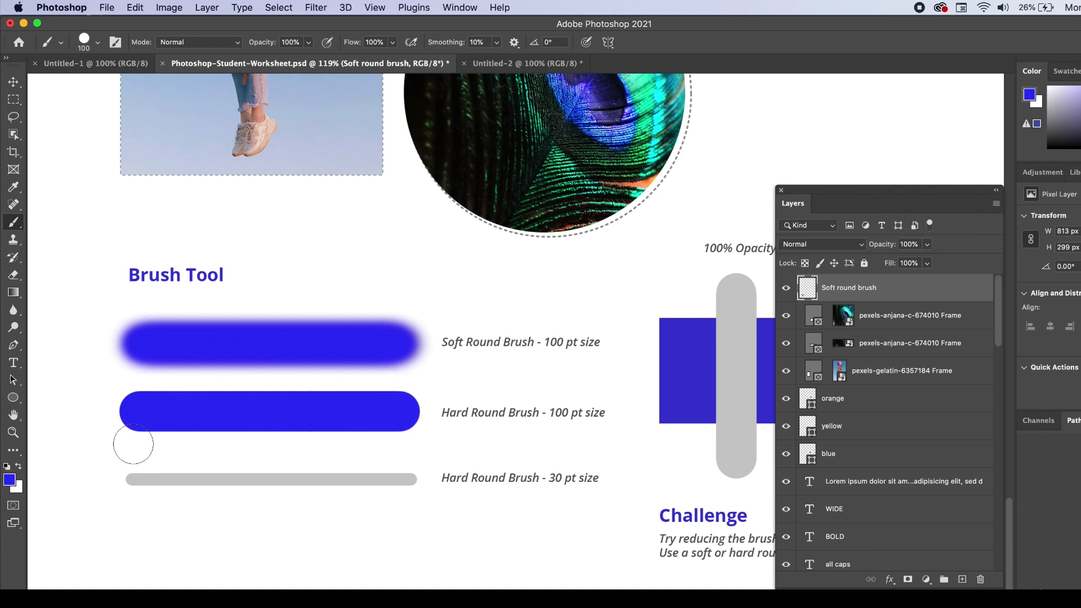
left_click_drag(134, 448, 286, 446)
left_click_drag(326, 447, 397, 449)
key("super+z")
mouse_move(142, 539)
left_mouse_down()
mouse_move(292, 536)
mouse_move(566, 541)
left_mouse_up()
key("super+z")
Set the brush size to 30 px and paint a straight blue stroke over the Hard Round Brush 30 pt sample.
left_click(98, 42)
left_click_drag(118, 84, 111, 85)
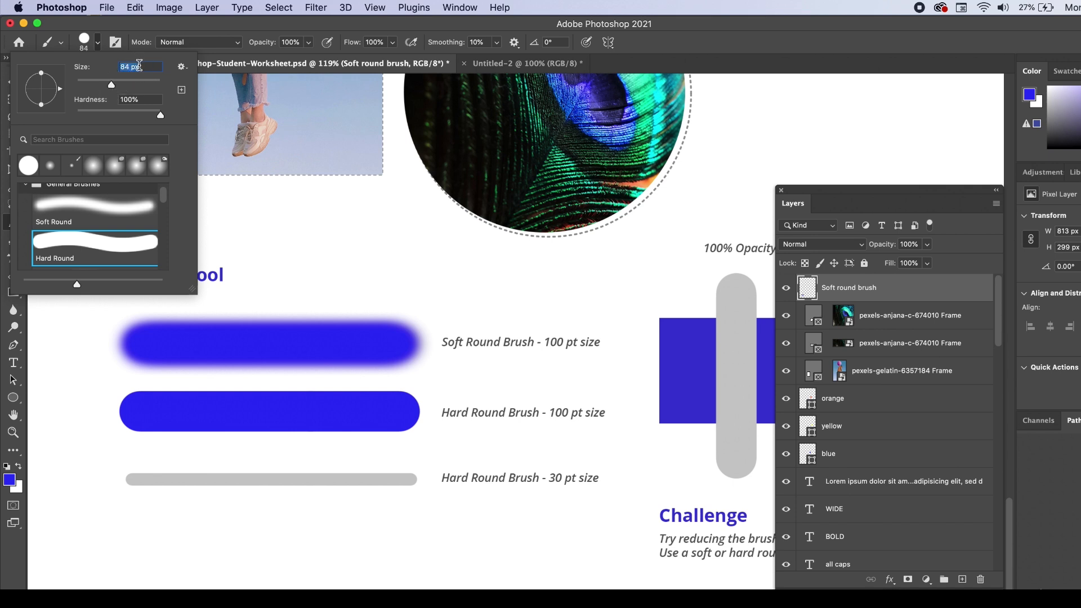
type("30")
key("Return")
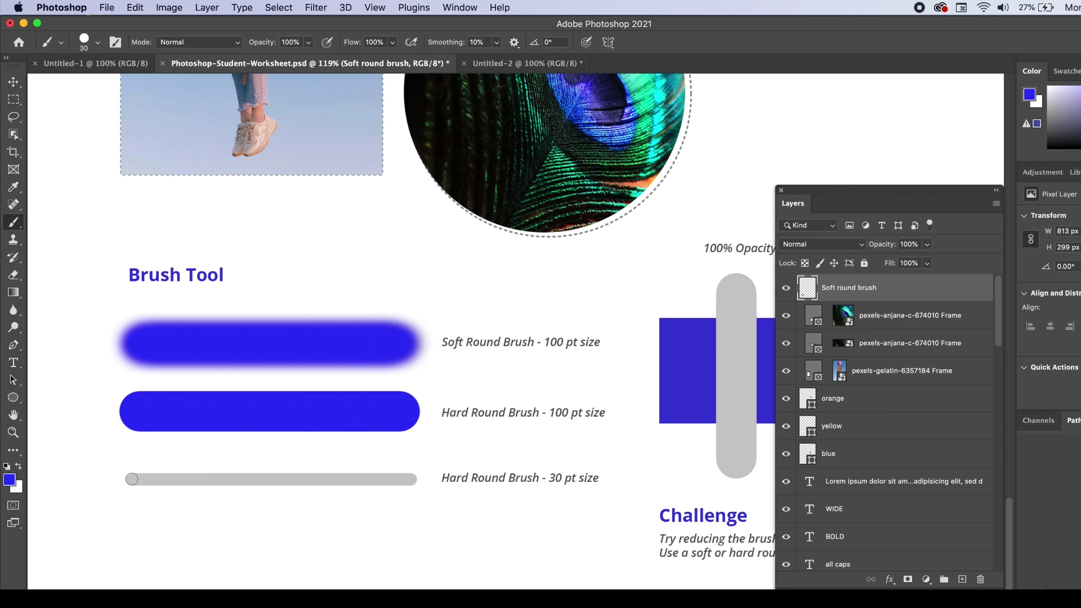
scroll(133, 471, "up", 4)
scroll(135, 472, "left", 3)
scroll(135, 472, "down", 2)
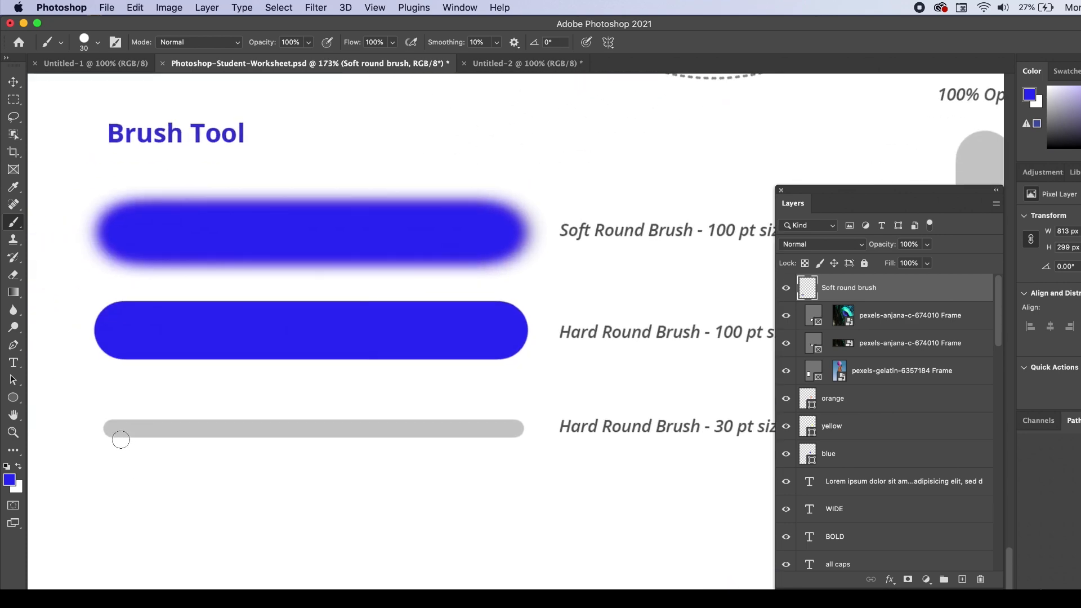
left_click(112, 428)
left_click_drag(113, 429, 515, 429)
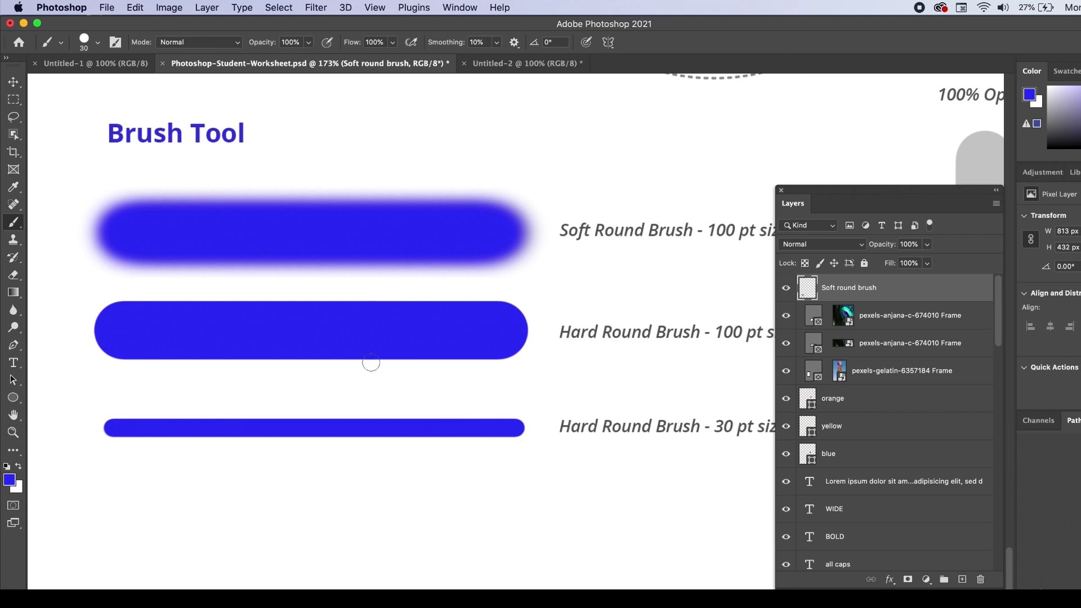
Bring the opacity exercise into view and move the Layers panel aside so it uncovers all eight opacity labels.
scroll(406, 345, "down", 3)
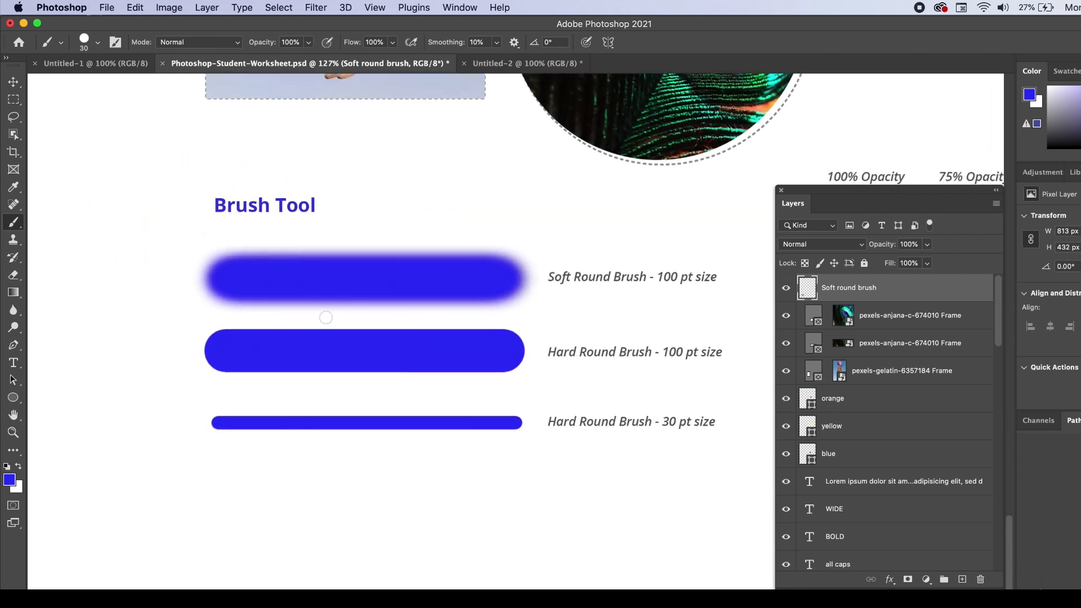
scroll(341, 328, "down", 3)
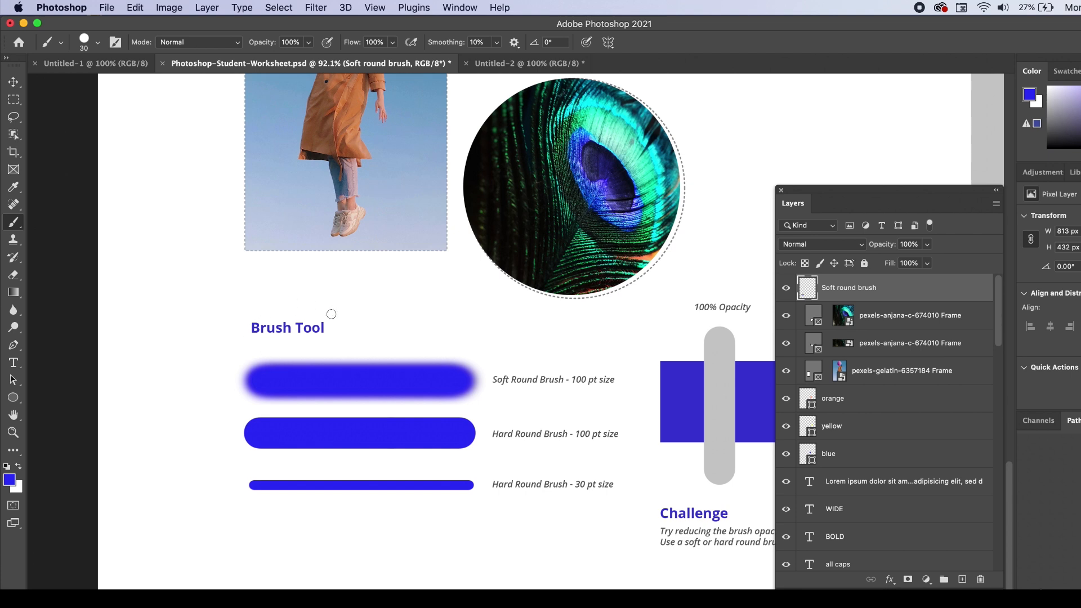
scroll(331, 313, "right", 3)
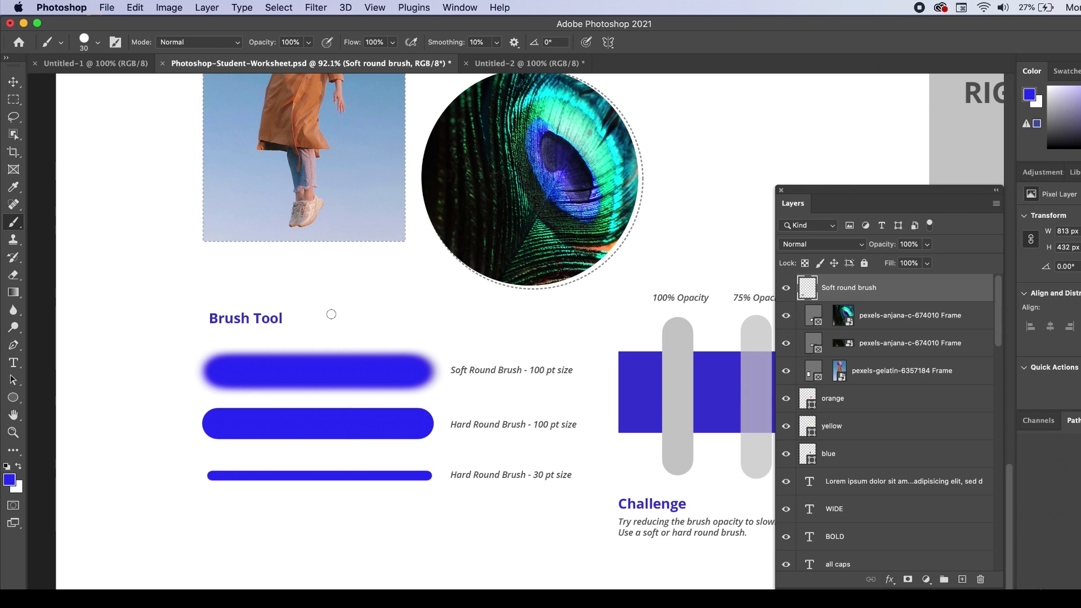
scroll(344, 324, "right", 10)
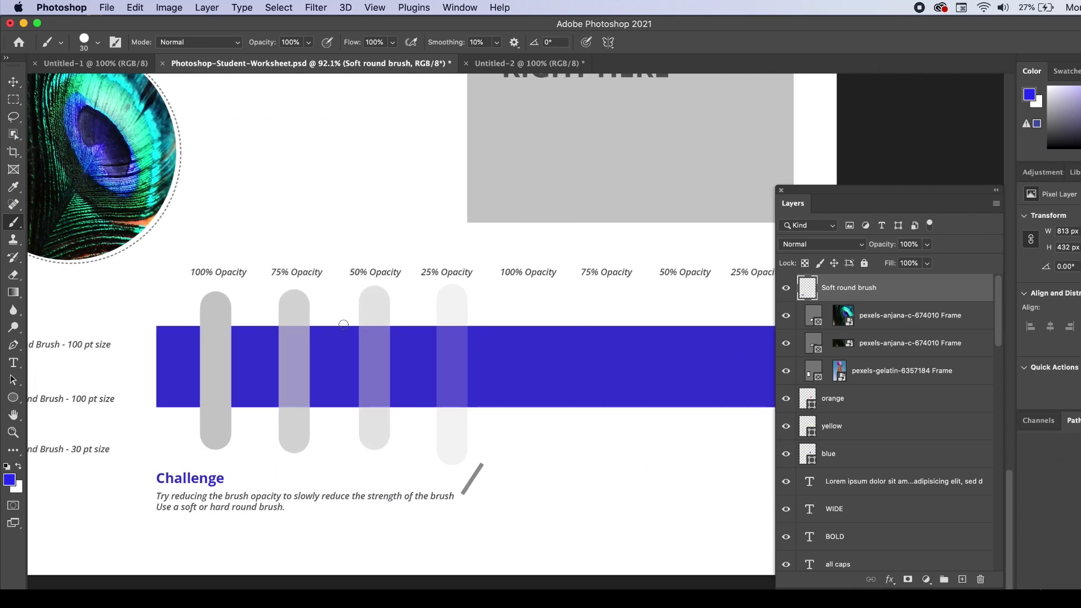
scroll(287, 384, "up", 3)
scroll(286, 384, "left", 3)
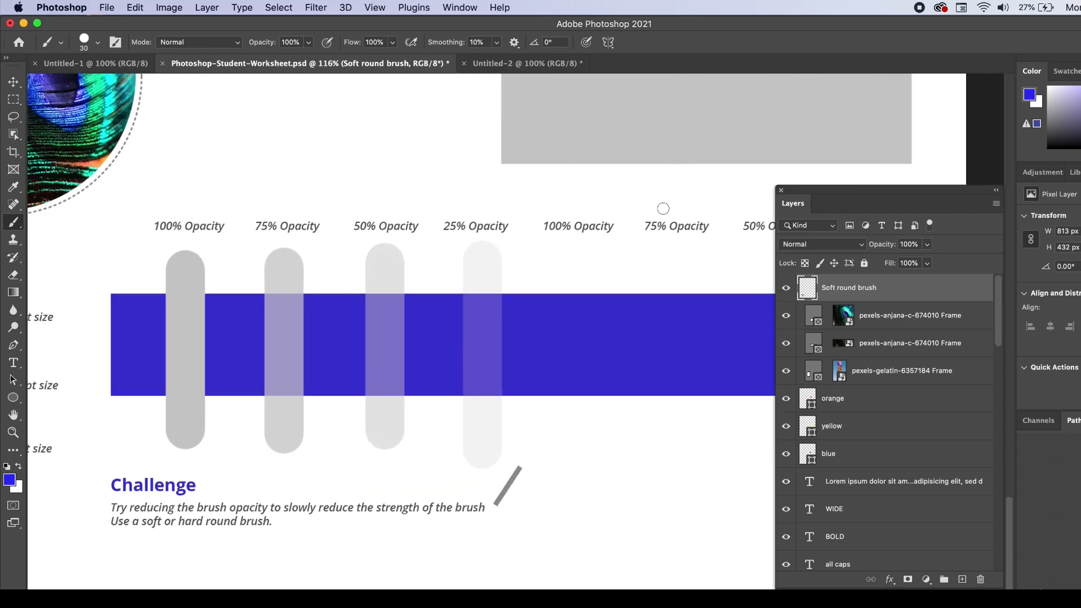
left_click_drag(813, 197, 984, 253)
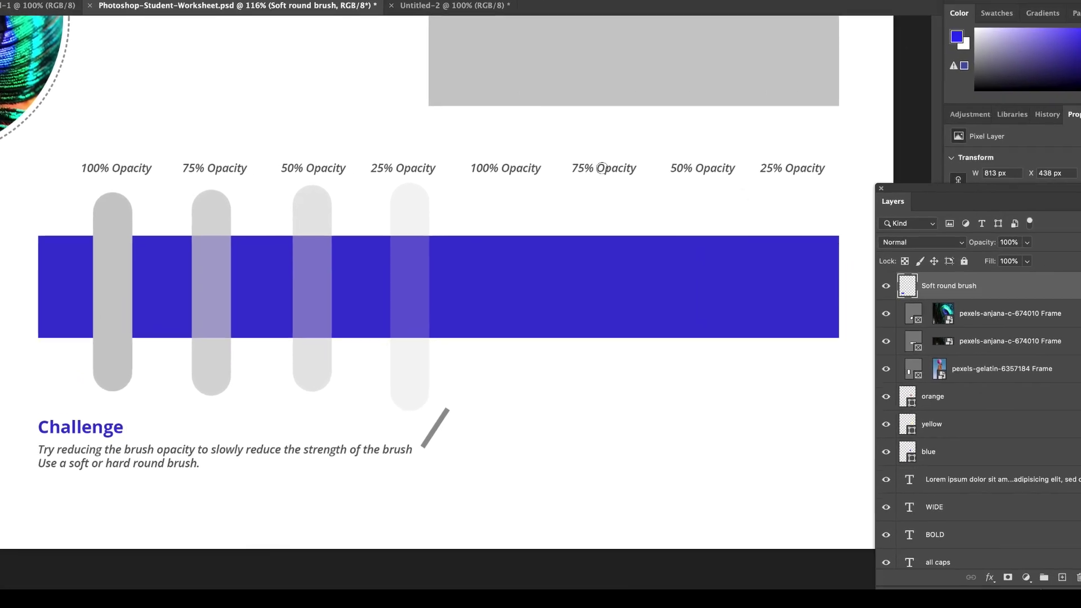
left_click(1008, 227)
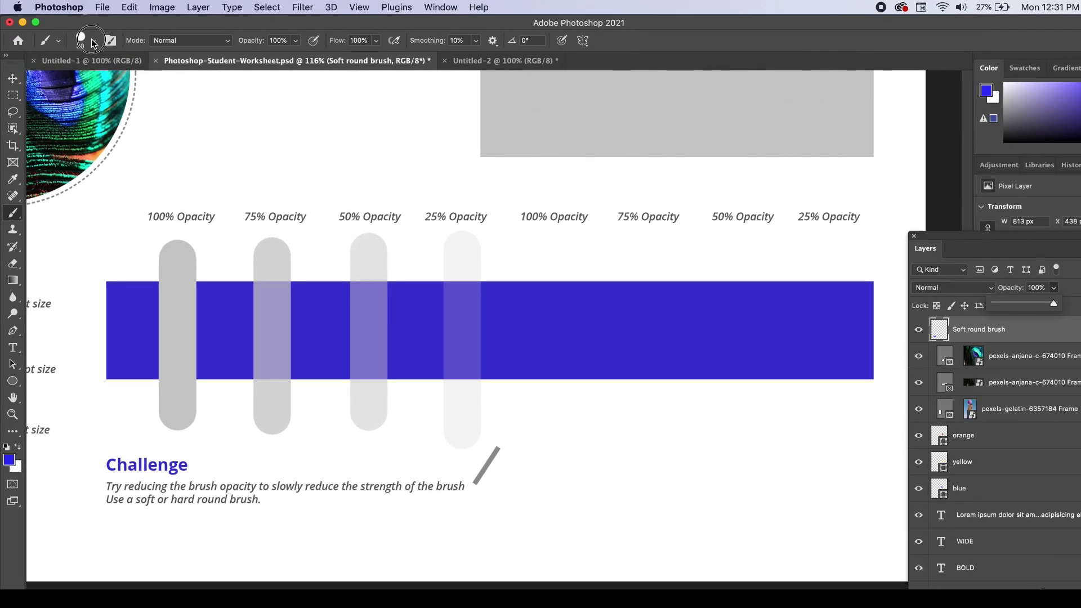
Set the Hard Round brush size to 100 px for the opacity strokes.
left_click(93, 41)
double_click(124, 64)
type("100")
key("Return")
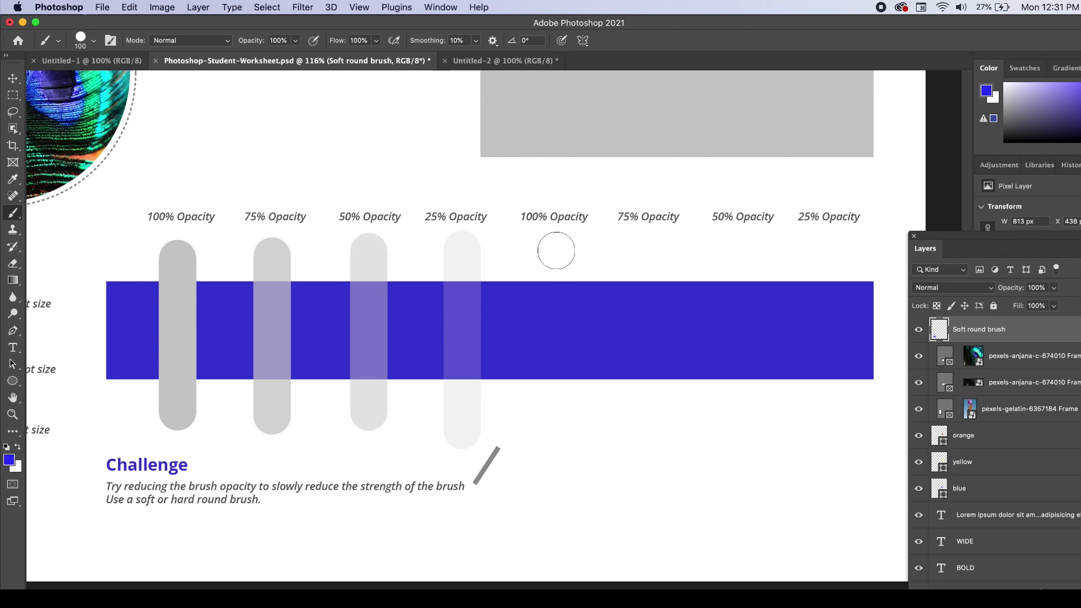
Change the foreground color to orange and paint a straight vertical stroke across the blue bar below the second 100% Opacity label.
left_click_drag(556, 250, 557, 429)
key("super+z")
left_click(10, 461)
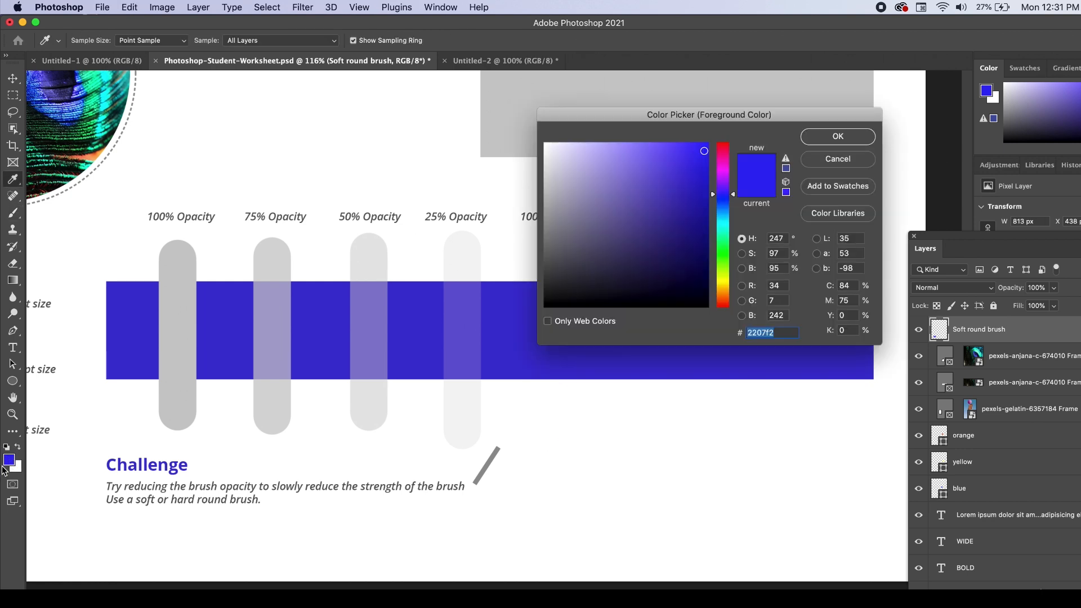
left_click(722, 152)
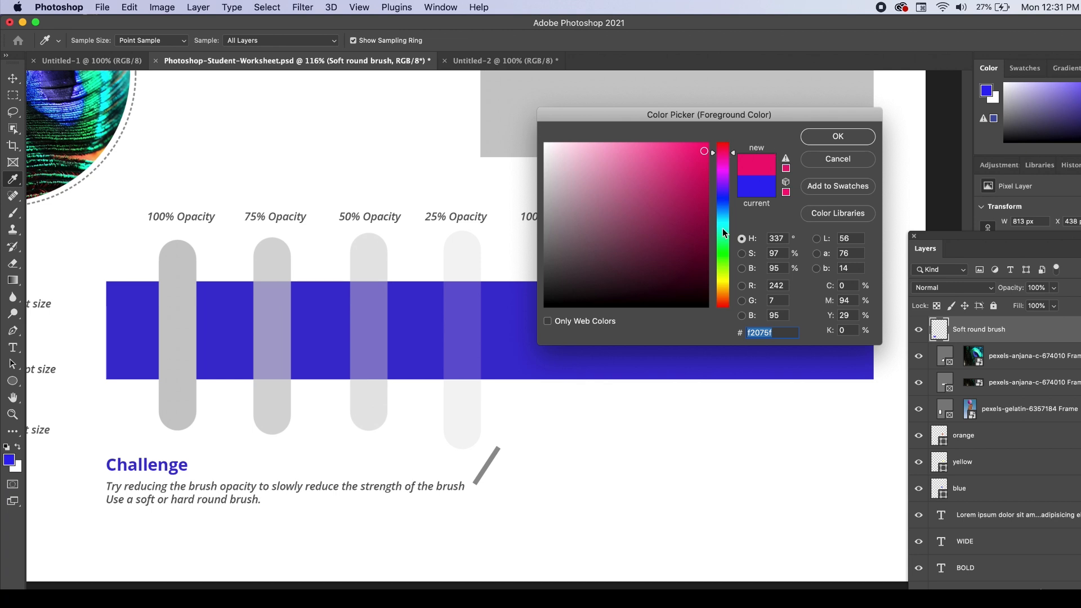
left_click(724, 299)
left_click(828, 136)
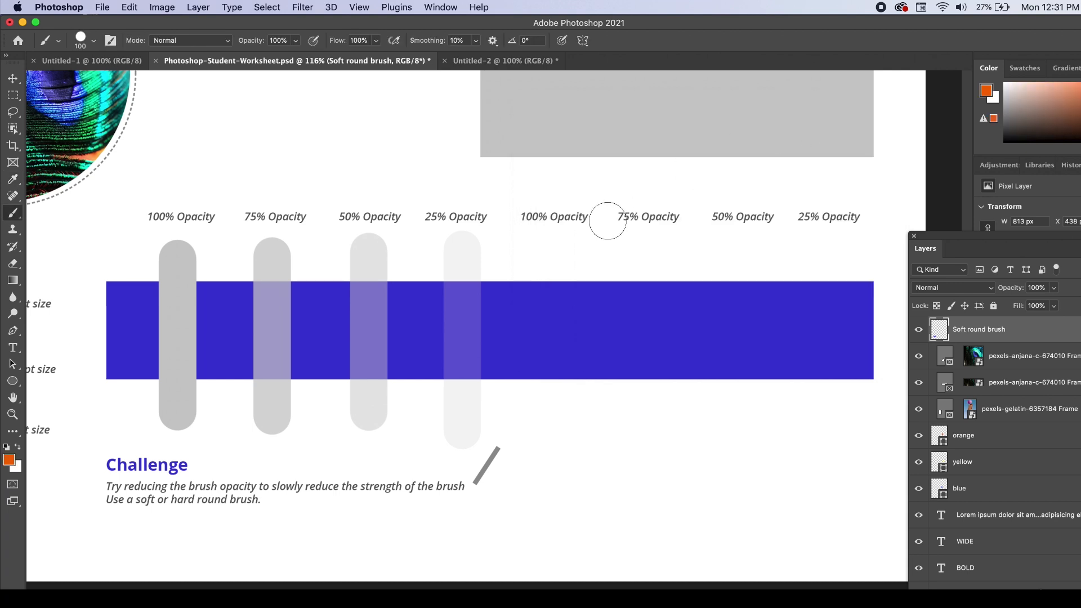
left_click_drag(547, 251, 547, 424)
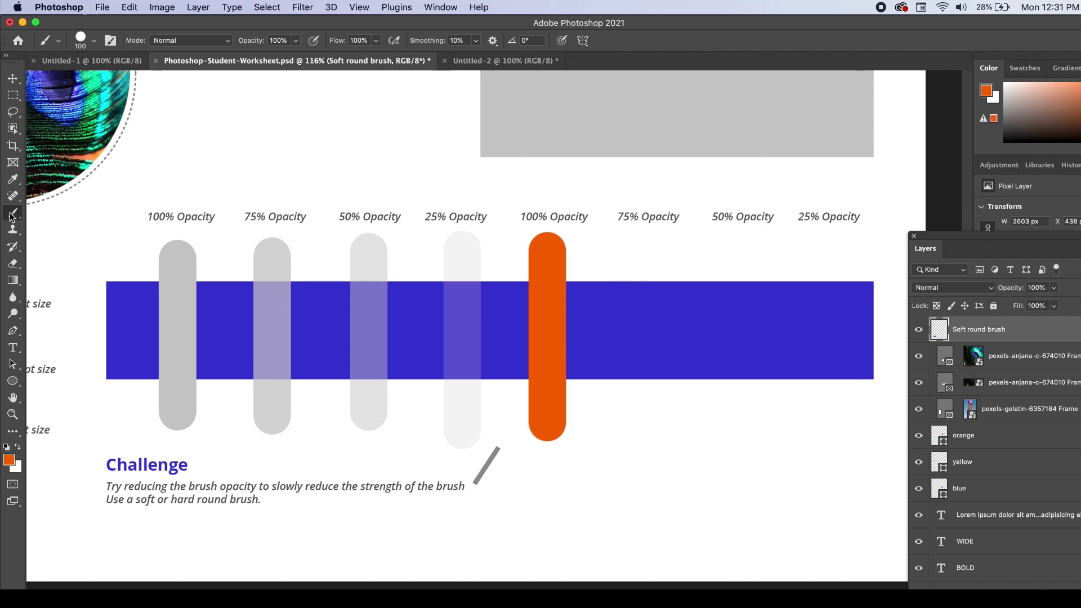
mouse_move(647, 251)
left_mouse_down()
mouse_move(652, 328)
mouse_move(613, 404)
left_mouse_up()
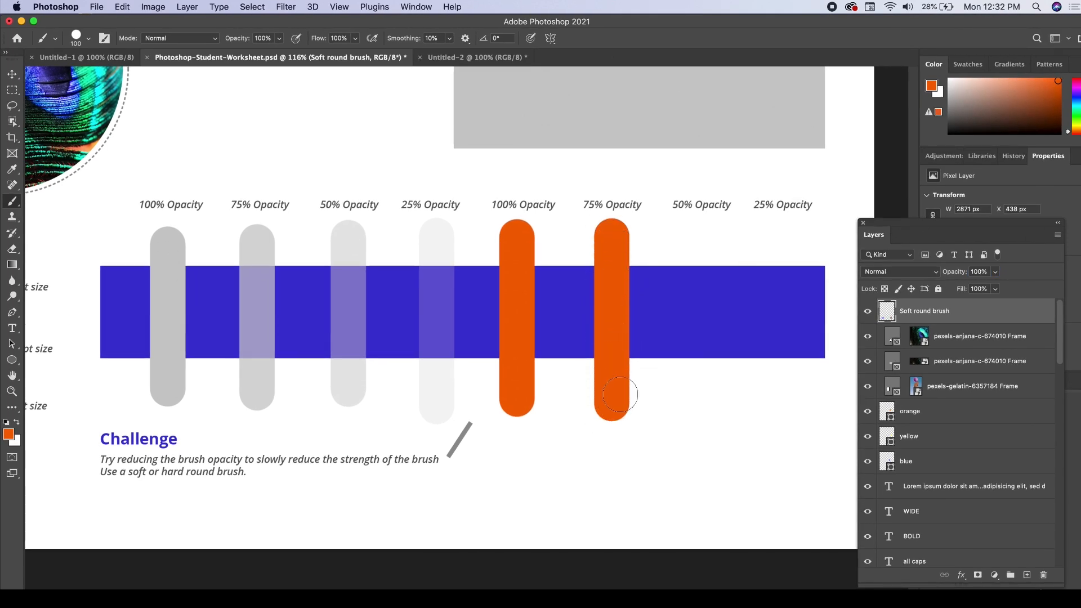
left_click(868, 312)
left_click(868, 313)
left_click(995, 273)
left_click(983, 289)
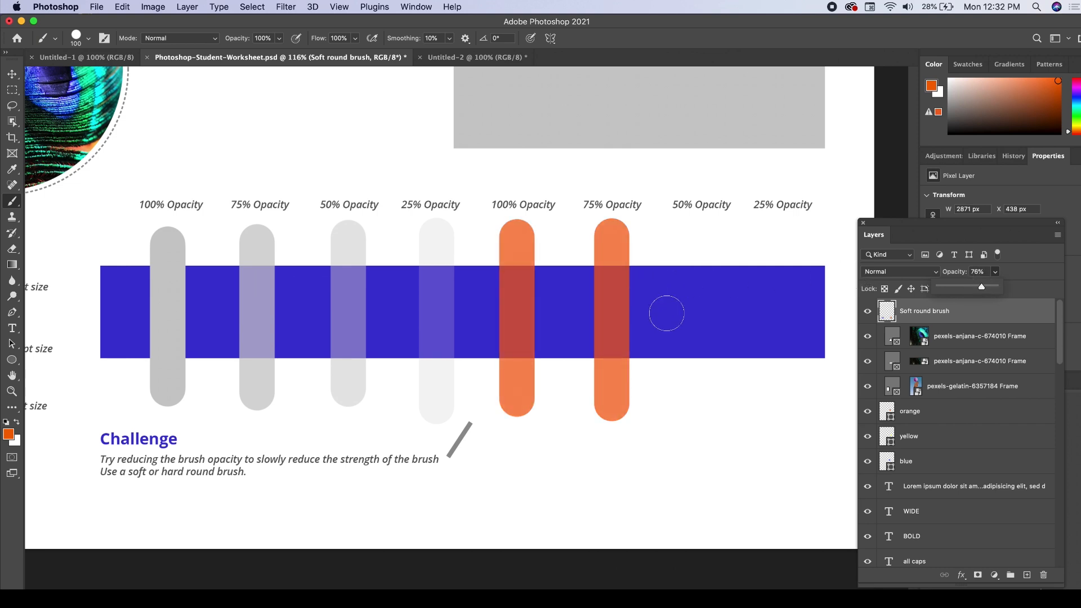
left_click(951, 324)
key("super+z")
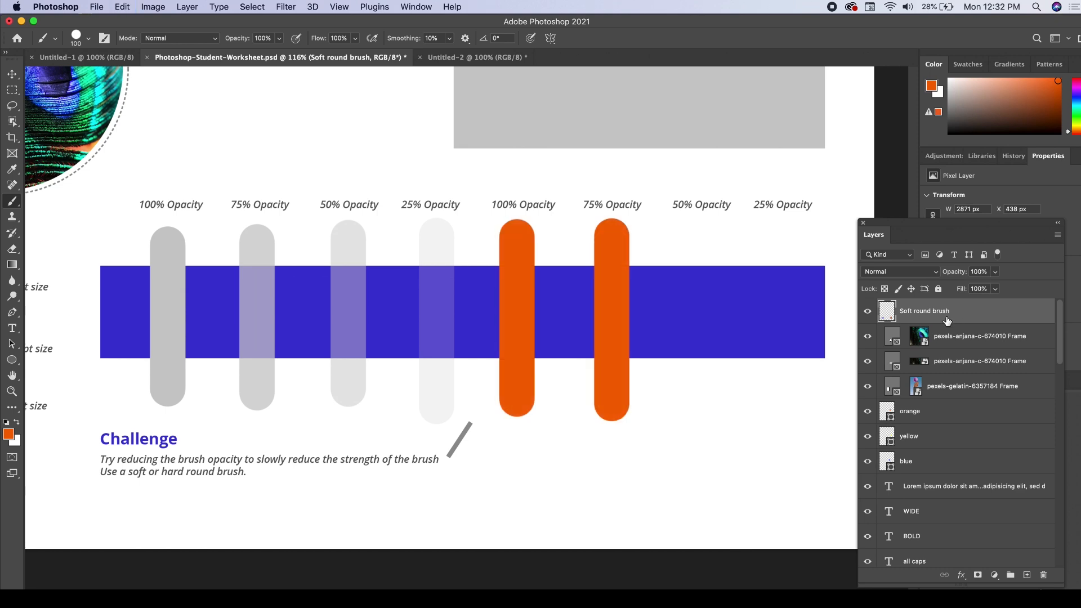
key("super+z")
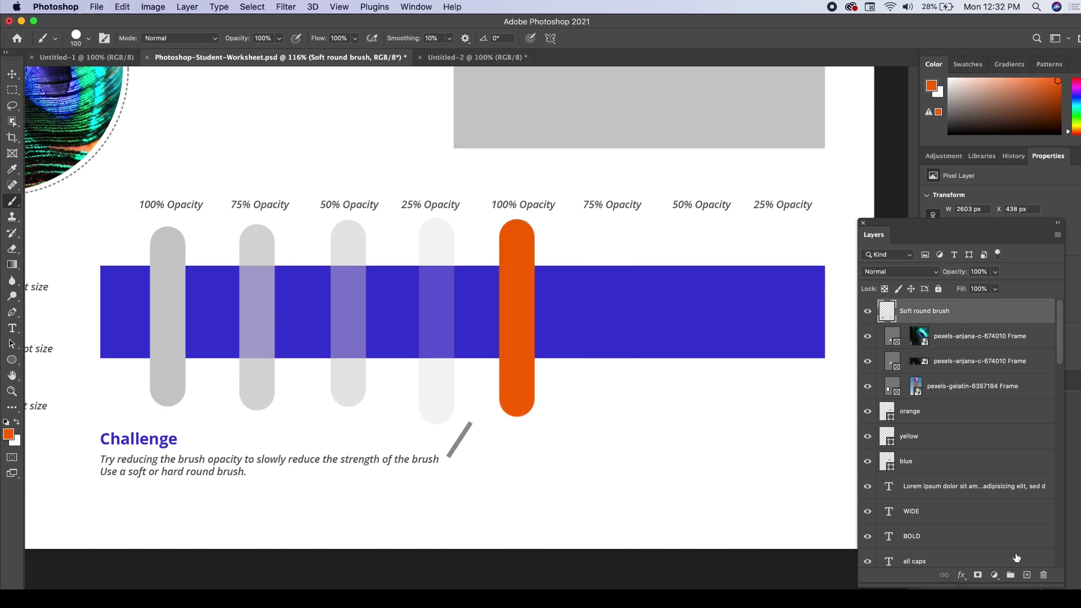
On a new layer, paint a straight vertical orange stroke below the second 75% Opacity label and set the layer opacity to 75%.
left_click(1027, 576)
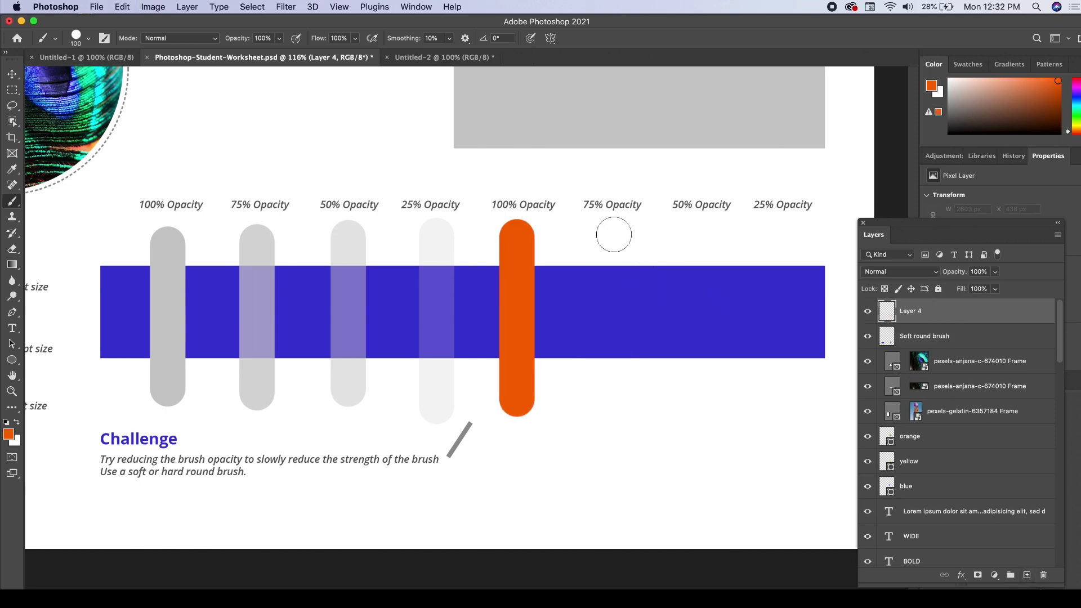
left_click_drag(611, 236, 612, 403)
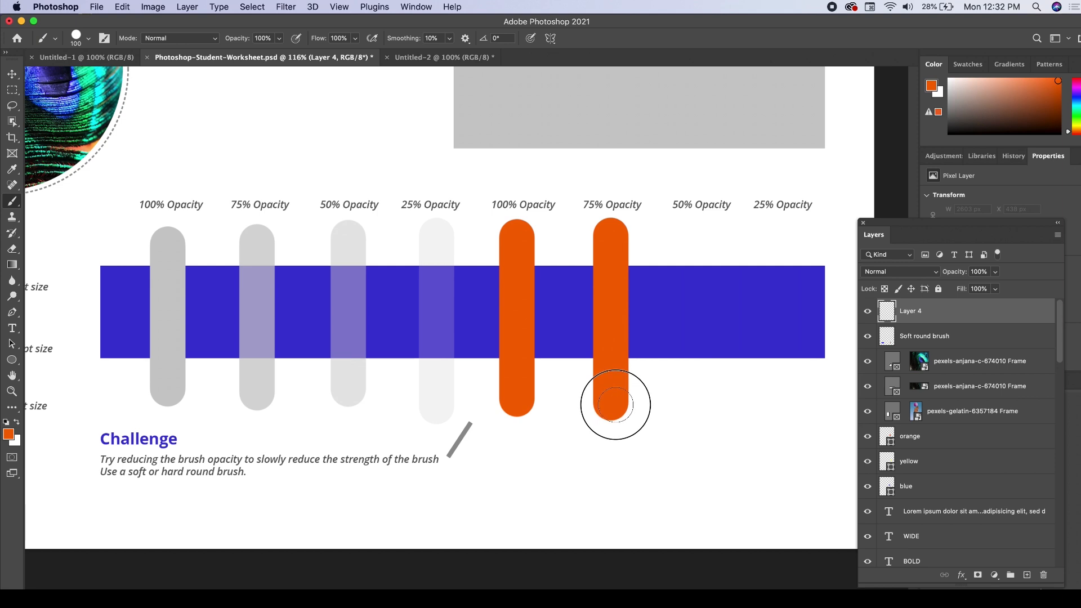
left_click(985, 272)
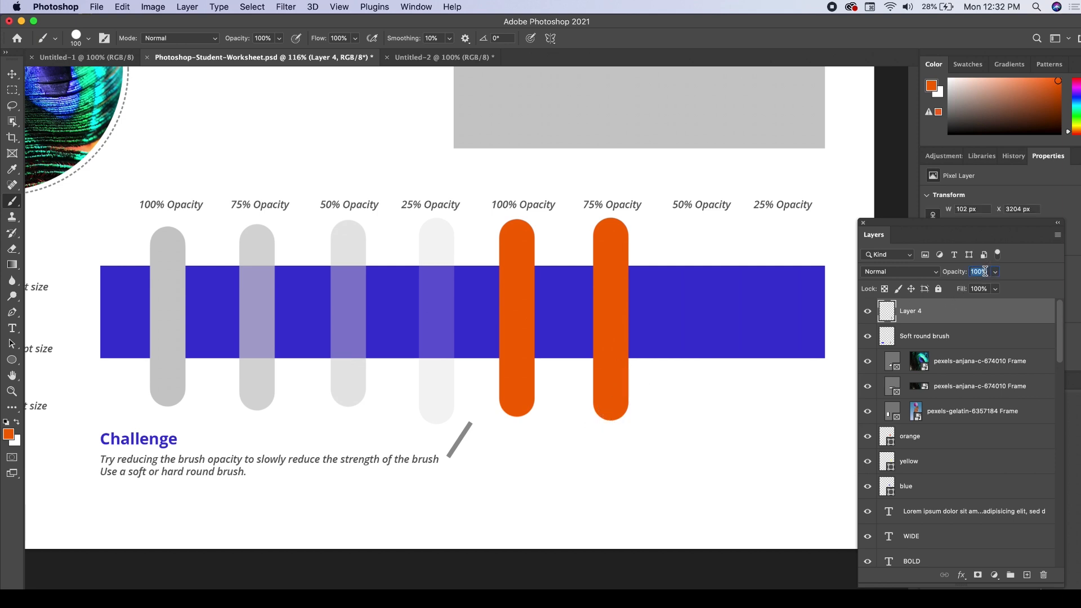
type("75")
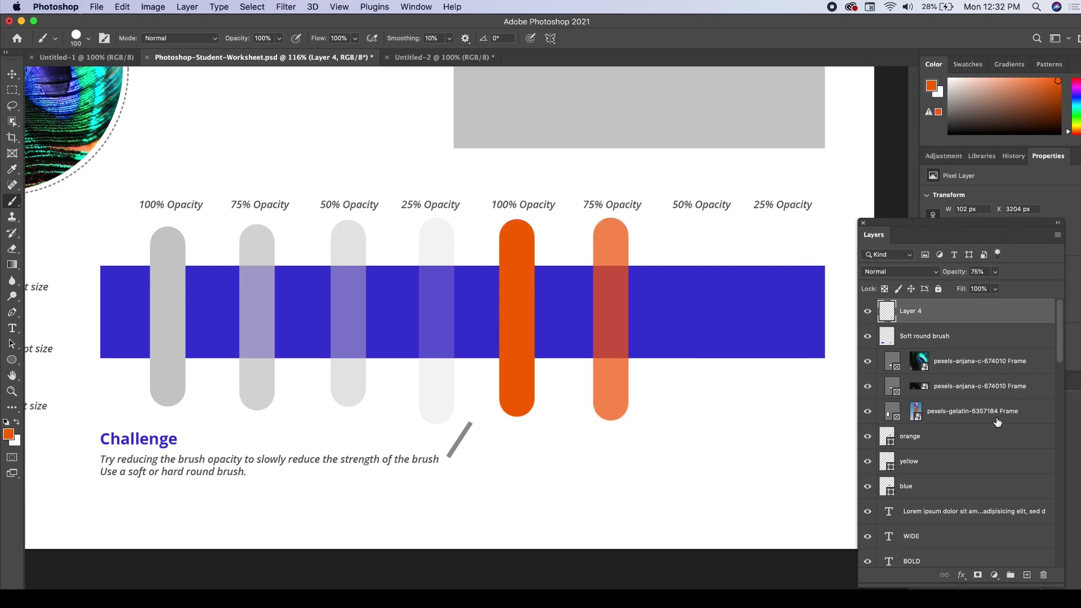
Add another layer, paint a vertical orange stroke below the second 50% Opacity label and set its layer opacity to 50%.
left_click(1027, 575)
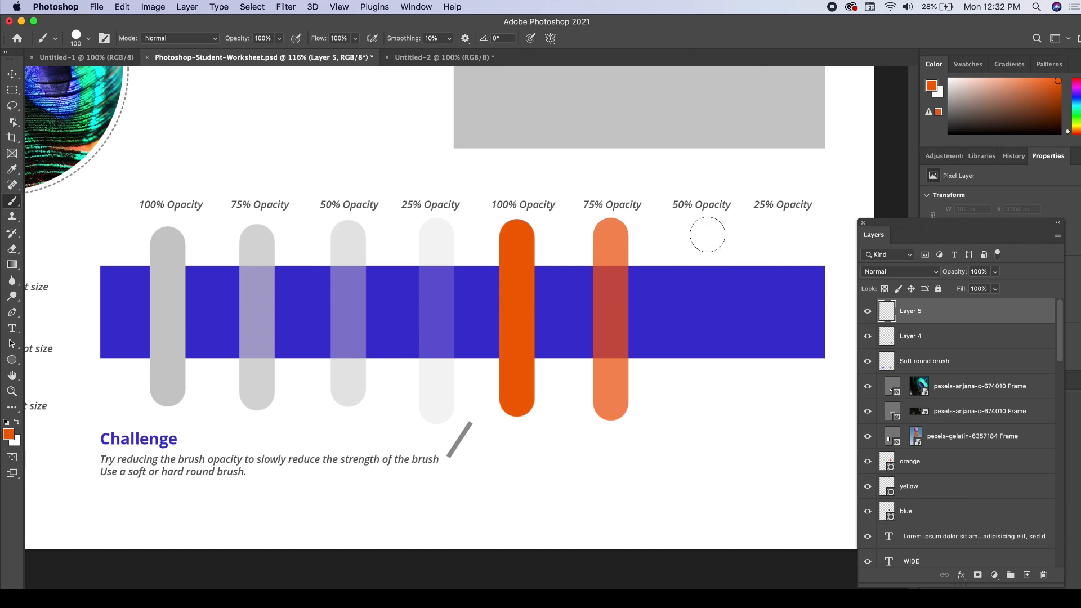
left_click_drag(699, 236, 695, 403)
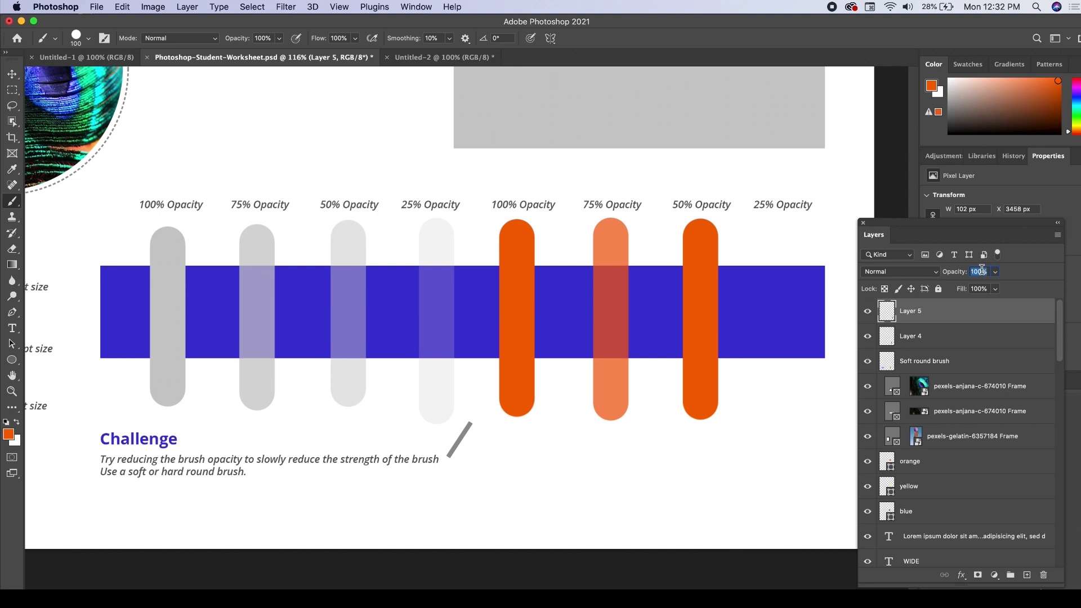
type("50")
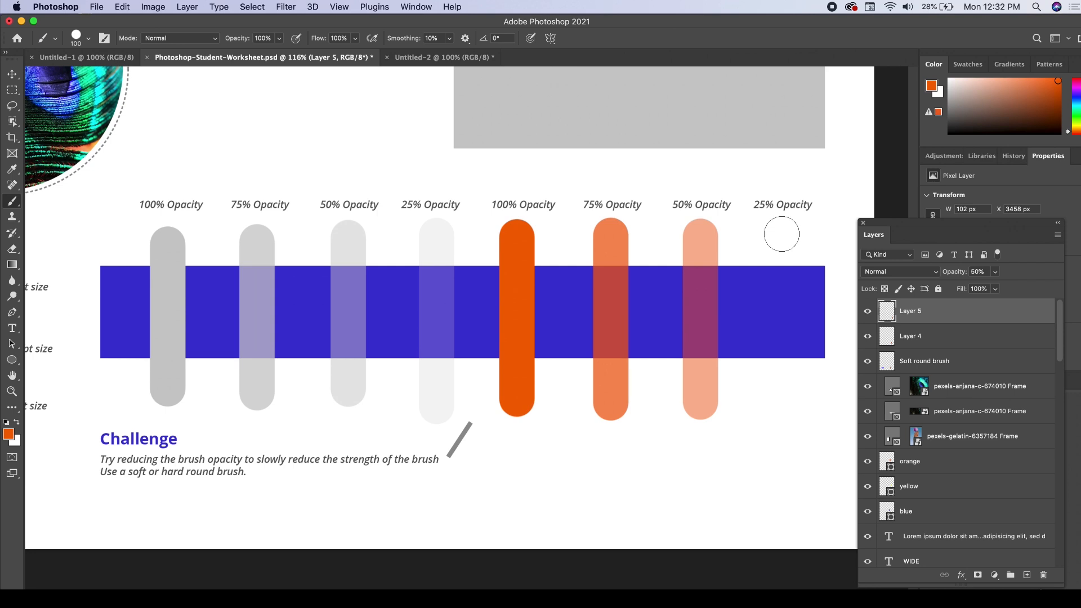
Add another layer, paint a vertical orange stroke below the second 25% Opacity label and set its layer opacity to 25%.
left_click(1026, 574)
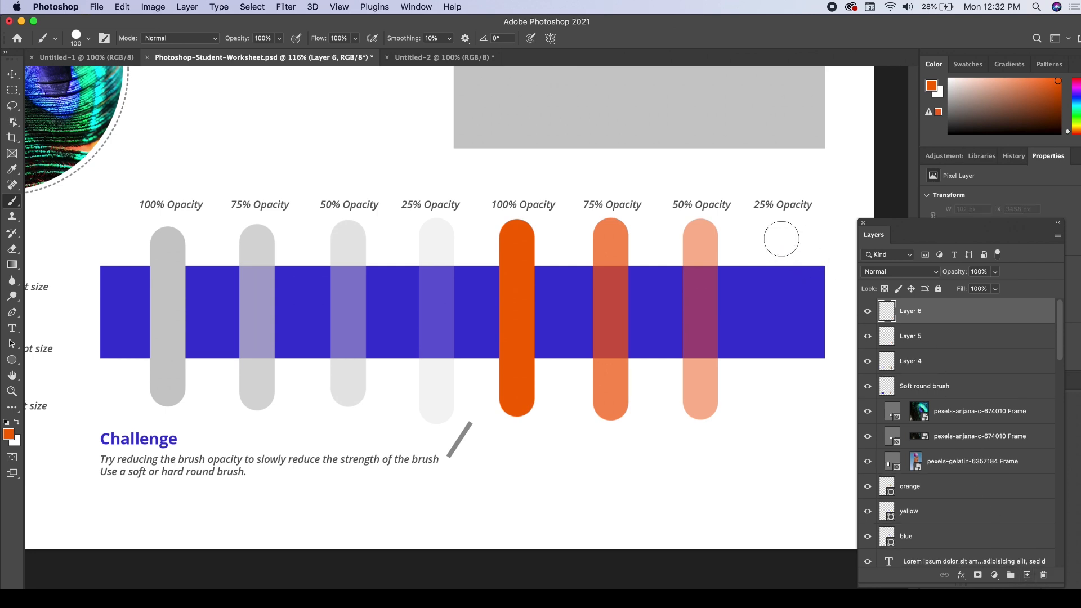
left_click_drag(782, 237, 783, 415)
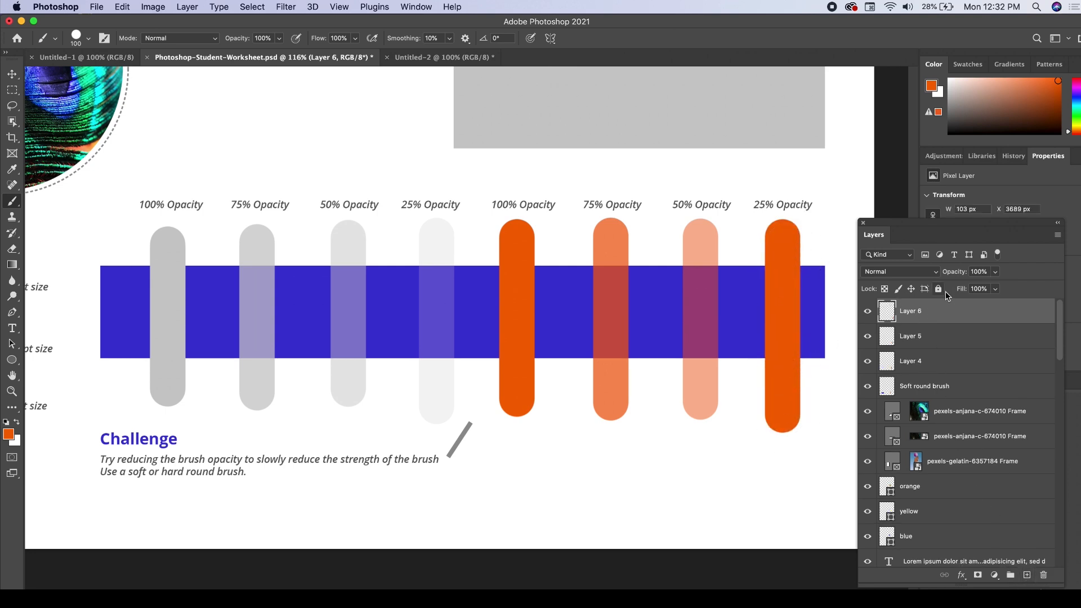
type("25")
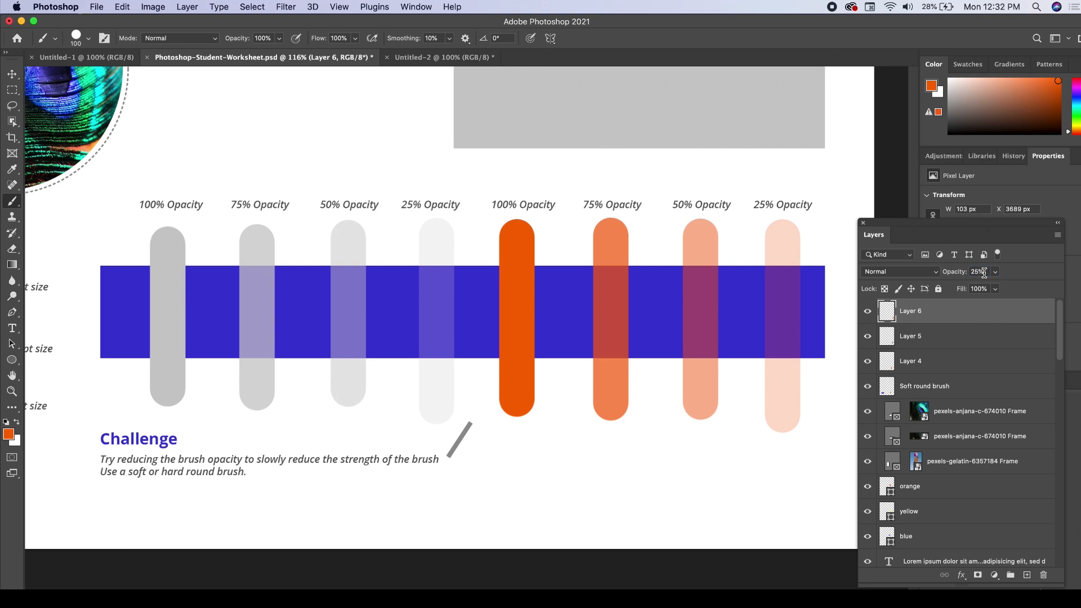
Switch to the Move tool and deselect the layer of the 25% stroke.
left_click(12, 74)
left_click(310, 117)
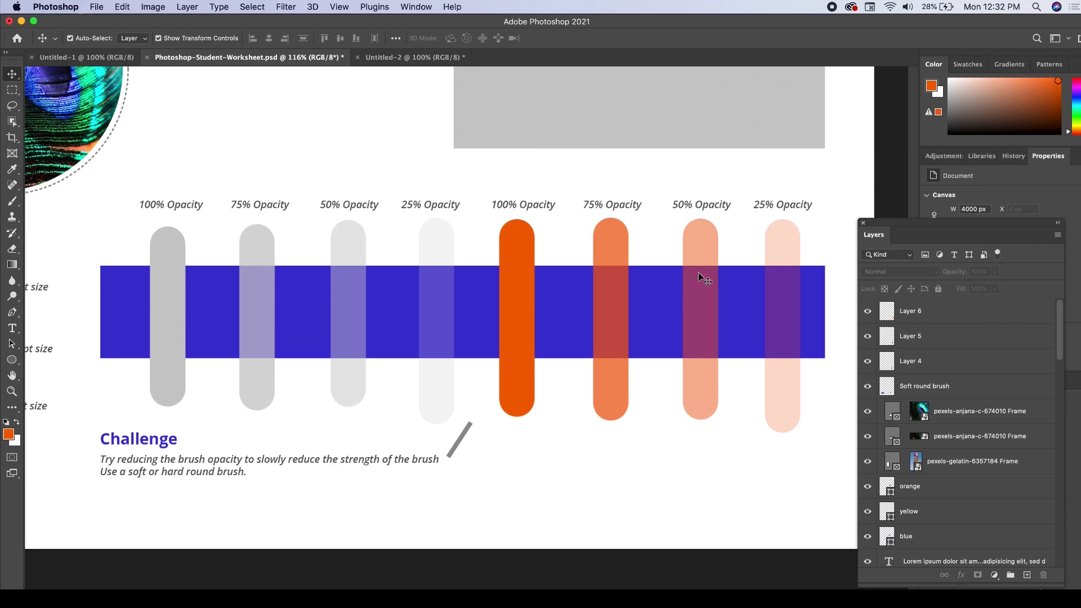
scroll(503, 363, "down", 3)
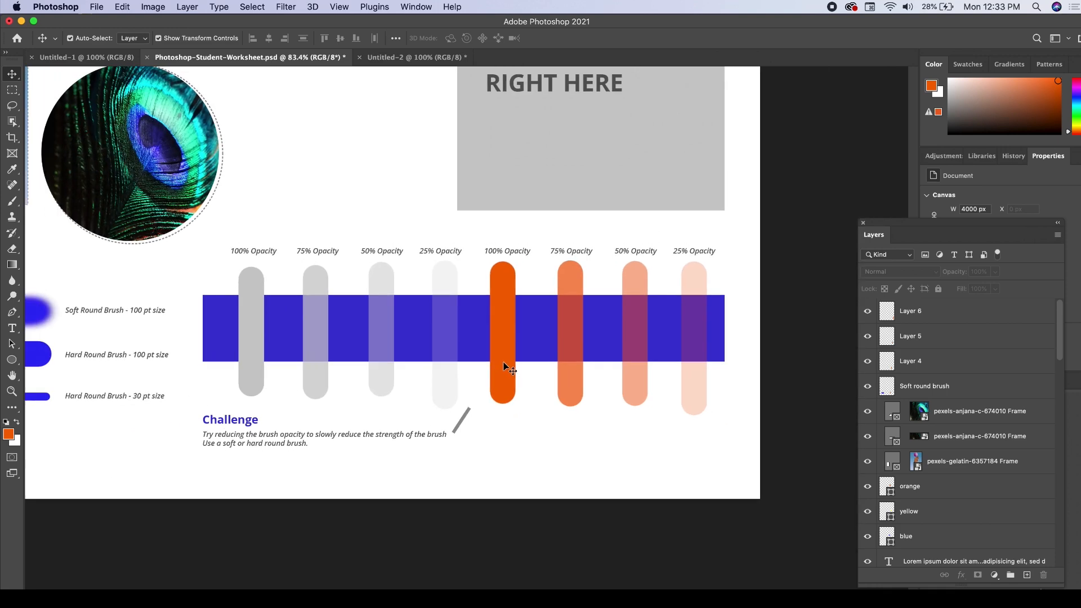
scroll(505, 363, "down", 4)
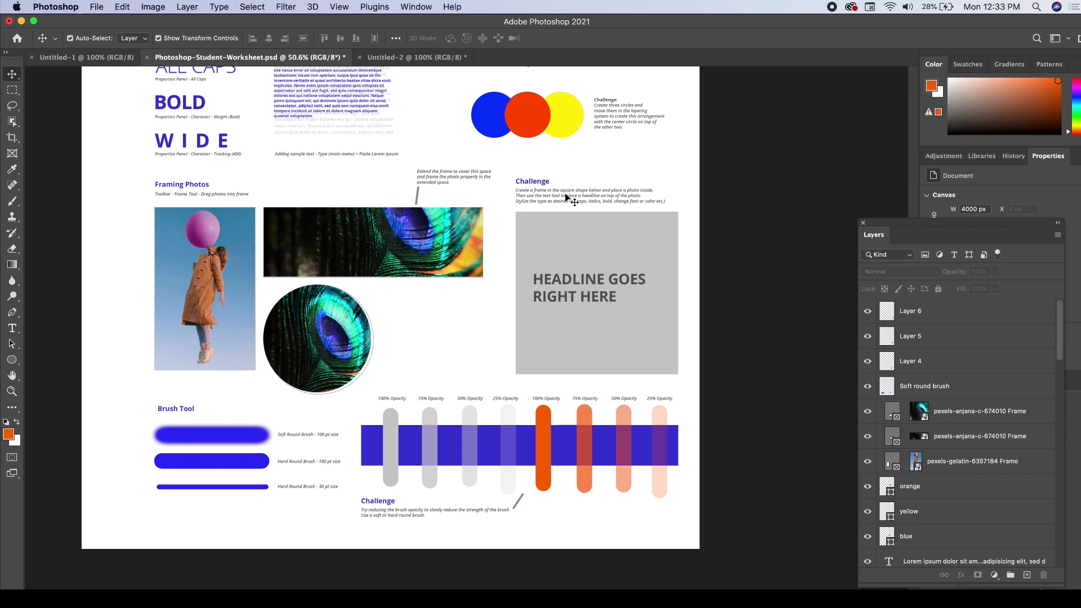
scroll(554, 197, "down", 3)
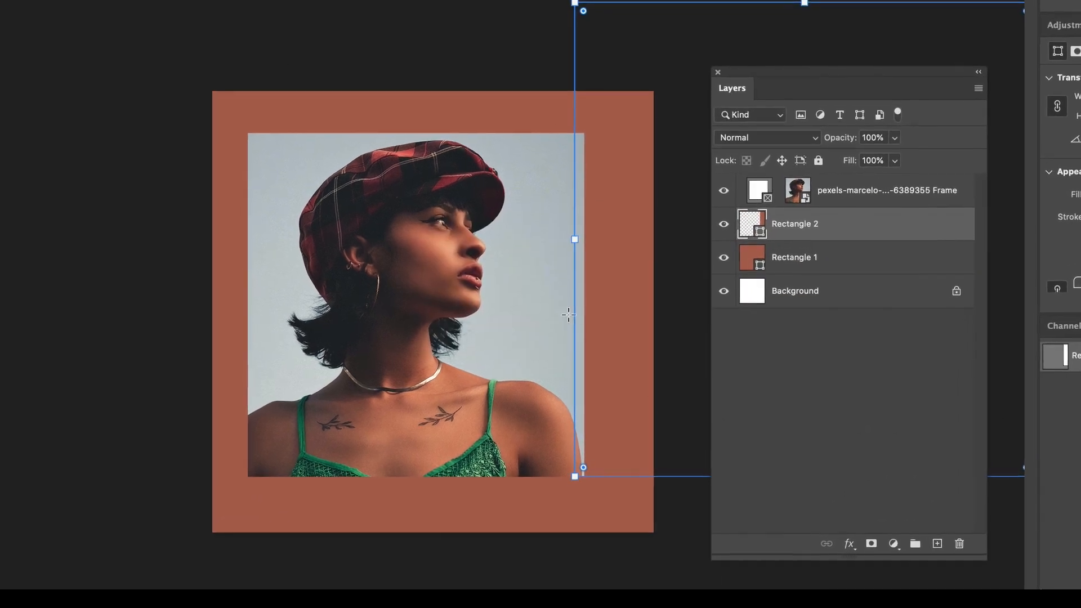
Add the headline text "live life to the" near the lower edge of the framed portrait photo.
left_click(752, 259)
left_click(34, 148)
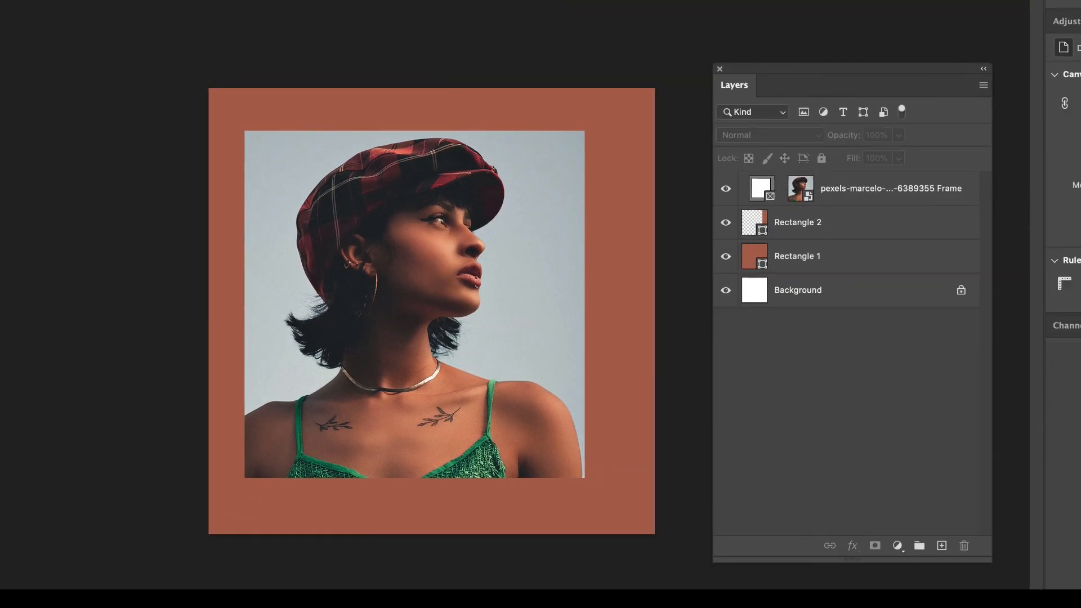
key("t")
left_click(324, 505)
type("live")
key("BackSpace")
key("BackSpace")
key("BackSpace")
key("BackSpace")
type("live life to the")
key("super+Return")
Adjust the headline line's placement and create a second text line reading "fullest".
left_click_drag(407, 500, 554, 404)
left_click_drag(488, 501, 537, 497)
double_click(754, 189)
type("fullest")
key("super+Return")
Give "FULLEST" a heavier font weight than "LIVE LIFE TO THE" and position it just below that line, overlapping the photo's lower edge.
left_click(394, 563)
left_click_drag(428, 470, 461, 521)
key("super+plus")
scroll(1063, 204, "down", 5)
left_click(1062, 204)
left_click(461, 454)
left_click(1063, 204)
left_click_drag(481, 451, 512, 467)
double_click(483, 462)
scroll(1067, 132, "up", 5)
left_click(1066, 207)
key("super+Return")
left_click_drag(506, 524, 485, 524)
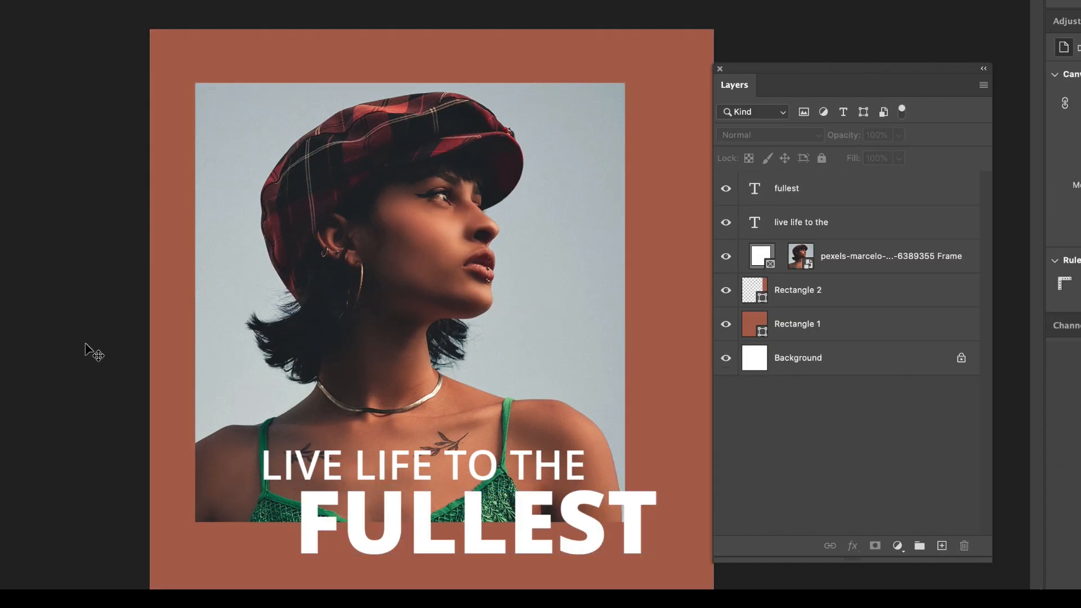
Widen the letter spacing of the "LIVE LIFE TO THE" line until it nearly reaches the photo's right edge.
left_click(435, 476)
key("alt+Right")
key("alt+Right")
key("alt+Right")
key("alt+Right")
key("alt+Right")
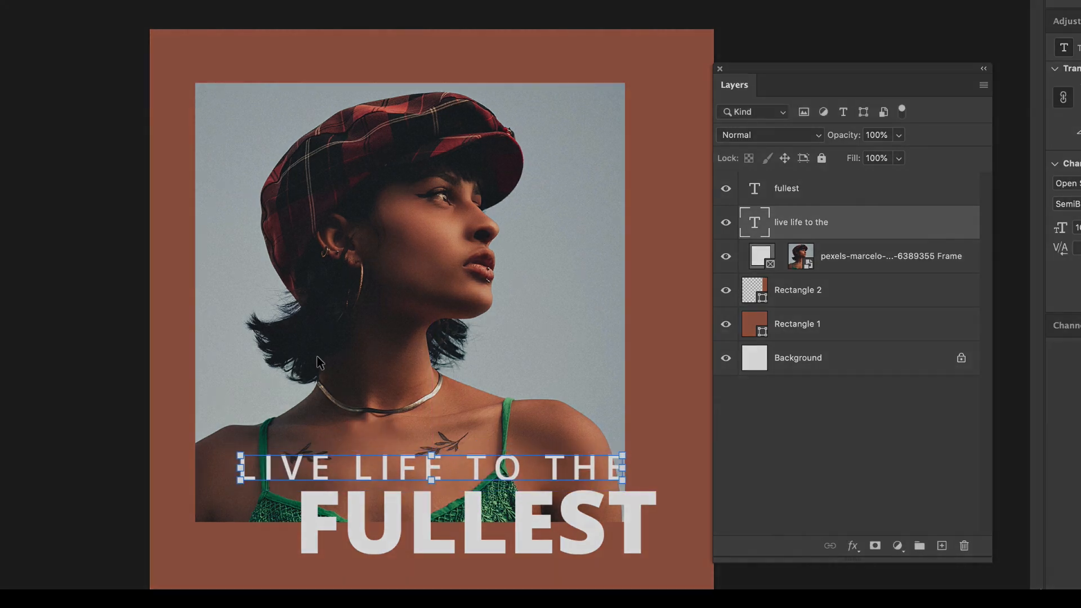
Create a new 1080 x 1080 pixel document at 300 pixels/inch in RGB Color with a white background.
scroll(557, 474, "up", 3)
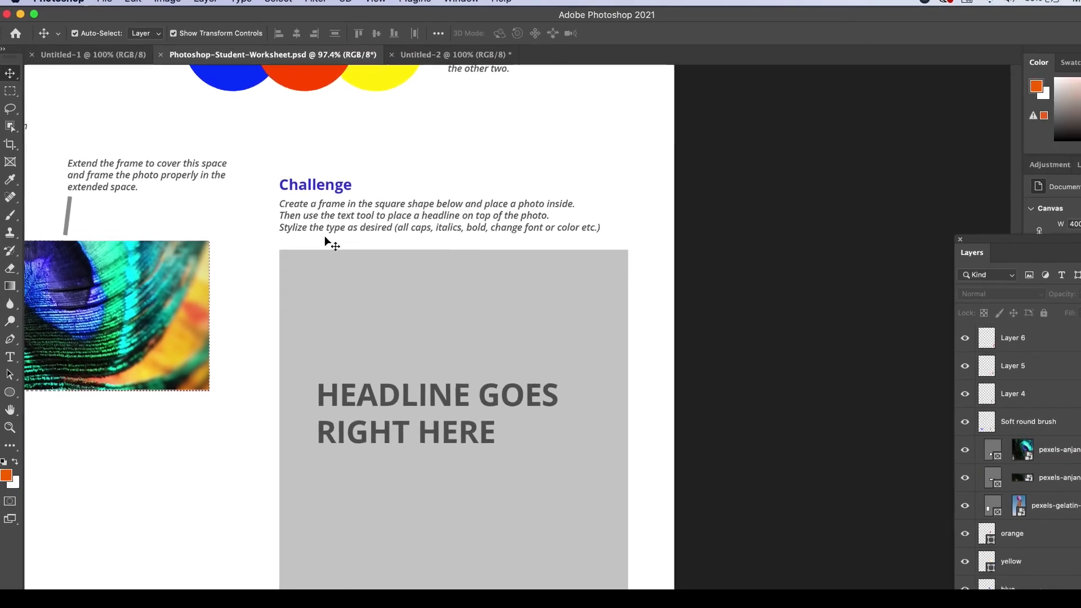
left_click(106, 7)
left_click(120, 19)
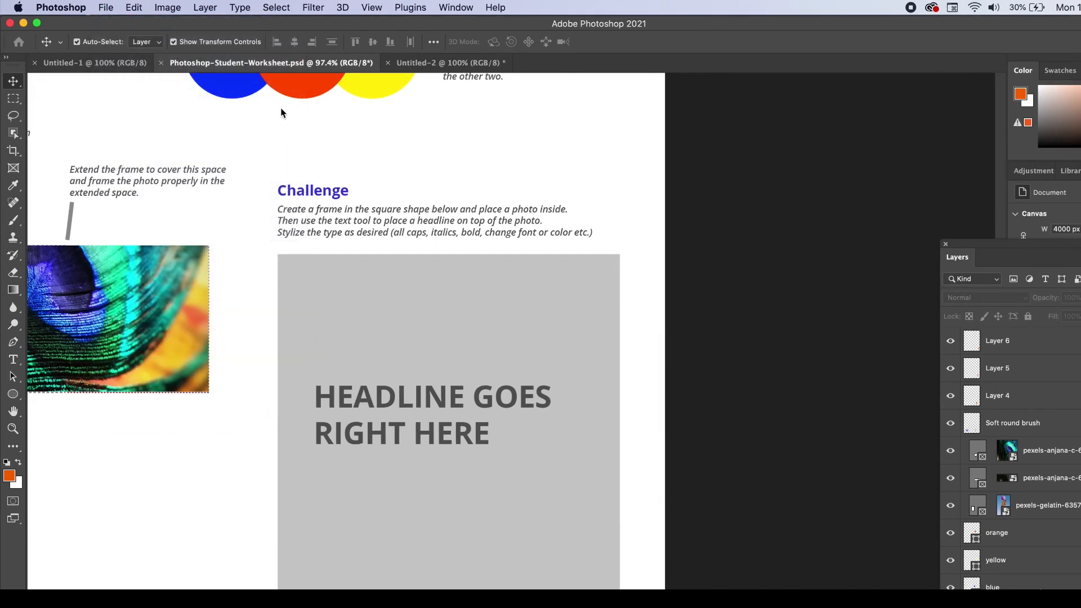
double_click(752, 250)
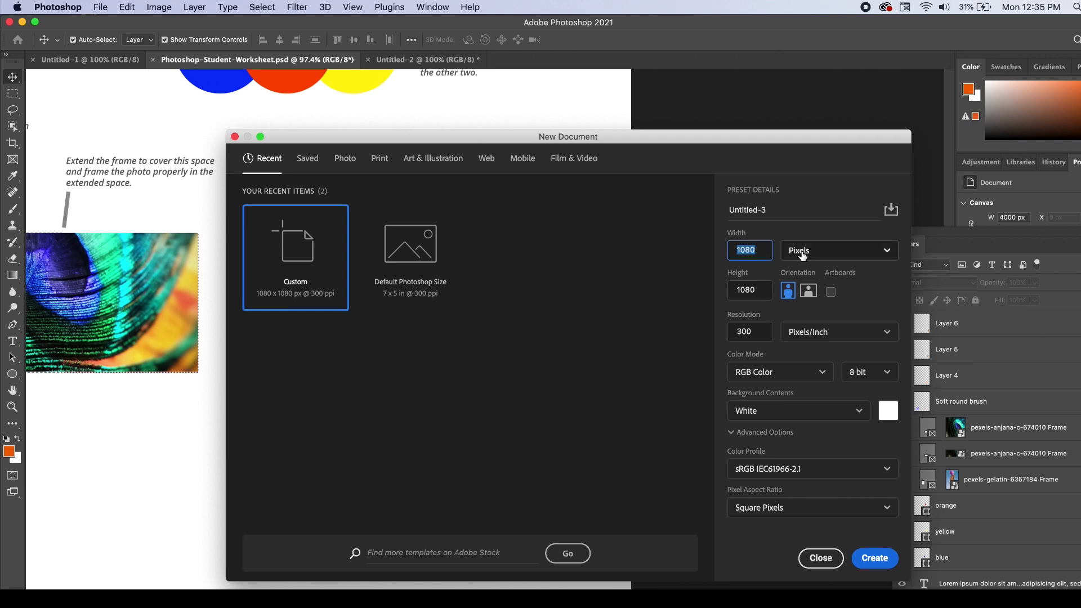
left_click(882, 563)
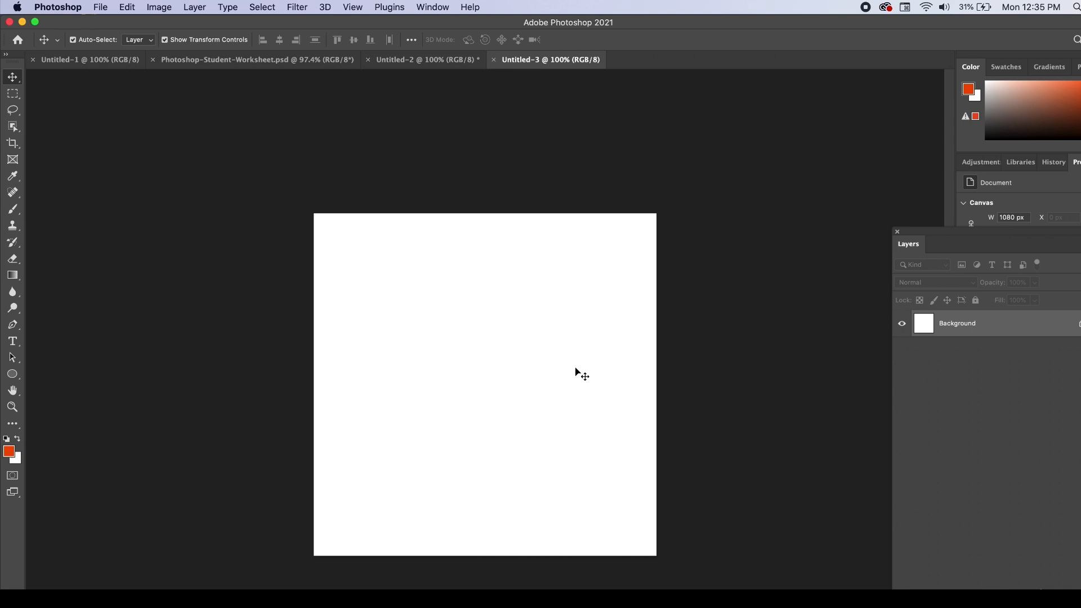
Switch to Safari, find the close-up white sneaker photo in the Pexels shoe results, open it and check its web address.
scroll(575, 369, "up", 3)
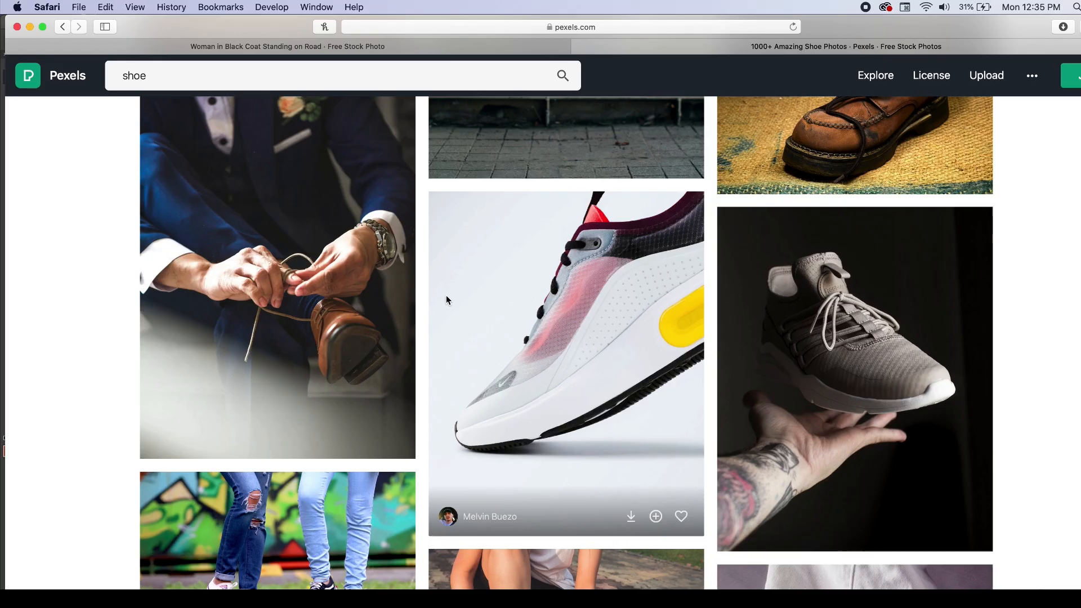
scroll(446, 295, "up", 5)
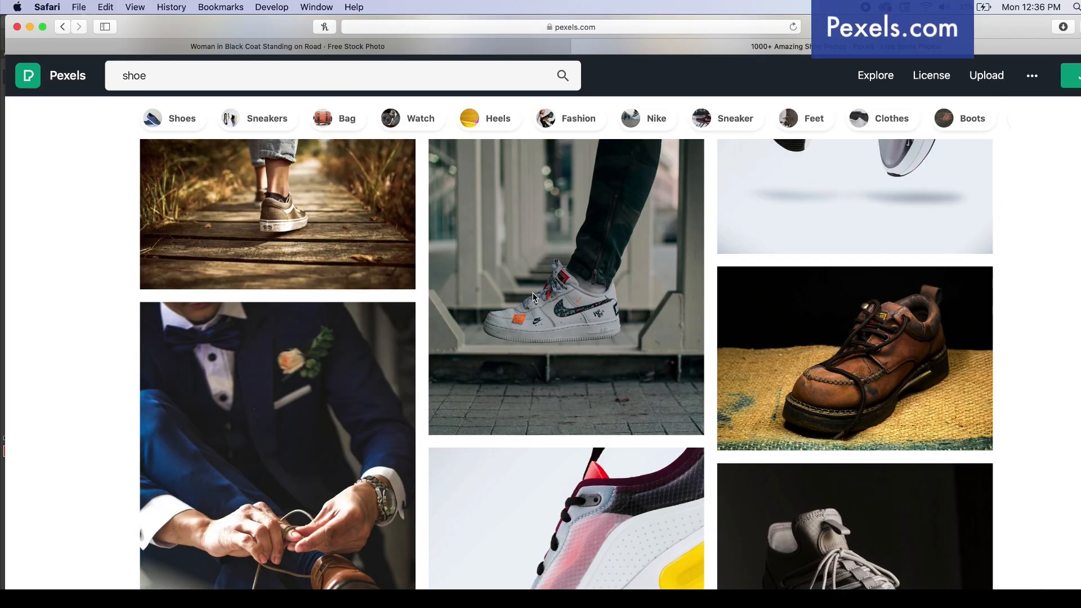
scroll(534, 257, "down", 4)
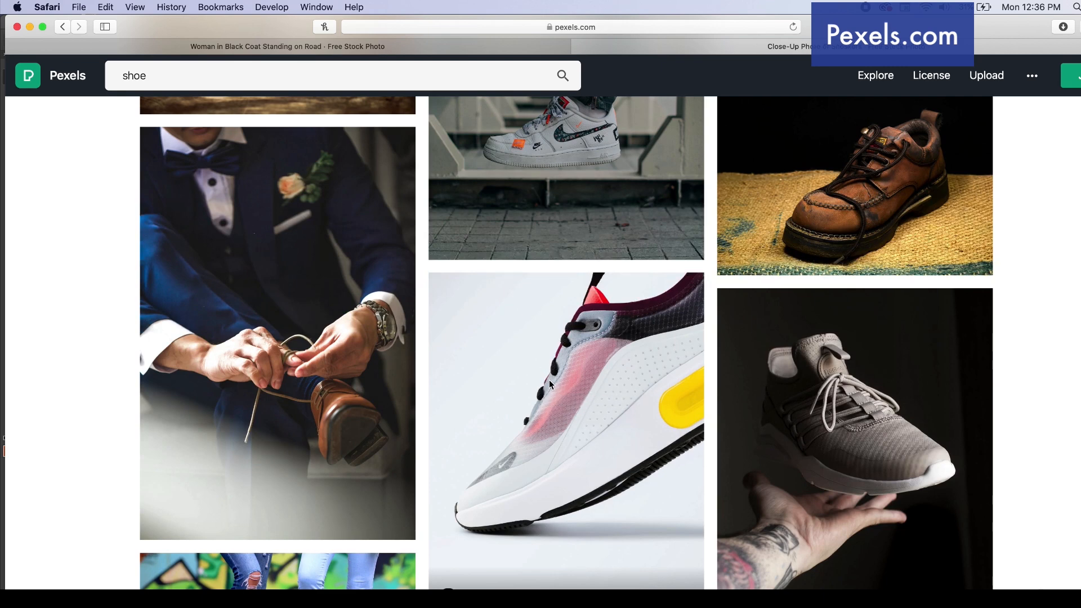
left_click(549, 380)
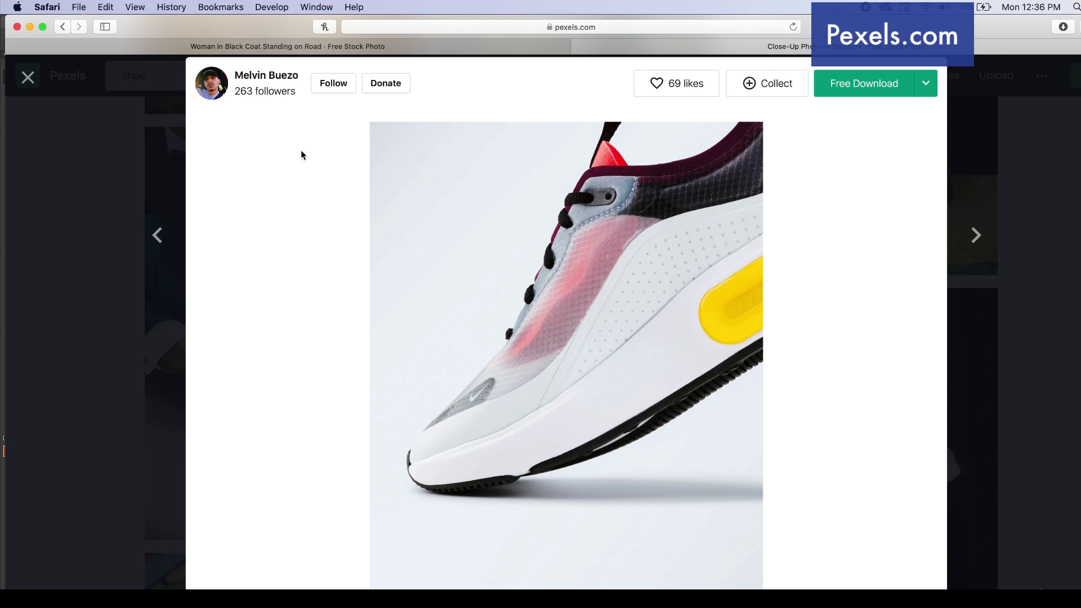
left_click(442, 28)
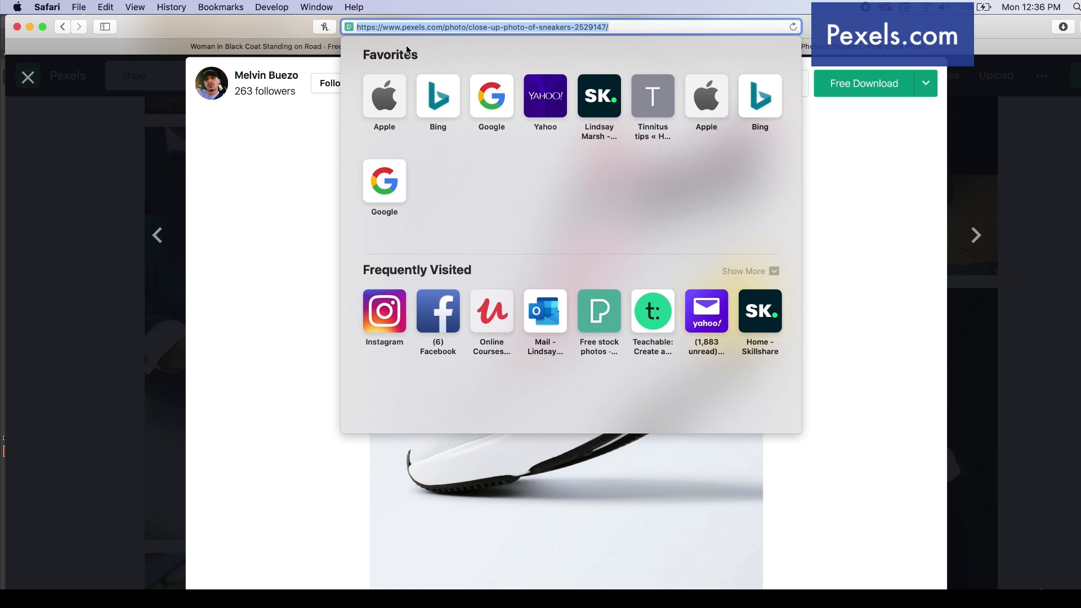
left_click(264, 144)
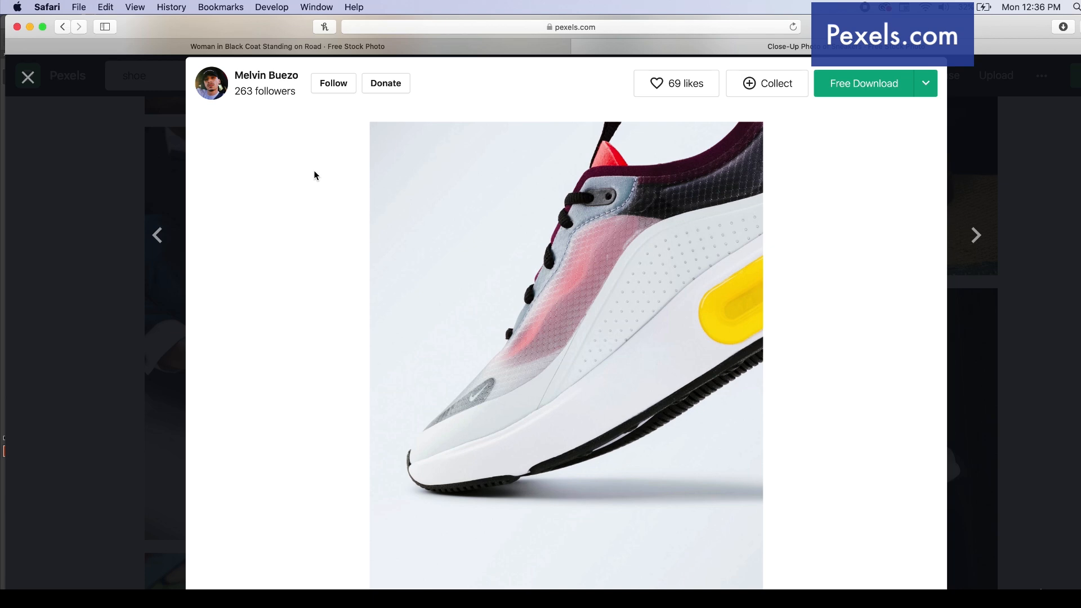
Close the sneaker photo preview and look through the shoe search results around that photo.
left_click(102, 202)
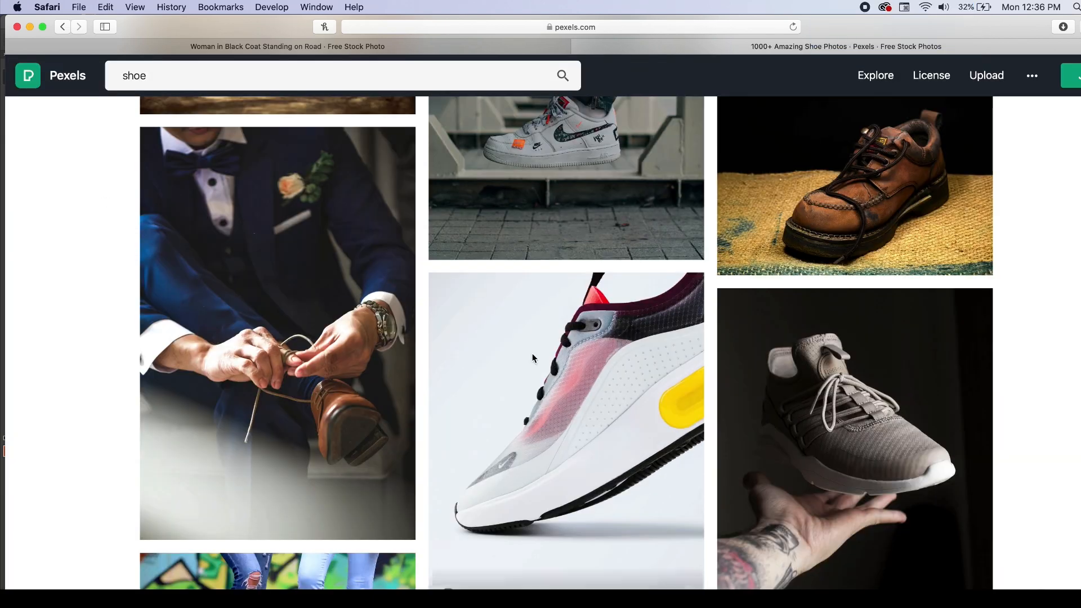
scroll(532, 355, "down", 3)
scroll(532, 353, "up", 2)
scroll(541, 315, "up", 1)
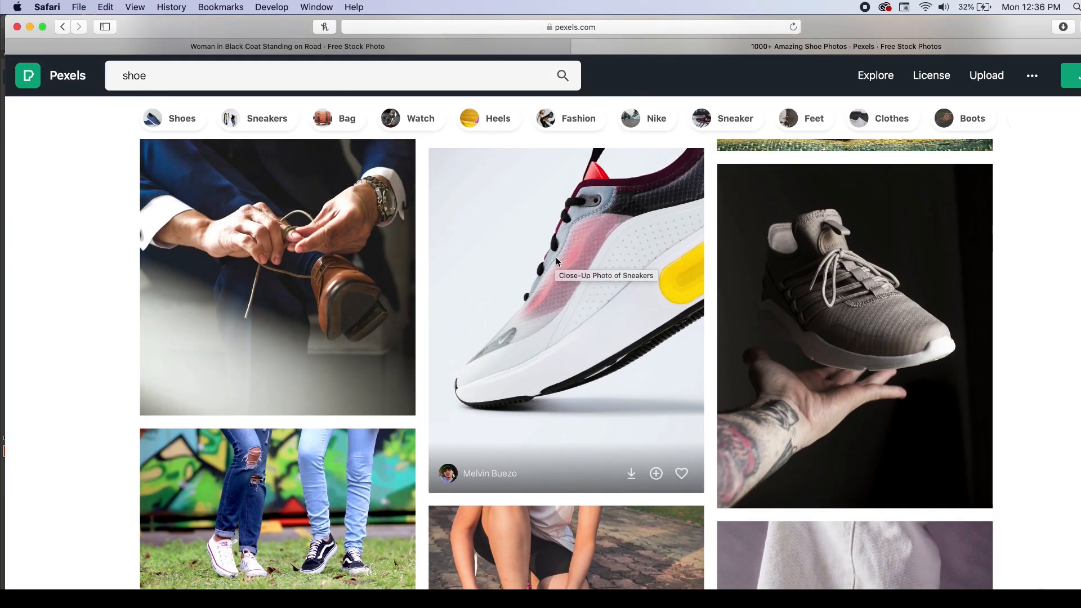
scroll(556, 260, "up", 2)
scroll(555, 260, "down", 10)
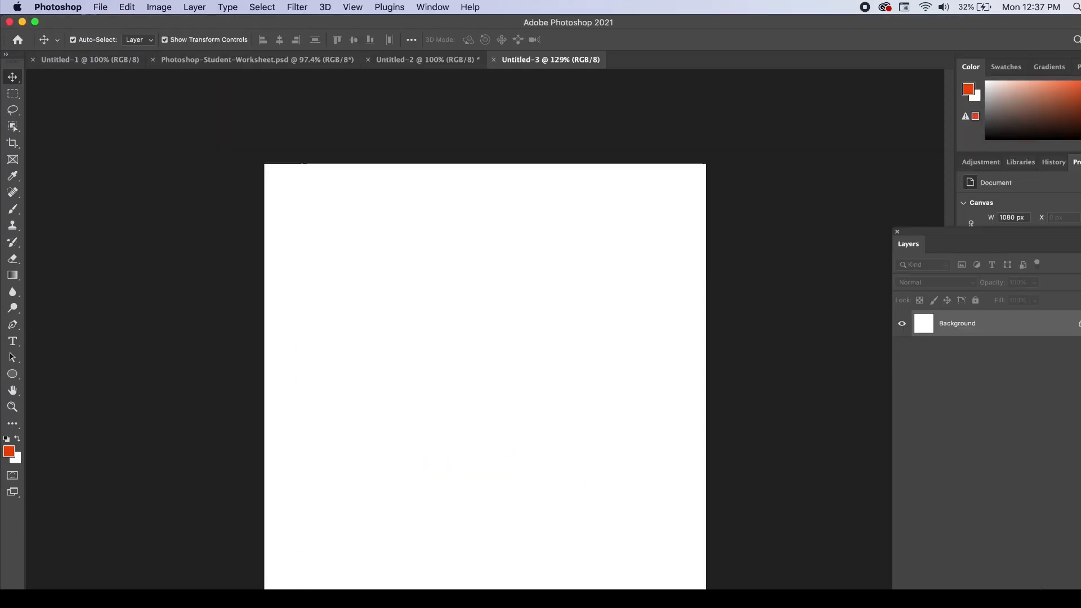
key("super+Tab")
left_click_drag(593, 292, 366, 274)
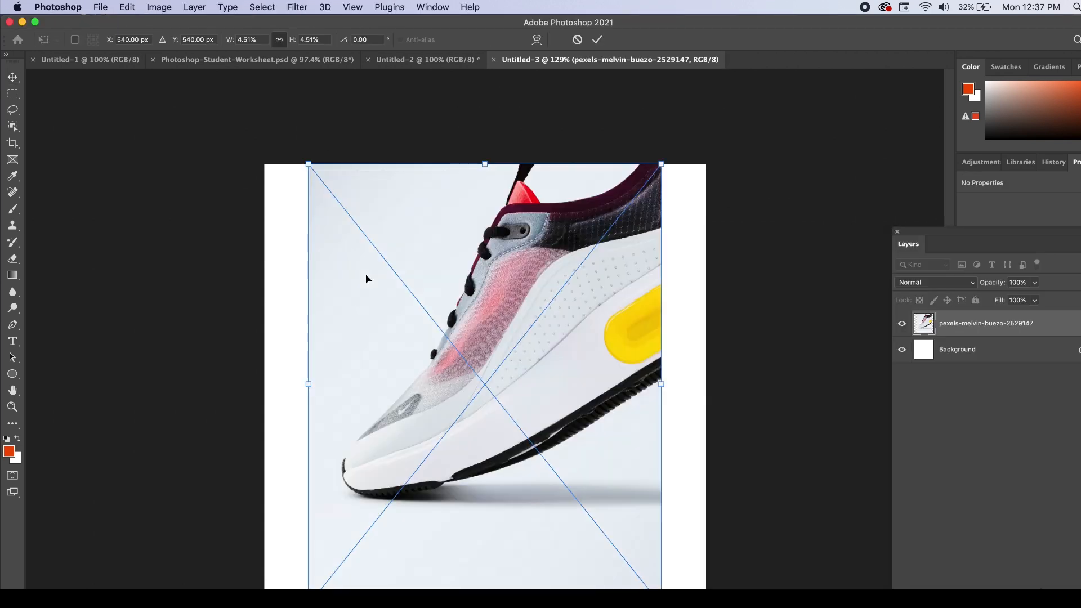
key("Escape")
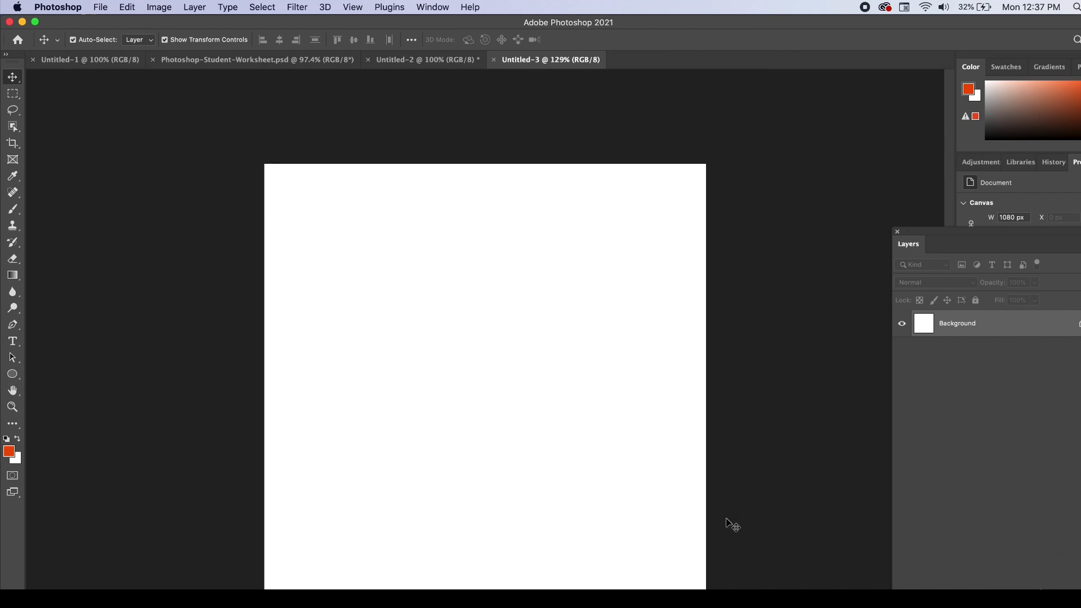
Draw a rectangular frame covering the full 1080 x 1080 px canvas and fill it with the sneaker photo from Downloads.
left_click(13, 160)
left_click_drag(261, 161, 707, 585)
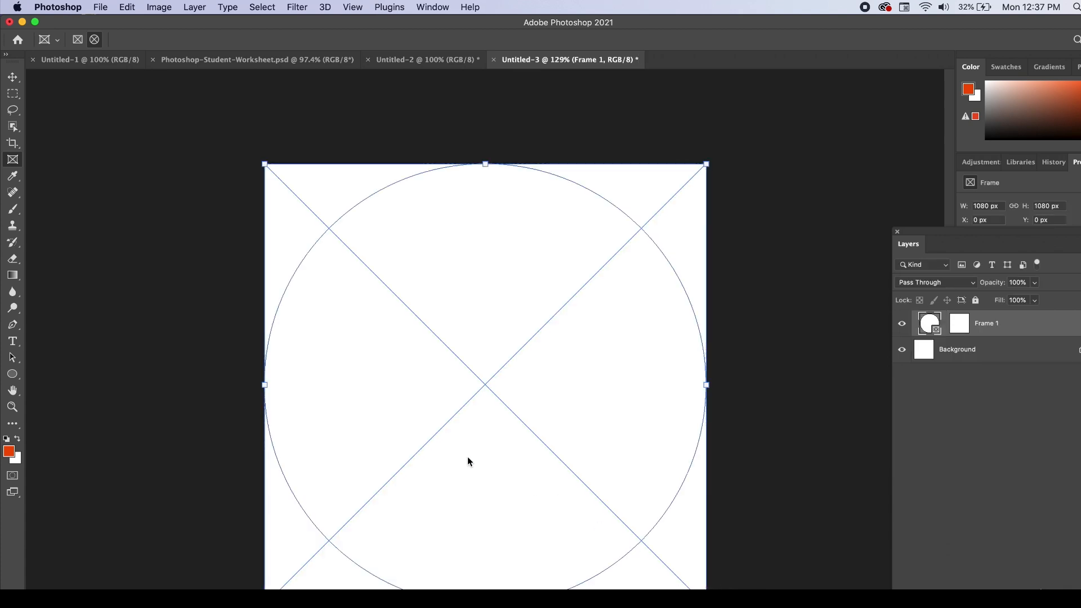
key("super+z")
left_click(78, 40)
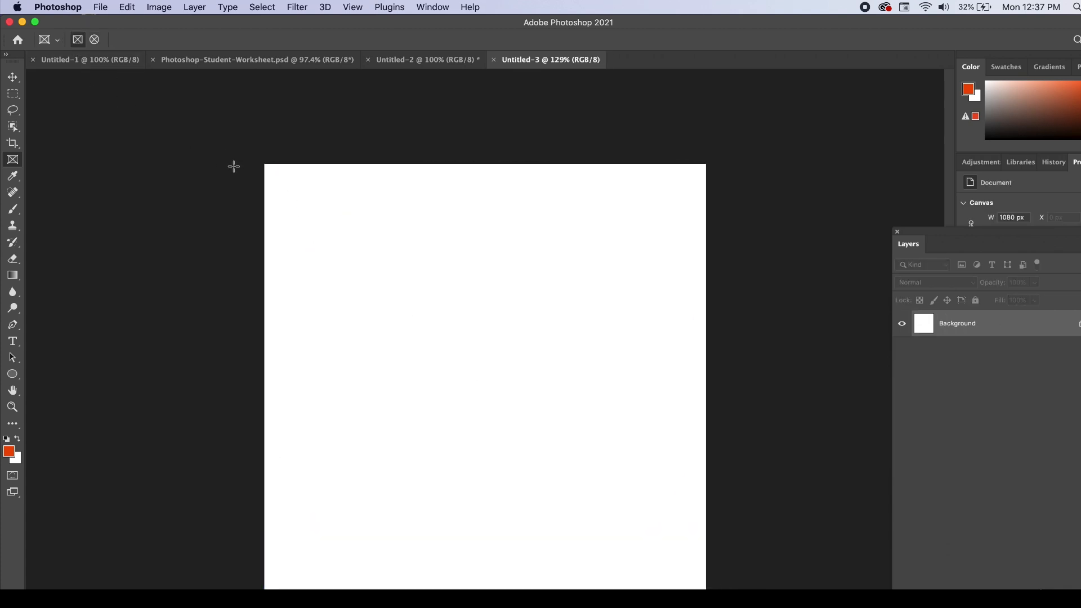
left_click_drag(265, 164, 707, 588)
key("super+Tab")
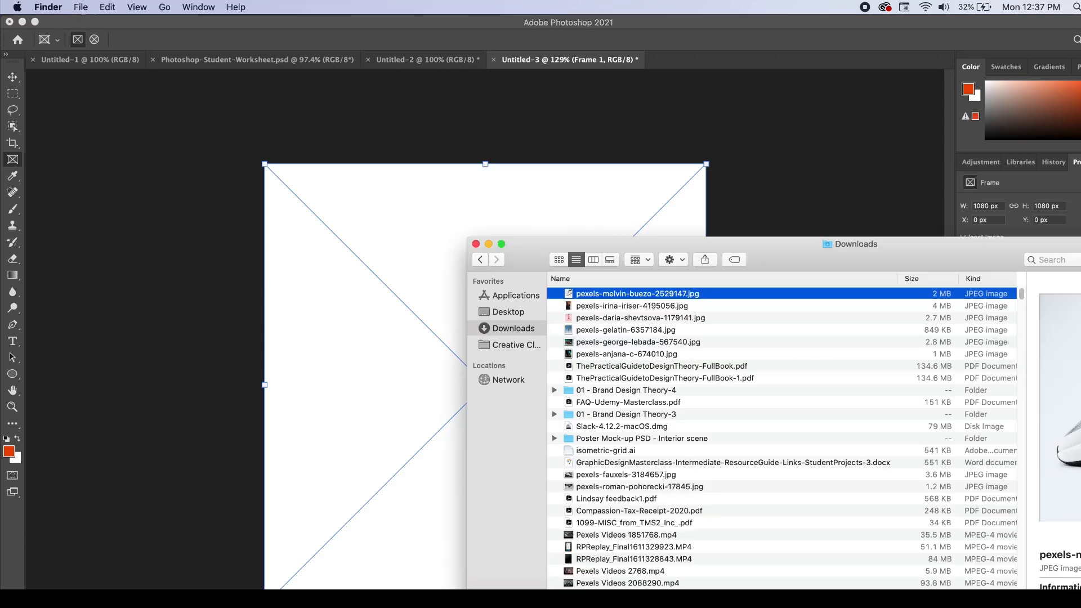
left_click_drag(611, 293, 394, 288)
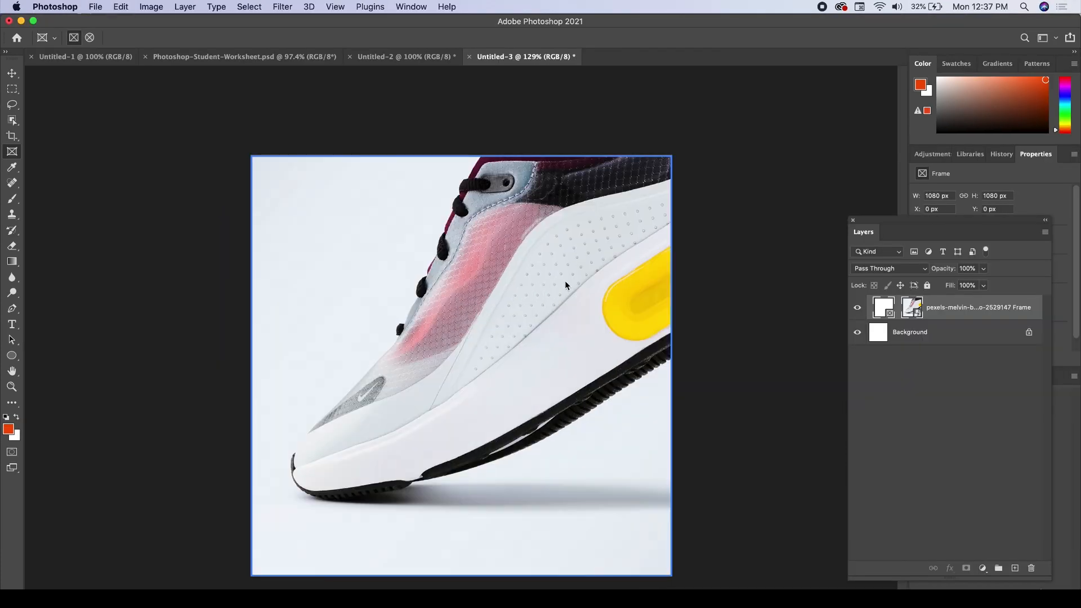
Move the sneaker photo down inside its frame and enlarge it towards the canvas's upper right corner.
left_click_drag(552, 293, 545, 356)
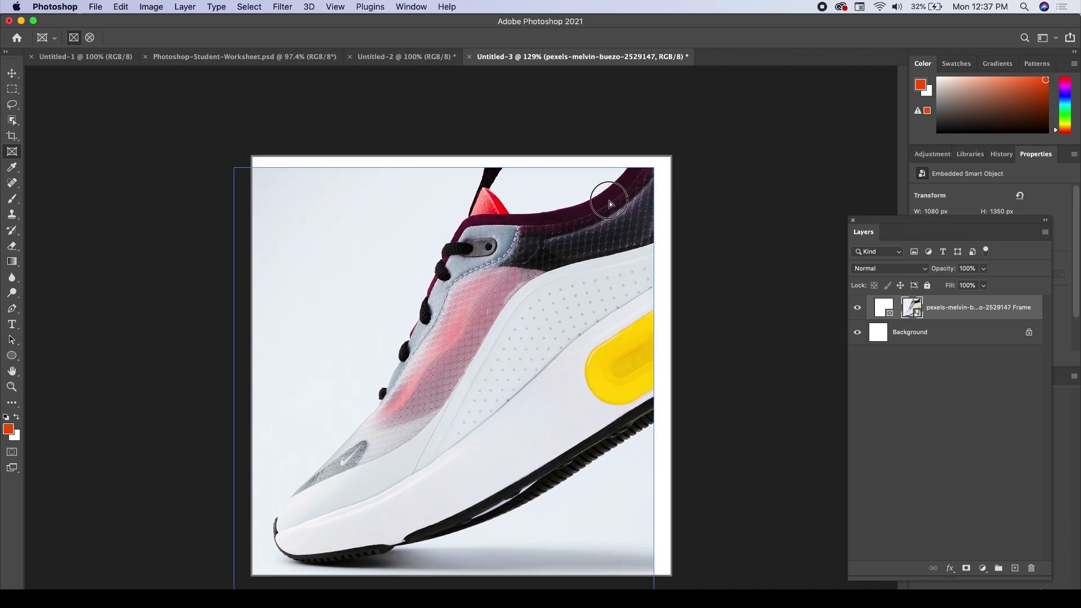
left_click_drag(614, 199, 621, 181)
key("v")
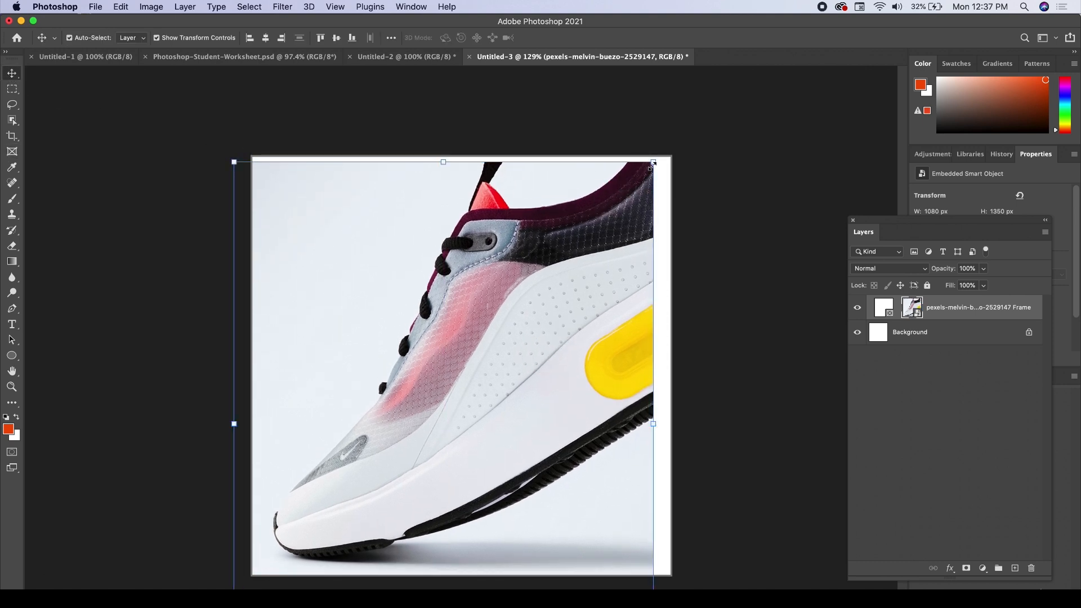
left_click_drag(648, 168, 689, 159)
key("Return")
Delete the framed sneaker photo layer, leaving only the white background.
left_click(589, 283)
left_click_drag(995, 316, 1031, 568)
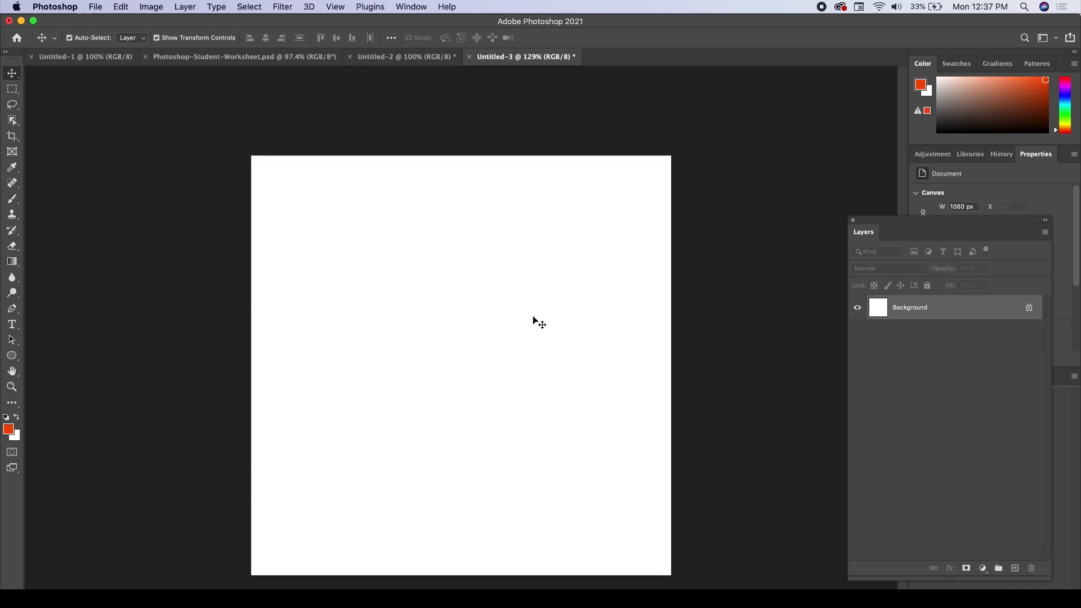
left_click(338, 301)
Place the sneaker photo from Downloads without a frame and scale and position it to cover the whole canvas.
key("super+Tab")
left_click_drag(558, 275, 382, 281)
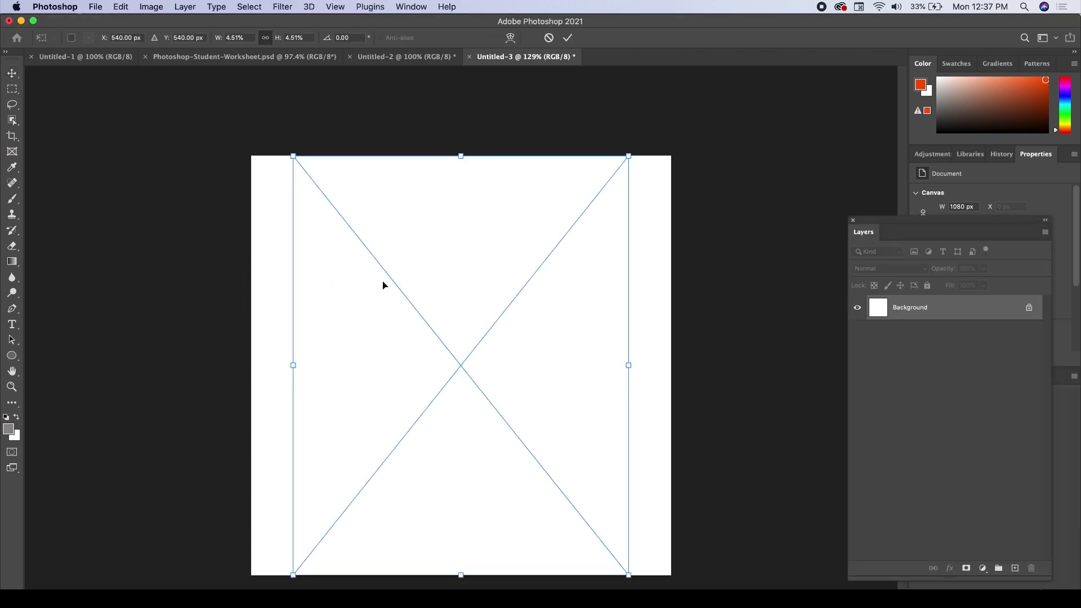
left_click_drag(635, 164, 678, 111)
left_click_drag(294, 574, 246, 579)
left_click_drag(583, 394, 568, 424)
left_click_drag(665, 141, 675, 129)
left_click_drag(635, 217, 631, 228)
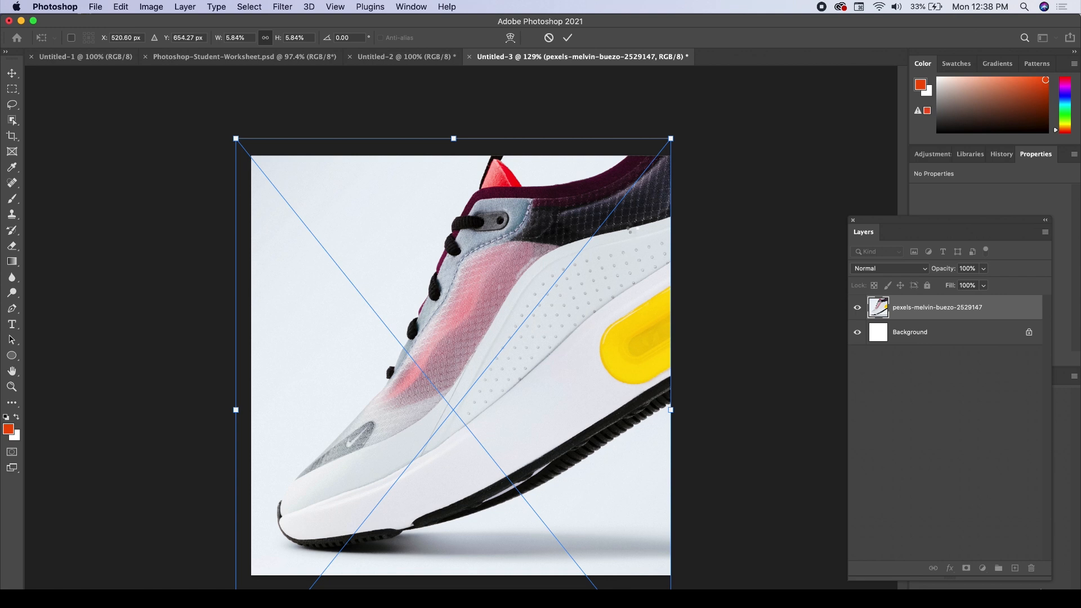
key("Return")
Rename the placed sneaker photo's layer as "shoe photo".
left_click(760, 193)
left_click(545, 320)
double_click(925, 308)
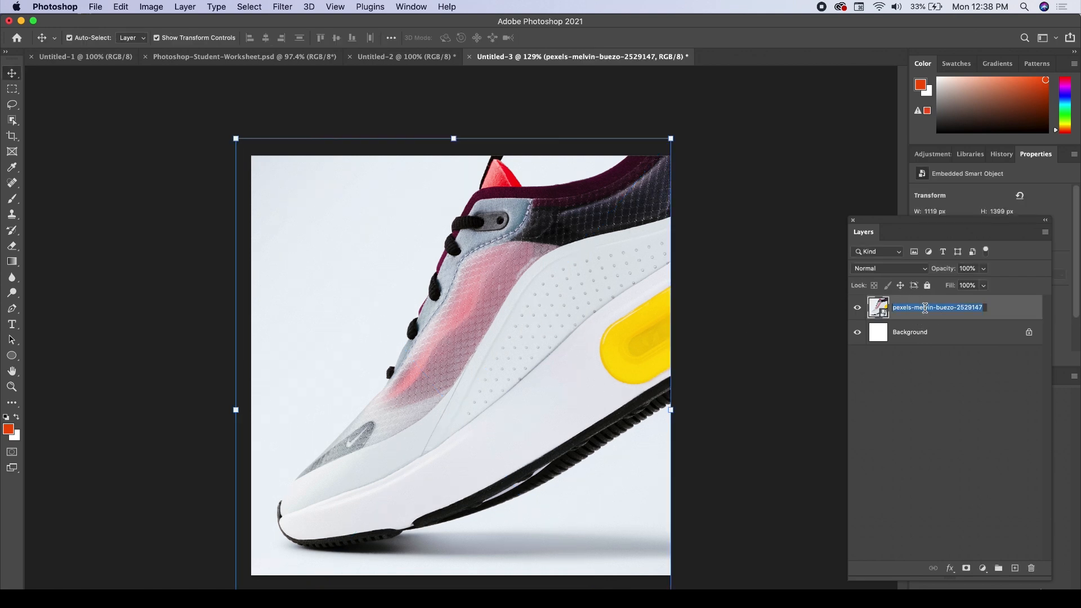
type("shoe photo")
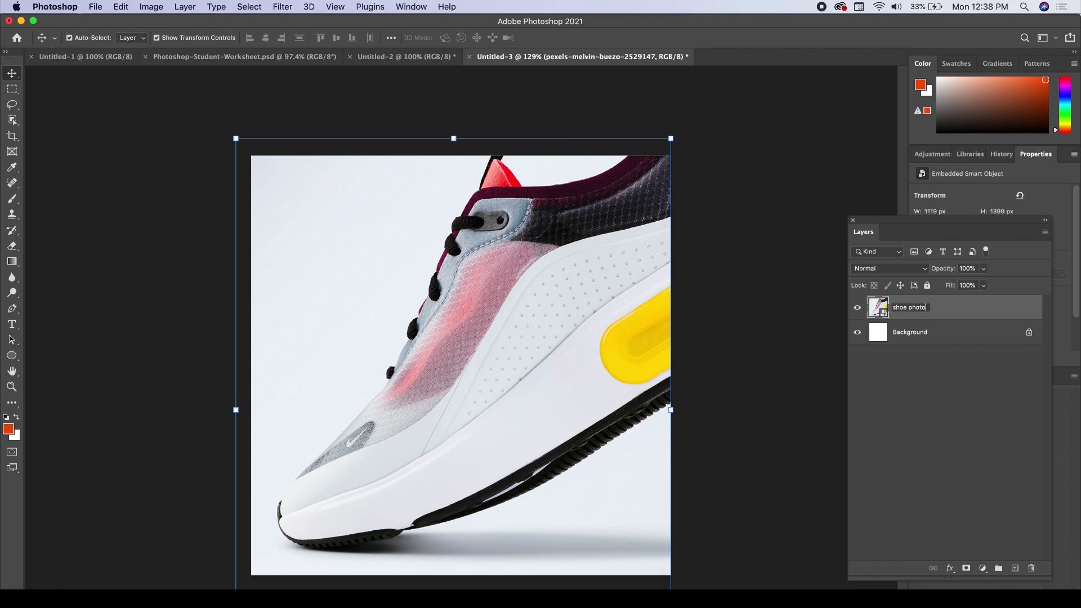
key("Return")
Unlock the white Background layer.
left_click(932, 339)
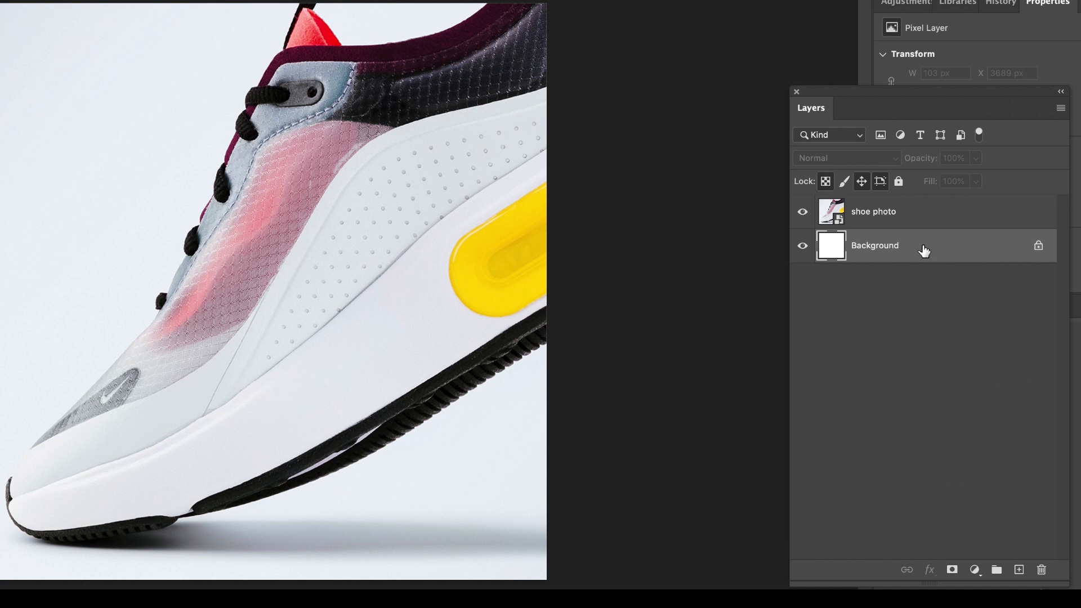
left_click(1038, 247)
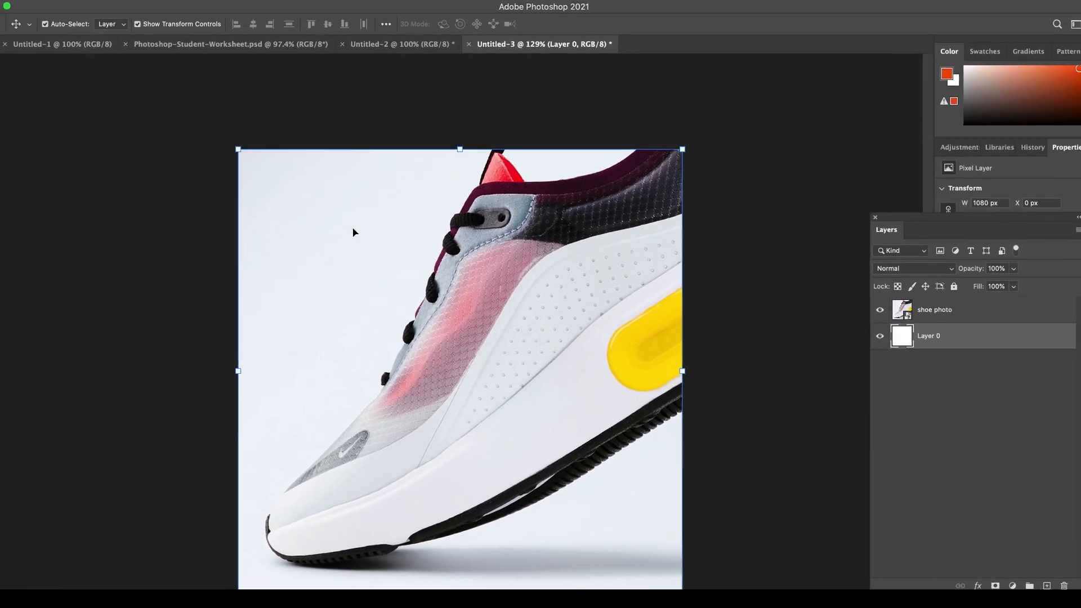
Try moving the unlocked layers on the canvas, and undo the moves.
left_click(172, 122)
left_click_drag(412, 248, 483, 290)
mouse_move(309, 246)
left_mouse_down()
mouse_move(398, 212)
mouse_move(220, 208)
mouse_move(265, 241)
mouse_move(304, 239)
left_mouse_up()
key("super+z")
key("super+z")
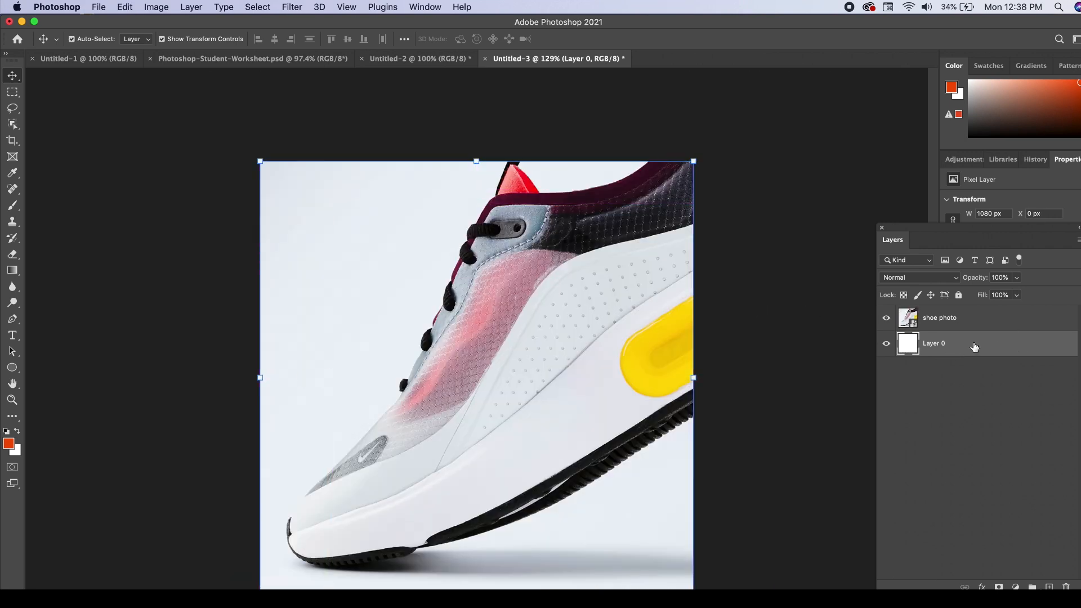
Lock Layer 0 completely, and move the shoe photo down until its upper edge meets the canvas's upper edge.
left_click(958, 295)
left_click(931, 326)
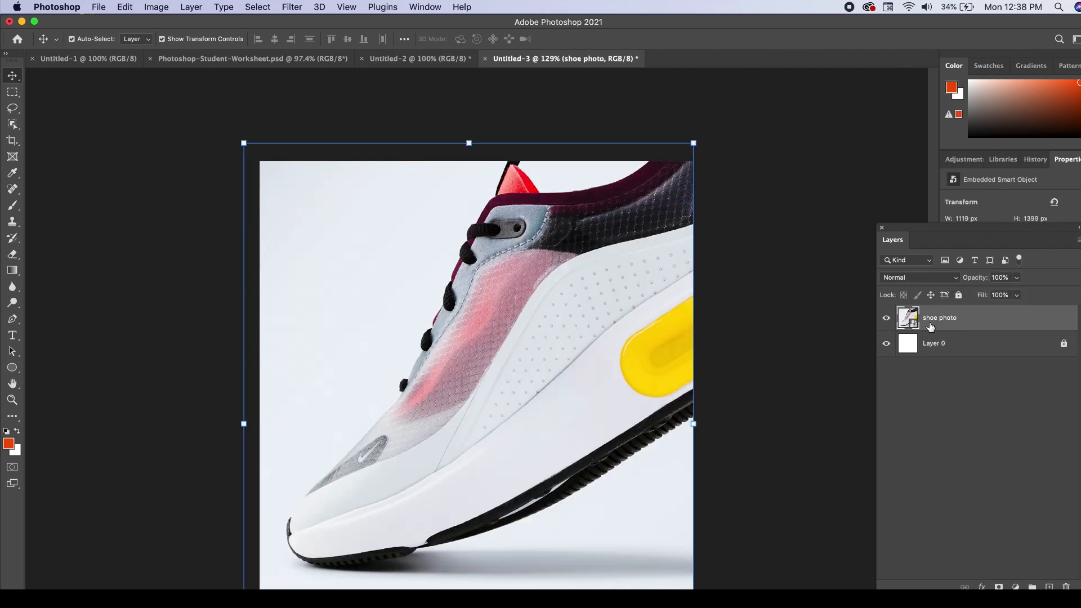
left_click(781, 219)
mouse_move(541, 291)
left_mouse_down()
mouse_move(458, 321)
mouse_move(613, 213)
mouse_move(497, 201)
mouse_move(541, 301)
mouse_move(552, 289)
left_mouse_up()
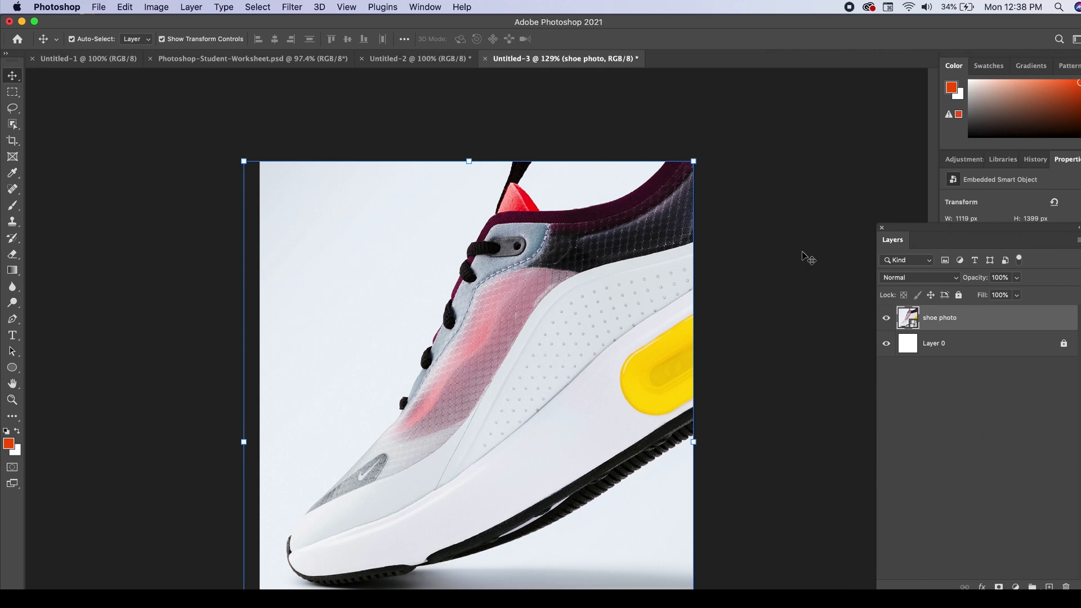
Lock the shoe photo layer completely and test the lock by trying to move the photo on the canvas.
left_click_drag(916, 226, 744, 176)
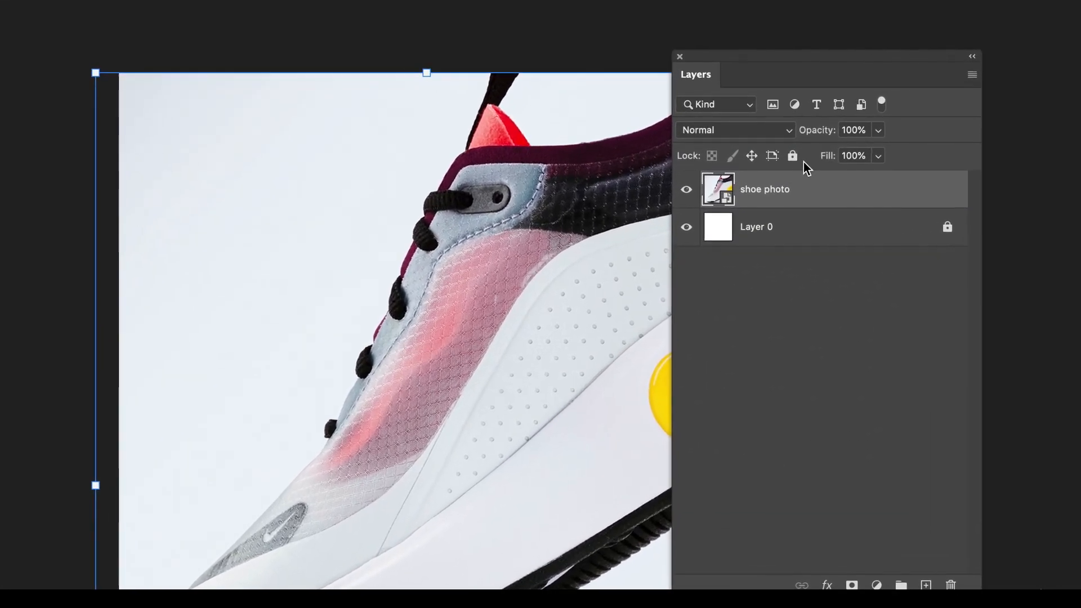
left_click(794, 157)
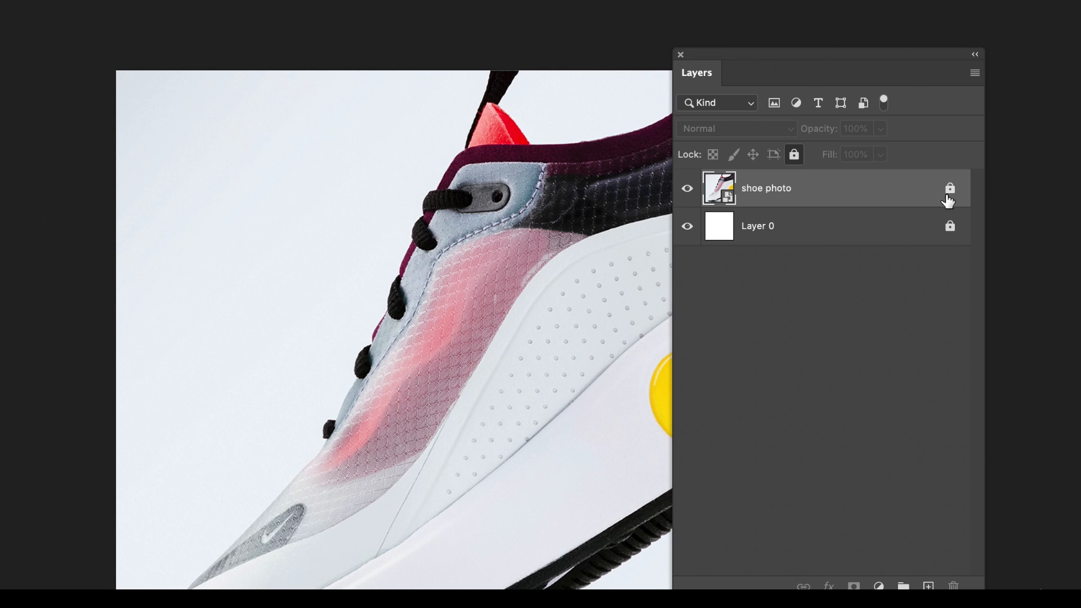
mouse_move(580, 220)
left_mouse_down()
mouse_move(511, 219)
mouse_move(337, 175)
left_mouse_up()
left_click_drag(275, 255, 219, 101)
left_click_drag(492, 376, 305, 339)
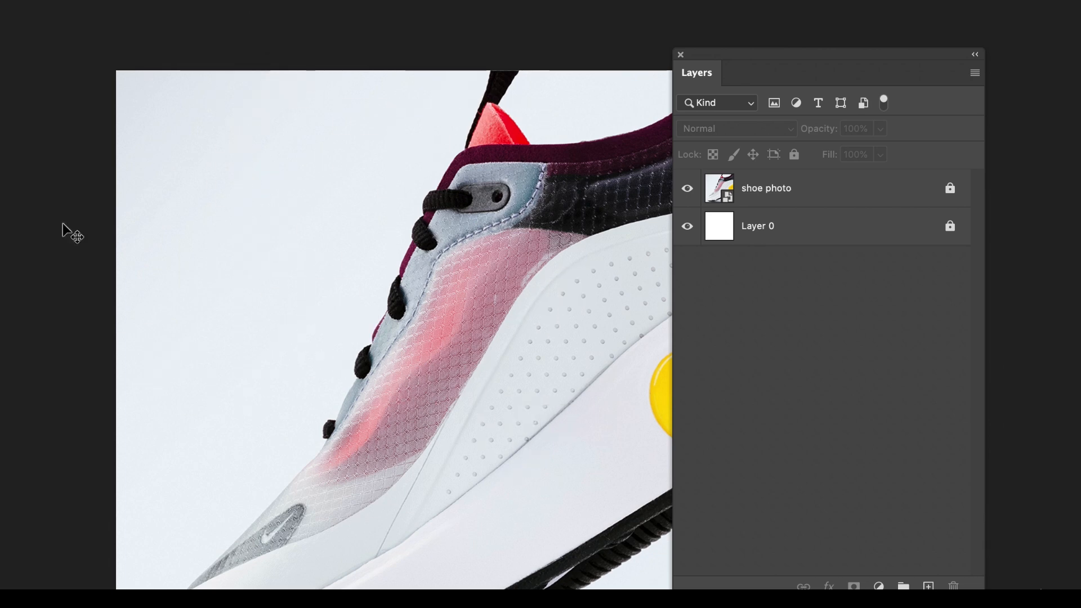
Add a text layer reading "20% off" above the shoe photo layer, in the empty area beside the laces.
left_click(855, 194)
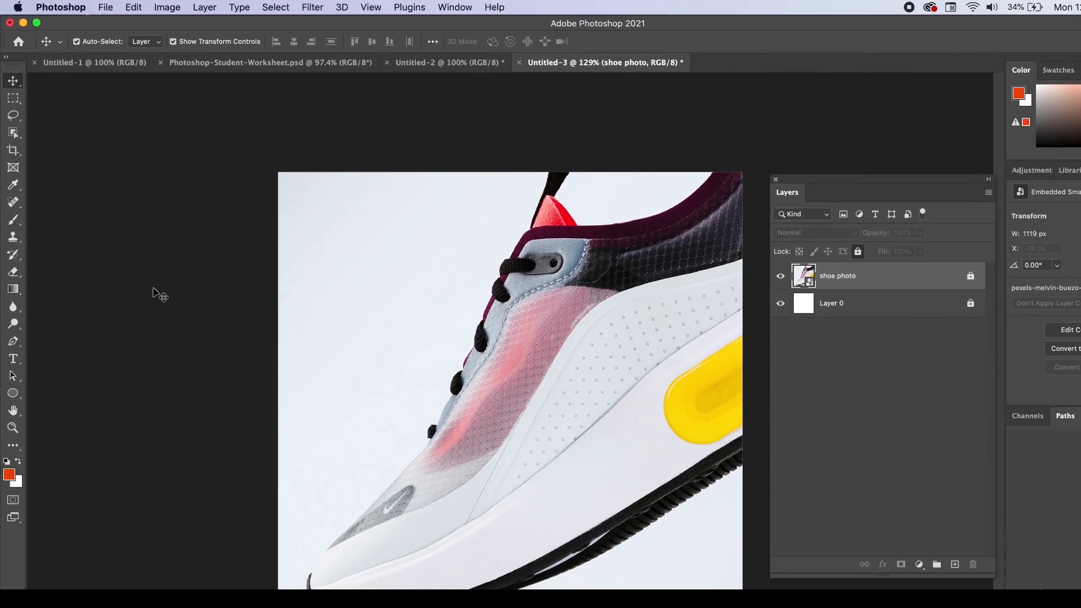
left_click(14, 358)
left_click(377, 281)
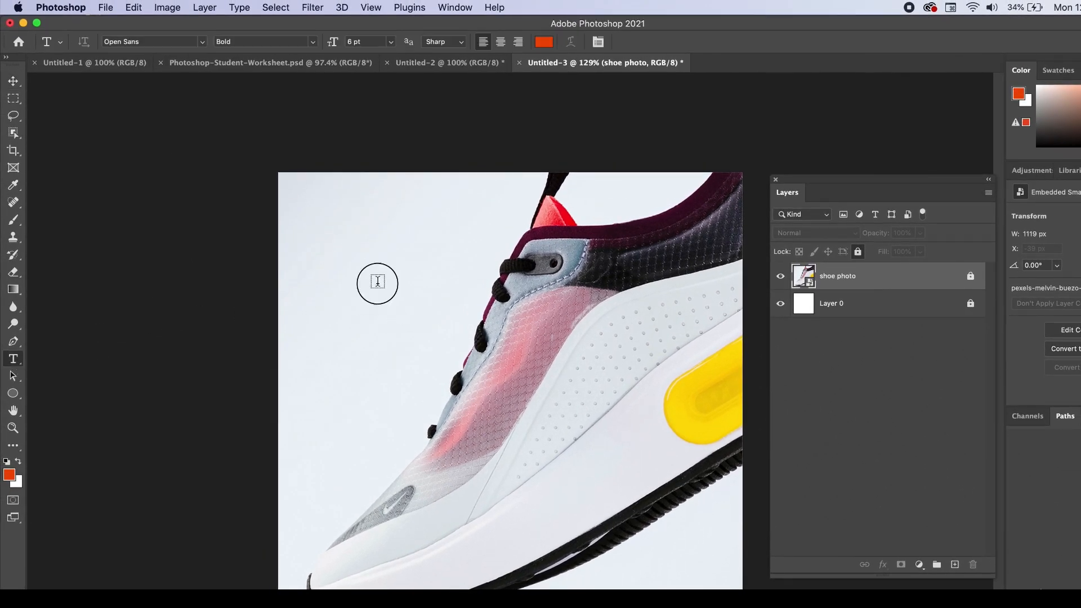
type("Jkdsfnlskdnflskd")
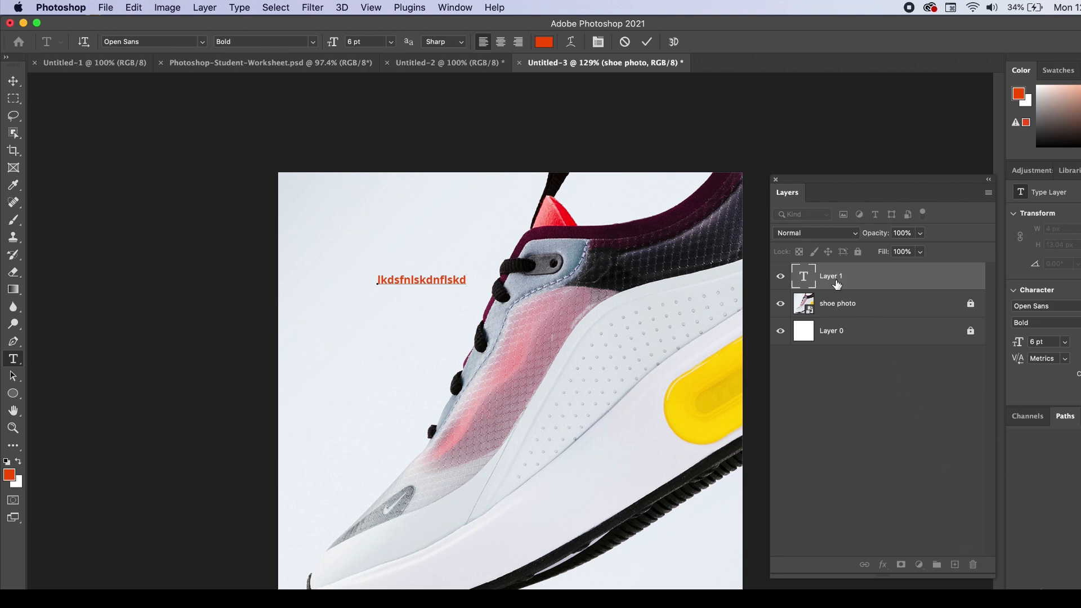
double_click(415, 277)
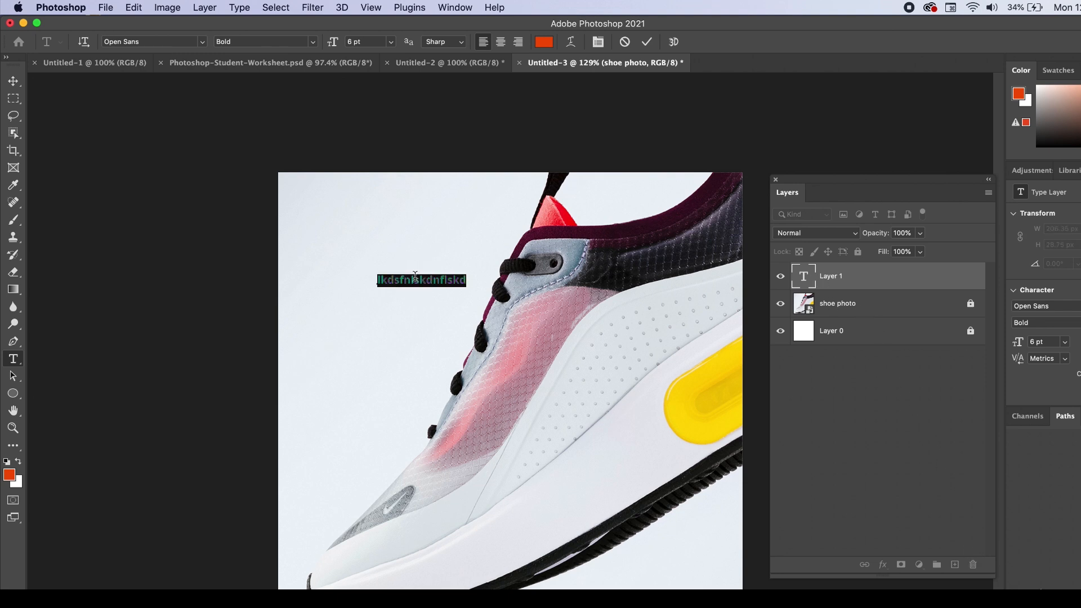
type("20% off")
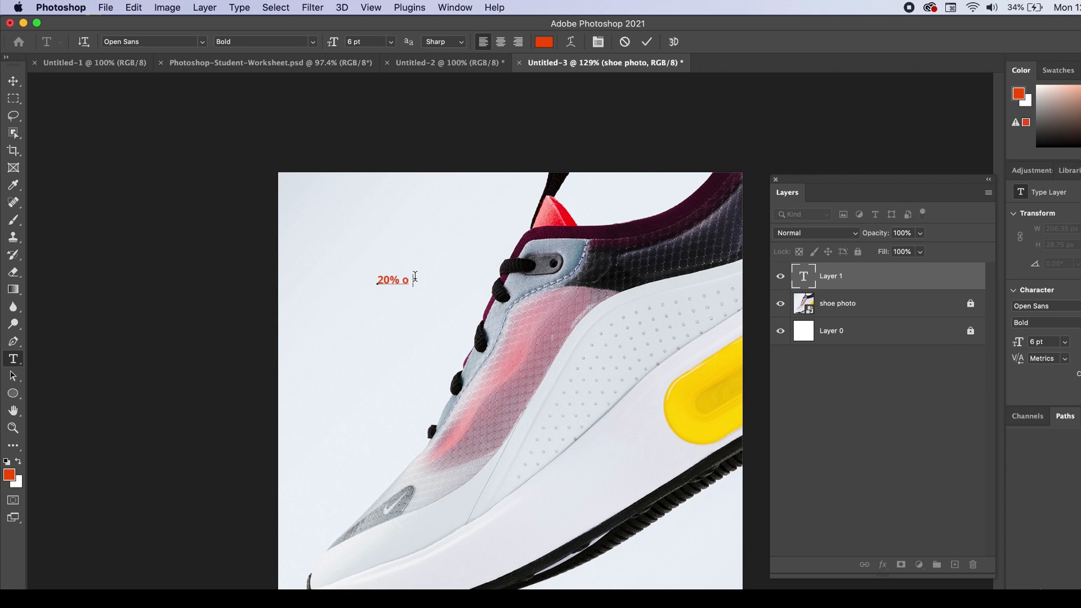
Enlarge the "20% off" text to about 22.39 pt and position it in the empty area beside the laces.
left_click(13, 81)
left_click_drag(421, 271, 565, 212)
left_click_drag(483, 264, 431, 289)
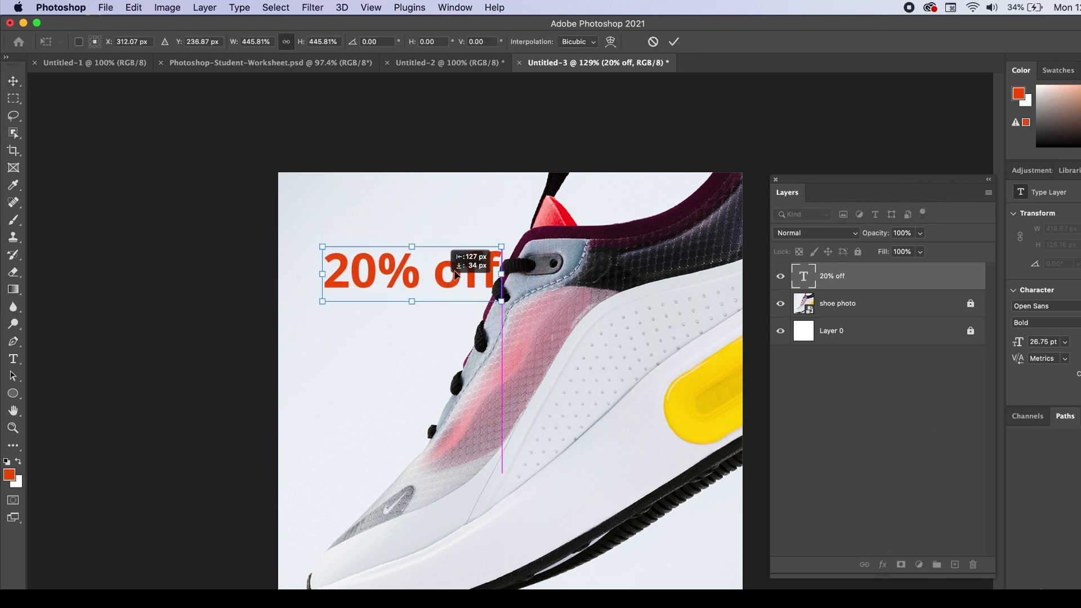
left_click_drag(501, 246, 473, 256)
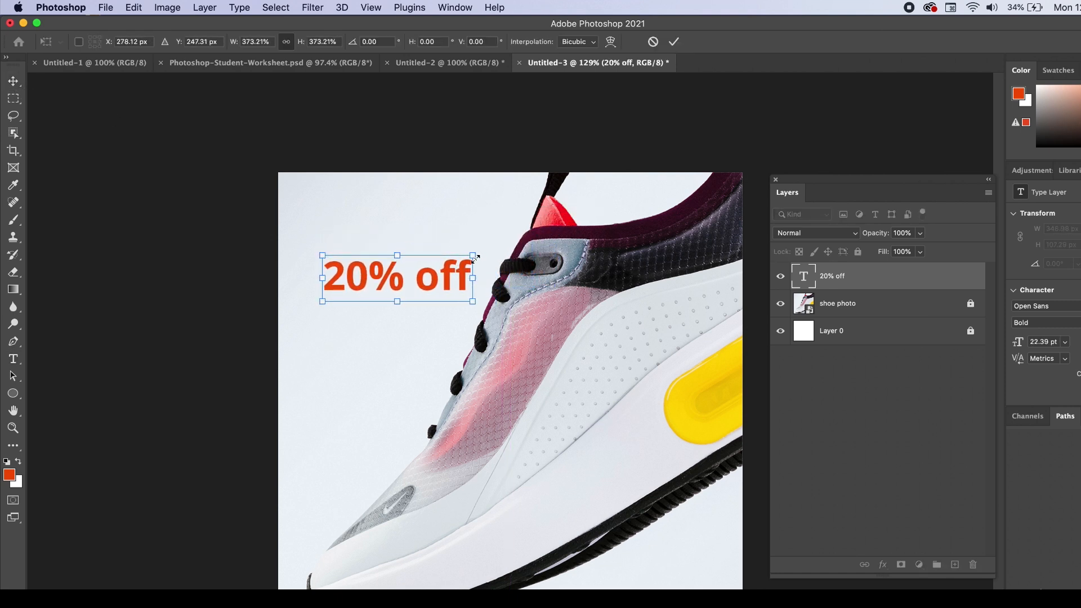
key("Return")
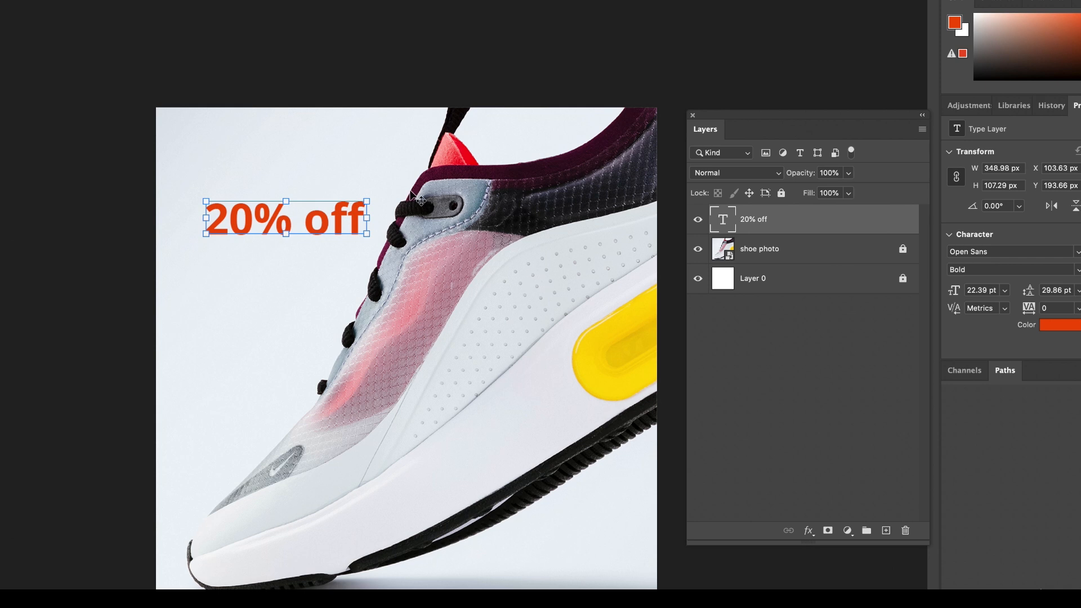
Try yellow, red and dark shades sampled from the shoe on the "20% off" text, and apply the tongue's red, #fd031e.
left_click(1056, 326)
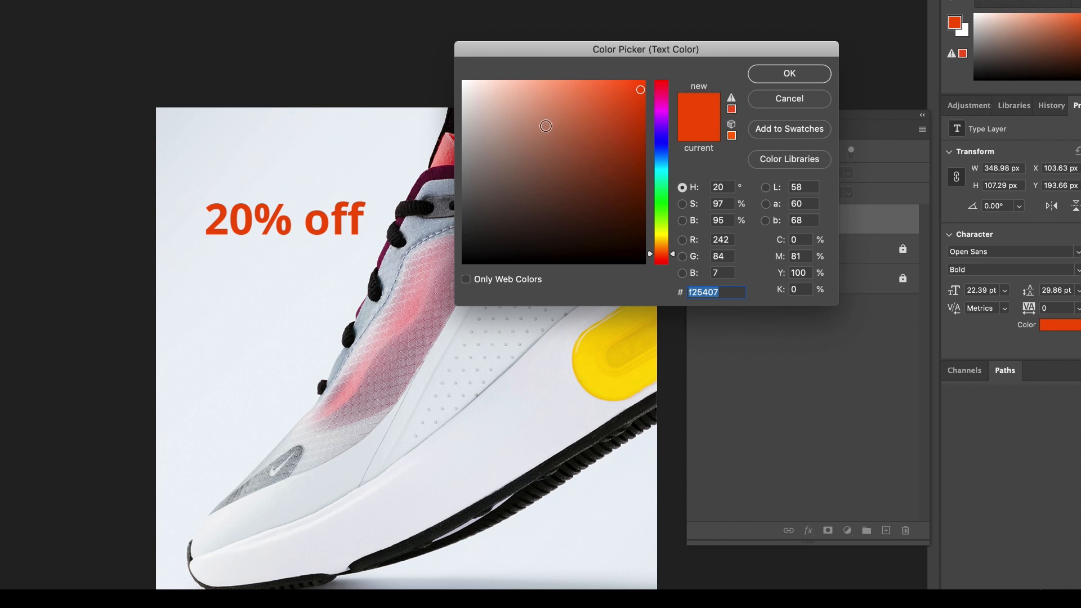
left_click_drag(563, 51, 753, 30)
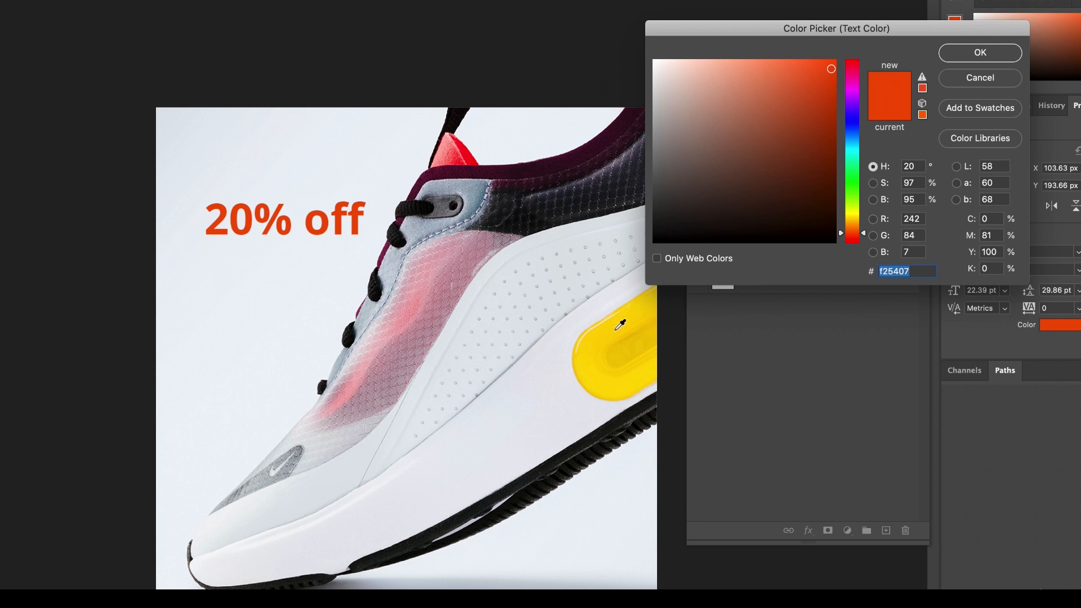
left_click(626, 324)
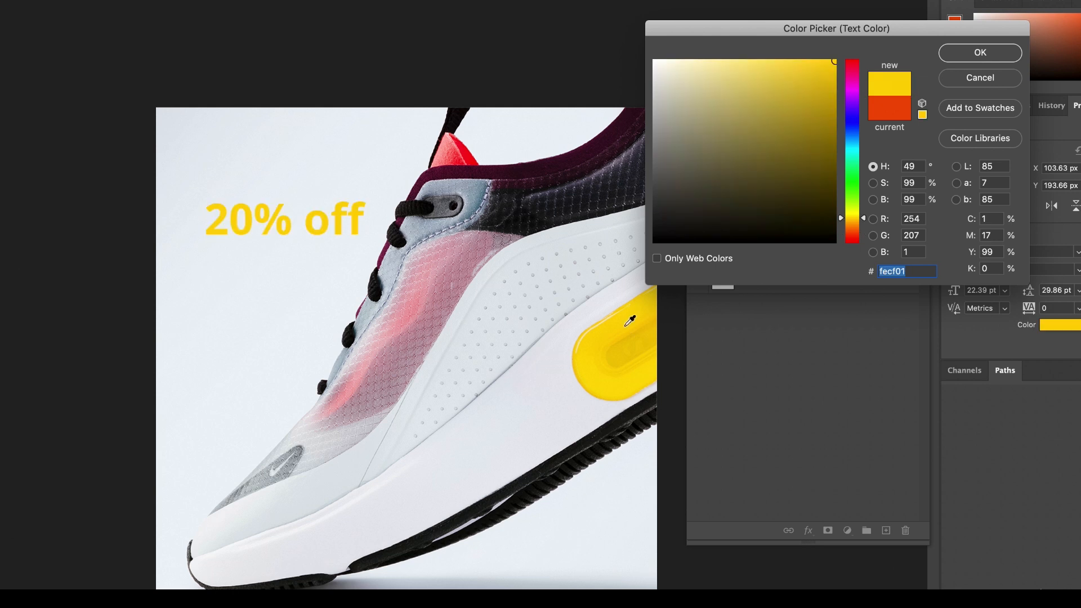
left_click_drag(622, 337, 624, 345)
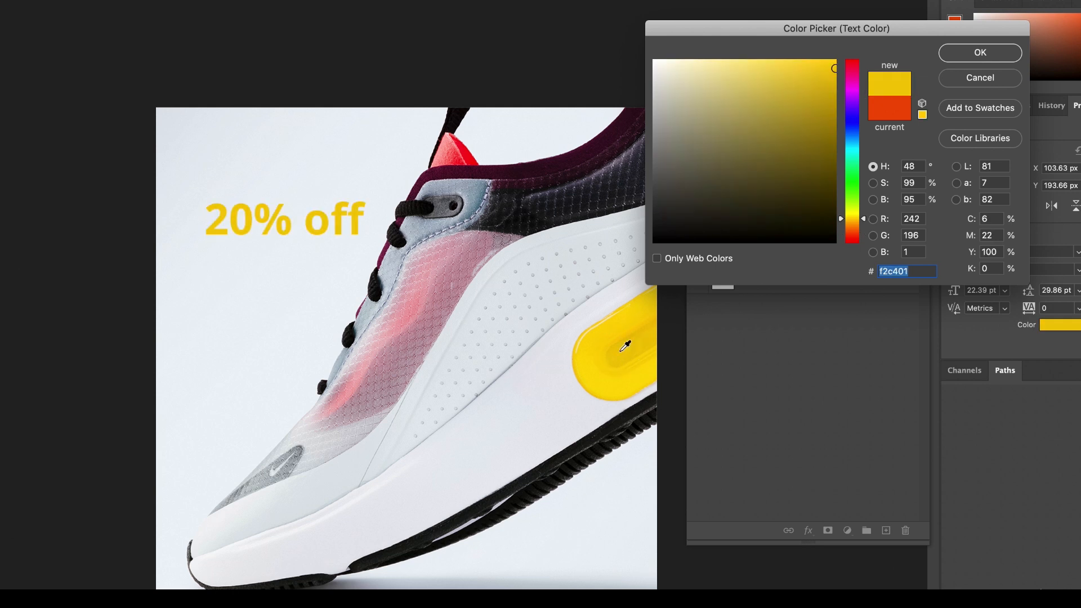
left_click(630, 353)
left_click(462, 151)
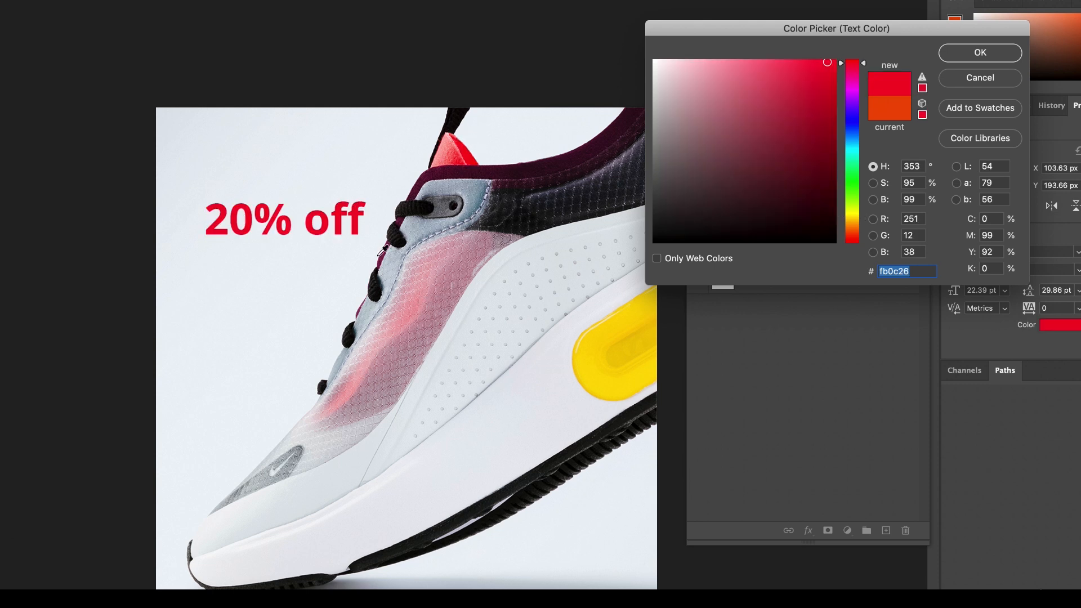
left_click(626, 325)
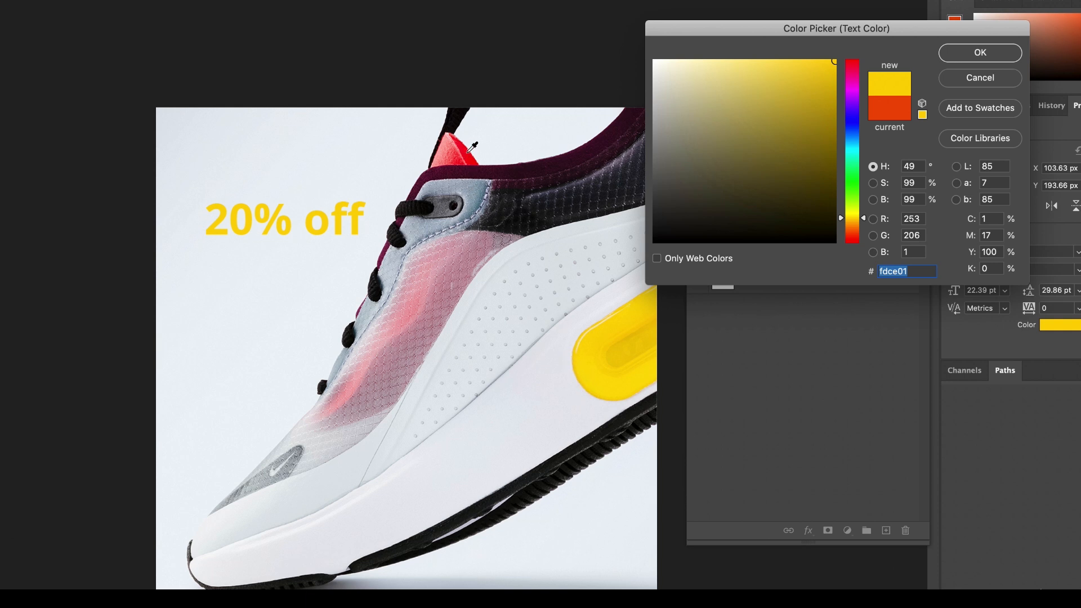
left_click(513, 172)
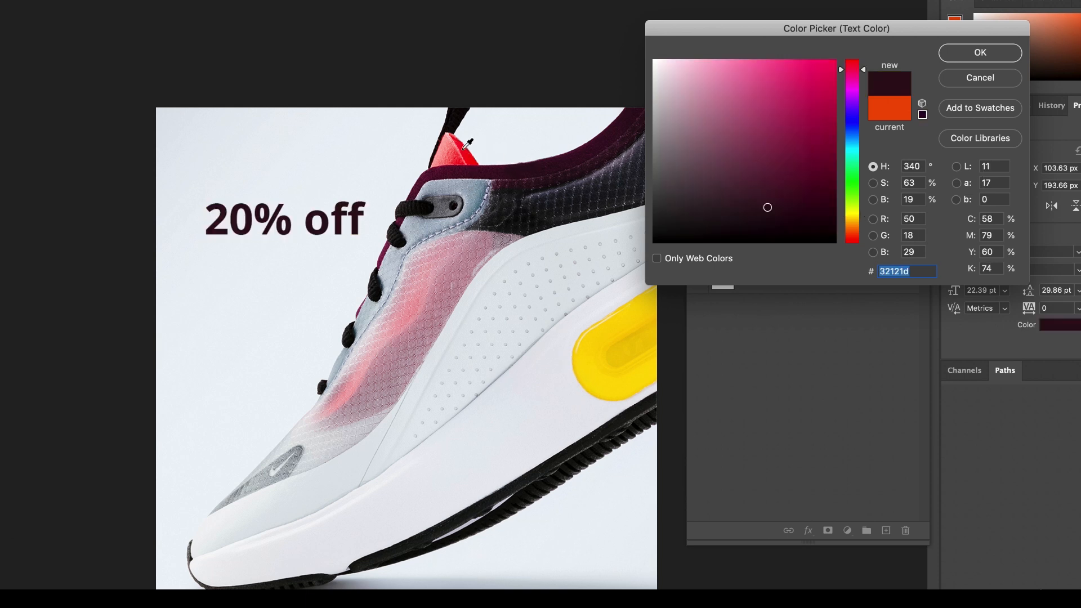
left_click(418, 206)
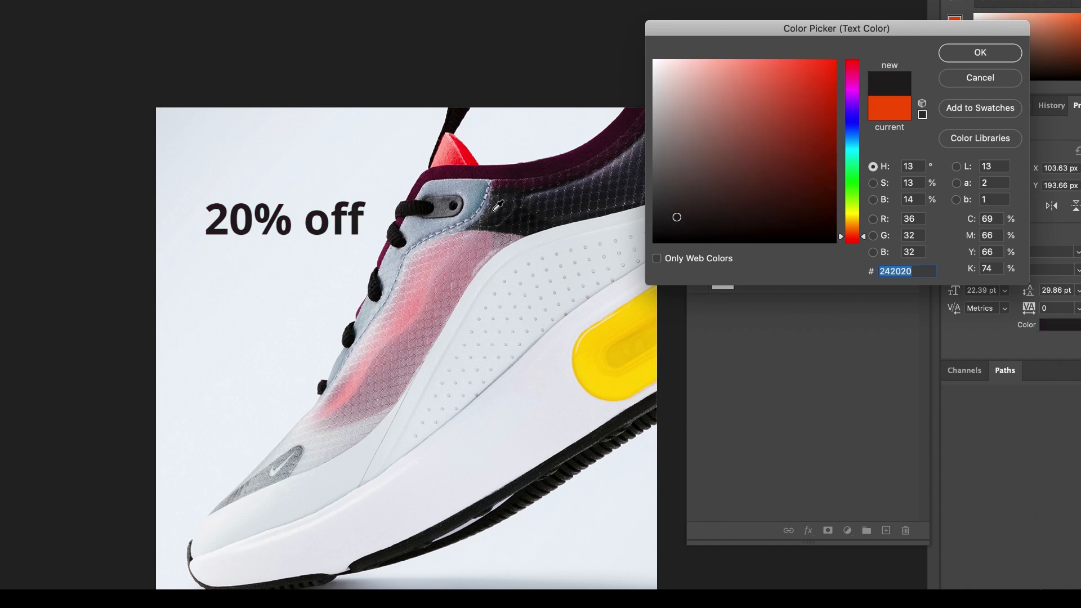
left_click(472, 150)
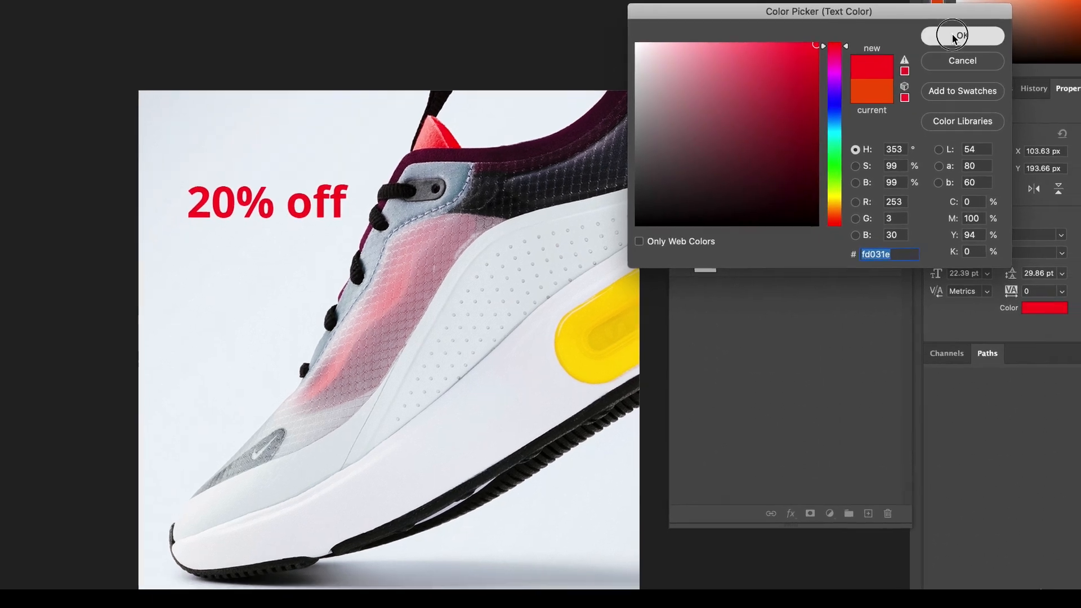
left_click(980, 52)
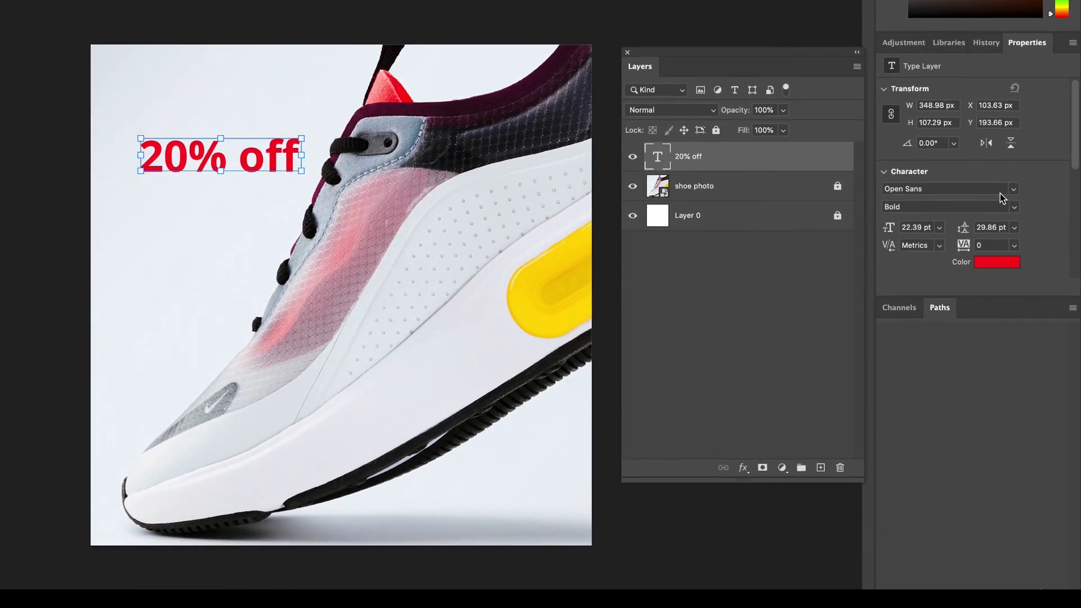
Keep Open Sans for the "20% off" text, set its style to Extrabold and move it slightly up to about Y 173.66 px.
left_click(1015, 190)
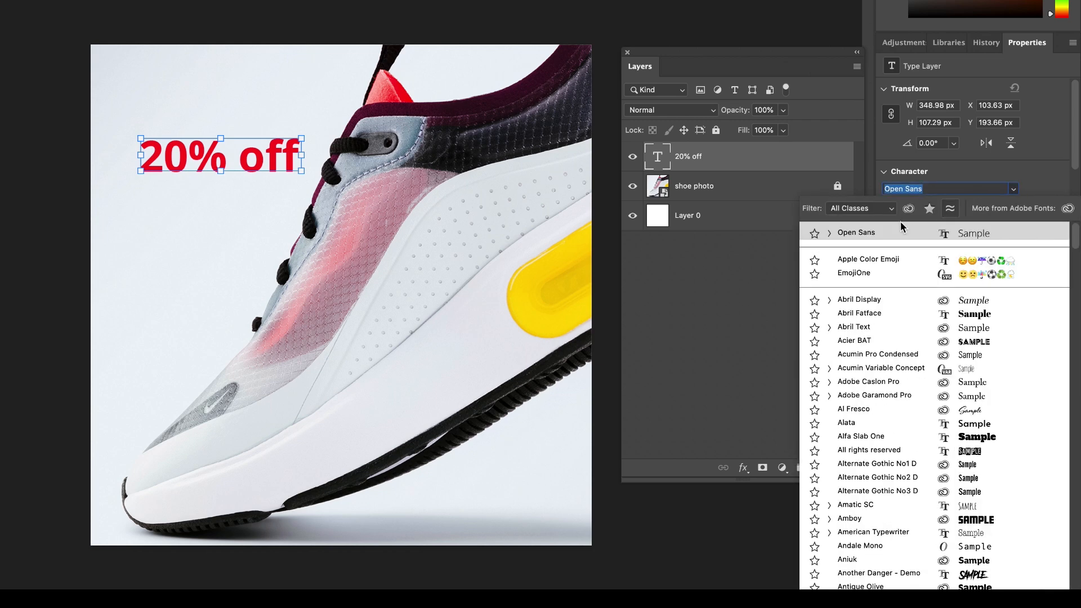
left_click(871, 237)
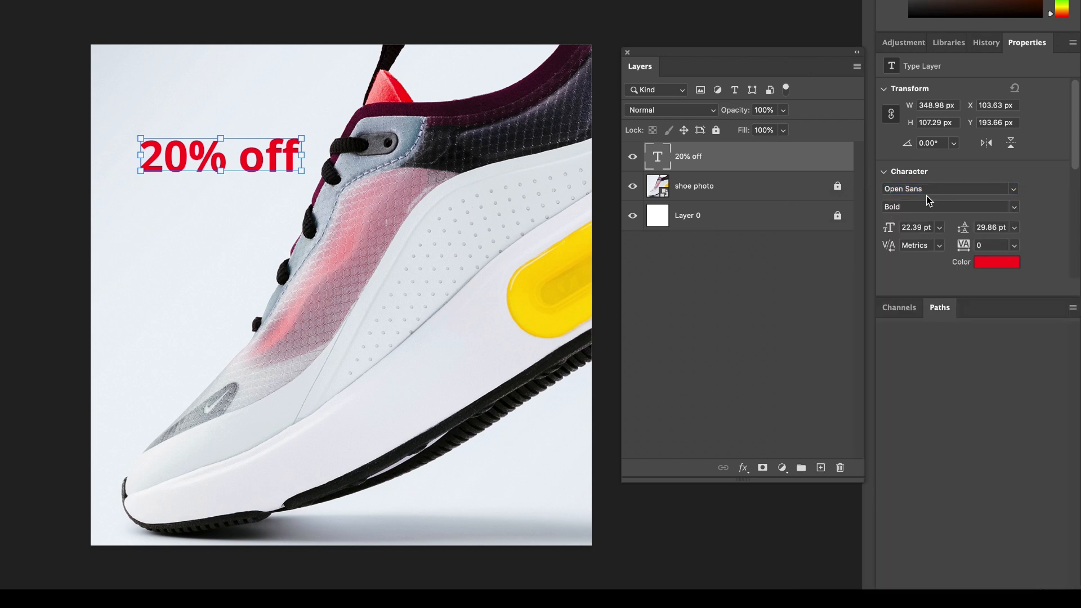
left_click(1015, 209)
left_click(930, 298)
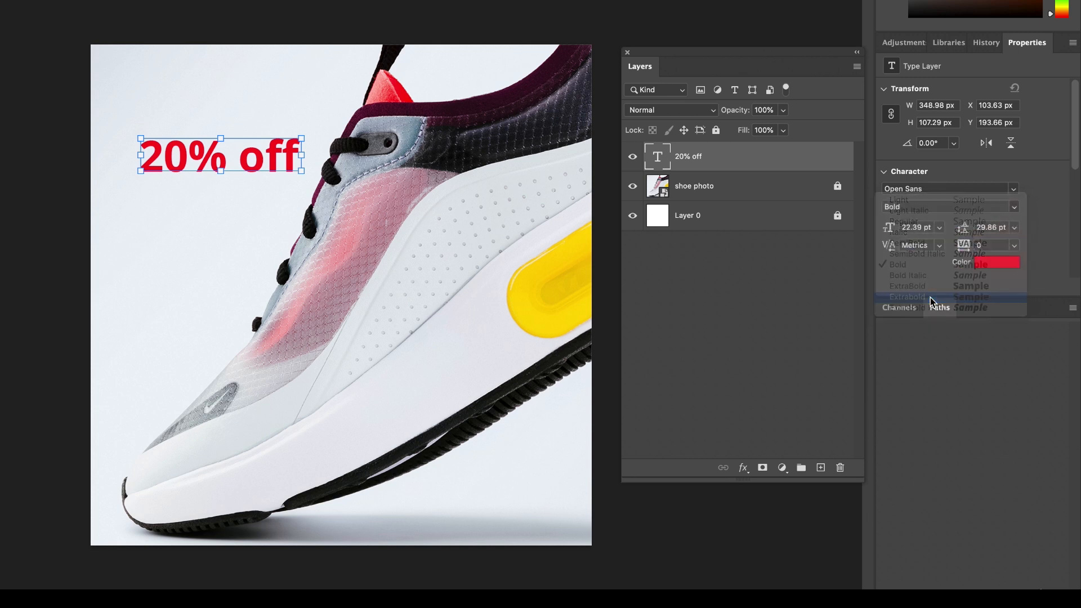
left_click_drag(258, 173, 274, 151)
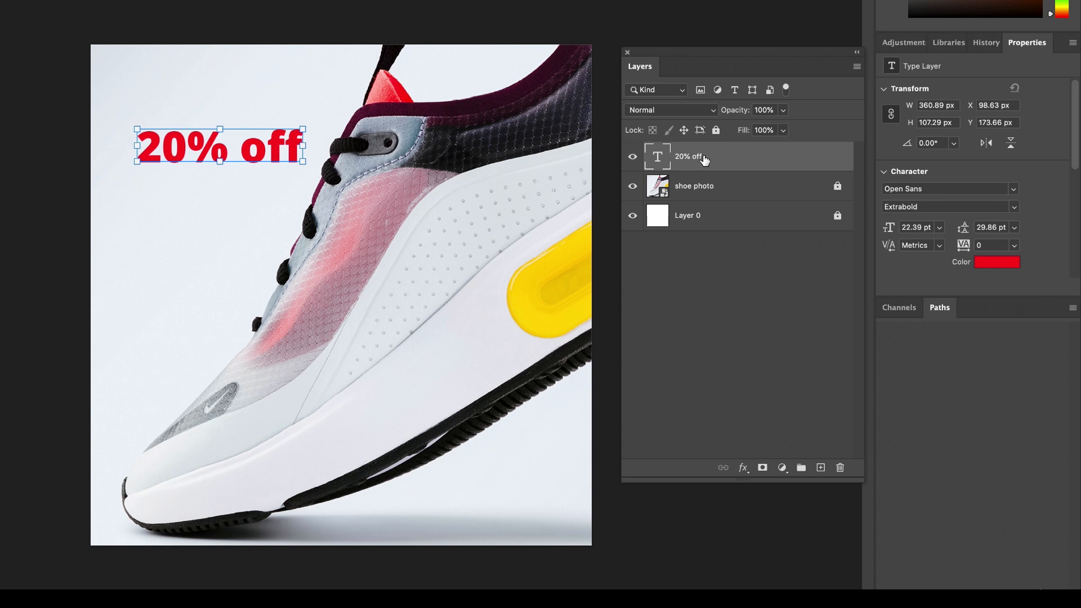
Duplicate the "20% off" text layer within the same document and place the copy directly beneath the original text.
right_click(749, 162)
left_click(780, 46)
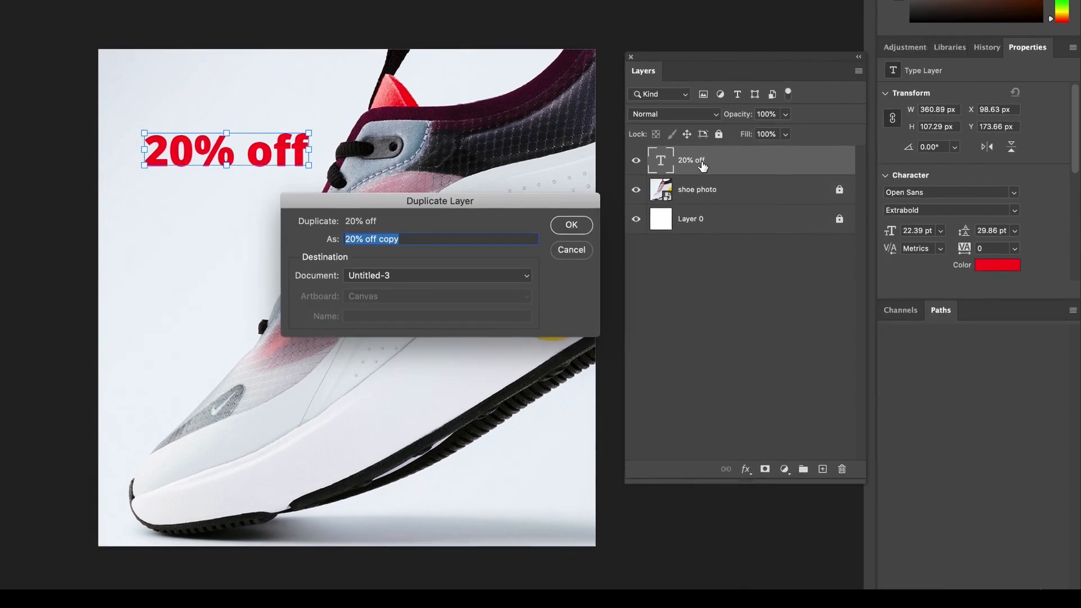
key("Return")
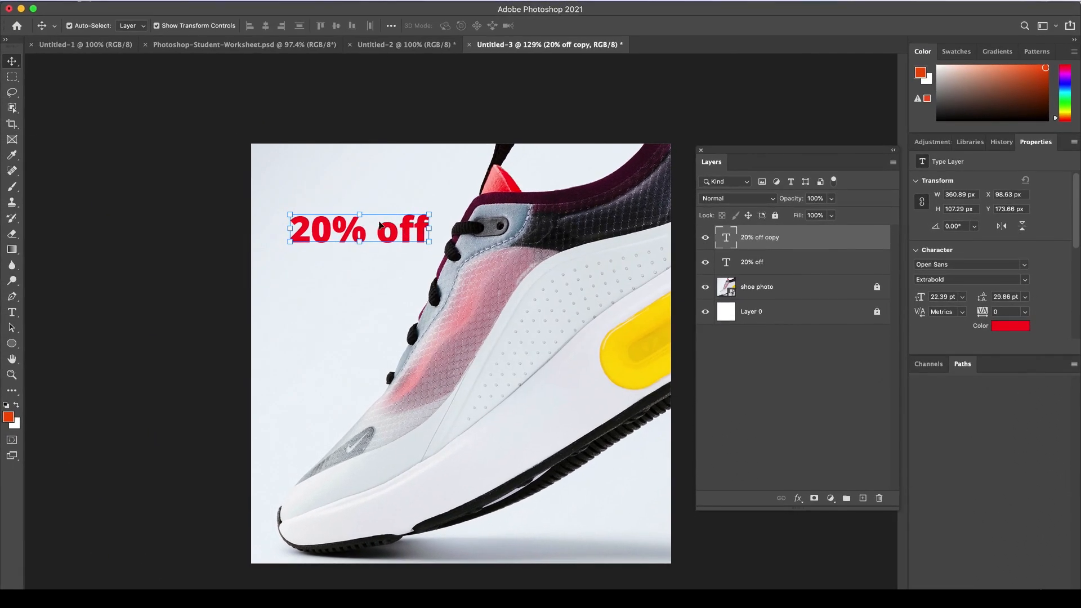
left_click_drag(420, 233, 417, 268)
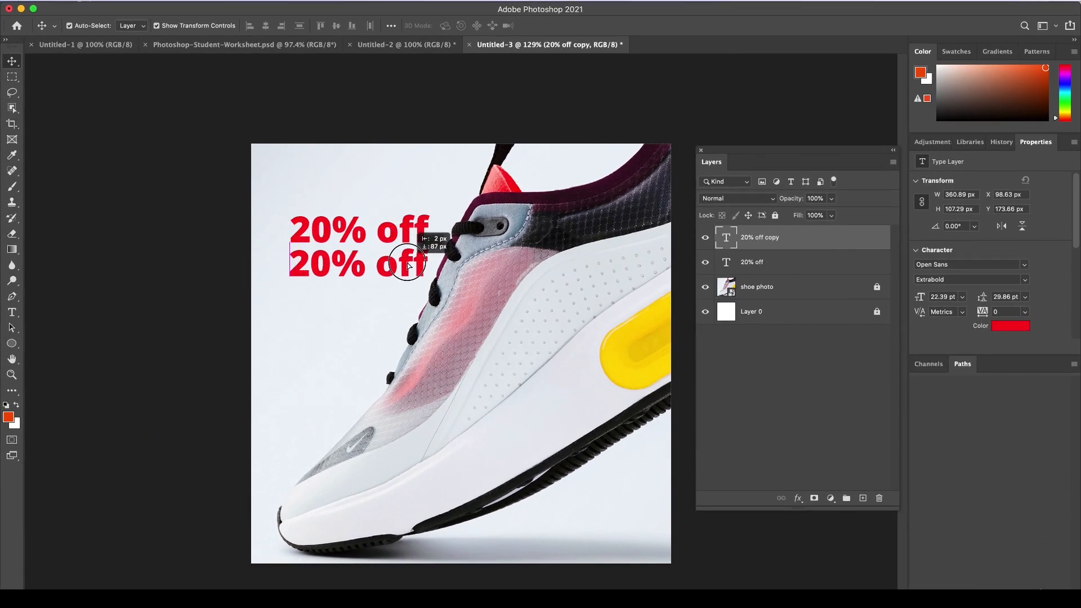
Change the copied text to "Shoes" and arrange both lines closer together, with "Shoes" ending flush with the end of "20% off".
double_click(407, 261)
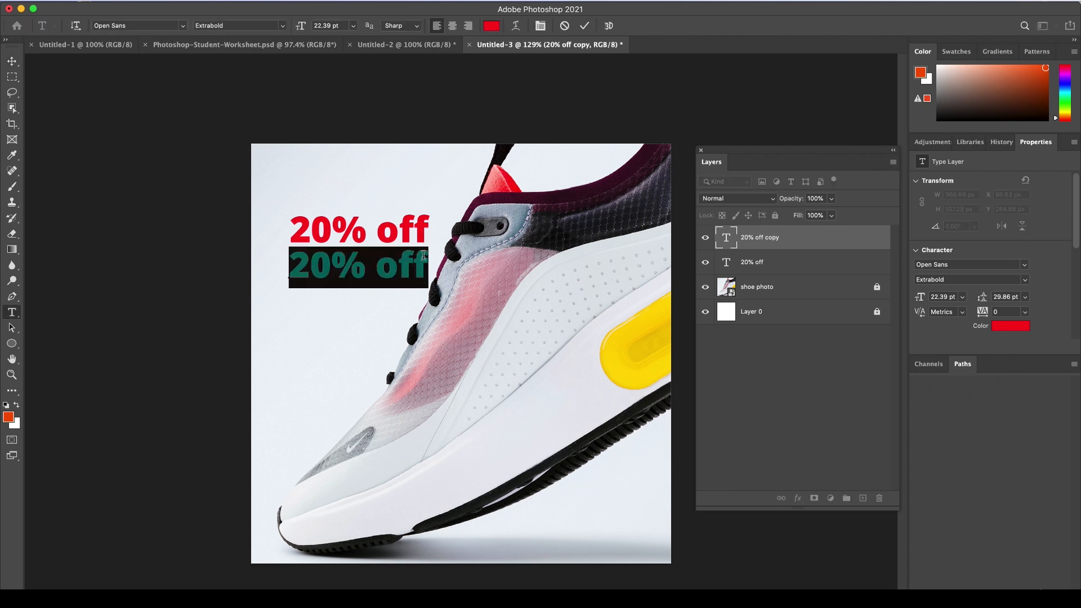
type("Shoes")
left_click(12, 61)
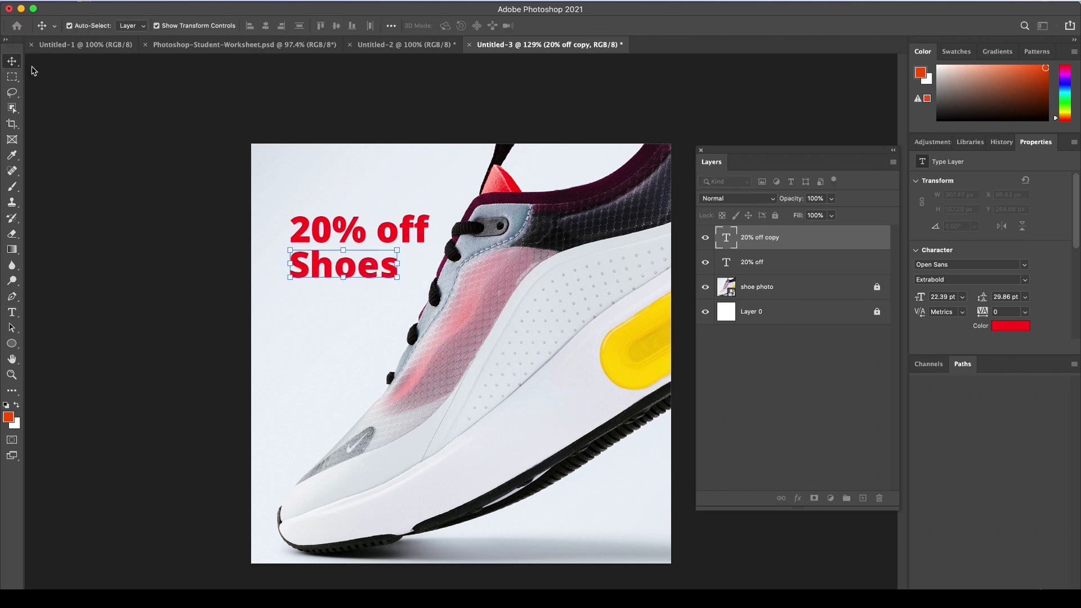
mouse_move(381, 275)
left_mouse_down()
mouse_move(362, 242)
mouse_move(412, 275)
mouse_move(357, 272)
mouse_move(381, 272)
left_mouse_up()
mouse_move(393, 227)
left_mouse_down()
mouse_move(354, 201)
mouse_move(392, 218)
left_mouse_up()
left_click_drag(360, 269, 387, 256)
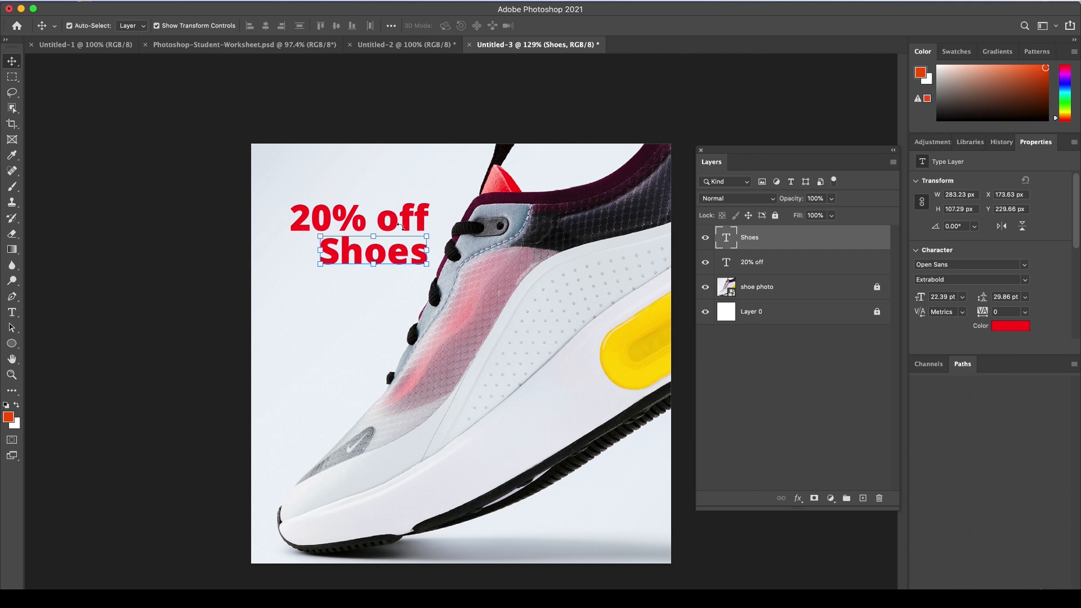
Set the "Shoes" text to the Regular style and recolor it with the near-black sampled from the shoe's collar.
double_click(393, 250)
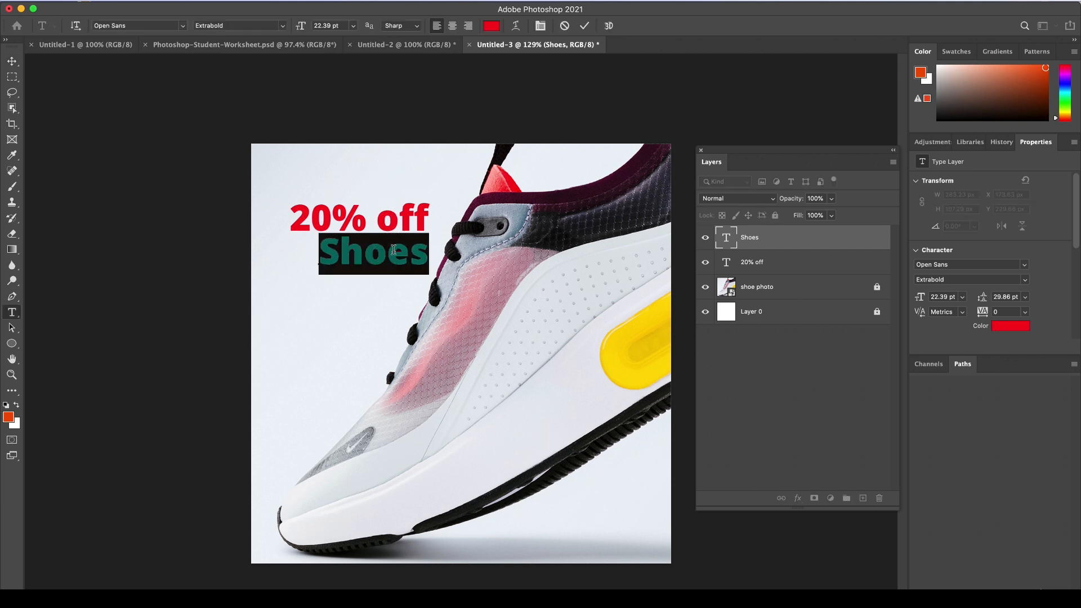
left_click(1025, 281)
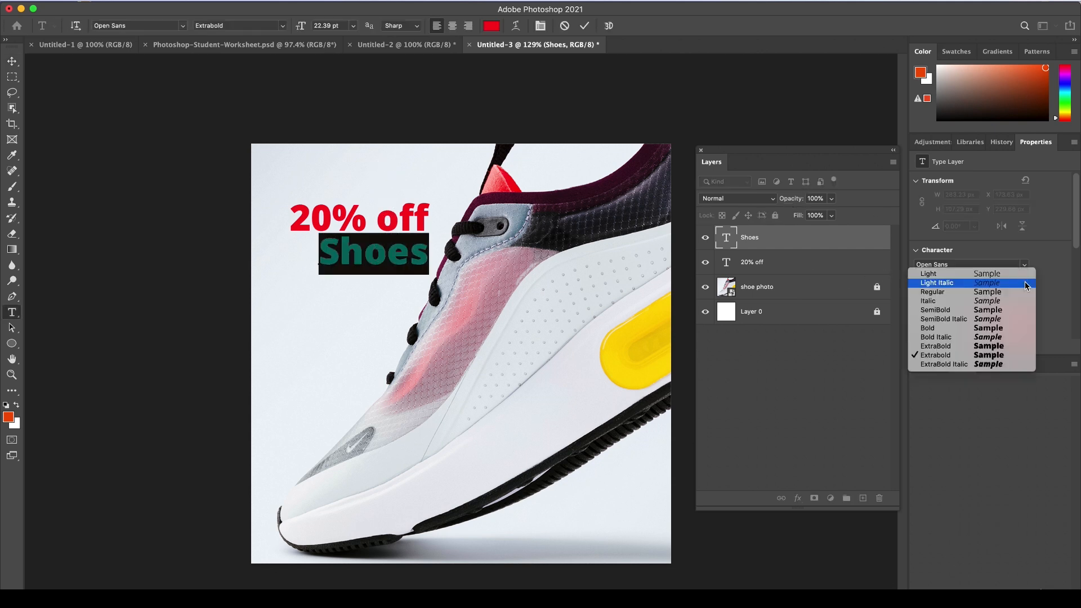
left_click(985, 292)
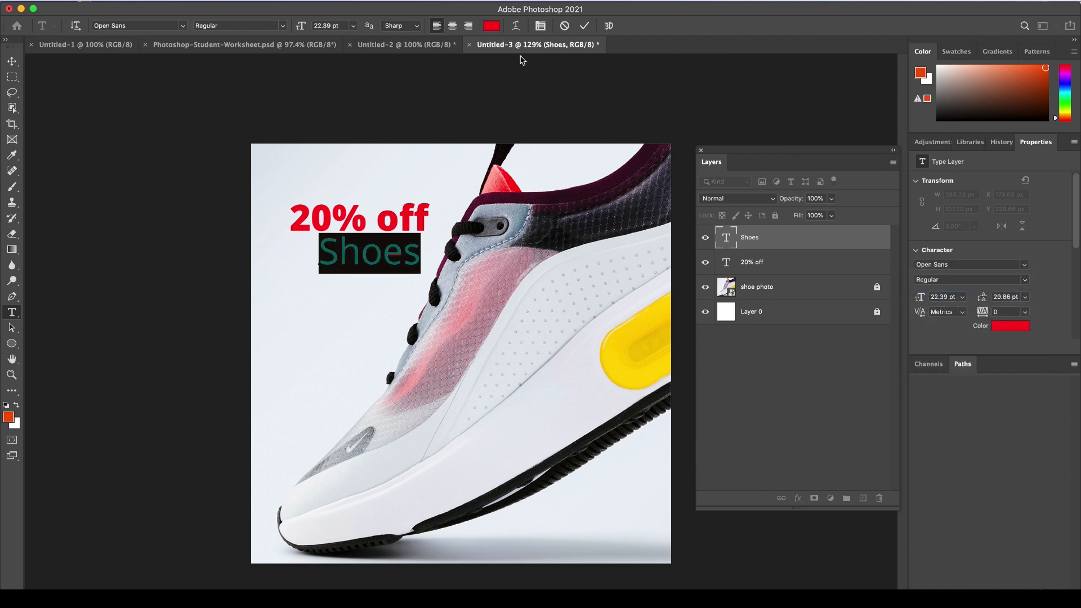
left_click(491, 25)
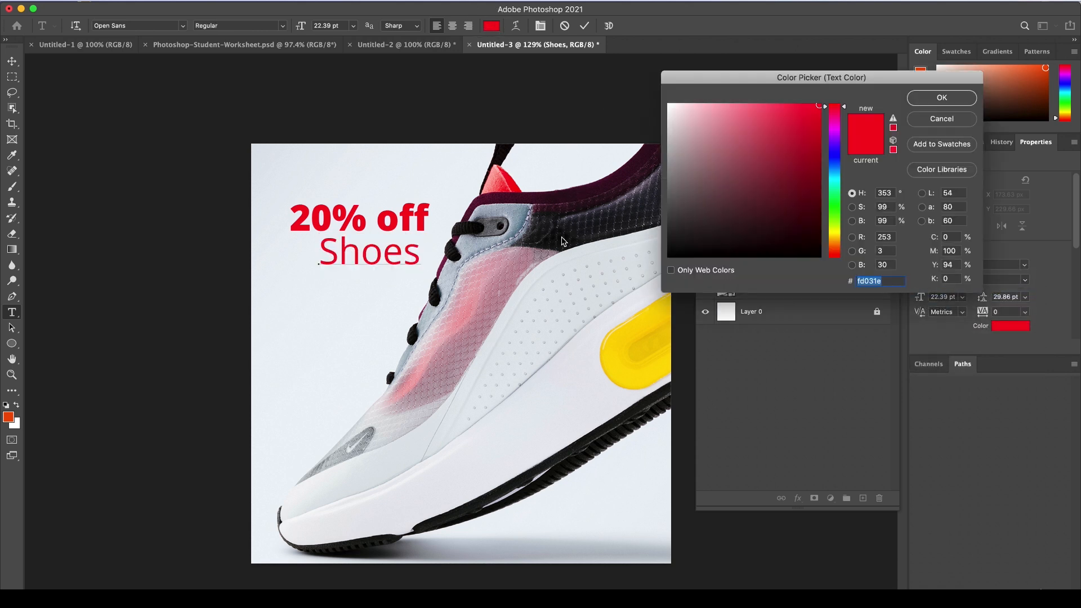
left_click(562, 241)
left_click(941, 97)
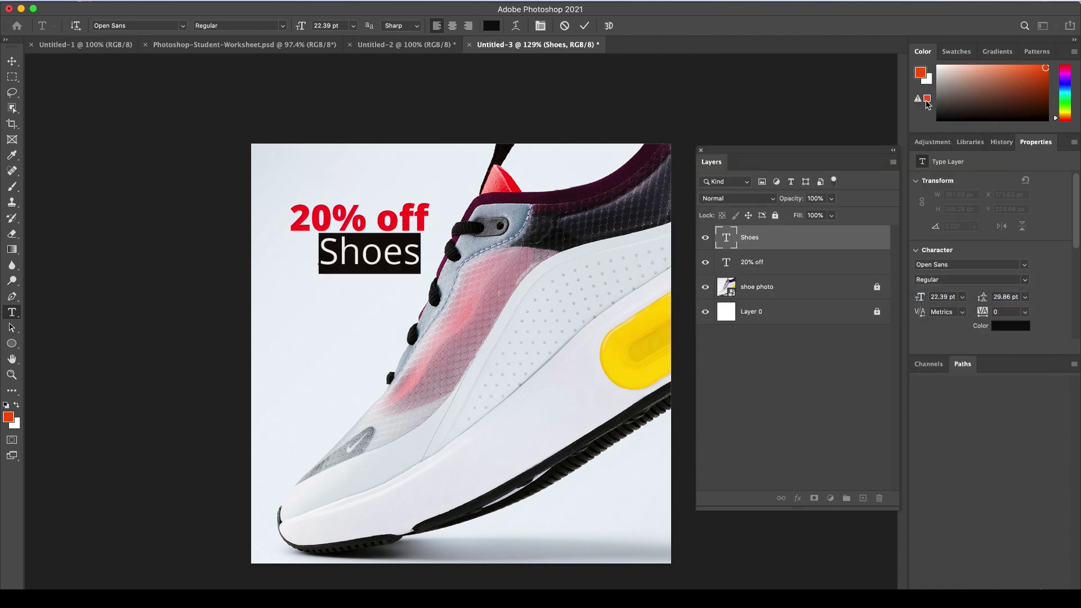
Select both text layers together, reposition them as a pair beside the laces, and align the end of "Shoes" with "20% off".
left_click(11, 60)
left_click(304, 321)
left_click_drag(362, 252, 373, 263)
left_click(377, 171)
left_click_drag(325, 147, 381, 282)
left_click_drag(273, 153, 301, 189)
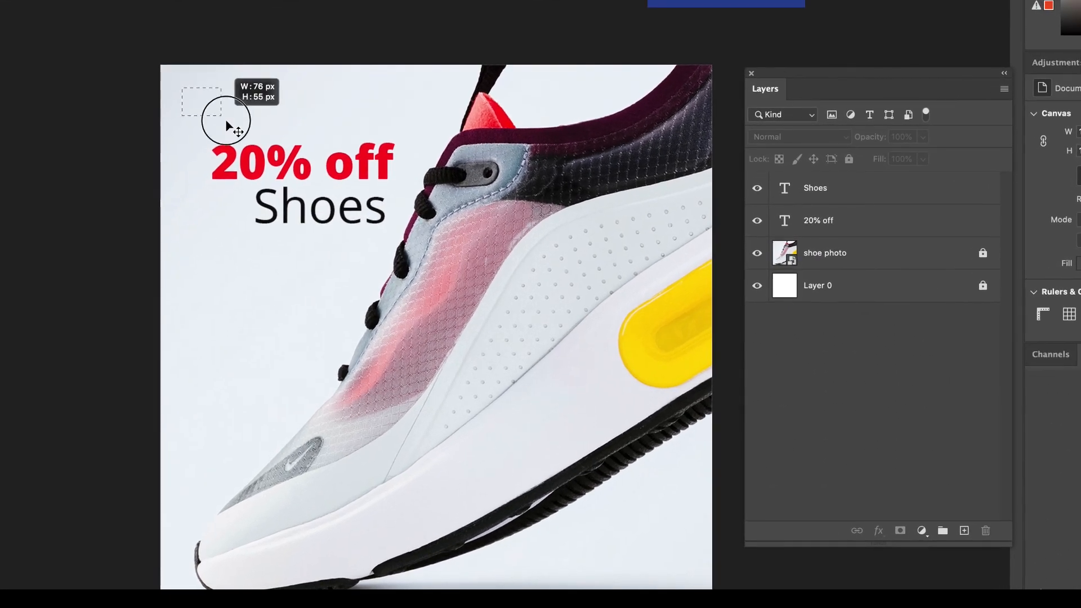
left_click_drag(226, 121, 352, 209)
mouse_move(349, 165)
left_mouse_down()
mouse_move(336, 226)
mouse_move(342, 181)
left_mouse_up()
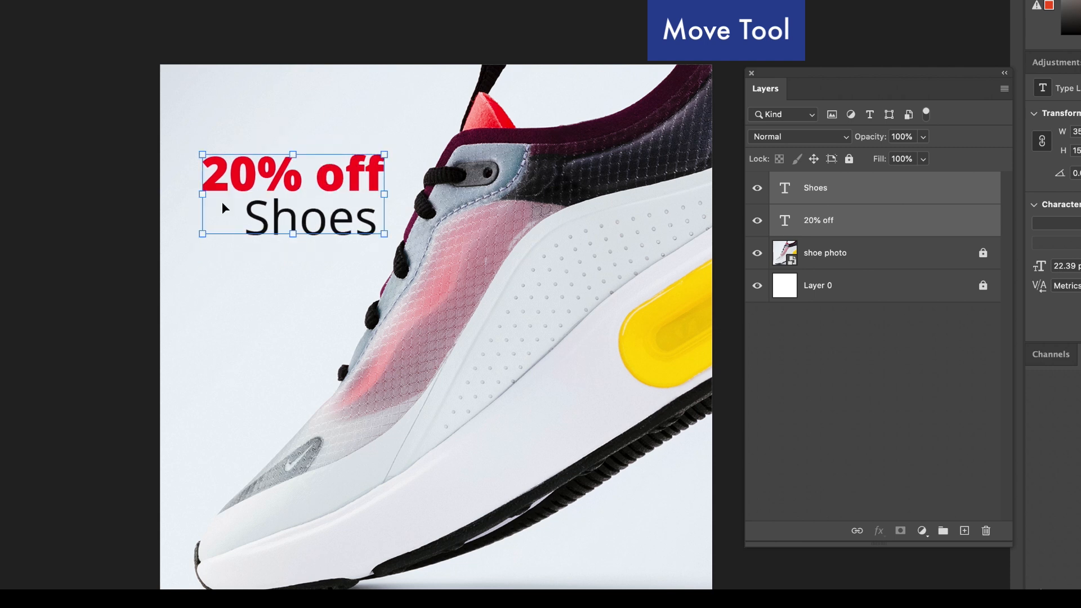
mouse_move(302, 217)
left_mouse_down()
mouse_move(317, 231)
mouse_move(308, 224)
left_mouse_up()
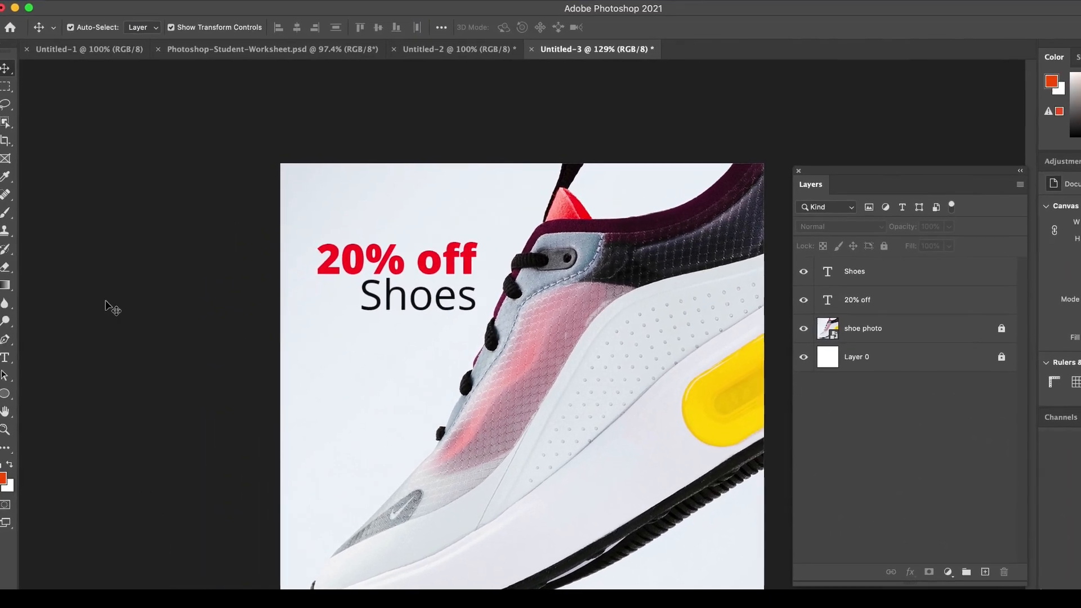
Draw an orange circle of about 594 x 594 px over the text on its own layer, and move that layer beneath both text layers.
left_click_drag(16, 400, 54, 422)
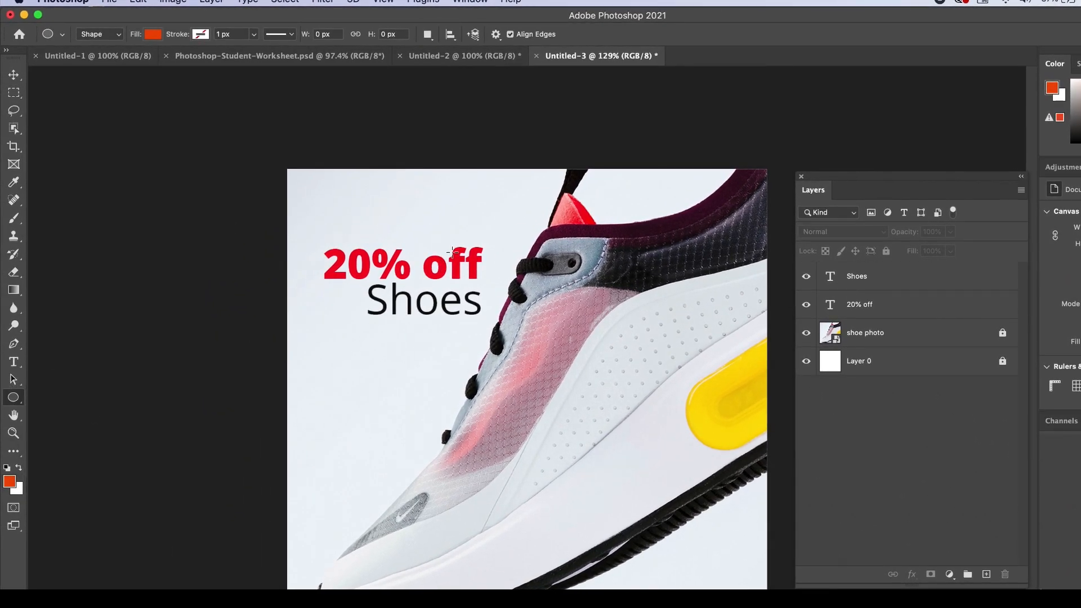
left_click_drag(17, 401, 53, 421)
left_click_drag(255, 170, 519, 424)
key("super+z")
left_click(987, 575)
left_click_drag(257, 176, 521, 439)
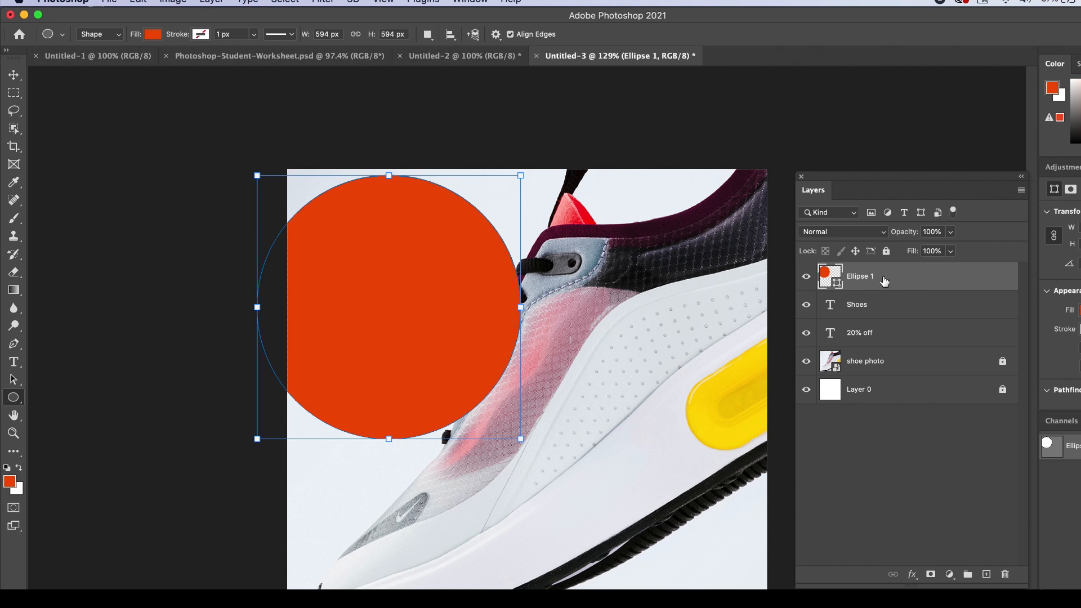
left_click_drag(882, 280, 883, 344)
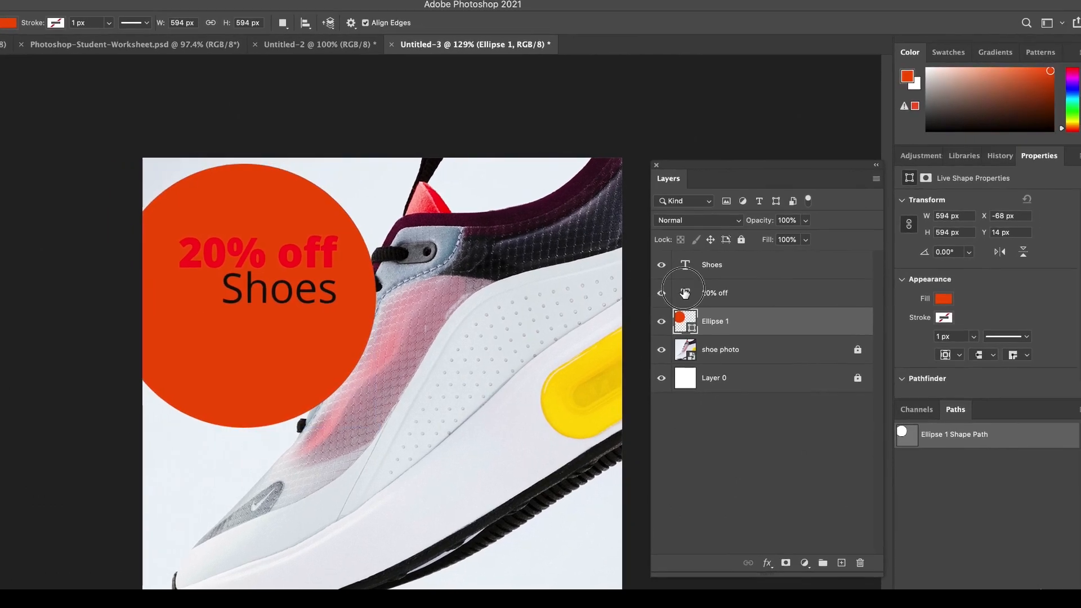
Recolor the "20% off" text to near-white #fffafb.
double_click(816, 303)
left_click(991, 365)
left_click(612, 112)
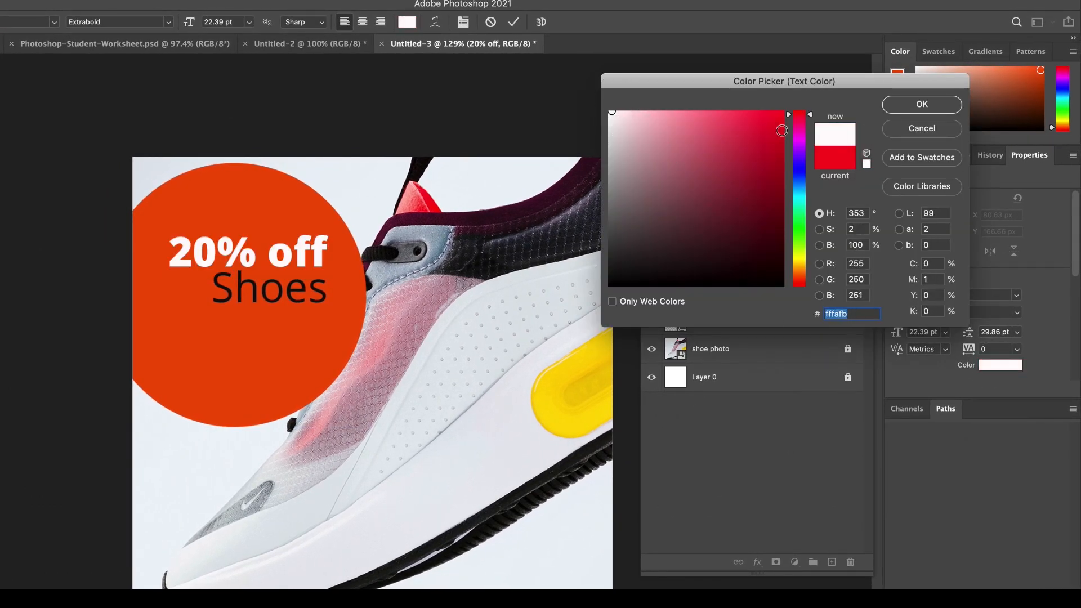
left_click(906, 104)
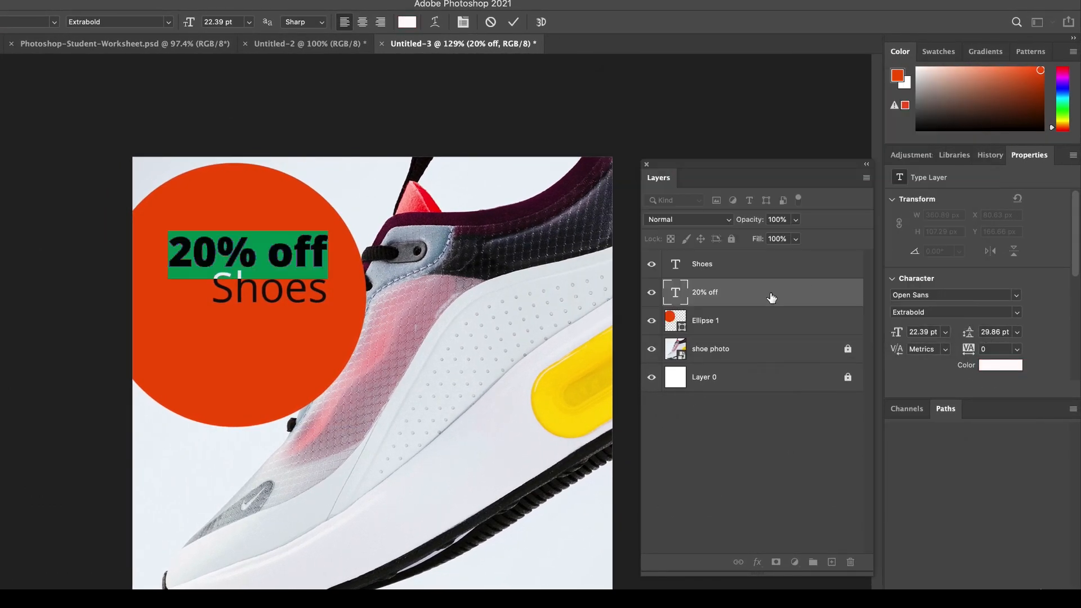
Recolor the "Shoes" text to pure white #ffffff.
left_click(720, 270)
double_click(676, 264)
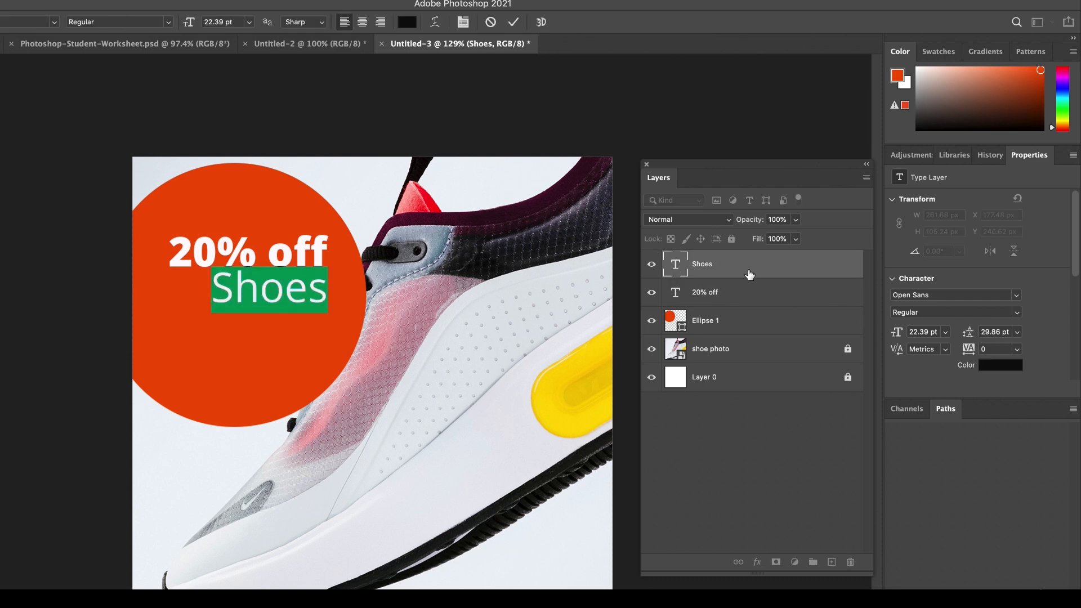
left_click(1001, 365)
left_click(610, 112)
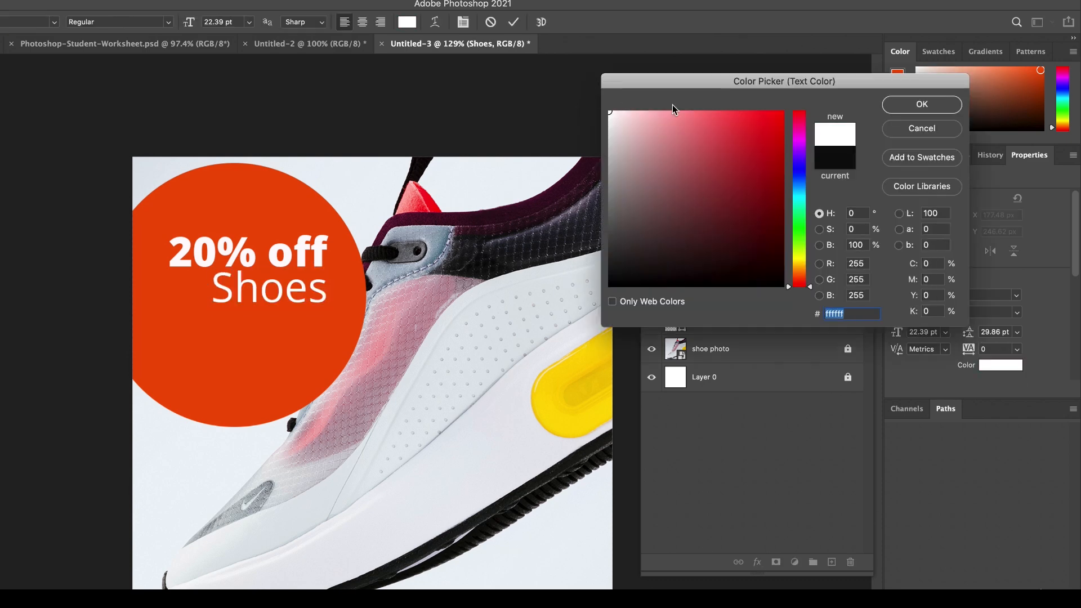
left_click(908, 108)
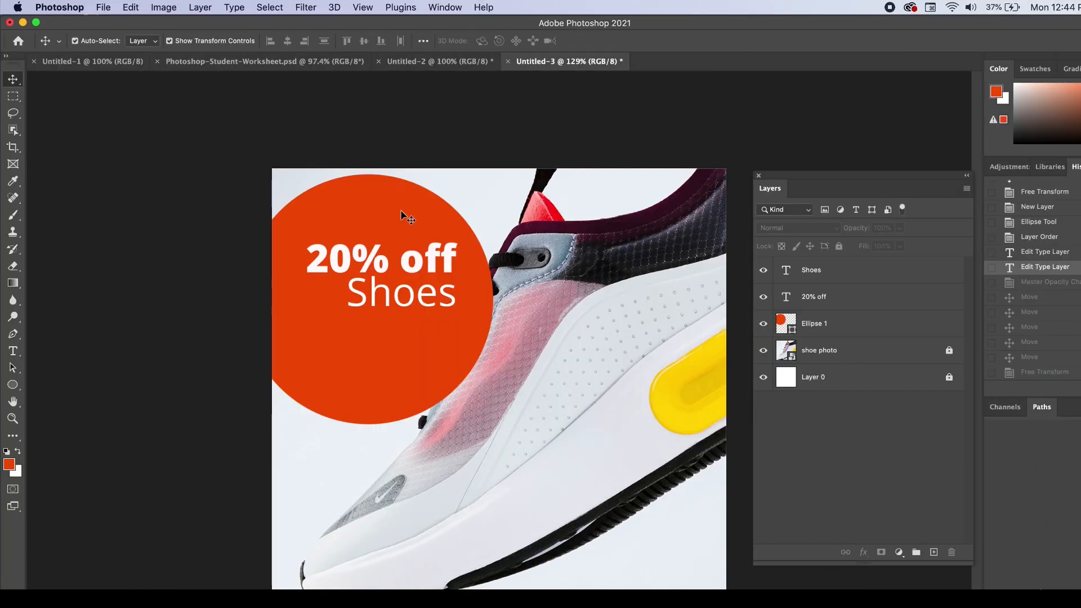
Scale the orange circle to 72.42% and position it fully on the canvas behind the two text lines.
left_click(402, 216)
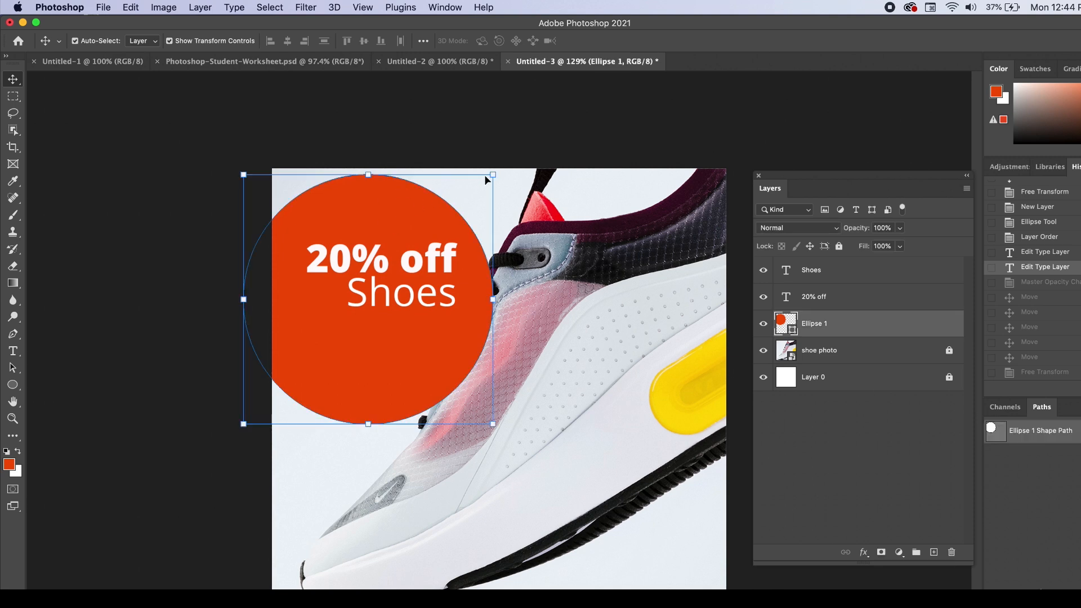
left_click_drag(493, 174, 416, 236)
left_click_drag(381, 311, 430, 249)
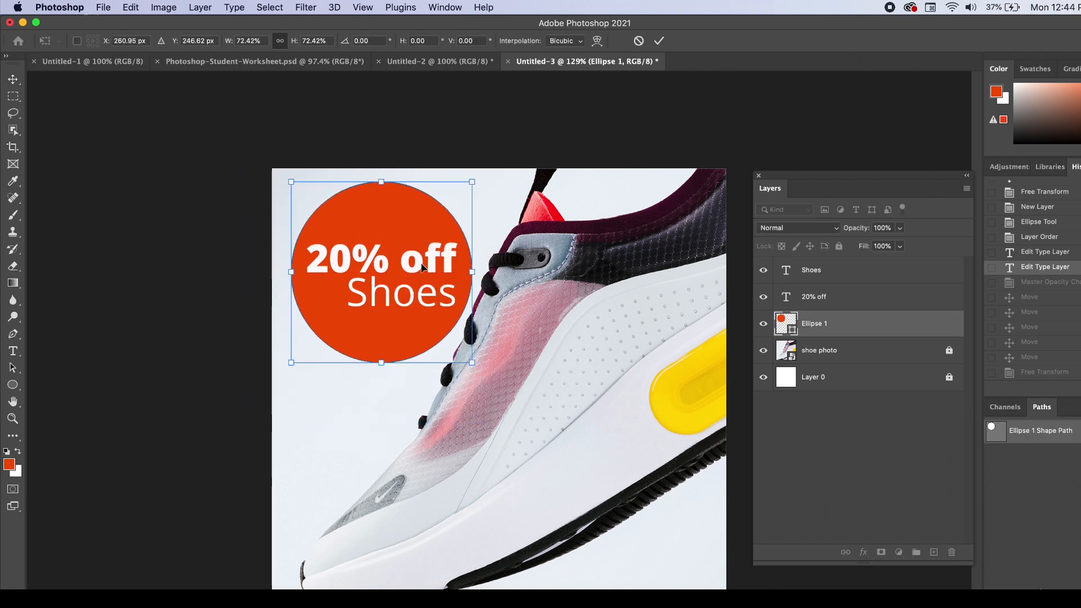
key("Return")
Center "Shoes" beneath "20% off" and adjust the "20% off" text so both lines sit in the middle of the circle.
left_click(405, 107)
left_click_drag(407, 303, 421, 271)
left_click(431, 259, "shift")
left_click(443, 126)
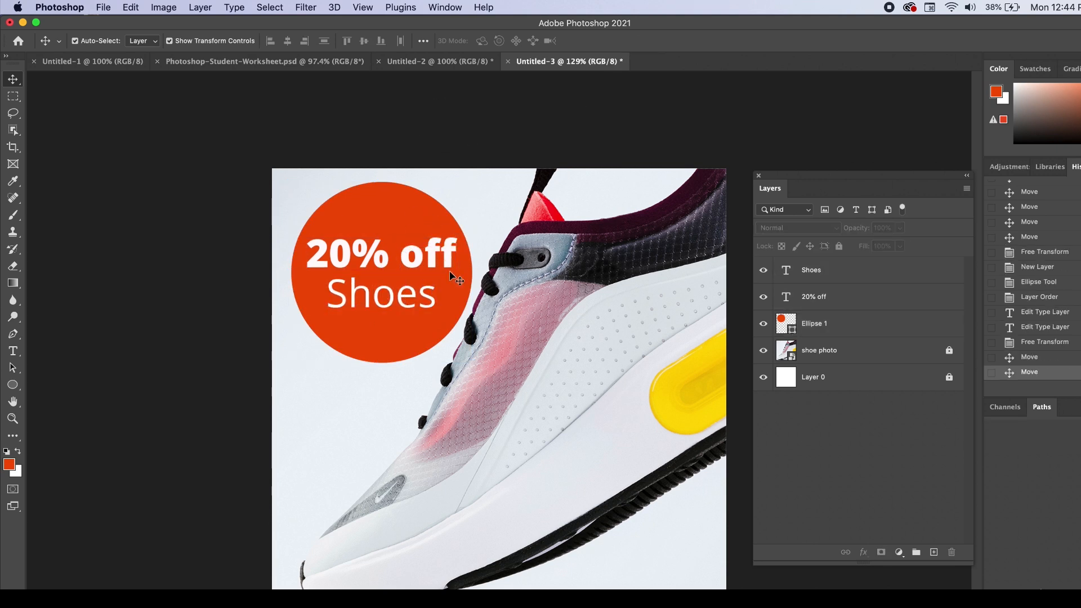
Recolor the circle with the yellow #fccd00 sampled from the shoe's sole.
left_click(440, 259)
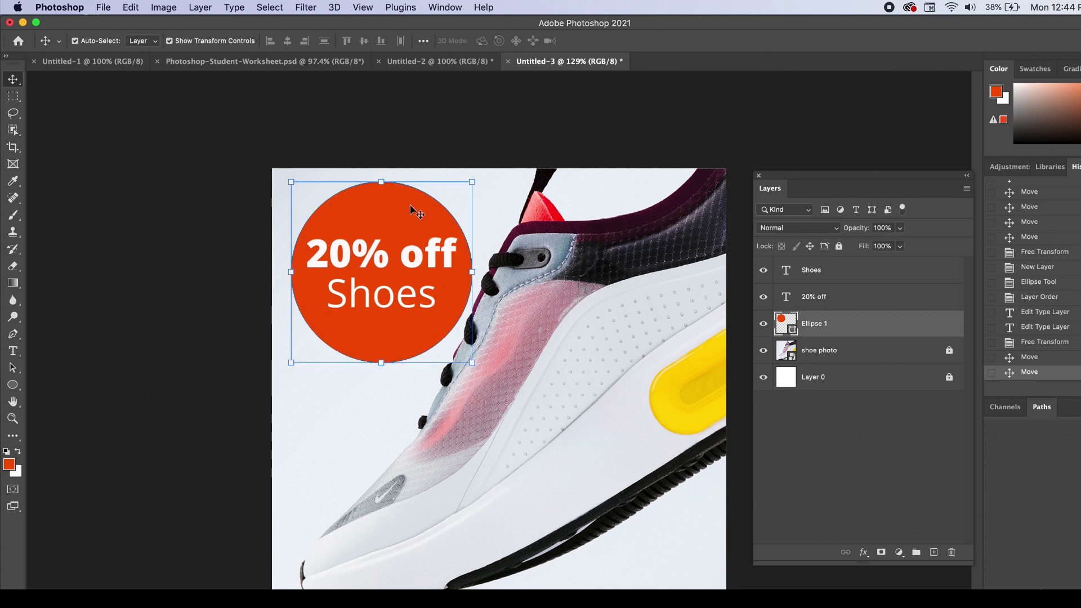
double_click(786, 322)
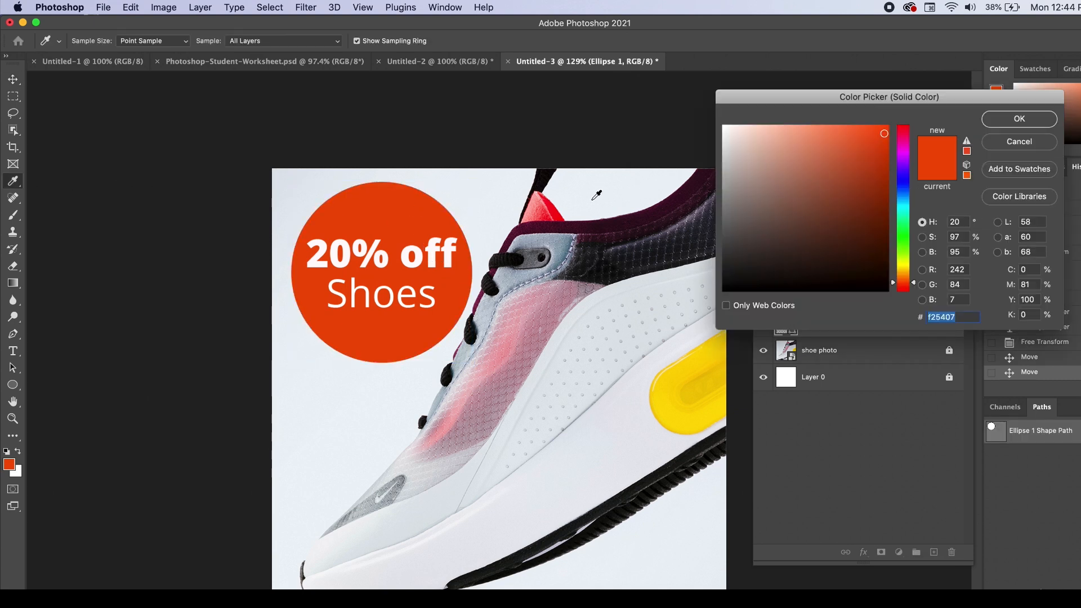
left_click(685, 366)
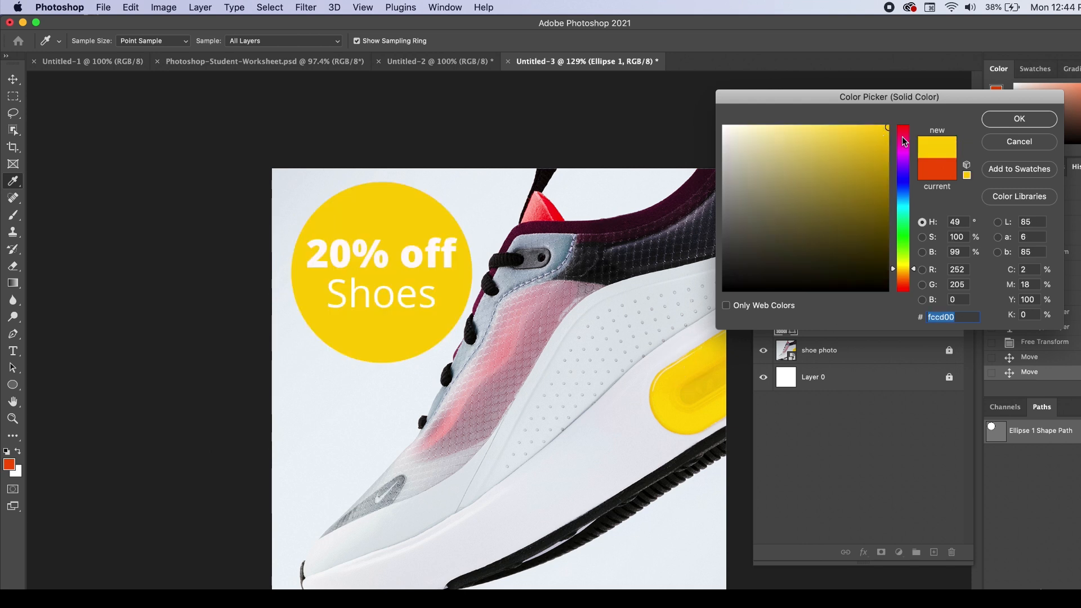
left_click(1002, 120)
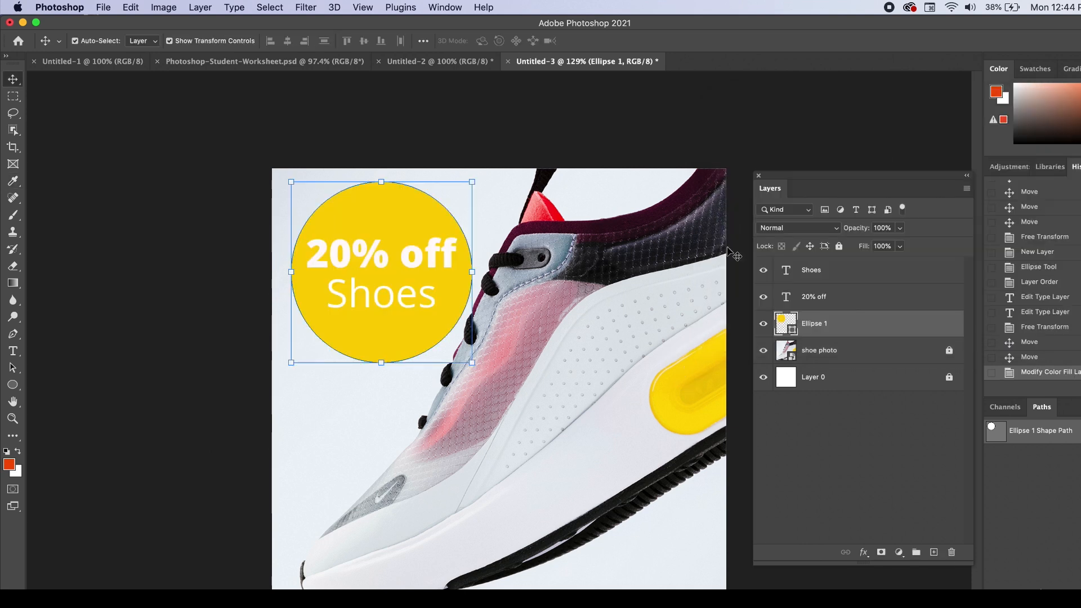
Recolor the "Shoes" text with the dark maroon sampled from the shoe's collar.
double_click(784, 273)
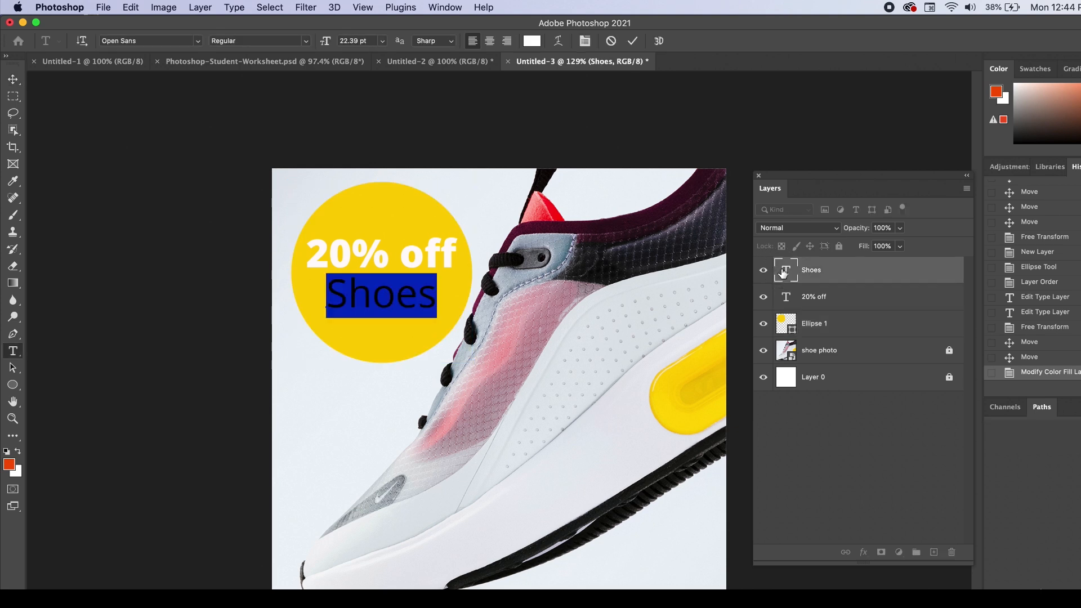
left_click(539, 45)
left_click(649, 225)
left_click(652, 211)
left_click(1019, 118)
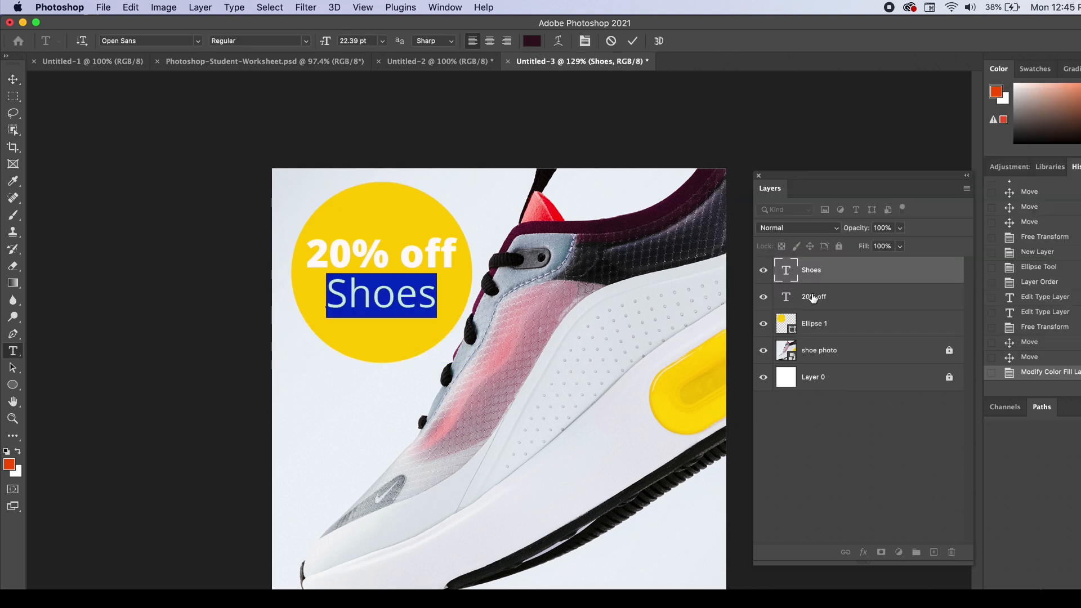
Recolor the "20% off" text with the dark maroon #381425 sampled from the "Shoes" text.
double_click(786, 297)
left_click(532, 40)
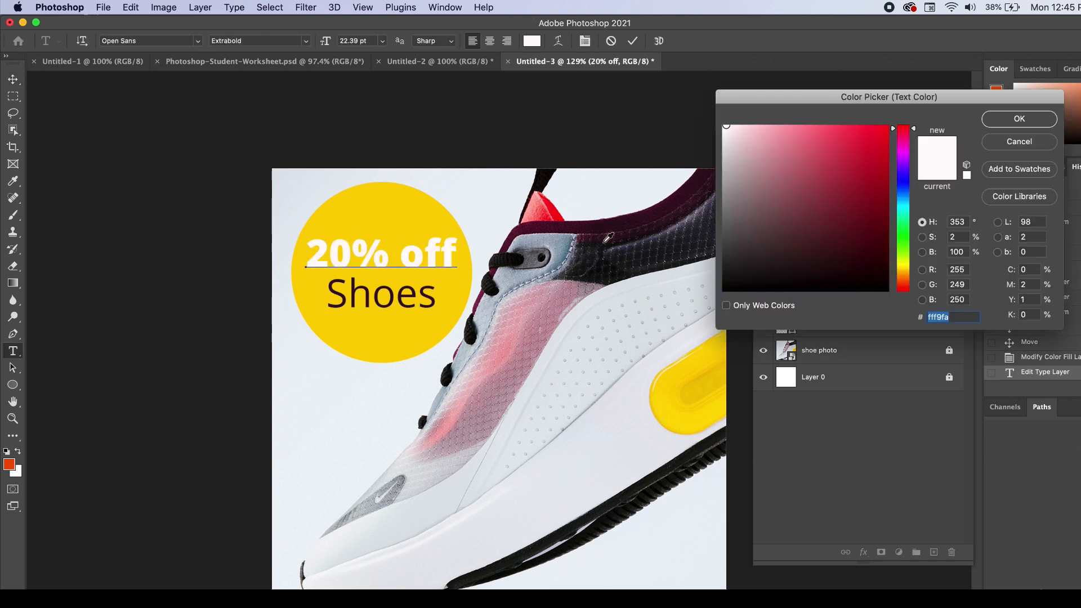
left_click(409, 289)
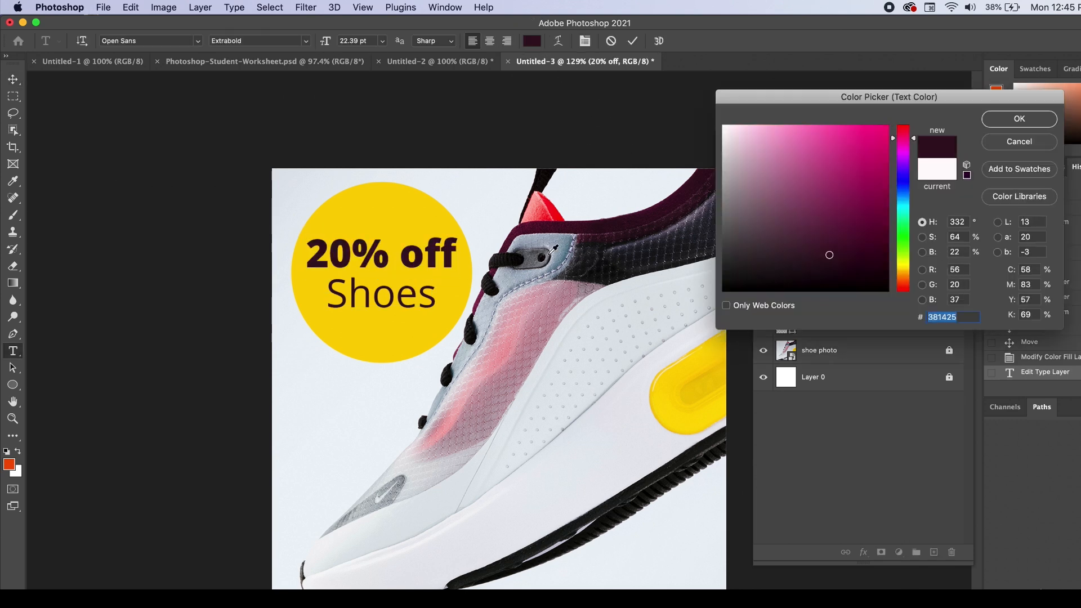
left_click(1019, 119)
left_click(13, 79)
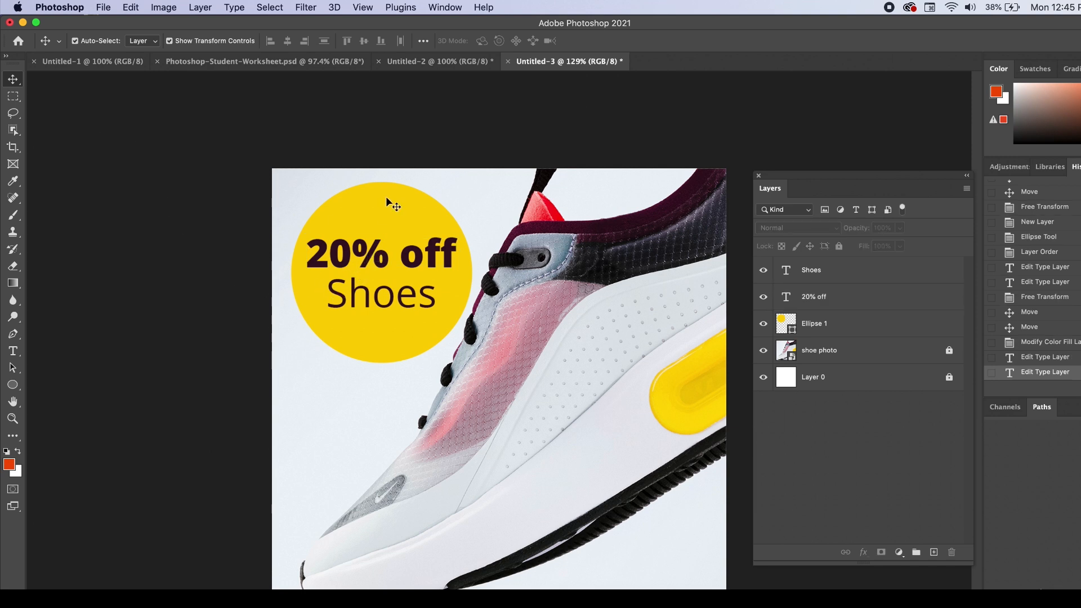
Move the yellow circle slightly upward behind the text and nudge the "20% off" line to fit it.
left_click(395, 265)
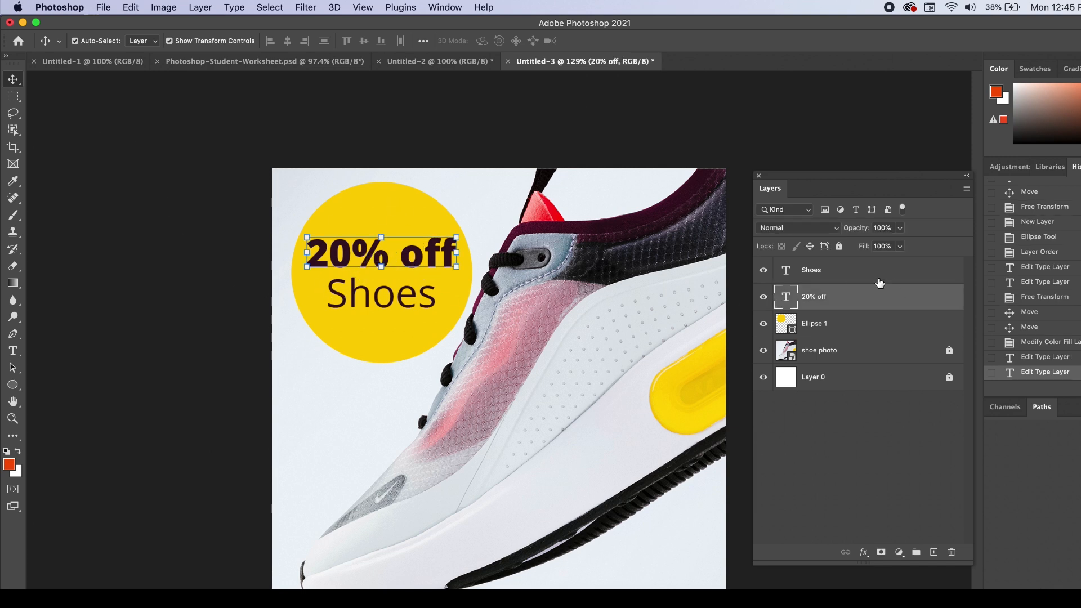
left_click(839, 272)
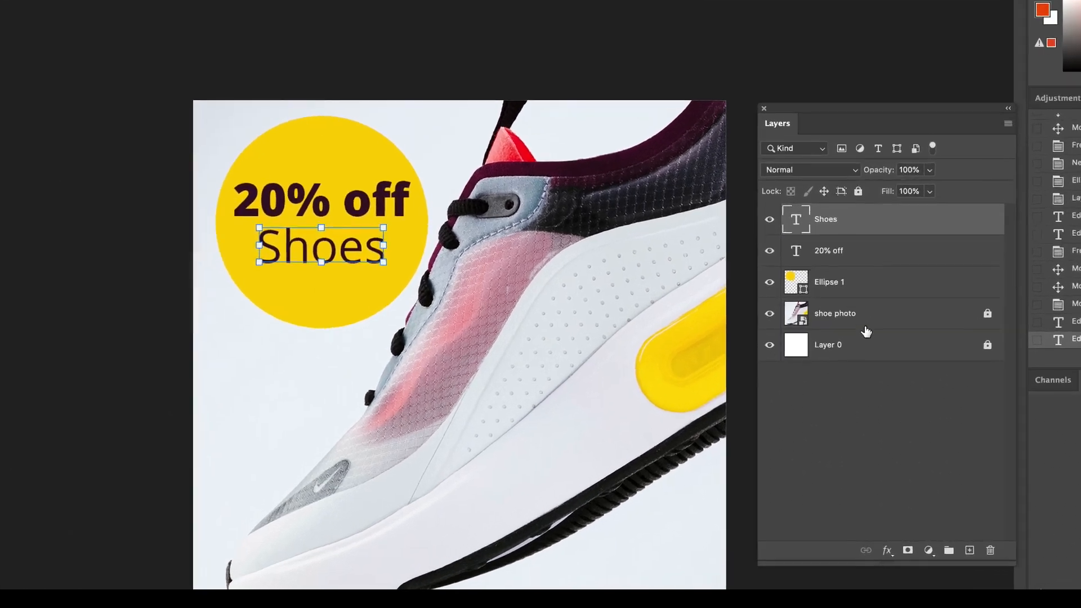
left_click(844, 345)
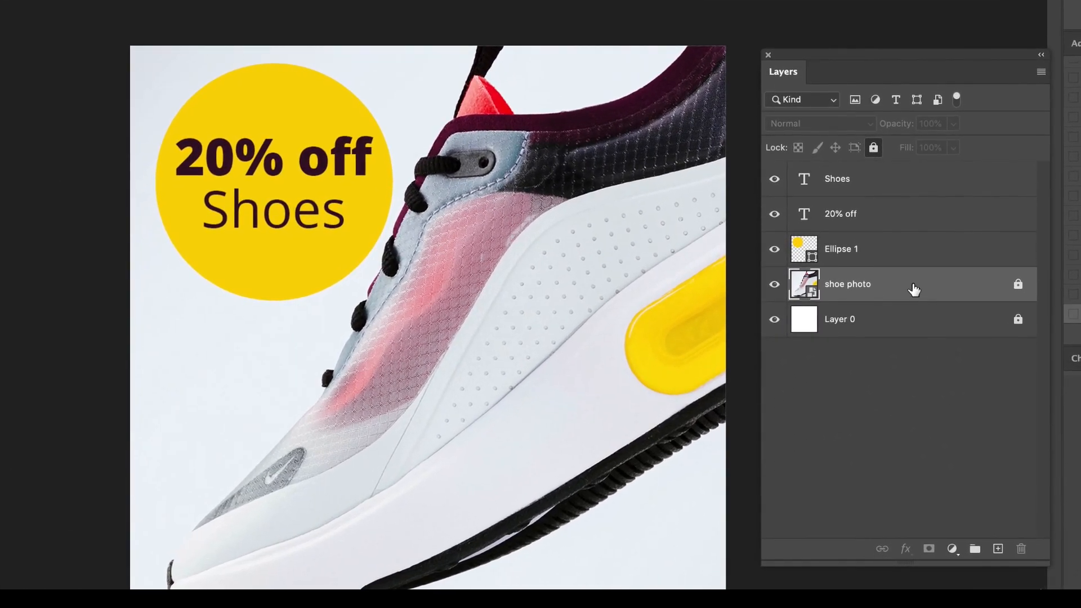
left_click(882, 247)
left_click_drag(299, 125, 253, 97)
double_click(337, 156)
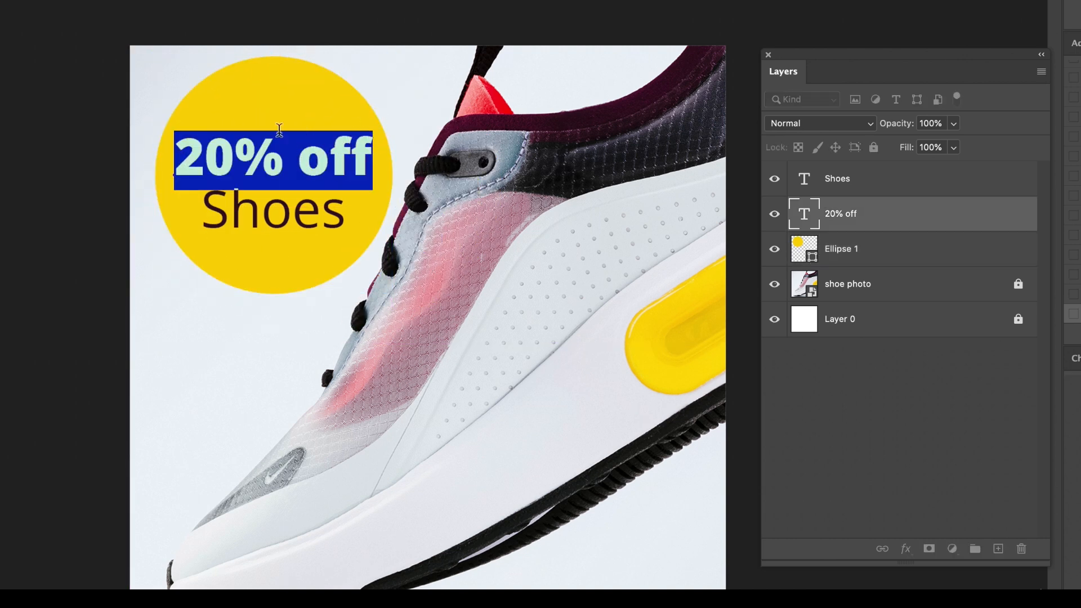
key("Escape")
mouse_move(341, 167)
left_mouse_down()
mouse_move(337, 142)
mouse_move(336, 163)
left_mouse_up()
left_click(57, 109)
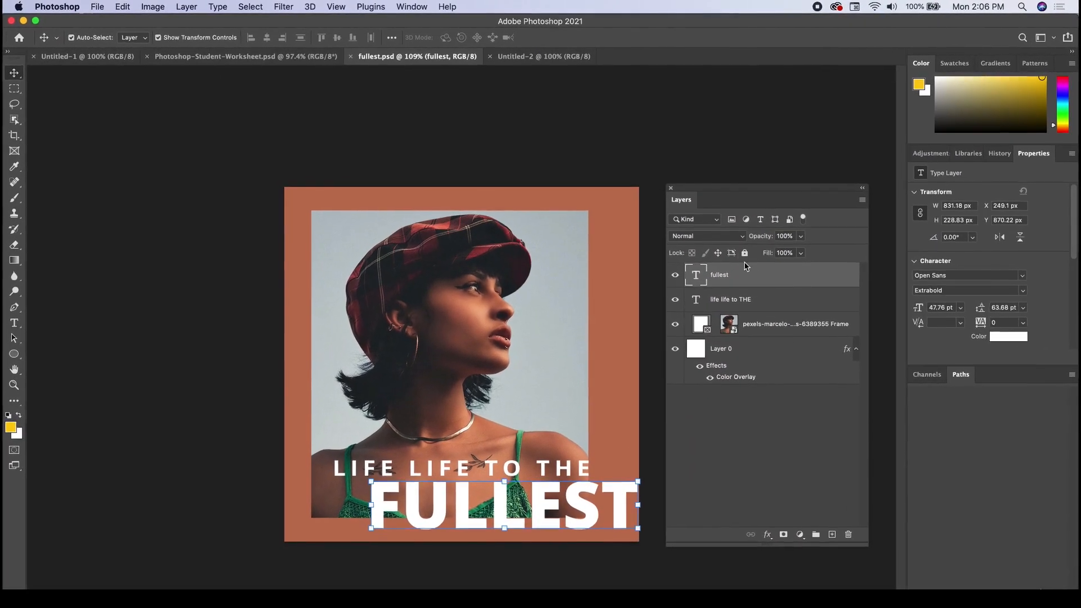
Create a new 1080 x 1080 px document at 300 pixels/inch in RGB Color with a white background.
left_click(57, 6)
mouse_move(94, 6)
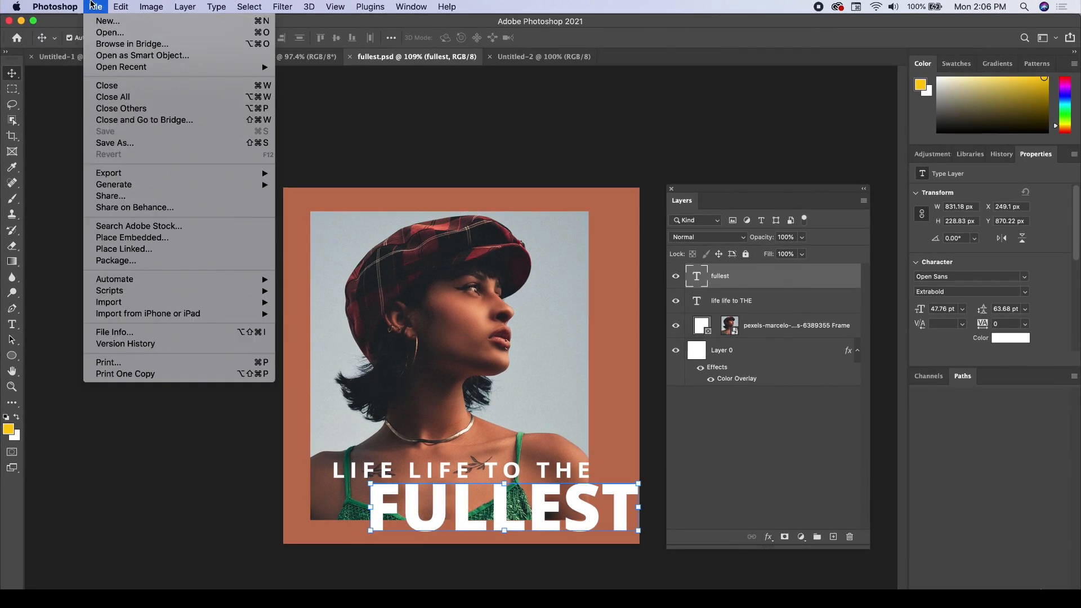
left_click(106, 21)
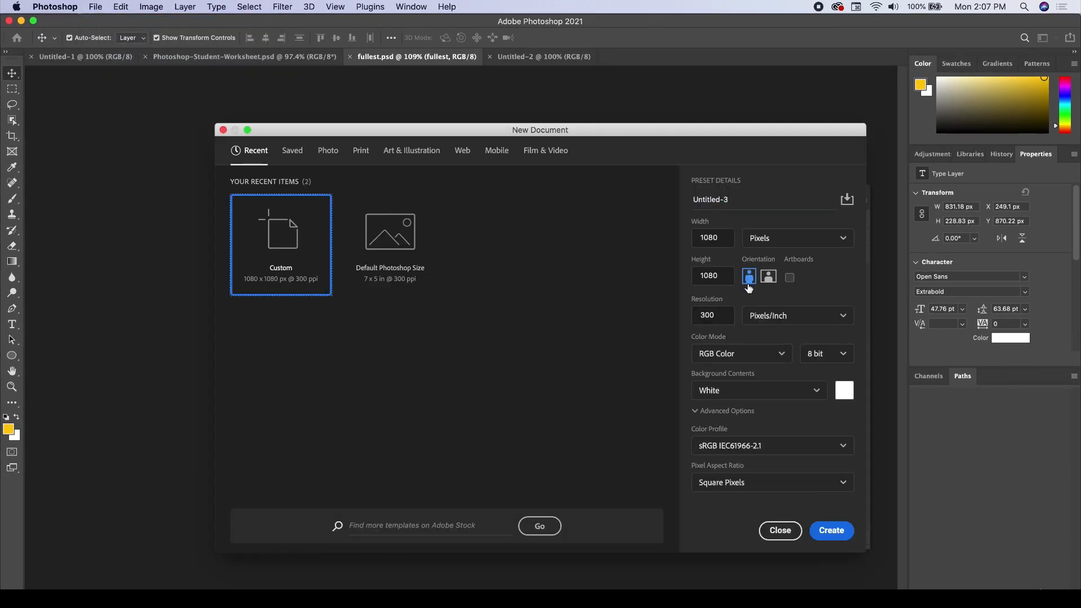
left_click(833, 530)
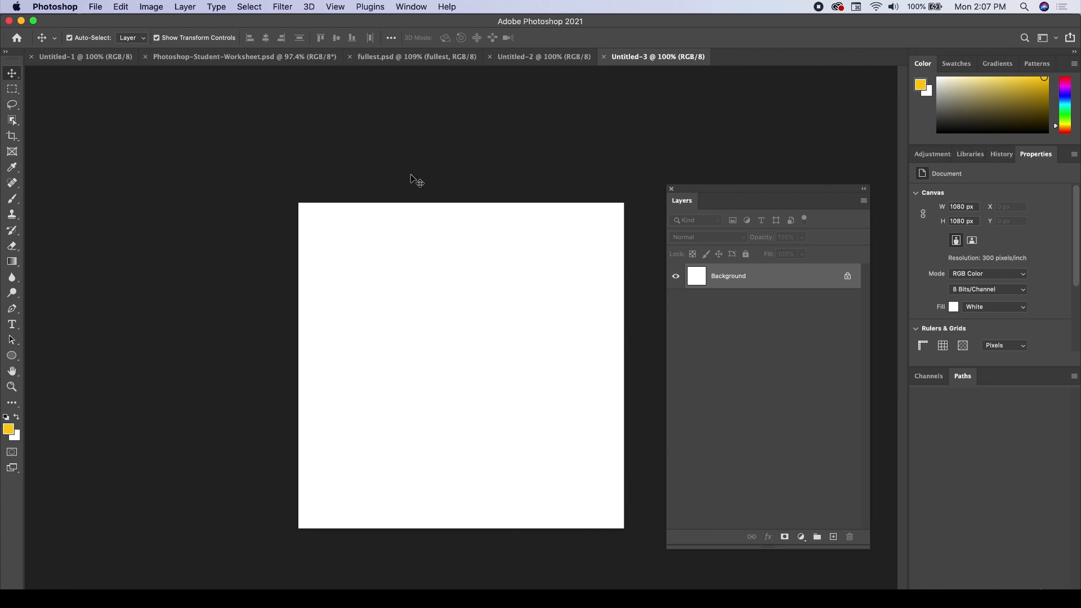
Examine the framed portrait and text layout in the finished fullest.psd design.
left_click(416, 57)
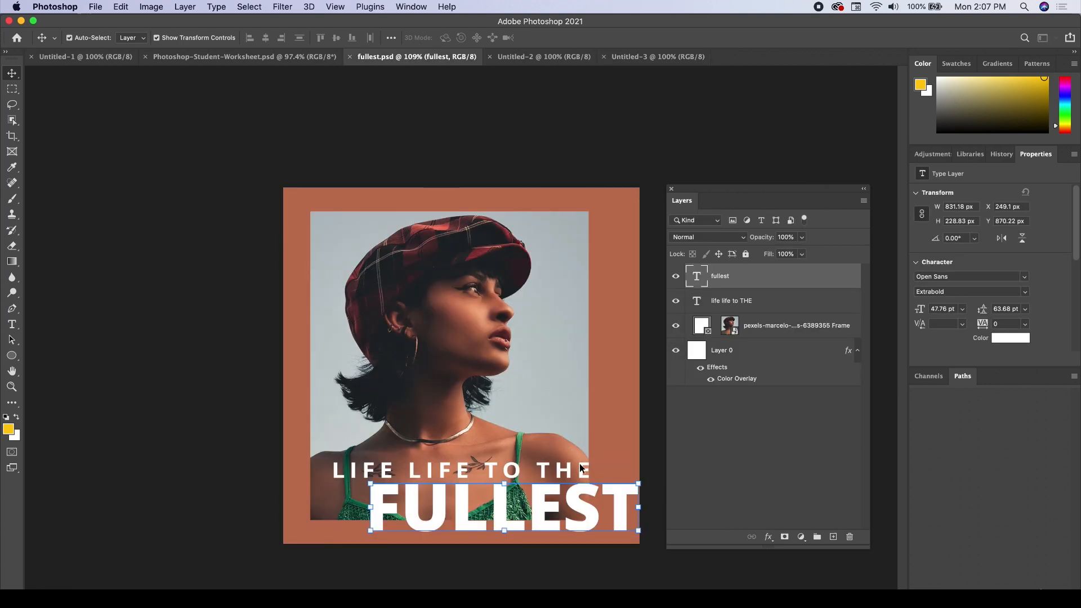
left_click(483, 312)
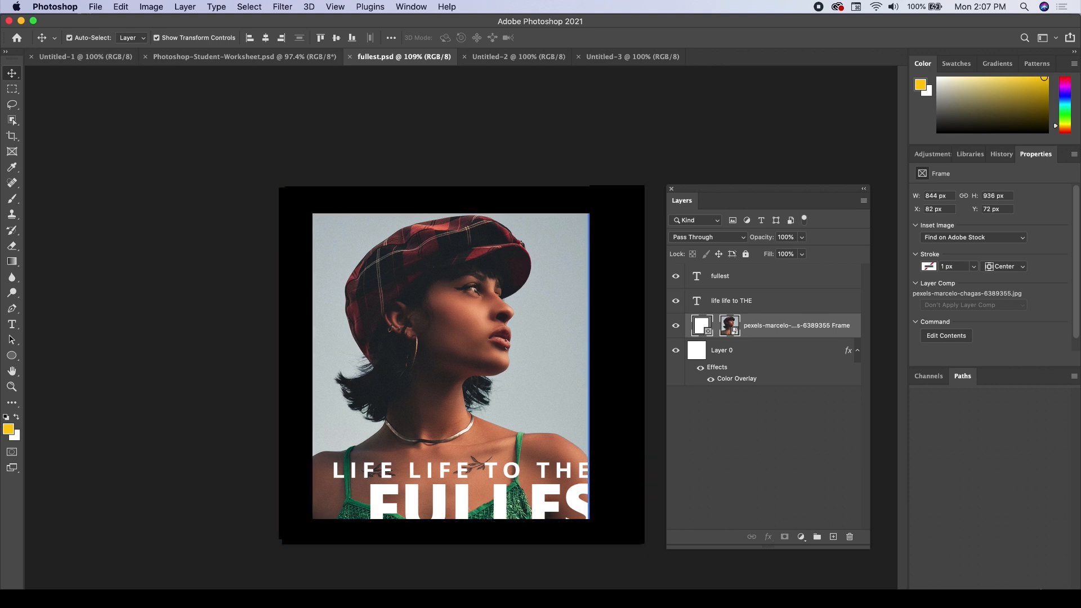
left_click(217, 287)
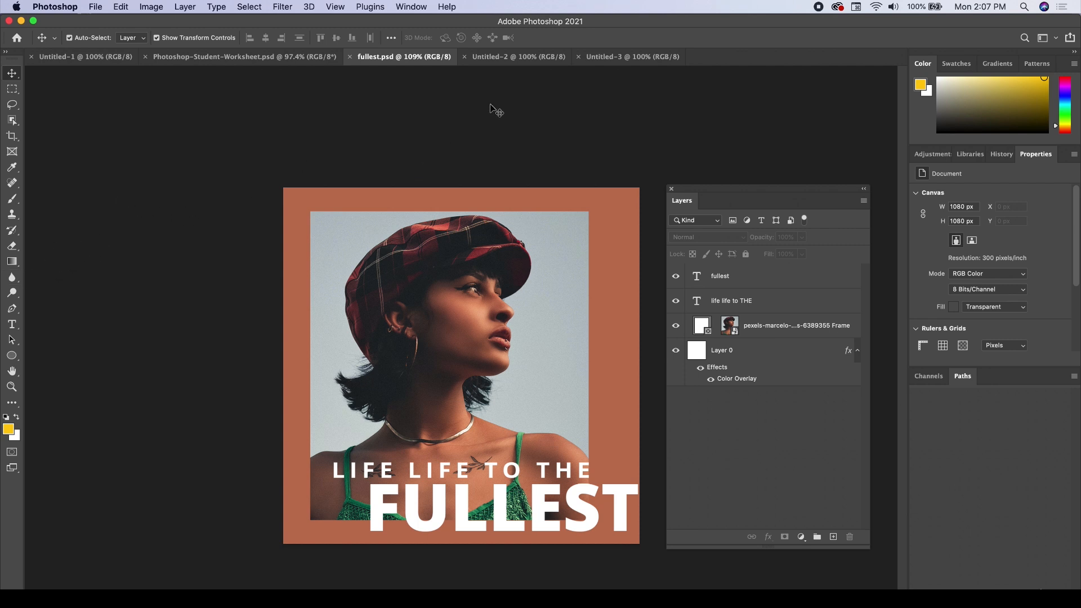
In Untitled-3, draw a rectangular frame of about 823 x 841 px and move it to about X 87, Y 103 px.
left_click(624, 57)
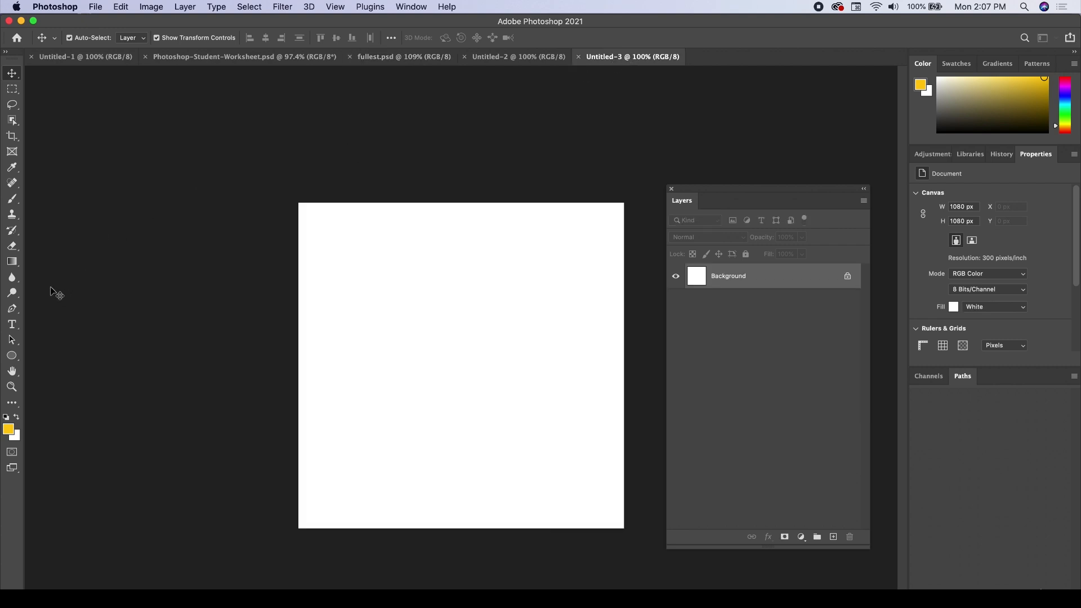
left_click(12, 152)
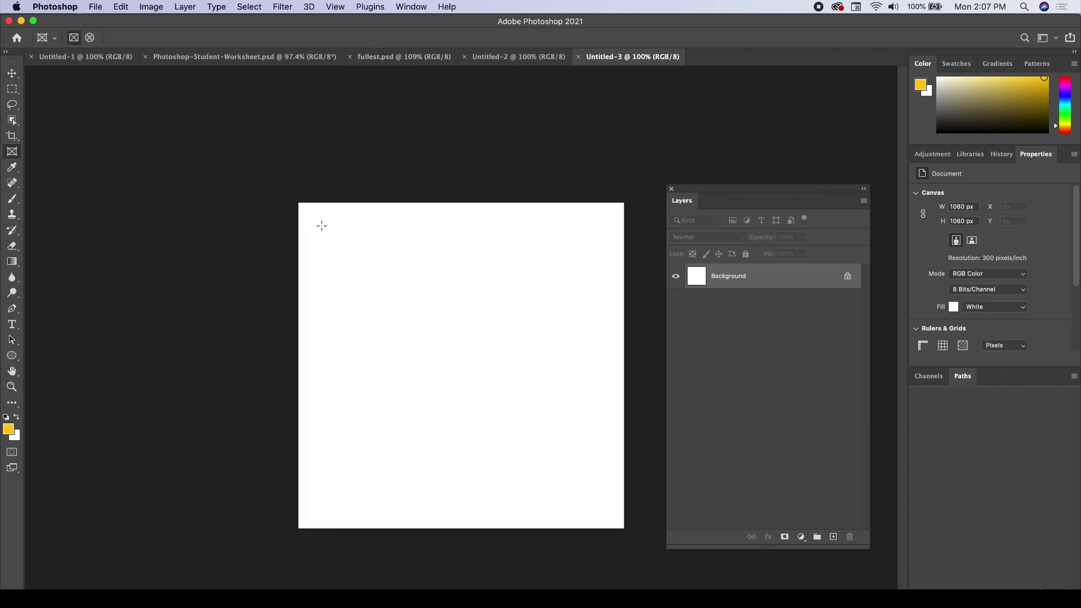
mouse_move(319, 224)
left_mouse_down()
mouse_move(444, 310)
mouse_move(525, 425)
mouse_move(530, 459)
mouse_move(576, 501)
mouse_move(568, 478)
left_mouse_up()
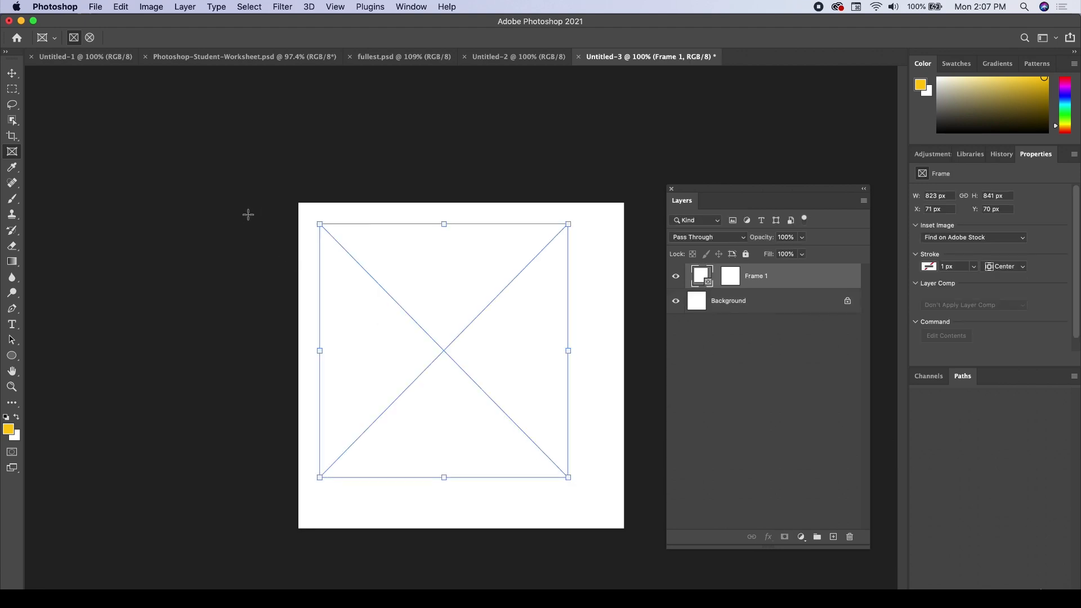
left_click(12, 73)
left_click_drag(429, 255, 433, 262)
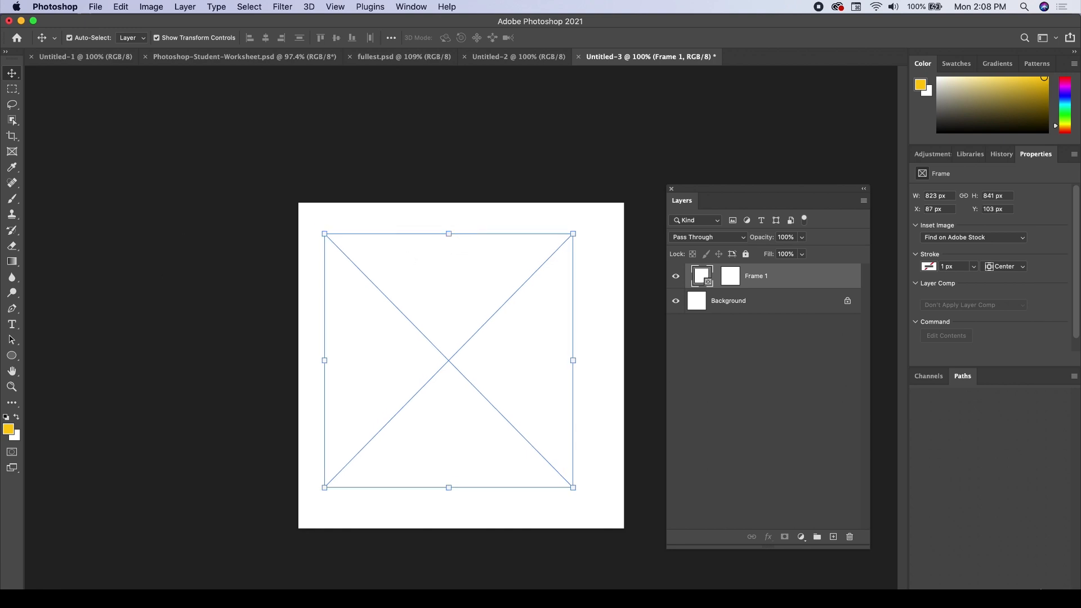
Place the downloaded Pexels portrait of the woman in the plaid cap into the frame and shift the photo upward.
left_click(1041, 590)
left_click_drag(620, 264, 397, 319)
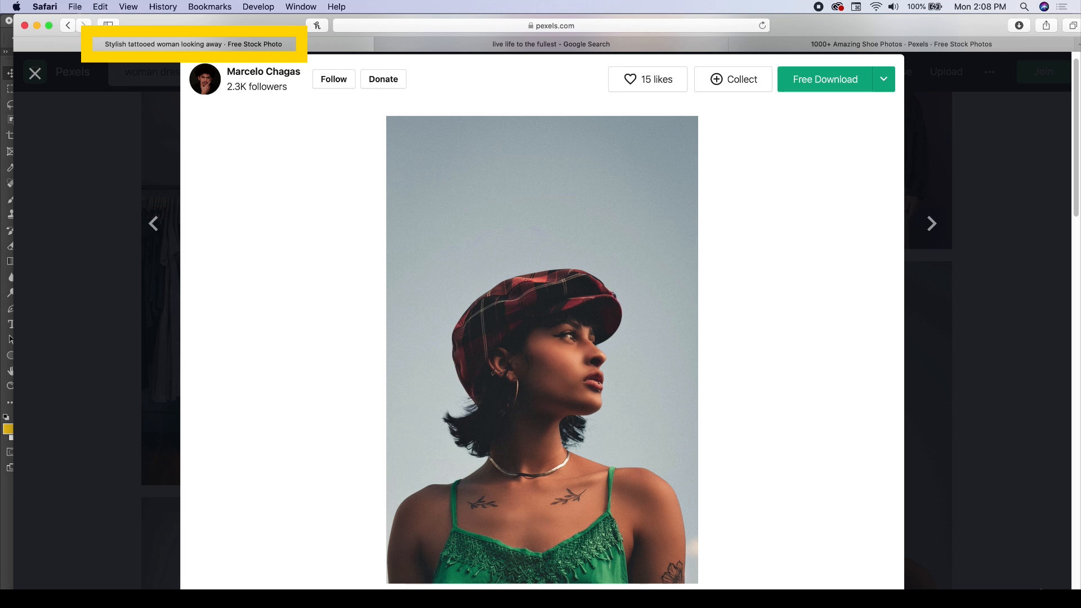
left_click(330, 595)
left_click(333, 317)
left_click(465, 308)
left_click_drag(465, 308, 466, 269)
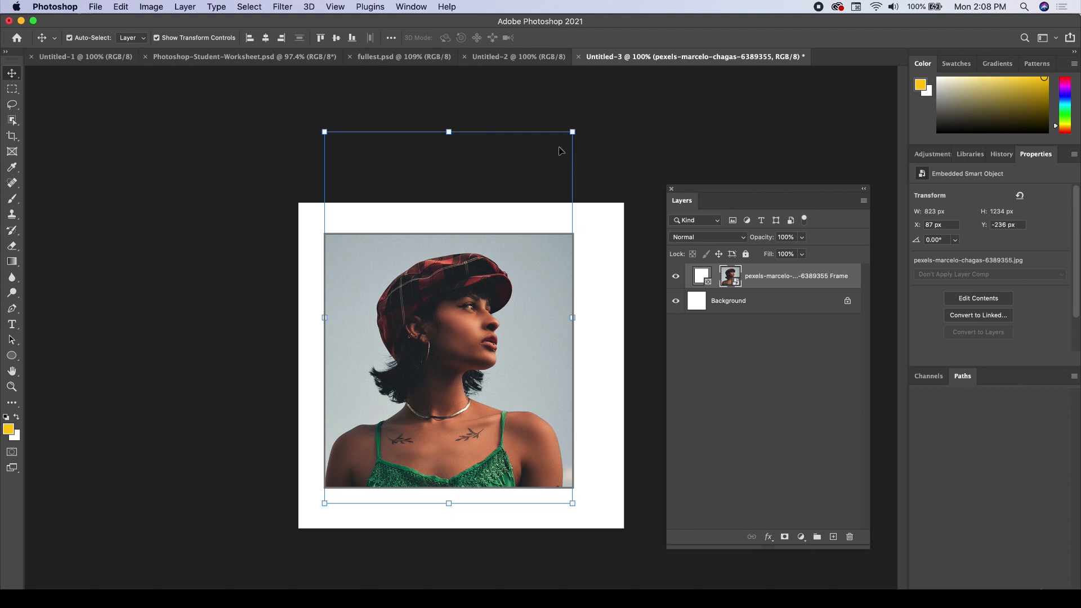
Enlarge the portrait inside the frame to about 971 x 1456 px and reposition it around the woman's head and shoulders.
left_click_drag(572, 131, 682, 48)
left_click_drag(544, 266, 505, 340)
left_click_drag(505, 332, 505, 328)
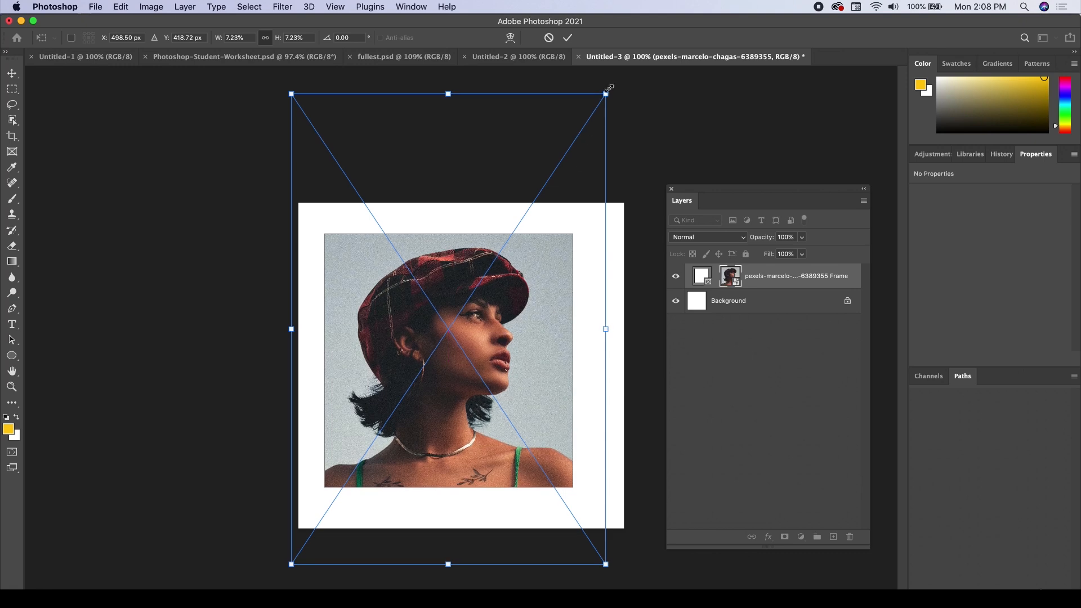
left_click_drag(606, 93, 583, 126)
left_click_drag(514, 314, 520, 291)
key("Return")
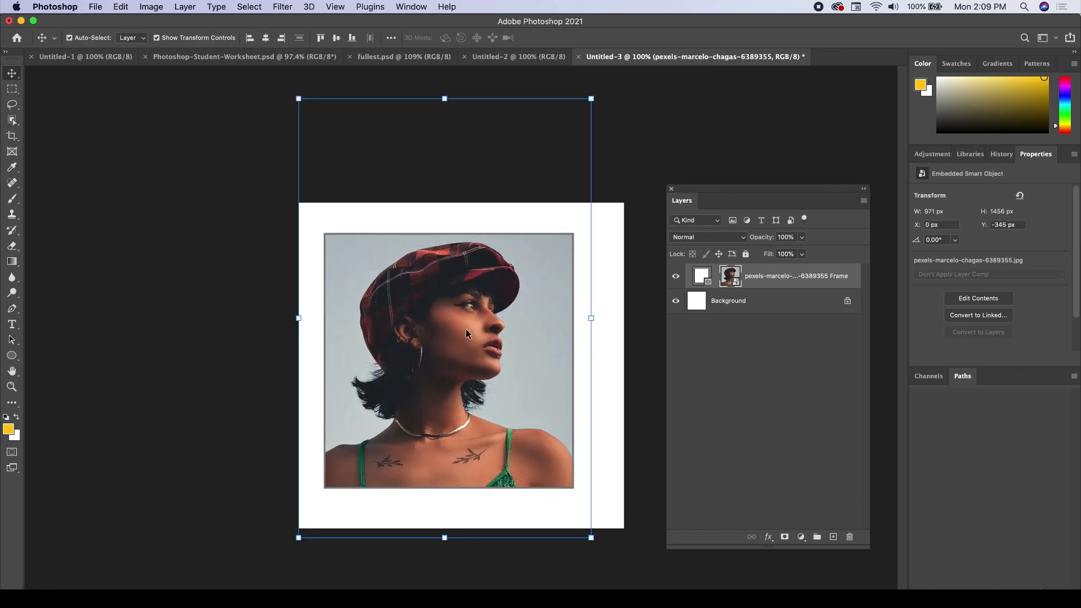
Reduce the portrait to 6.41% scale and adjust its position to show more of the green top in the frame.
left_click_drag(297, 540, 310, 518)
left_click_drag(523, 357, 518, 368)
key("Return")
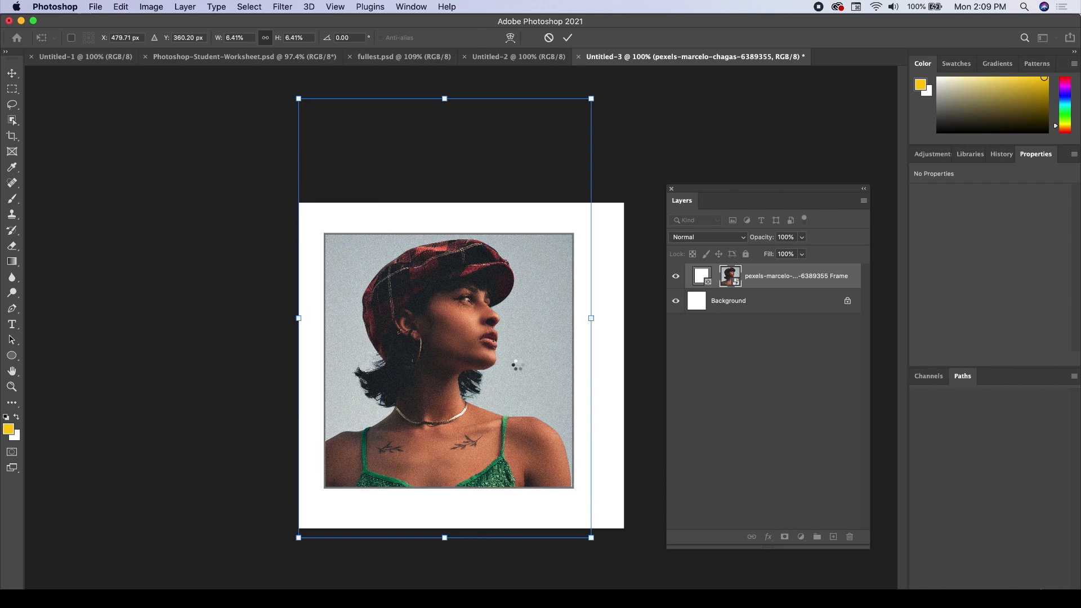
Draw a yellow rectangle of about 1128 x 1161 px directly above the Background layer, covering the whole canvas behind the framed portrait.
left_click(235, 332)
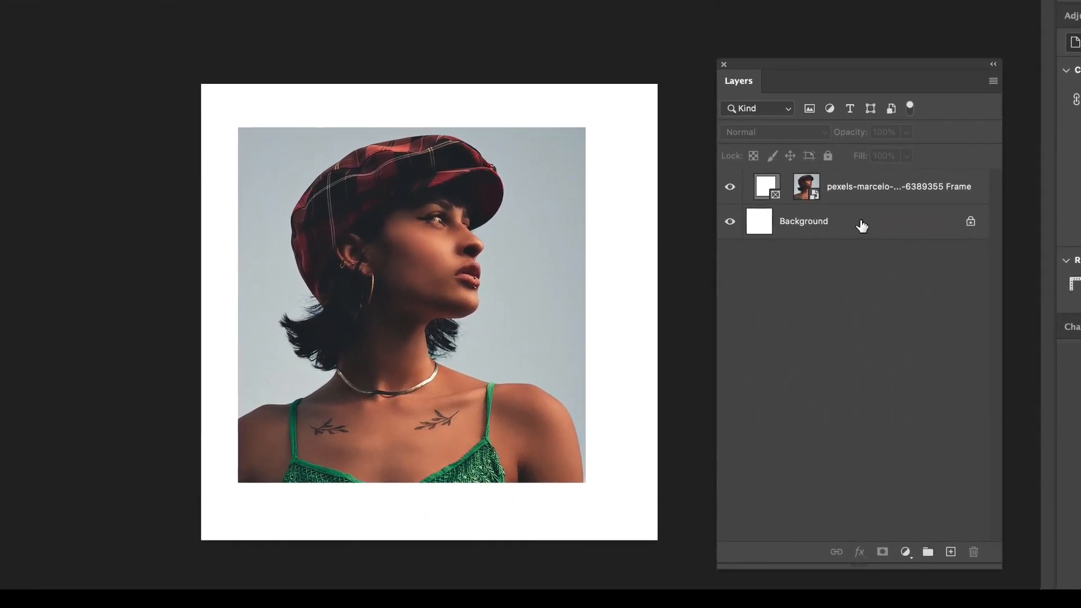
left_click(863, 226)
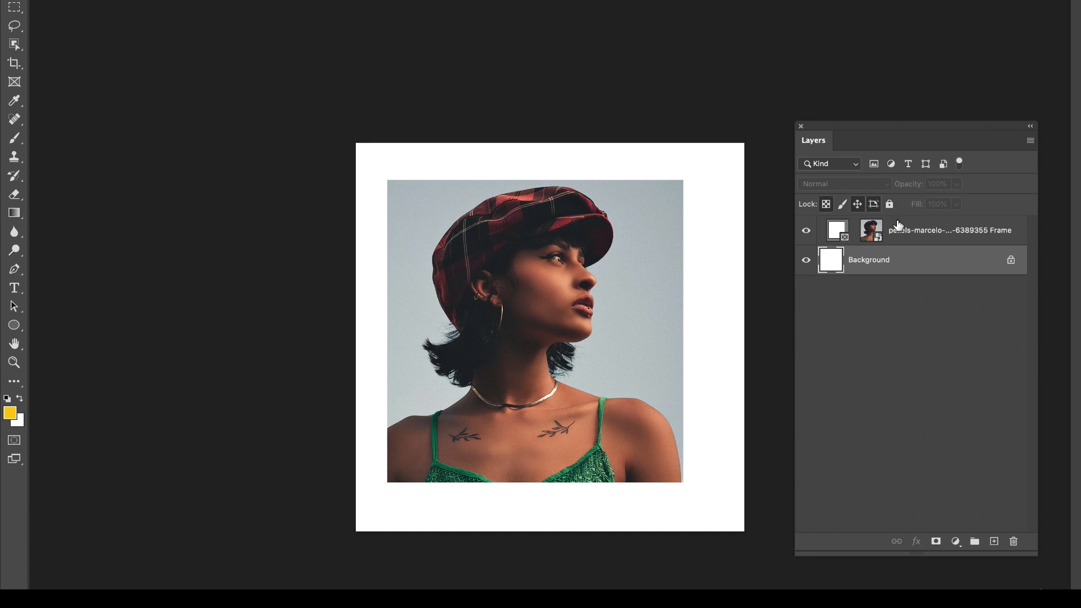
right_click(14, 325)
left_click(58, 325)
left_click_drag(348, 136, 755, 552)
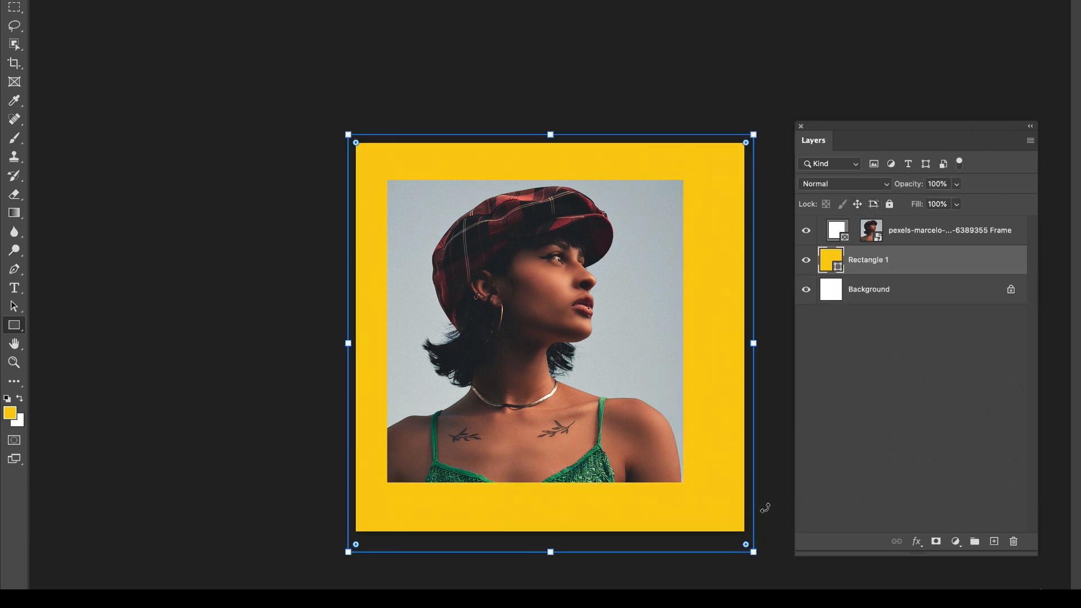
left_click(889, 290)
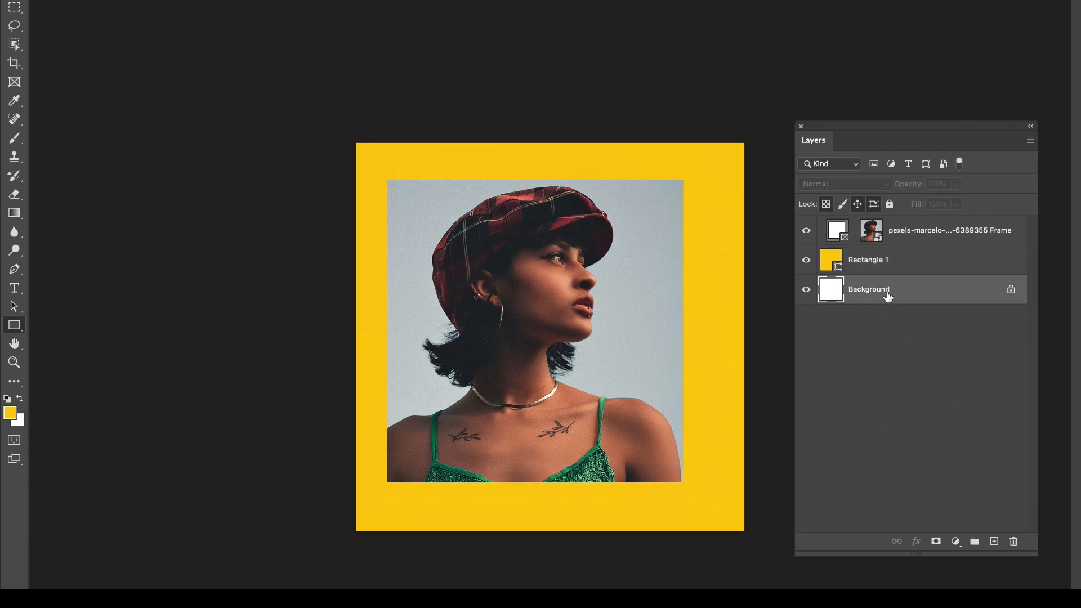
left_click(807, 290)
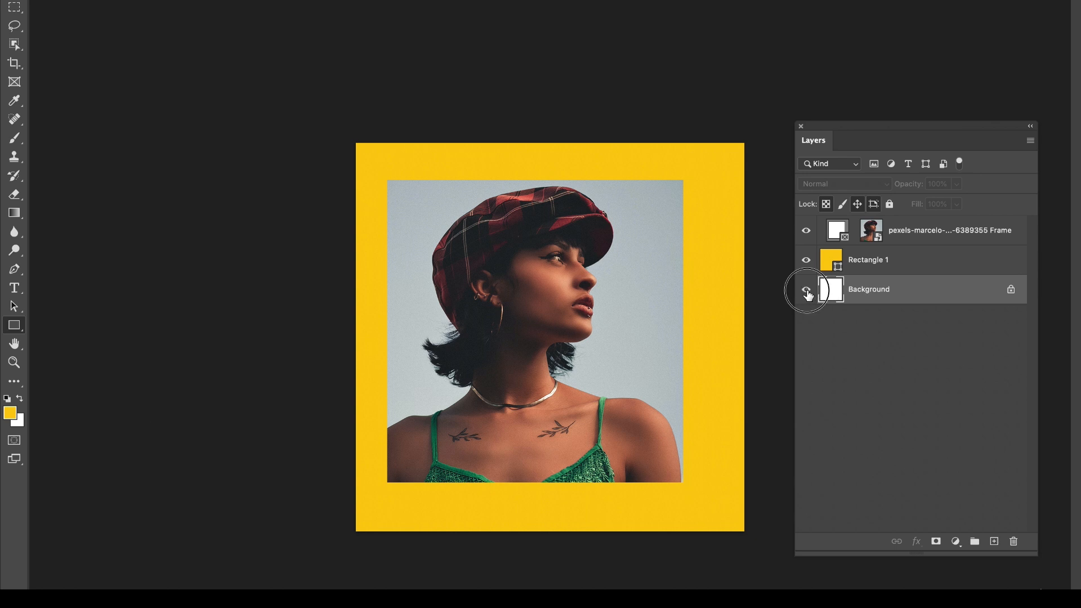
left_click(879, 267)
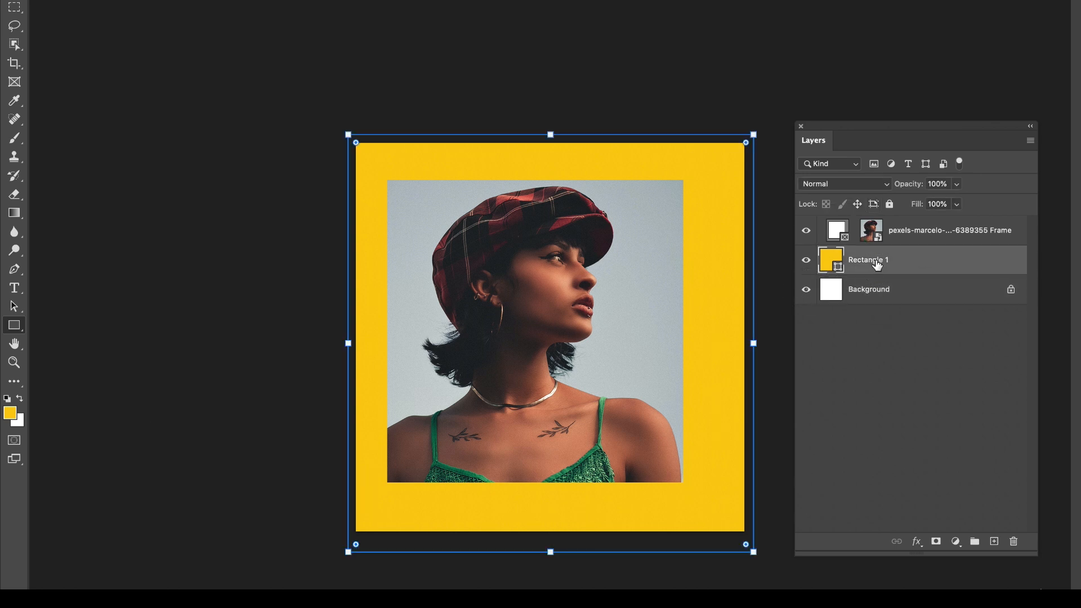
left_click_drag(14, 325, 51, 335)
left_click_drag(15, 325, 62, 329)
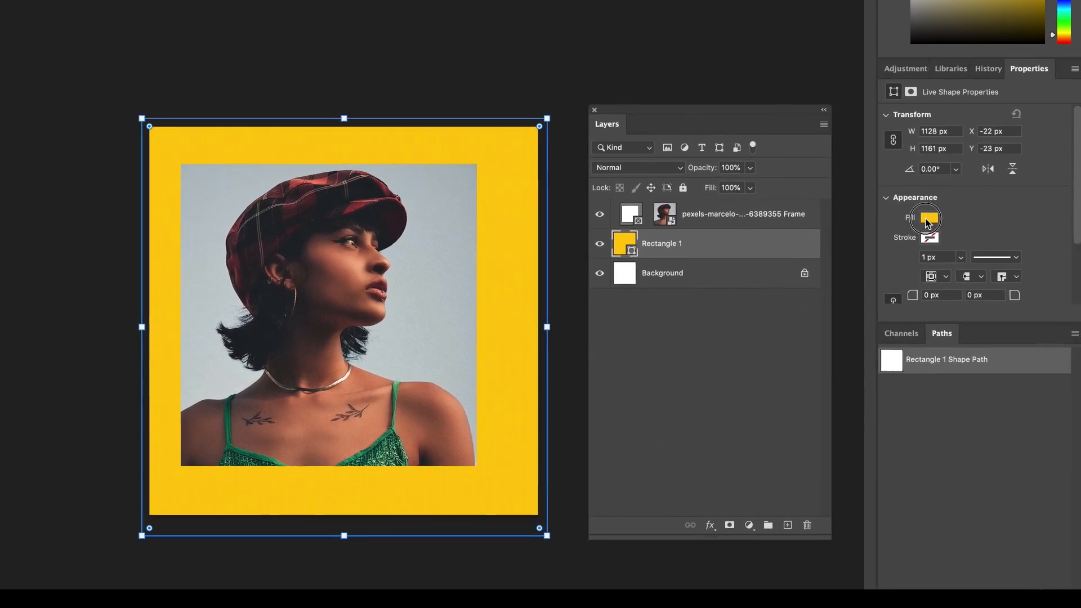
Fill the background rectangle with the grey-blue b5bec3 sampled from the portrait's backdrop.
left_click(927, 220)
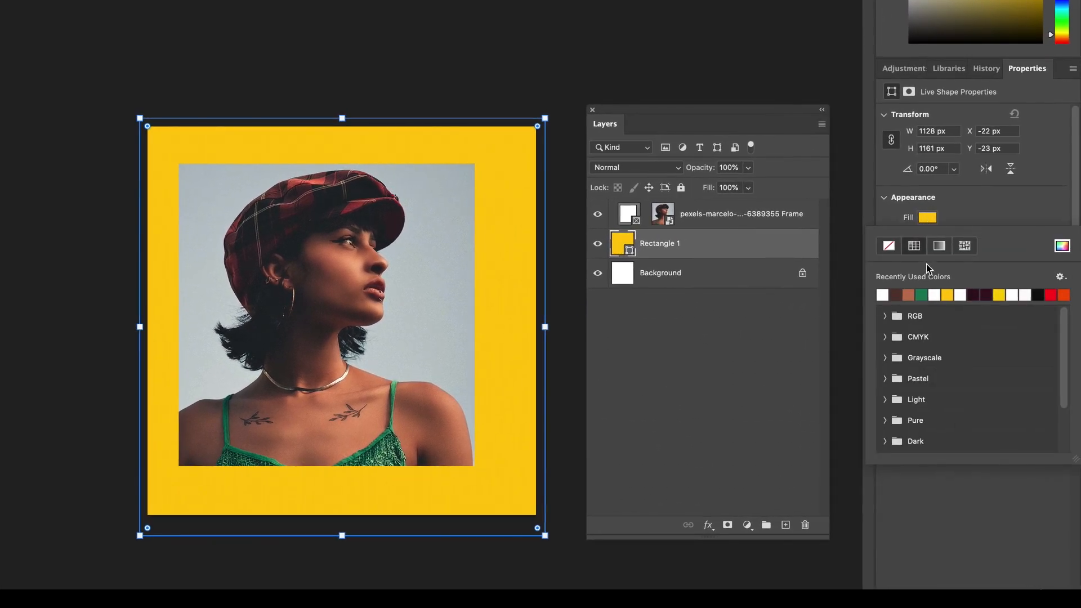
left_click(1061, 248)
left_click_drag(707, 1, 683, 150)
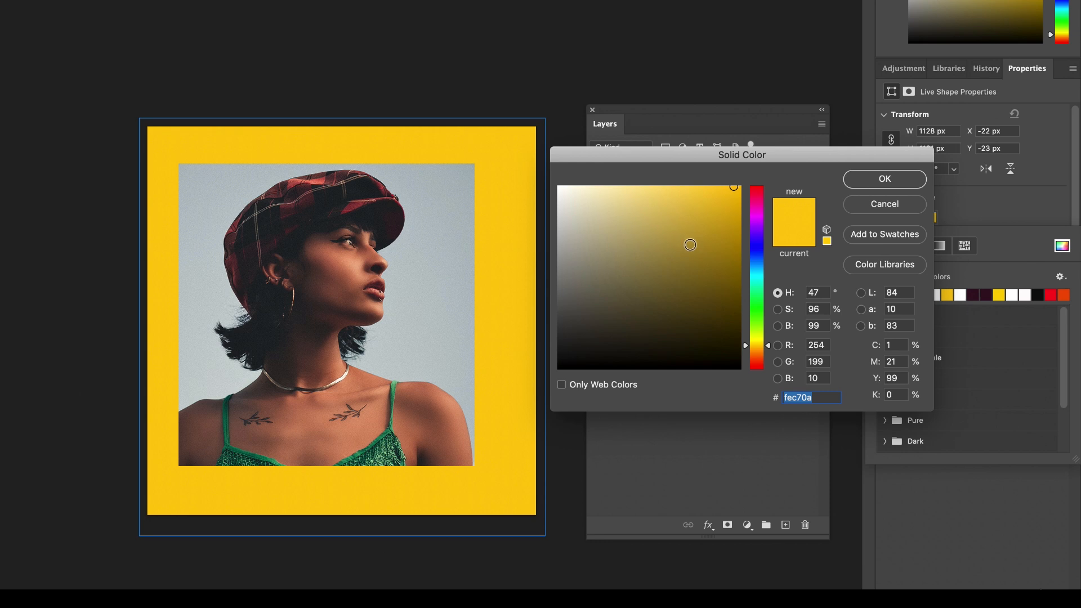
left_click(691, 245)
left_click(757, 296)
left_click(705, 231)
left_click(705, 219)
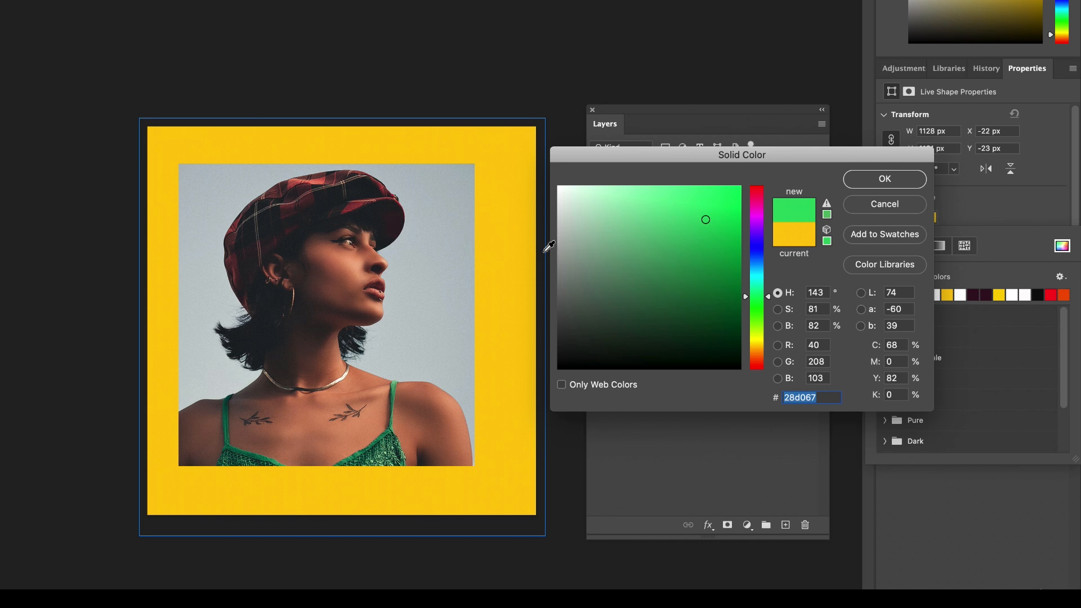
left_click(436, 247)
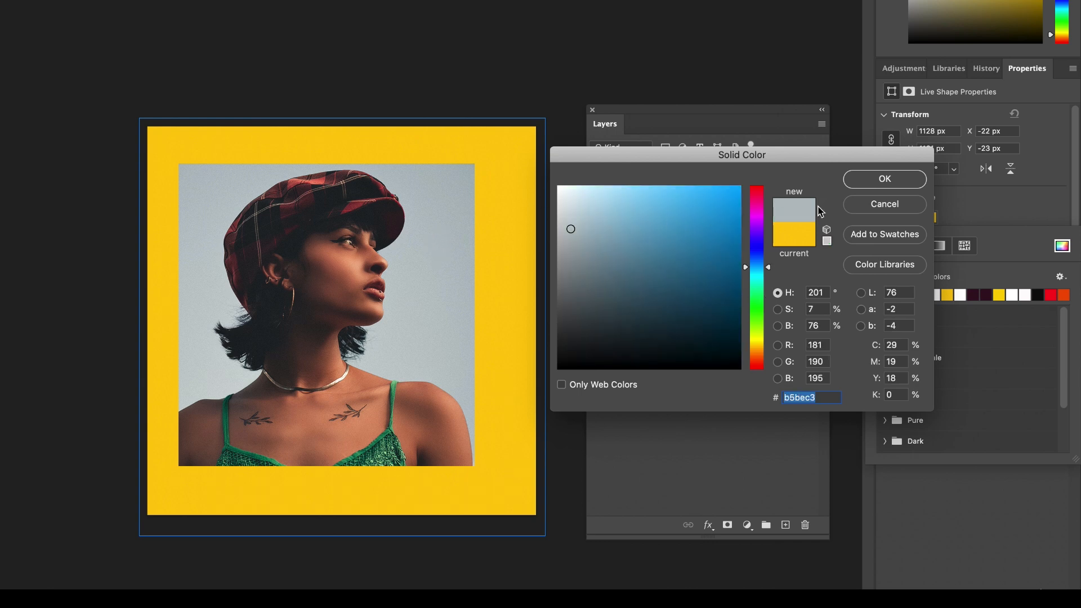
left_click(879, 180)
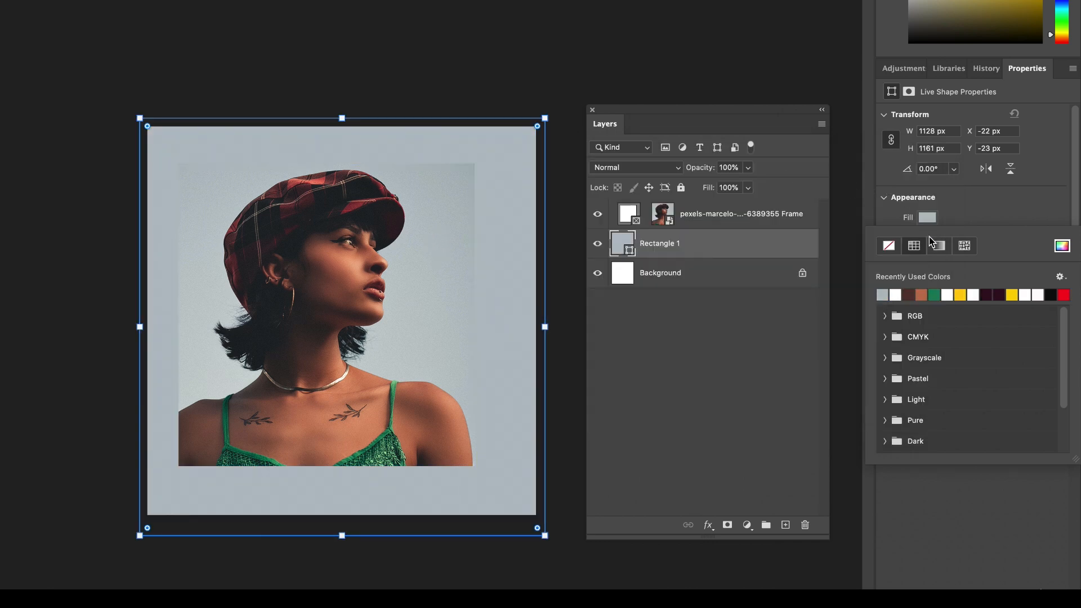
Change the background rectangle's fill to the dark green 1d6e55 sampled from the strap of the woman's top.
left_click(1062, 245)
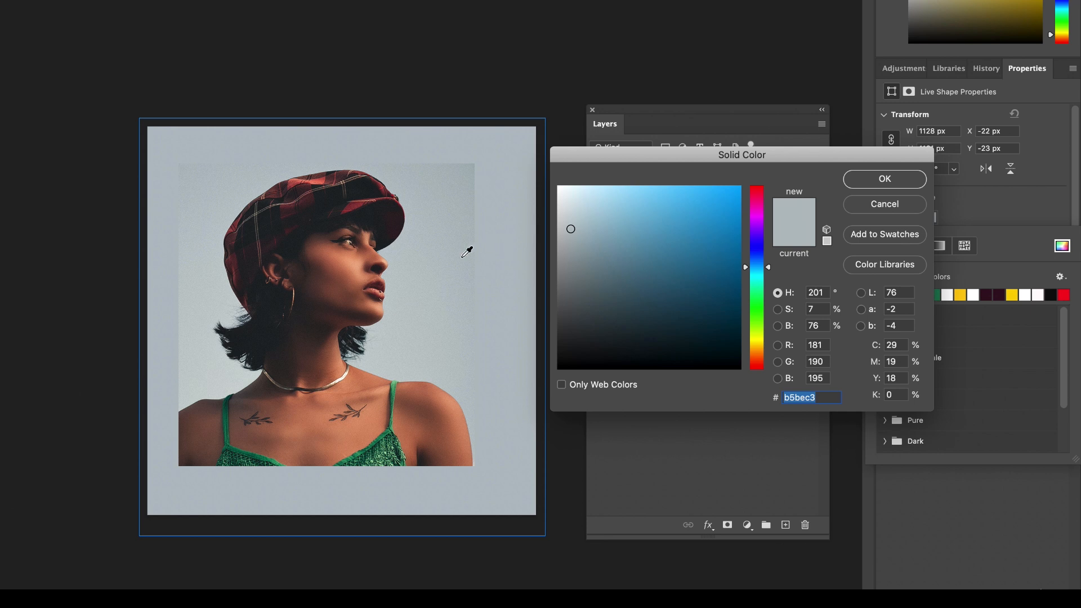
left_click(413, 406)
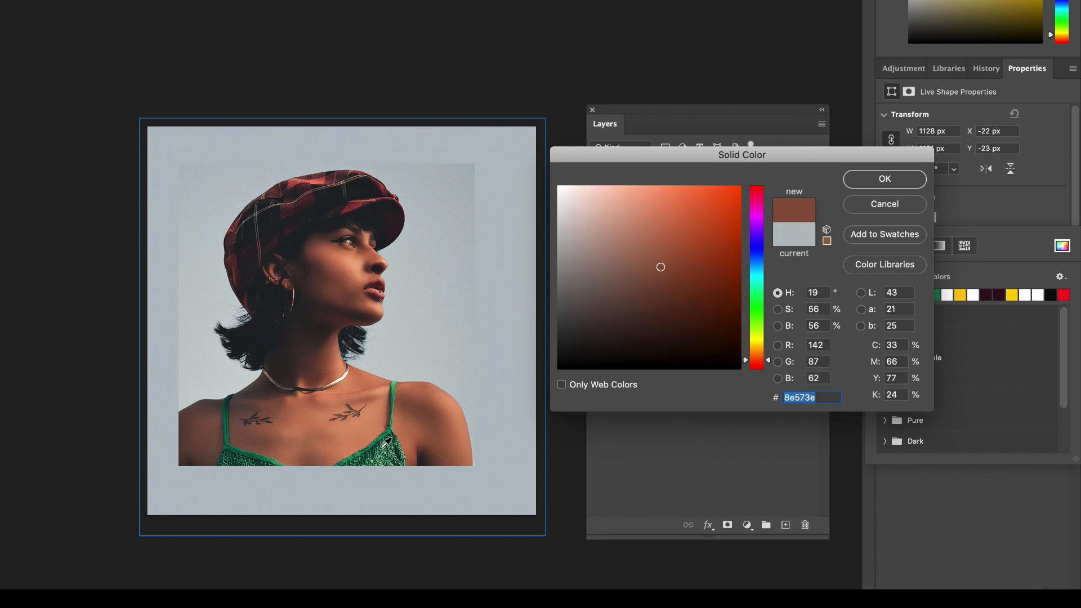
left_click(393, 392)
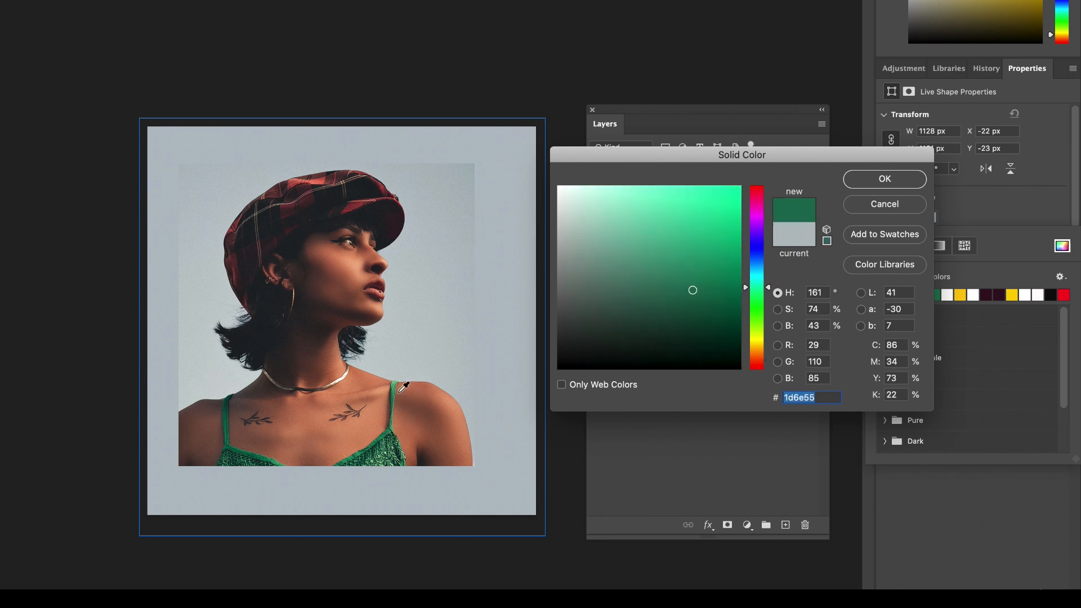
left_click(885, 178)
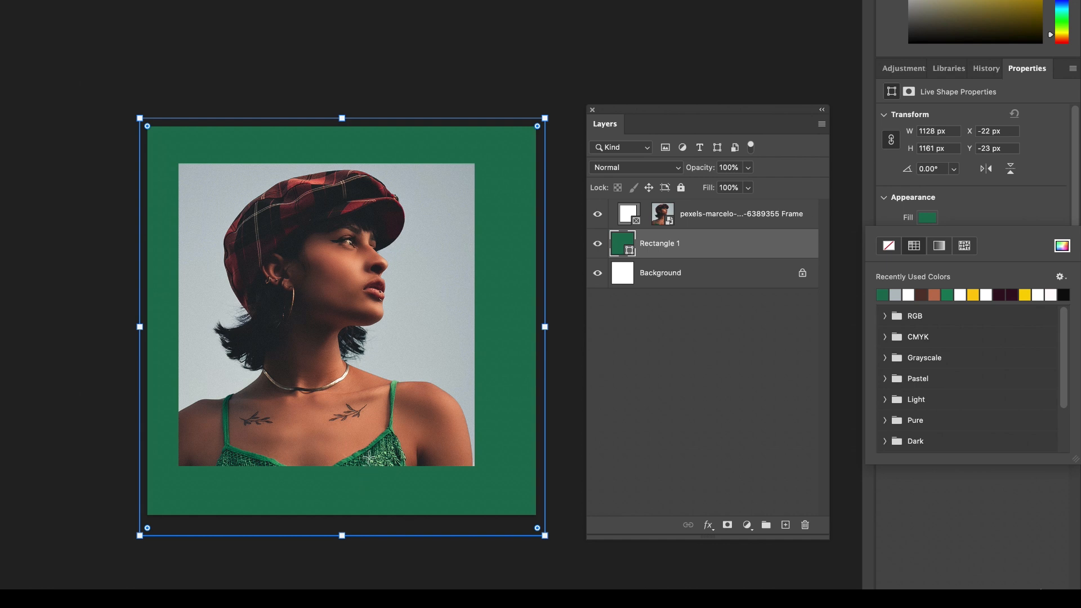
Recolour the background rectangle with a reddish-brown skin tone sampled from the woman's cheek.
left_click(924, 217)
left_click(925, 218)
left_click(1062, 246)
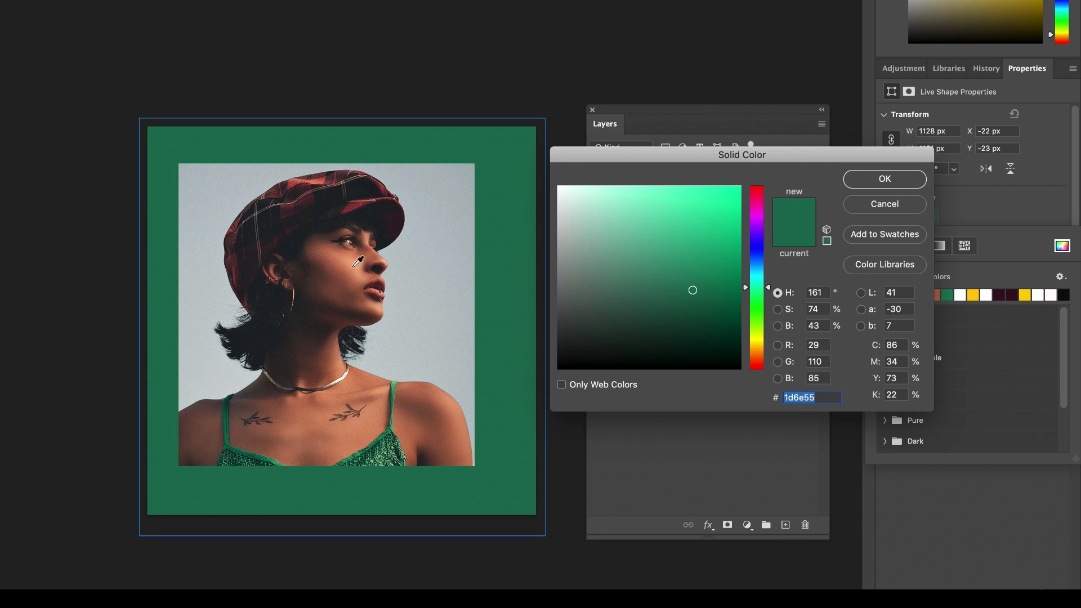
left_click(337, 292)
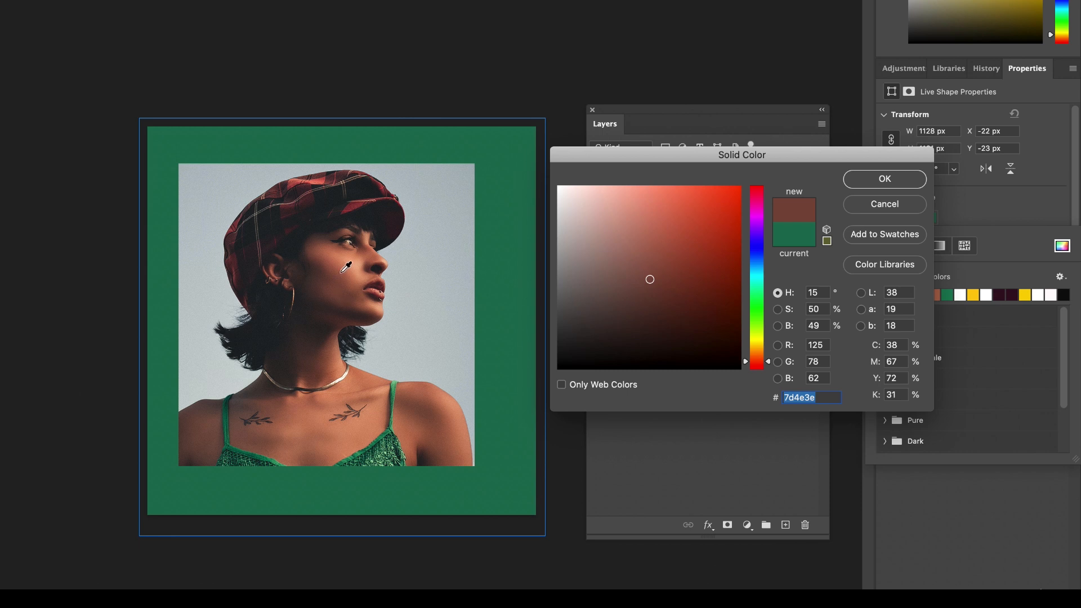
left_click(342, 272)
left_click(884, 179)
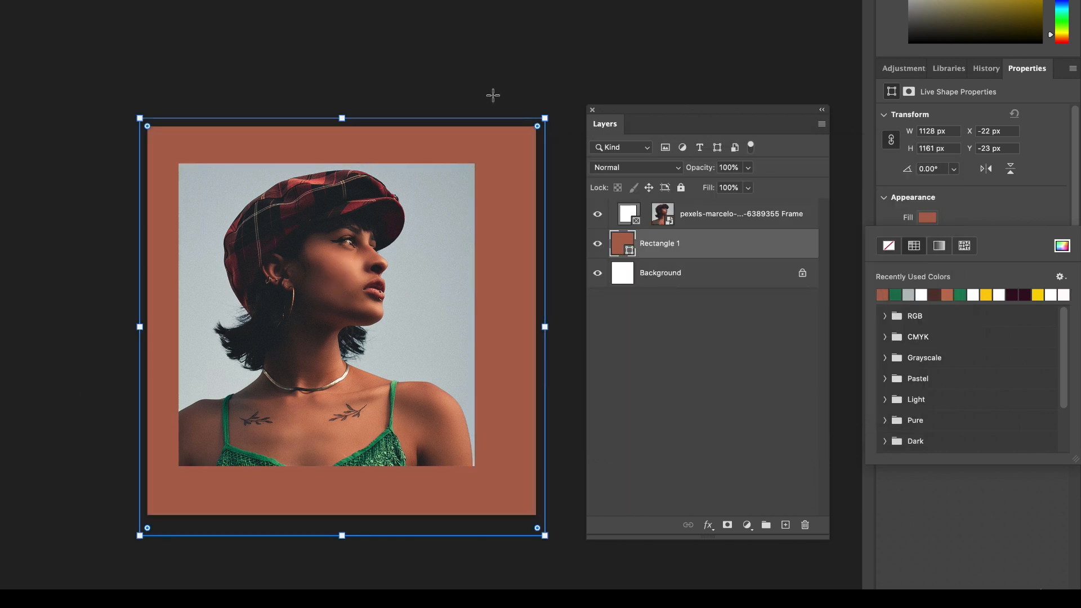
Add a second reddish-brown rectangle of 1128 x 1161 px at X 886, Y -218 px, and reselect the Rectangle 1 layer.
left_click_drag(467, 48, 503, 291)
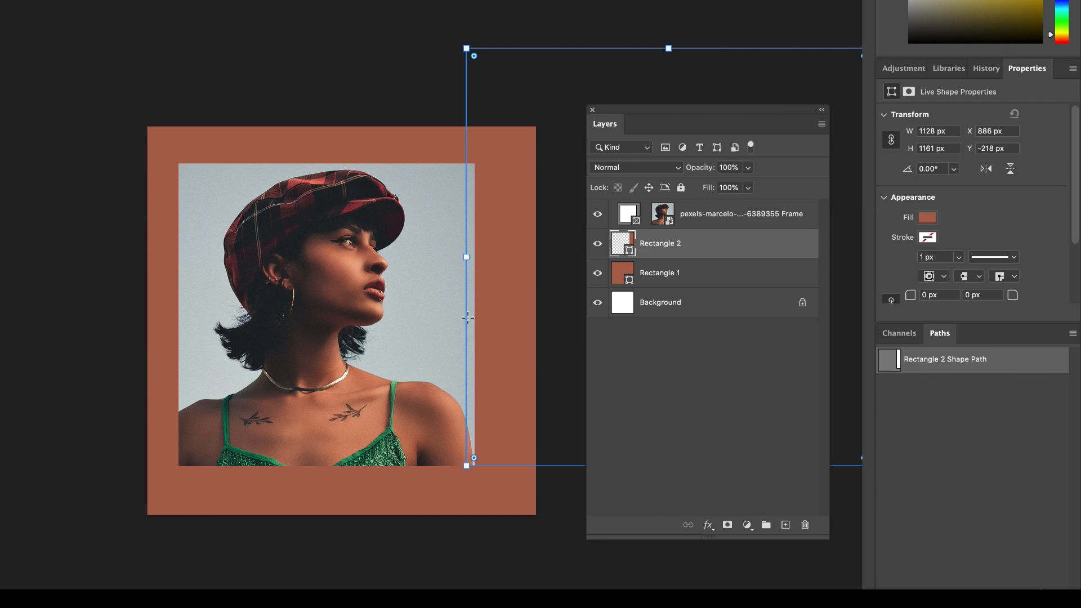
left_click(629, 272)
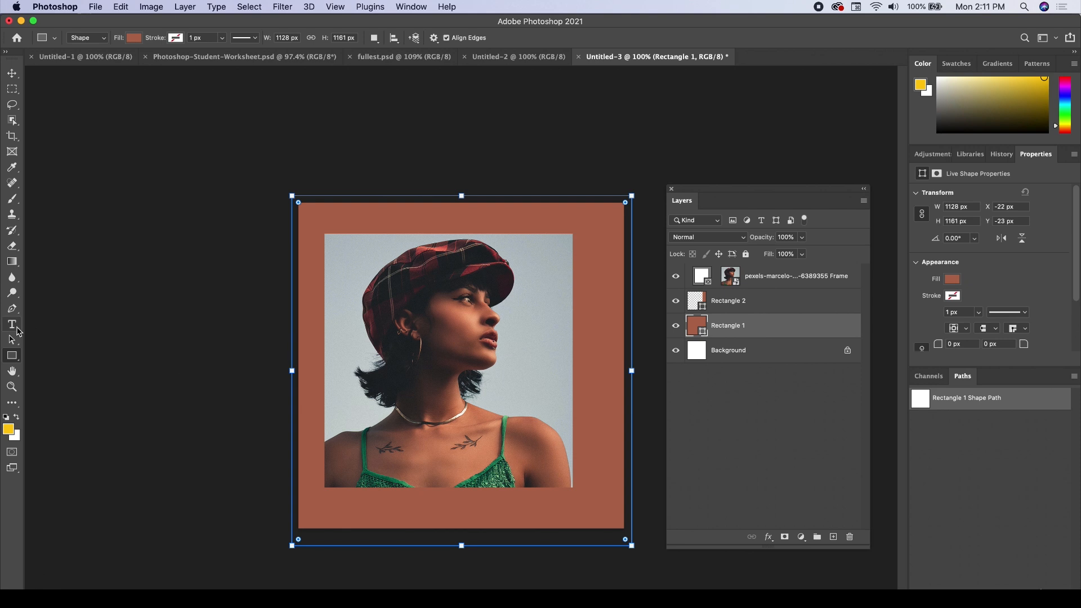
Add the white text "live life to the" in Open Sans Extrabold, 6 pt, on the brown border below the portrait.
left_click(17, 329)
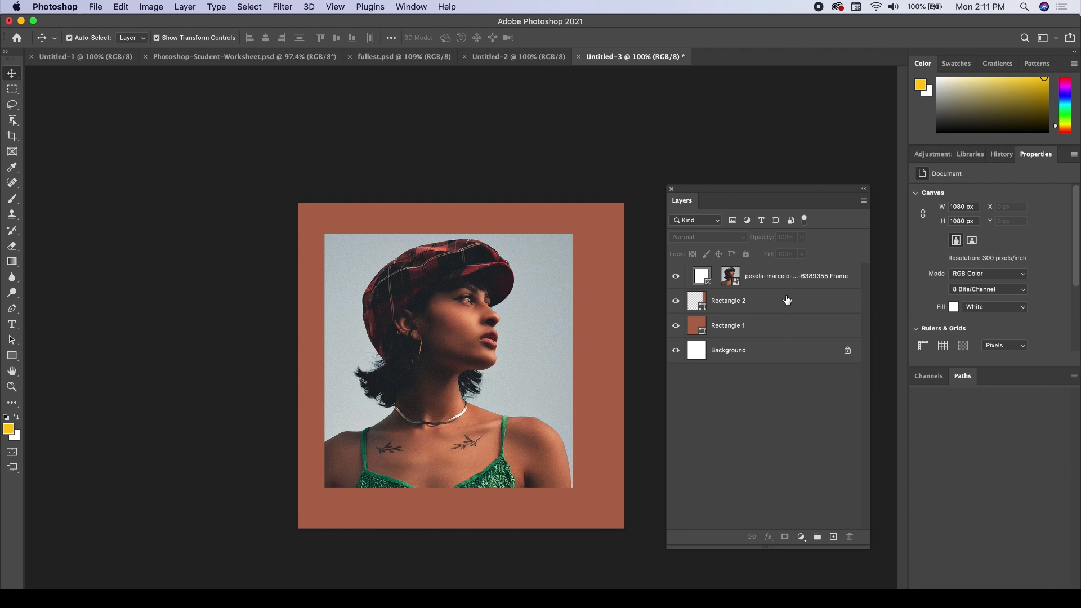
left_click(12, 325)
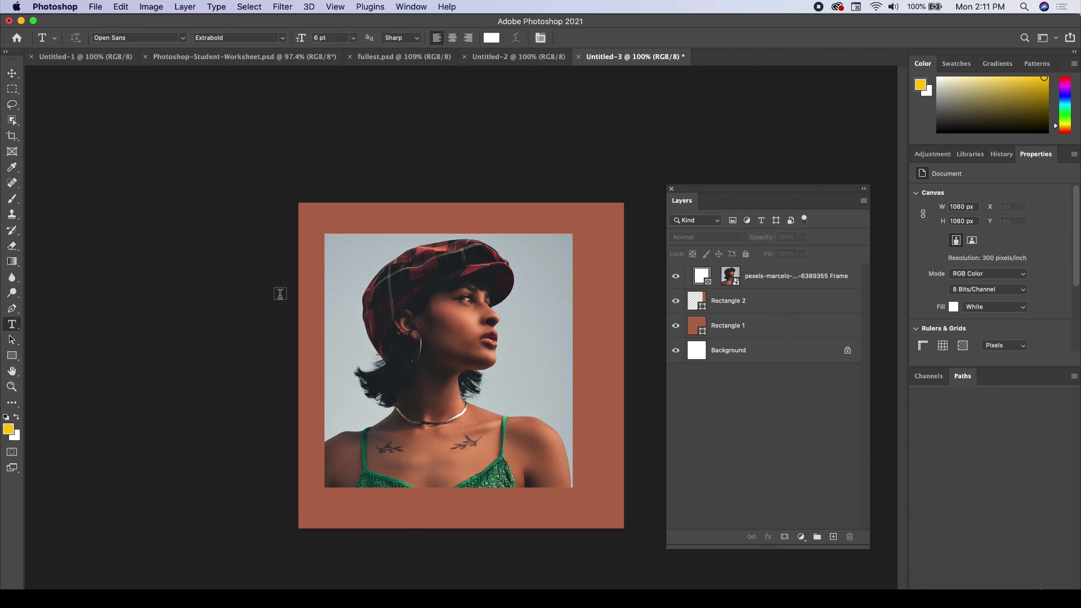
left_click(383, 507)
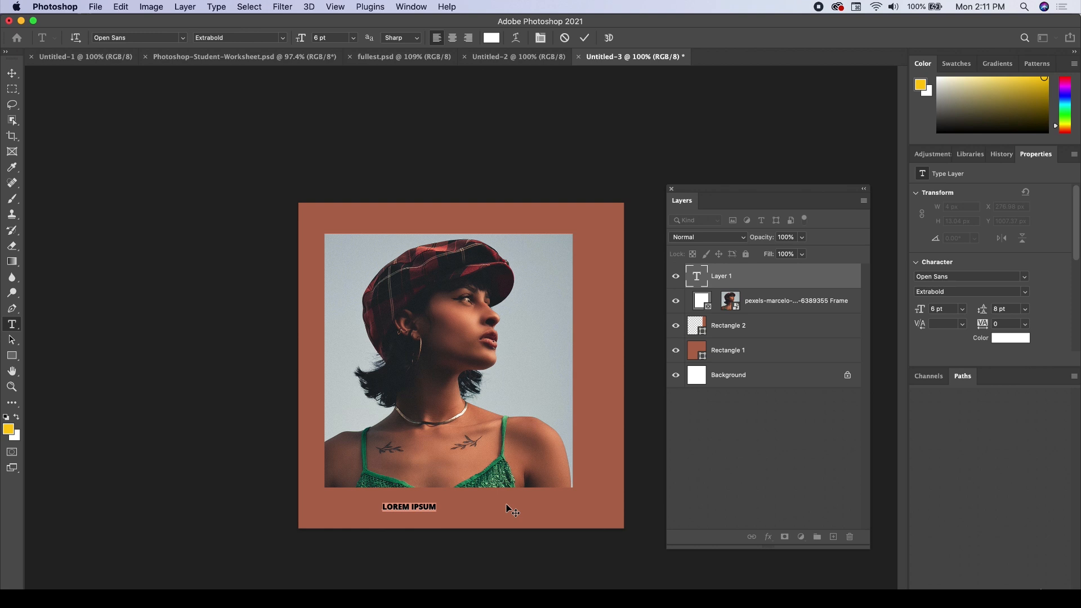
type("Jive life to the")
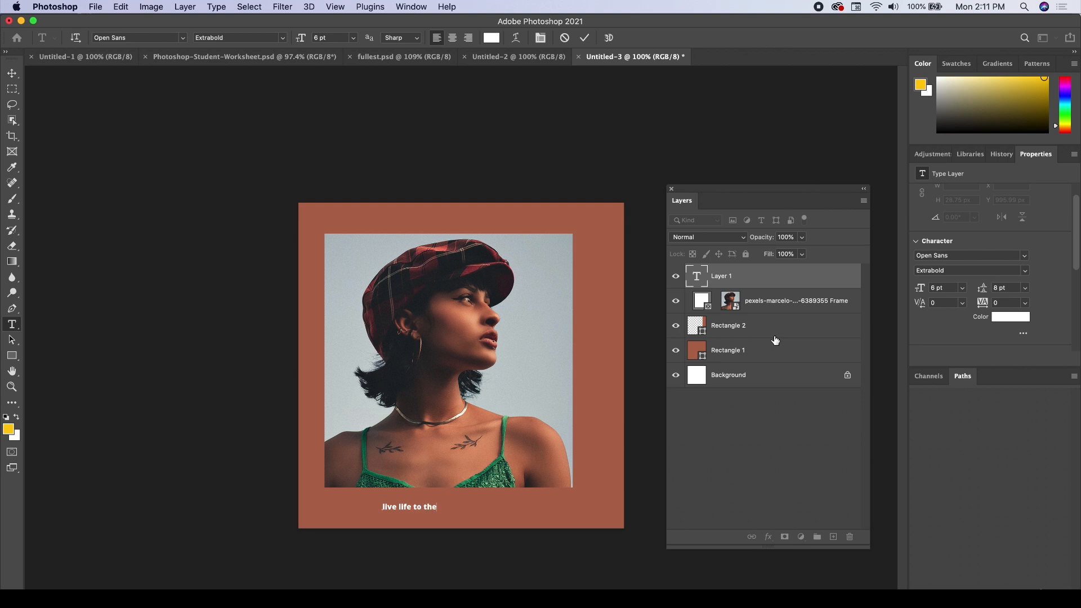
Enlarge the "live life to the" text to 18.8 pt and place it across the woman's chest.
left_click(12, 73)
left_click_drag(436, 504, 509, 456)
key("Return")
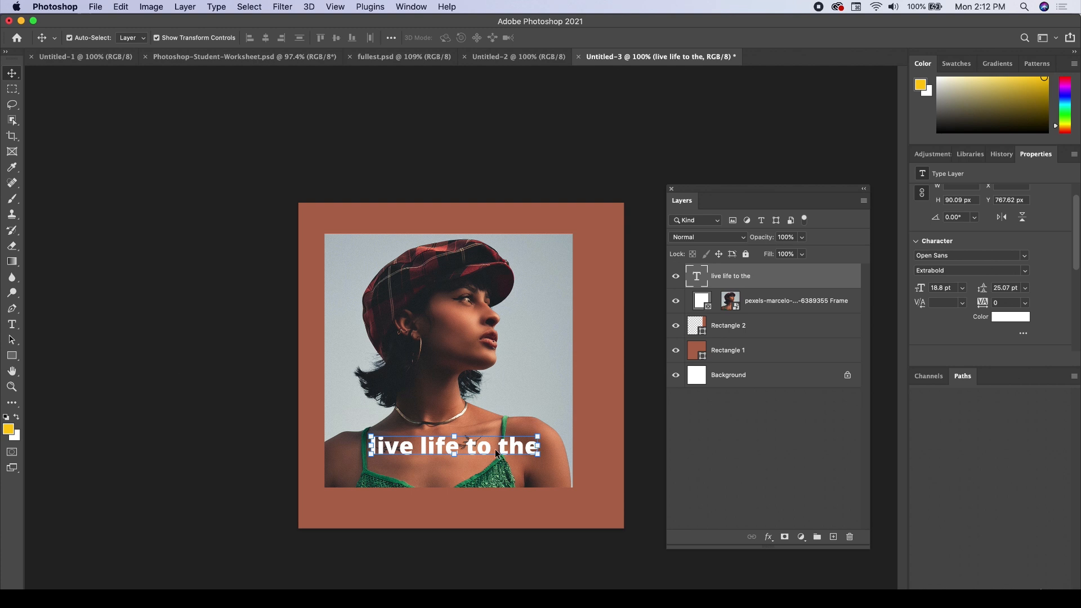
Duplicate the "live life to the" line directly beneath itself and change the copy's wording to "fullest".
left_click_drag(485, 447, 488, 475)
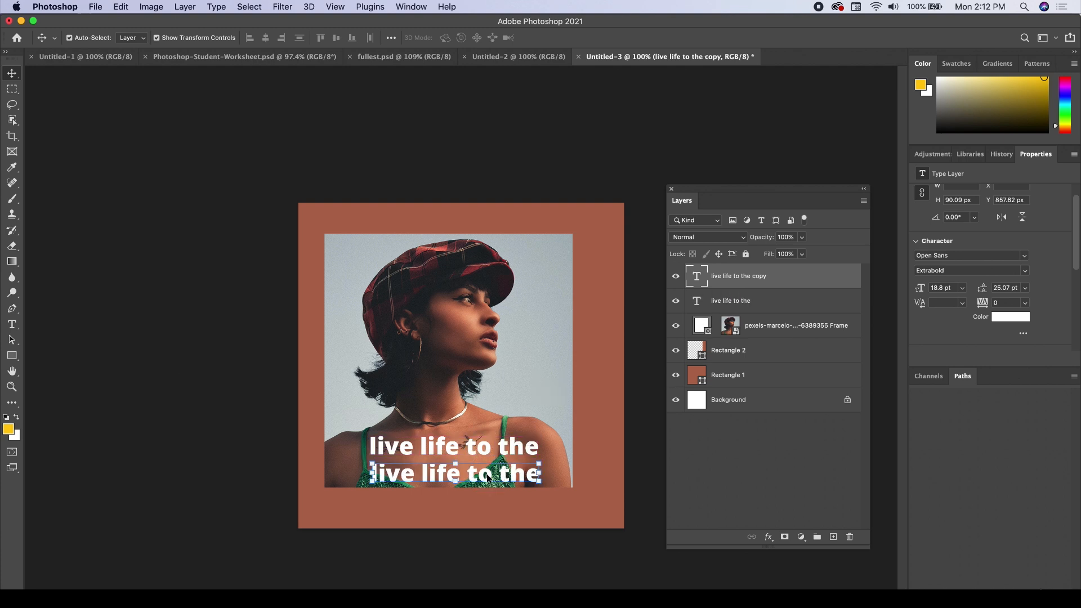
double_click(697, 278)
left_click(696, 278)
double_click(704, 274)
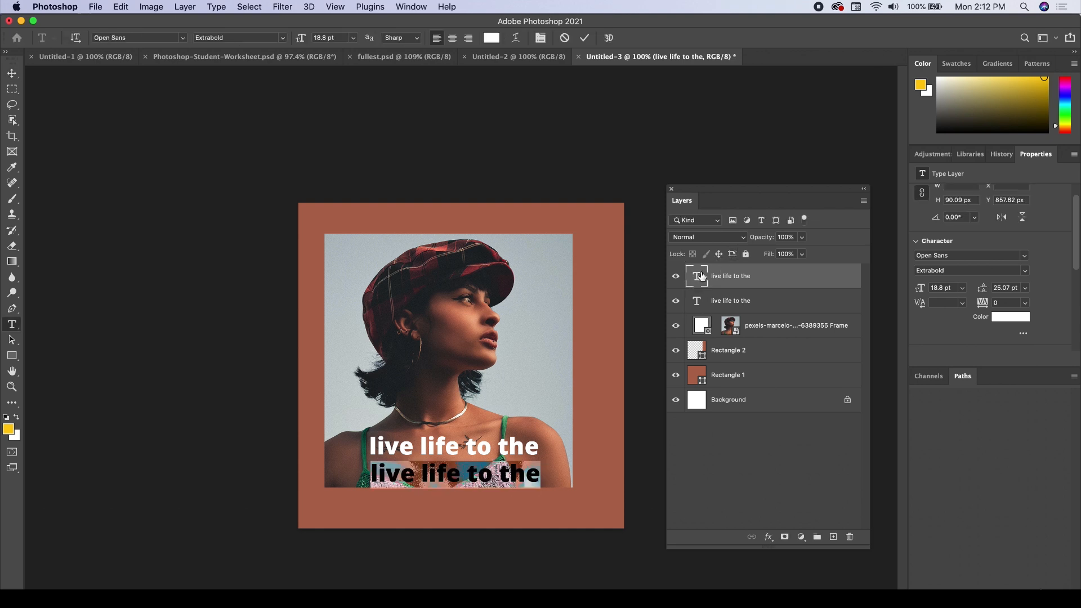
type("fullest")
left_click(610, 403)
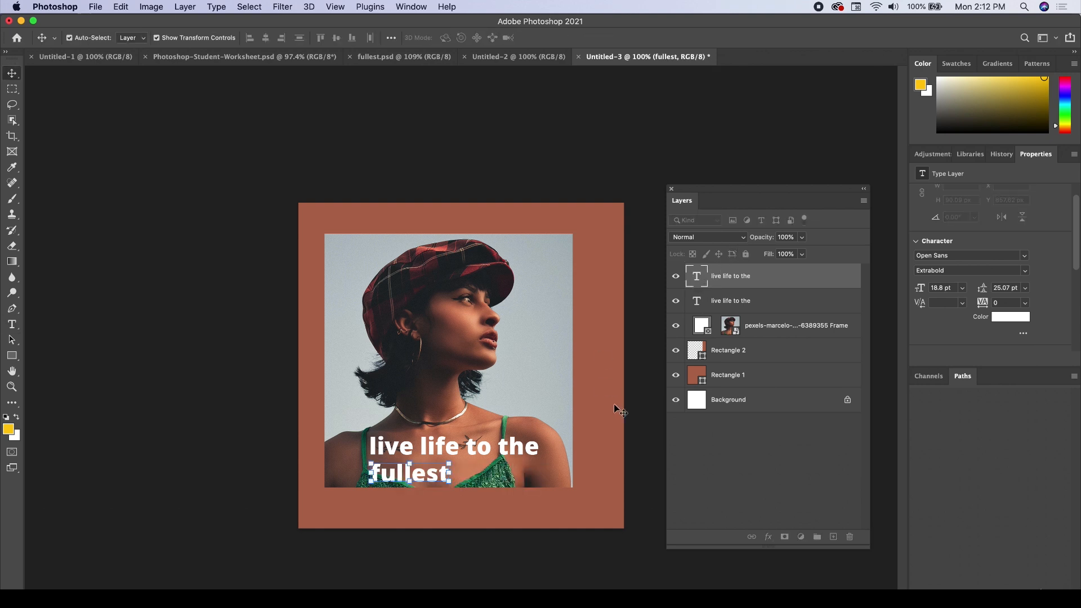
Enlarge "fullest" to about 40 pt and position it at about X 406, Y 835 px, overlapping the portrait's lower-right corner.
left_click_drag(456, 460, 539, 430)
left_click_drag(527, 471, 571, 498)
key("Return")
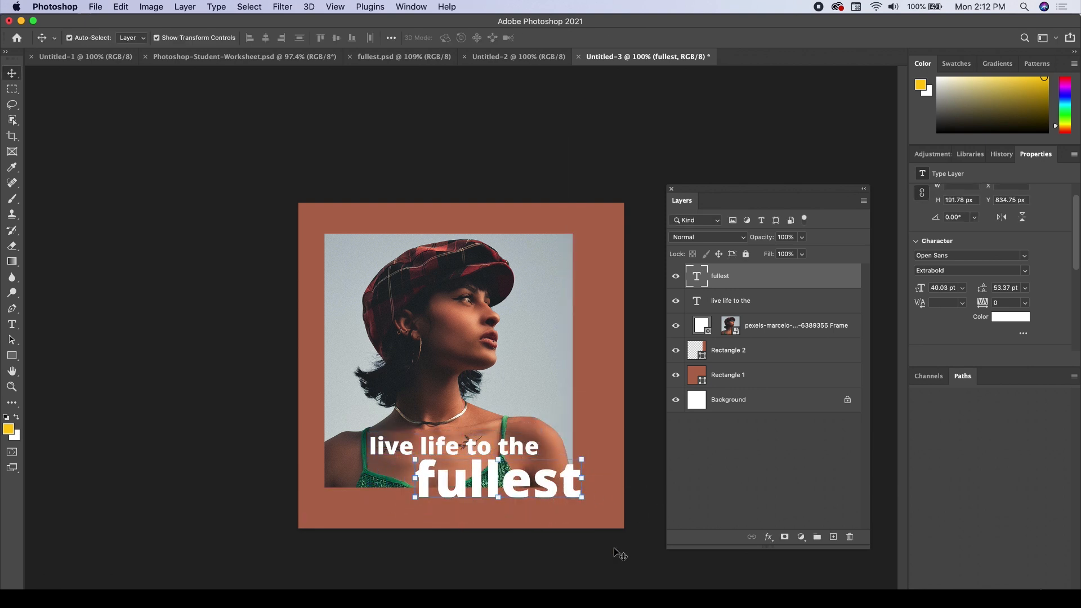
left_click(632, 529)
scroll(386, 337, "up", 2)
scroll(386, 337, "up", 1)
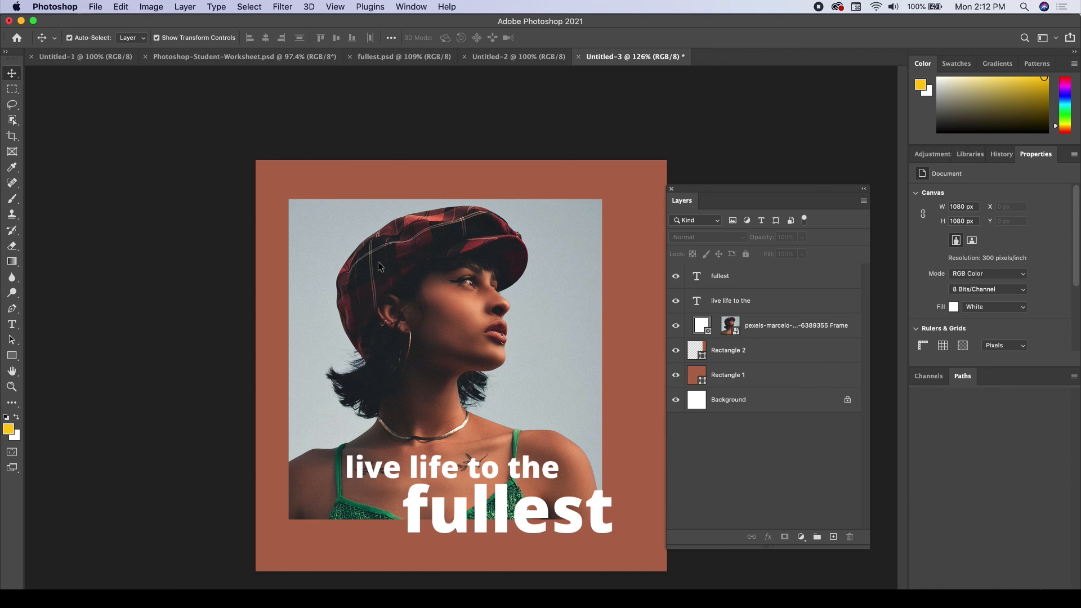
mouse_move(505, 505)
left_mouse_down()
mouse_move(476, 505)
mouse_move(517, 507)
mouse_move(523, 525)
mouse_move(506, 507)
left_mouse_up()
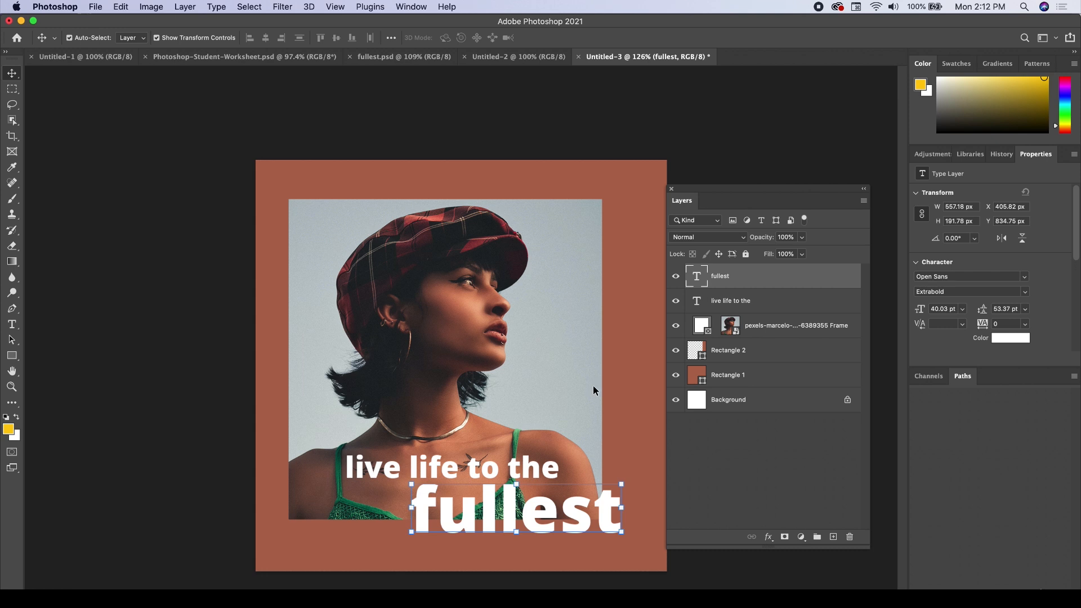
Apply All Caps to the "fullest" text.
left_click(369, 477)
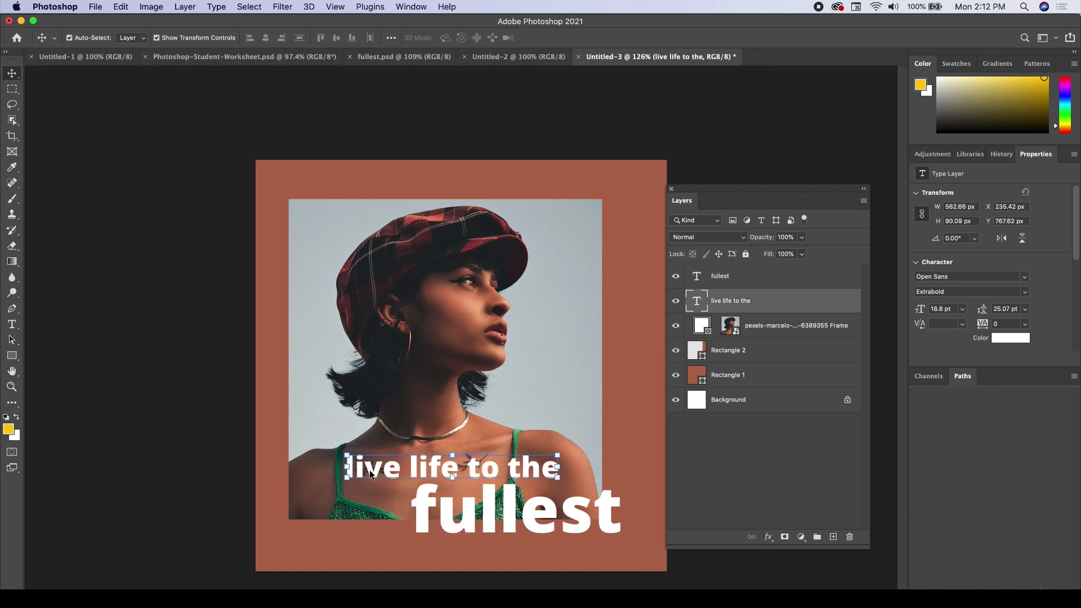
left_click(472, 524)
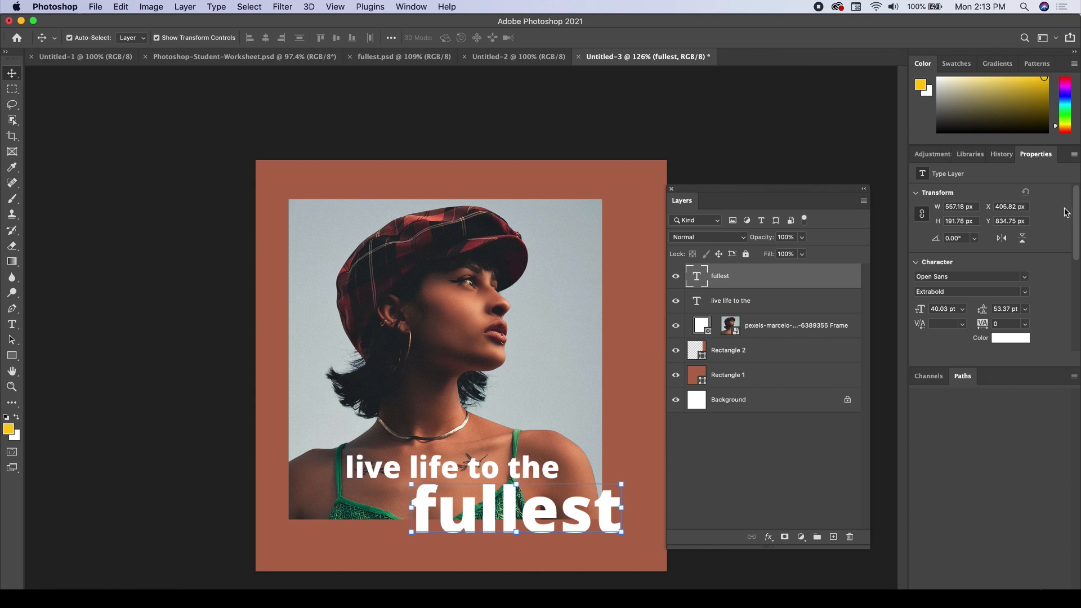
left_click_drag(1076, 207, 1074, 279)
left_click(921, 288)
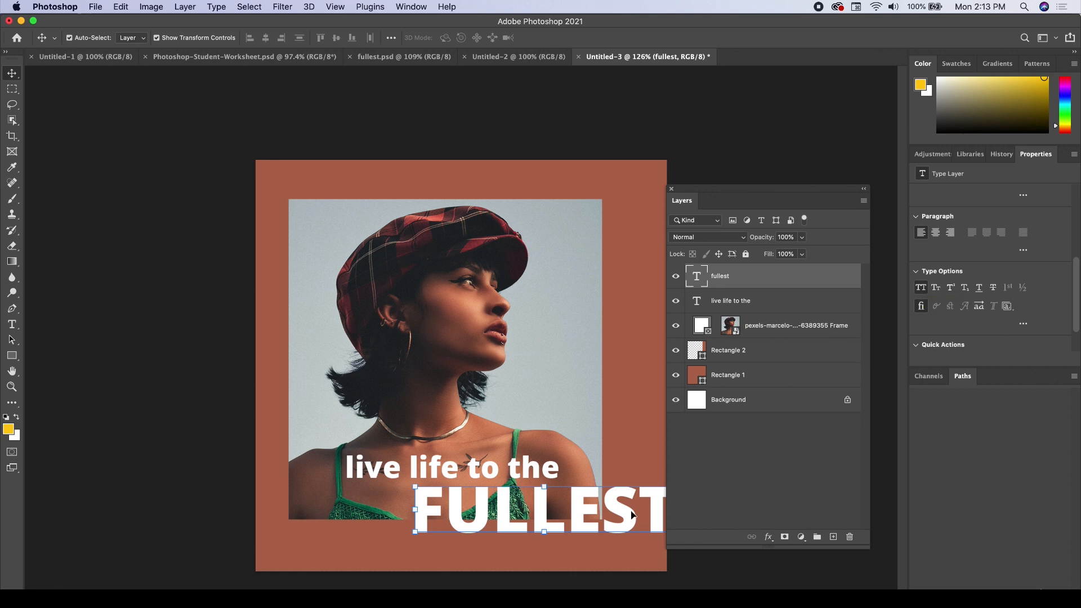
Move "fullest" left and down inside the canvas, and set "live life to the" in All Caps directly above it.
left_click_drag(621, 515, 588, 532)
left_click(477, 468)
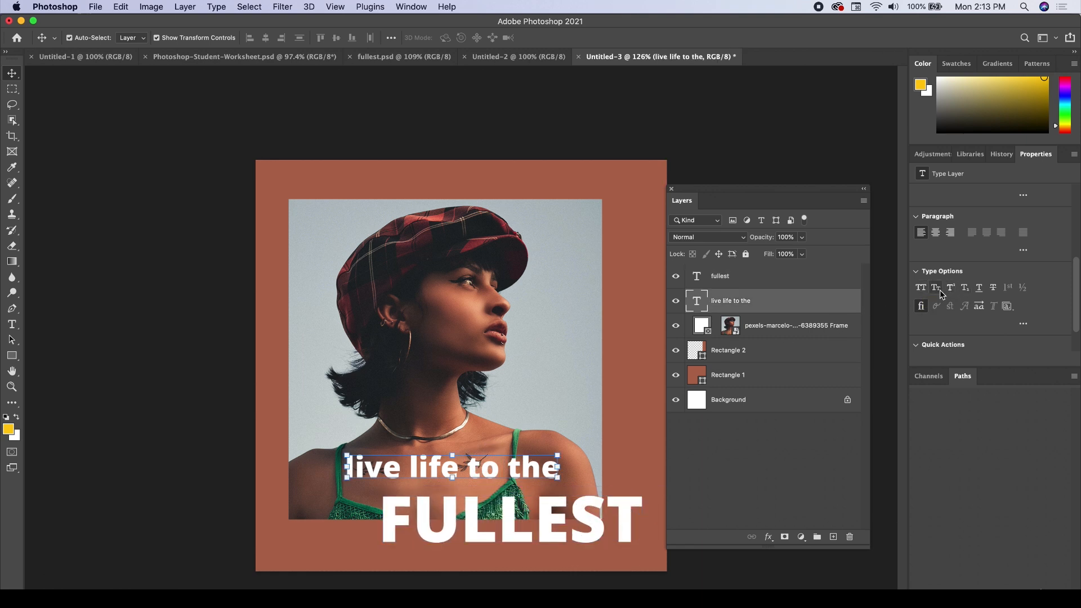
left_click(921, 289)
mouse_move(544, 476)
left_mouse_down()
mouse_move(566, 468)
mouse_move(542, 486)
left_mouse_up()
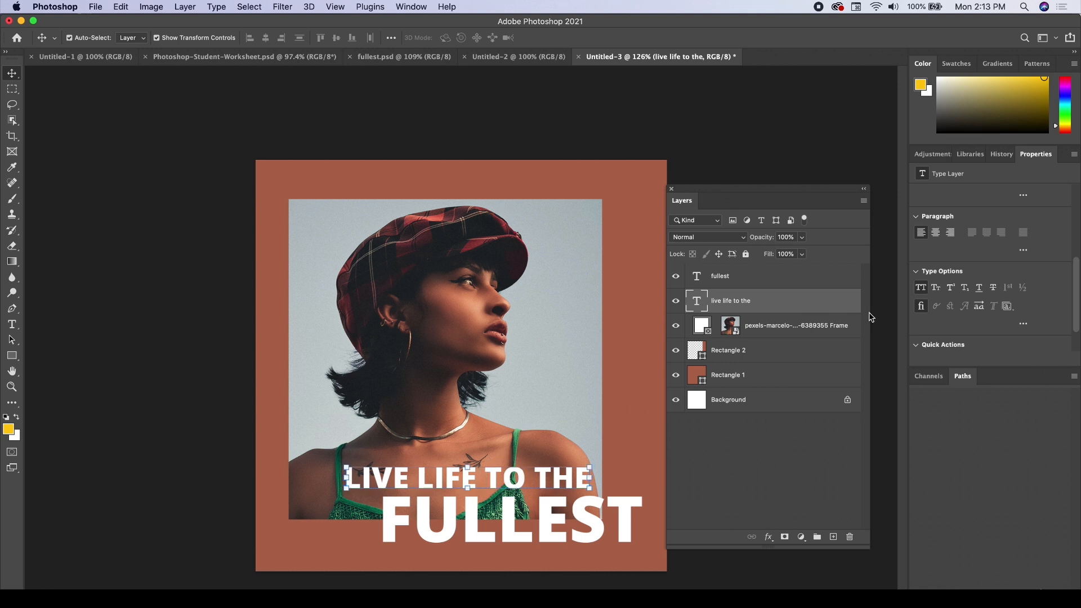
Change the font weight of the "live life to the" line to Open Sans SemiBold.
double_click(700, 304)
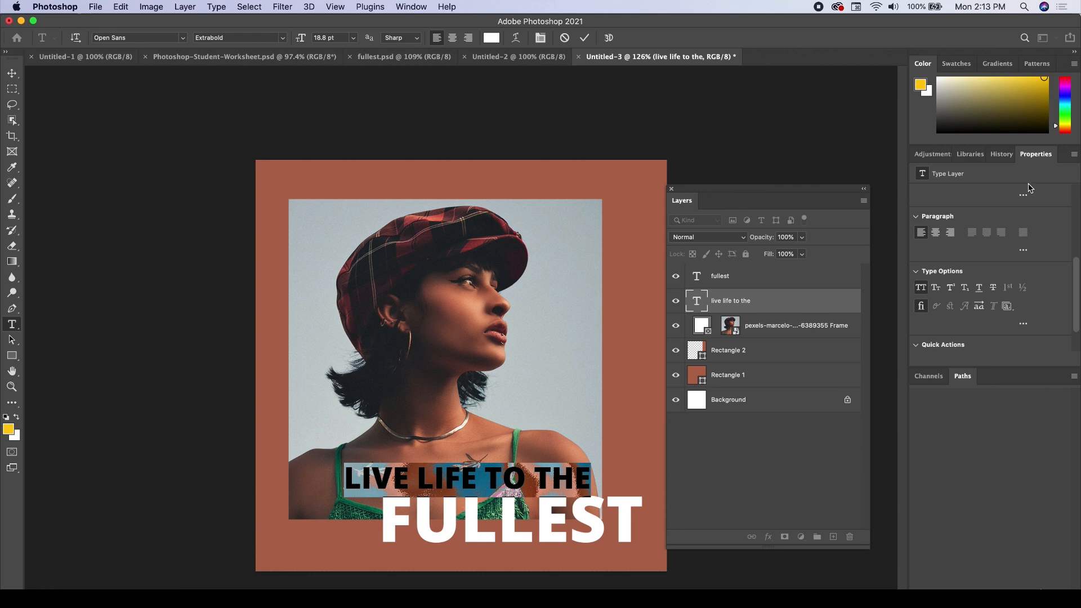
scroll(1077, 286, "up", 5)
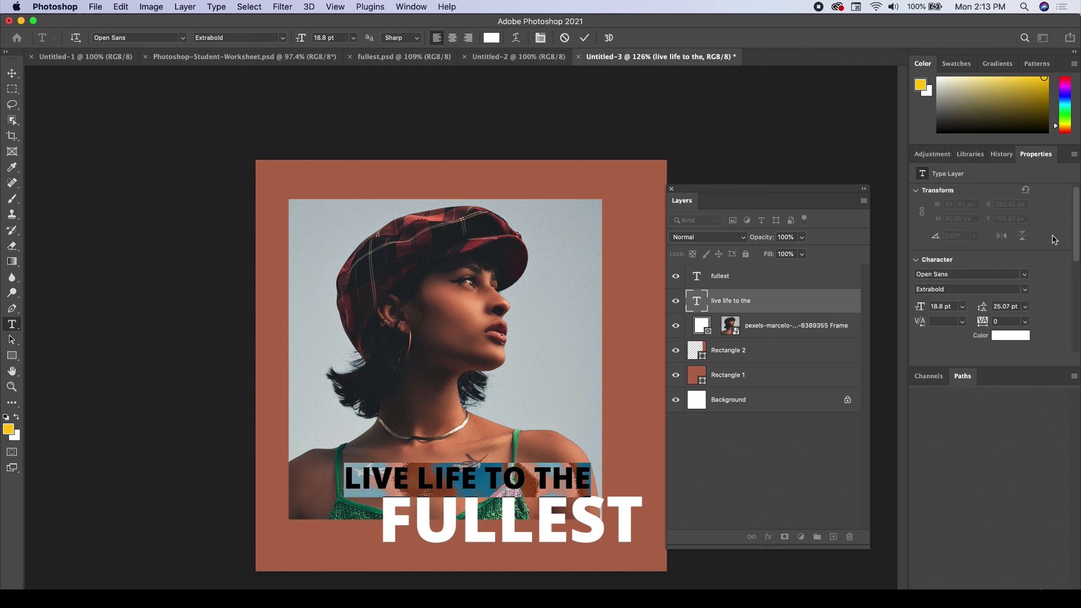
left_click(1025, 294)
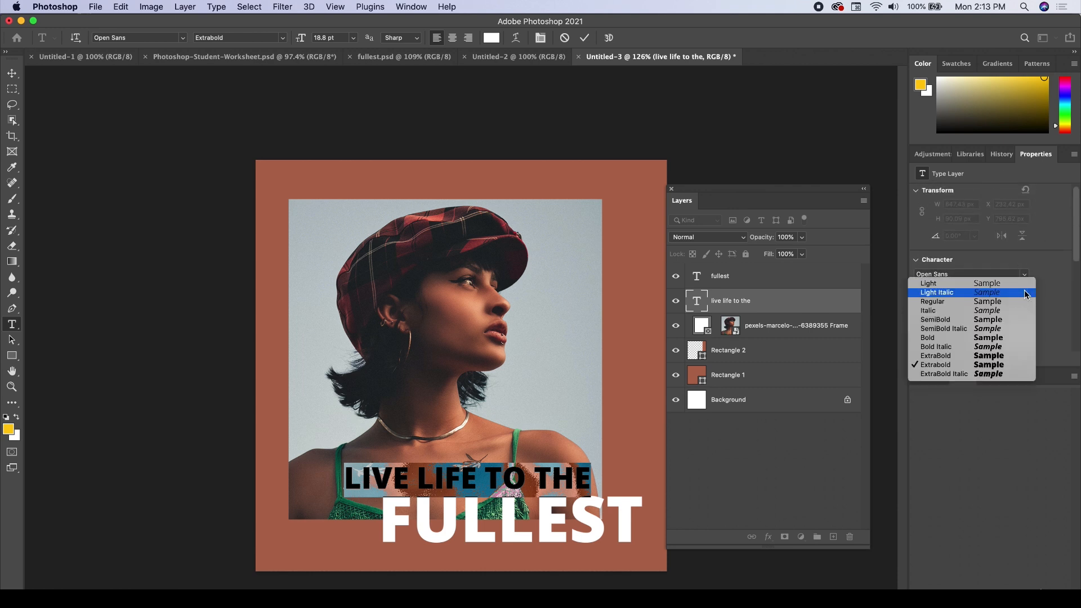
left_click(1011, 322)
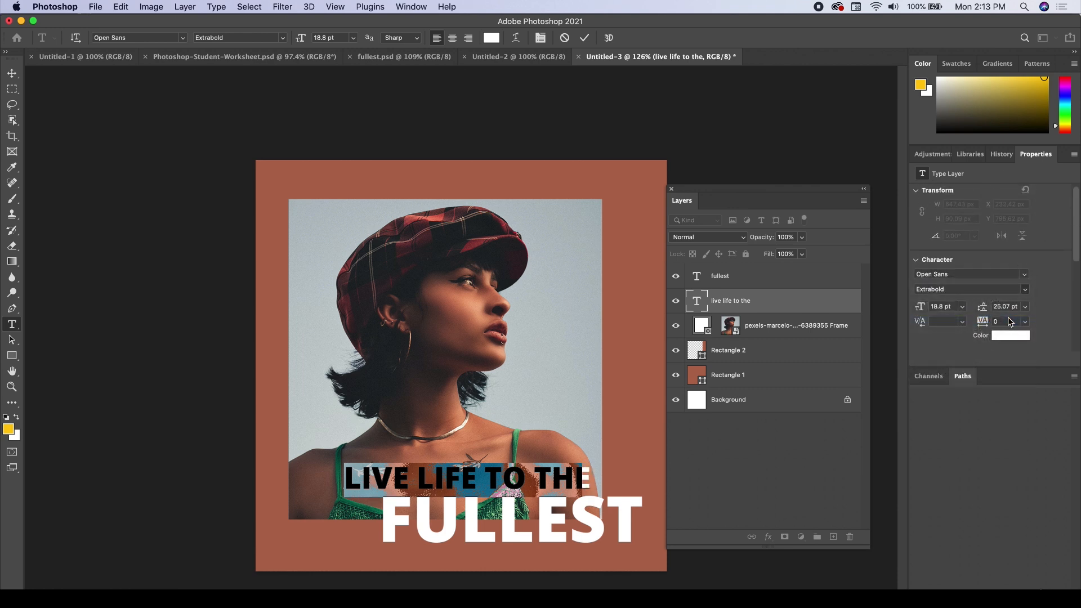
left_click(12, 73)
left_click(134, 523)
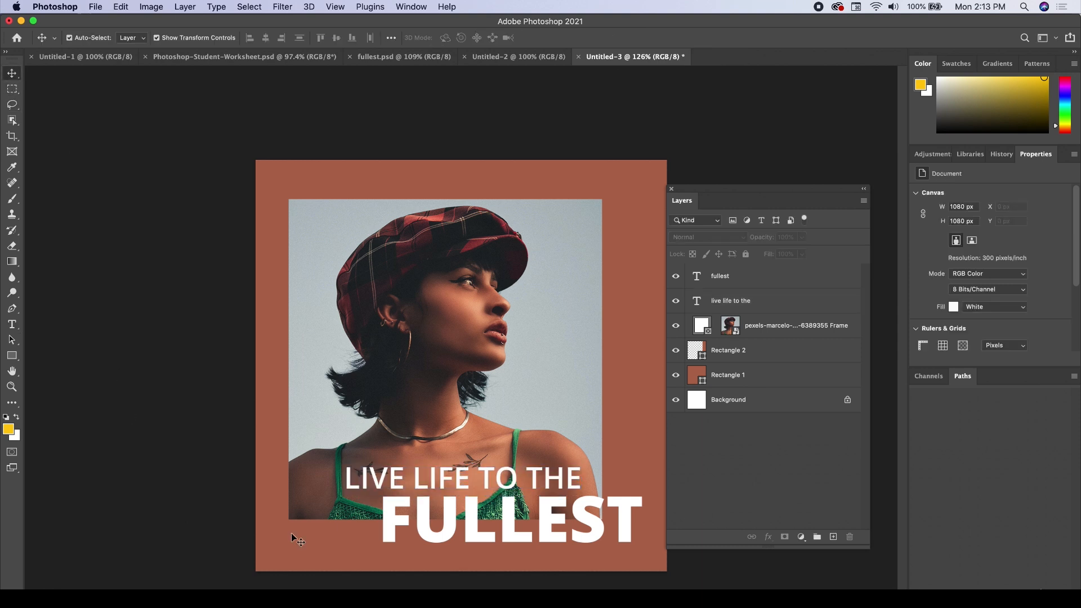
Shift "live life to the" left to about X 211, Y 796 px and left-align "fullest" beneath it.
left_click(529, 486)
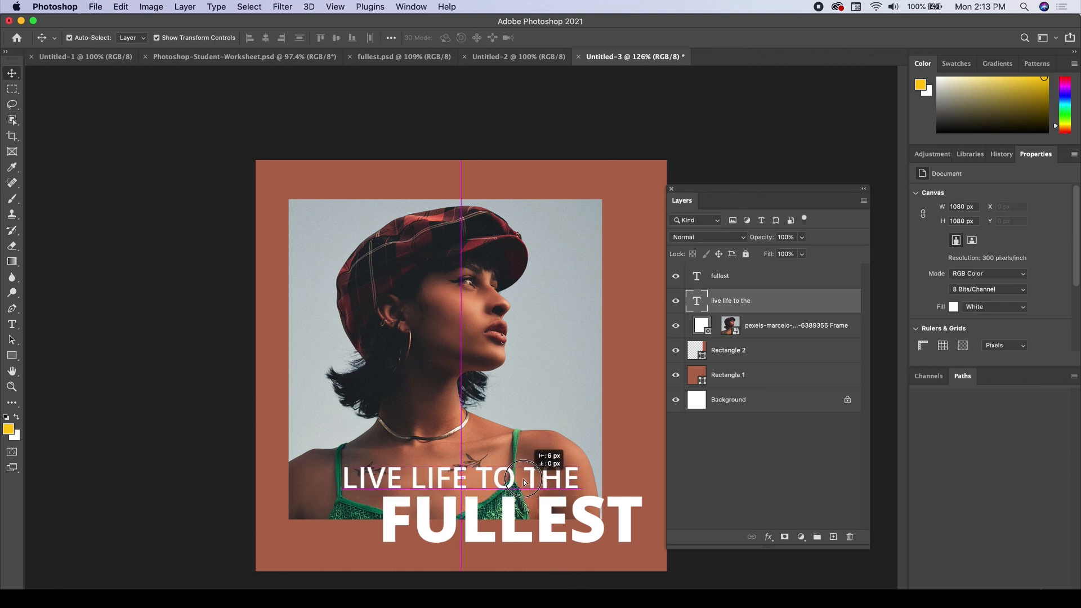
mouse_move(552, 523)
left_mouse_down()
mouse_move(543, 519)
mouse_move(565, 519)
mouse_move(553, 519)
left_mouse_up()
key("alt+super+a")
left_click_drag(401, 495, 359, 496)
key("alt+super+a")
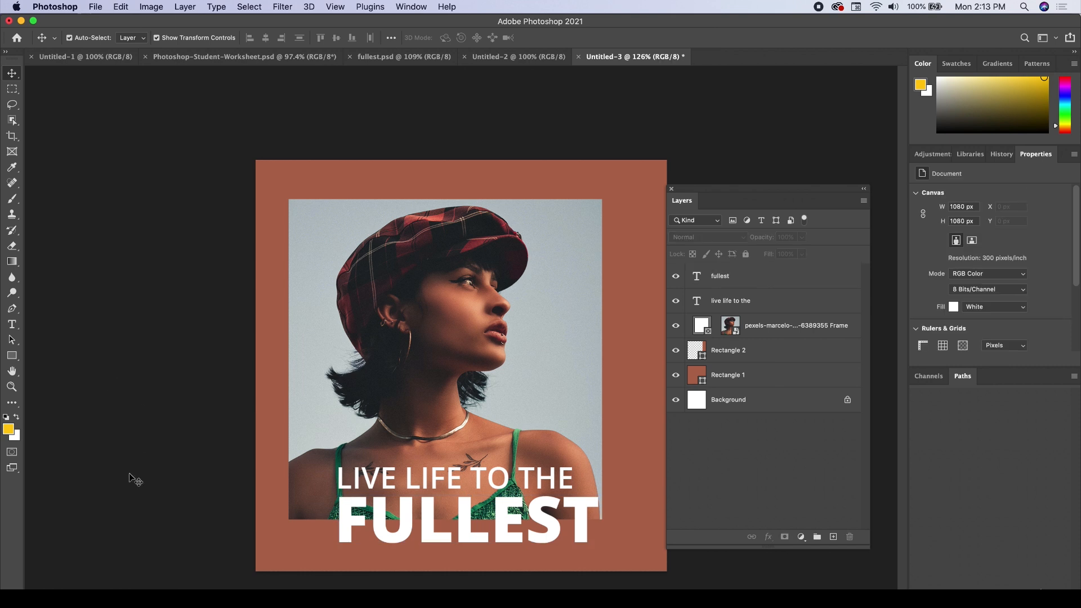
Offset "fullest" to the right of the upper line's start, at about X 277, Y 861 px.
left_click_drag(405, 525, 438, 523)
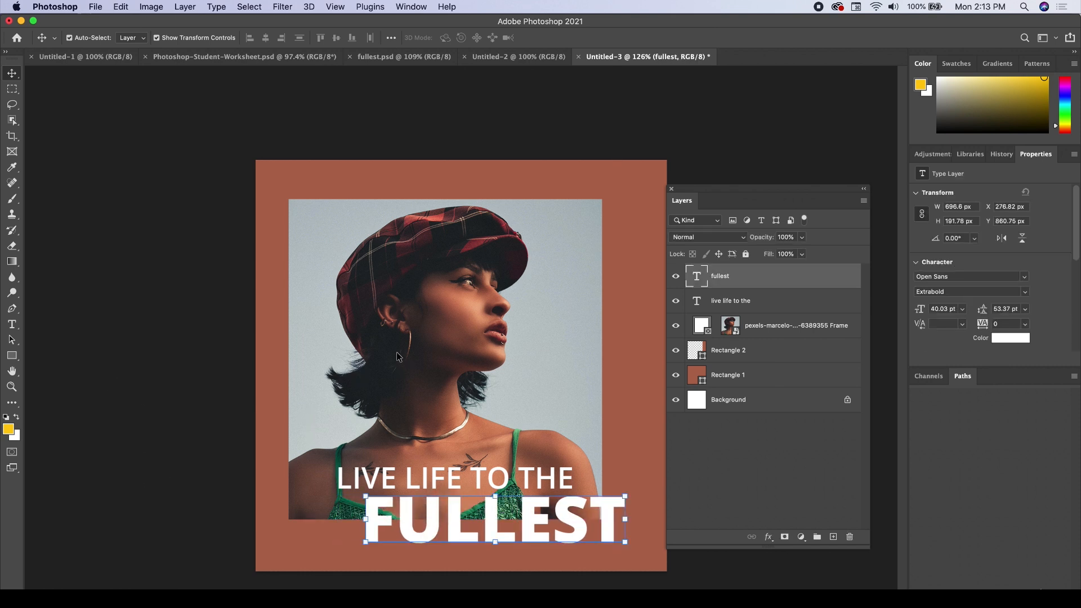
left_click(201, 405)
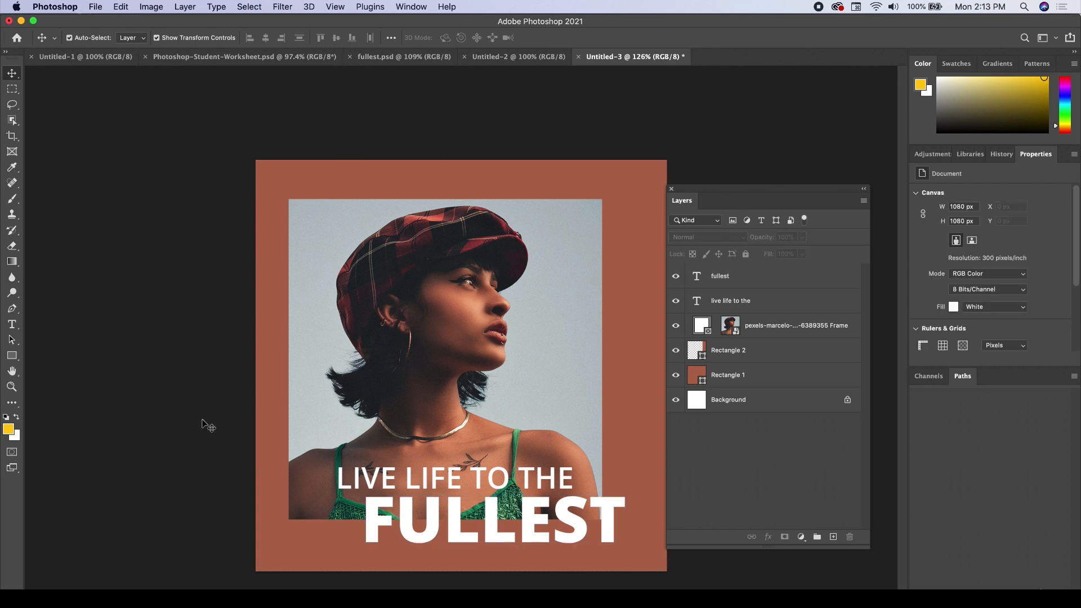
left_click(408, 468)
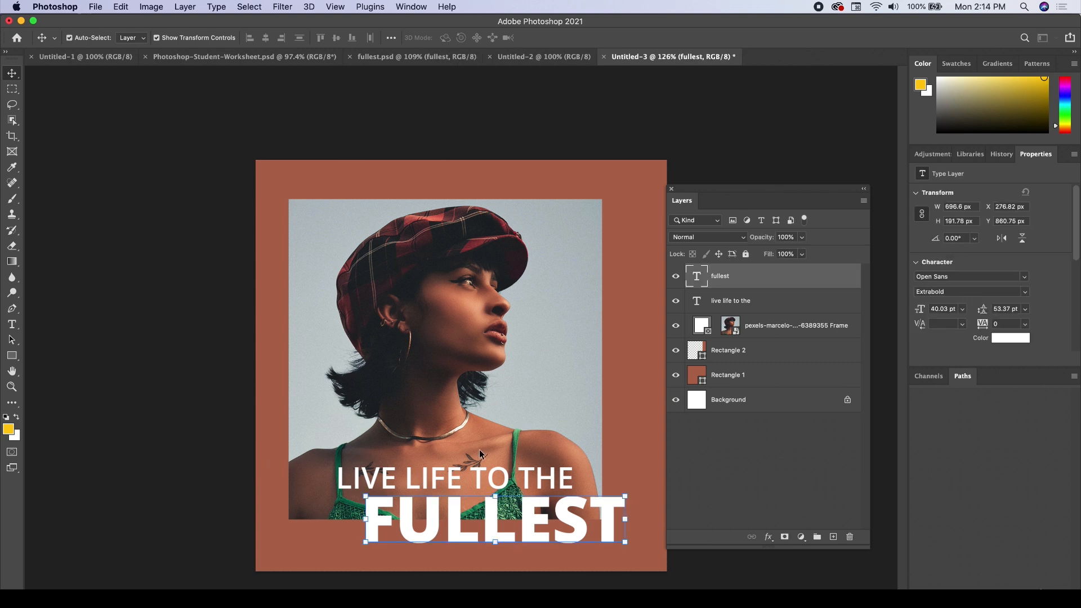
left_click(184, 415)
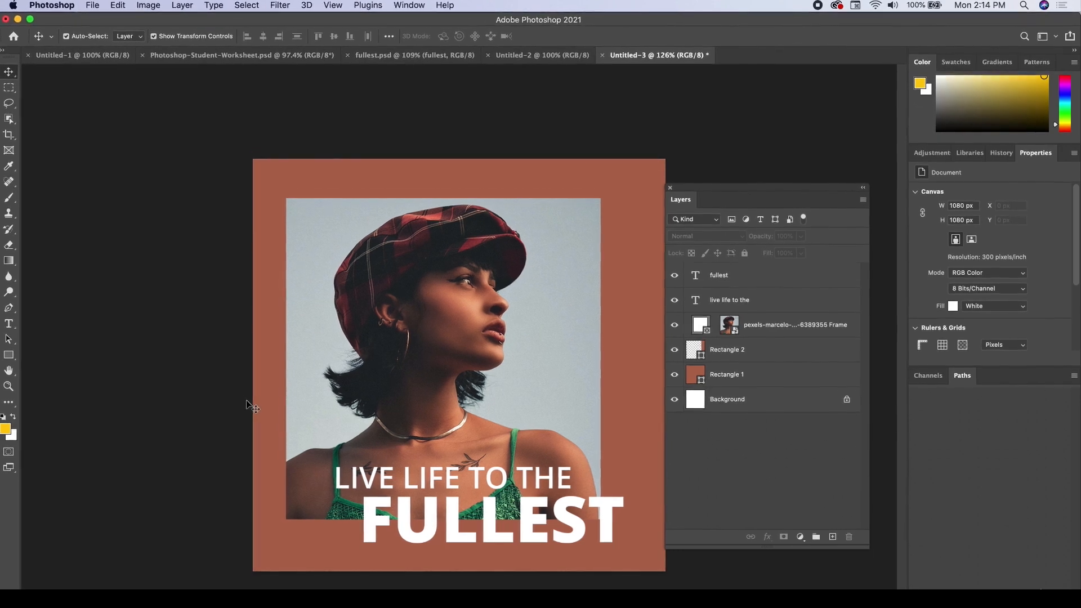
Set the tracking of the "live life to the" line to 200.
left_click(459, 483)
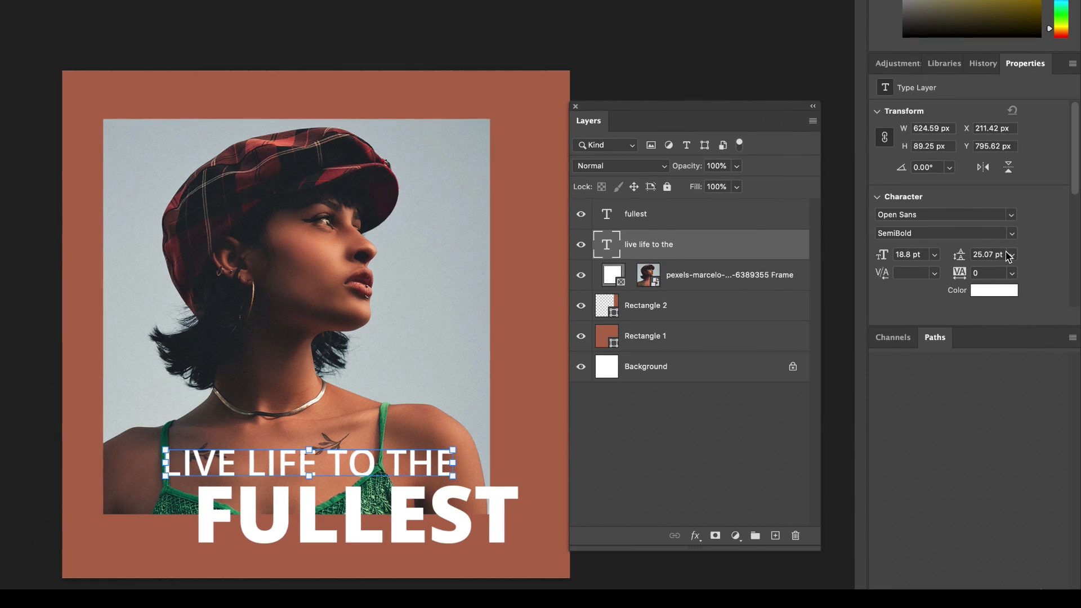
scroll(990, 272, "down", 1)
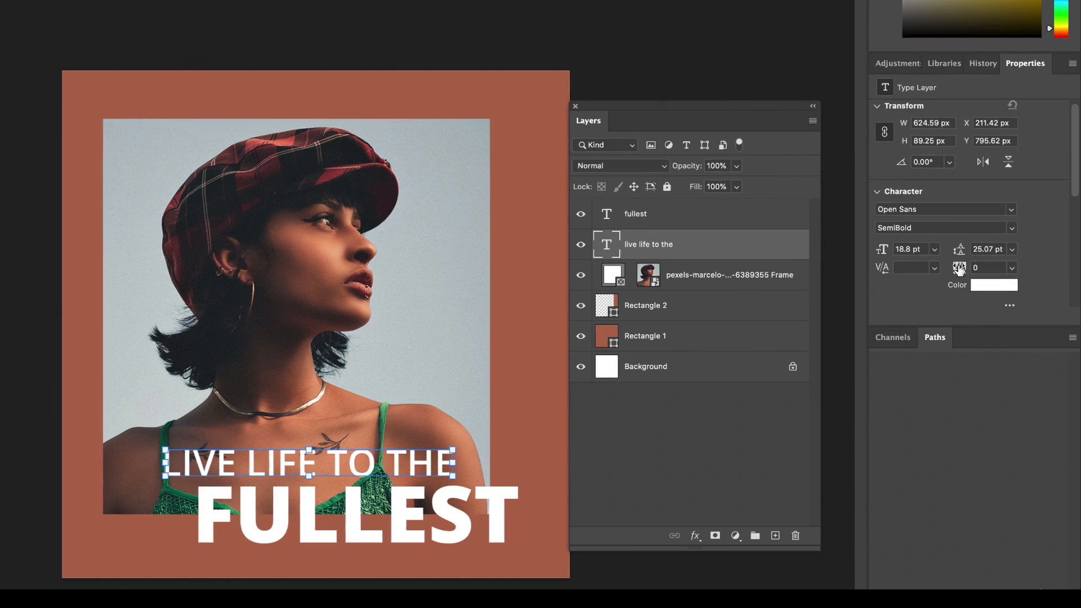
left_click(1012, 268)
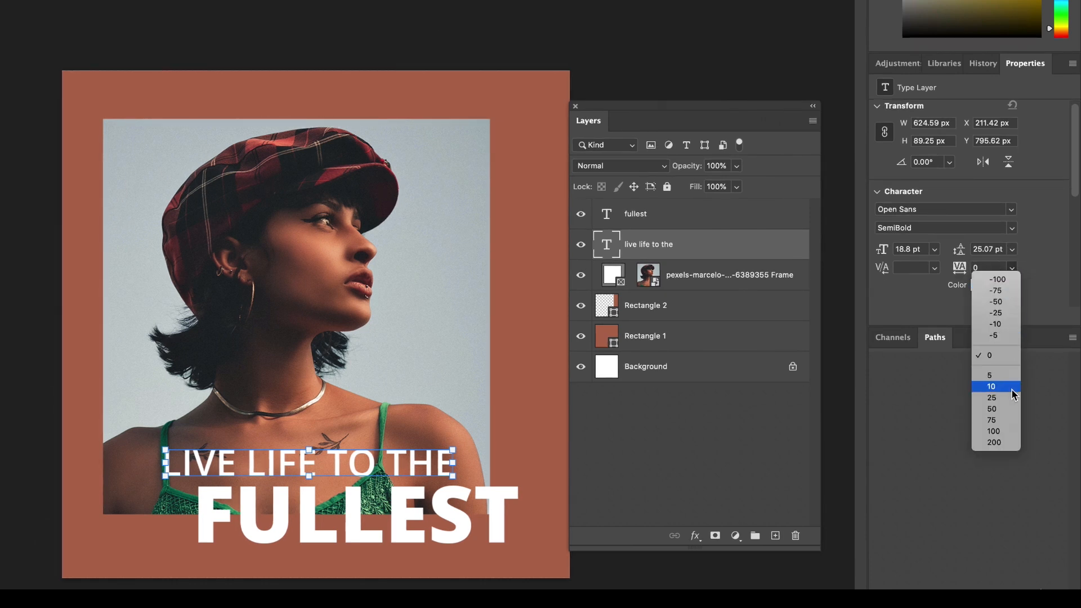
left_click(1001, 442)
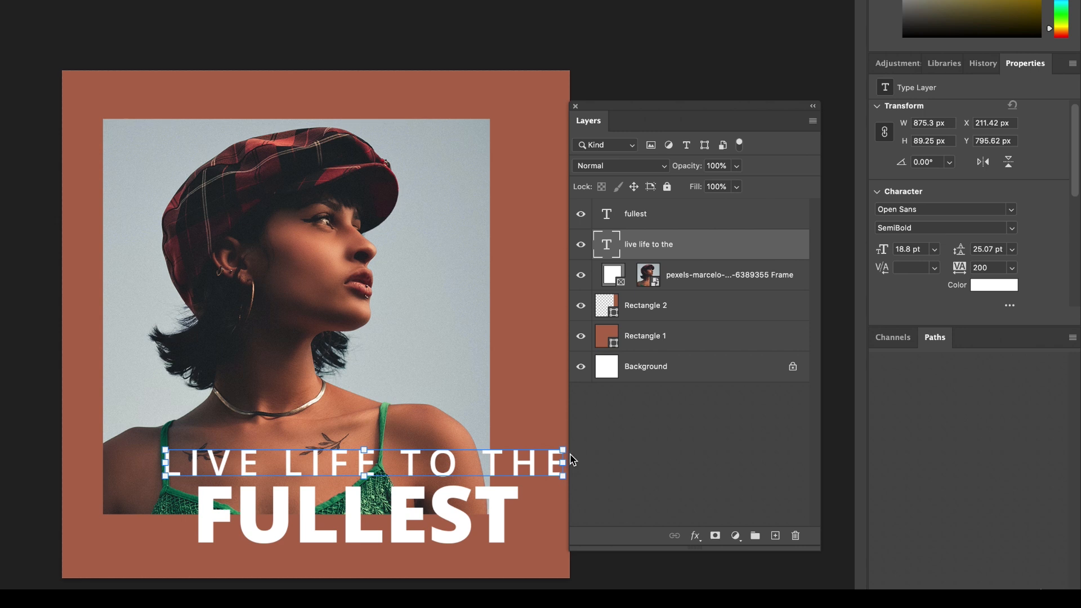
Scale "live life to the" down to about 16.25 pt and place it at about X 167, Y 806 px.
mouse_move(561, 448)
left_mouse_down()
mouse_move(549, 447)
mouse_move(563, 444)
left_mouse_up()
left_click_drag(149, 441, 223, 447)
left_click_drag(305, 467, 231, 464)
key("Right")
key("Right")
key("Right")
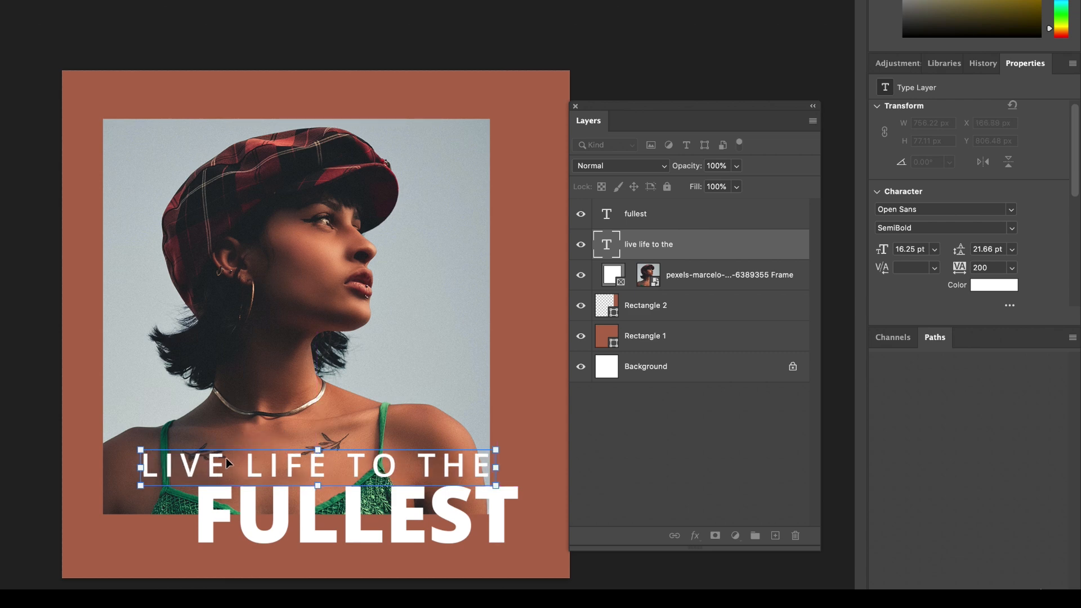
key("Return")
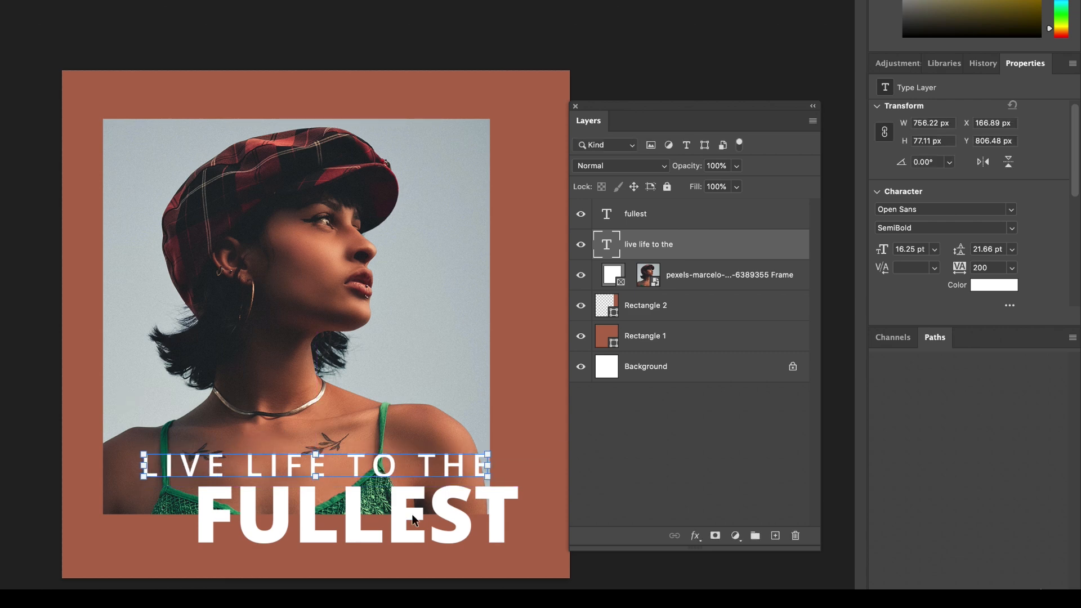
Fine-tune "live life to the" to about X 171, Y 798 px so its end lines up with the portrait's right edge.
scroll(411, 515, "up", 5)
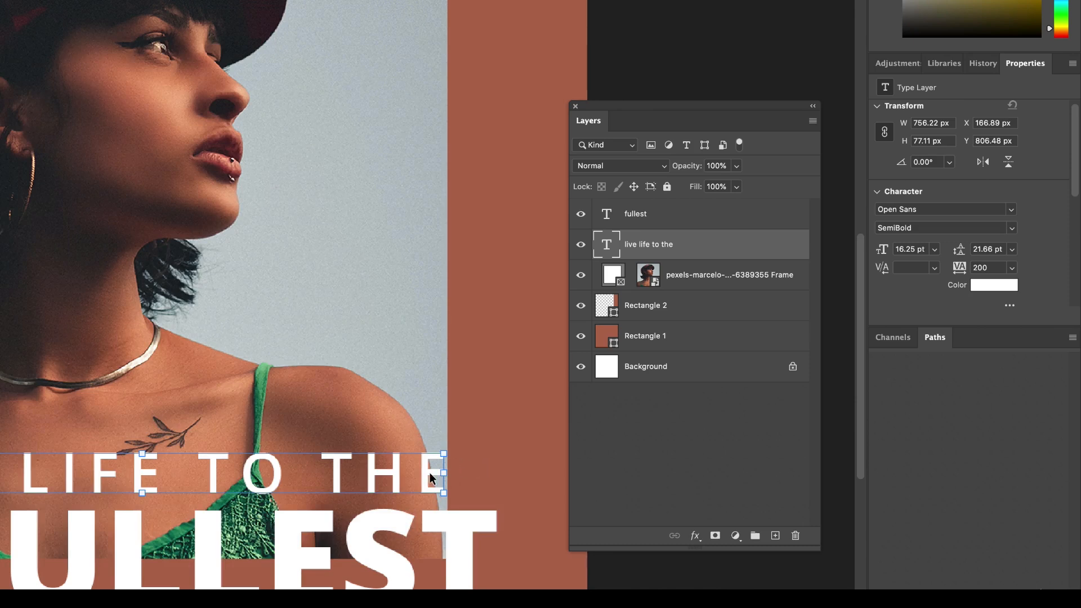
key("Right")
key("Right")
key("Right")
key("Right")
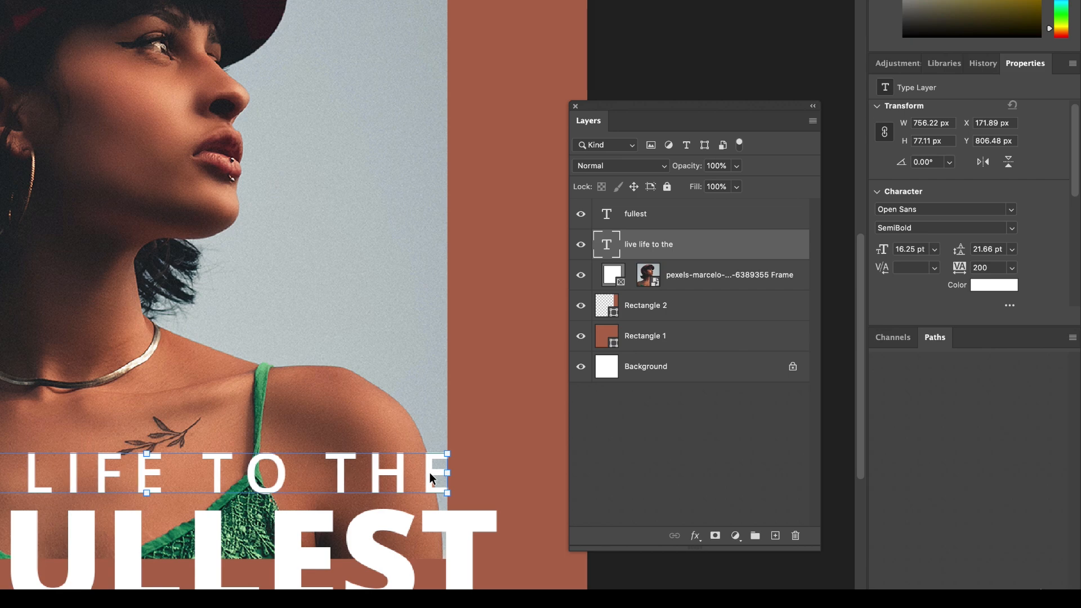
left_click_drag(430, 471, 408, 461)
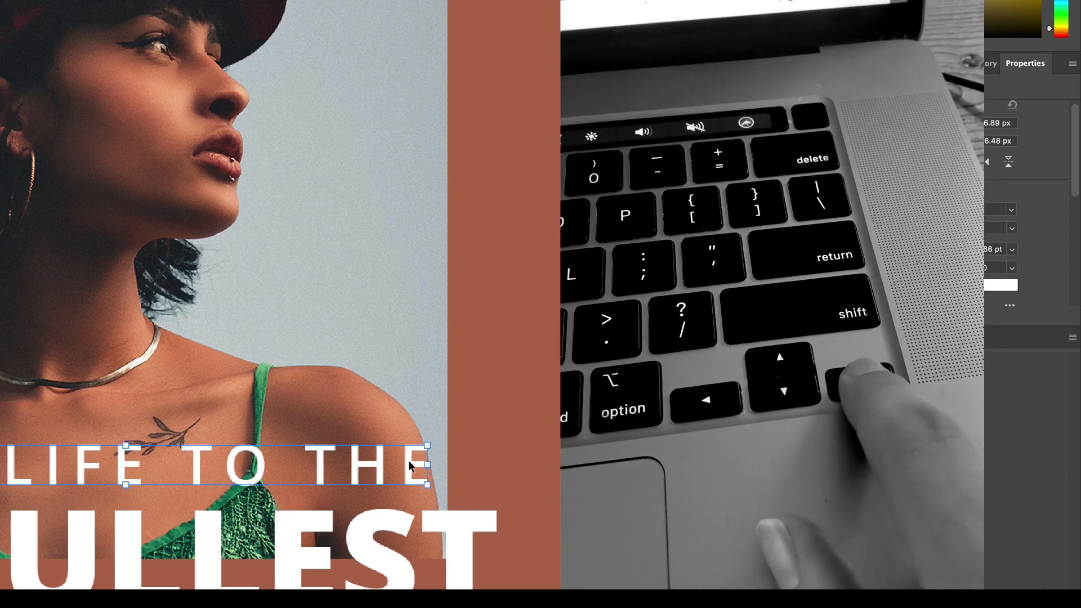
key("Right")
key("Right")
key("Right")
key("Right")
key("Right")
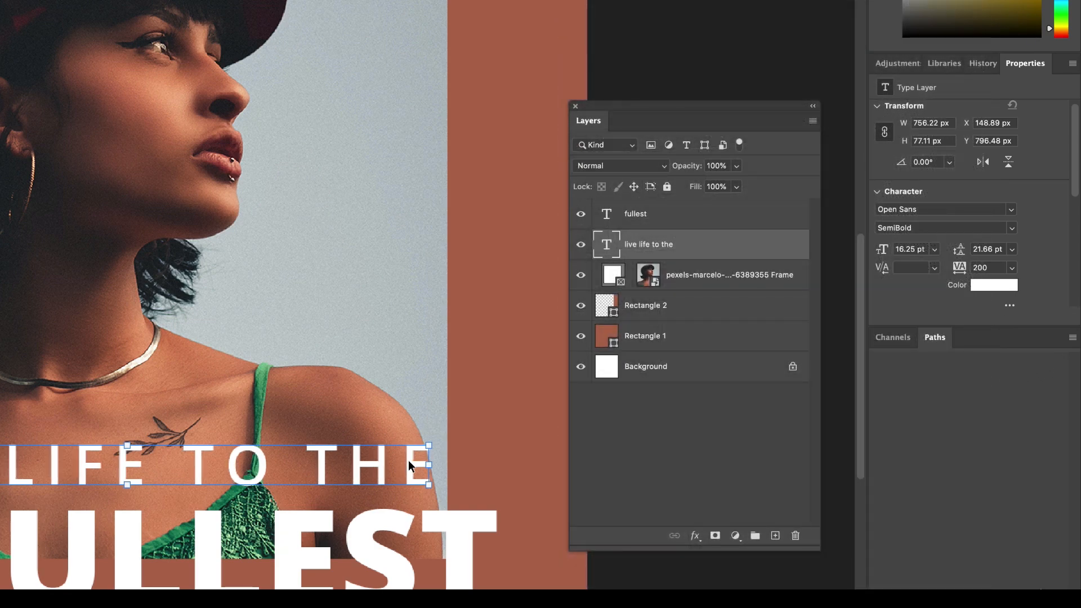
key("Right")
key("Right")
key("Right")
key("Right")
key("Right")
key("Down")
key("Down")
key("Down")
key("Up")
key("Right")
key("Right")
key("Right")
key("Right")
key("Right")
key("Right")
key("Right")
key("Right")
key("Right")
key("Right")
key("Right")
key("Right")
key("Right")
key("Right")
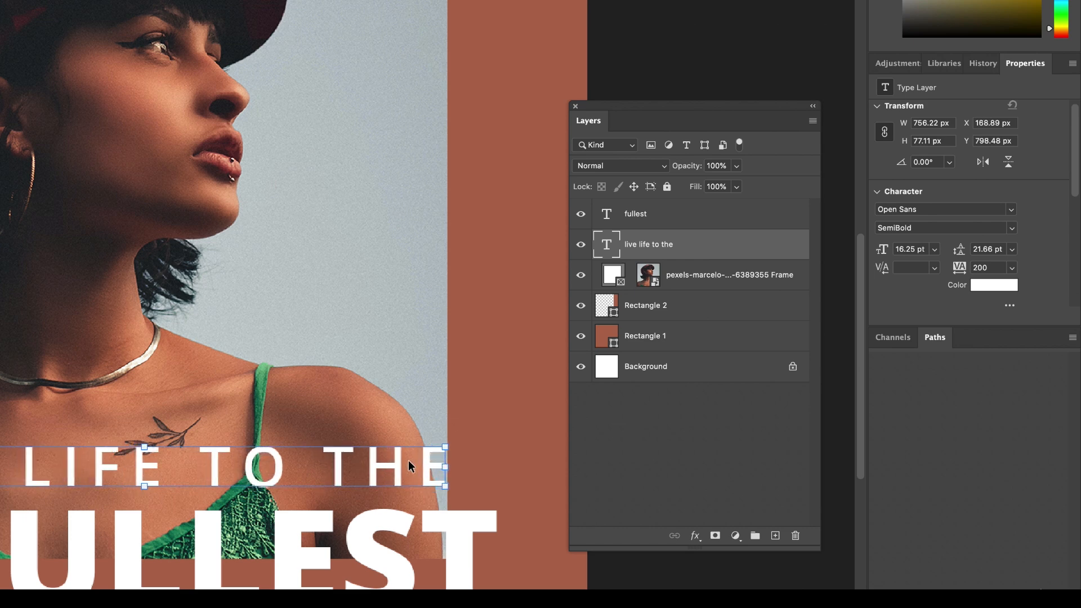
Enlarge "fullest" to about 46.3 pt so it reaches the canvas's right edge, at about X 278, Y 852 px.
key("ctrl+0")
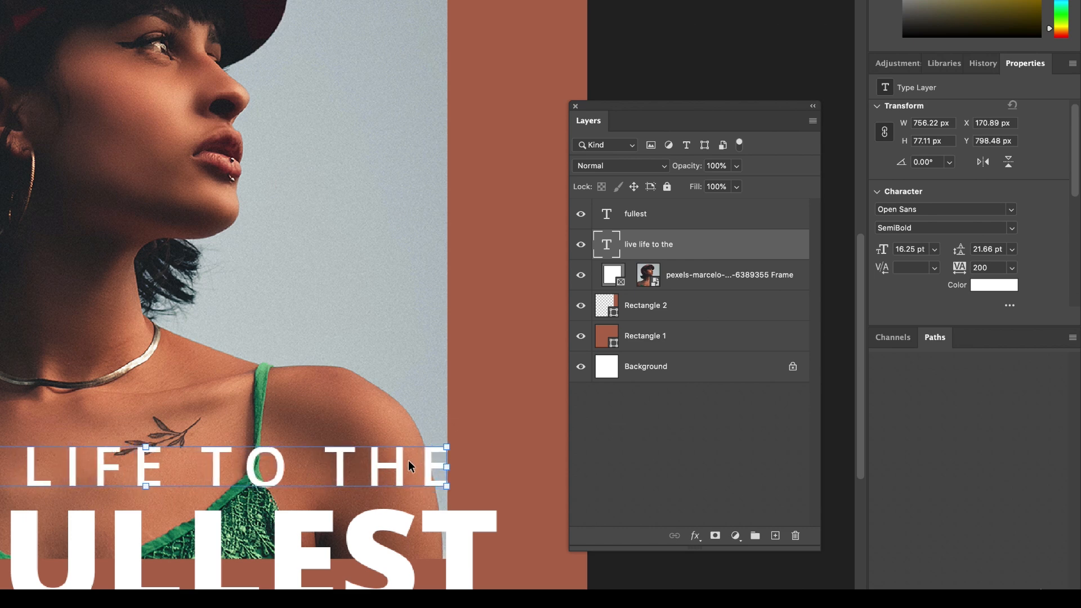
left_click(667, 82)
left_click_drag(632, 106, 706, 112)
left_click(510, 514)
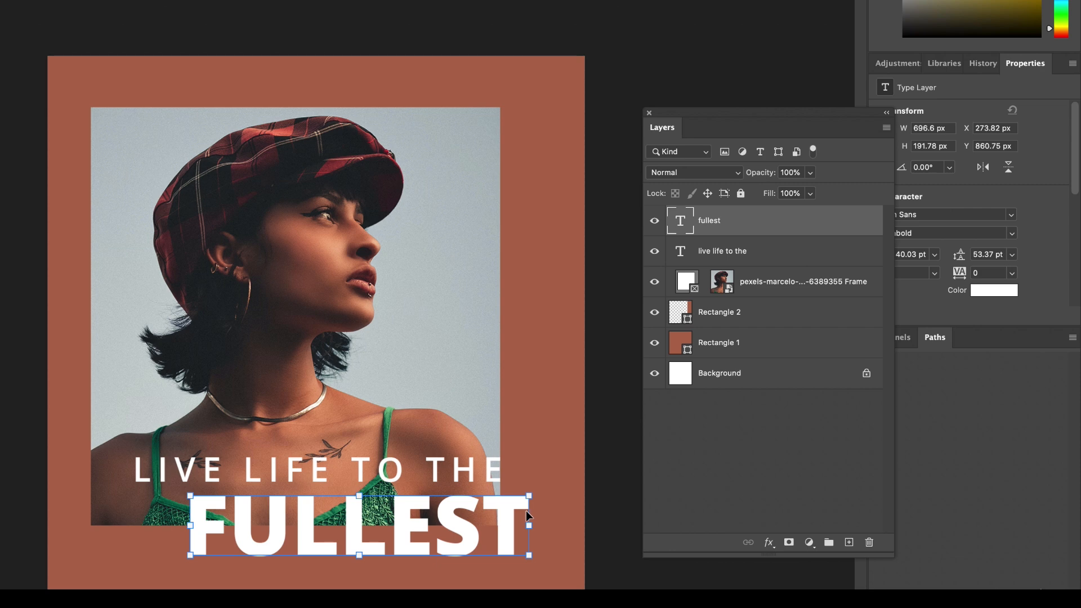
left_click_drag(529, 555, 588, 575)
key("Return")
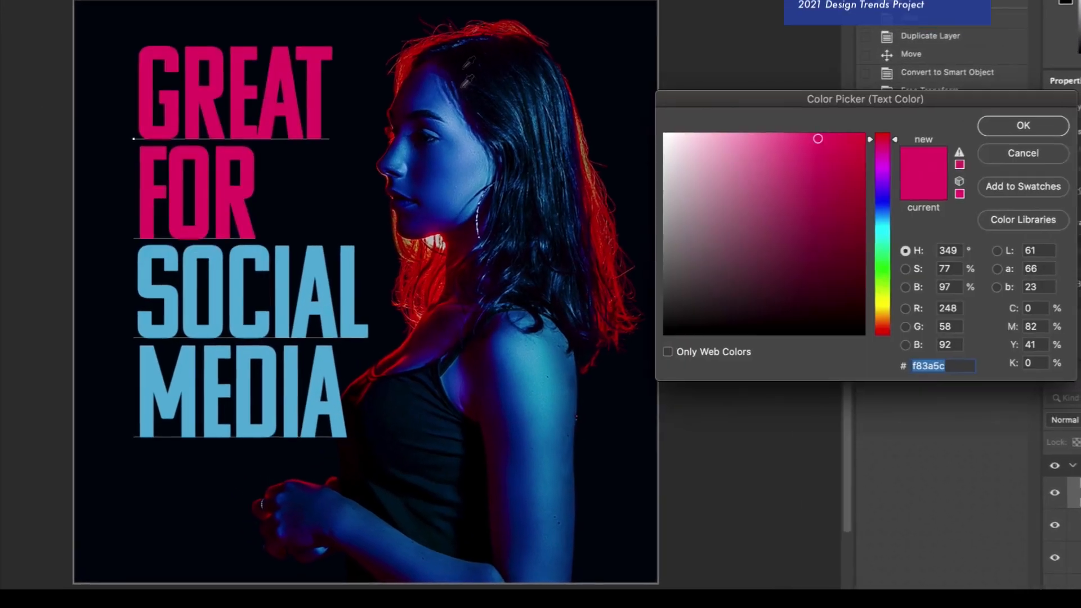
type("f9000a")
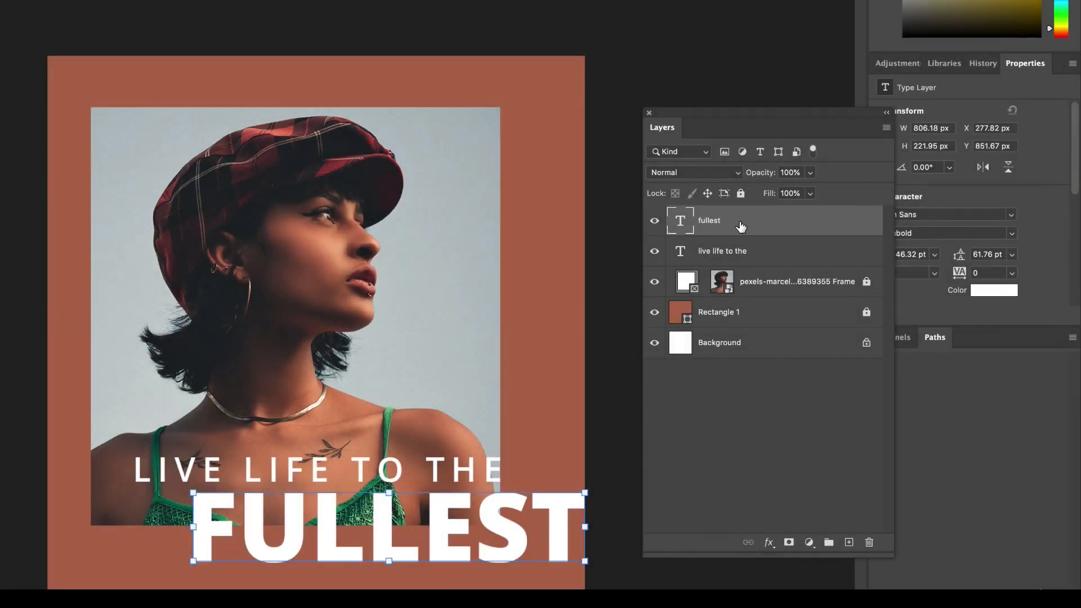
Move both text layers below the portrait in the layer order and bring them back above it.
left_click(733, 252, "shift")
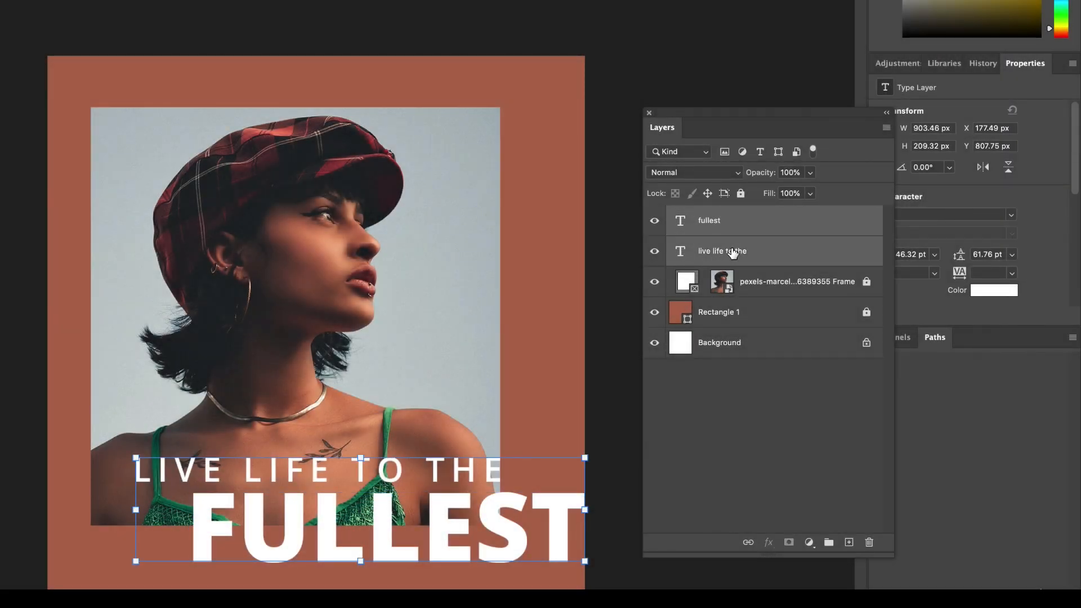
left_click_drag(741, 219, 739, 328)
left_click_drag(739, 283, 732, 222)
Remove the frame from the portrait layer and try to move the unframed image.
left_click(725, 289)
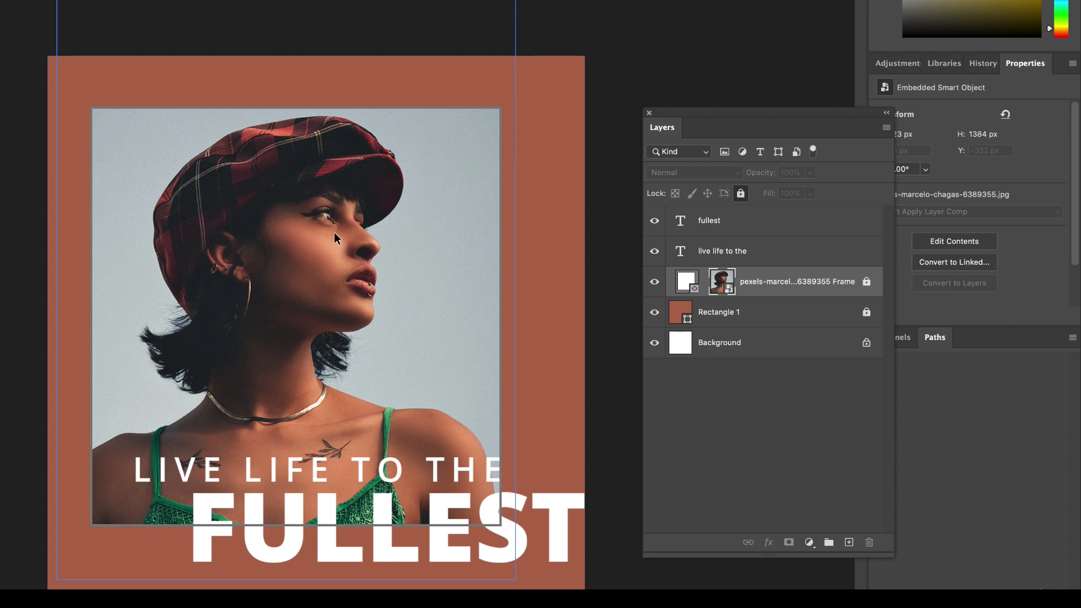
left_click(685, 281)
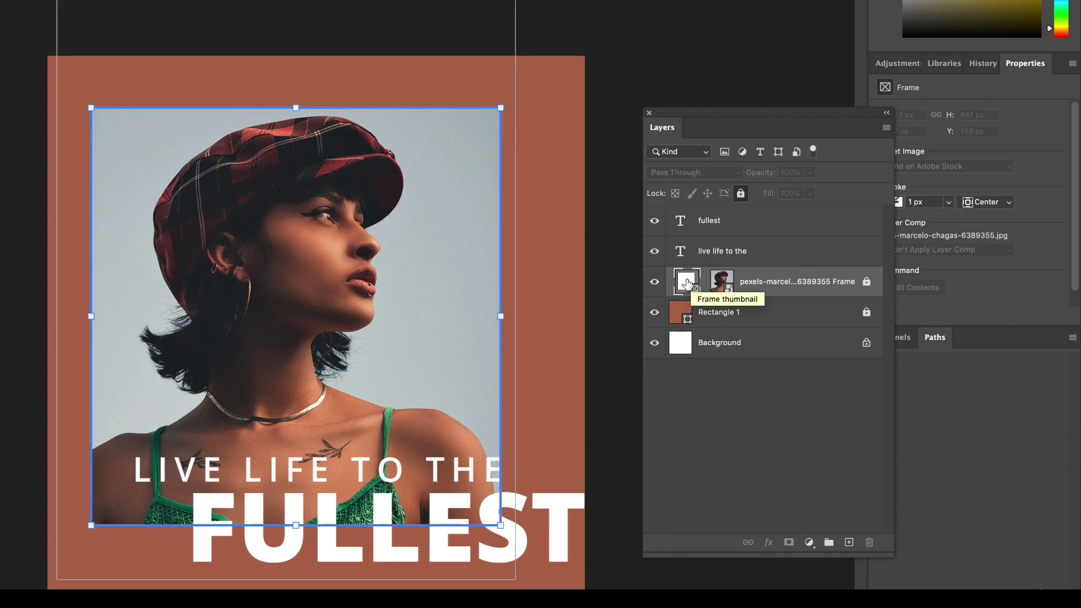
right_click(685, 283)
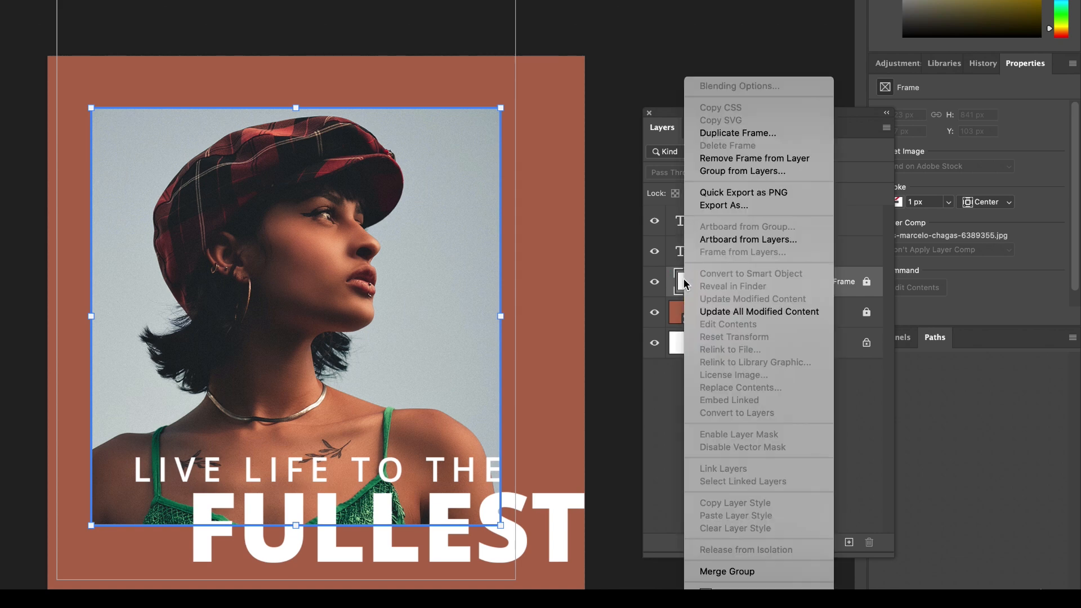
left_click(730, 160)
left_click_drag(414, 183, 486, 308)
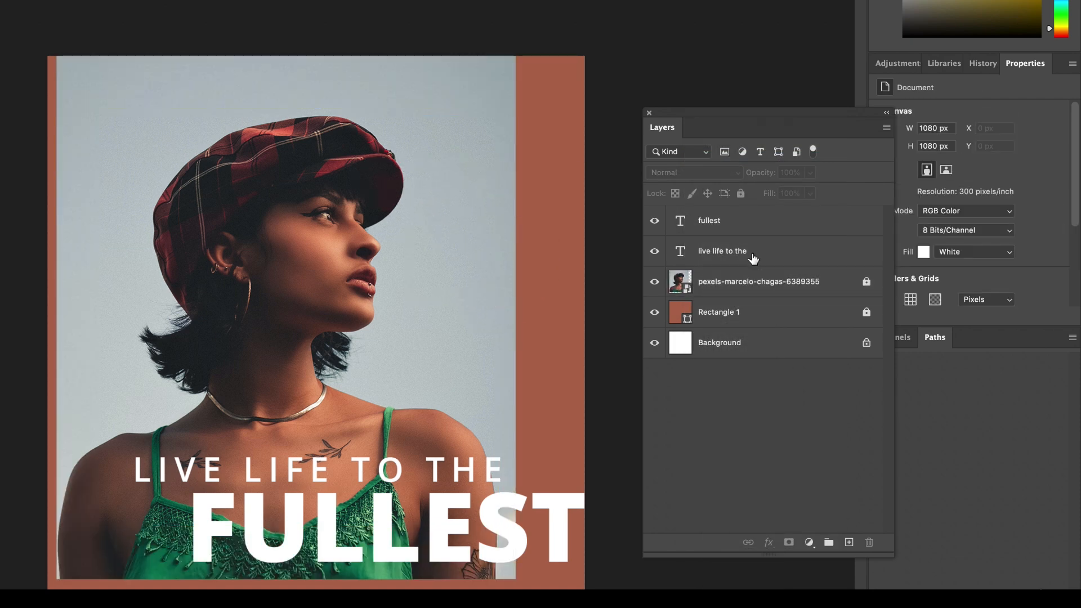
Compare the design with and without the portrait's frame in the history and revert to the state before the frame removal.
left_click_drag(843, 112, 773, 120)
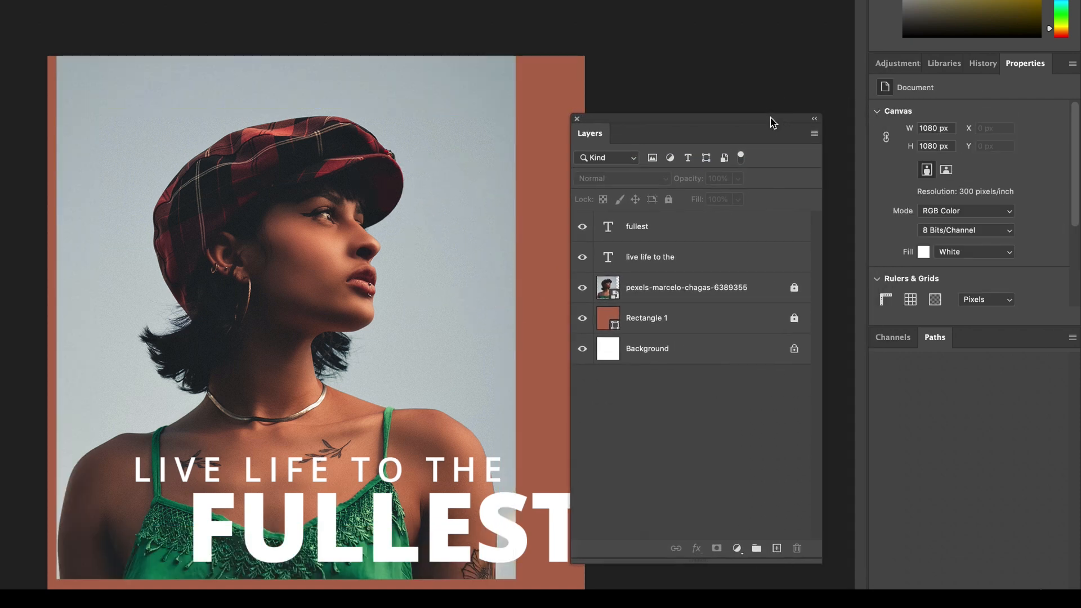
left_click(981, 67)
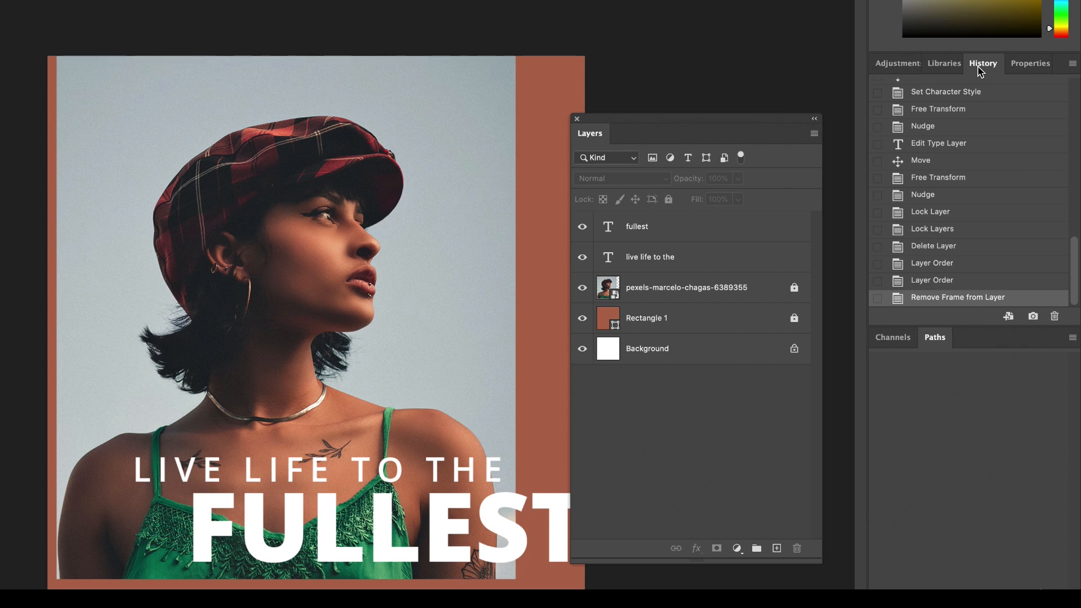
left_click(959, 281)
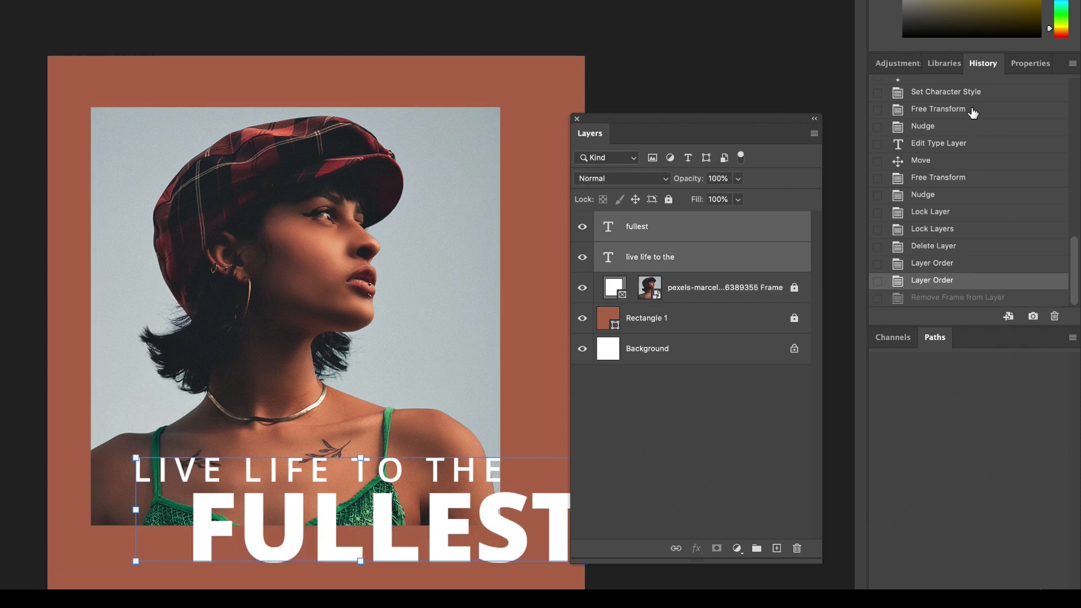
left_click(929, 297)
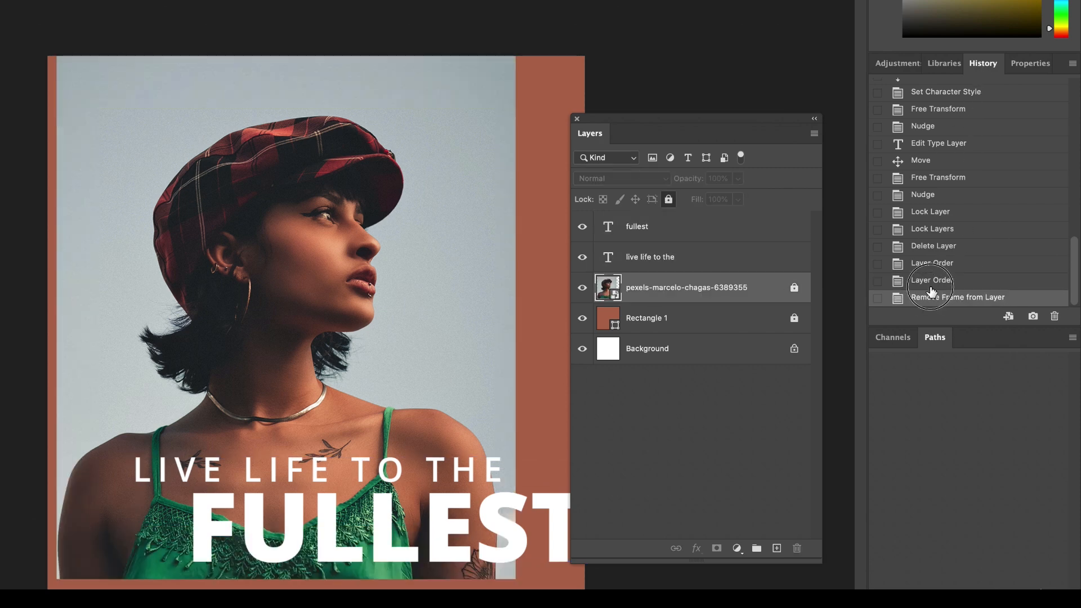
left_click(932, 288)
left_click(933, 299)
left_click(938, 286)
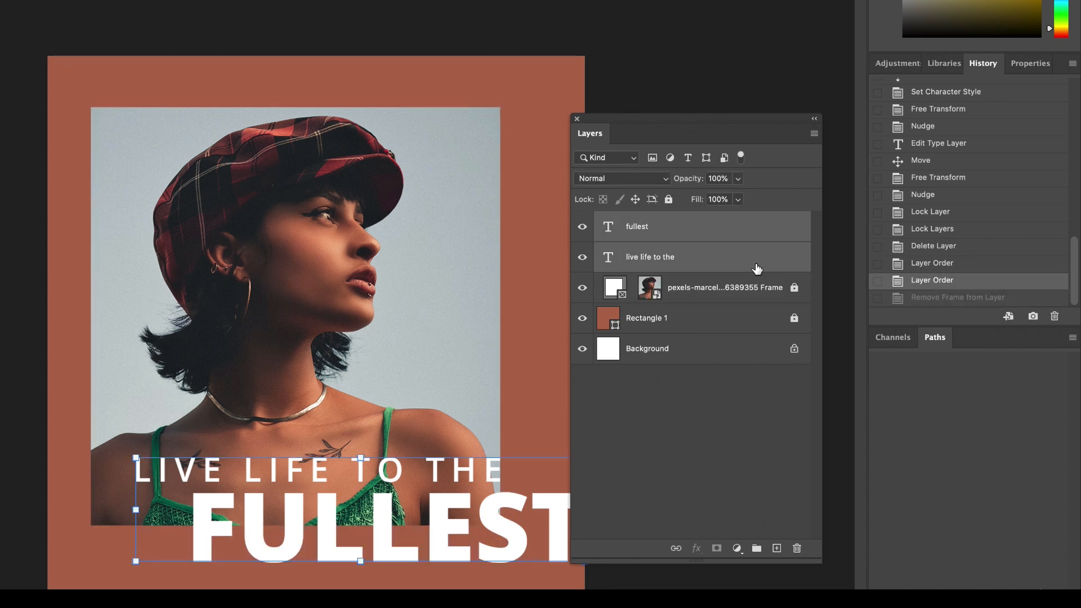
Unlock the Rectangle 1 background layer.
left_click(711, 411)
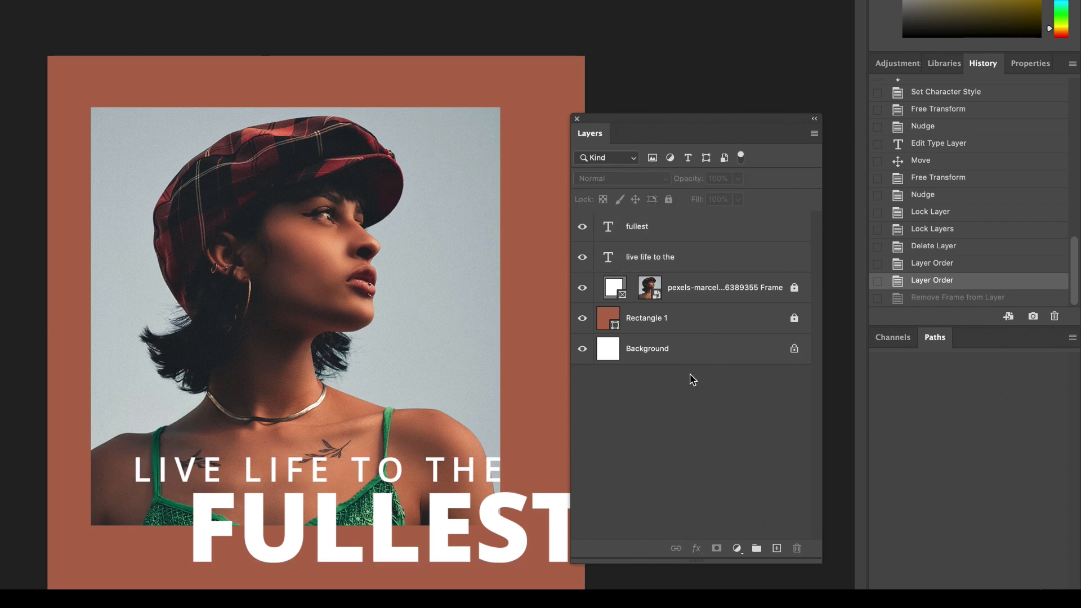
left_click(676, 318)
left_click(668, 200)
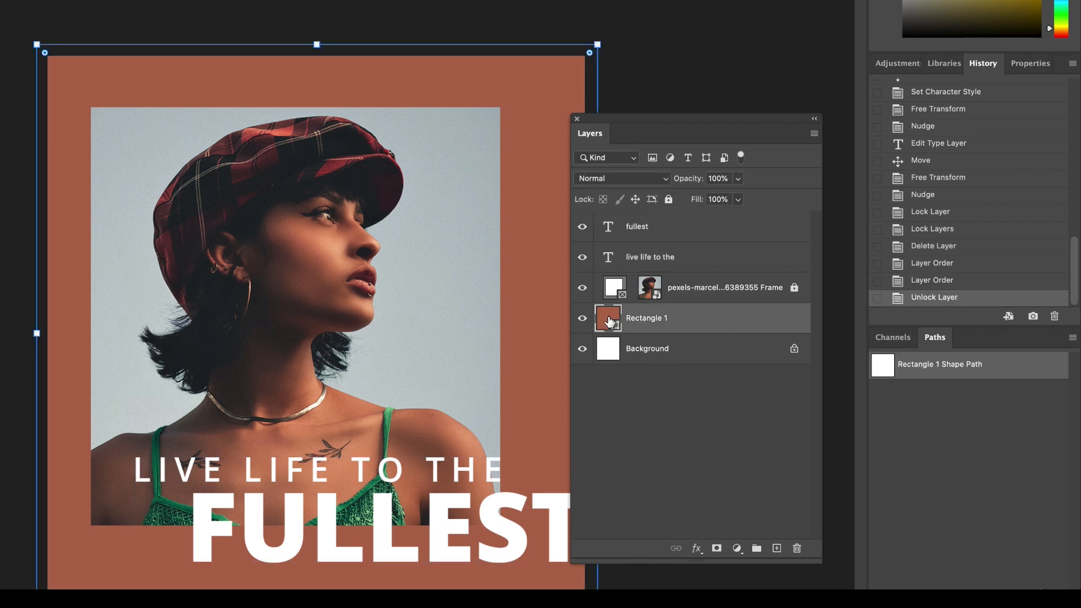
Try other fill colours for Rectangle 1, including a darker brown 9f5c40 and green sampled from the dress strap.
double_click(609, 321)
left_click_drag(691, 223, 653, 256)
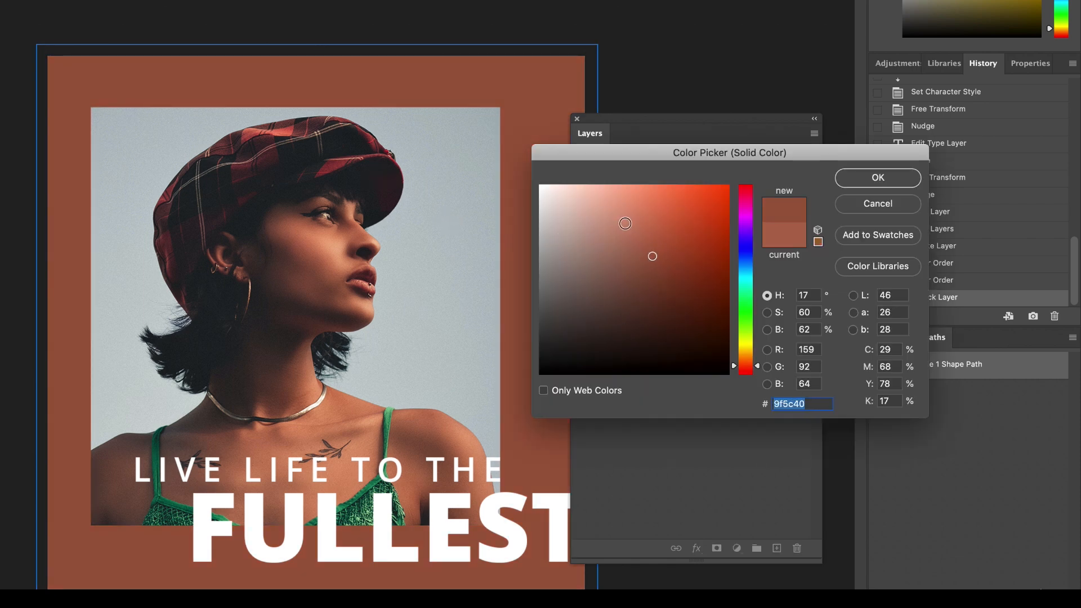
left_click(389, 424)
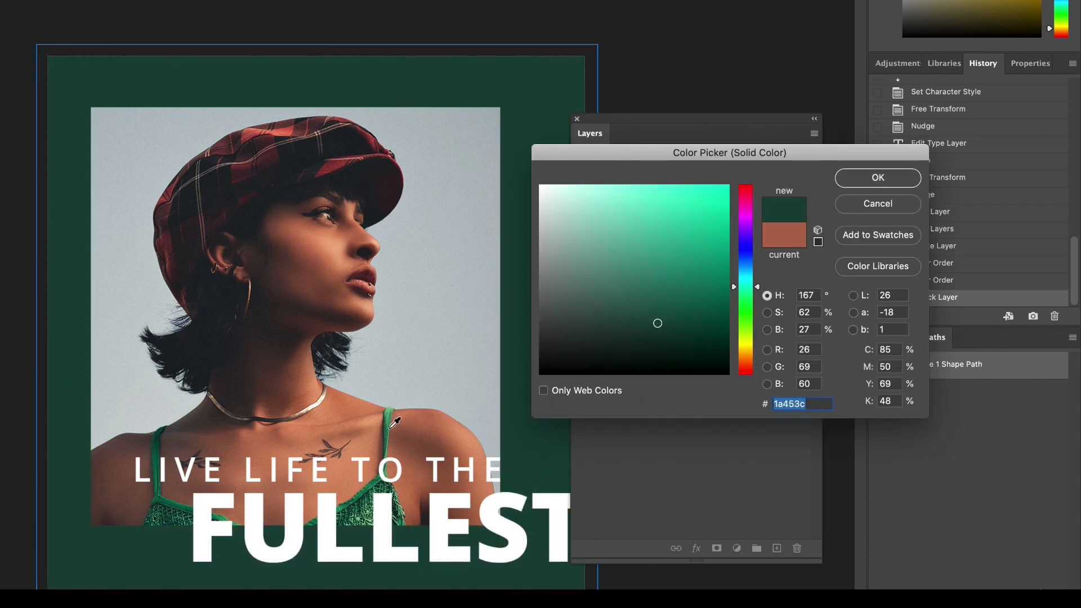
left_click(387, 413)
key("Escape")
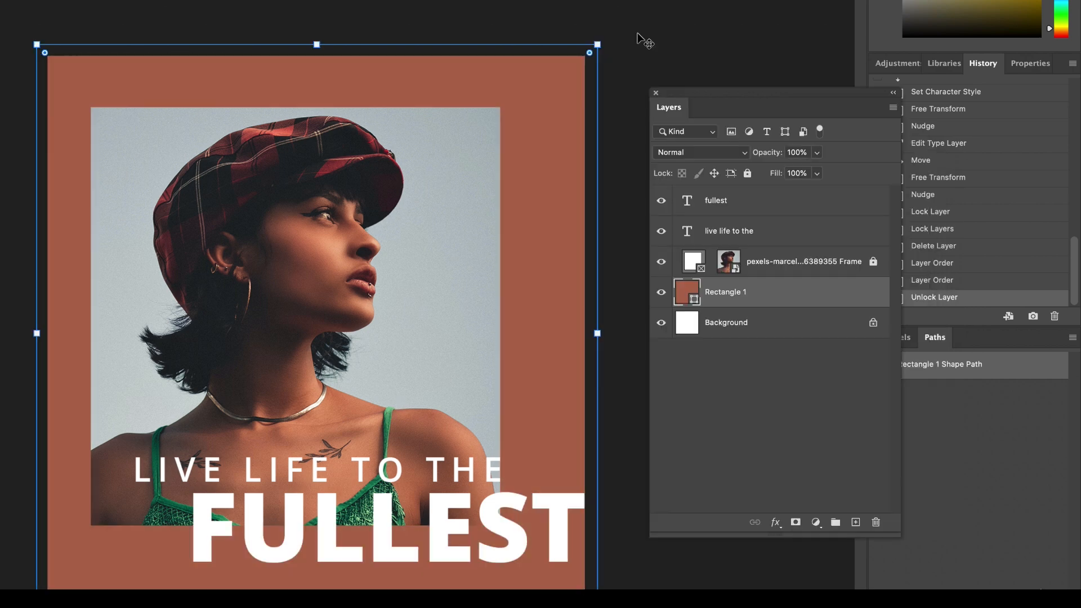
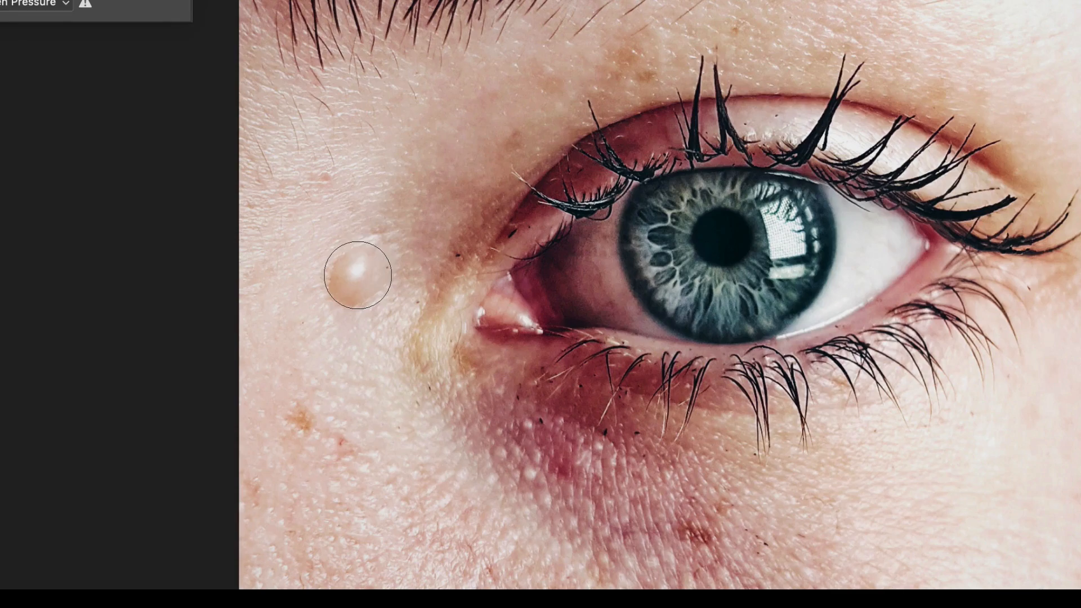
left_click(357, 275)
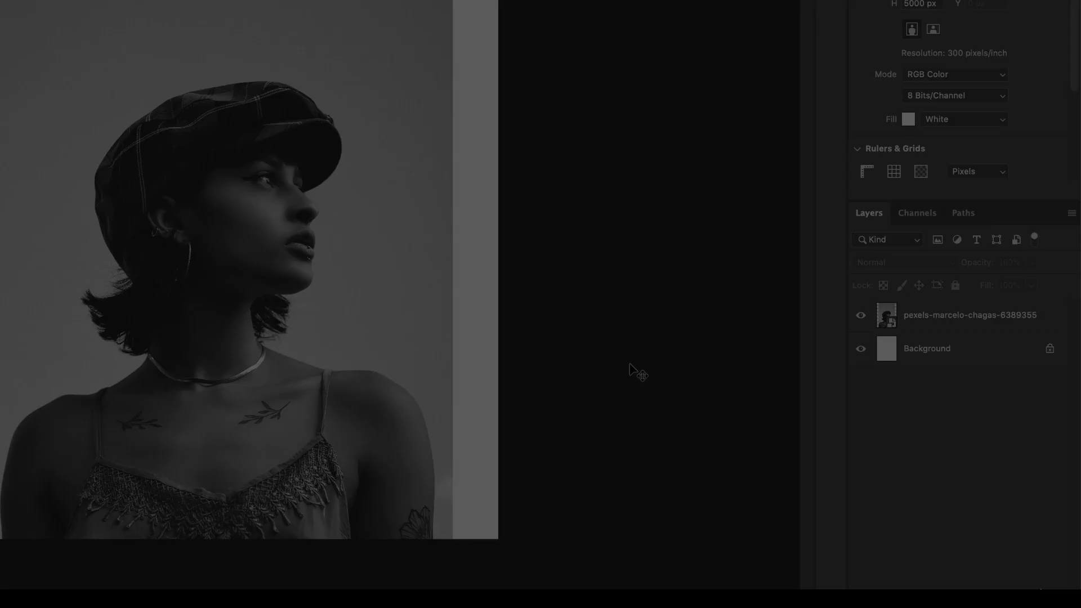
left_click(353, 204)
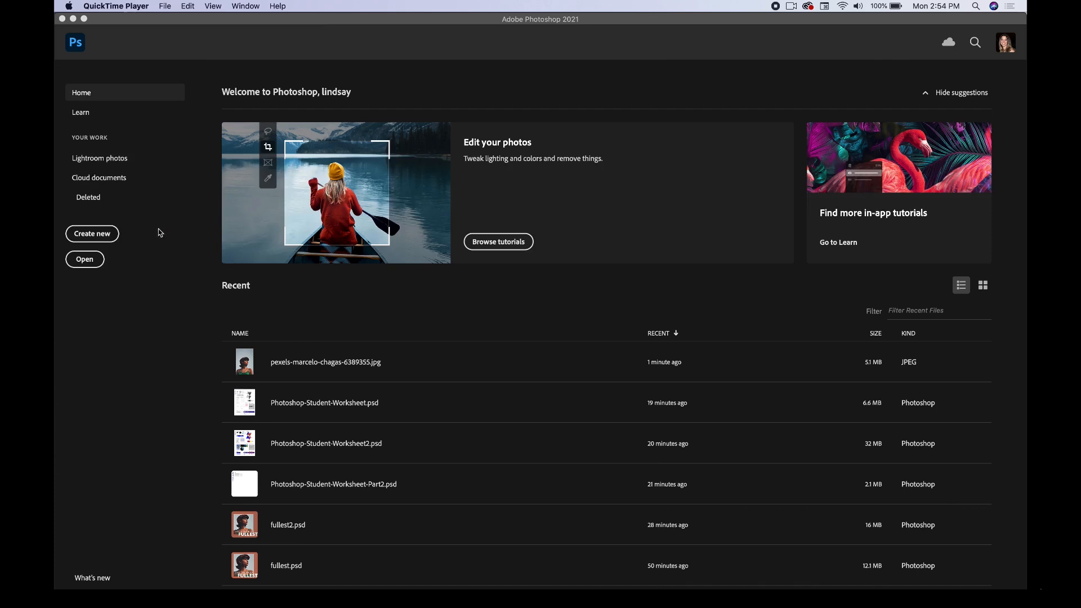
Open pexels-marcelo-chagas-6389355.jpg from the Downloads folder directly in Photoshop as its own document.
left_click(82, 596)
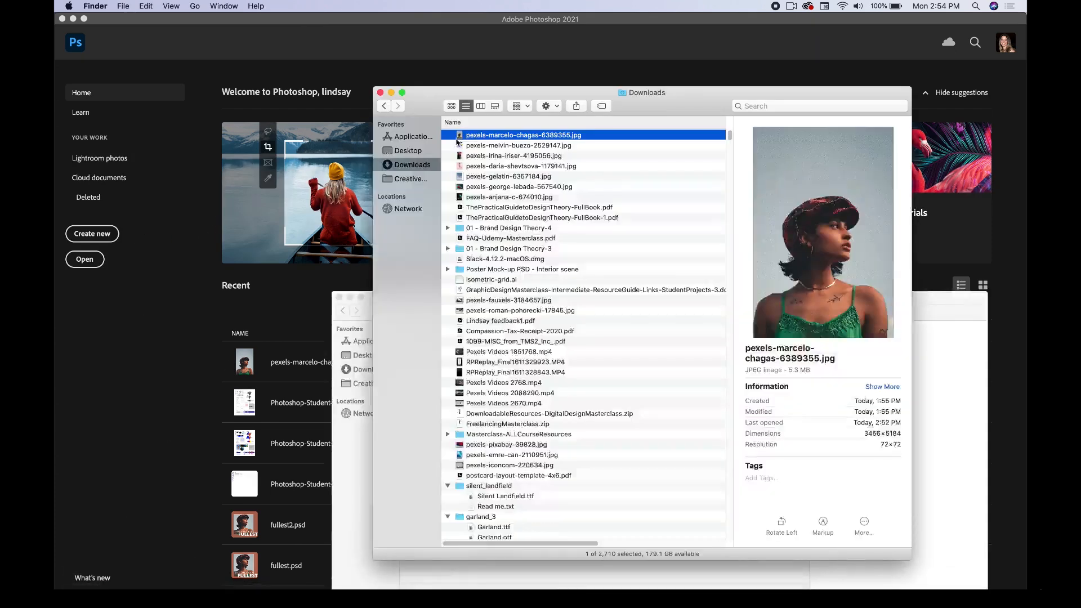
left_click_drag(474, 138, 274, 532)
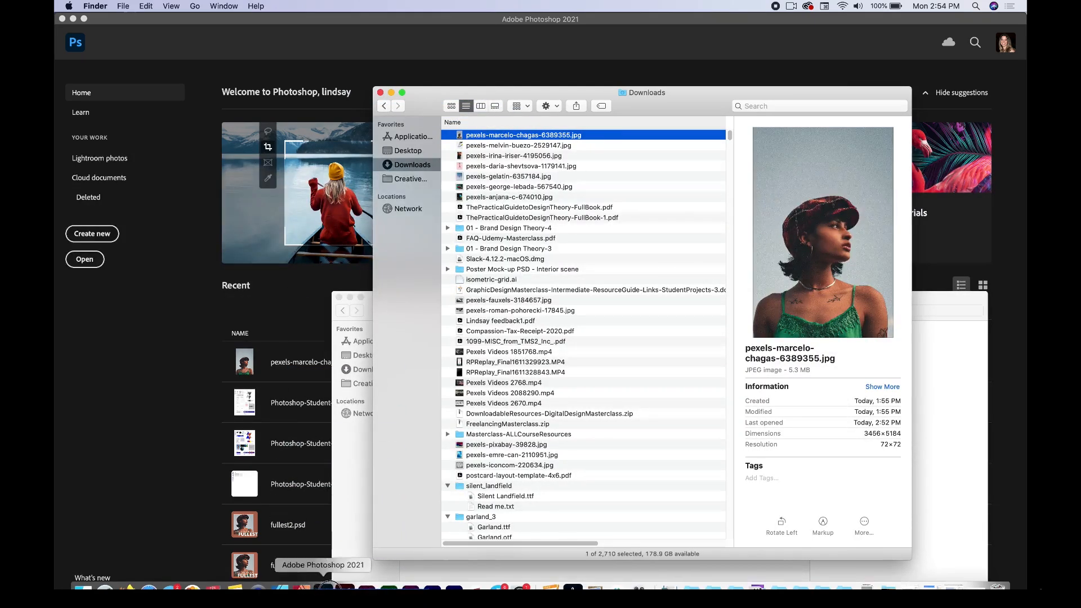
left_click(324, 596)
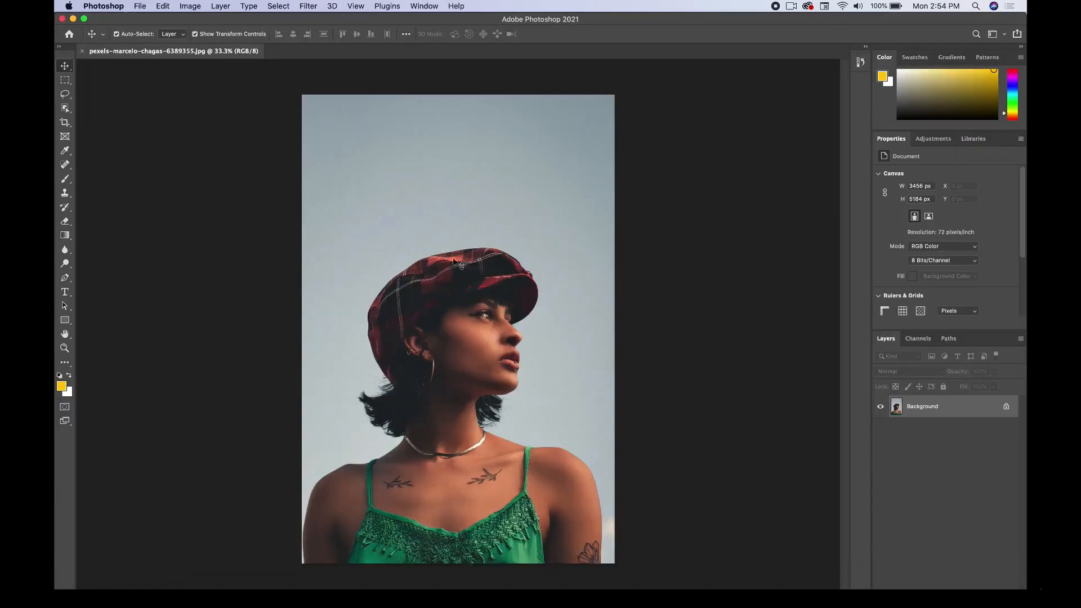
Convert the locked Background into a regular layer named Layer 0 and check which image adjustments are available for it.
double_click(960, 412)
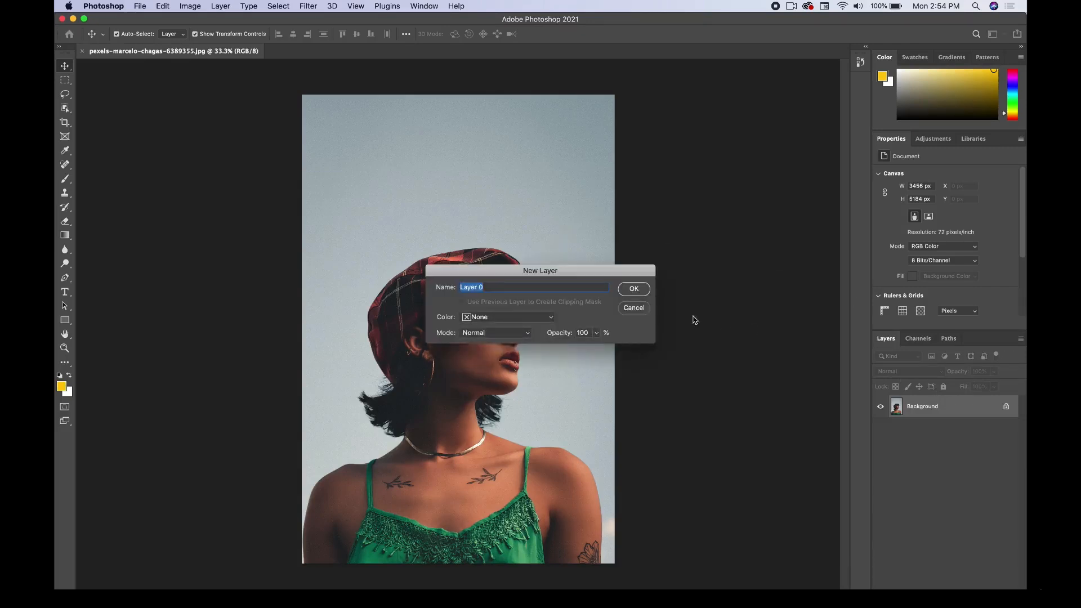
left_click(634, 289)
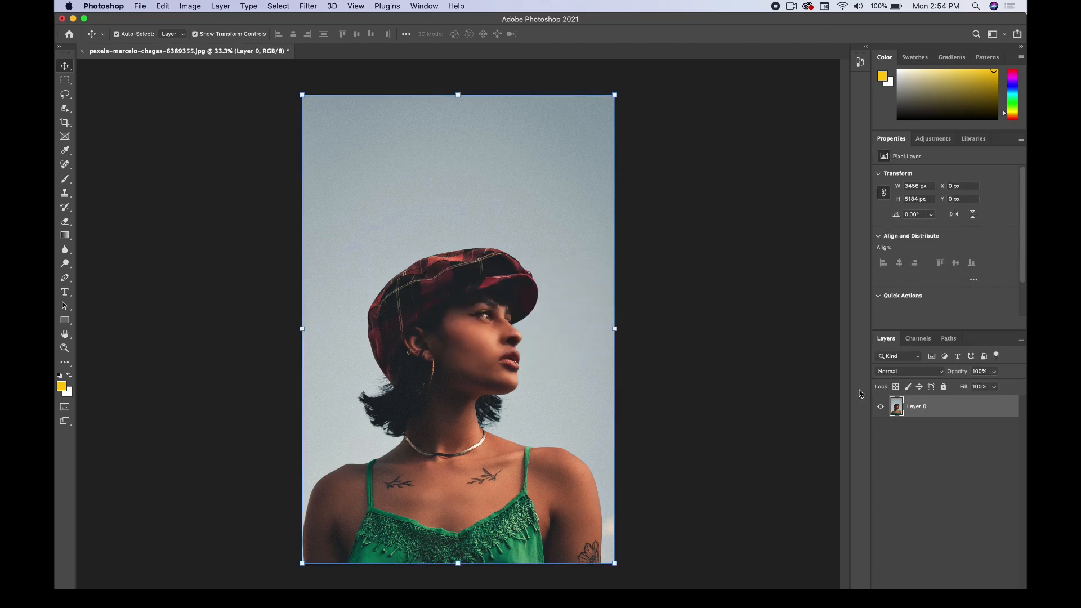
left_click_drag(534, 310, 532, 309)
left_click(190, 6)
mouse_move(196, 36)
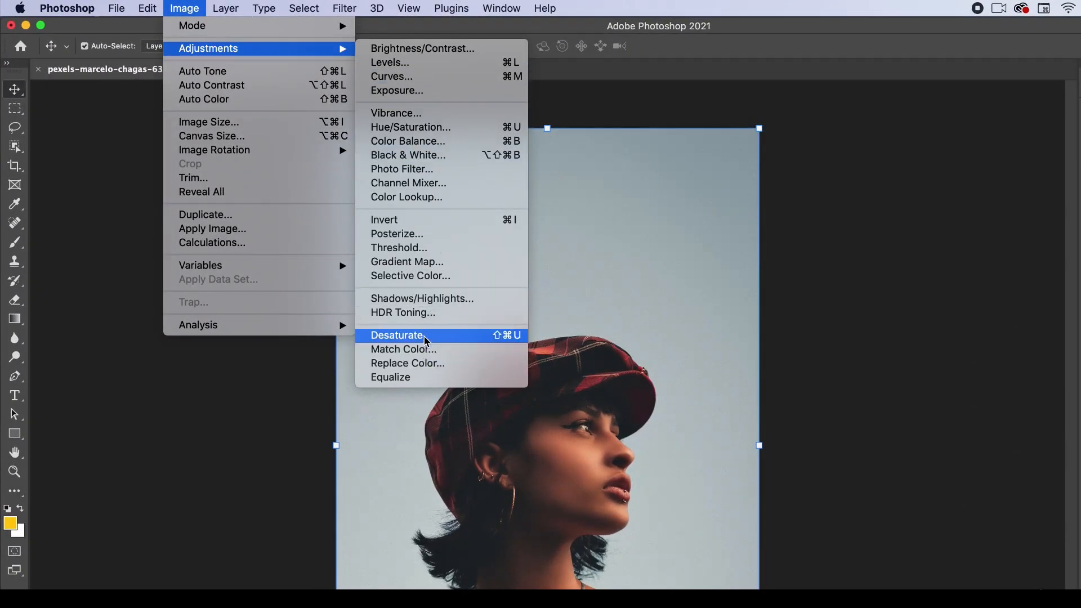
left_click(192, 6)
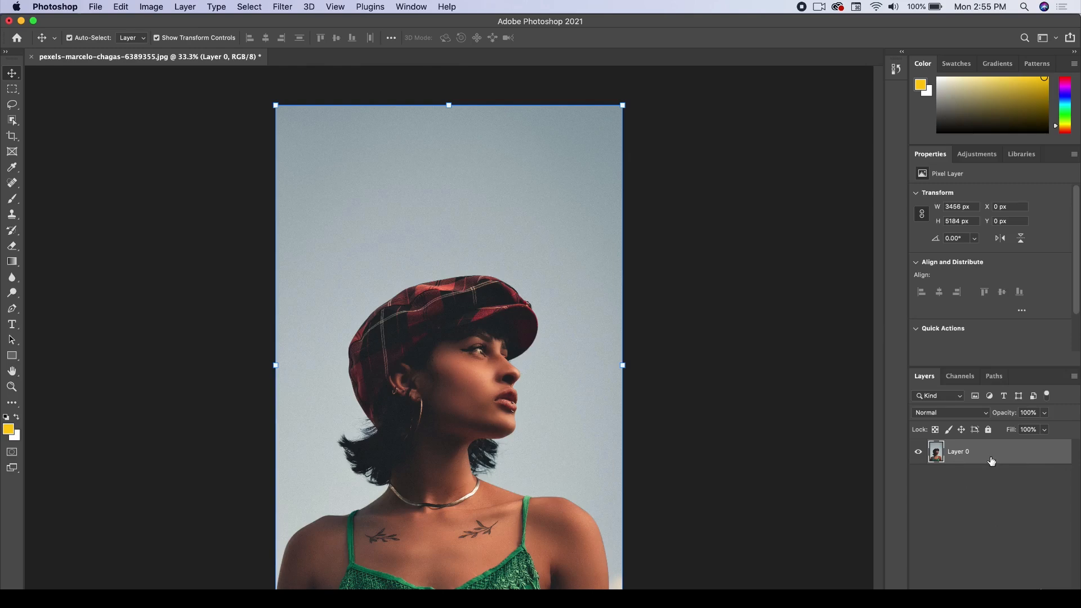
Create a new 4000 x 5000 px document at 300 pixels/inch in RGB Color with a white background.
left_click(107, 7)
left_click(143, 21)
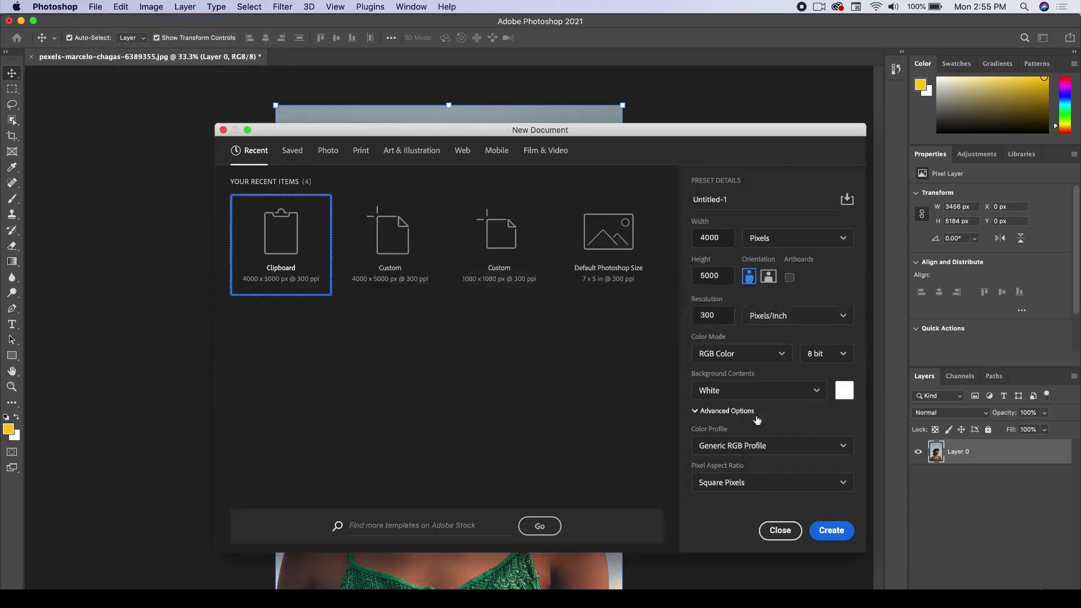
left_click(831, 527)
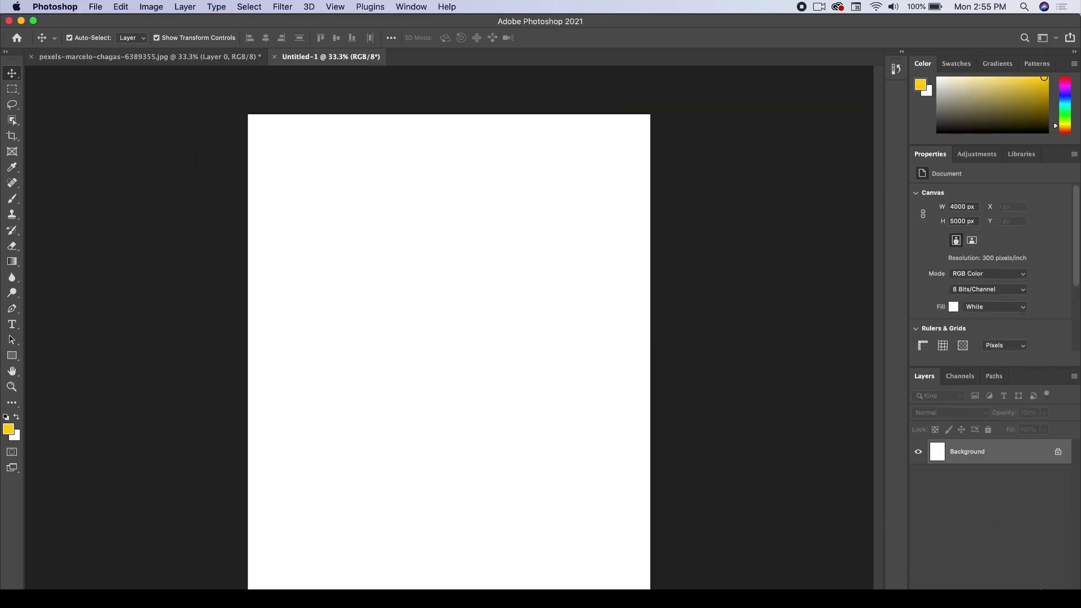
Place pexels-marcelo-chagas-6389355.jpg from the Downloads folder into the new document as an embedded smart object.
key("super+Tab")
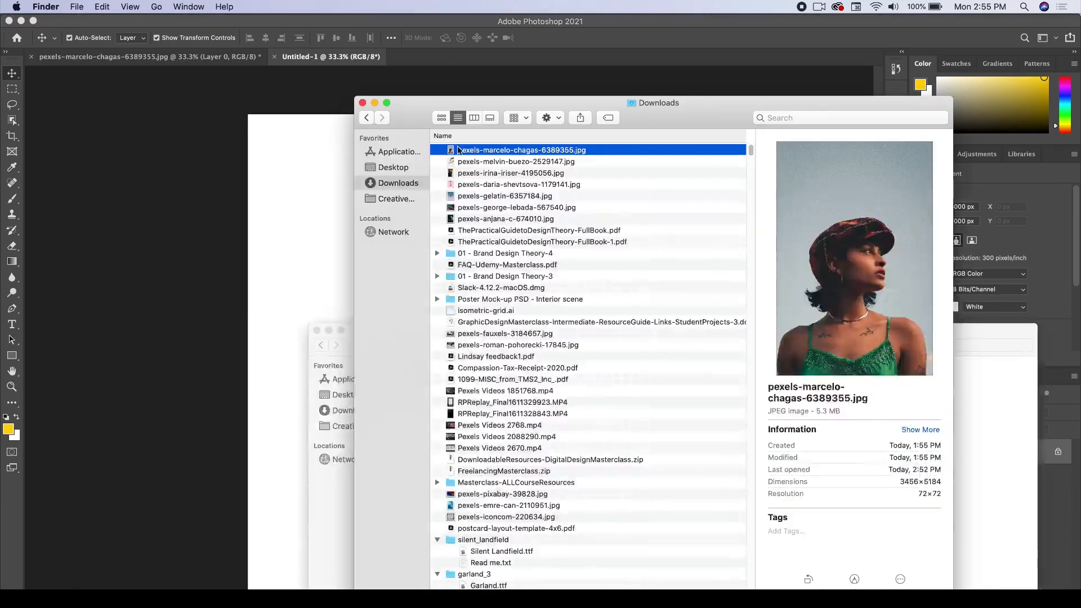
left_click_drag(468, 152, 283, 217)
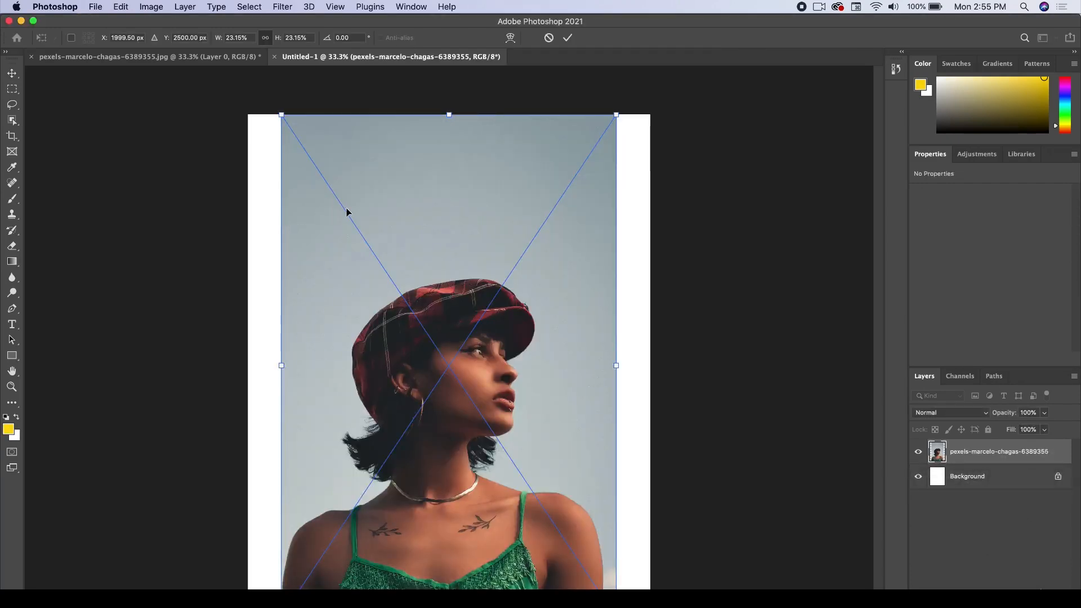
key("Return")
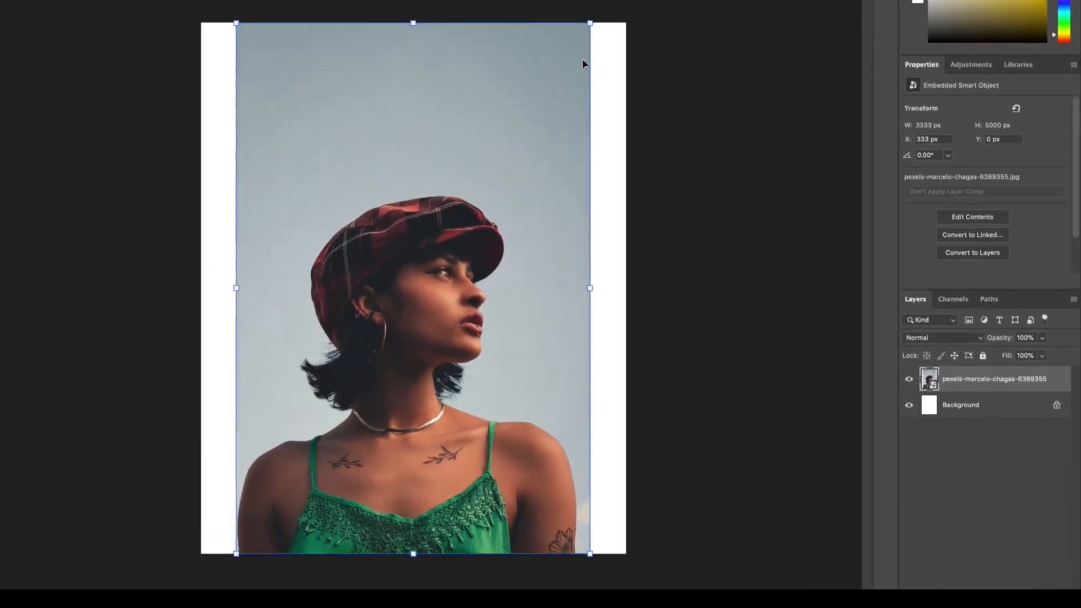
Scale the placed portrait smart object to about 3534 x 5302 px.
left_click_drag(591, 23, 623, 10)
key("Return")
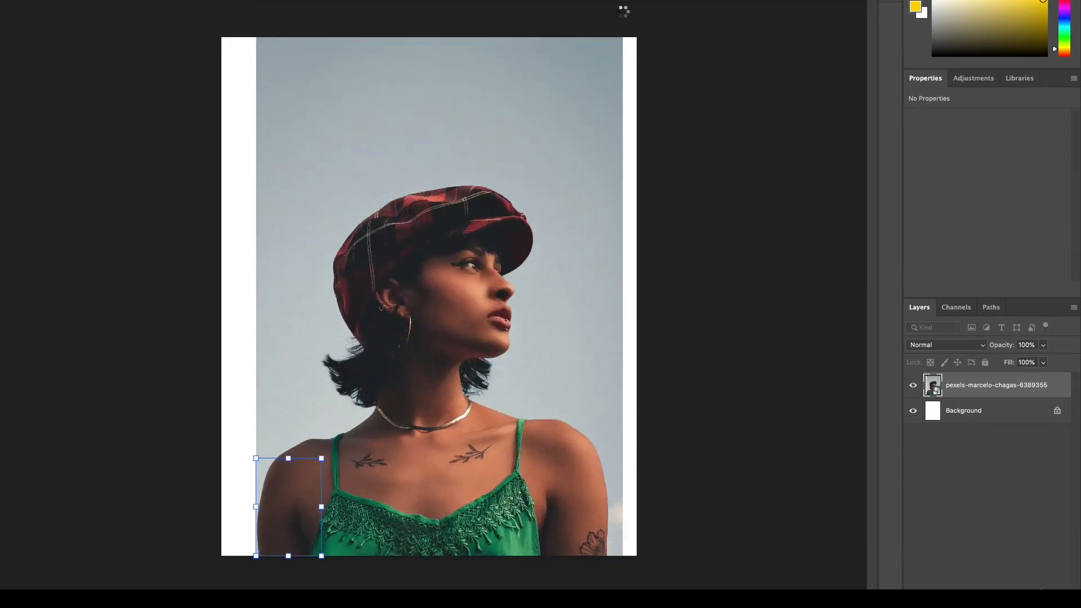
key("Return")
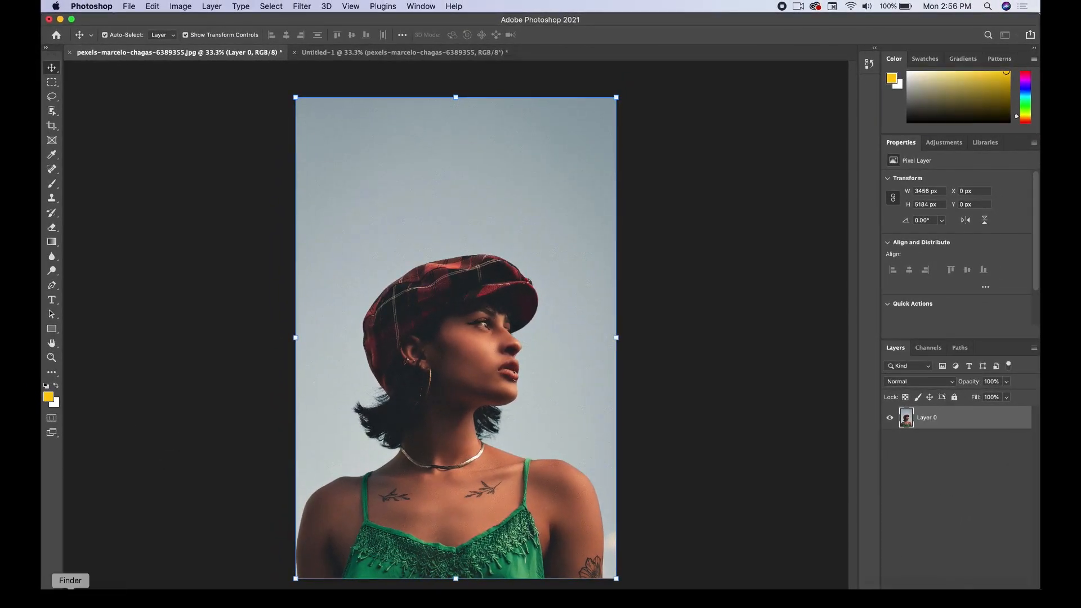
Locate the source file pexels-marcelo-chagas-6389355.jpg in the Downloads folder and return to Photoshop.
left_click(70, 597)
left_click(511, 139)
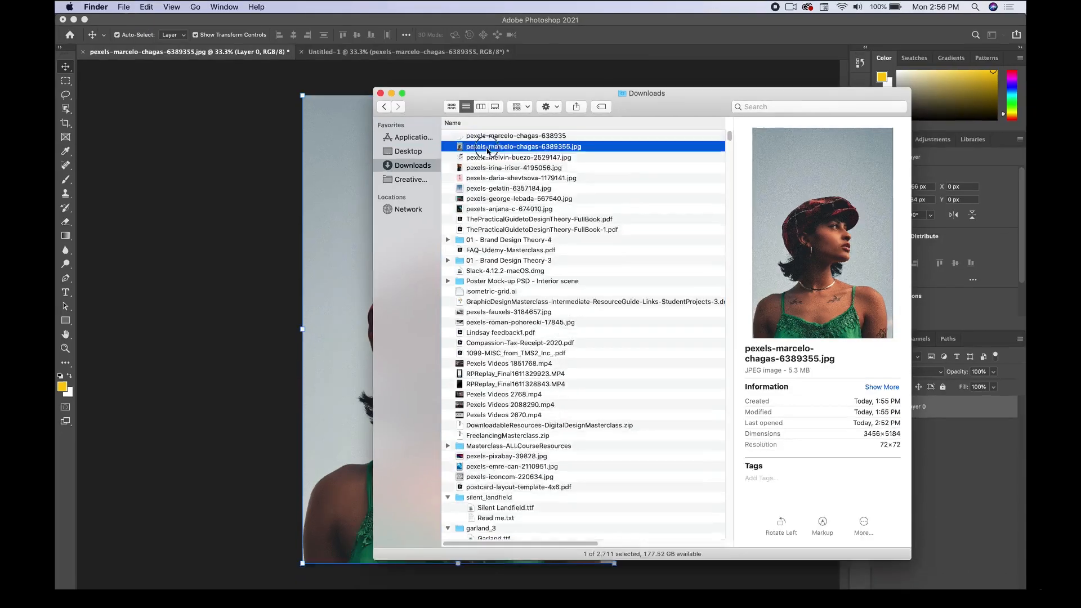
left_click(321, 588)
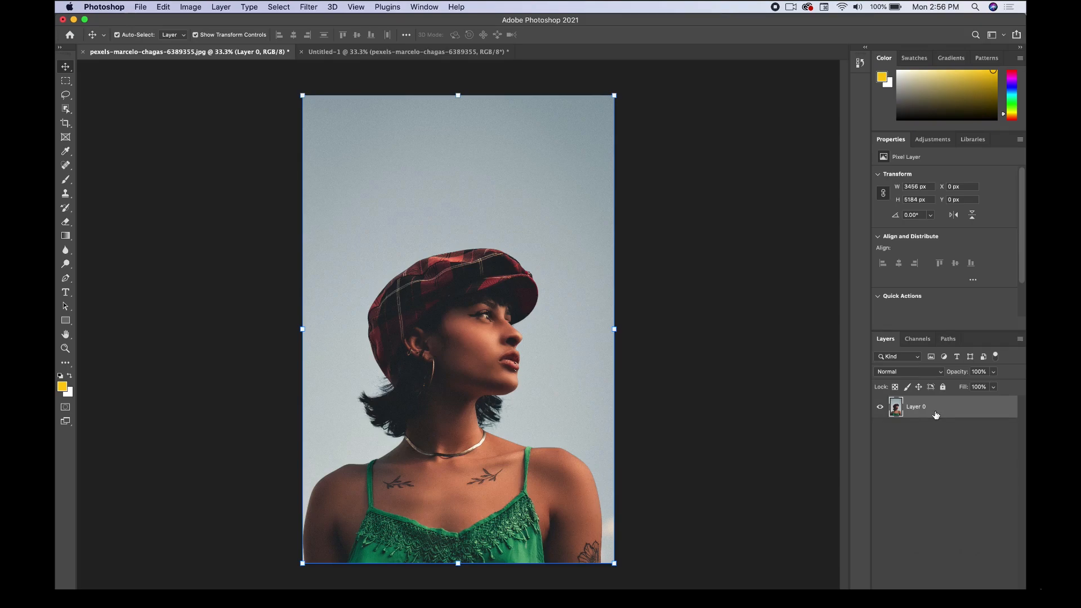
Shrink the portrait on Layer 0 to about 102 x 153 px, apply it, and scale it back up about 3436% to fill the canvas.
left_click_drag(615, 95, 314, 548)
key("Return")
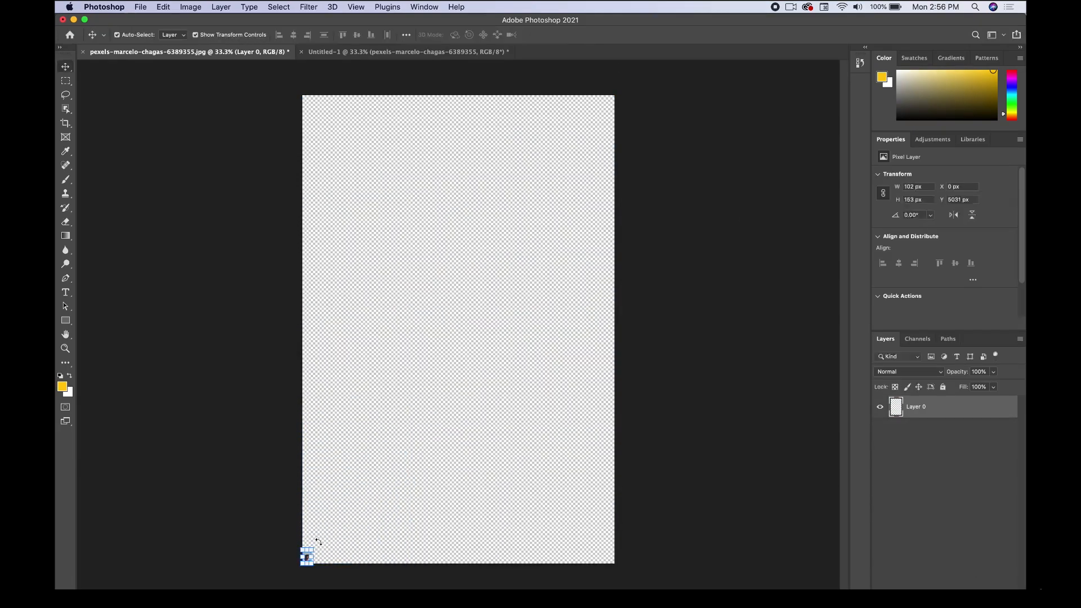
left_click_drag(314, 547, 605, 76)
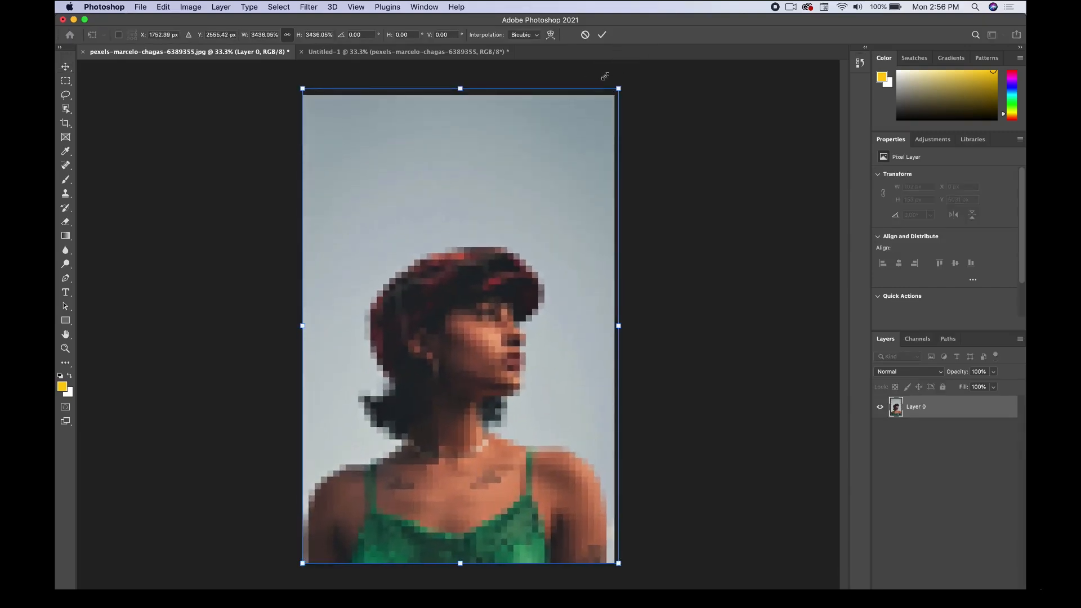
key("Return")
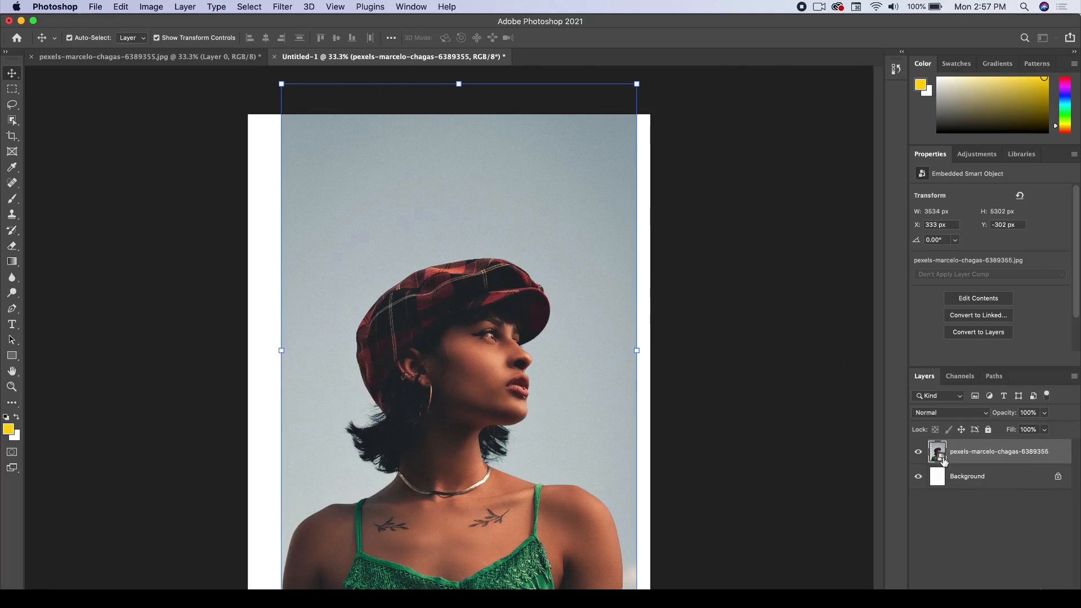
Check which image adjustments are available for the portrait smart object in the Untitled-1 document.
left_click(149, 6)
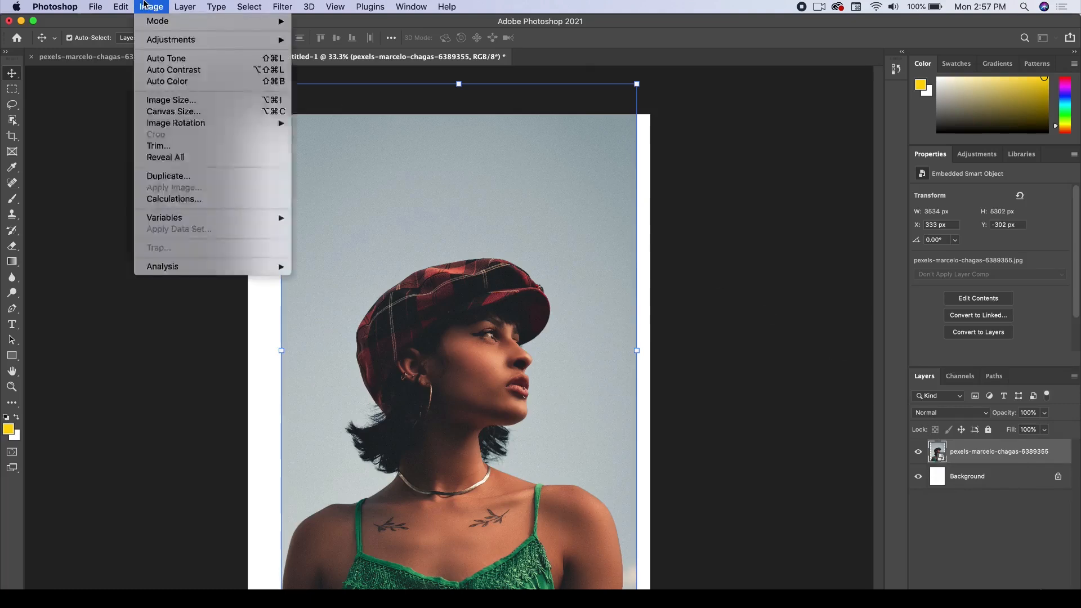
mouse_move(159, 44)
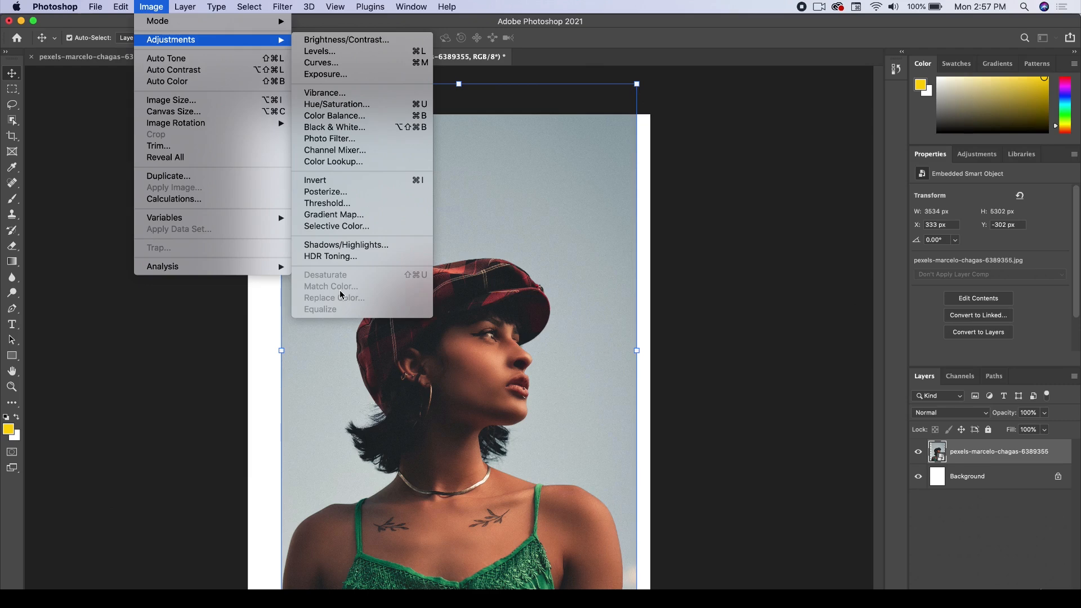
left_click(165, 6)
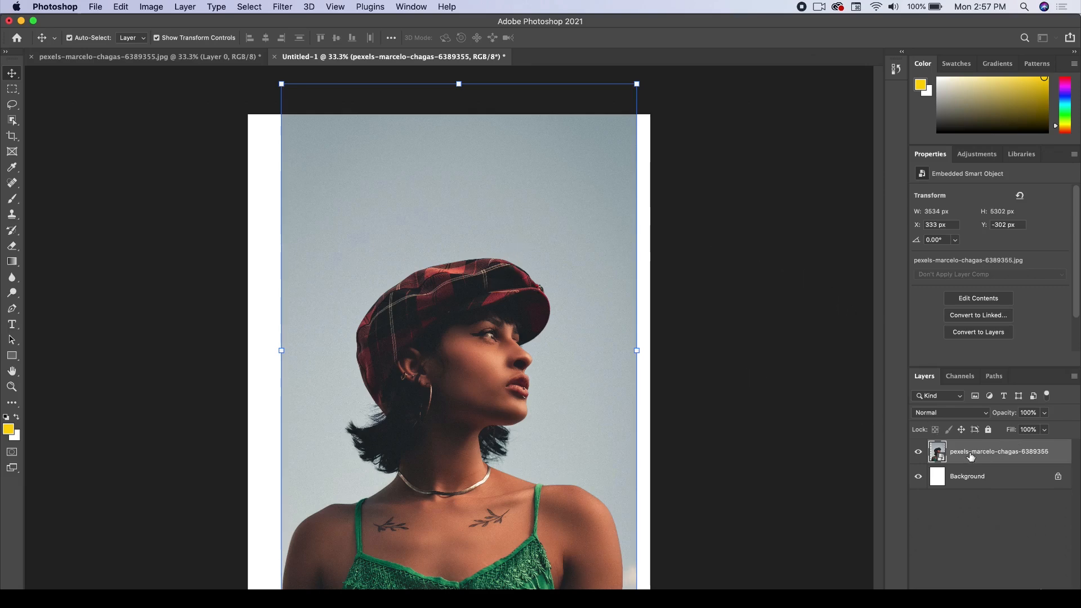
Rasterize the portrait smart object in Untitled-1 and check which image adjustments are available for the pixel layer.
right_click(993, 454)
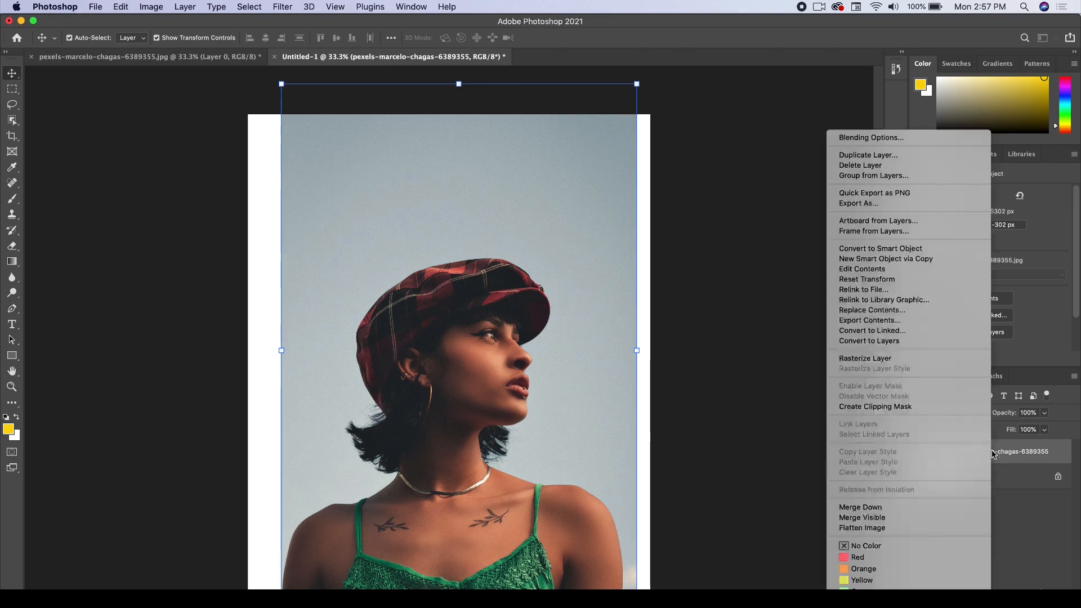
left_click(915, 359)
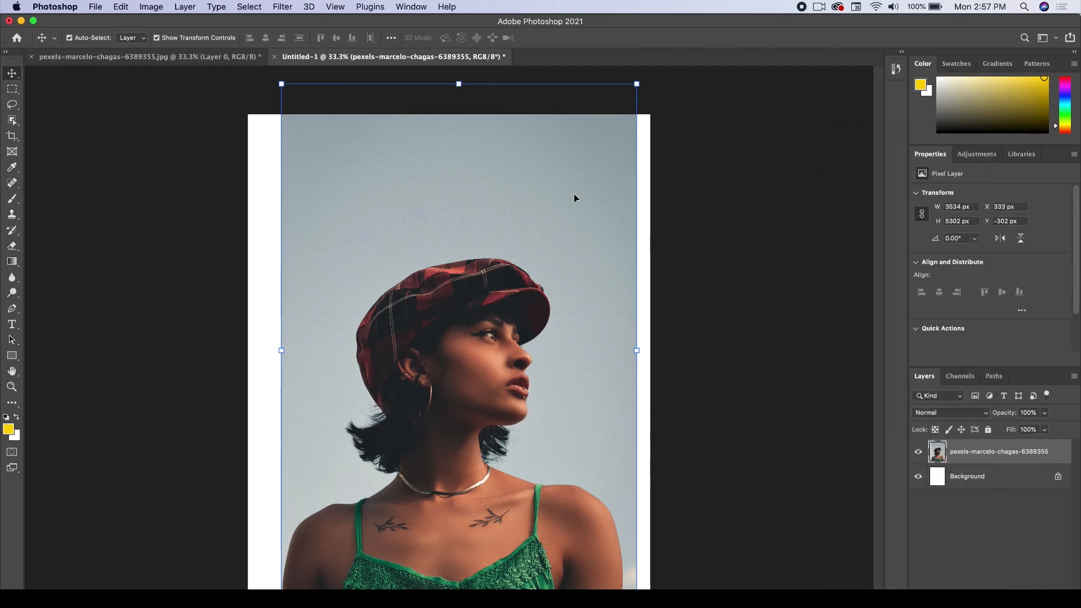
left_click(150, 7)
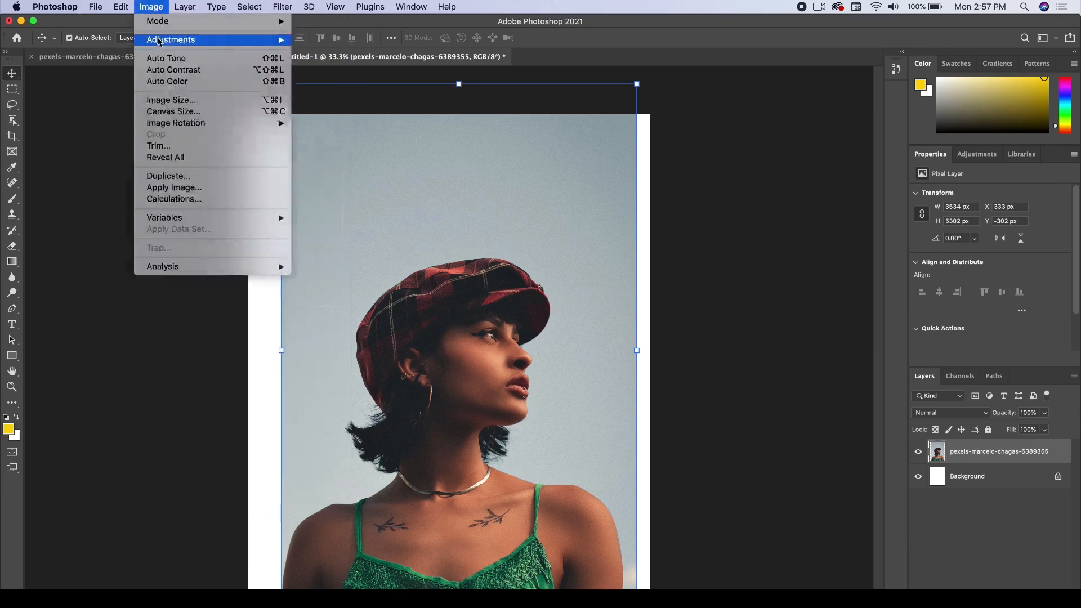
mouse_move(265, 40)
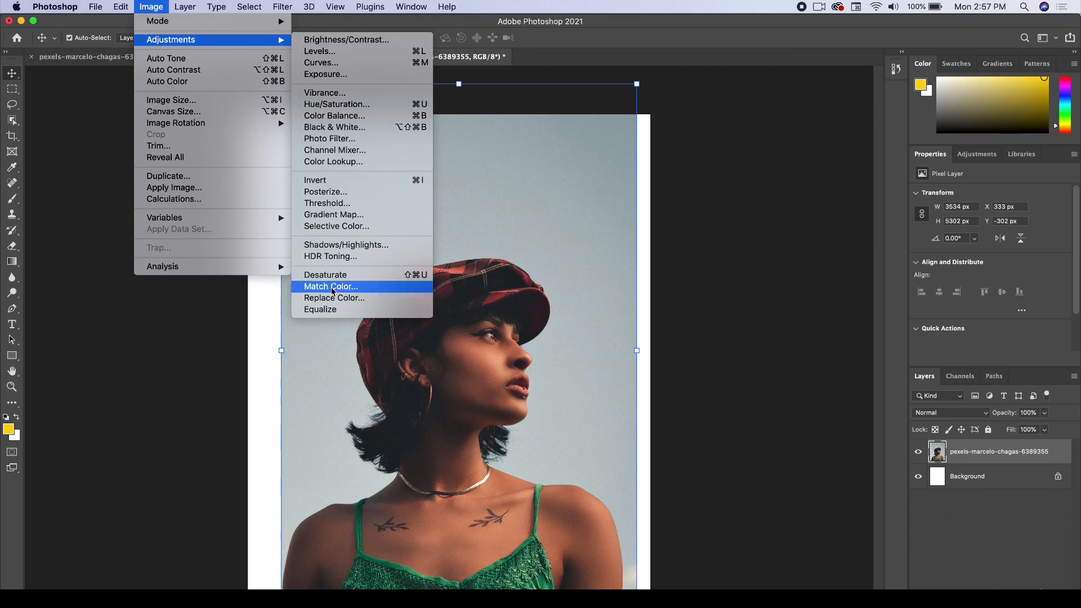
left_click(445, 301)
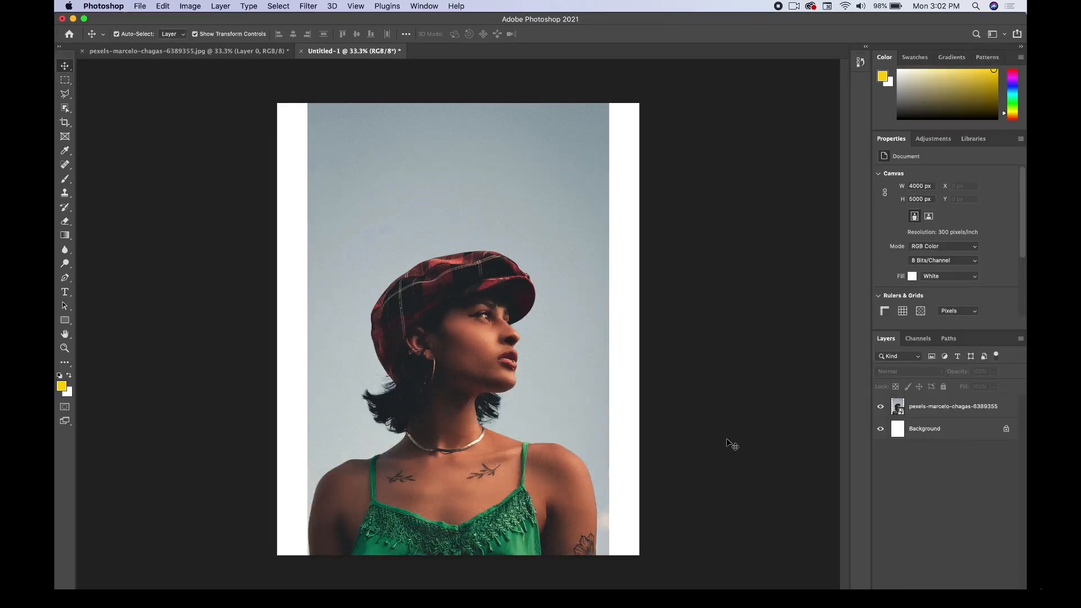
Compare the portrait smart object in Untitled-1 with Layer 0 in the pexels-marcelo-chagas-6389355.jpg document.
left_click(541, 336)
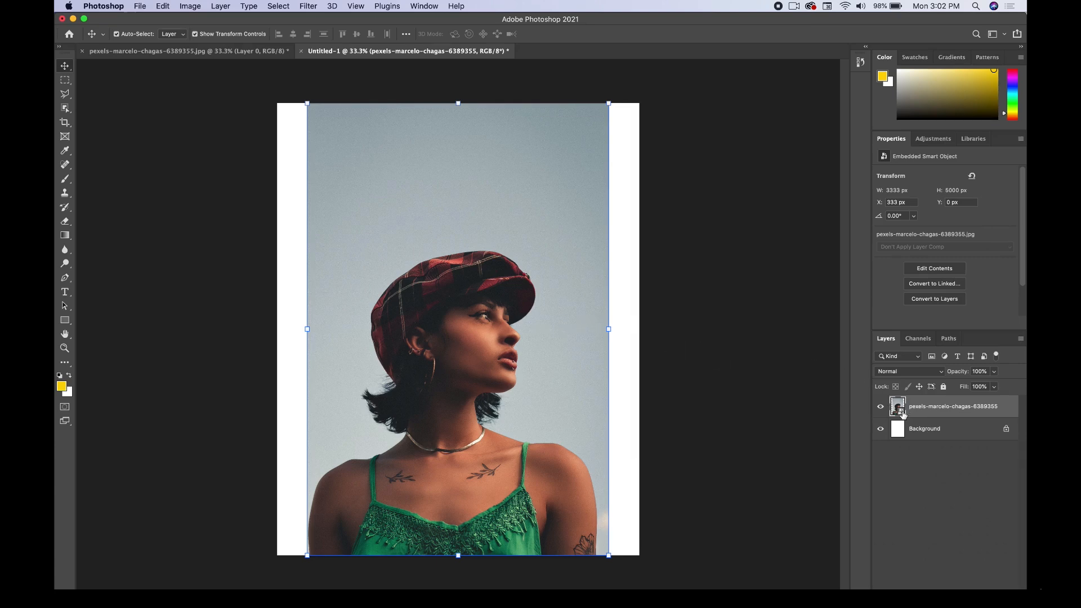
left_click(211, 52)
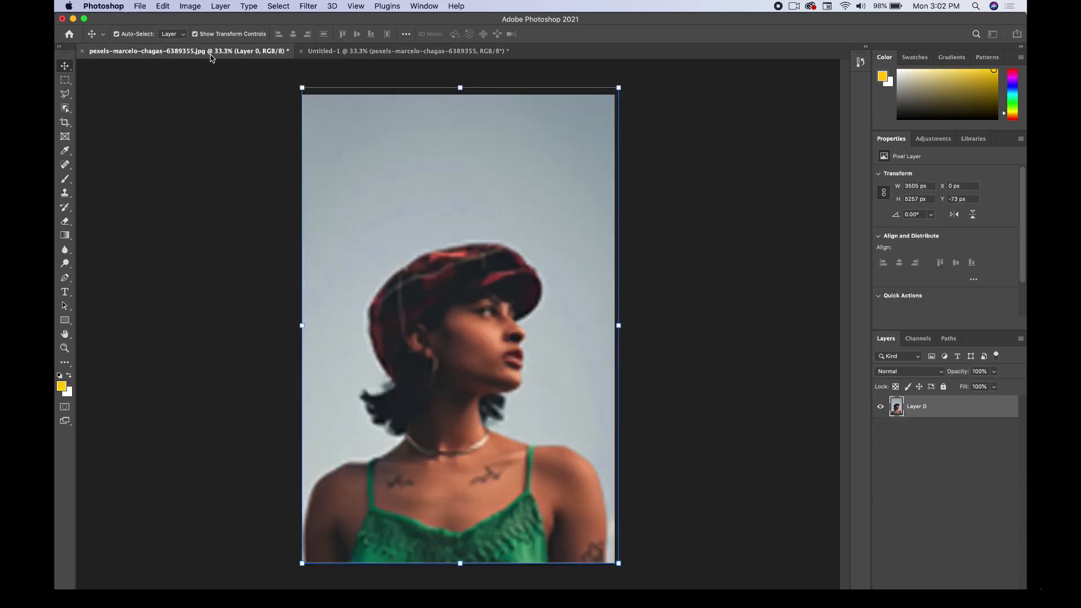
left_click(347, 52)
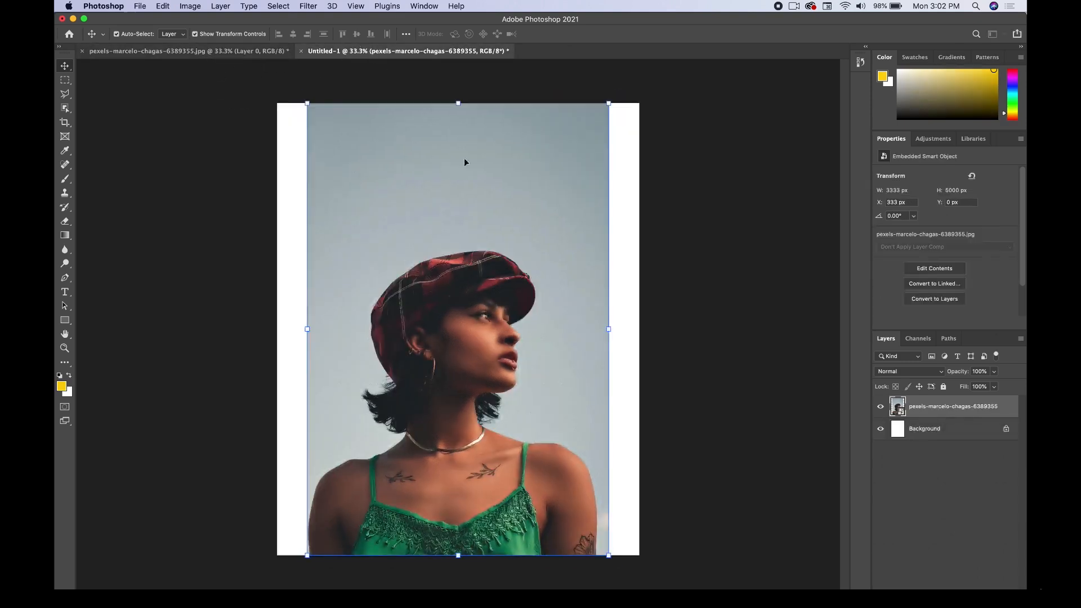
Rasterize the portrait layer in Untitled-1 and convert it back to a smart object.
right_click(1000, 412)
left_click(916, 328)
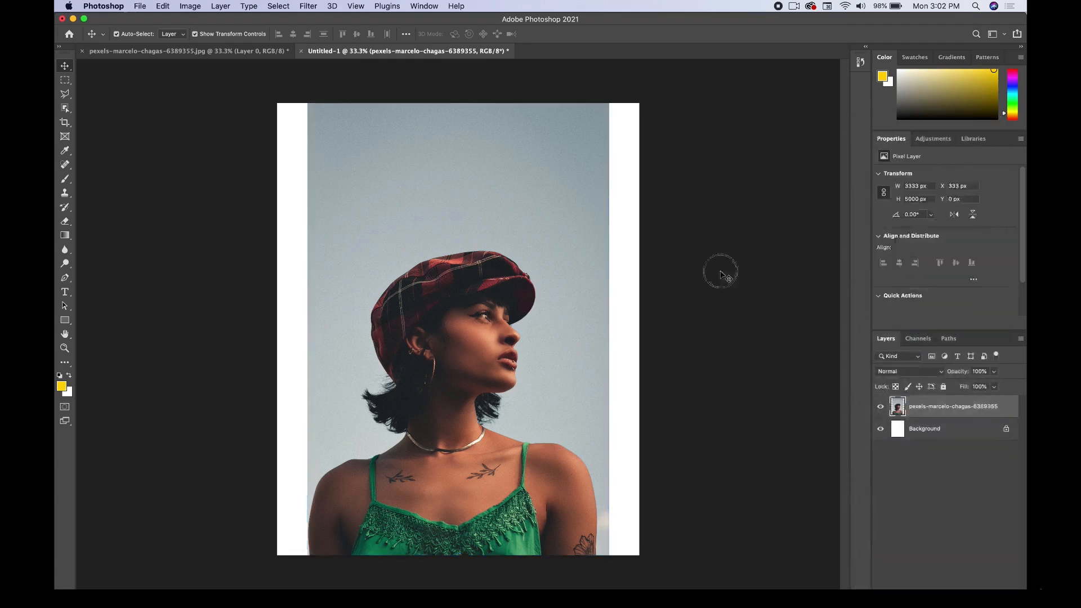
mouse_move(471, 229)
left_mouse_down()
mouse_move(444, 208)
mouse_move(466, 251)
mouse_move(470, 225)
left_mouse_up()
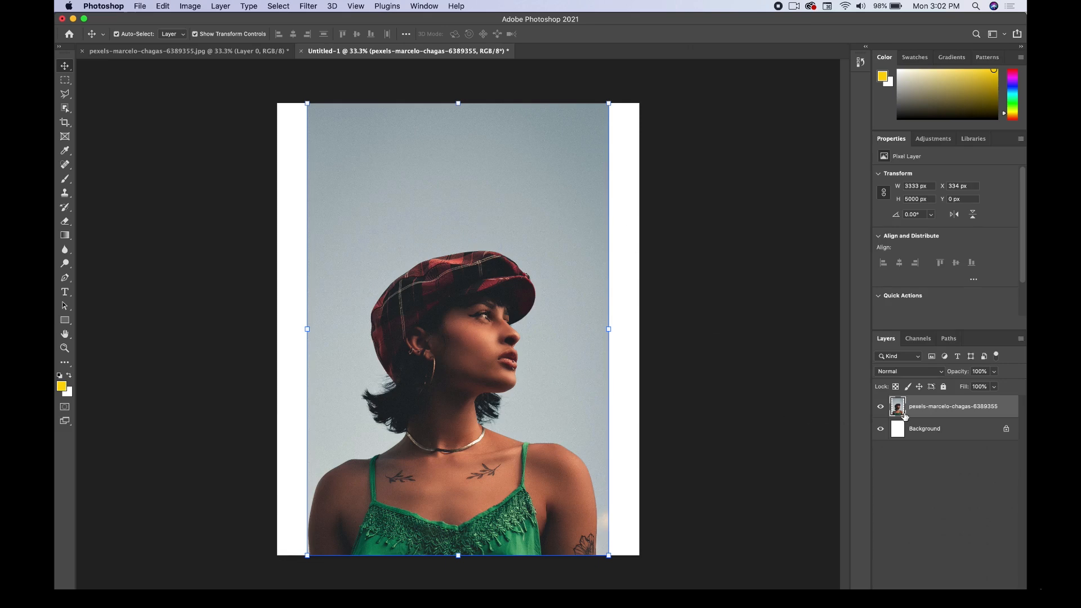
right_click(1002, 409)
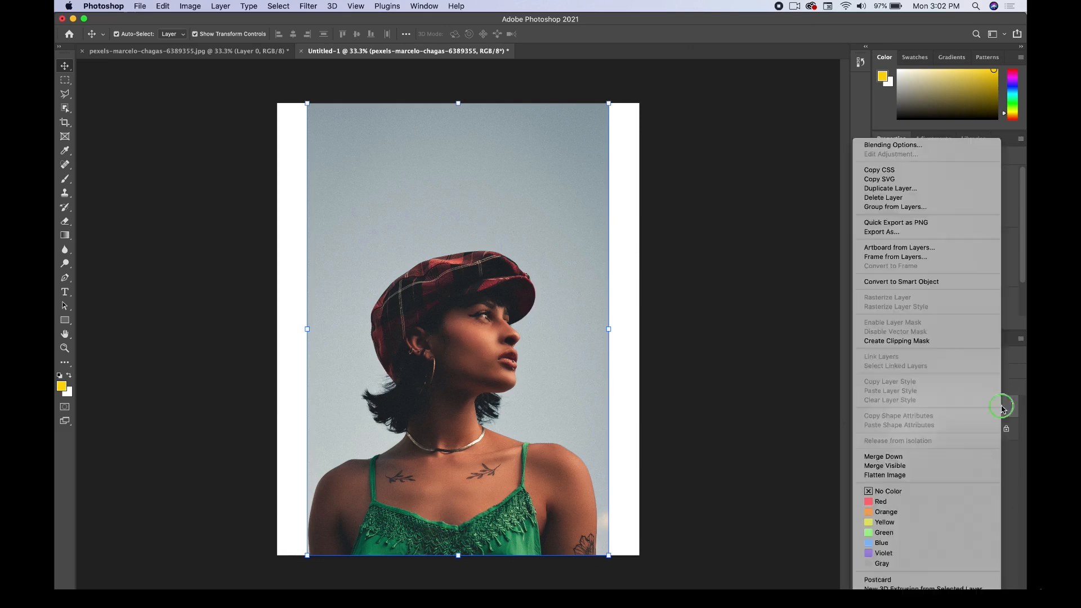
left_click(929, 281)
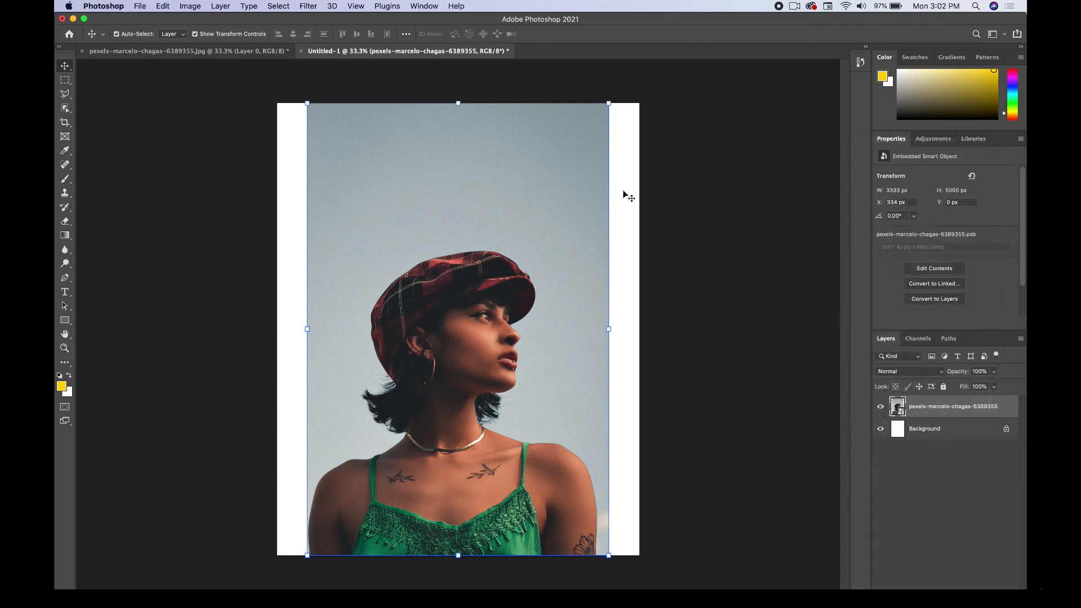
Scale the portrait smart object up to about 3391 x 5088 px and apply the transform.
mouse_move(608, 103)
left_mouse_down()
mouse_move(386, 495)
mouse_move(627, 102)
mouse_move(619, 95)
mouse_move(630, 103)
left_mouse_up()
key("Return")
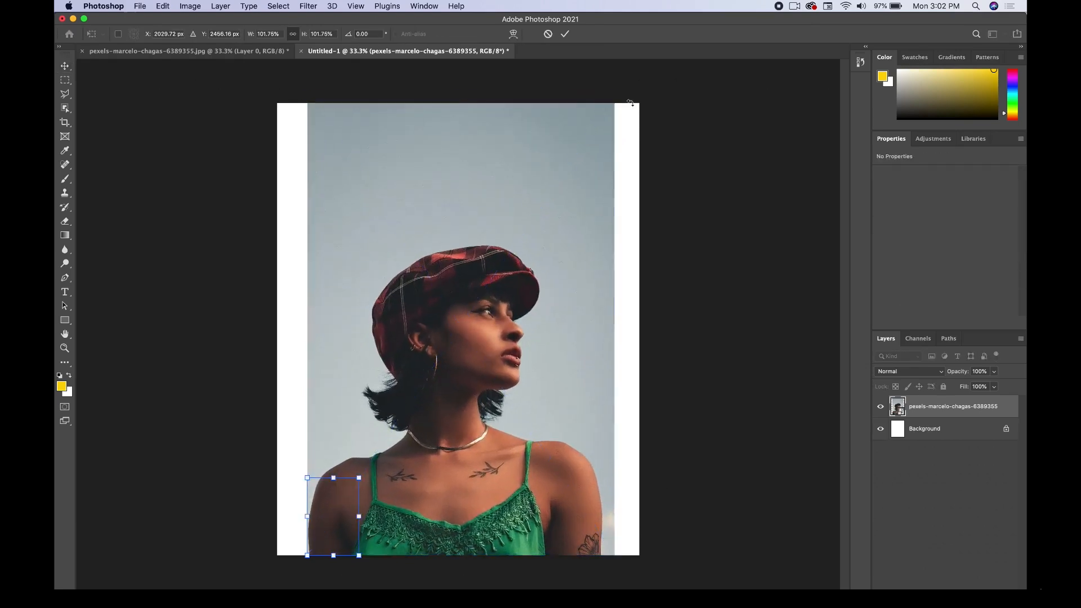
key("Return")
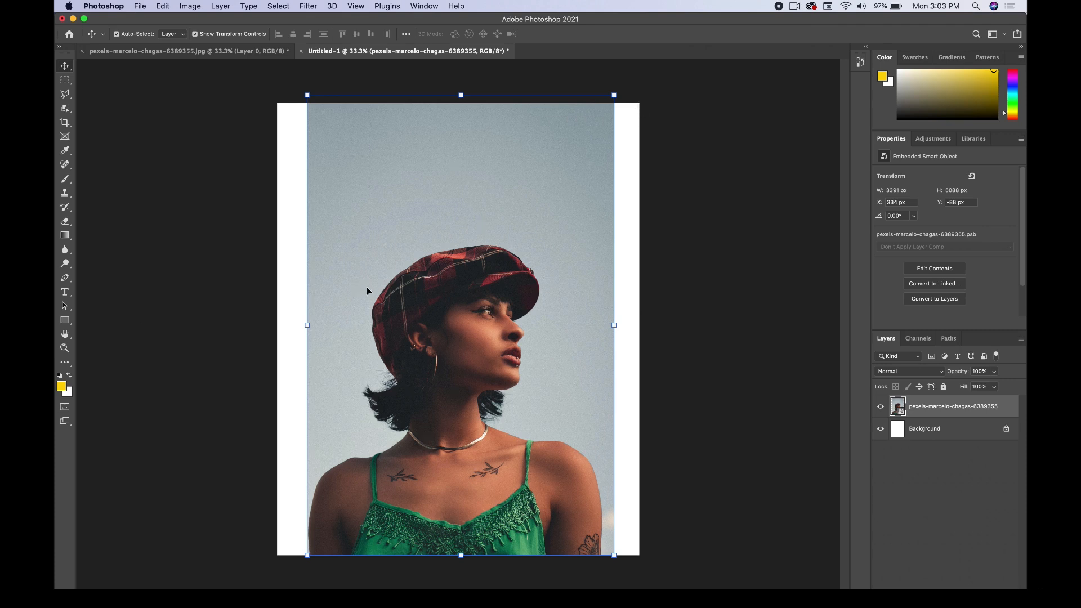
Select the Dodge Tool, consult Adobe's "Work with Smart Objects" help page in Safari, and return to Photoshop.
left_click(65, 266)
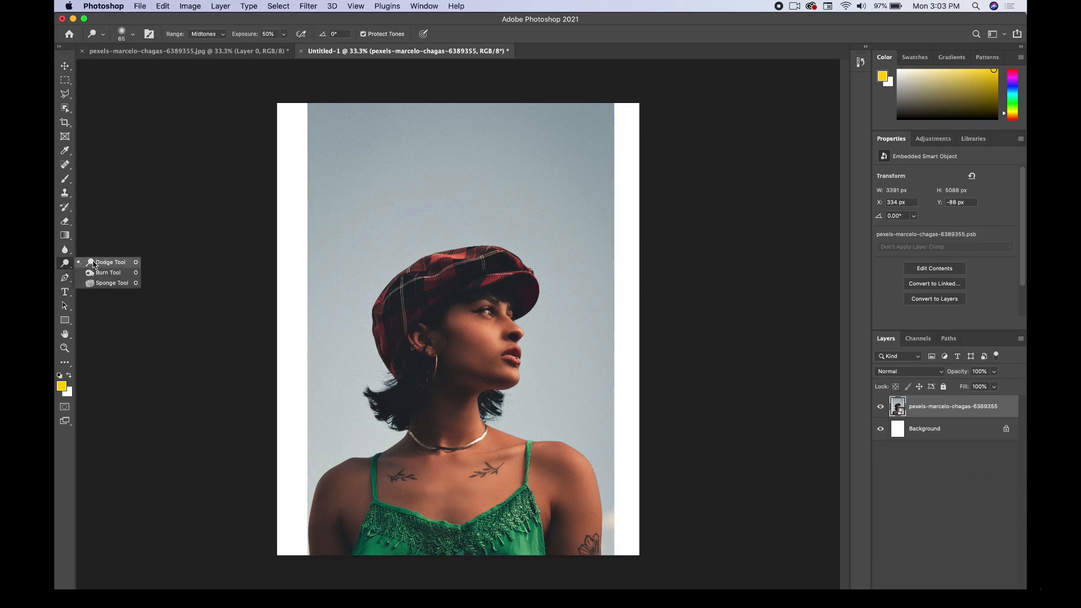
left_click(93, 262)
left_click(149, 601)
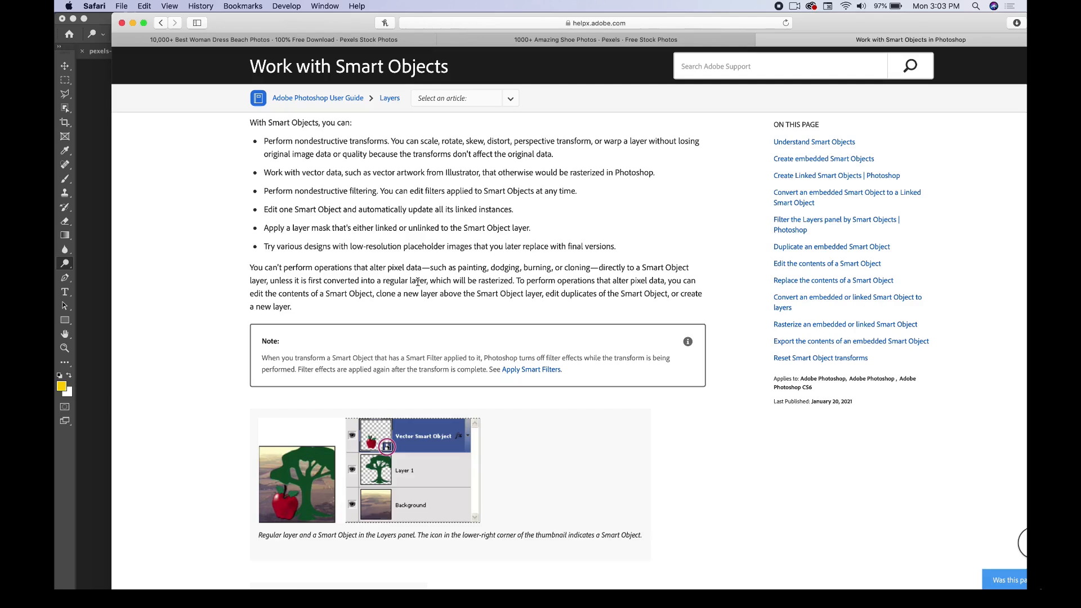
left_click(103, 213)
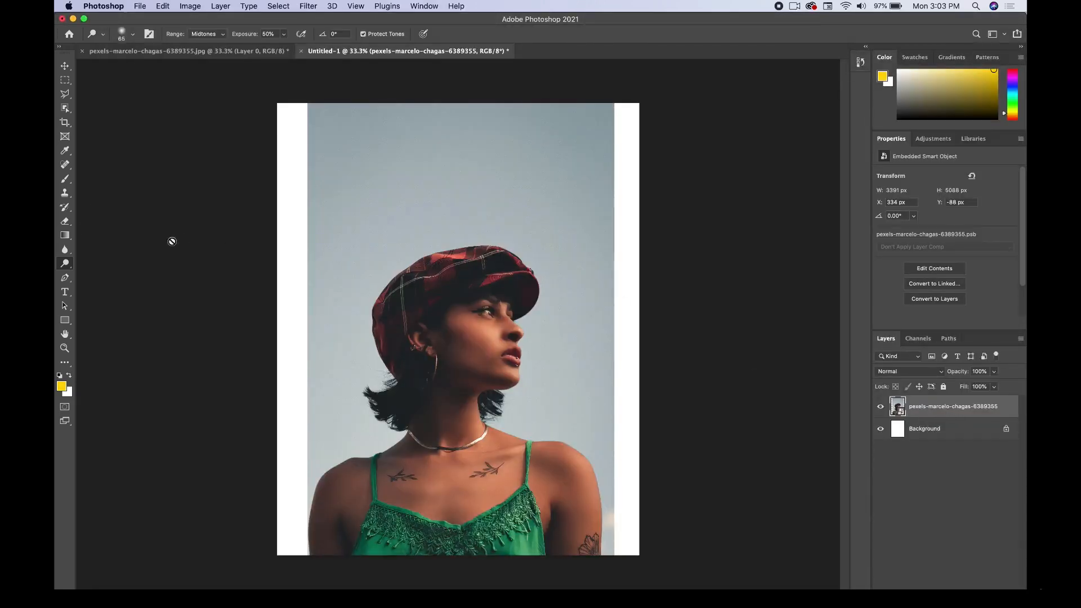
Try to use the Clone Stamp Tool on the sky area of the portrait smart object.
left_click(65, 193)
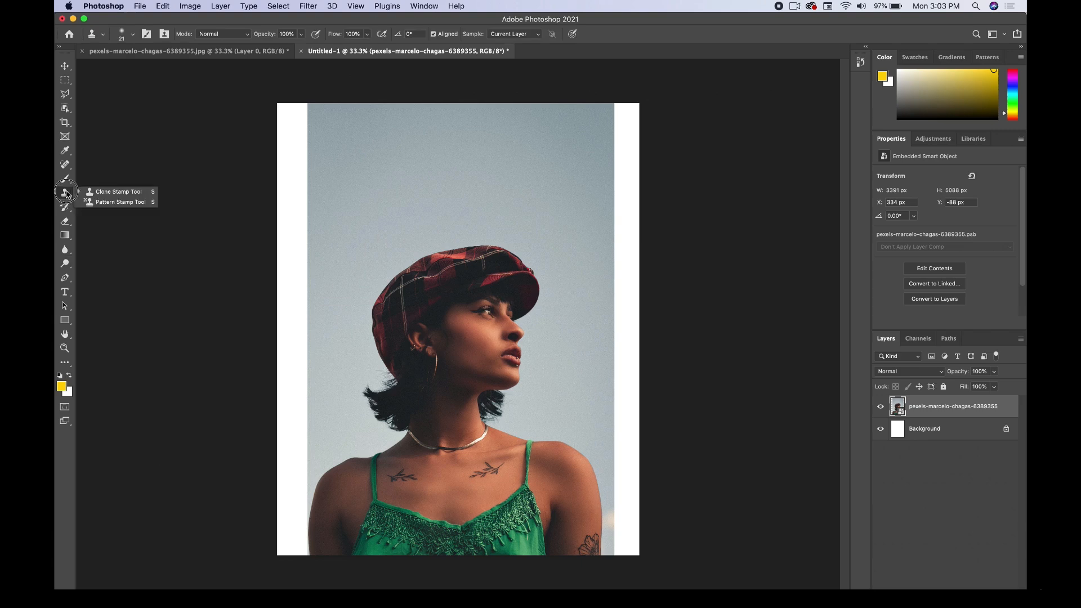
left_click(94, 192)
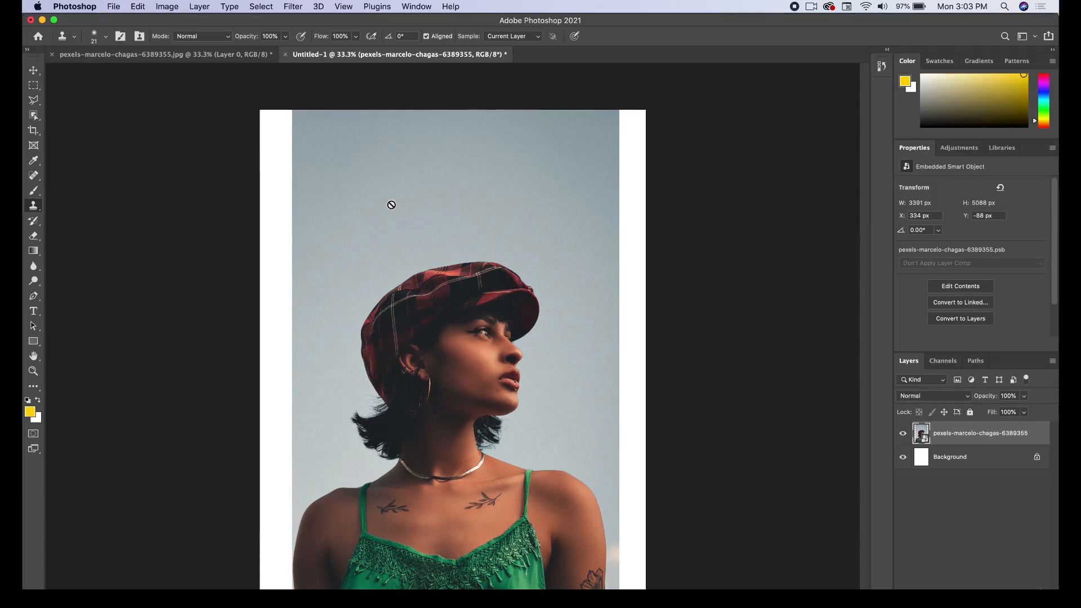
left_click(415, 232)
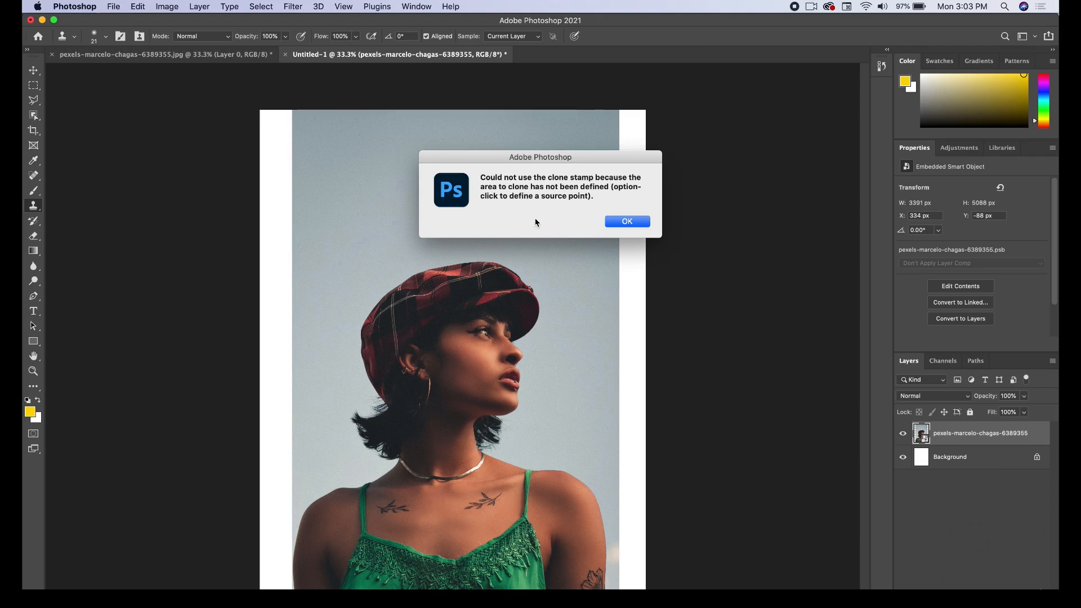
left_click(623, 221)
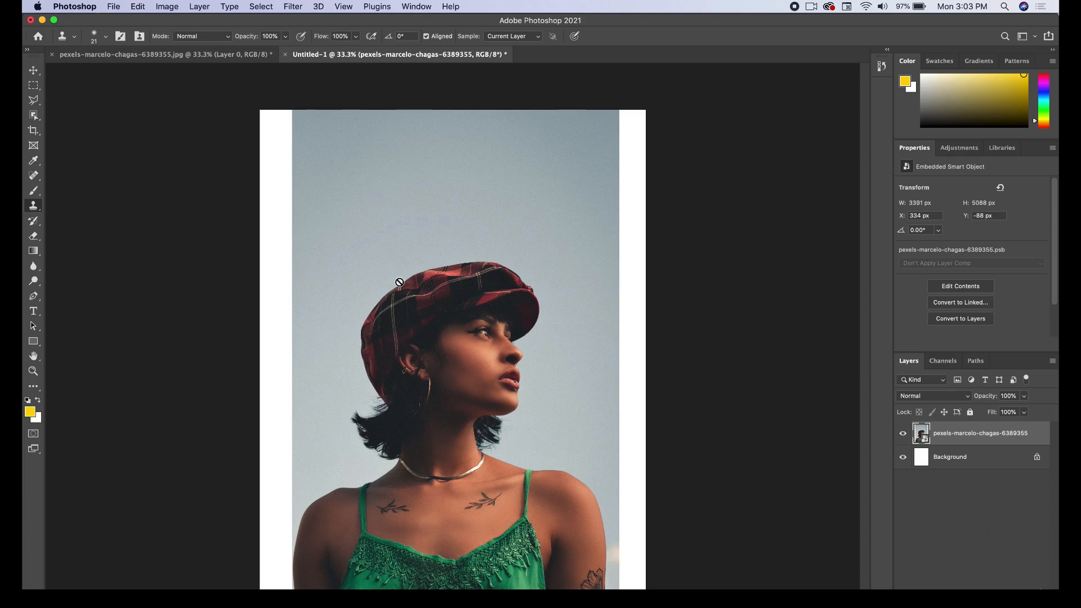
Rasterize the portrait layer and clone part of the plaid cap onto the sky above it with a brush of about 169 px.
right_click(1040, 437)
left_click(929, 343)
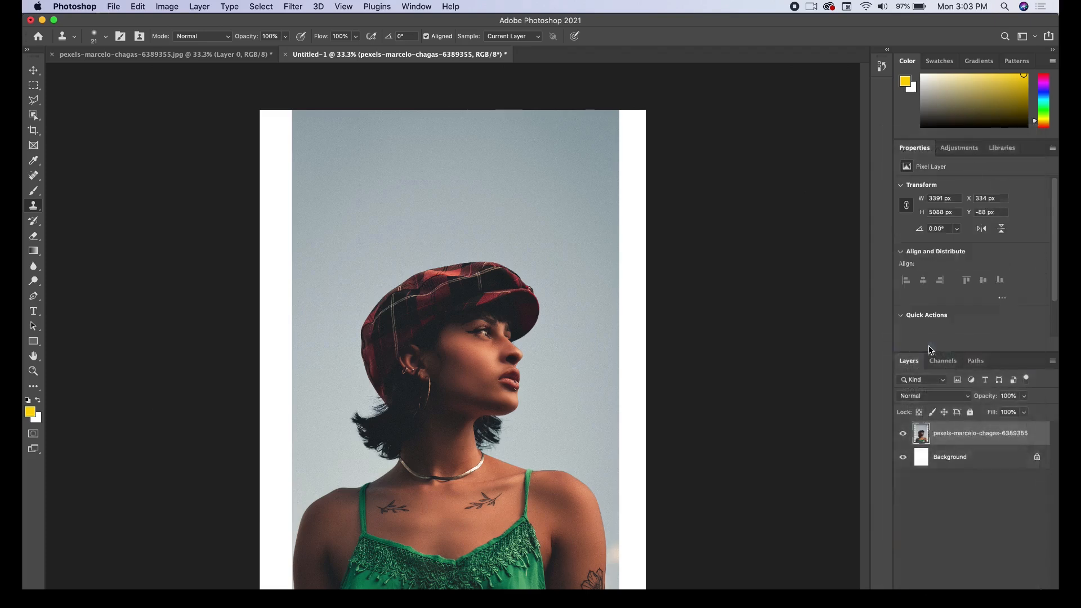
left_click(105, 36)
left_click_drag(129, 73, 136, 73)
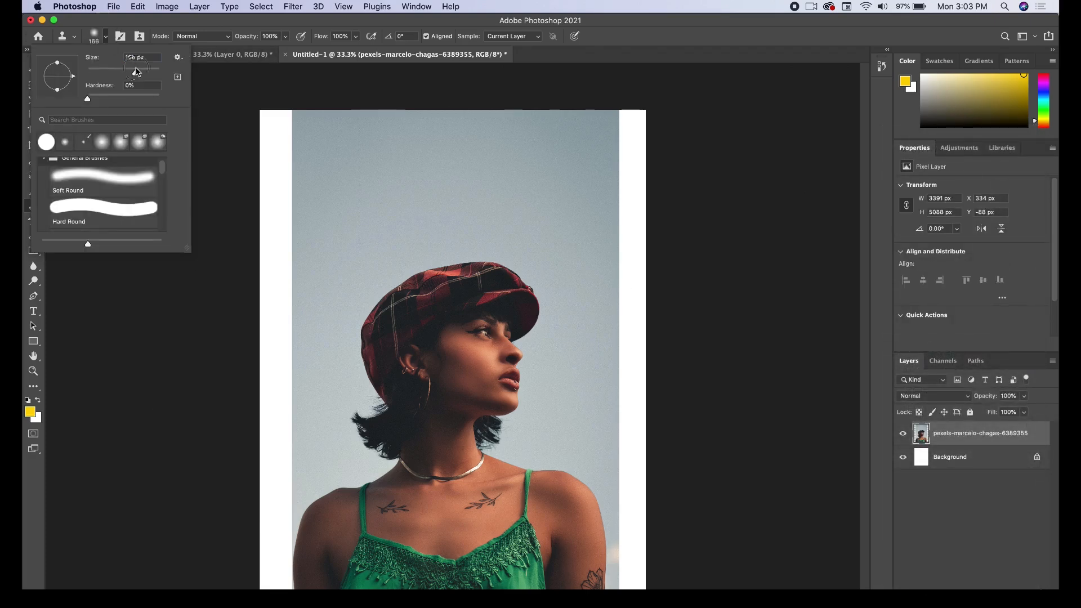
left_click(421, 250)
left_click(461, 290, "alt")
mouse_move(439, 231)
left_mouse_down()
mouse_move(464, 193)
mouse_move(437, 207)
mouse_move(464, 214)
mouse_move(428, 236)
mouse_move(455, 225)
left_mouse_up()
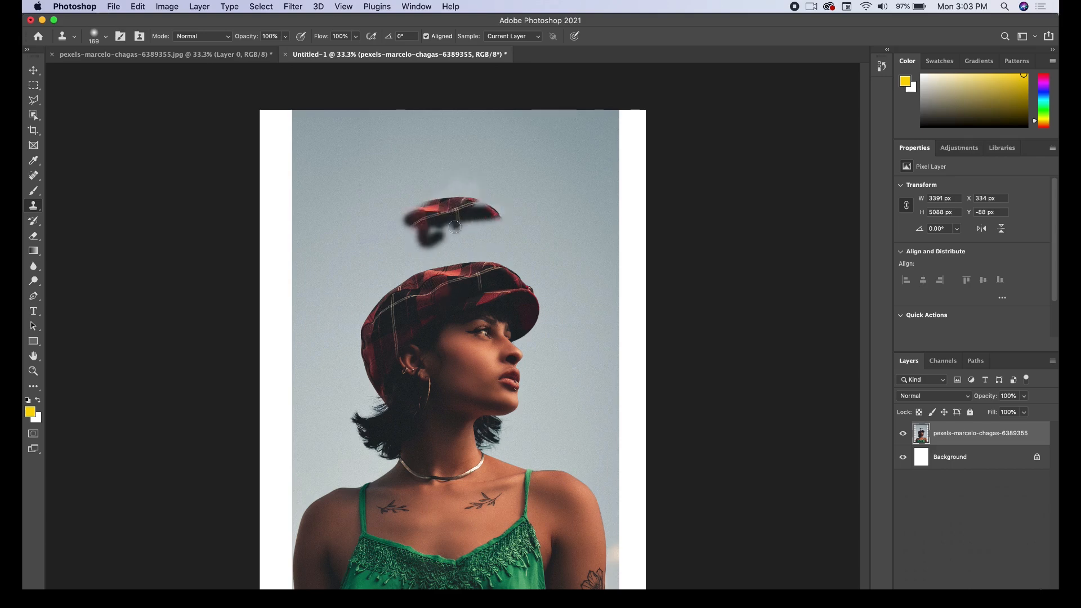
Convert the retouched portrait layer to a smart object.
left_click(33, 70)
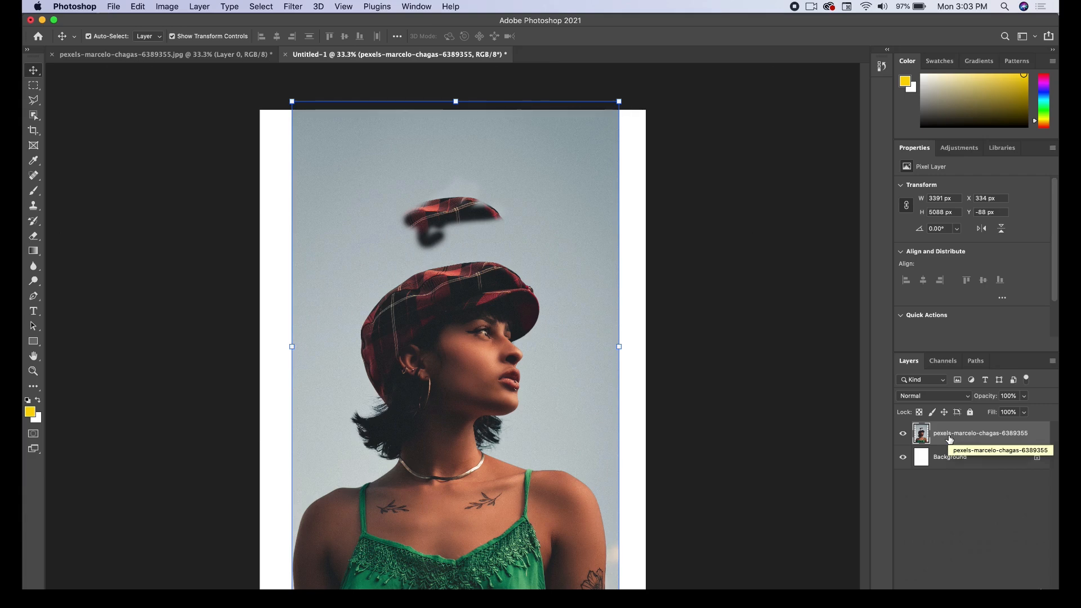
right_click(1031, 433)
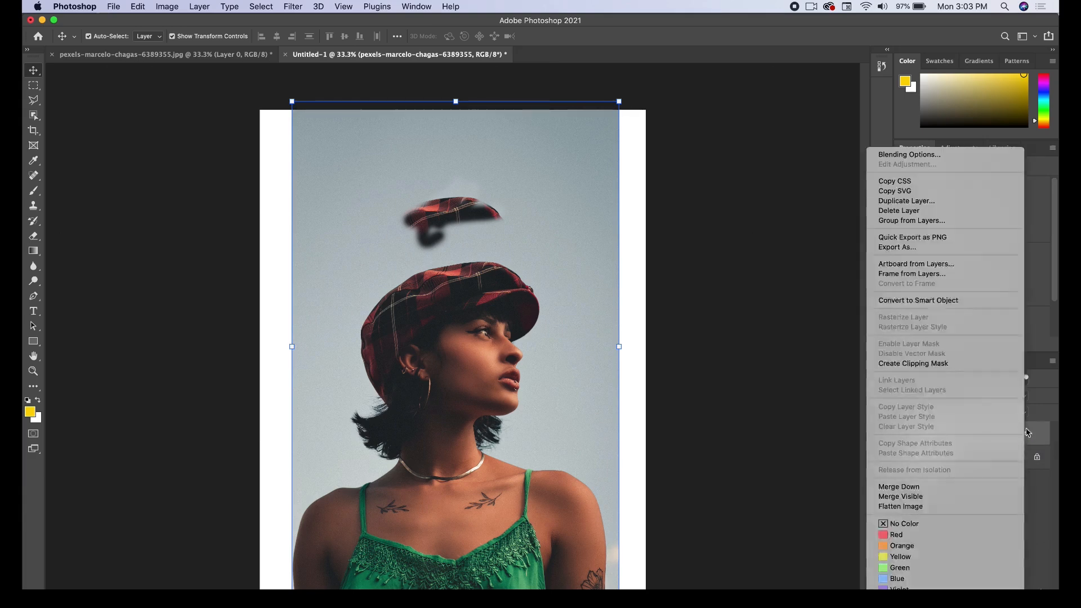
left_click(639, 367)
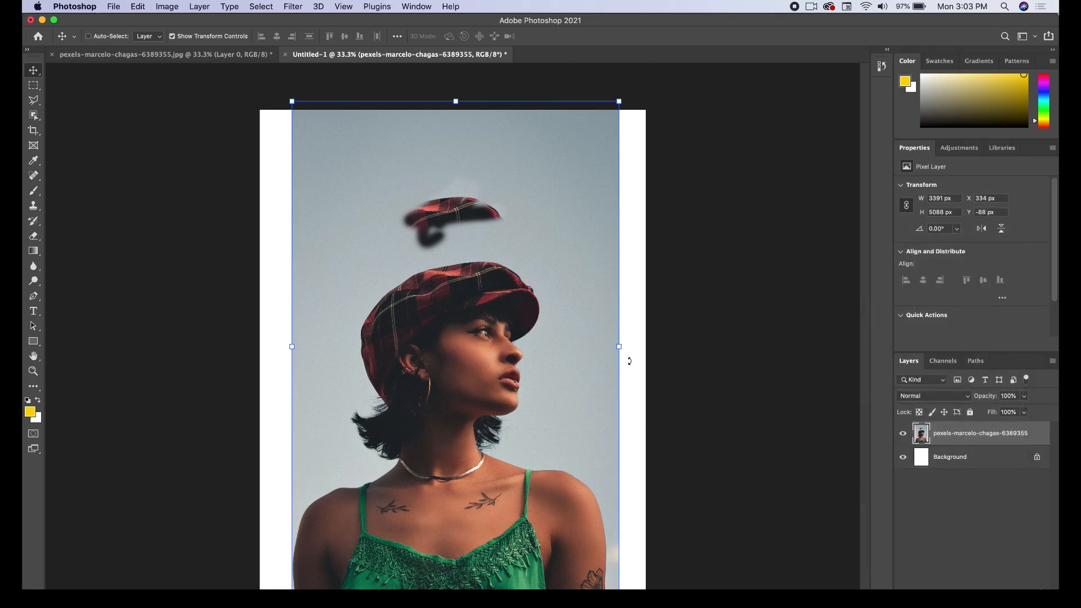
right_click(1031, 433)
left_click(919, 309)
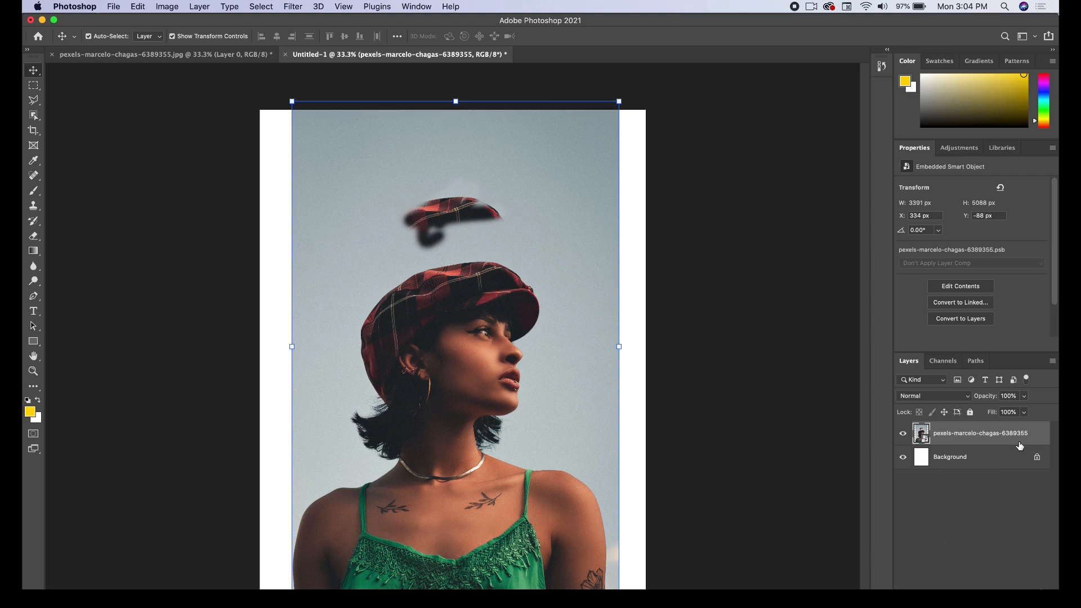
Rasterize the retouched portrait smart object and review the image adjustments offered for it.
left_click(1039, 435)
left_click(952, 343)
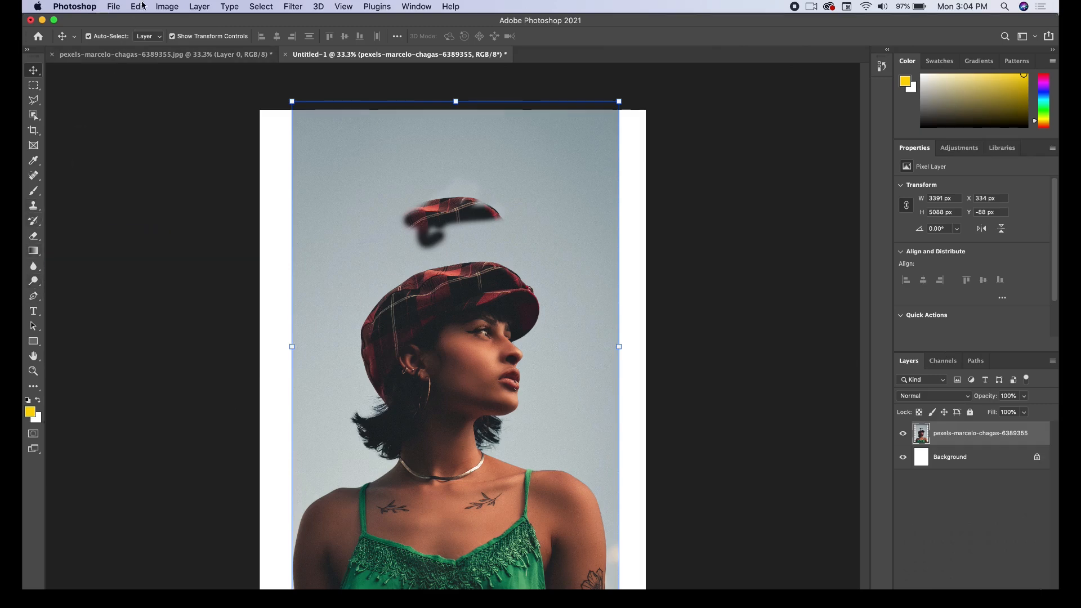
left_click(167, 7)
mouse_move(186, 37)
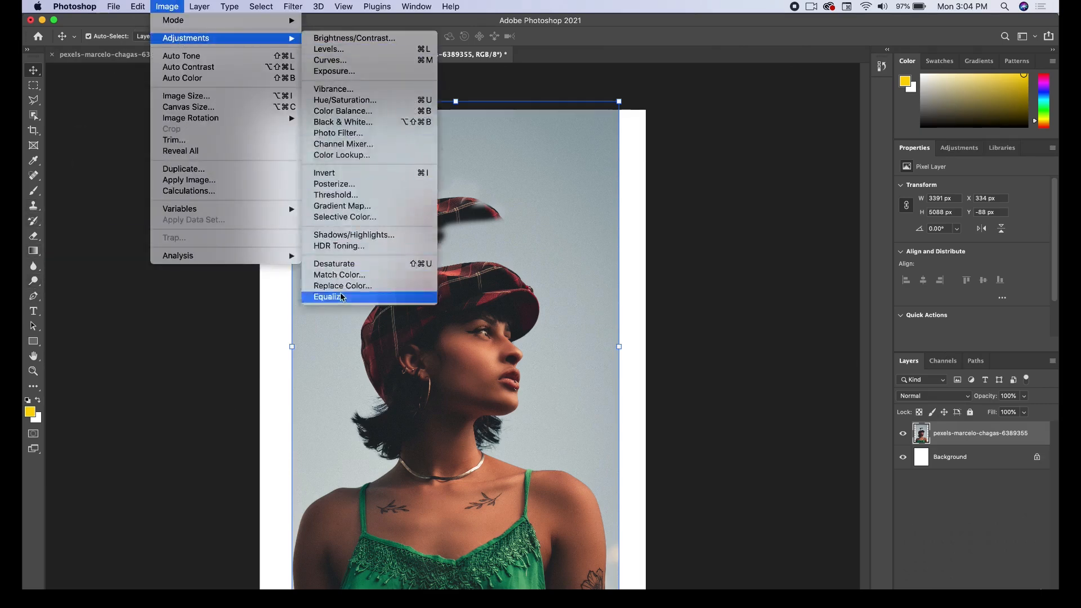
left_click(198, 304)
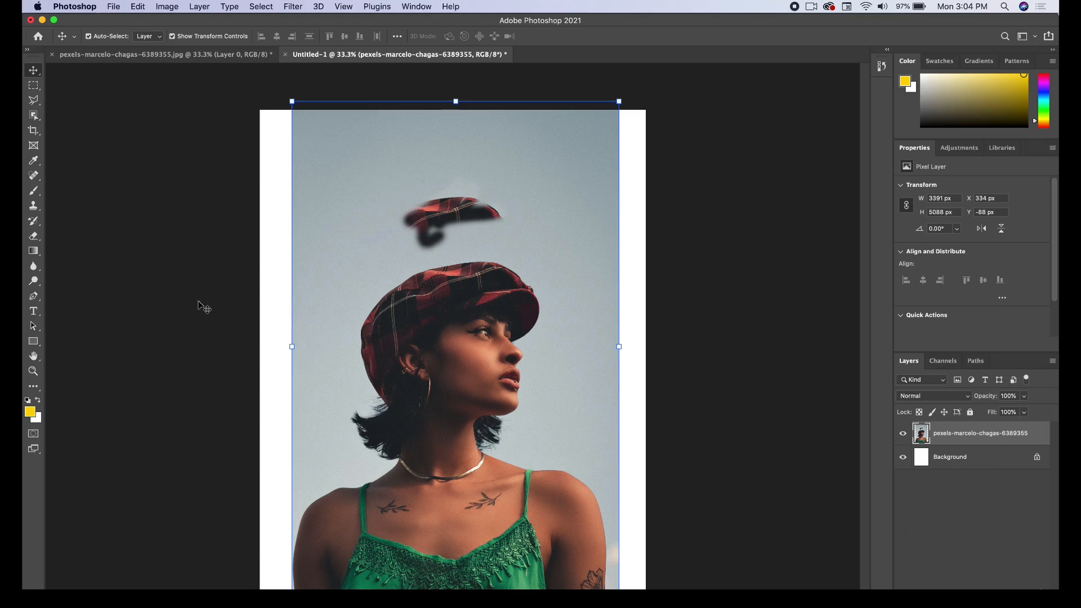